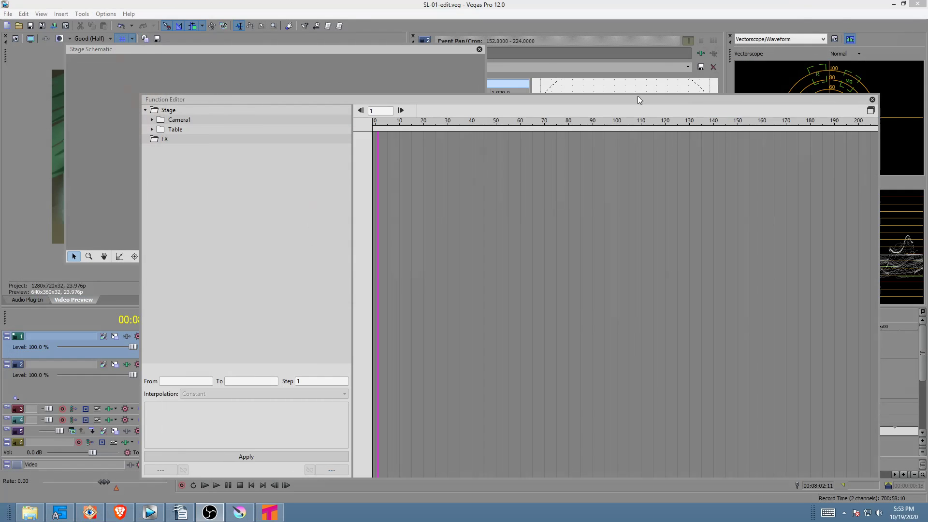
Step: Close the Function Editor and mark the timeline range covering clips 152.0000 - 224.0000 and 155.0000 - 211.0000
click(872, 100)
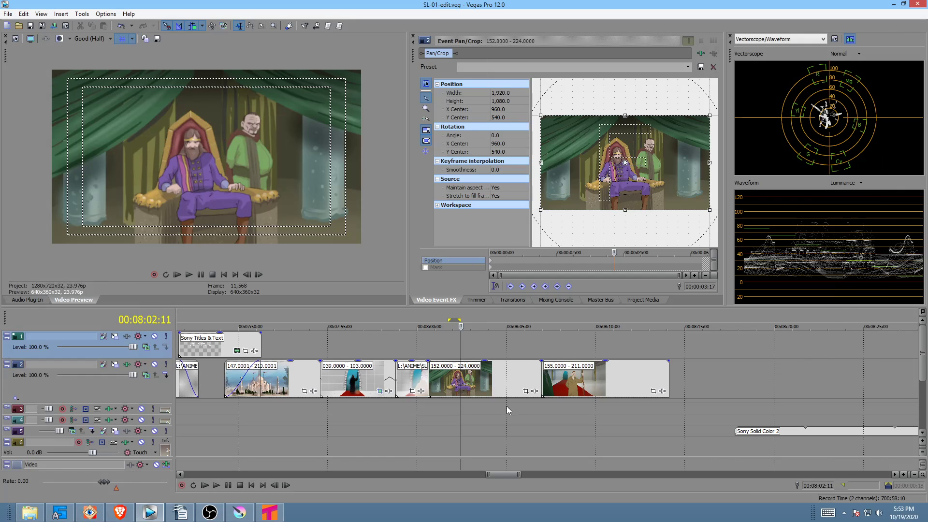
drag(433, 349, 669, 358)
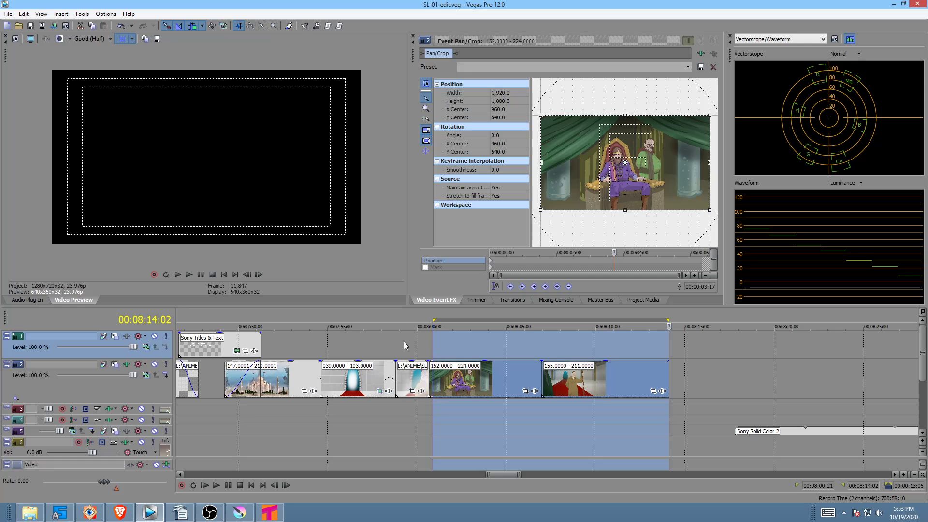
drag(427, 352, 670, 362)
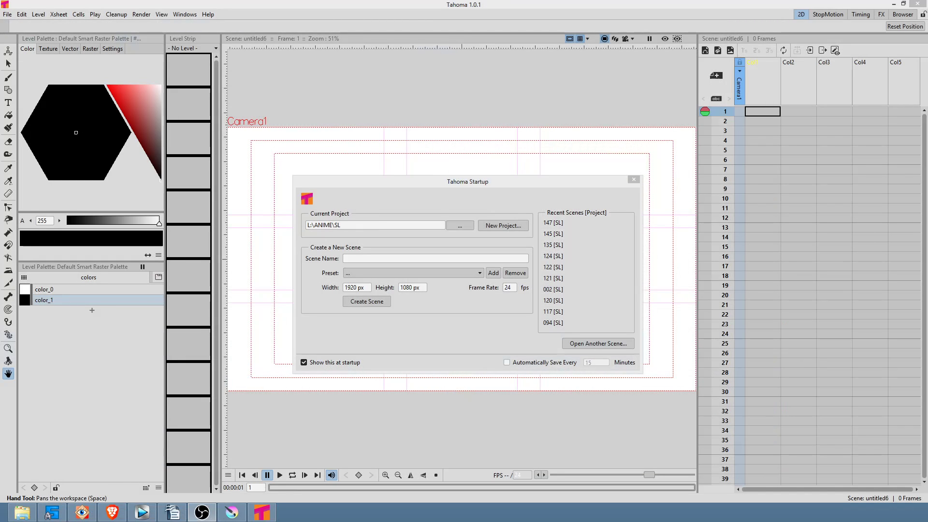
Step: Create a new scene named 158 in Tahoma with a frame rate of 8 fps in the SL project
click(435, 259)
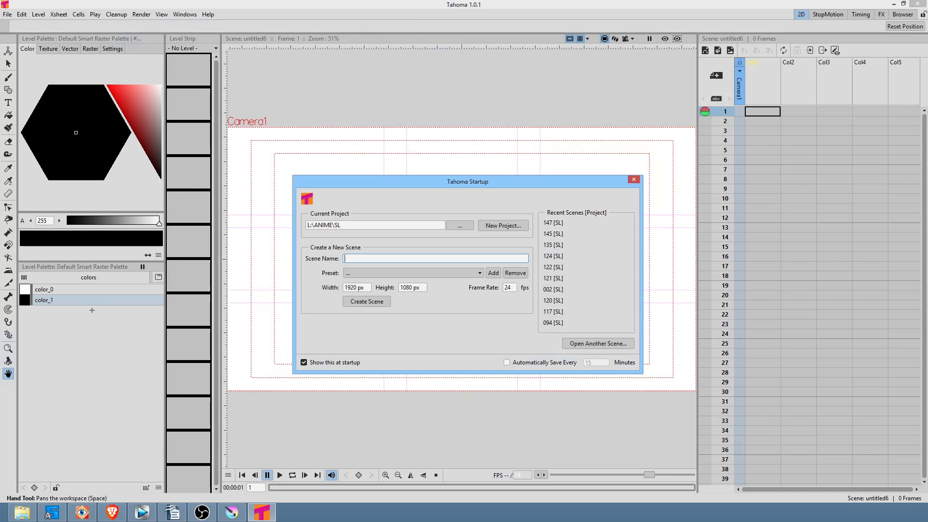
key(alt+Tab)
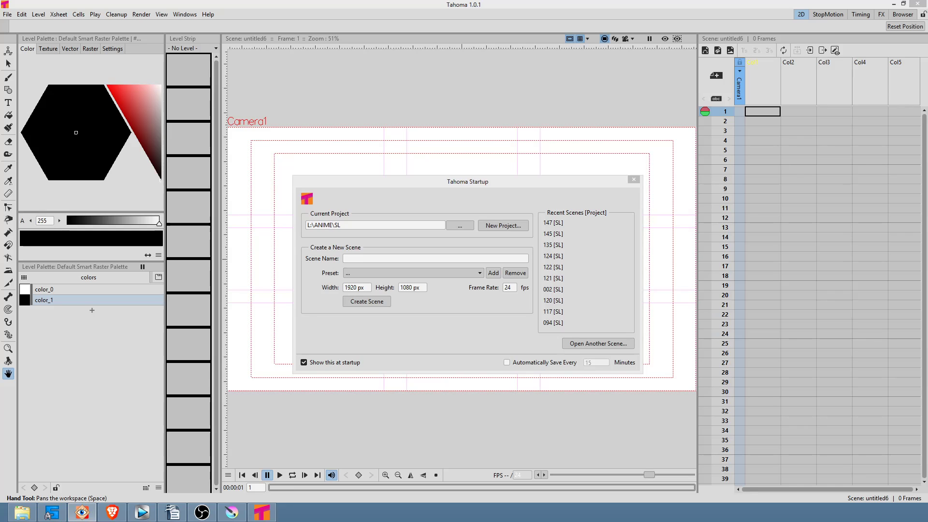
click(360, 257)
text(158)
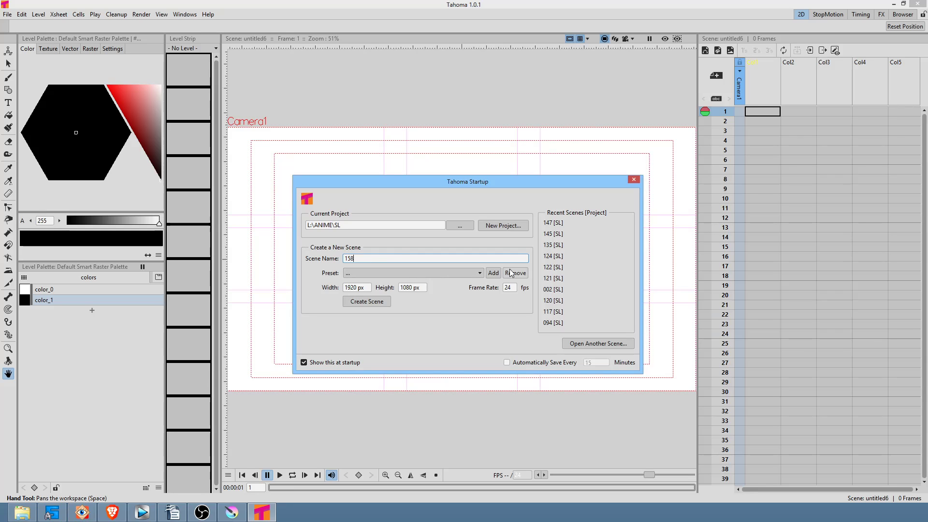
click(514, 285)
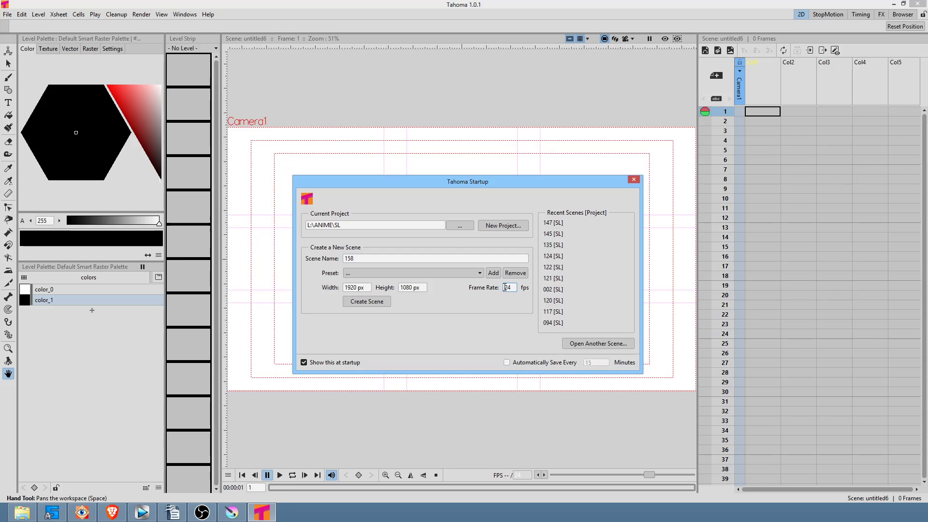
text(8)
click(373, 302)
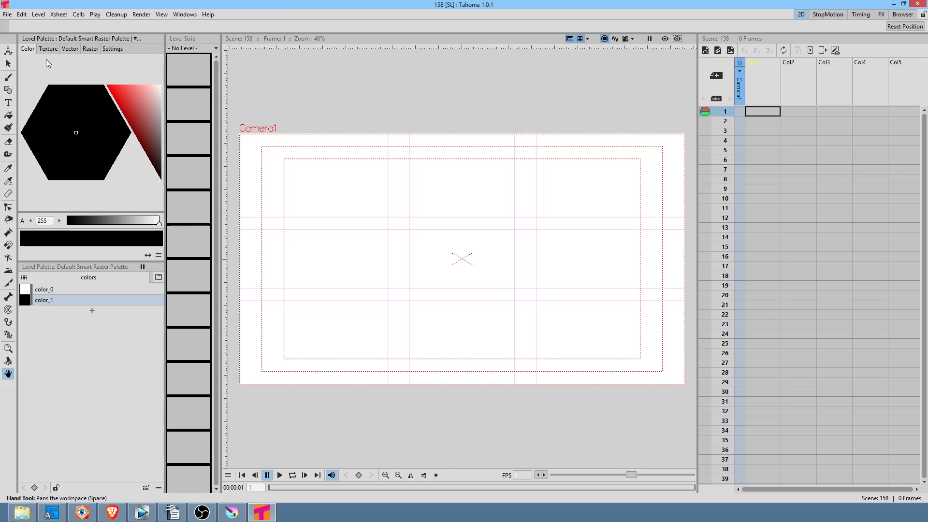
Step: Switch to Krita, scrub through the 155 animation, and open the storyboard image -158.png as a new document
click(230, 516)
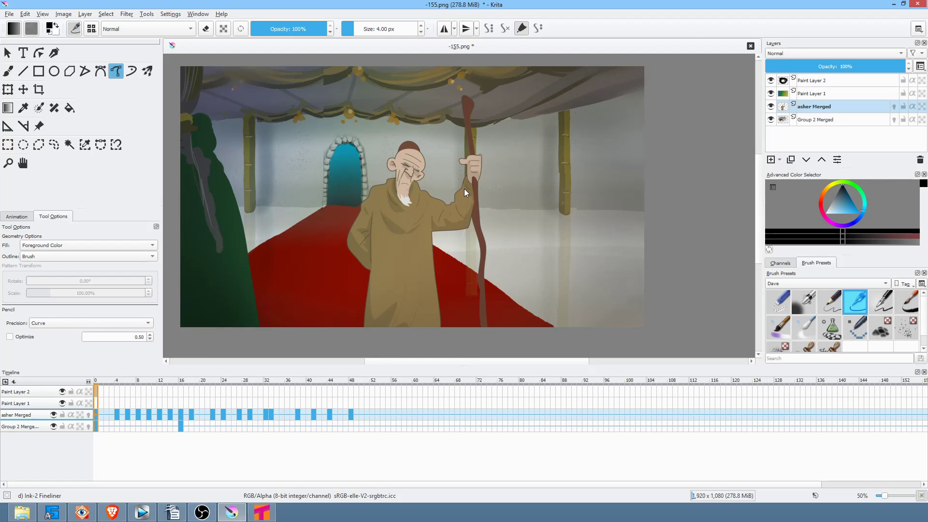
drag(213, 382, 261, 382)
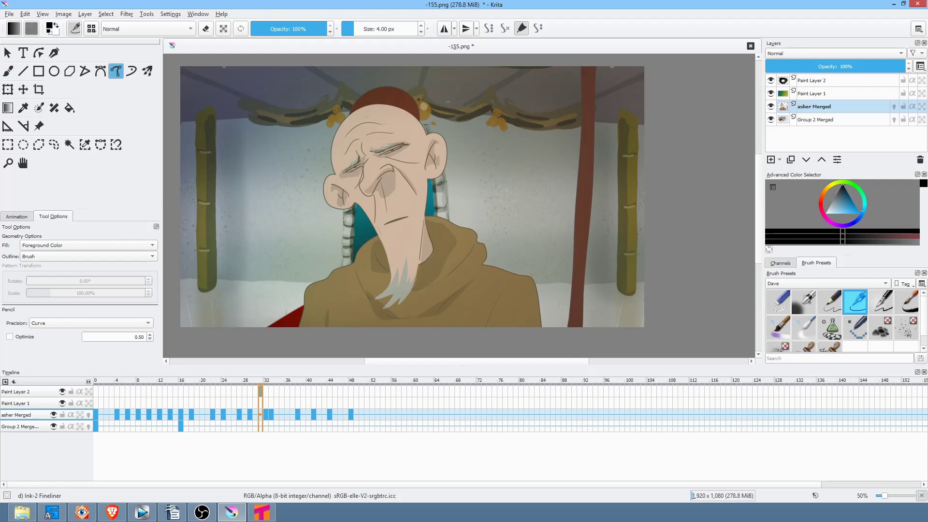
drag(229, 140, 421, 240)
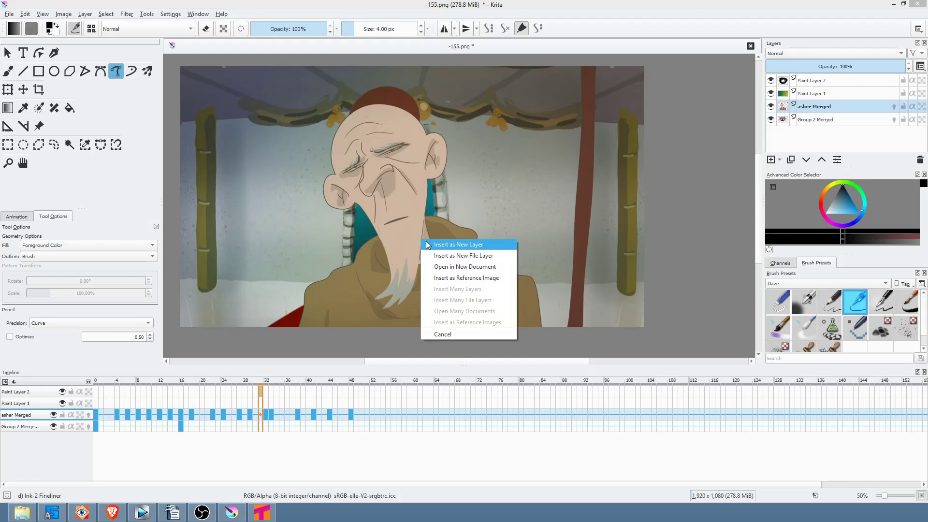
click(437, 267)
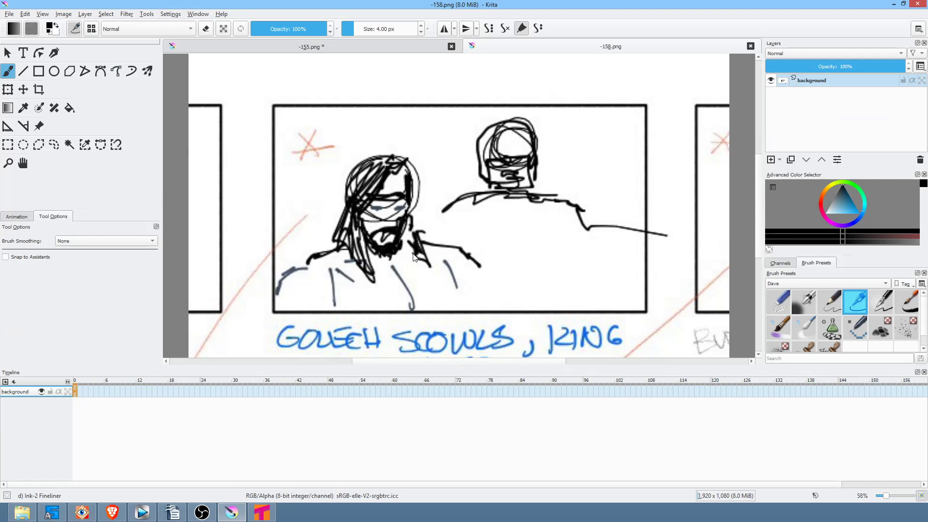
Step: Handwrite "158.TNZ" in orange with a brush of about 16 px beside the rear figure's head, and save and close -158.png
click(852, 211)
drag(852, 210, 861, 214)
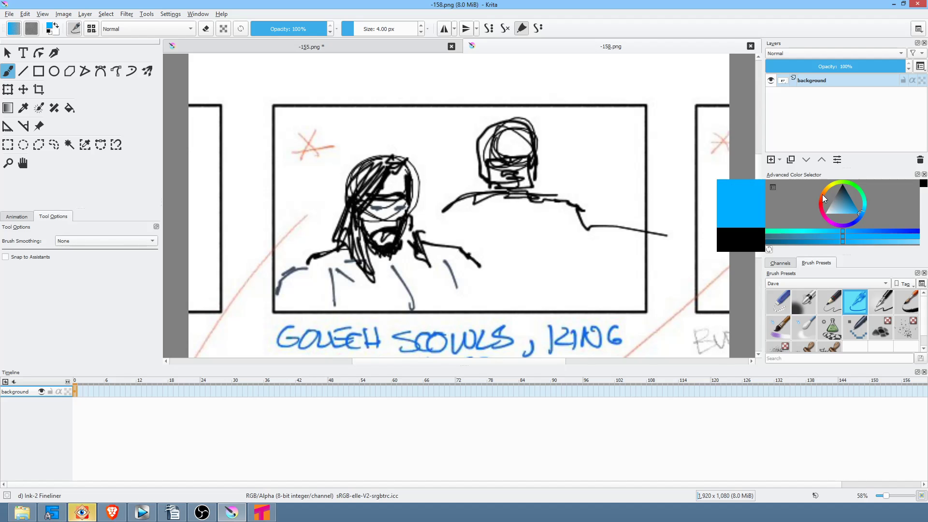
click(822, 195)
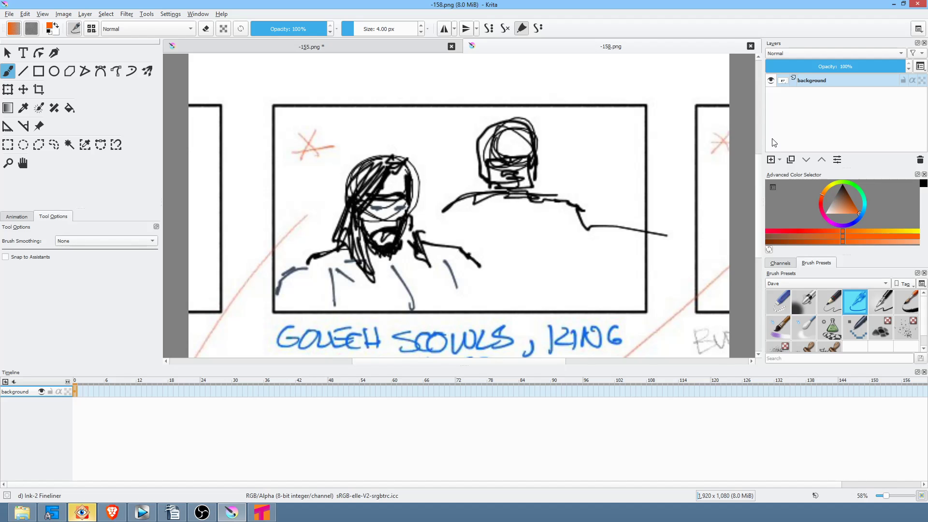
drag(570, 153, 528, 208)
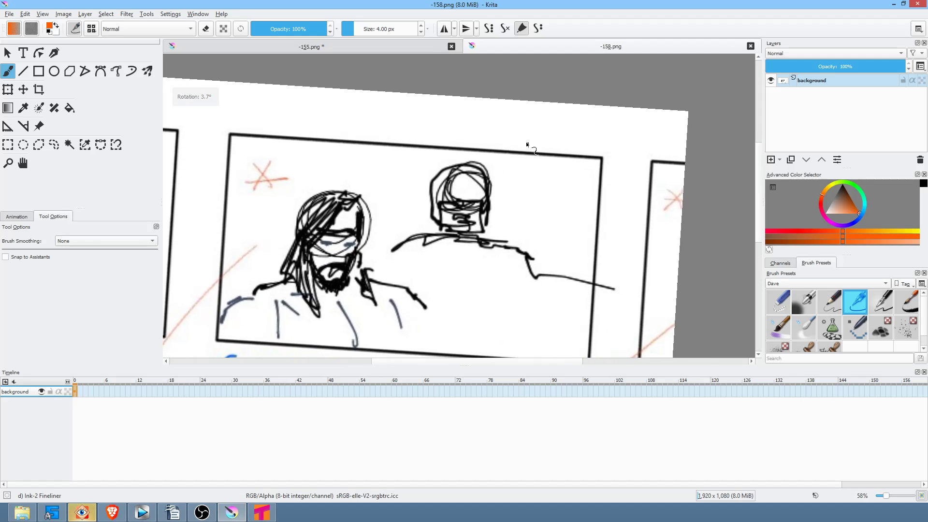
mouse_move(511, 189)
shift+mouse_down()
mouse_move(518, 190)
mouse_move(507, 208)
mouse_move(514, 200)
shift+mouse_up()
drag(516, 183, 541, 177)
drag(555, 178, 554, 184)
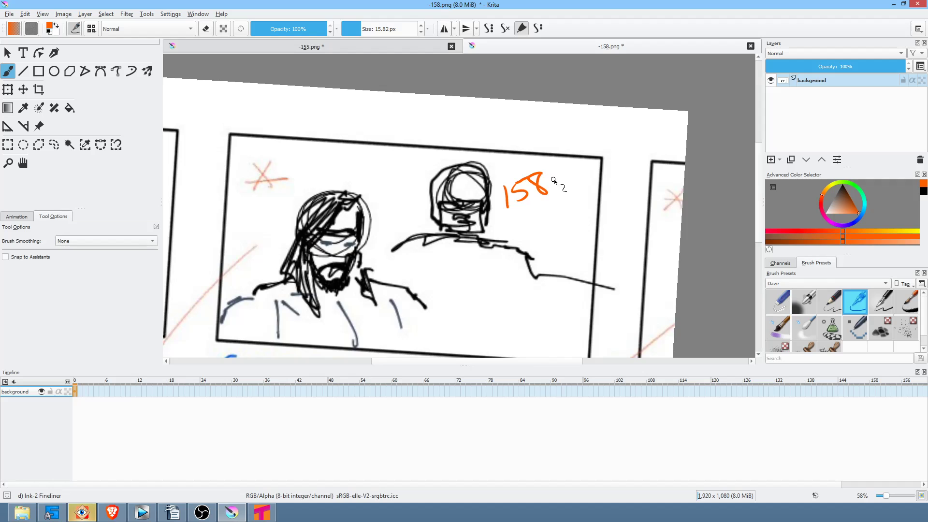
mouse_move(520, 240)
mouse_down()
mouse_move(536, 235)
mouse_move(506, 240)
mouse_move(524, 218)
mouse_move(564, 220)
mouse_up()
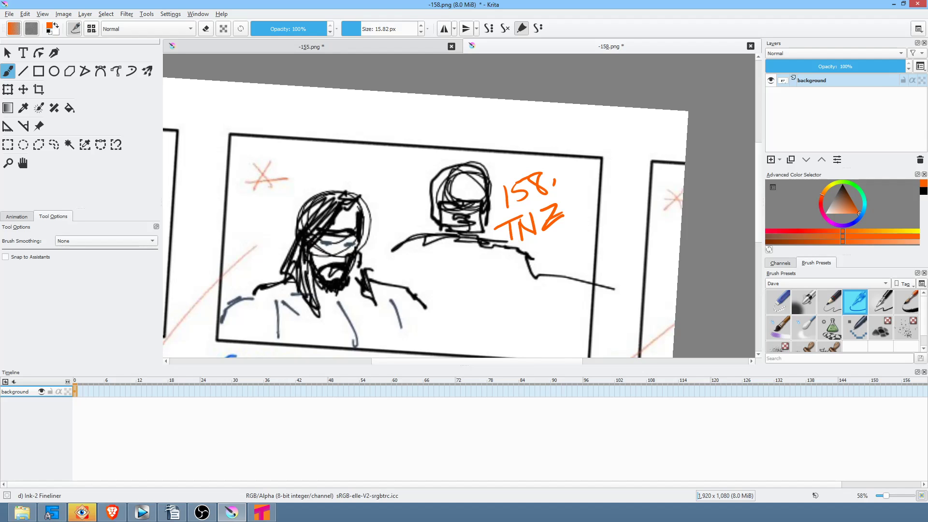
key(ctrl+s)
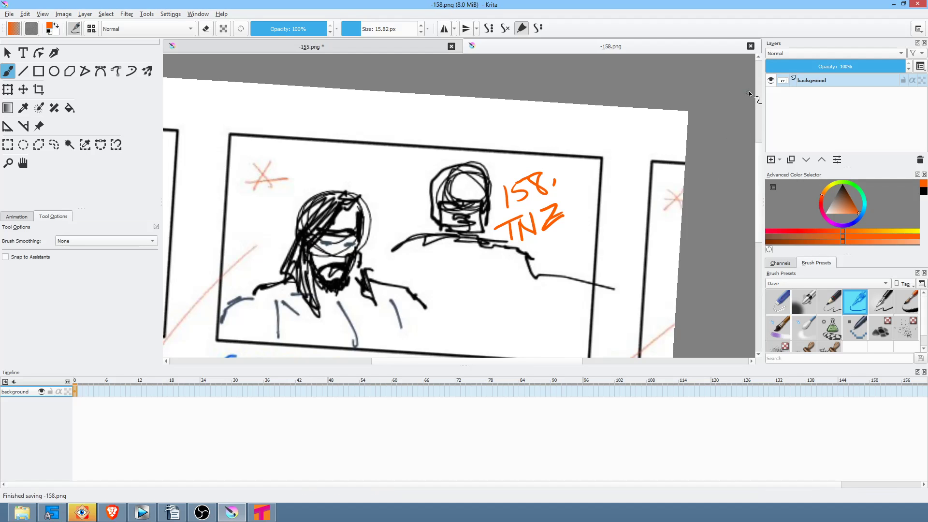
click(750, 46)
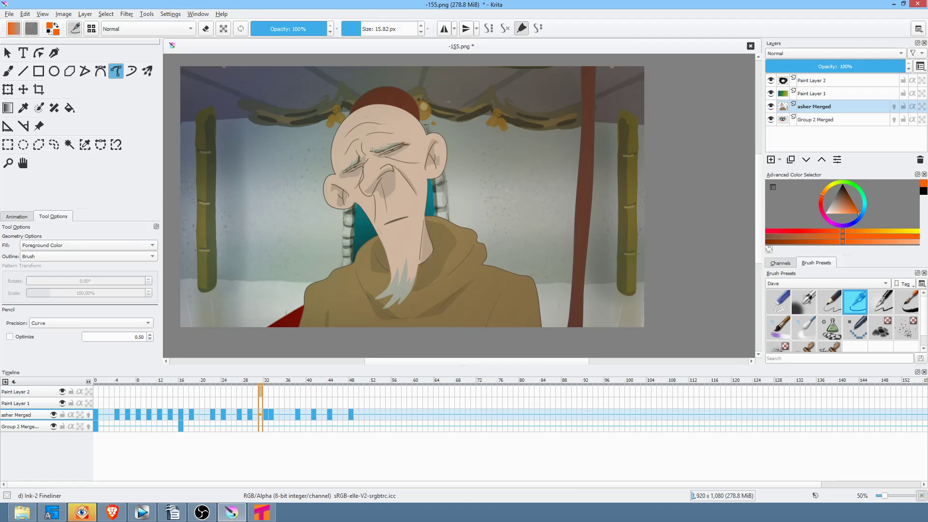
Step: Switch to FastStone Image Viewer, browse the thumbnails in the scenes folder, and select -158.png
click(82, 512)
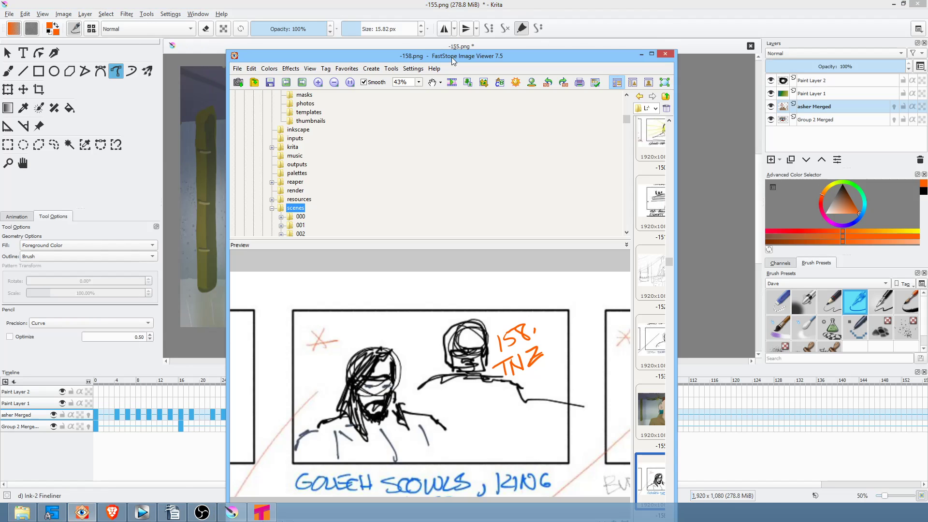
double_click(451, 57)
scroll(719, 170, up, 5)
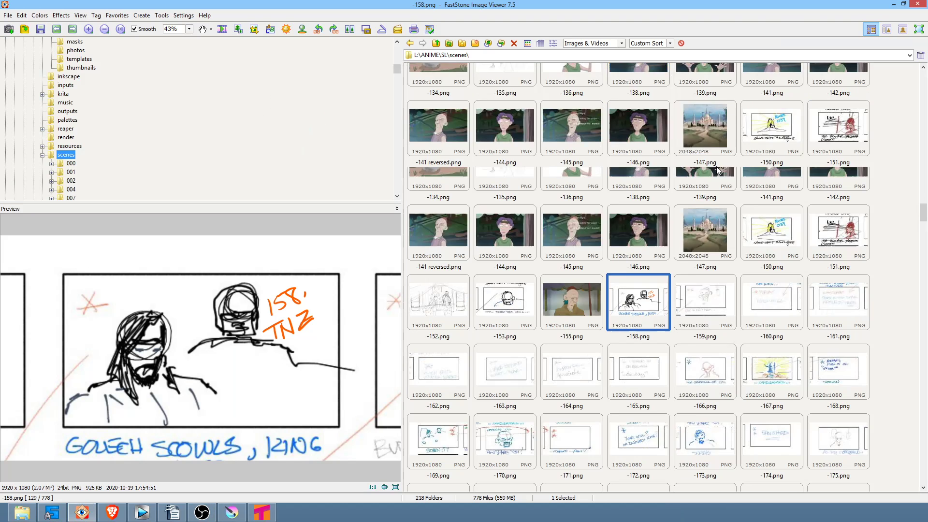
scroll(718, 169, up, 5)
scroll(717, 167, down, 10)
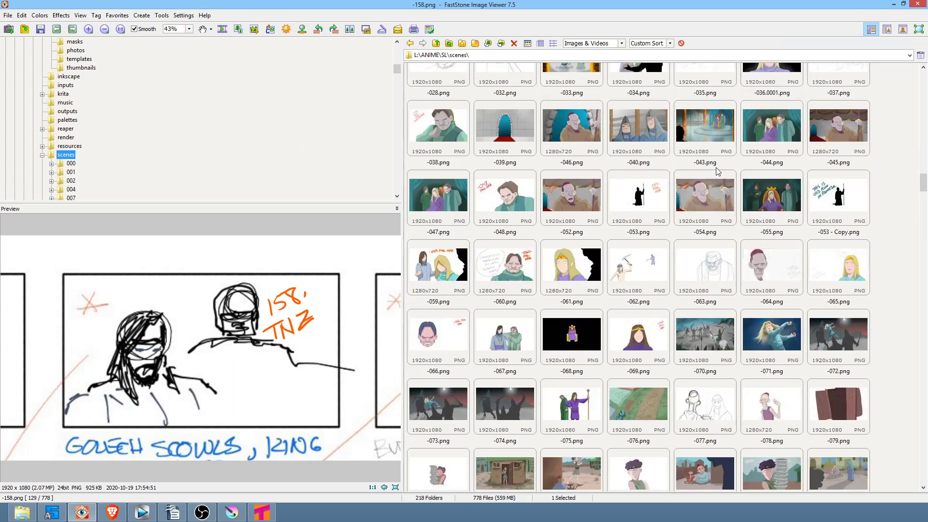
scroll(717, 167, down, 9)
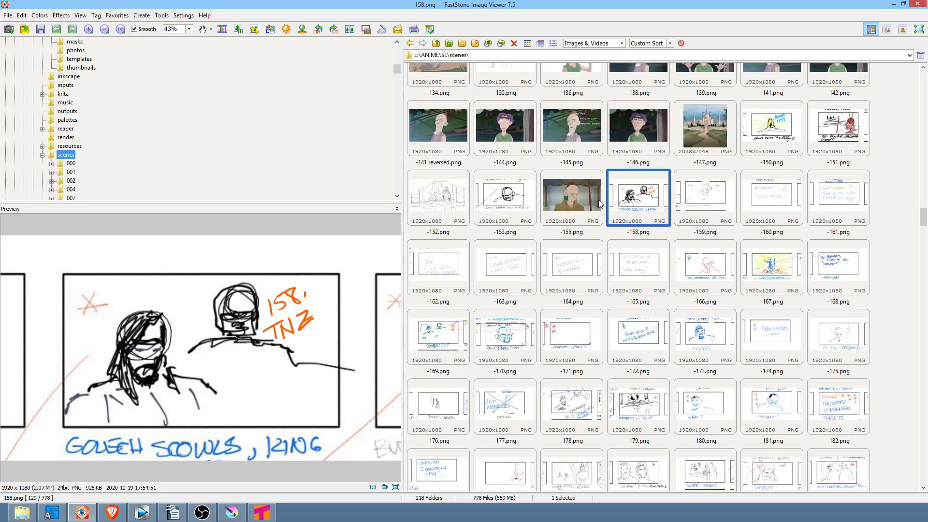
click(583, 196)
click(642, 199)
Step: Switch to Tahoma and import -158.png into frame 1 of the first column
drag(530, 6, 527, 0)
key(alt+Tab)
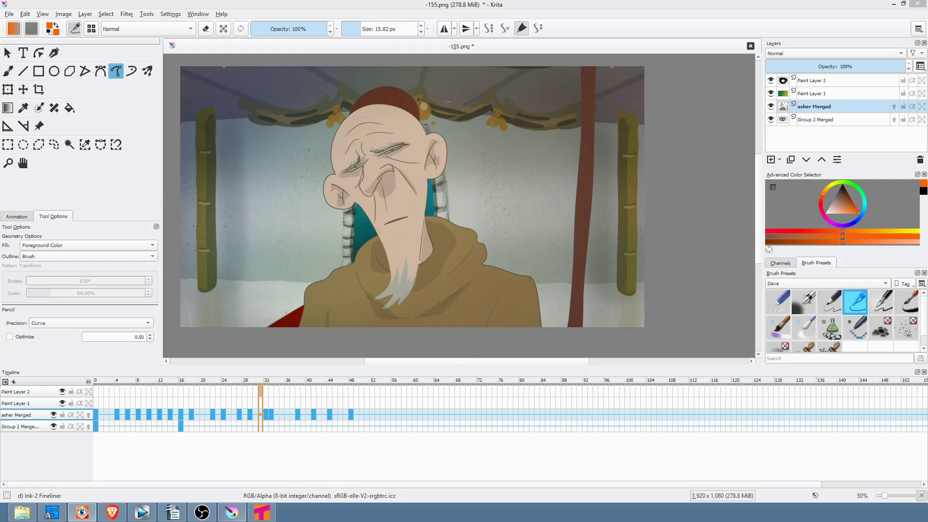
click(275, 515)
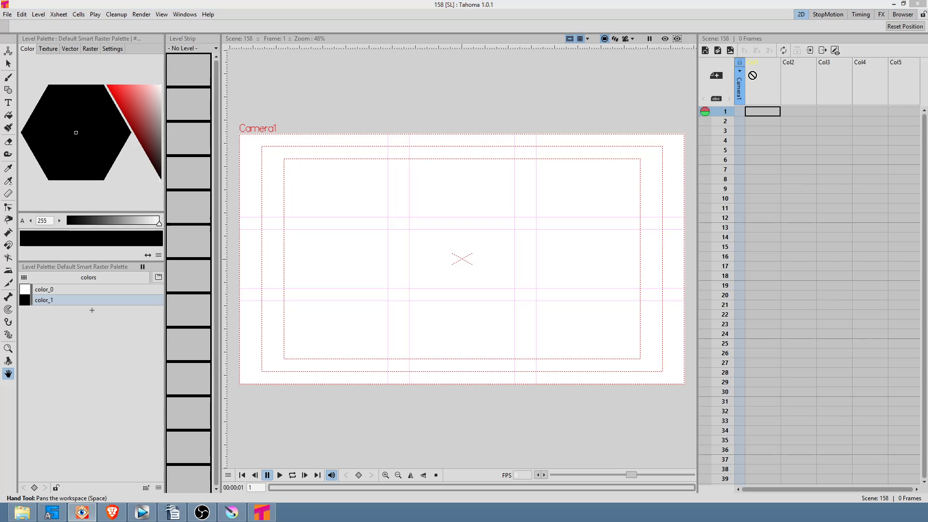
drag(769, 116, 769, 114)
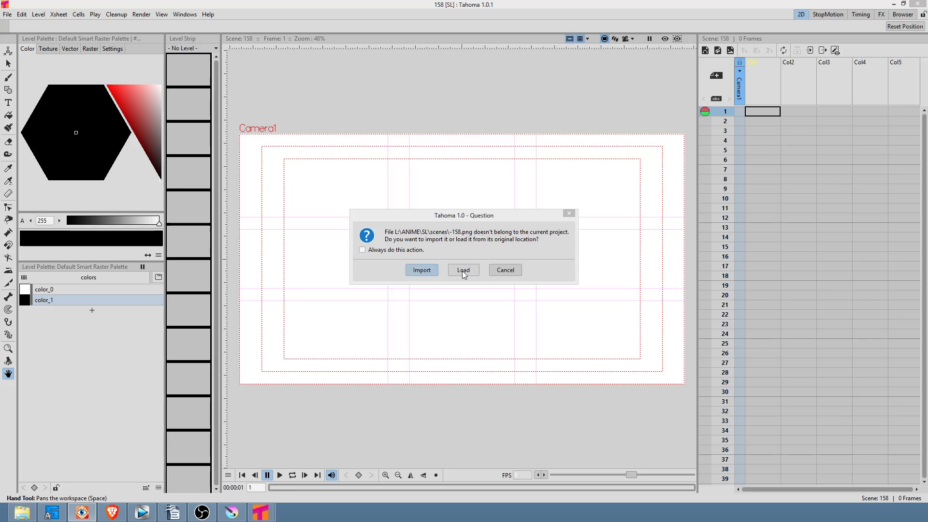
click(420, 273)
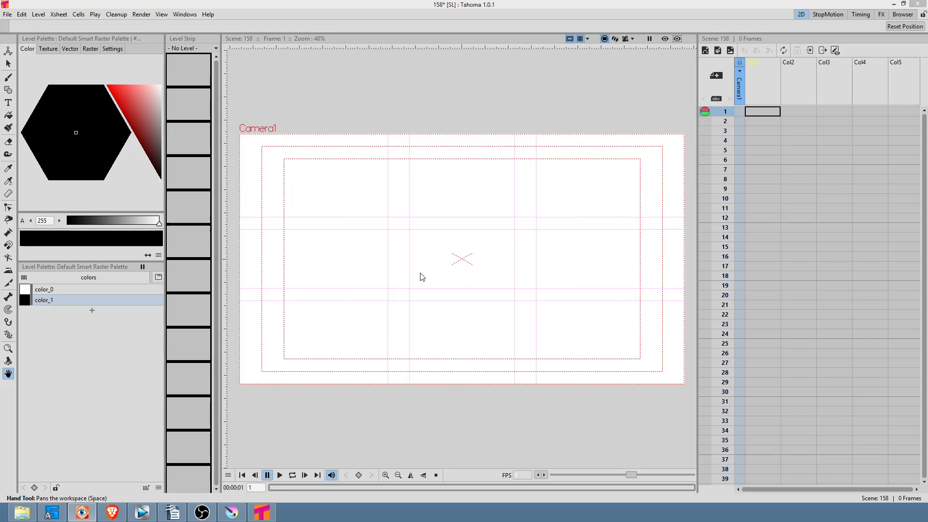
click(769, 116)
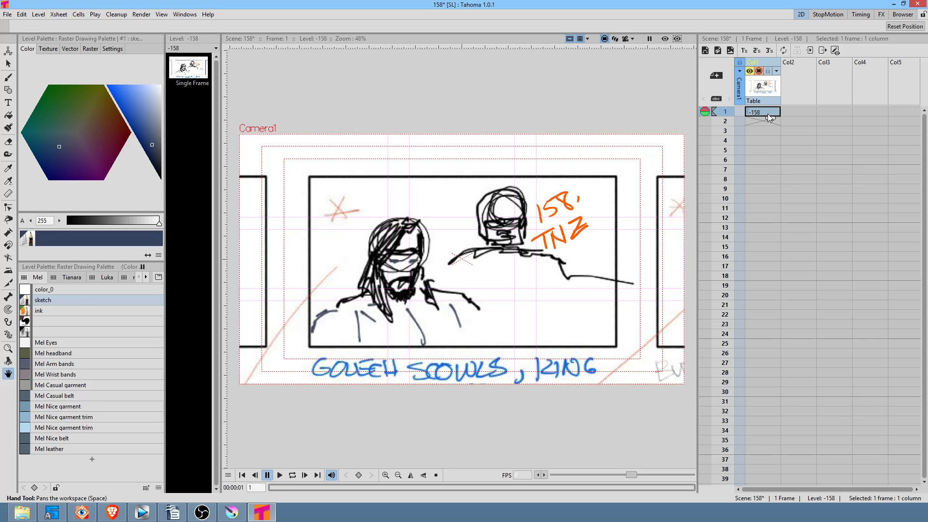
Step: Repeat the -158 drawing through frame 6 and check the scene in looped playback
drag(770, 117, 766, 165)
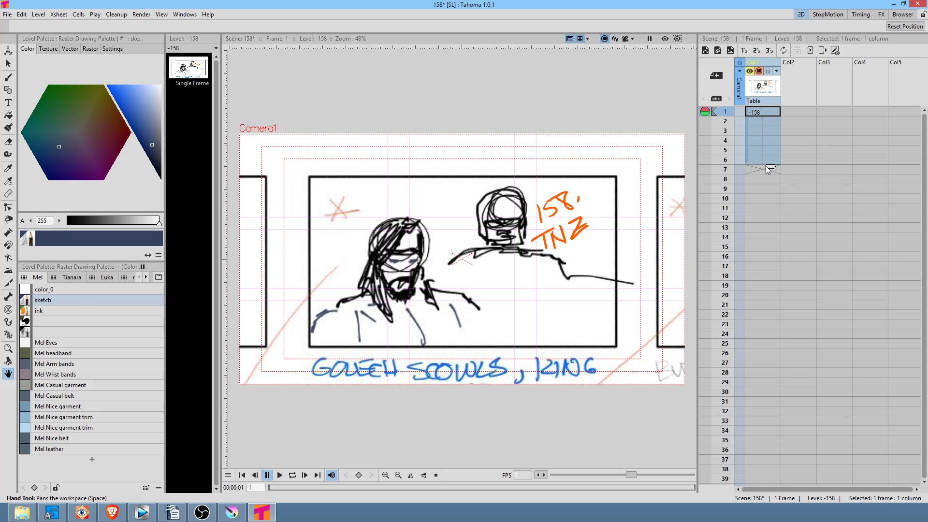
drag(765, 166, 766, 166)
click(758, 111)
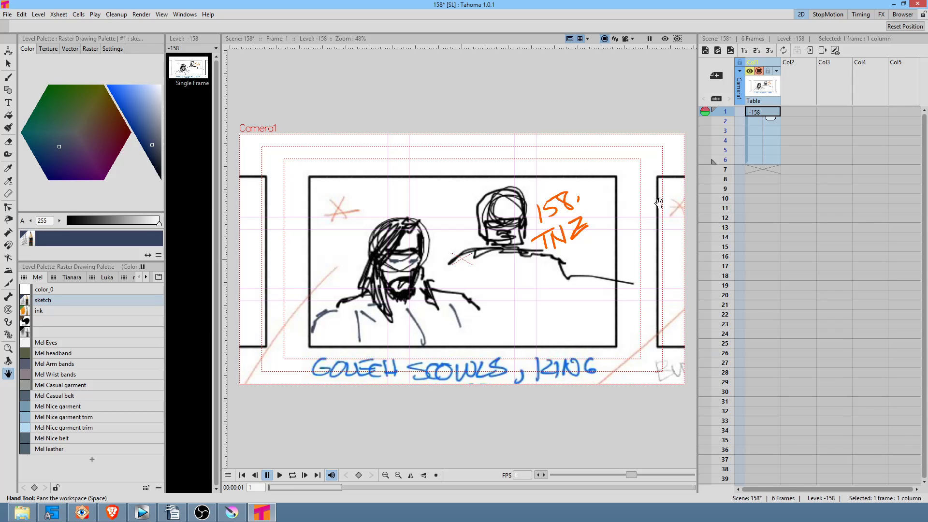
key(l)
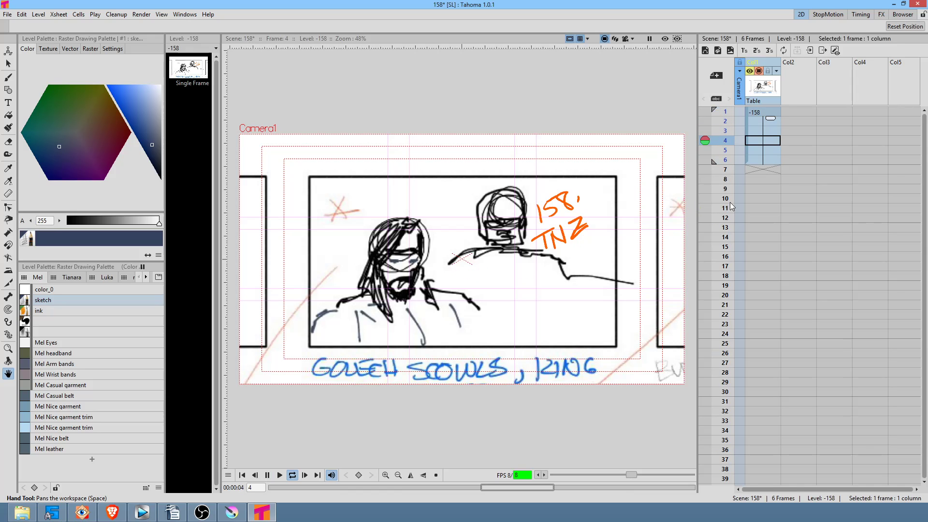
key(l)
Step: Extend the -158 drawing through frame 36 of the first column
click(776, 159)
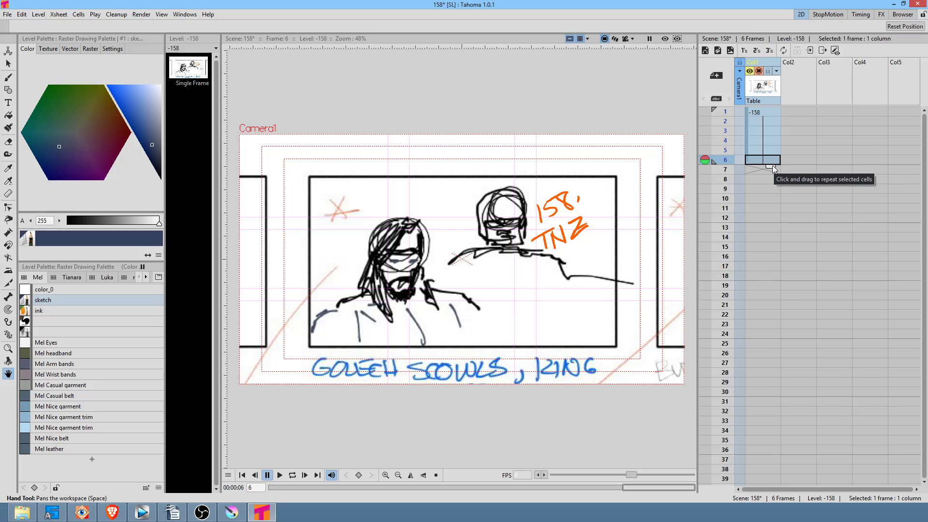
drag(772, 165, 744, 456)
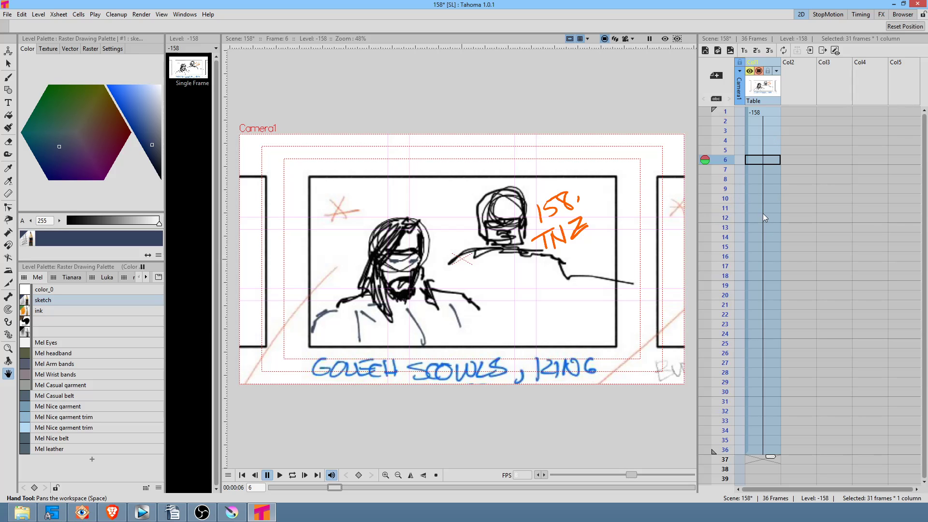
Step: Lower the opacity of the first column's -158 storyboard drawing to 14% and select frame 1 of the second column
click(798, 111)
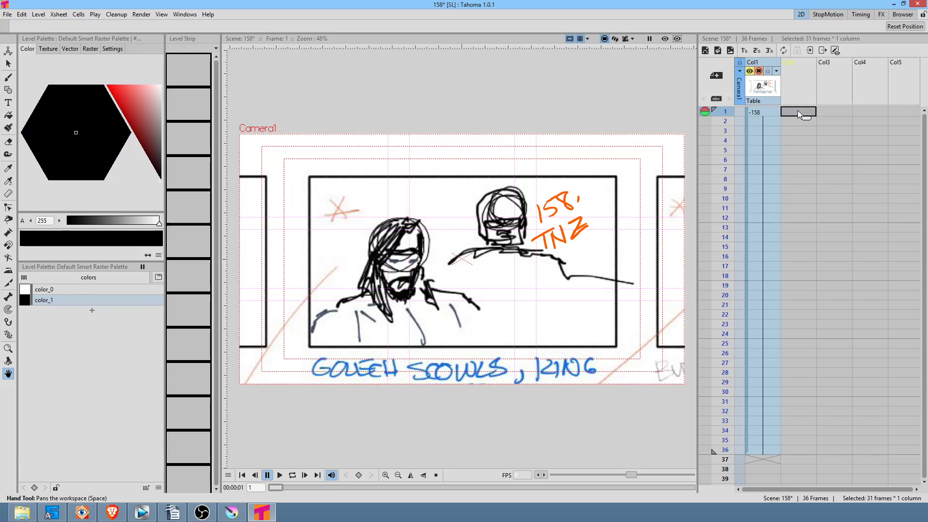
click(777, 70)
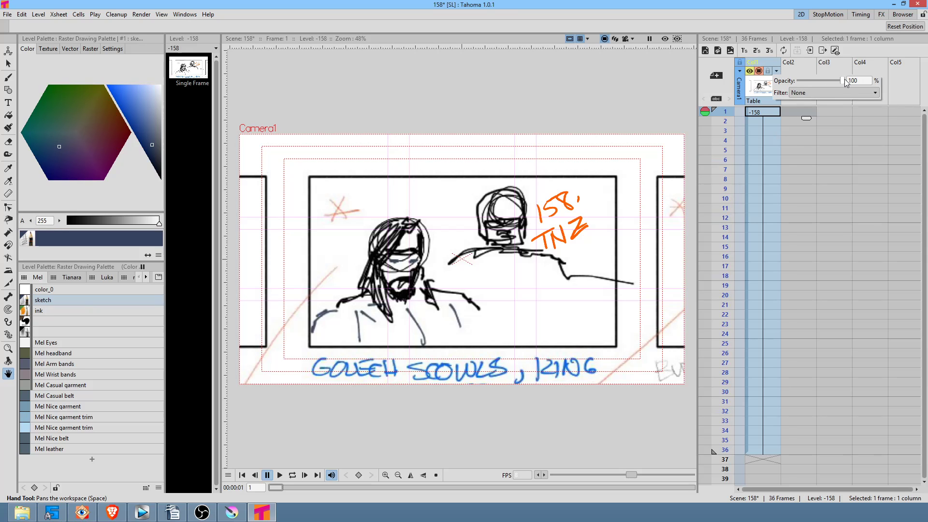
drag(845, 79, 806, 79)
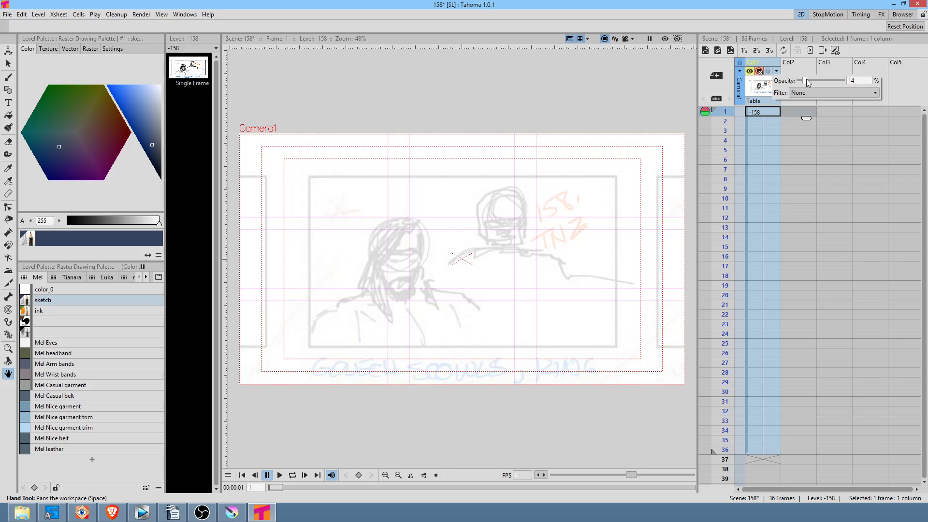
click(800, 111)
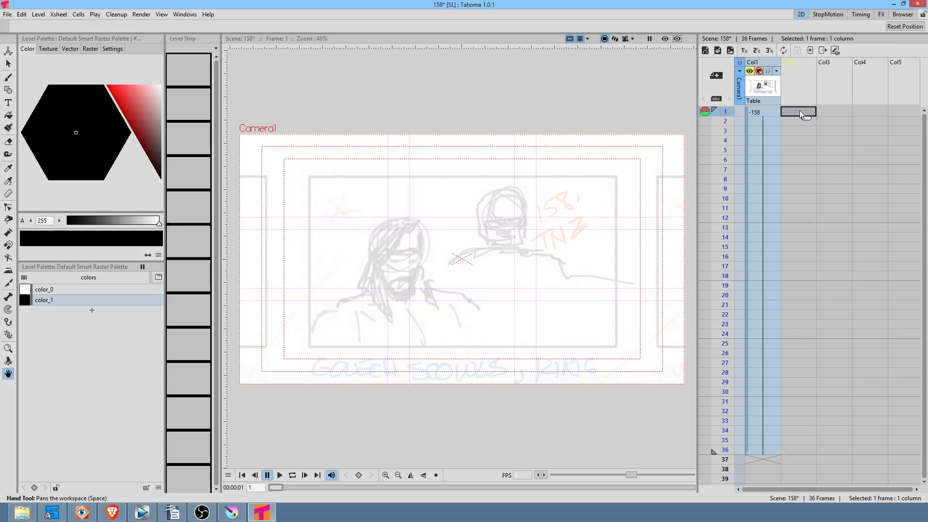
drag(386, 271, 453, 227)
key(shift+space)
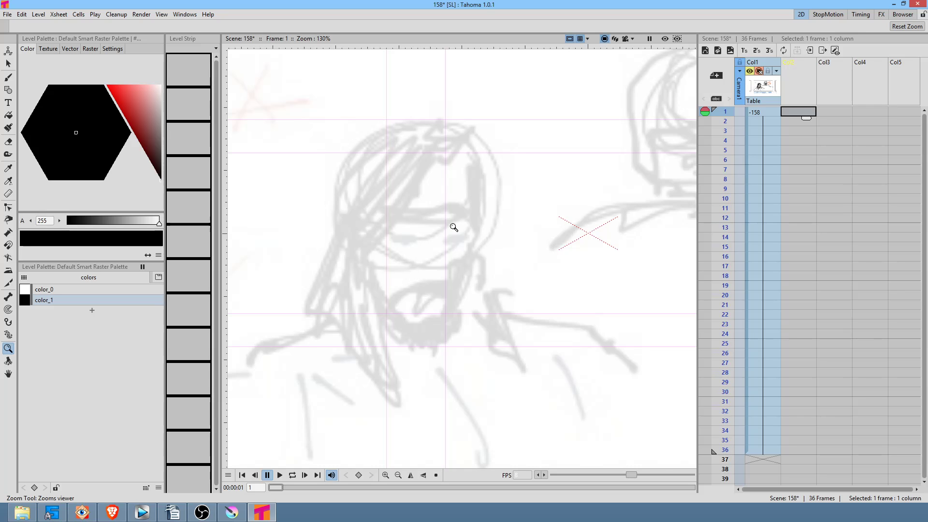
drag(585, 221, 539, 222)
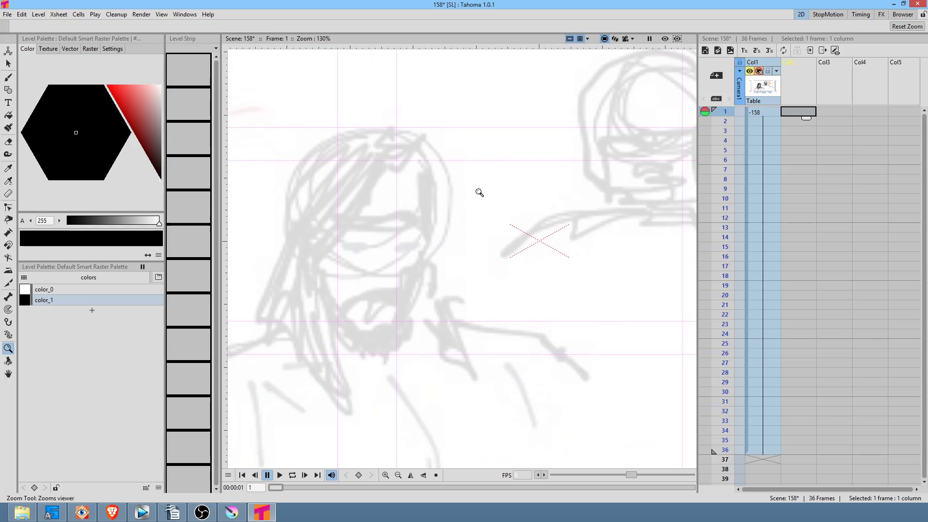
scroll(469, 207, down, 4)
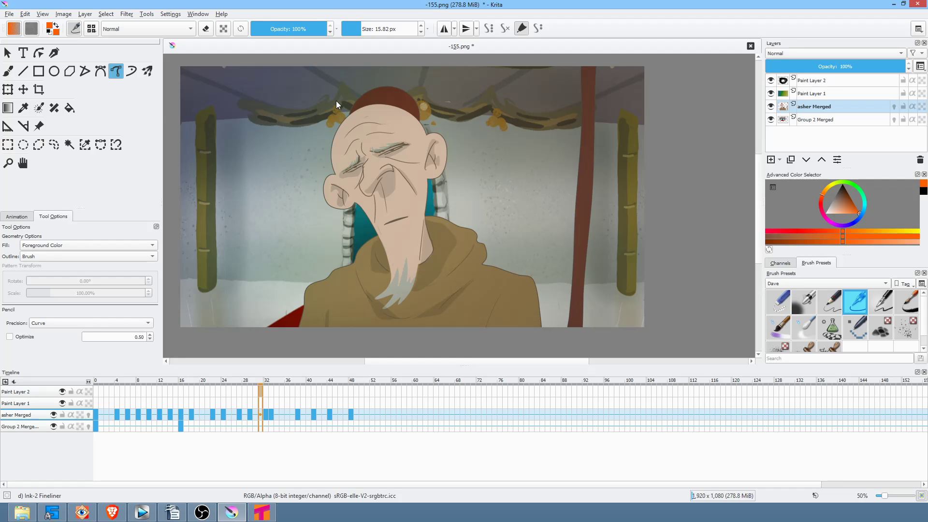
Step: Switch to Krita and open -152.png.kra from the scenes folder
key(alt+Tab)
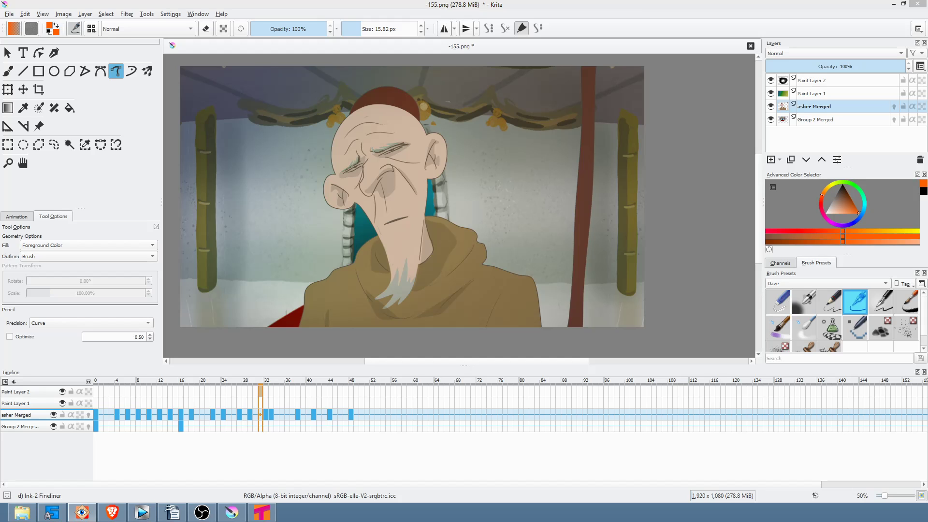
click(11, 15)
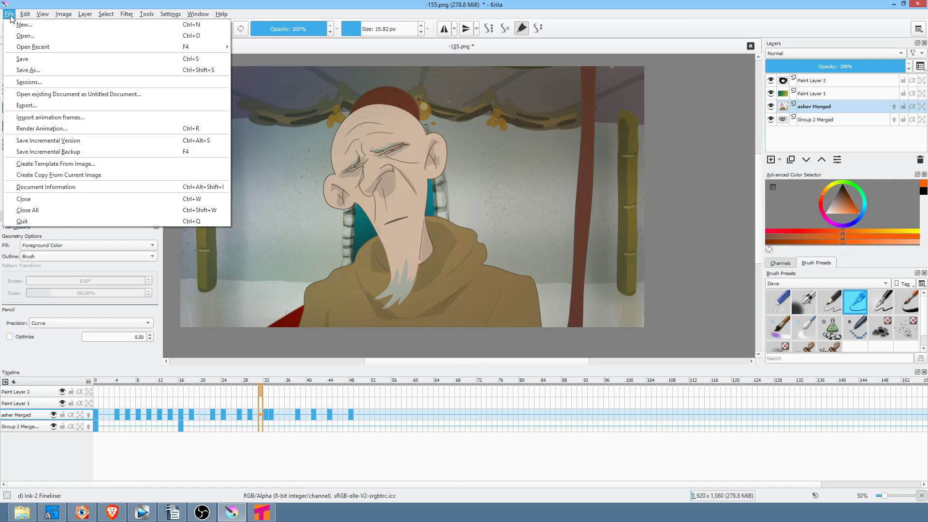
click(24, 36)
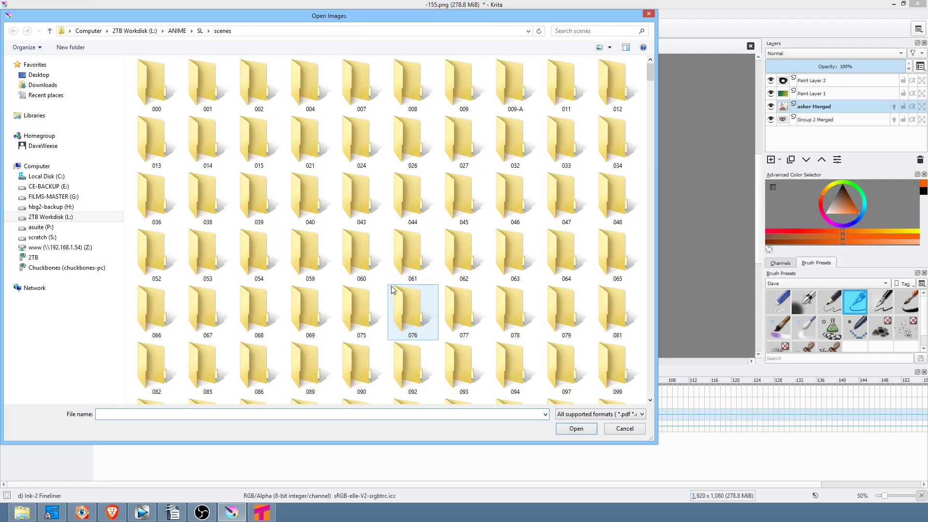
text(-152)
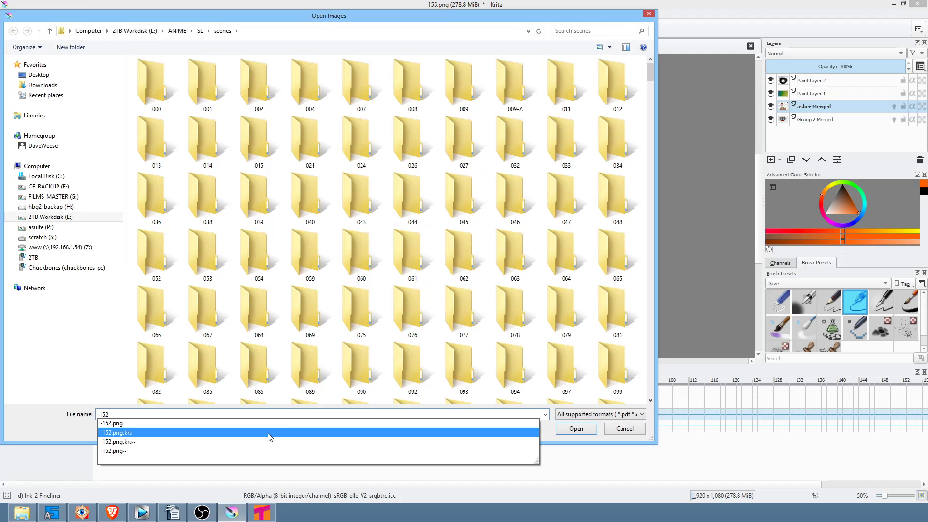
click(454, 432)
click(570, 429)
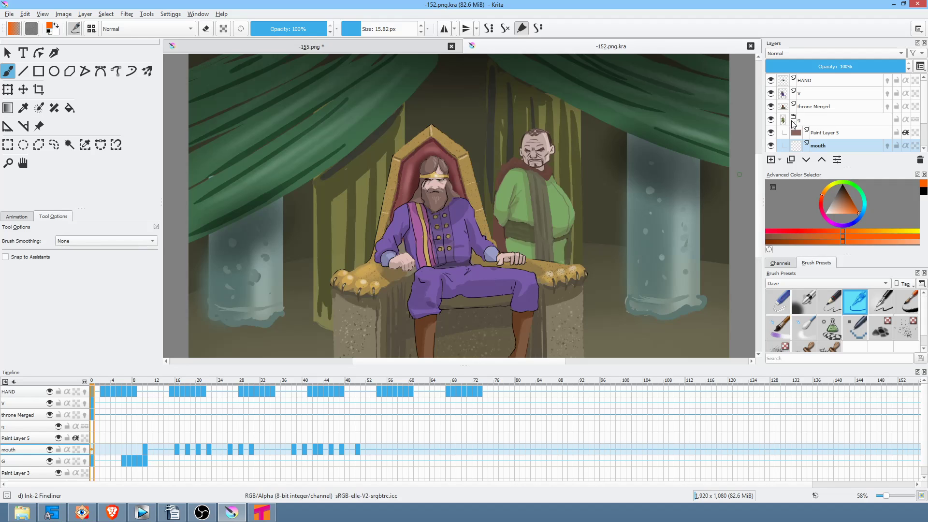
Step: Isolate the bkgd Merged layer, select its entire image area and copy it
click(794, 122)
click(822, 138)
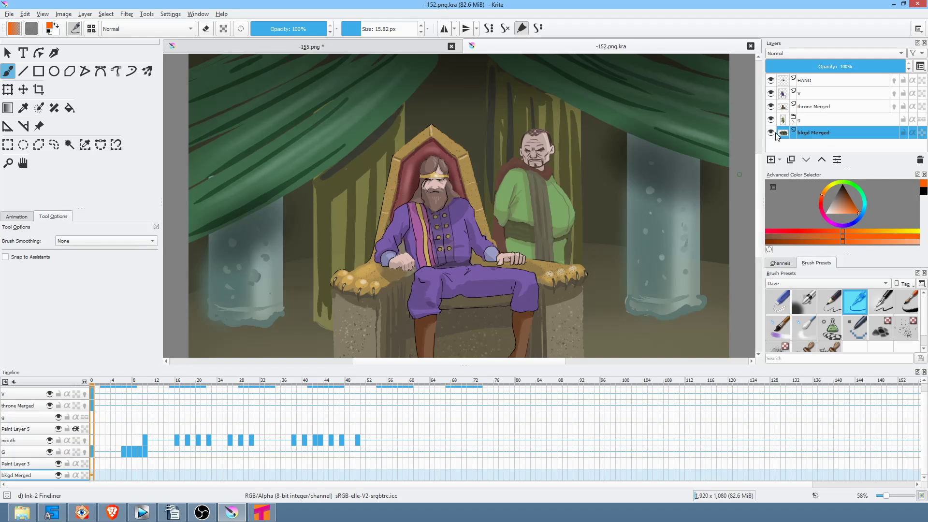
click(771, 133)
click(771, 132)
key(i)
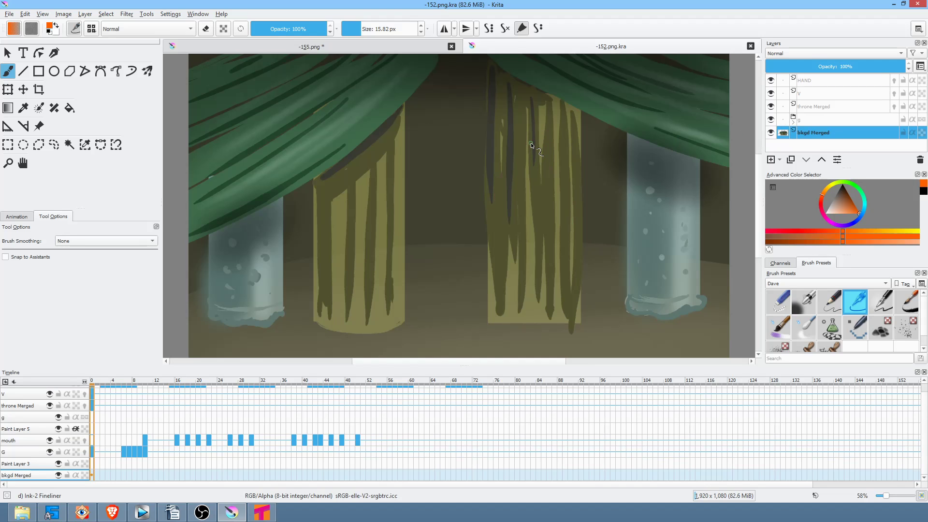
key(ctrl+a)
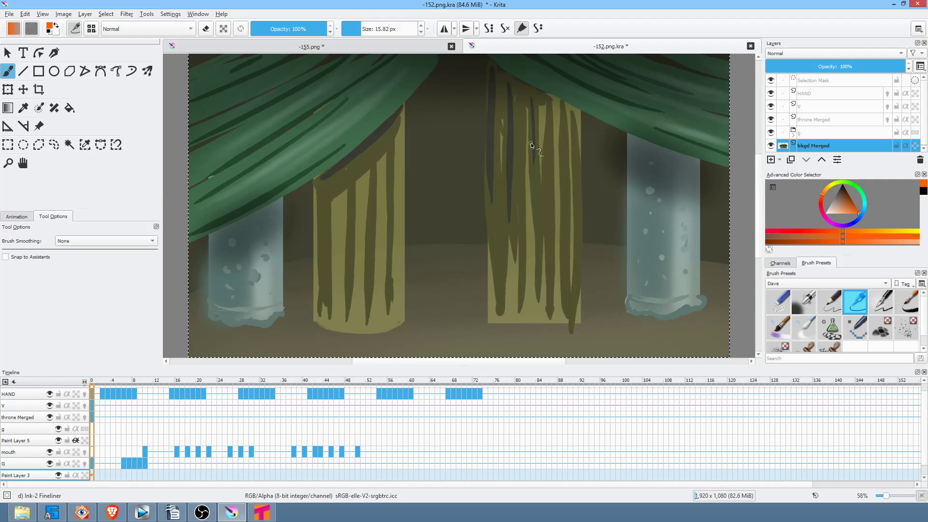
Step: Switch to Tahoma, paste the background into frame 1 of the second column and extend it through frame 36
click(261, 513)
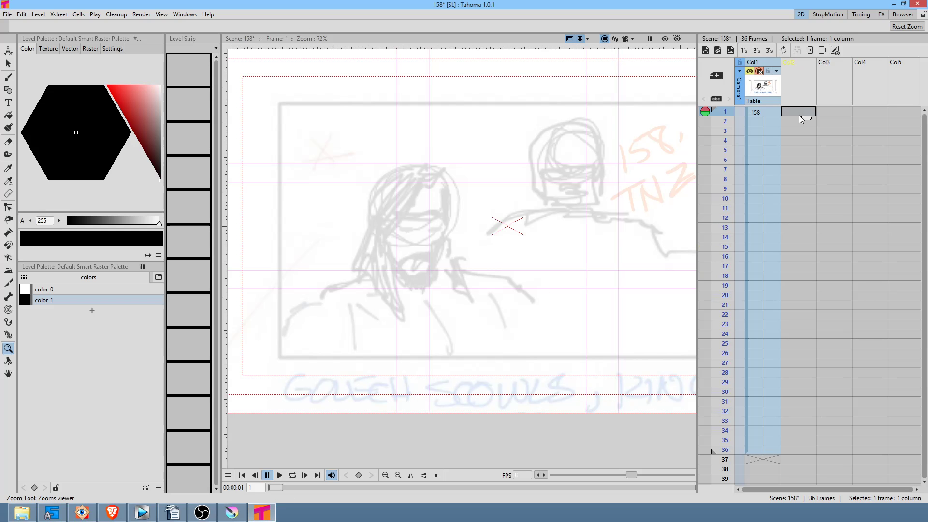
key(ctrl+v)
drag(811, 120, 808, 456)
scroll(433, 190, down, 2)
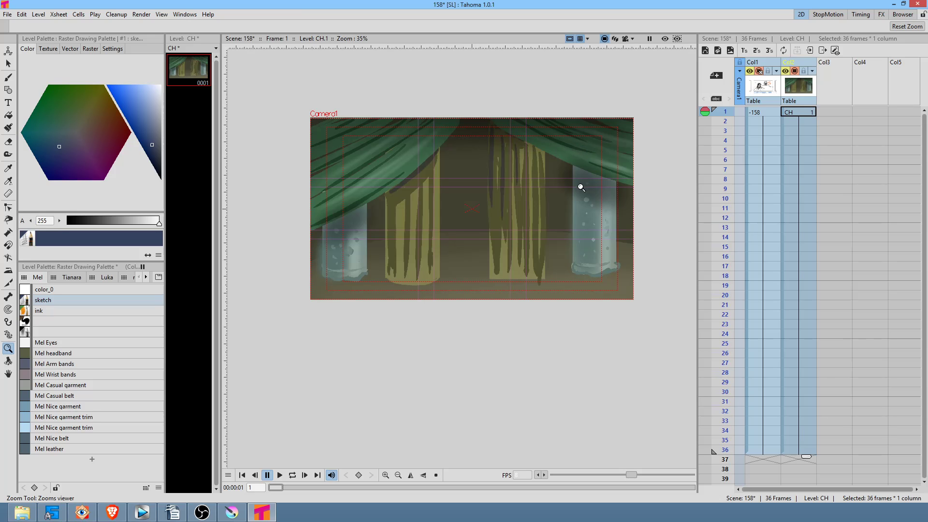
Step: Scale the second column's background uniformly to about 139% with the Animate tool
key(a)
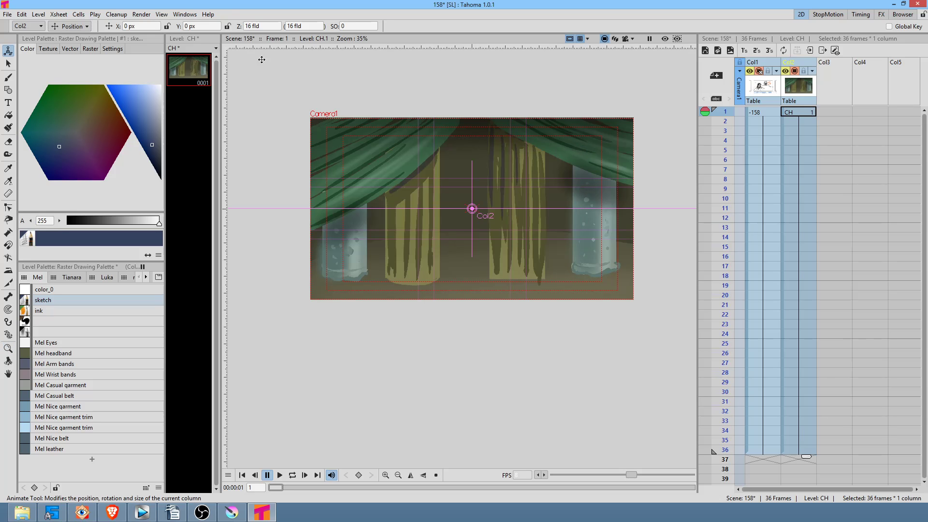
click(70, 26)
click(82, 63)
drag(544, 248, 575, 272)
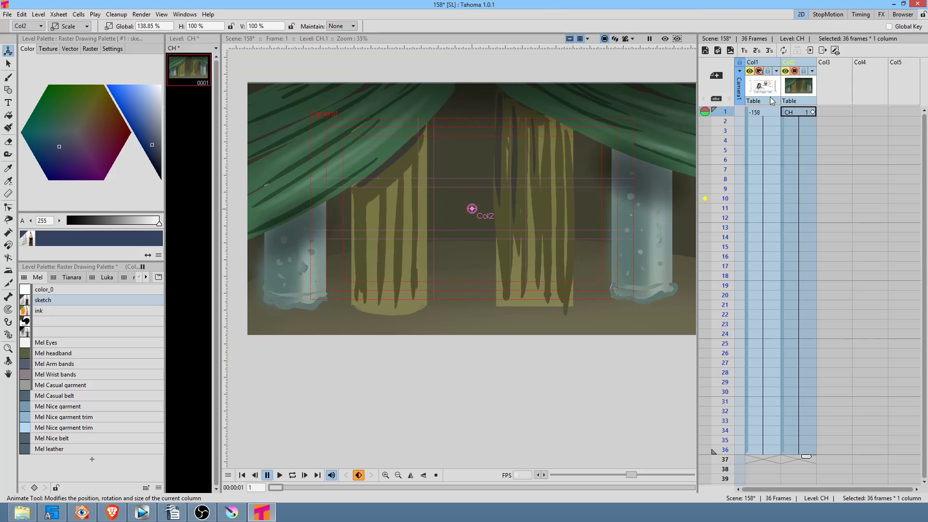
Step: Save the scene and hide the second column's background in the viewer
click(8, 14)
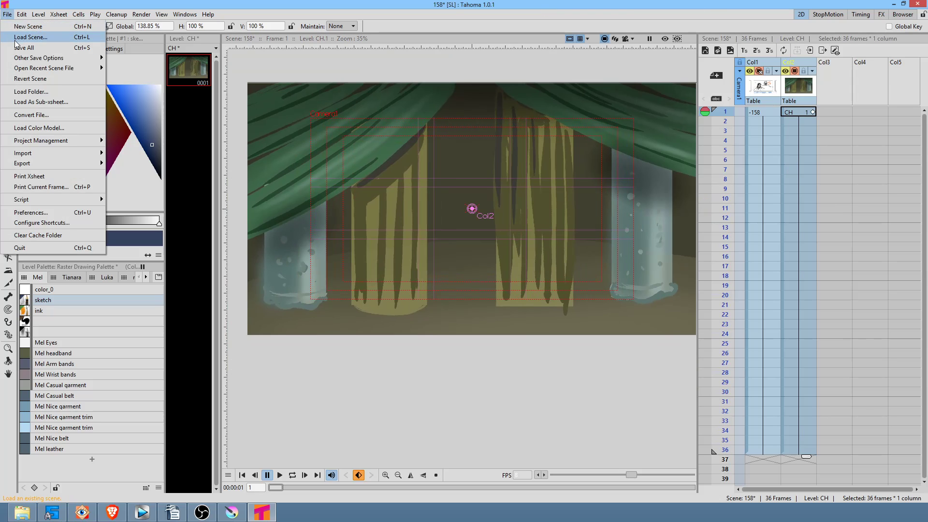
click(22, 47)
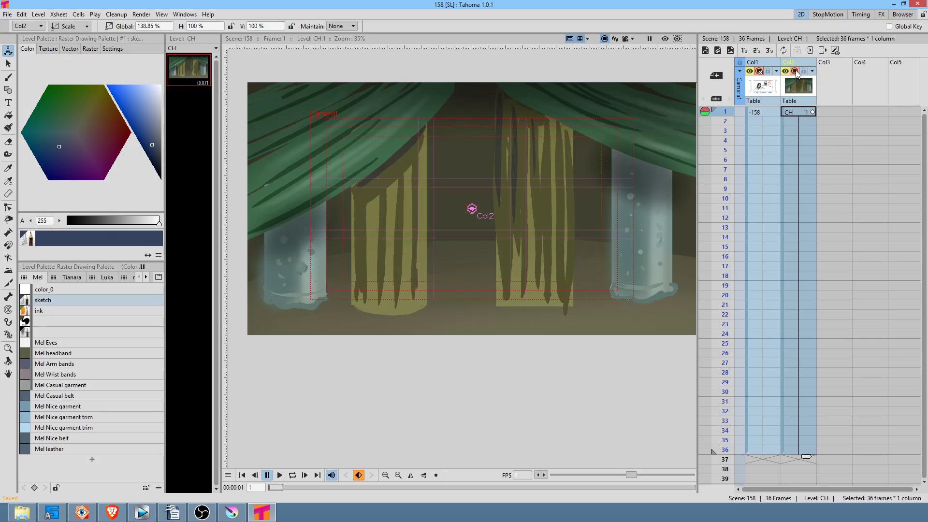
click(795, 72)
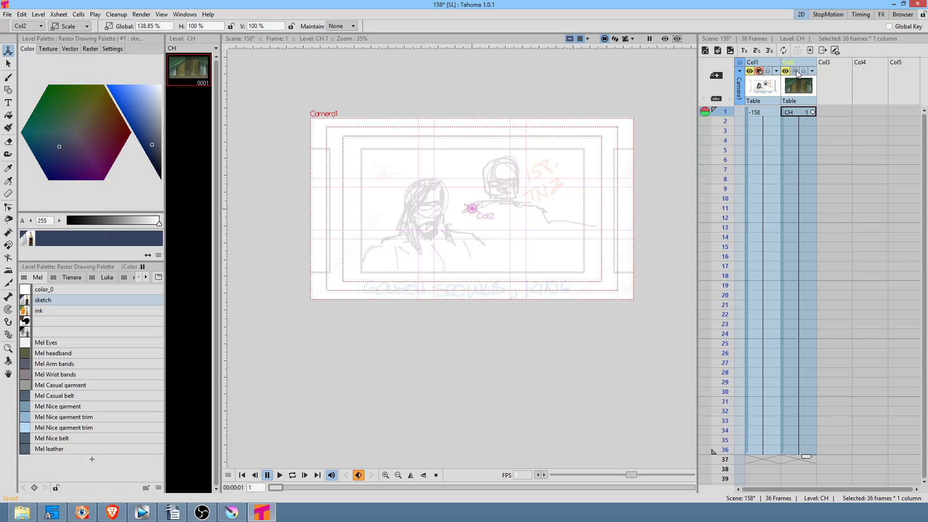
Step: In frame 1 of the third column, draw the long-haired character's outer hair contour and forehead hairline with the Brush tool
click(826, 113)
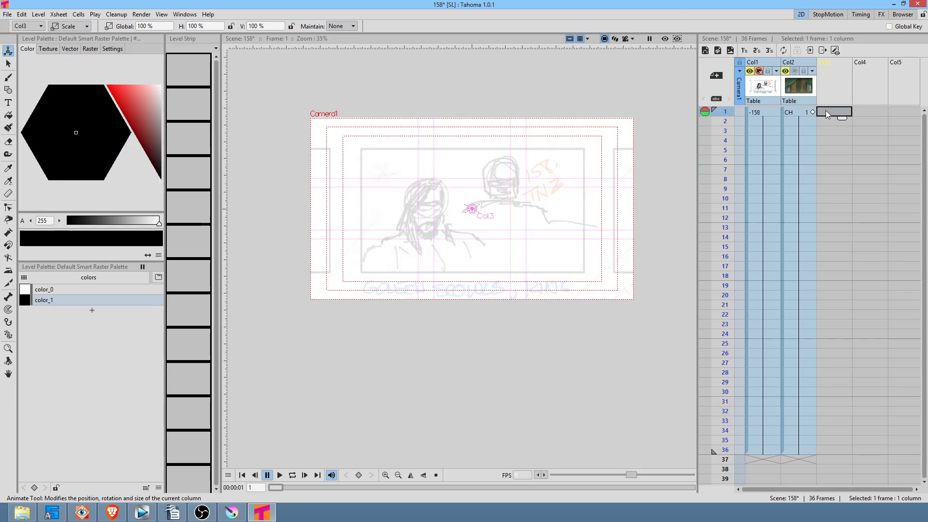
drag(430, 225, 398, 265)
key(shift+space)
drag(398, 244, 416, 281)
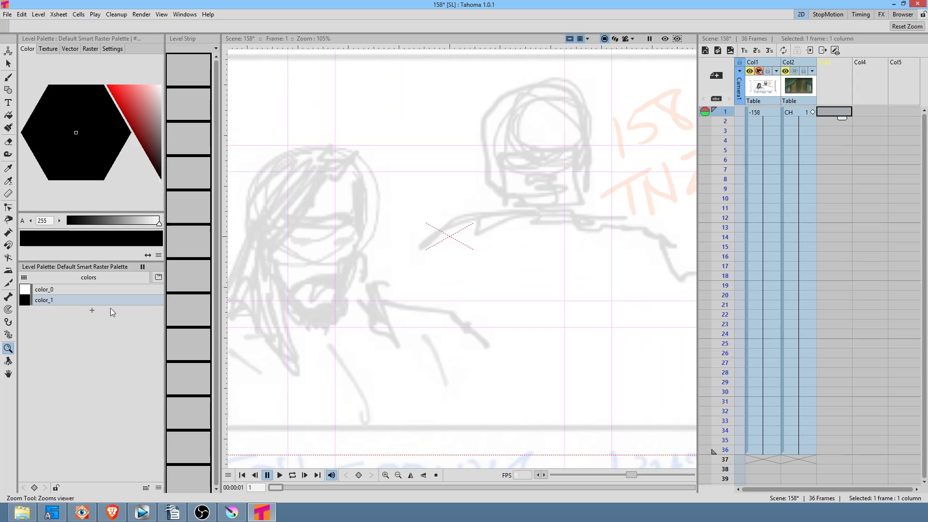
drag(371, 277, 483, 232)
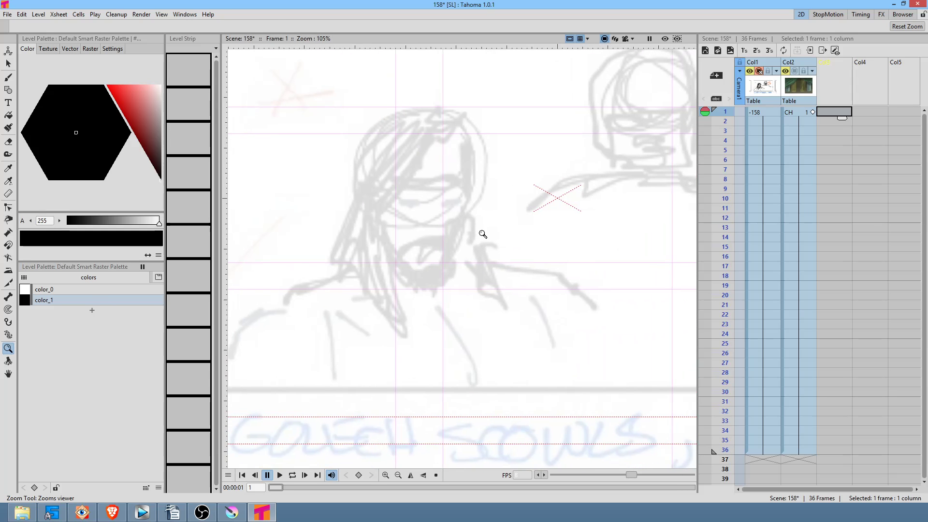
key(b)
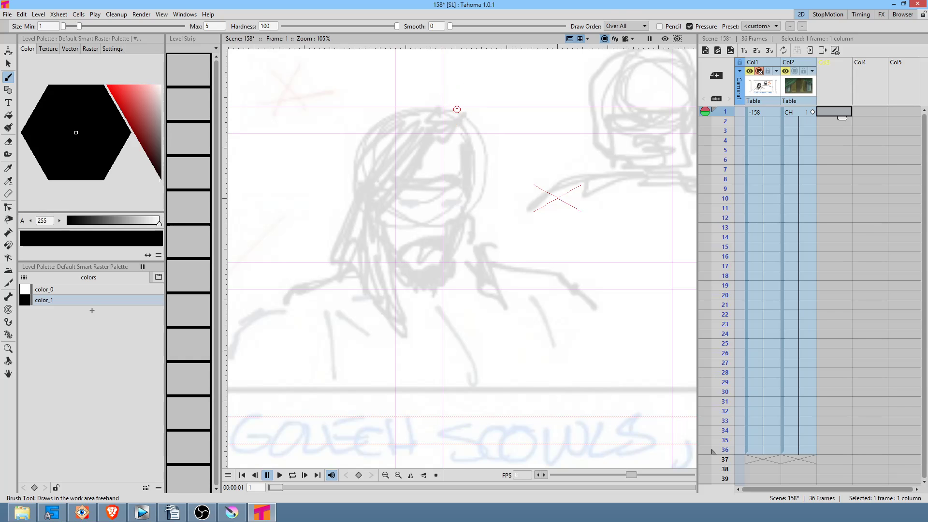
mouse_move(456, 108)
mouse_down()
mouse_move(429, 102)
mouse_move(386, 118)
mouse_move(357, 148)
mouse_move(359, 175)
mouse_up()
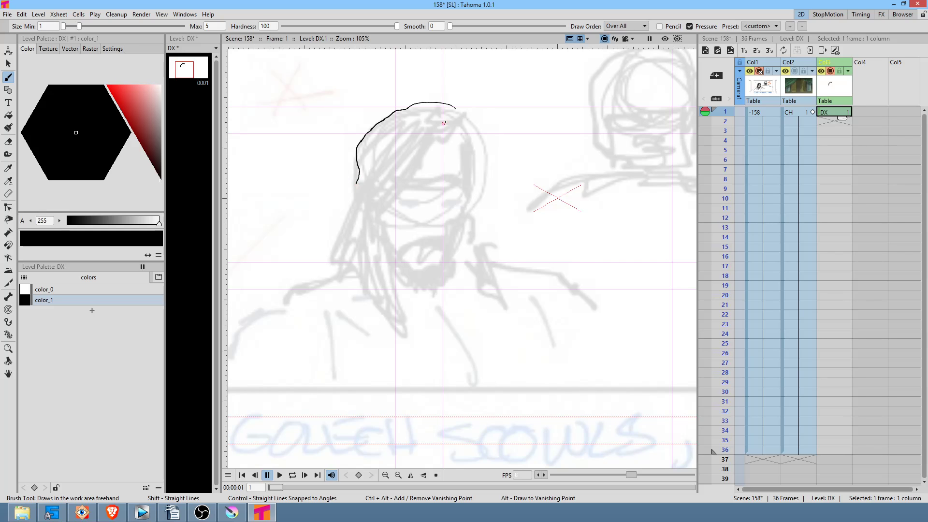
drag(460, 124, 418, 178)
mouse_move(458, 111)
mouse_down()
mouse_move(482, 140)
mouse_move(481, 243)
mouse_up()
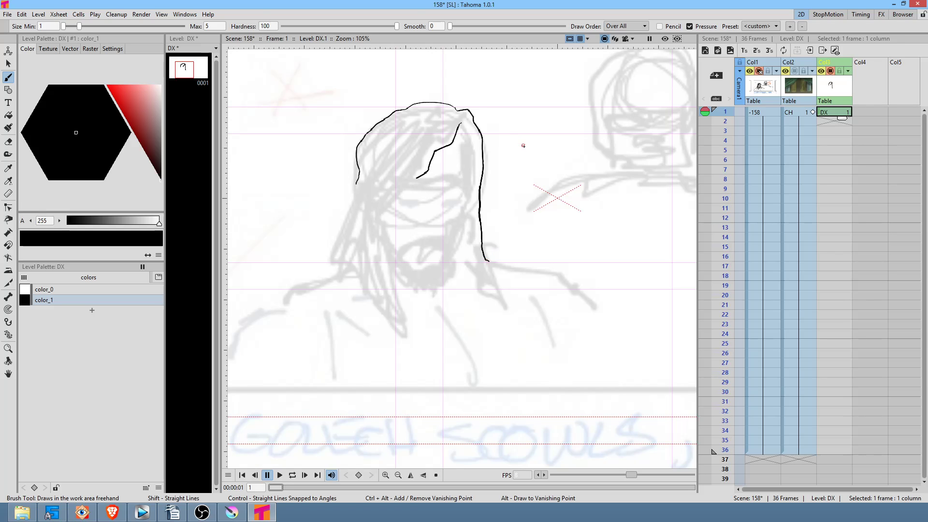
Step: Try to draw a thin hair strand line beside the long-haired character's forehead
drag(377, 261, 417, 233)
mouse_move(421, 189)
mouse_down()
mouse_move(415, 217)
mouse_move(395, 224)
mouse_move(429, 186)
mouse_up()
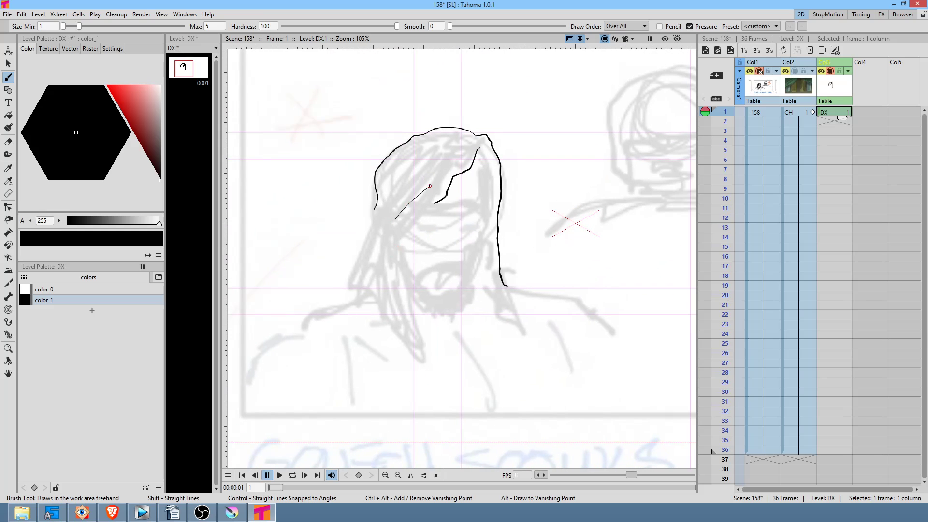
key(ctrl+z)
mouse_move(407, 220)
mouse_down()
mouse_move(418, 214)
mouse_move(422, 188)
mouse_up()
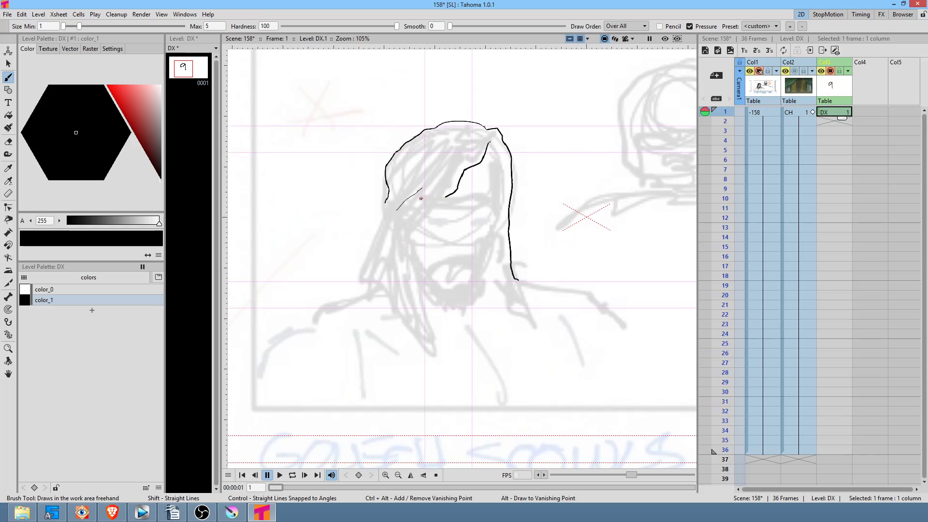
key(ctrl+z)
Step: Erase the lower end of the character's outer hair contour beside the temple and redraw it as a short inward hook
key(shift+space)
mouse_move(421, 226)
mouse_down()
mouse_move(419, 237)
mouse_move(441, 196)
mouse_up()
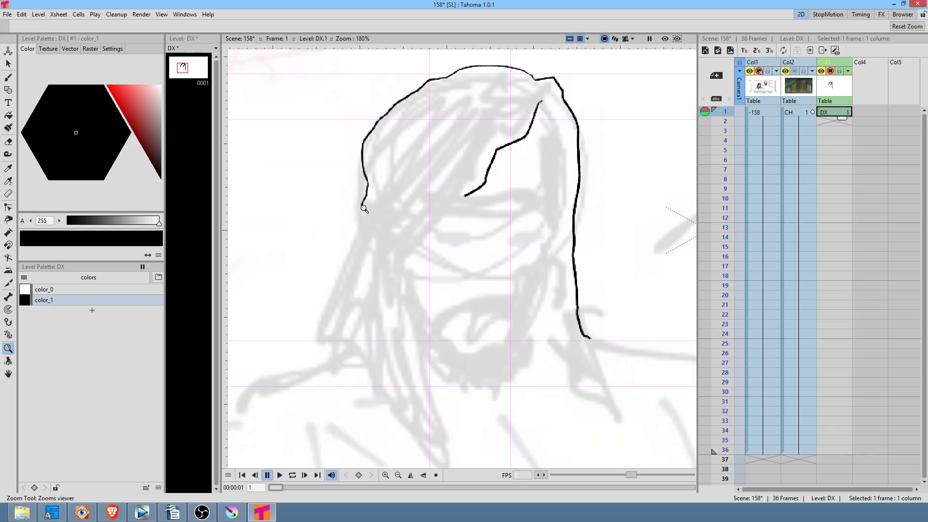
key(b)
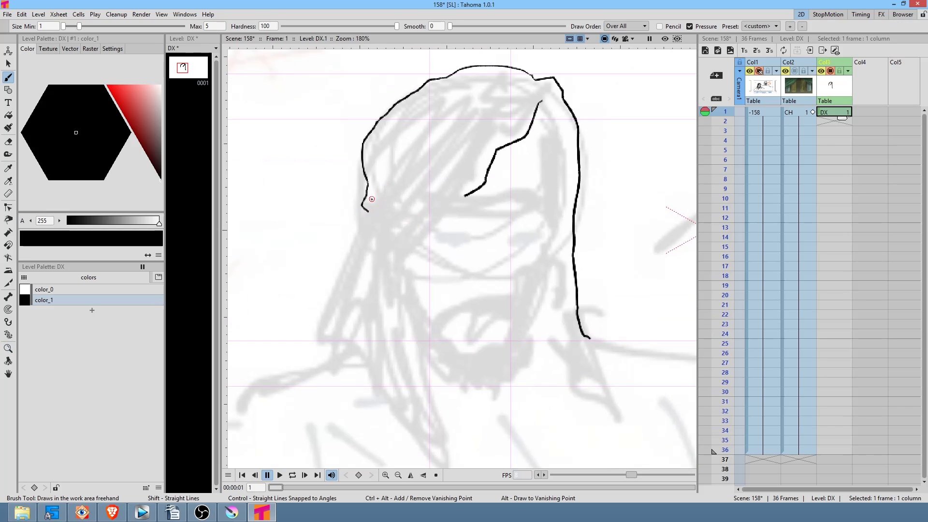
key(a)
drag(356, 204, 379, 176)
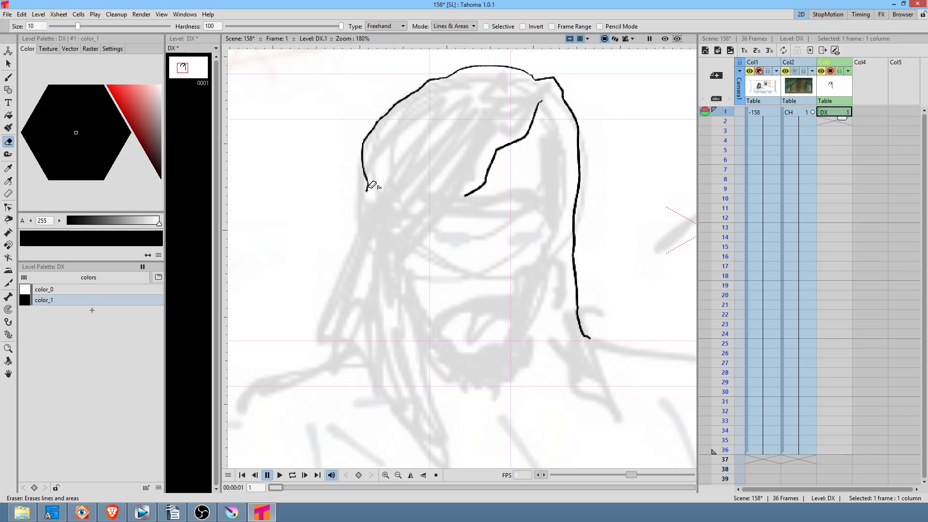
key(b)
drag(367, 191, 374, 198)
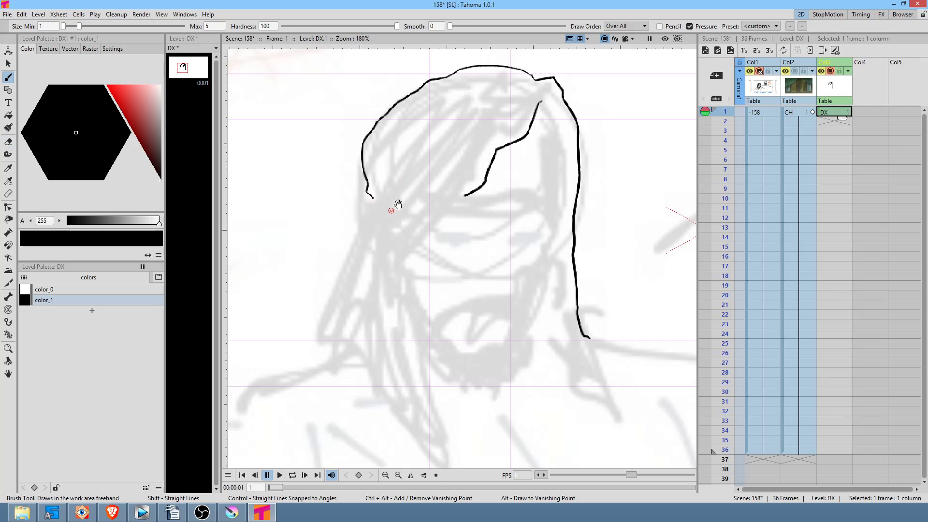
key(shift+space)
mouse_move(420, 189)
mouse_down()
mouse_move(411, 210)
mouse_move(425, 193)
mouse_move(398, 213)
mouse_up()
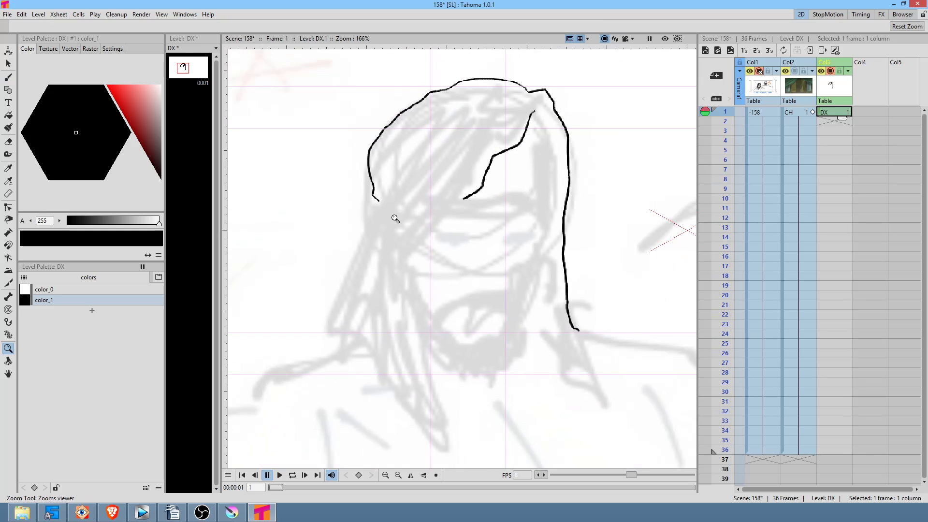
Step: Draw the headband's upper edge across the forehead from the temple hook to the hair contour on the far side
key(b)
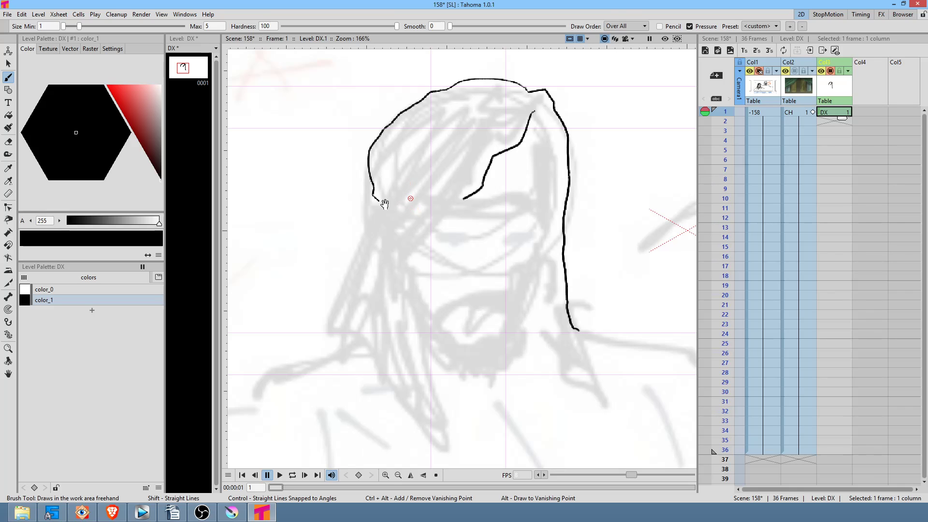
key(shift+space)
mouse_move(385, 209)
mouse_down()
mouse_move(414, 189)
mouse_move(369, 239)
mouse_move(397, 227)
mouse_move(380, 234)
mouse_move(429, 193)
mouse_up()
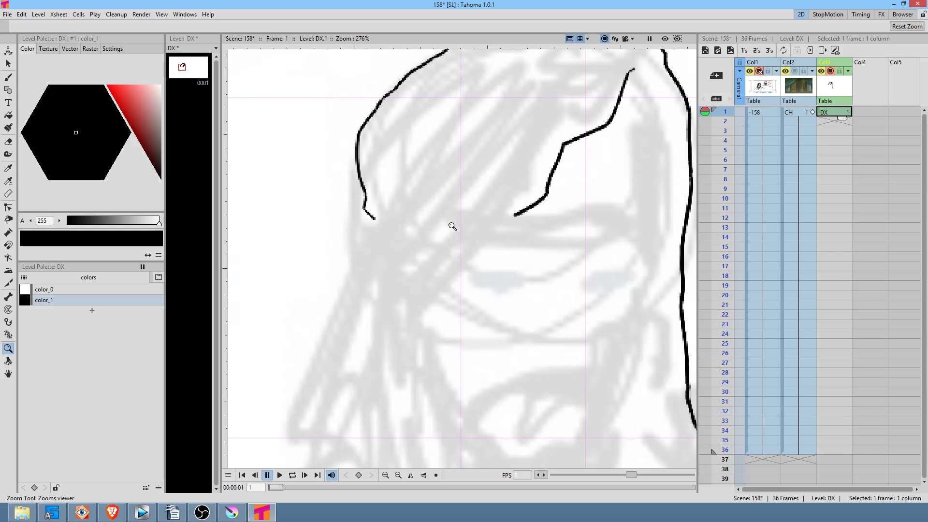
key(b)
drag(455, 229, 378, 208)
mouse_move(300, 200)
mouse_down()
mouse_move(435, 194)
mouse_move(486, 184)
mouse_move(514, 165)
mouse_move(546, 181)
mouse_move(616, 185)
mouse_up()
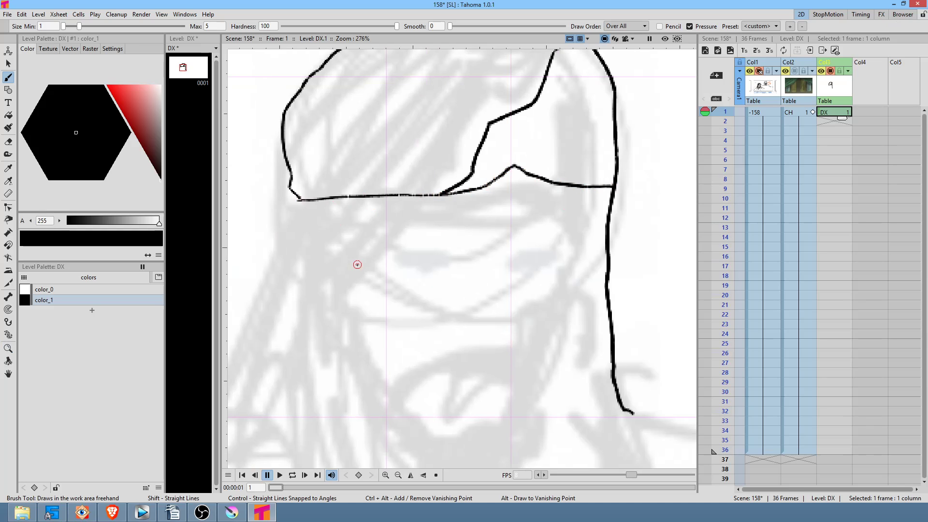
Step: Erase the far hair contour where it meets the headband, and draw the band's ends and lower edge, rejoining the contour
key(a)
mouse_move(620, 173)
mouse_down()
mouse_move(635, 185)
mouse_move(608, 187)
mouse_move(608, 215)
mouse_up()
key(b)
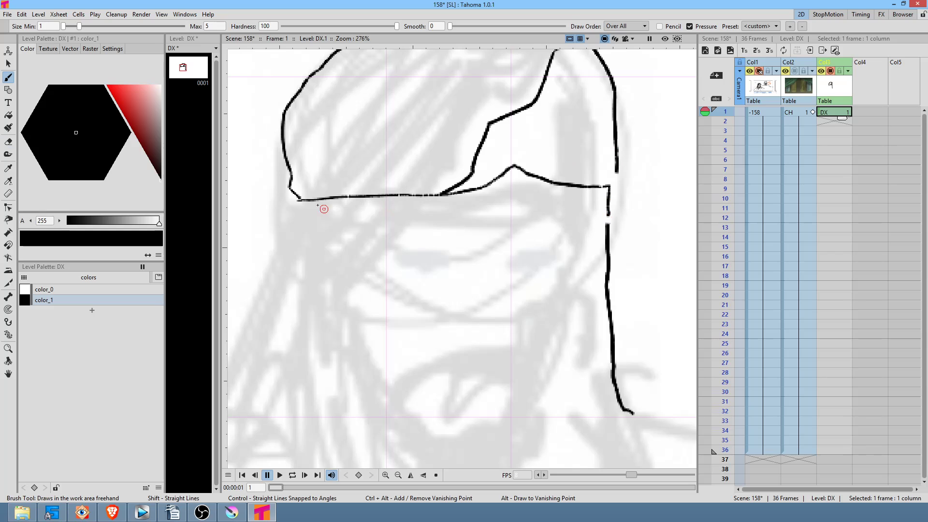
mouse_move(299, 199)
mouse_down()
mouse_move(300, 226)
mouse_move(609, 212)
mouse_up()
drag(617, 172, 607, 187)
Step: Draw the wavy inner hairline on the far side of the forehead, from the parting down to the headband
drag(631, 152, 576, 229)
mouse_move(505, 123)
mouse_down()
mouse_move(526, 172)
mouse_move(517, 195)
mouse_move(531, 263)
mouse_up()
drag(582, 278, 603, 161)
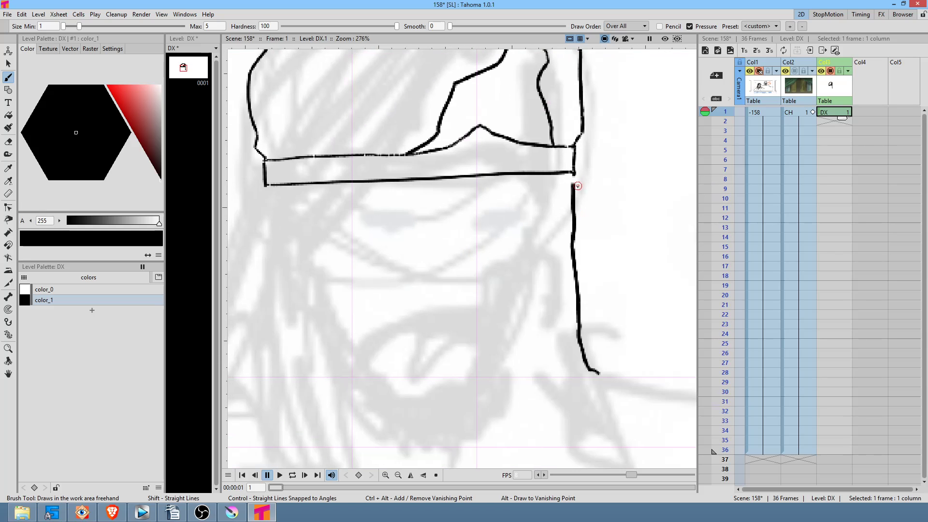
Step: Erase the far side's hair contour below the headband and redraw it as a wavier line down to the shoulder
key(a)
mouse_move(571, 182)
mouse_down()
mouse_move(597, 379)
mouse_move(616, 336)
mouse_up()
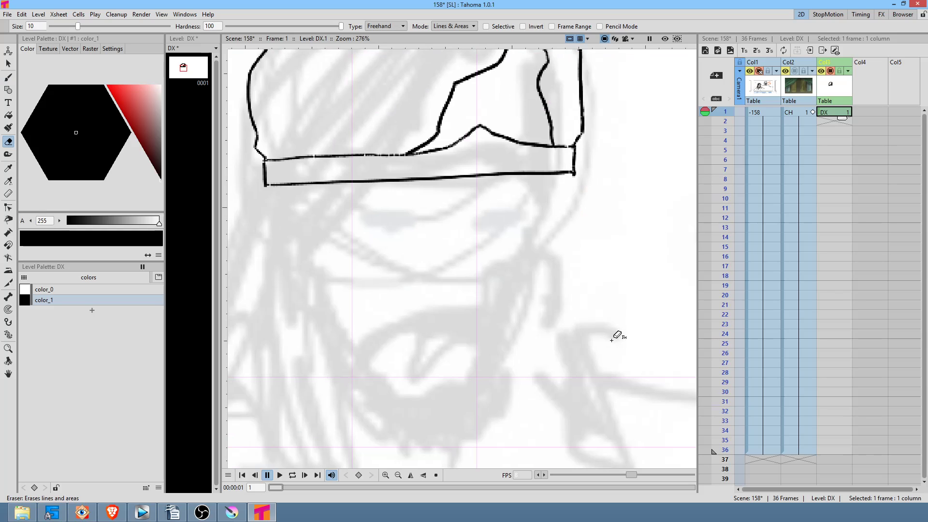
key(b)
mouse_move(574, 172)
mouse_down()
mouse_move(597, 319)
mouse_move(623, 382)
mouse_up()
Step: Draw the near side's hair from the headband outward to a corner at the shoulder, and begin its curved lower edge
drag(538, 245, 687, 207)
mouse_move(409, 144)
mouse_down()
mouse_move(311, 380)
mouse_move(379, 380)
mouse_move(432, 422)
mouse_up()
drag(495, 360, 411, 313)
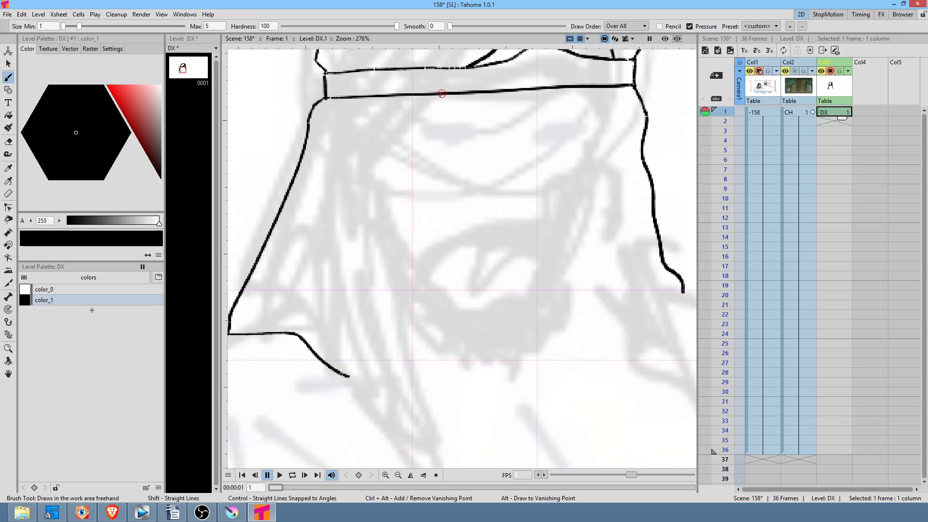
Step: Draw the near hair's inner edge beside the face and close it with the lower edge in a pointed lock over the chest
drag(442, 94, 393, 191)
mouse_move(389, 154)
mouse_down()
mouse_move(388, 326)
mouse_move(428, 433)
mouse_up()
drag(450, 338, 470, 186)
mouse_move(369, 225)
mouse_down()
mouse_move(379, 253)
mouse_move(426, 301)
mouse_move(440, 338)
mouse_move(451, 272)
mouse_up()
mouse_move(528, 292)
mouse_down()
mouse_move(474, 321)
mouse_move(432, 327)
mouse_up()
mouse_move(458, 290)
mouse_down()
mouse_move(432, 348)
mouse_move(494, 302)
mouse_up()
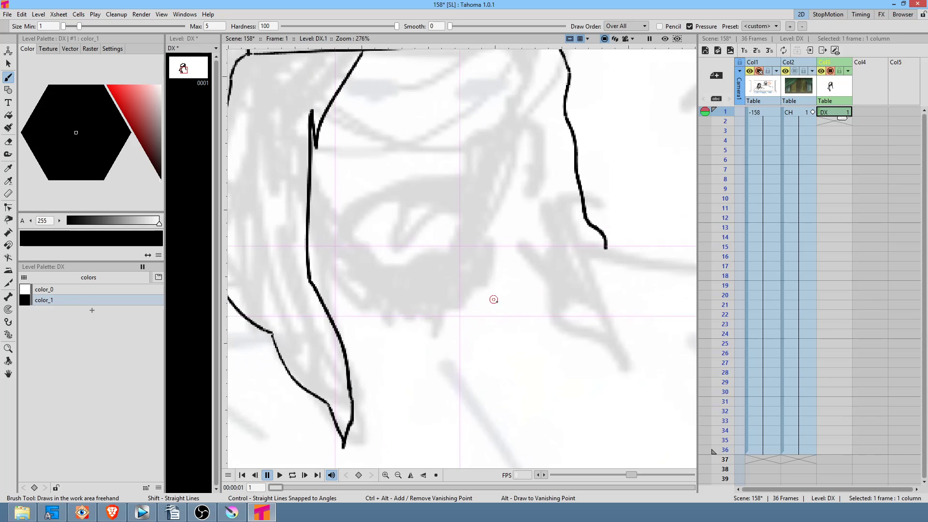
Step: Draw the beard's jagged outline from the near hair lock around the chin and up the far cheek to the headband
key(shift+space)
mouse_move(466, 249)
mouse_down()
mouse_move(464, 277)
mouse_move(445, 302)
mouse_up()
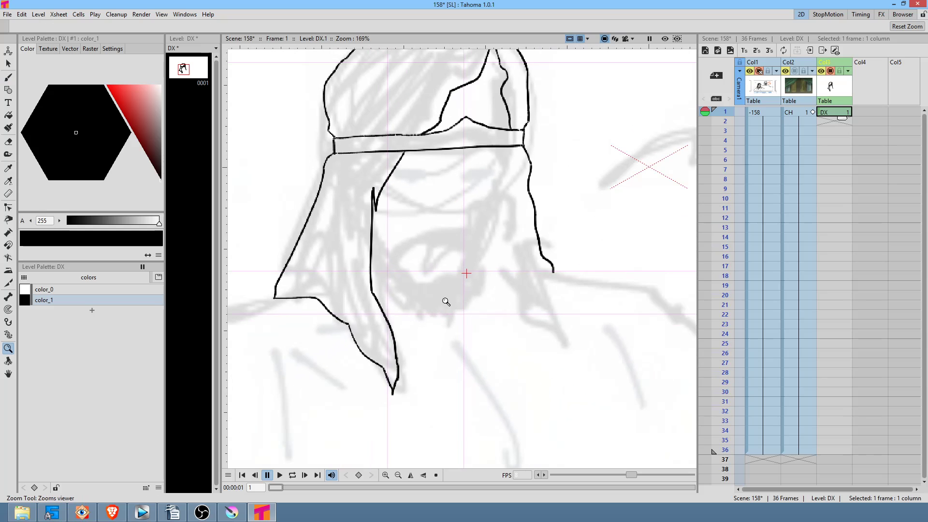
drag(513, 272, 497, 297)
drag(515, 205, 510, 233)
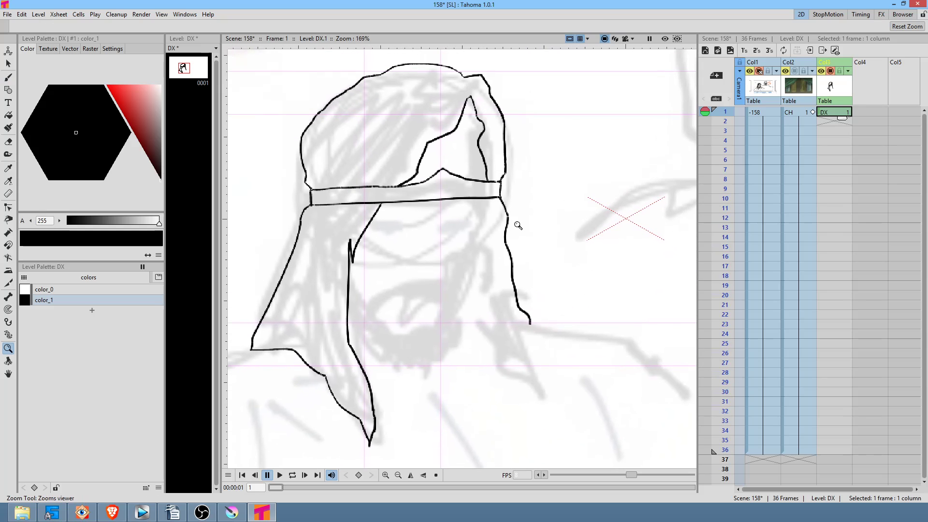
key(b)
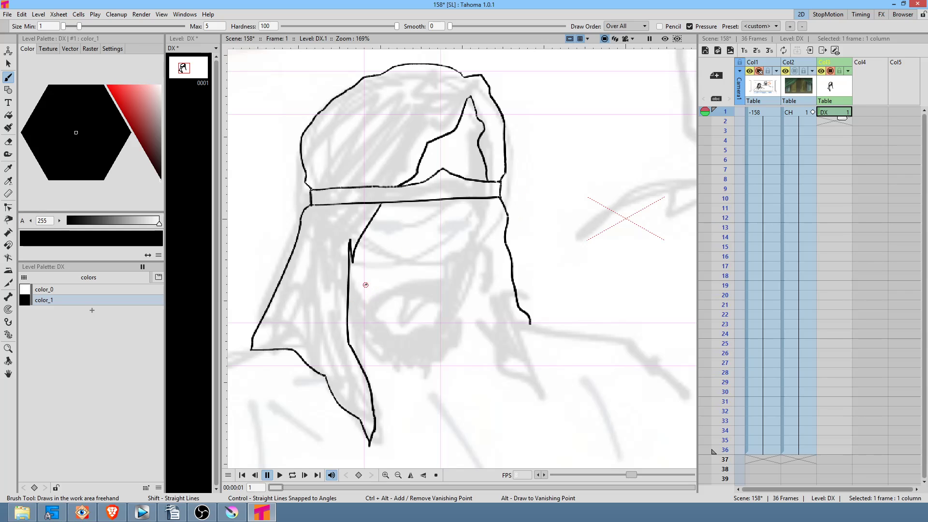
mouse_move(348, 336)
mouse_down()
mouse_move(395, 395)
mouse_move(432, 410)
mouse_move(433, 443)
mouse_move(473, 424)
mouse_move(495, 395)
mouse_move(501, 351)
mouse_move(483, 269)
mouse_move(494, 209)
mouse_up()
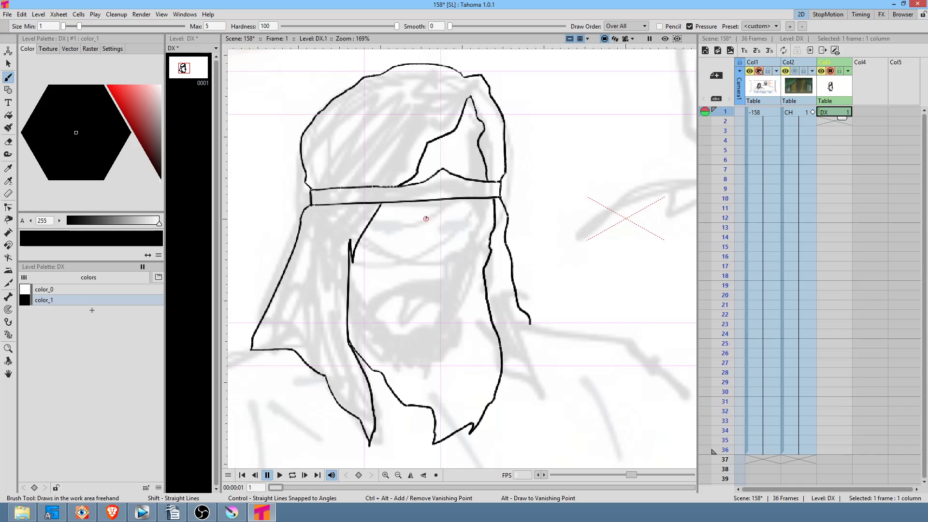
Step: Draw both eyebrows below the headband and the nose outline, mirroring the view to check the face
mouse_move(433, 215)
mouse_down()
mouse_move(377, 216)
mouse_move(434, 211)
mouse_up()
mouse_move(459, 210)
mouse_down()
mouse_move(487, 213)
mouse_move(457, 216)
mouse_up()
key(shift+h)
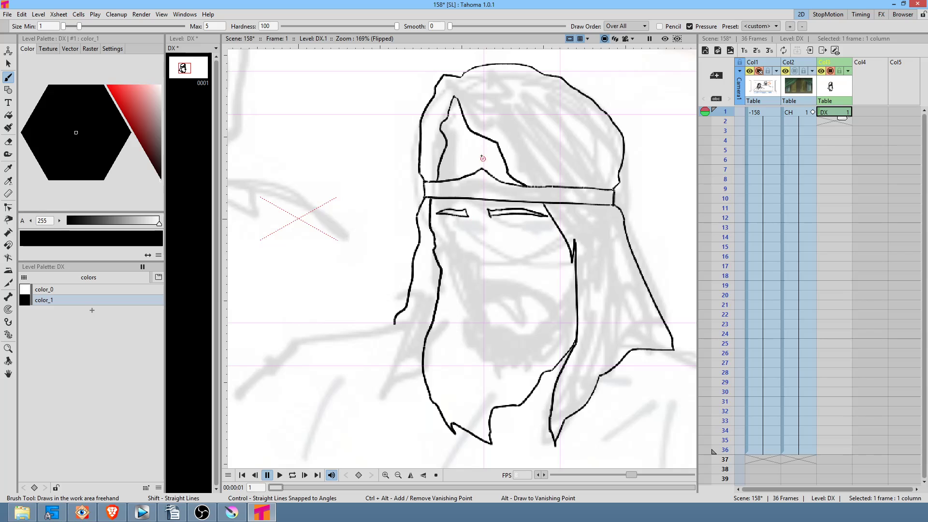
mouse_move(471, 215)
mouse_down()
mouse_move(464, 265)
mouse_move(478, 275)
mouse_move(499, 264)
mouse_move(497, 251)
mouse_up()
key(shift+h)
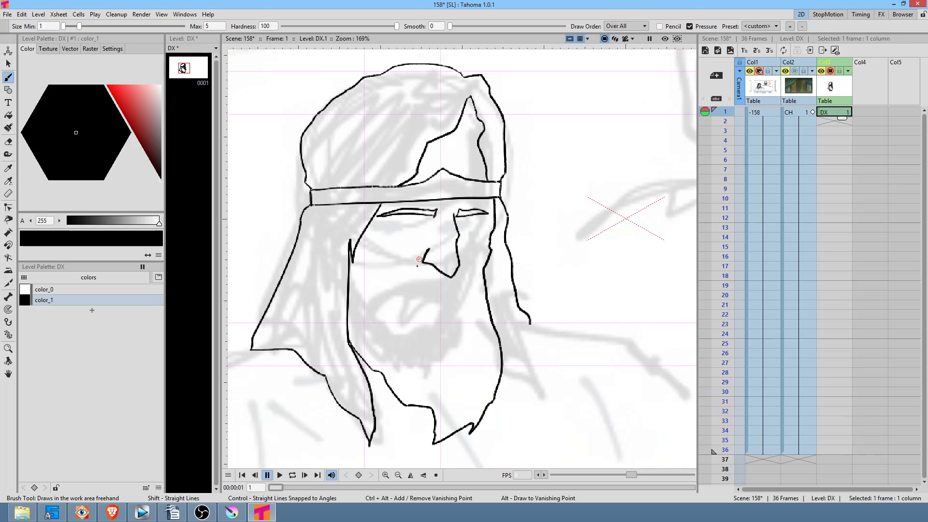
Step: Draw the moustache and cheek edges on both sides of the nose and the mouth line beneath the moustache
mouse_move(423, 261)
mouse_down()
mouse_move(380, 295)
mouse_move(359, 259)
mouse_up()
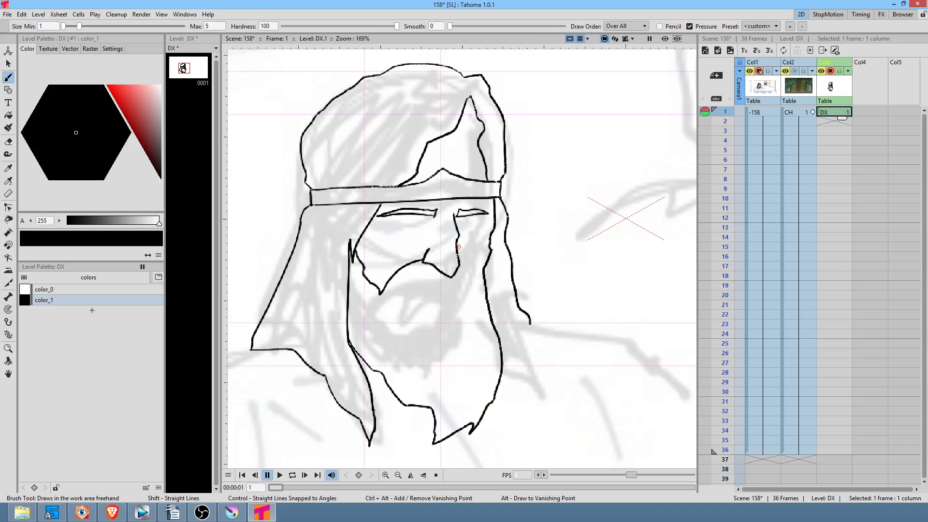
mouse_move(462, 265)
mouse_down()
mouse_move(476, 276)
mouse_move(485, 260)
mouse_up()
drag(441, 285, 389, 300)
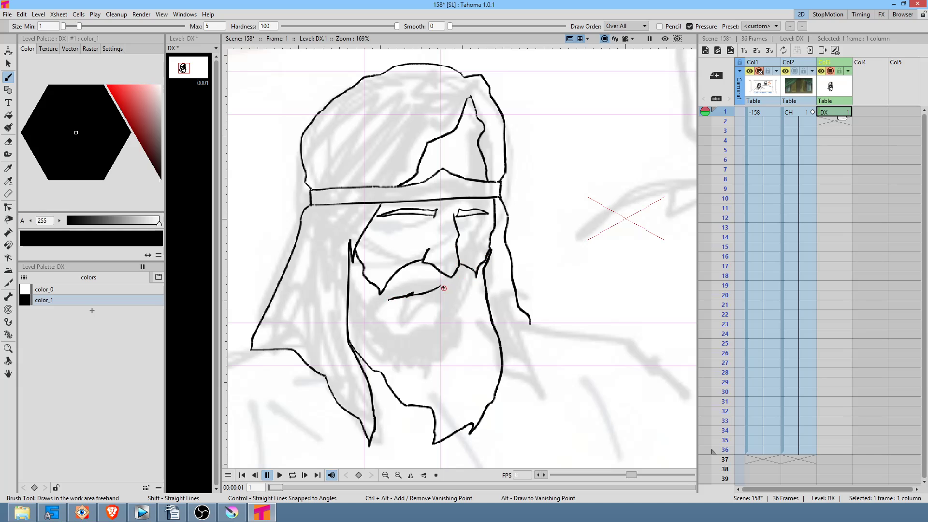
drag(450, 285, 487, 310)
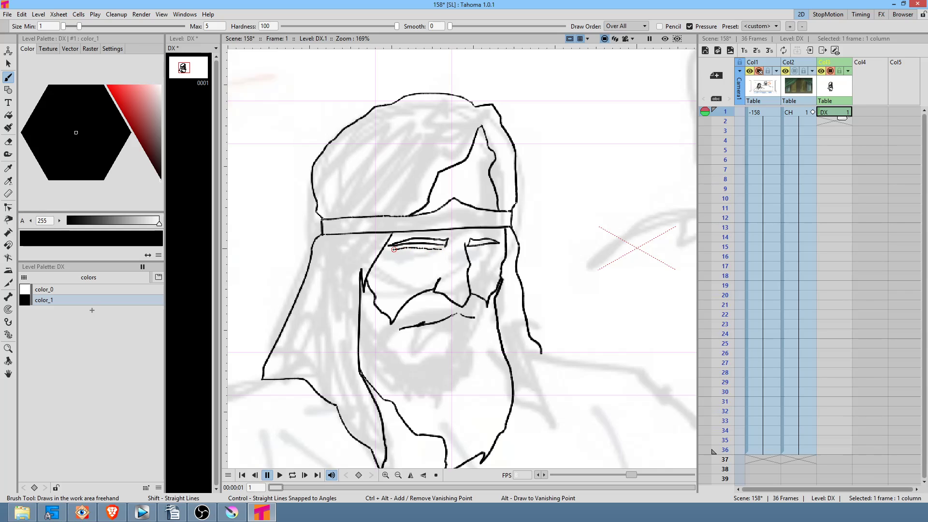
Step: Draw the eyelid lines beneath both eyebrows, including the near eye's lower lid
drag(408, 247, 494, 248)
drag(411, 264, 478, 182)
key(ctrl+z)
key(shift+space)
mouse_move(424, 246)
mouse_down()
mouse_move(494, 182)
mouse_move(489, 188)
mouse_up()
mouse_move(432, 212)
mouse_down()
mouse_move(454, 214)
mouse_move(383, 214)
mouse_move(362, 227)
mouse_move(534, 222)
mouse_up()
drag(579, 268, 333, 273)
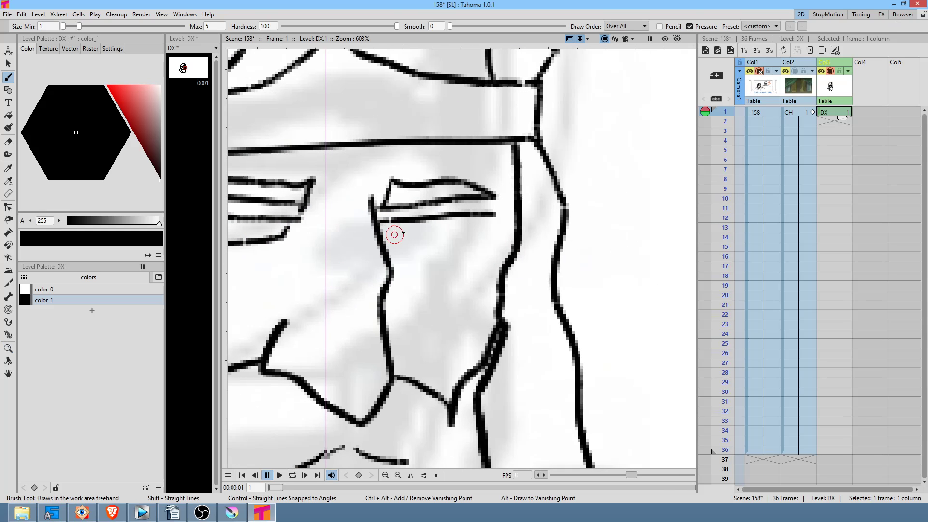
Step: Draw the far eye's lower lid, the irises of both eyes and a short crease beside the nose bridge
mouse_move(379, 242)
mouse_down()
mouse_move(477, 239)
mouse_move(490, 222)
mouse_up()
mouse_move(446, 243)
mouse_down()
mouse_move(609, 231)
mouse_move(572, 210)
mouse_up()
mouse_move(572, 266)
mouse_down()
mouse_move(557, 271)
mouse_move(543, 258)
mouse_up()
mouse_move(435, 223)
mouse_down()
mouse_move(437, 264)
mouse_move(465, 294)
mouse_move(446, 346)
mouse_up()
Step: Draw the near shoulder line and the sash's two diagonal edges down to the camera frame's lower edge
key(shift+space)
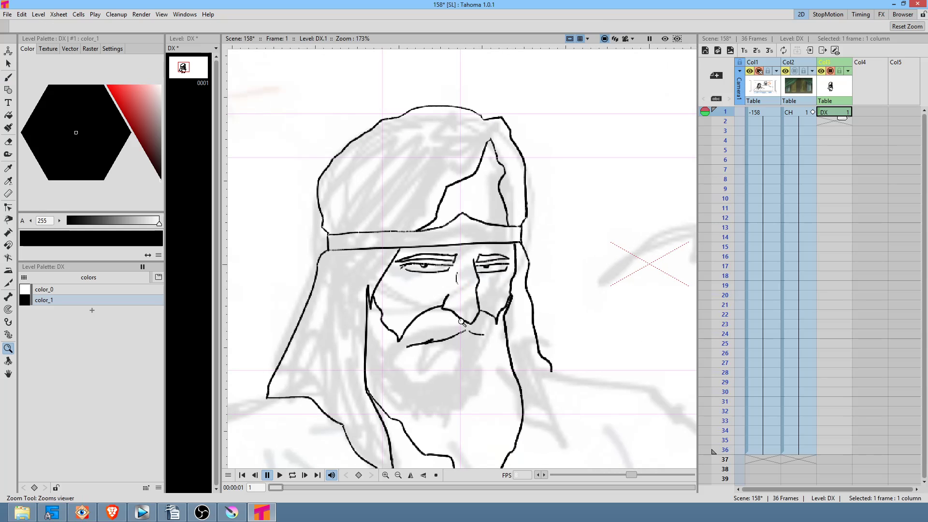
drag(492, 290, 489, 256)
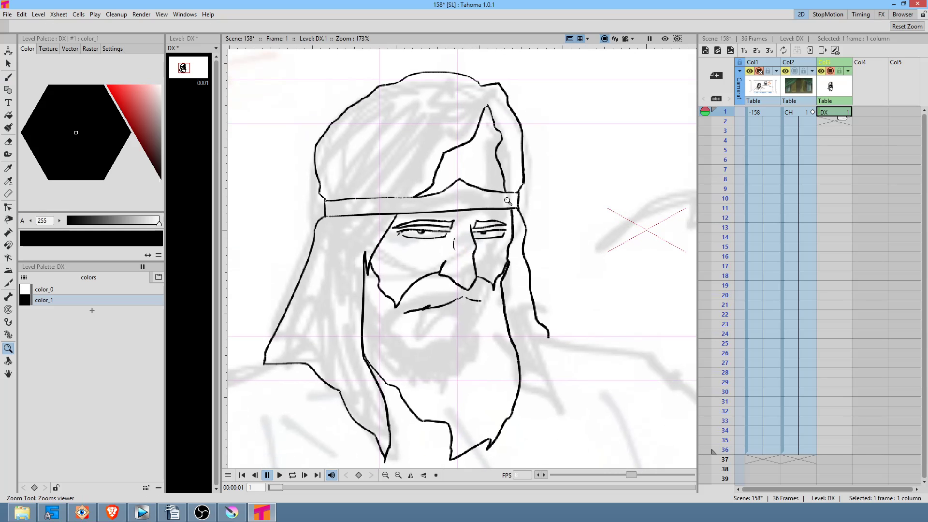
drag(493, 302, 448, 325)
drag(546, 284, 653, 197)
mouse_move(488, 297)
mouse_down()
mouse_move(481, 283)
mouse_move(458, 321)
mouse_move(464, 310)
mouse_up()
drag(570, 270, 533, 265)
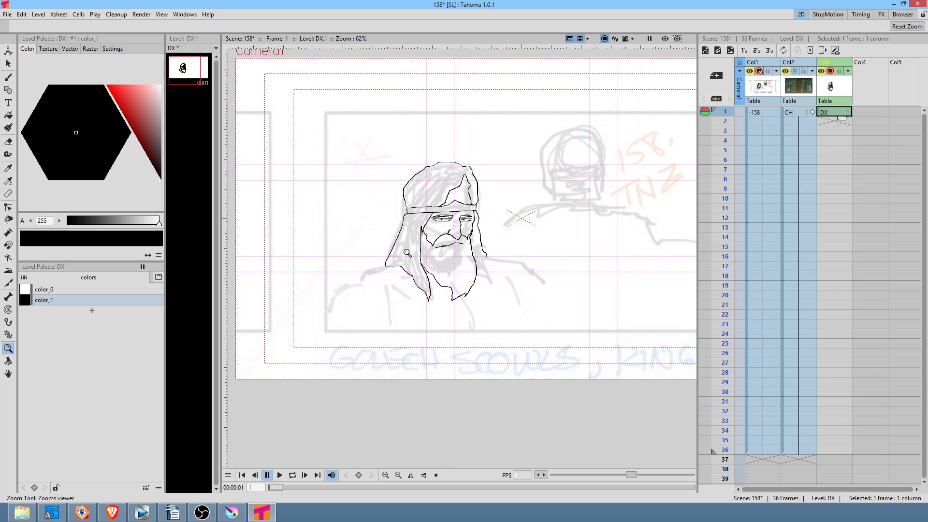
key(b)
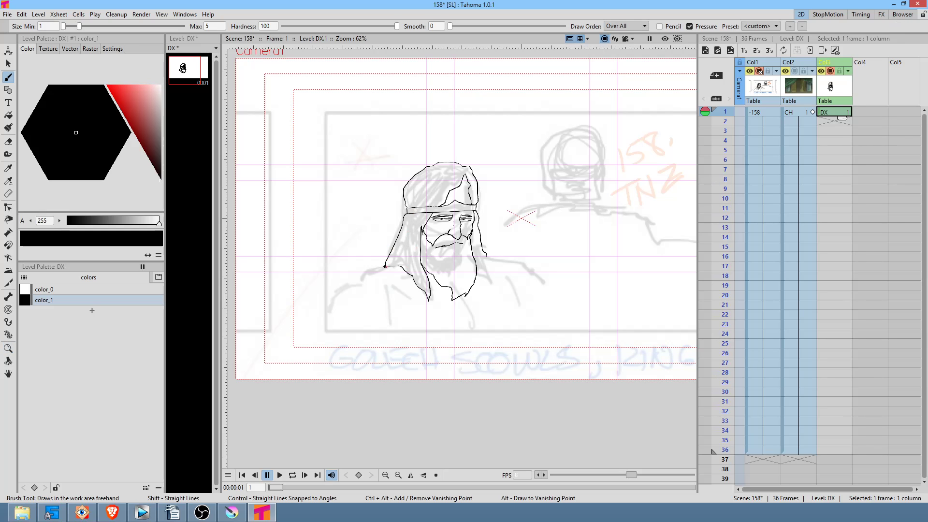
drag(393, 334, 427, 394)
drag(437, 318, 476, 405)
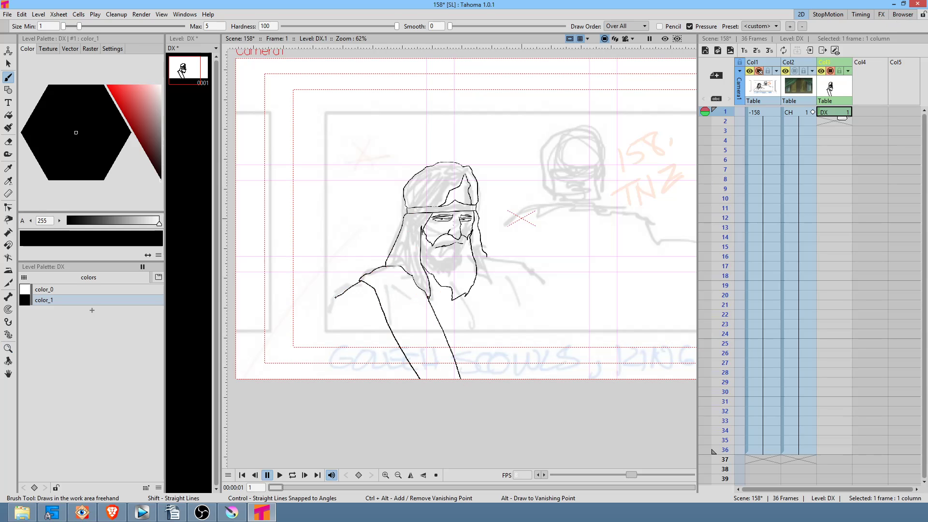
Step: Draw the far shoulder and both outer arm contours down to the frame edge, with two fold lines beside the far arm
drag(518, 214, 455, 209)
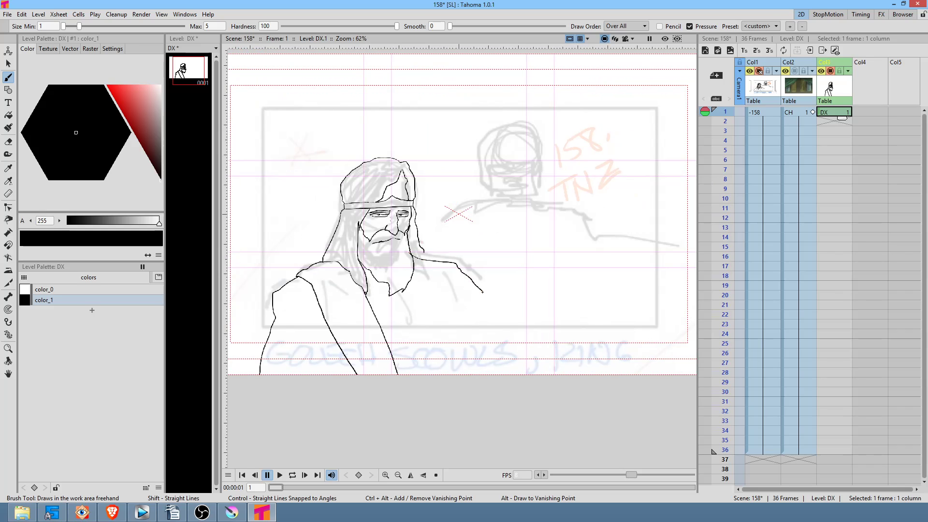
drag(484, 327, 496, 379)
drag(450, 344, 453, 380)
drag(468, 302, 470, 353)
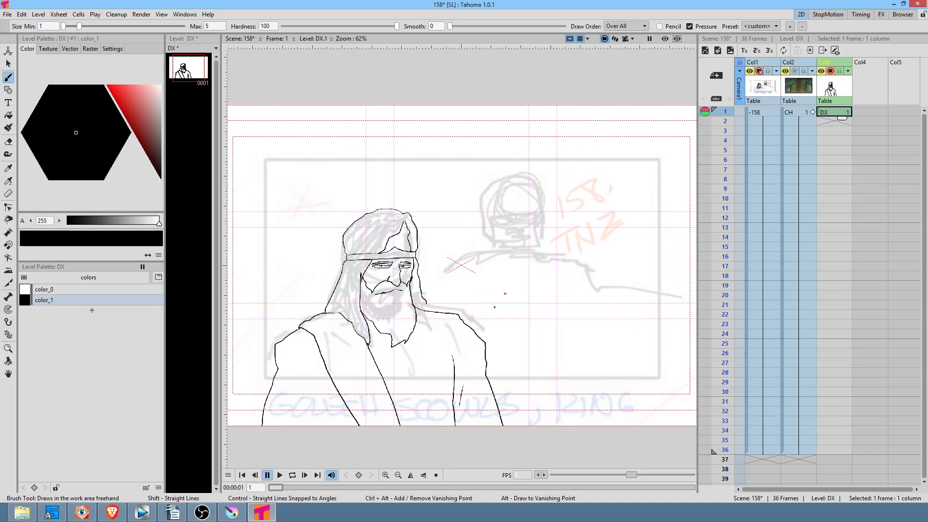
drag(490, 294, 483, 289)
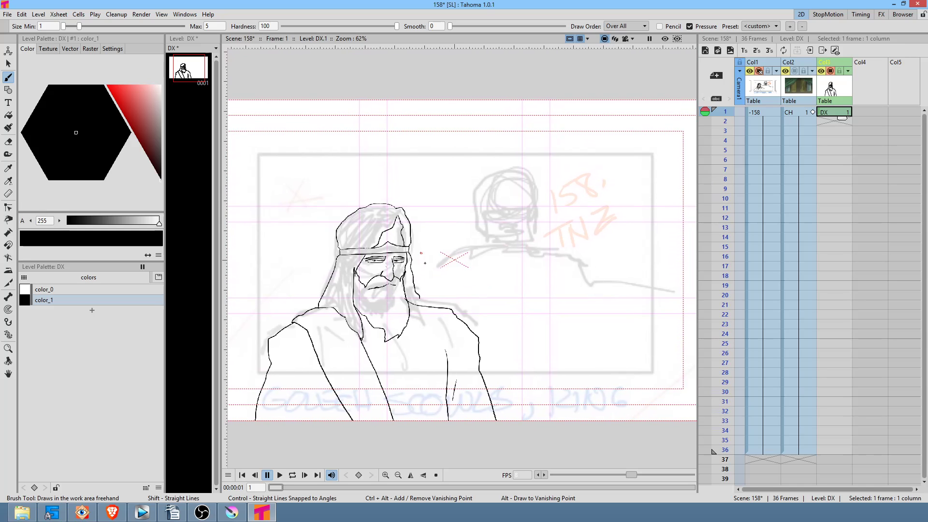
Step: Clean up the far shoulder's junction with the hair and draw a pointed hair lock between the beard and that shoulder
key(shift+space)
drag(412, 328, 467, 235)
key(a)
mouse_move(406, 267)
mouse_down()
mouse_move(395, 265)
mouse_move(437, 294)
mouse_move(447, 269)
mouse_move(405, 285)
mouse_move(445, 296)
mouse_move(522, 263)
mouse_move(519, 284)
mouse_up()
key(b)
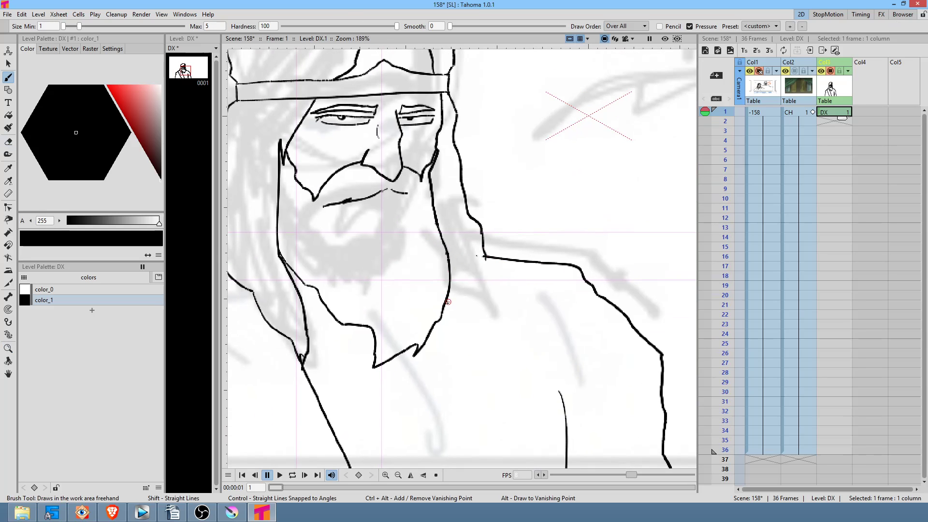
mouse_move(449, 303)
mouse_down()
mouse_move(473, 317)
mouse_move(485, 254)
mouse_move(527, 291)
mouse_move(518, 293)
mouse_up()
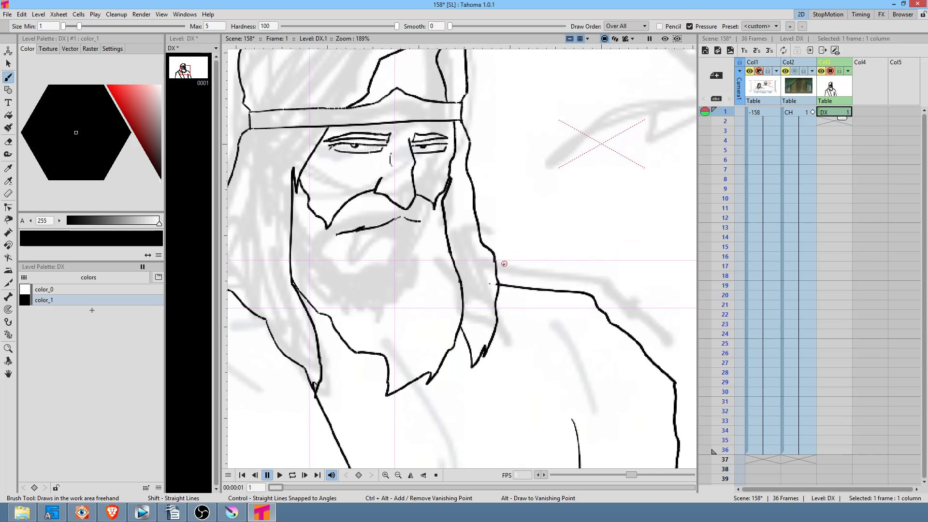
drag(484, 290, 477, 315)
key(ctrl+z)
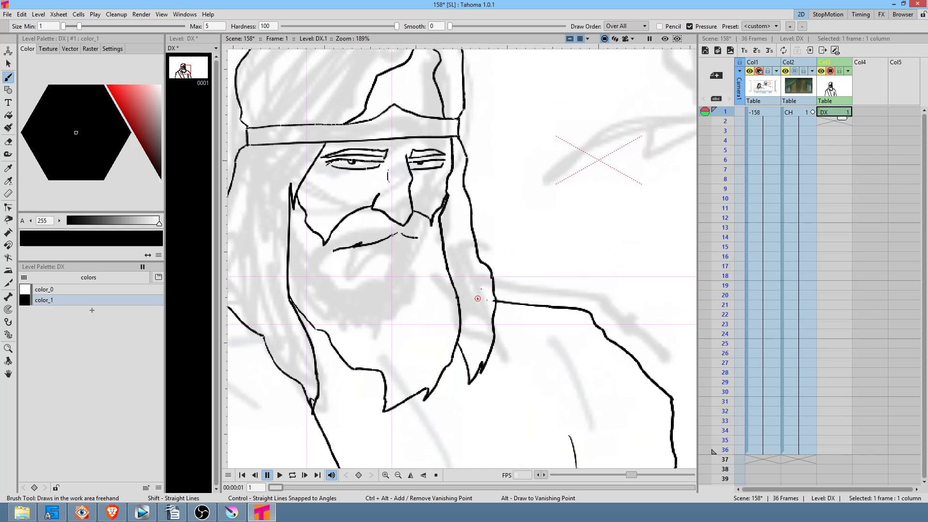
Step: Draw two more diagonal lines along the sash and a column of three round buttons beside it
key(shift+space)
mouse_move(476, 299)
mouse_down()
mouse_move(479, 330)
mouse_move(495, 294)
mouse_up()
key(b)
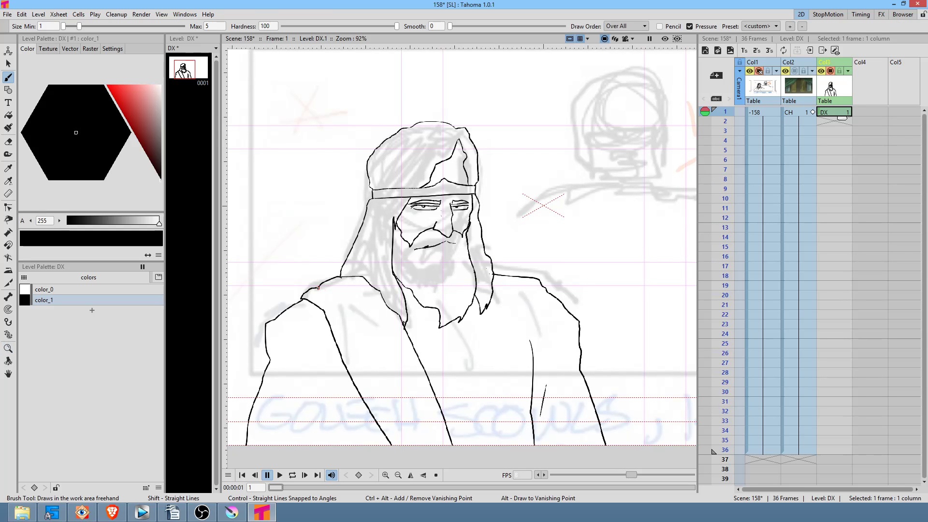
drag(335, 297, 424, 458)
drag(348, 277, 451, 463)
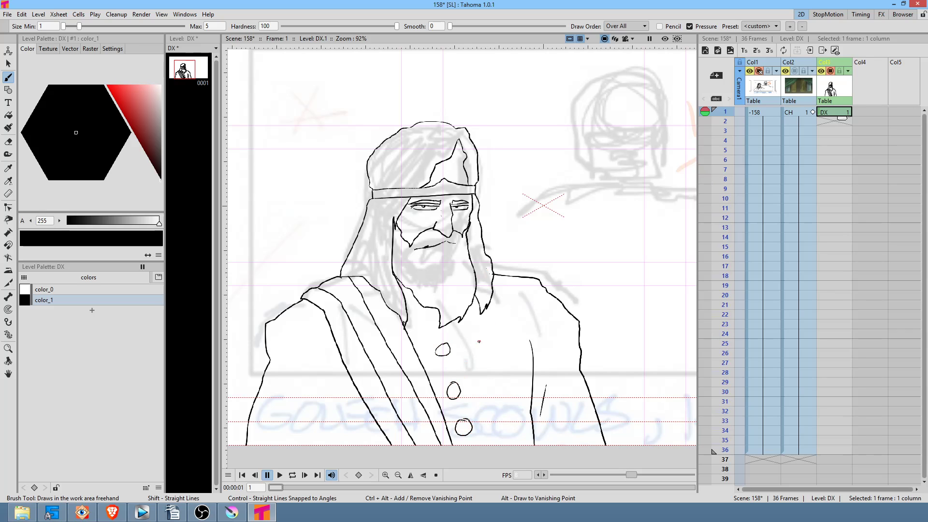
Step: Draw a second column of three round buttons, a coat opening line between the columns and another line beside them
drag(471, 343, 483, 342)
drag(493, 419, 500, 432)
drag(454, 320, 480, 425)
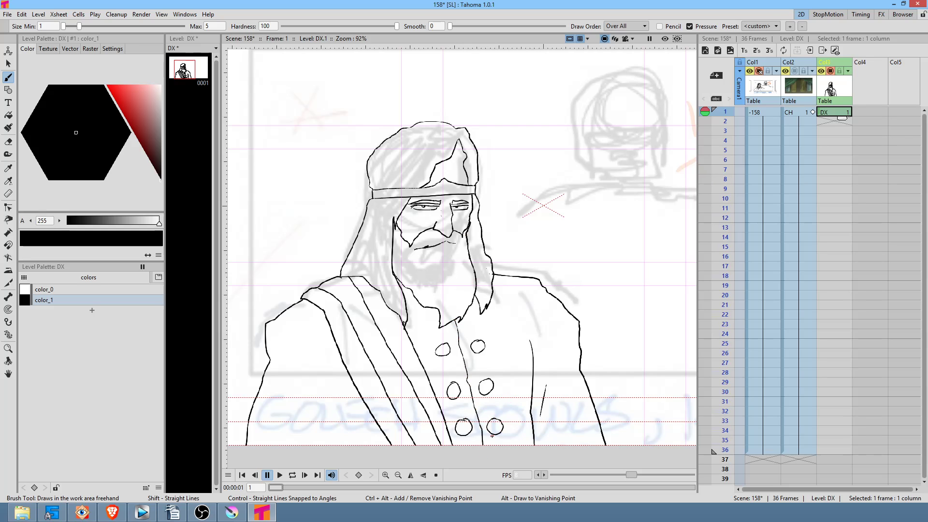
drag(489, 305, 508, 396)
mouse_move(598, 358)
mouse_down()
mouse_move(609, 317)
mouse_move(579, 364)
mouse_up()
Step: Extend the character drawing in the third column through frame 36 and change color_1 to a muted reddish brown
drag(843, 118, 842, 449)
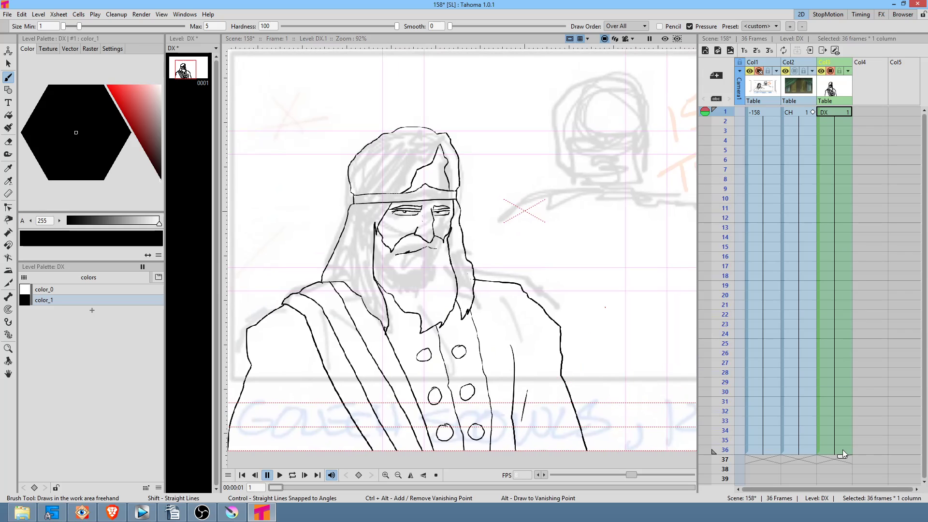
click(54, 300)
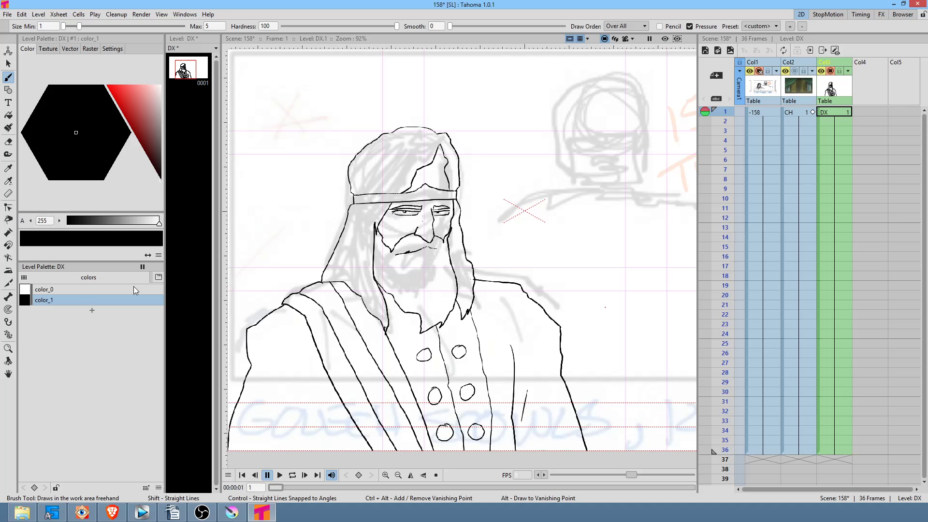
click(150, 123)
drag(148, 112, 151, 135)
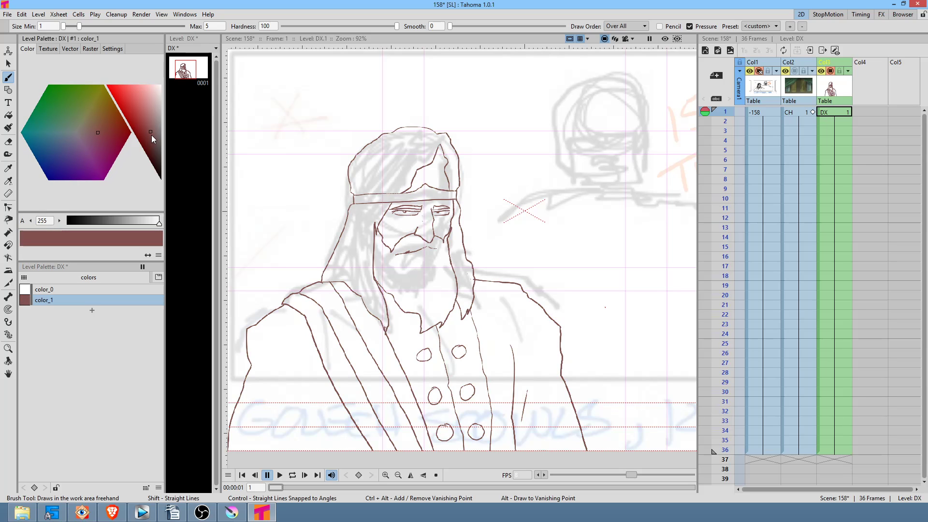
Step: Add six new color styles, color_2 through color_7, to the DX level palette
click(91, 311)
click(92, 321)
click(91, 332)
click(92, 342)
click(92, 352)
click(93, 363)
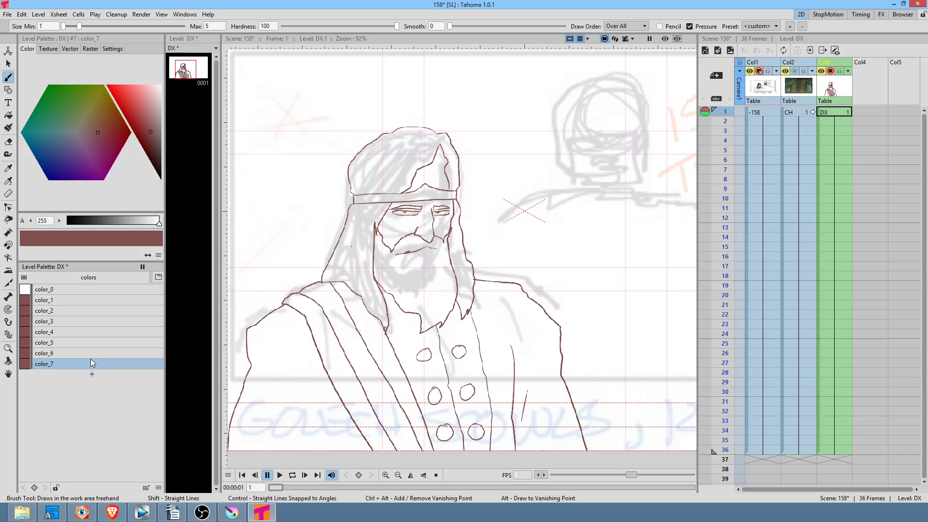
Step: Change color_2 to a slightly lighter, dusty reddish brown than color_1
click(65, 311)
click(157, 99)
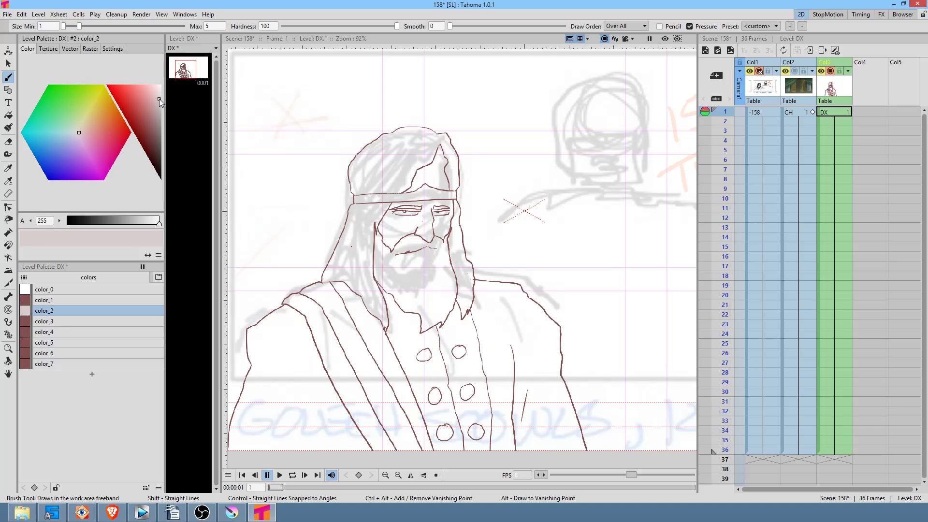
drag(160, 96, 153, 121)
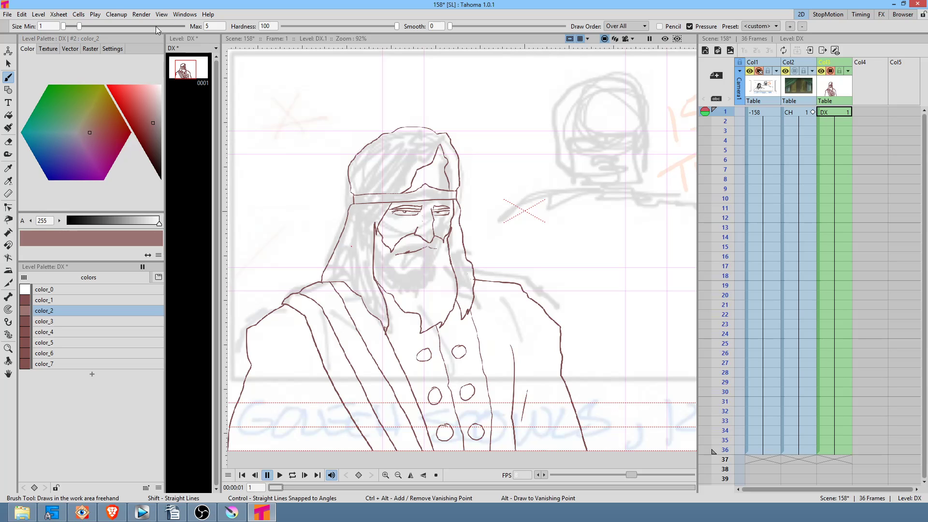
key(alt+Tab)
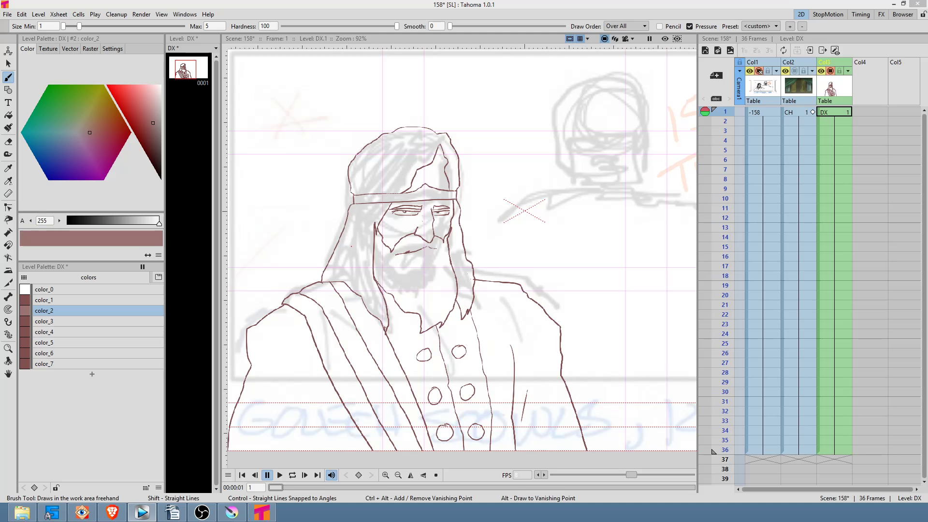
key(alt+Tab)
Step: Set color_3 to a pale pink skin tone and color_4 to a medium purple
click(60, 321)
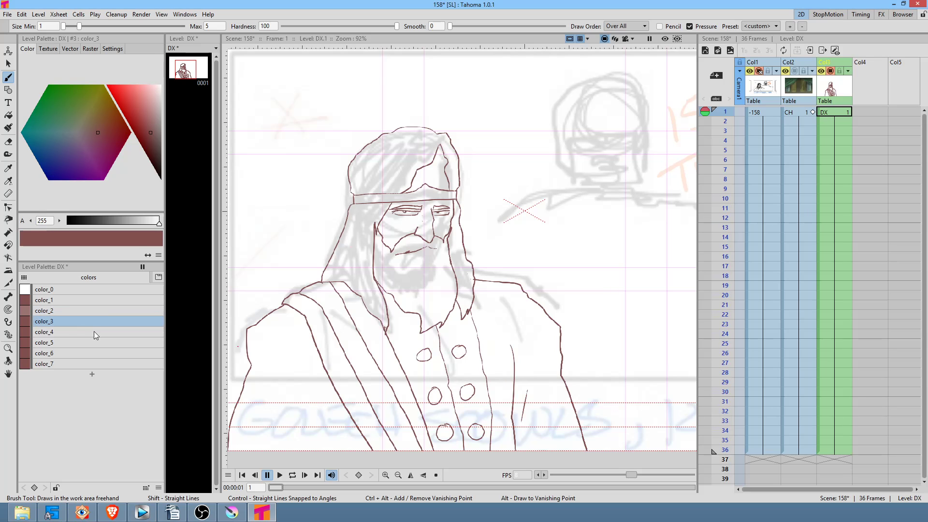
drag(145, 101, 153, 90)
click(54, 331)
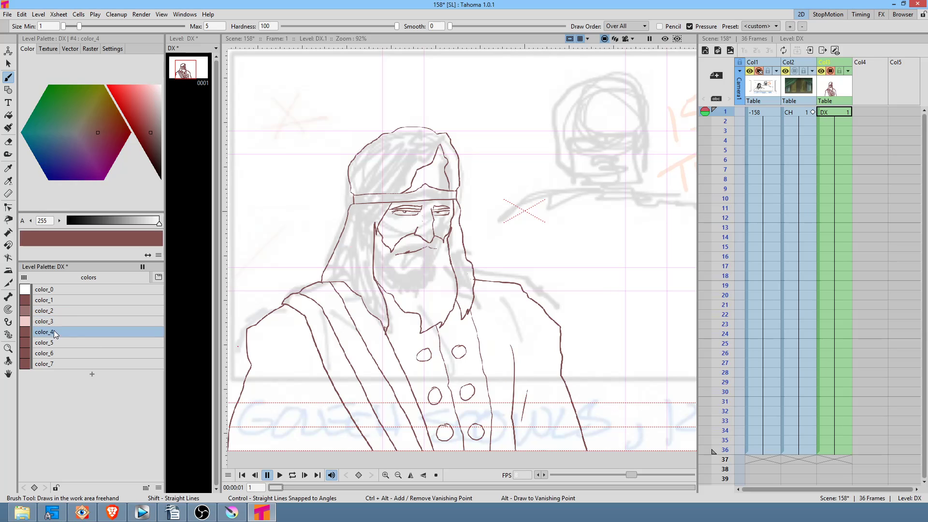
click(84, 160)
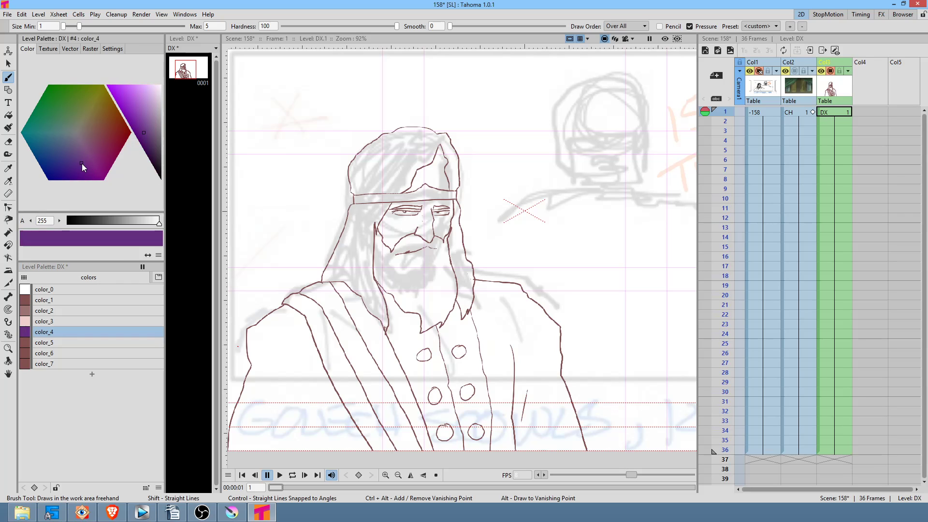
drag(143, 106, 147, 120)
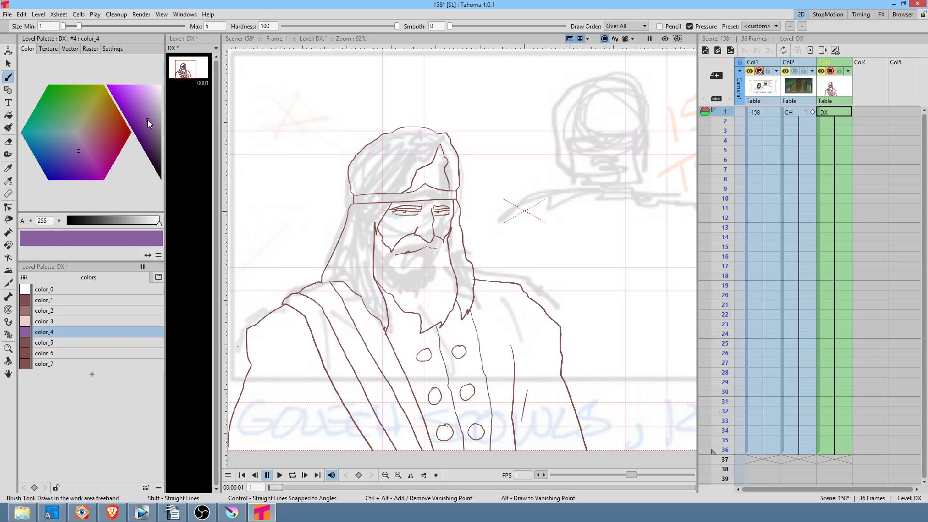
Step: Add a new style color_8 based on the purple color_4 and darken it to a deep purple
click(54, 342)
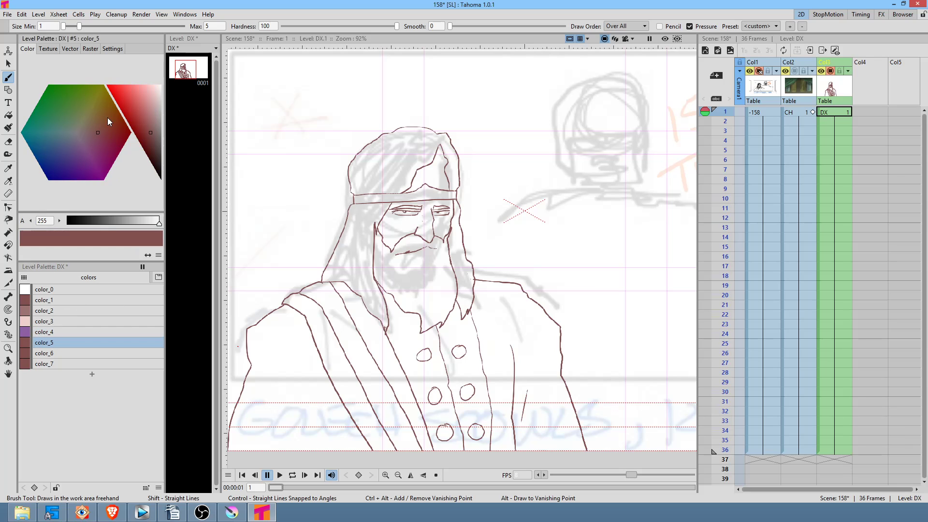
key(r)
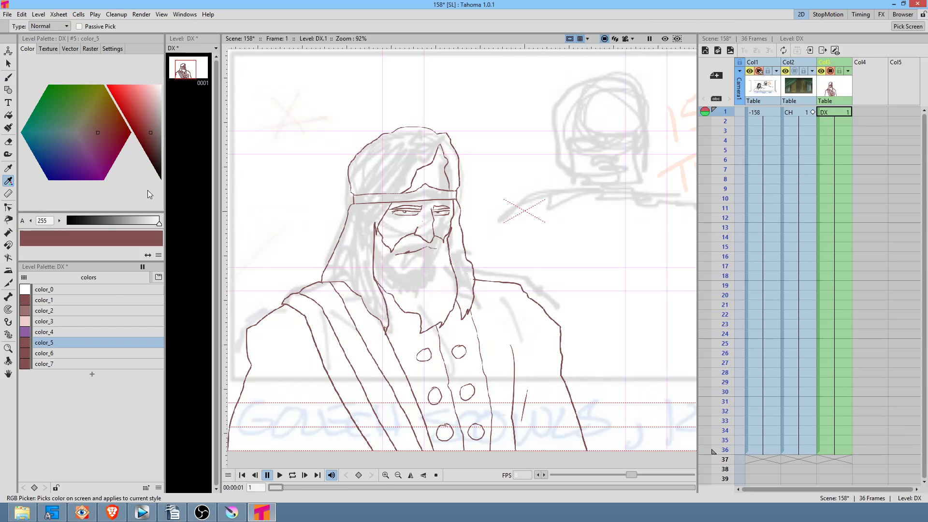
click(67, 331)
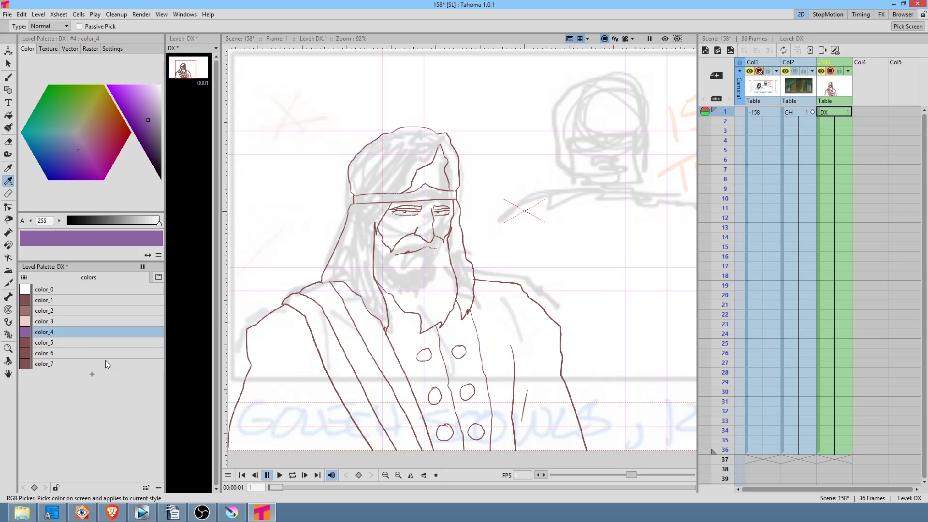
click(92, 376)
click(149, 127)
drag(150, 129, 151, 138)
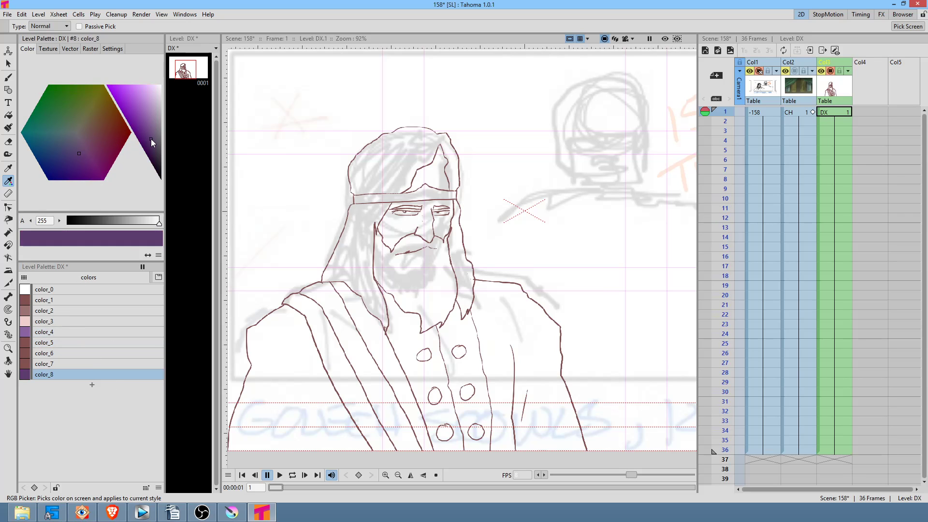
Step: Change color_5 to a light golden yellow
click(51, 343)
drag(94, 116, 98, 95)
drag(149, 130, 144, 100)
drag(88, 114, 91, 123)
drag(141, 100, 135, 89)
click(93, 118)
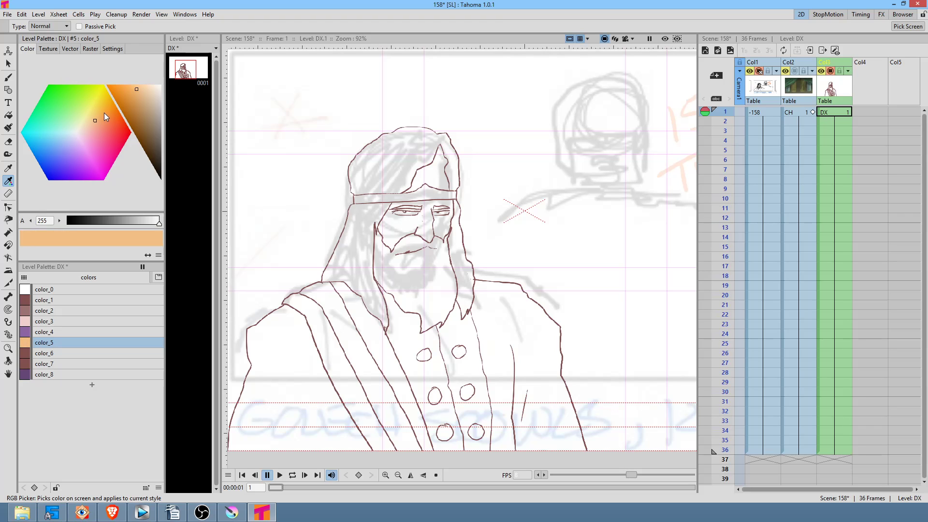
drag(94, 117, 94, 116)
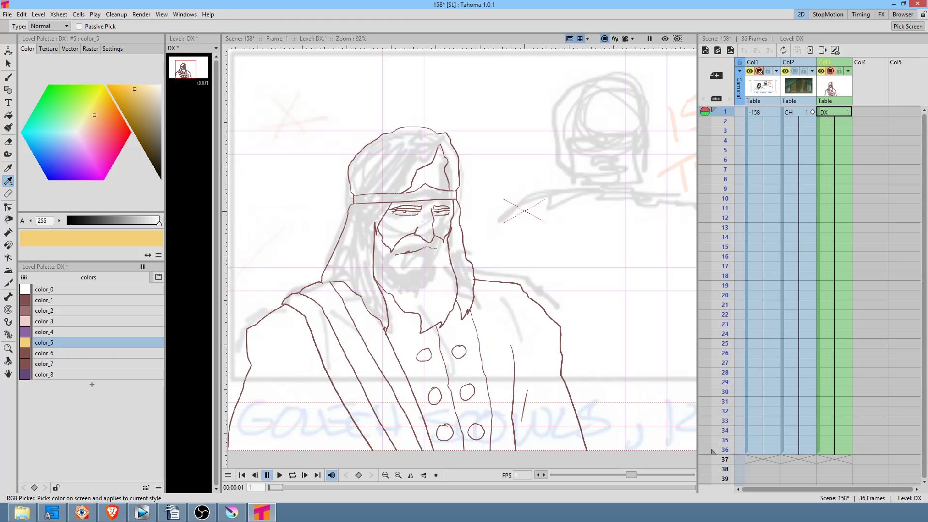
Step: Set color_6 to a magenta purple and color_7 to a tan brown
click(58, 354)
click(90, 144)
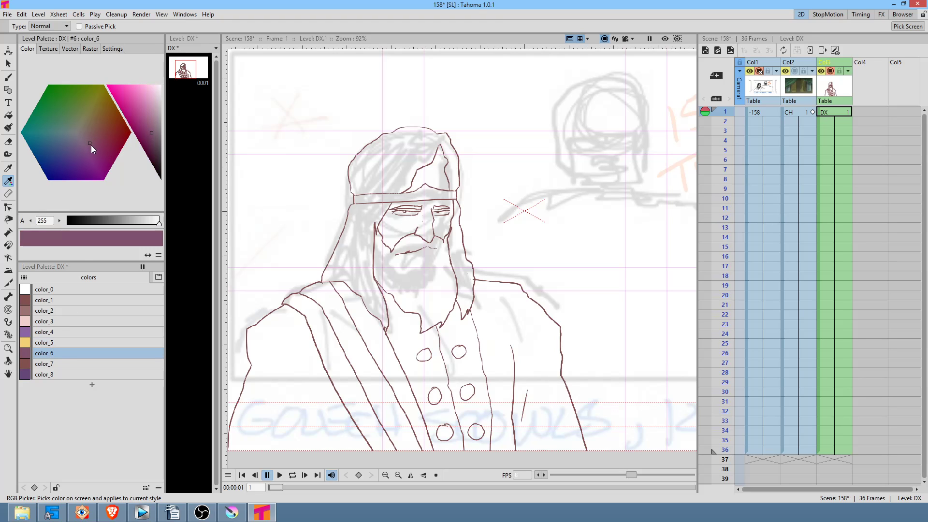
click(146, 127)
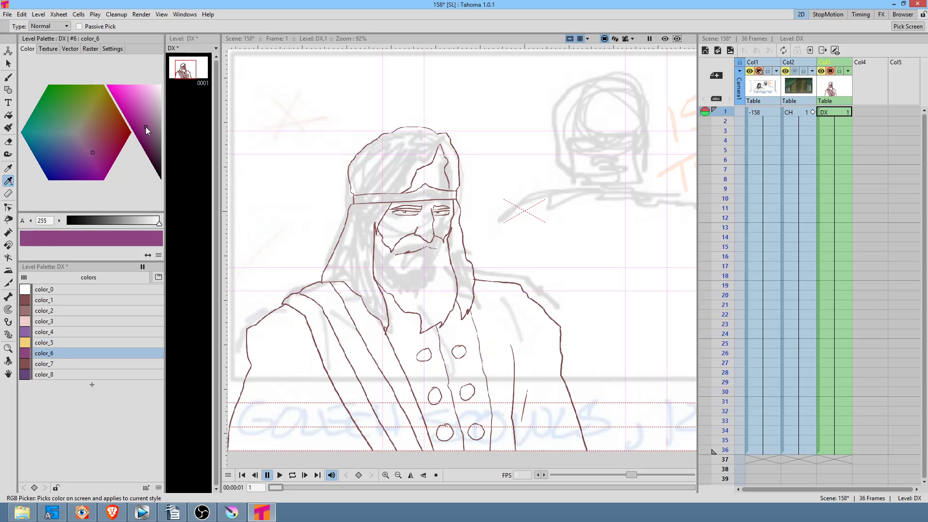
click(44, 363)
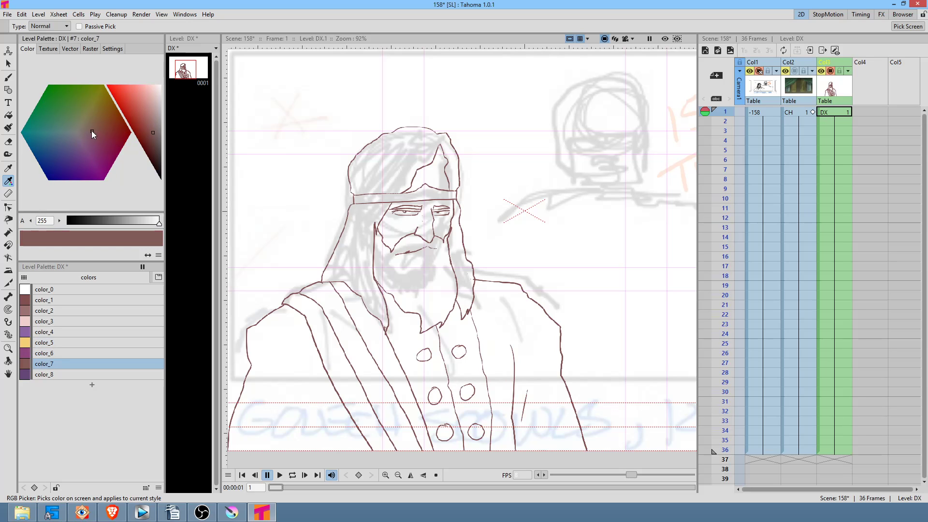
drag(92, 130, 87, 125)
drag(140, 109, 142, 108)
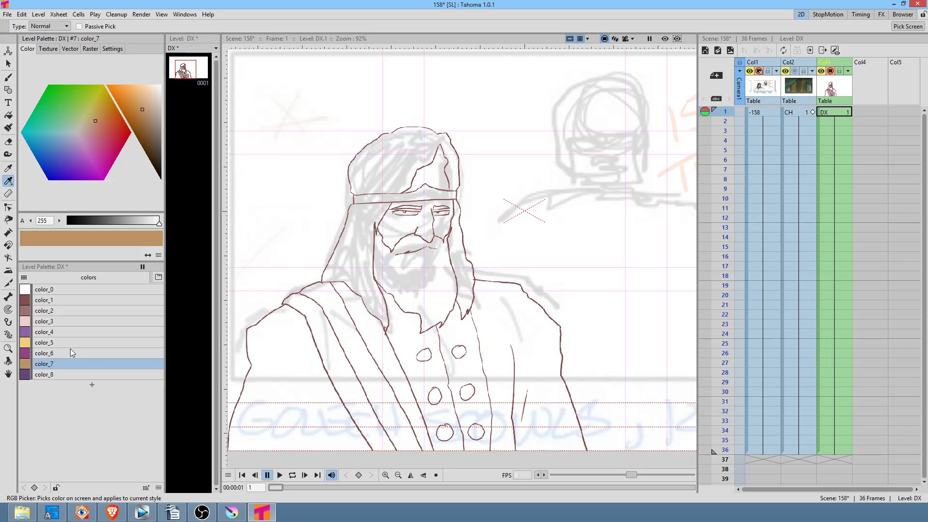
Step: Fill all six coat buttons with the tan brown color_7
key(f)
click(425, 354)
click(435, 395)
click(445, 432)
click(476, 432)
click(468, 391)
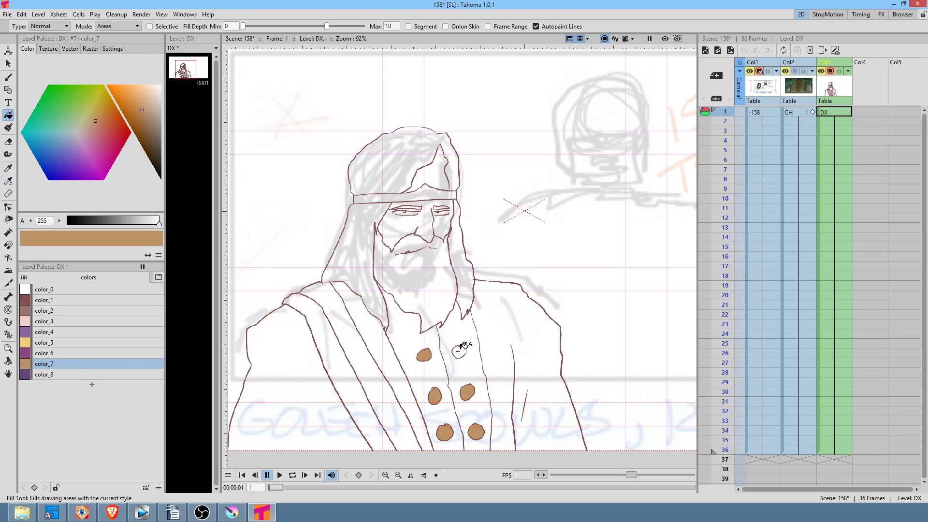
click(459, 352)
Step: Fill the headband with golden color_5 and the hair sections above and beside the face with reddish brown color_2
click(48, 342)
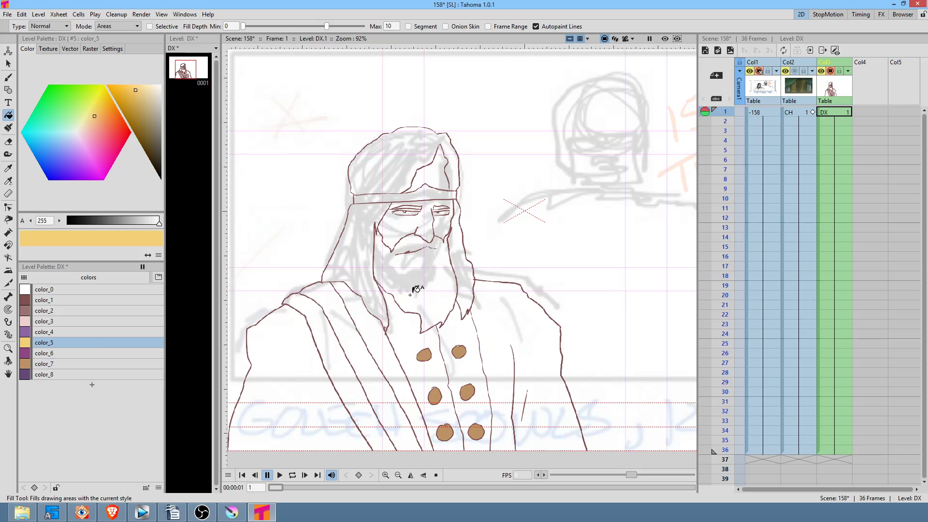
click(431, 193)
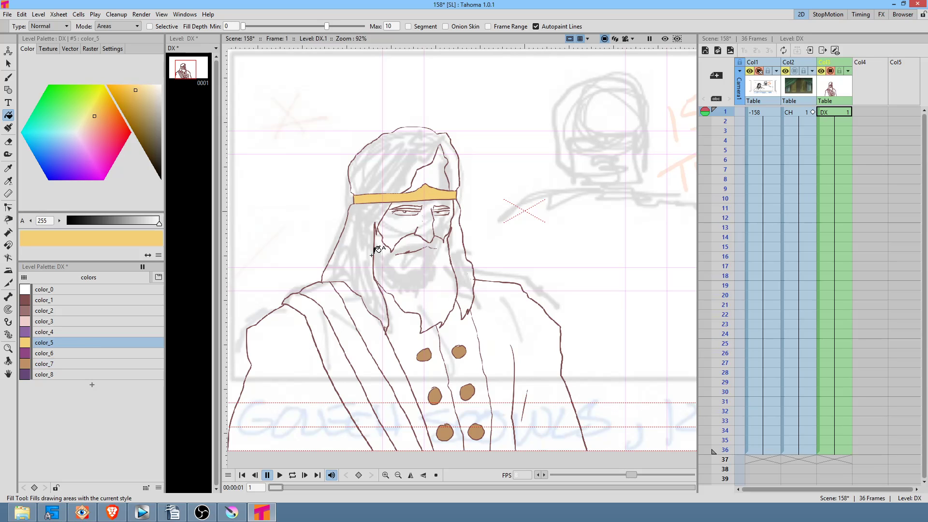
click(44, 311)
click(420, 153)
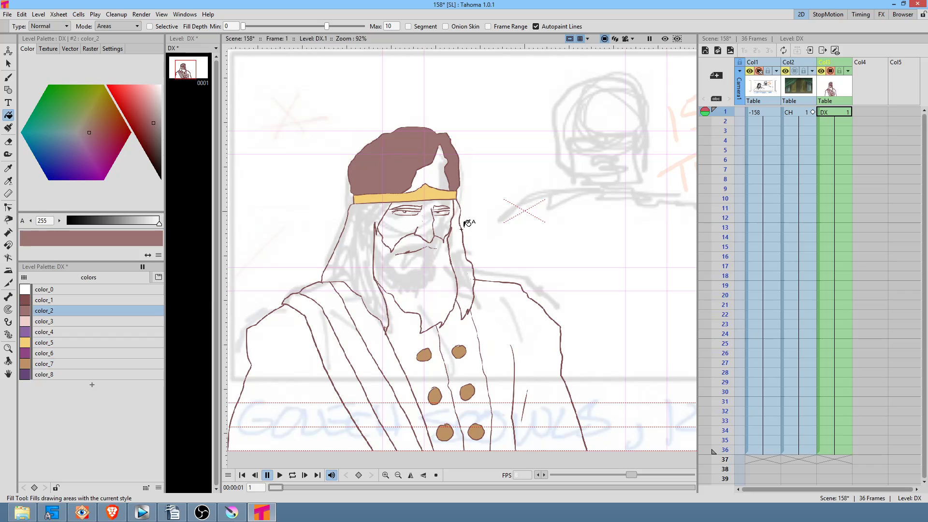
click(464, 249)
click(360, 246)
Step: Fill the forehead and face with pale pink color_3 and the beard with reddish brown color_2
click(72, 321)
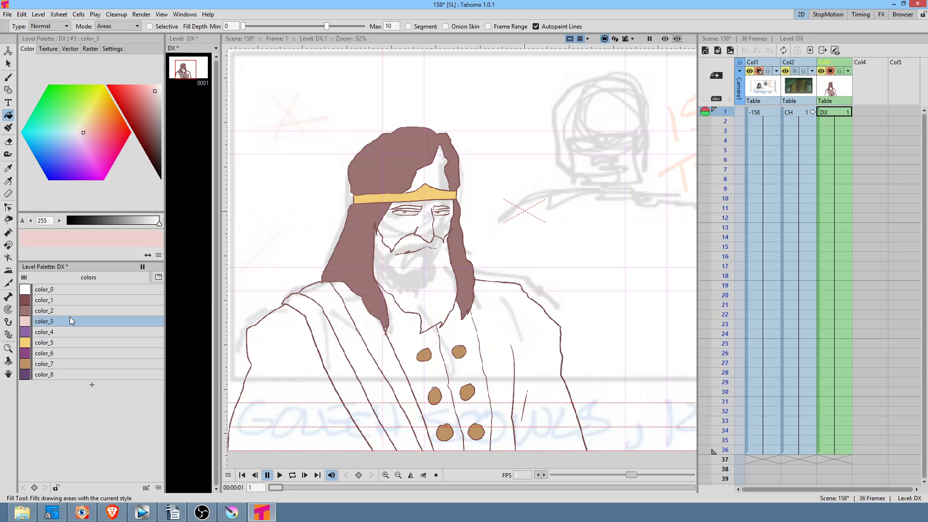
click(440, 177)
click(420, 226)
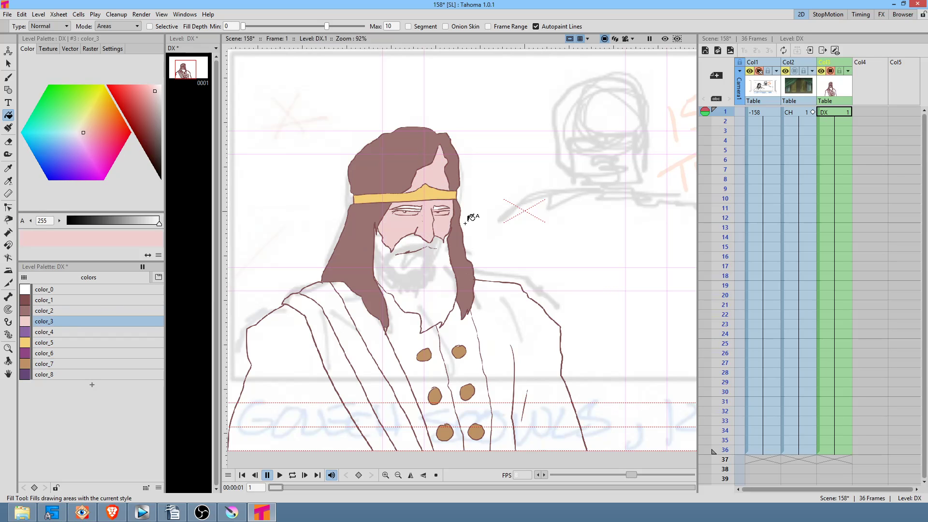
click(58, 311)
click(406, 270)
Step: Pick the beard's color_2 from the drawing and fill both eyebrows with it
key(shift+space)
mouse_move(420, 218)
mouse_down()
mouse_move(458, 174)
mouse_move(460, 197)
mouse_move(436, 218)
mouse_up()
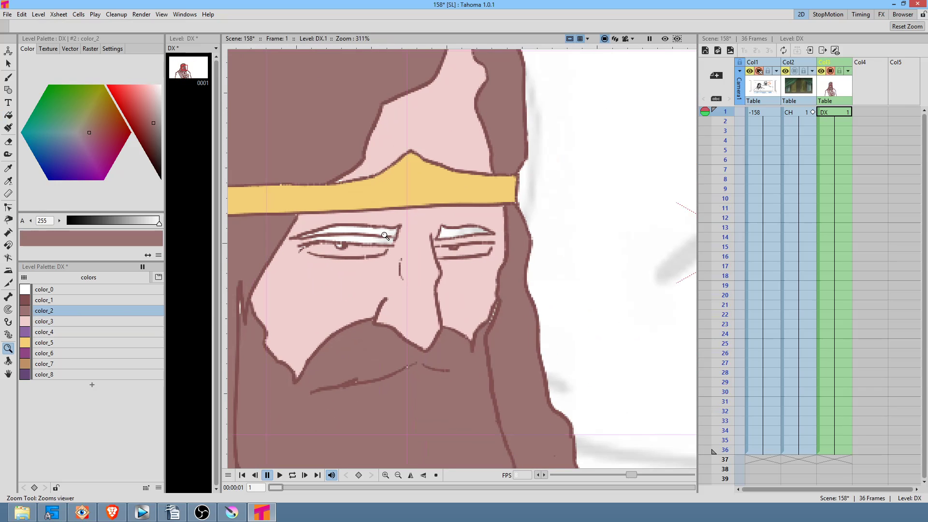
click(60, 322)
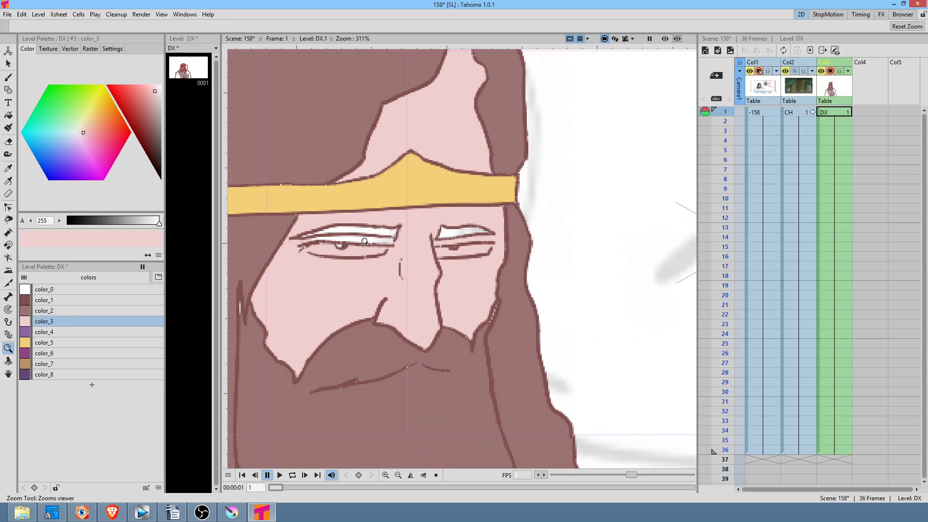
key(f)
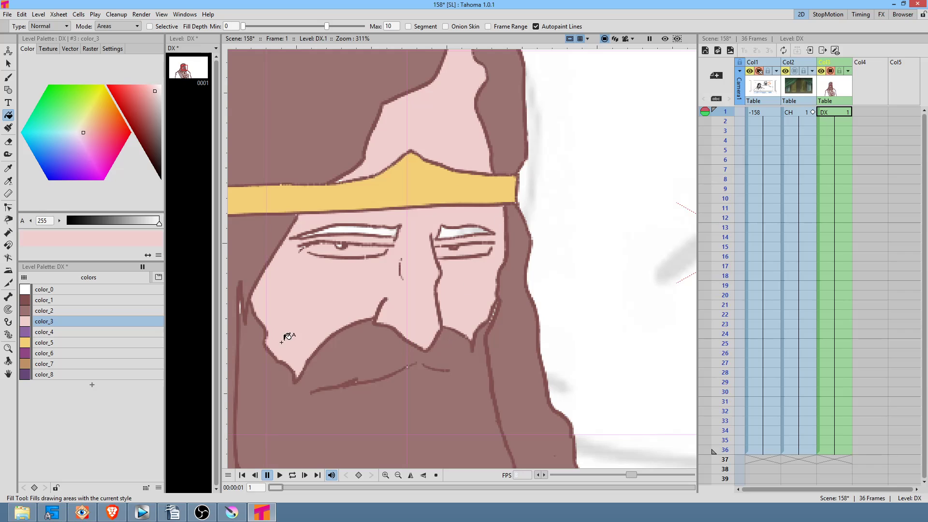
key(k)
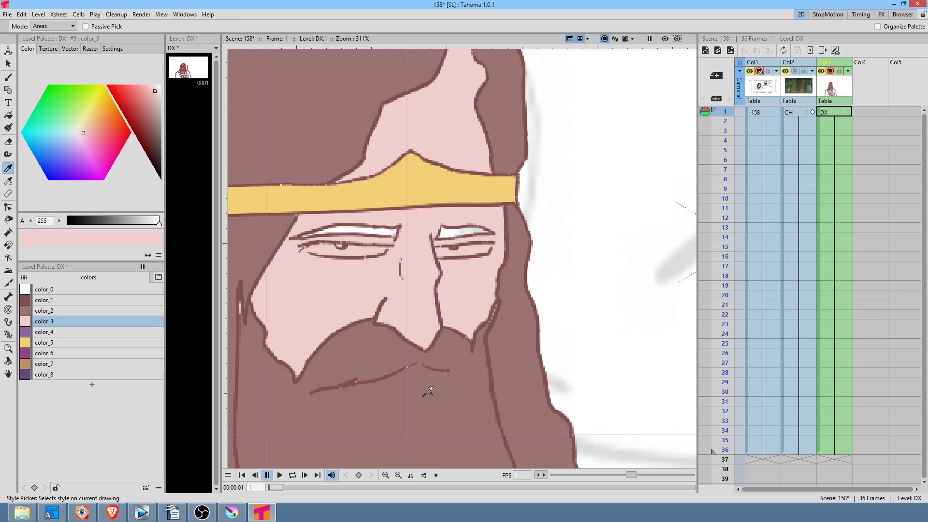
click(429, 388)
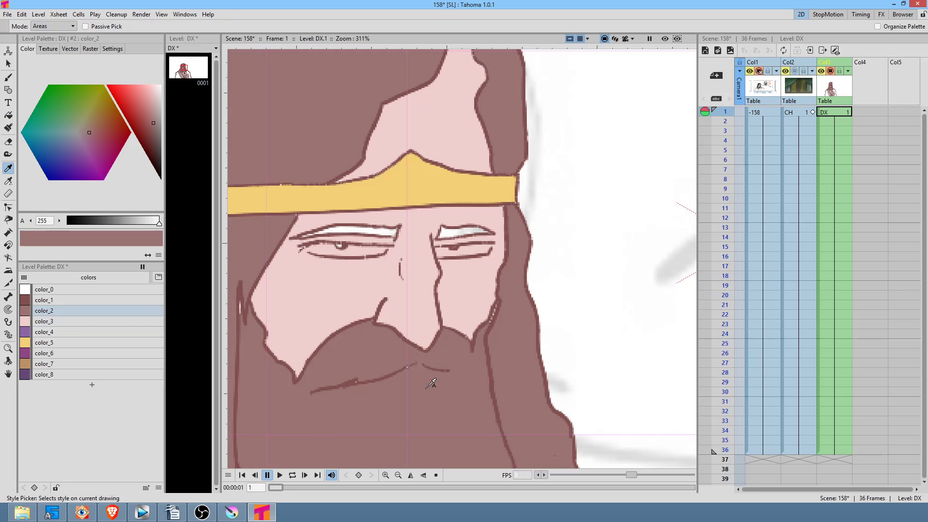
key(f)
click(362, 227)
click(468, 230)
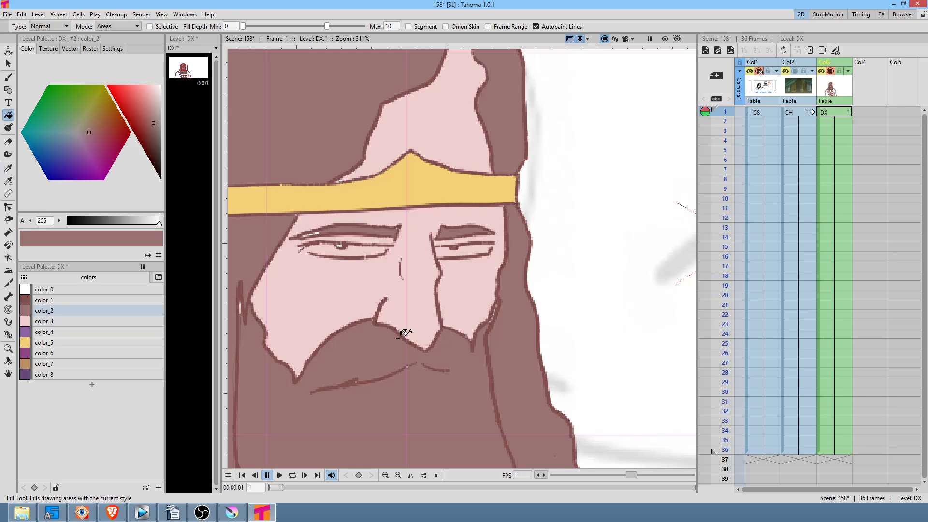
Step: Fill the sash's middle stripe with tan color_7 and the bands on both sides of it with magenta purple color_6
drag(398, 339, 491, 226)
drag(478, 293, 466, 225)
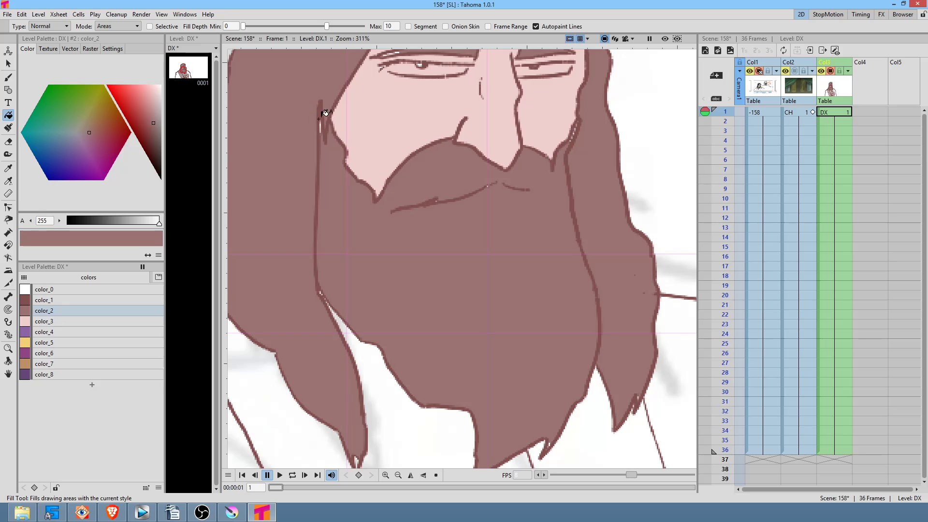
drag(402, 317, 400, 338)
drag(404, 296, 403, 379)
key(shift+space)
drag(447, 328, 452, 265)
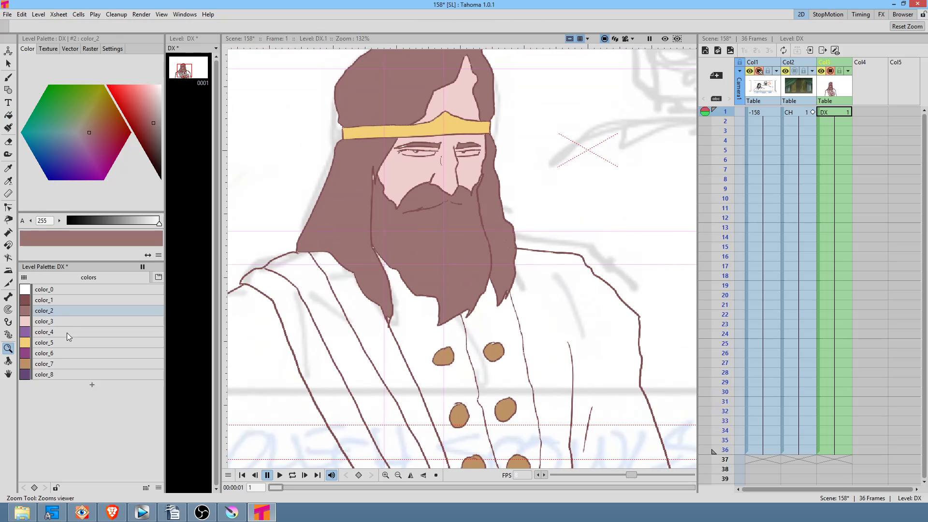
click(61, 364)
key(f)
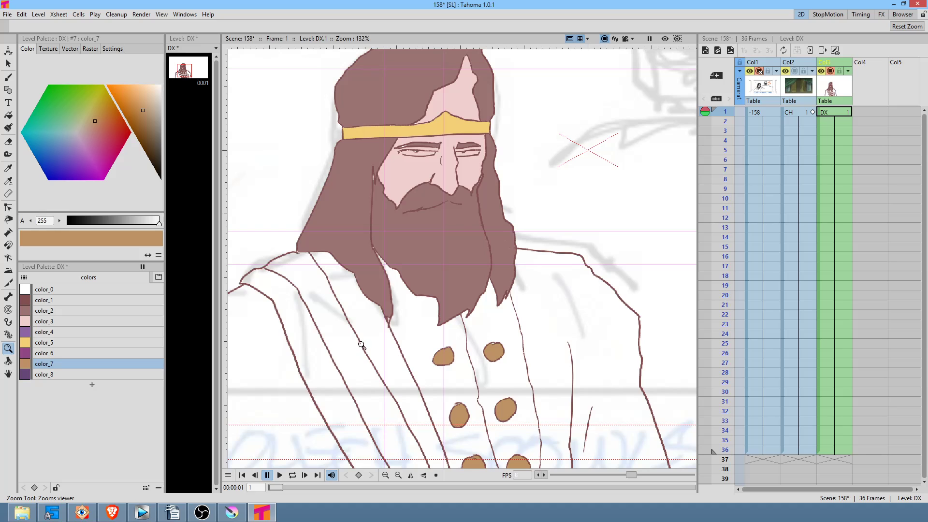
click(344, 344)
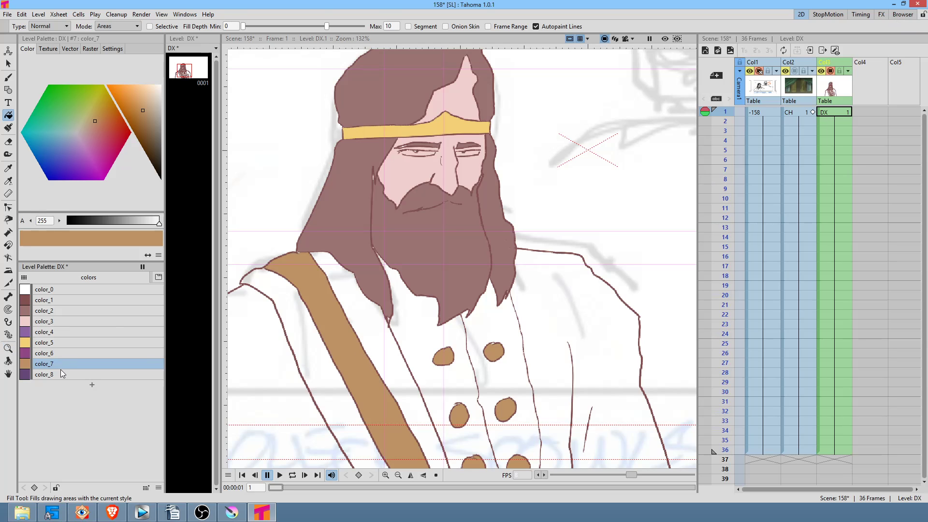
click(58, 353)
click(336, 351)
click(378, 331)
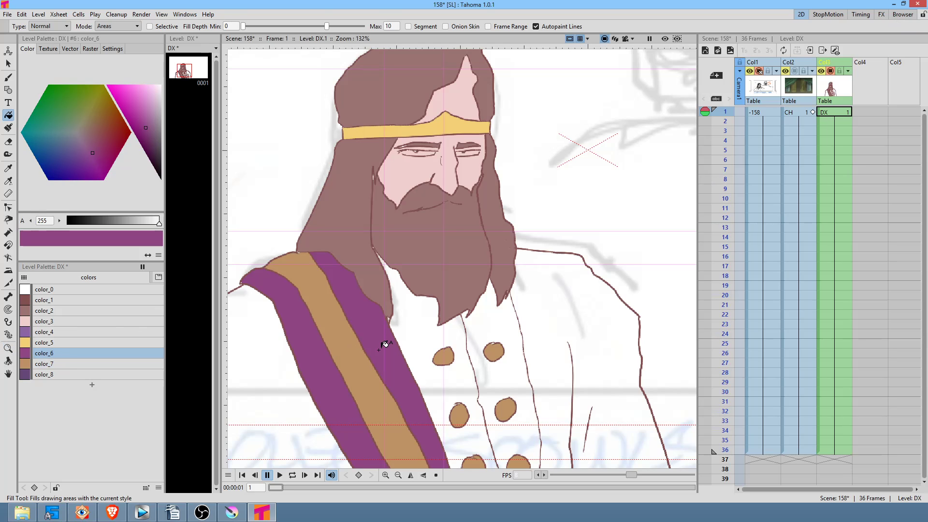
Step: Fill the cloak on the sash side with purple color_4 and the buttoned front of the robe with dark purple color_8
click(49, 332)
click(290, 402)
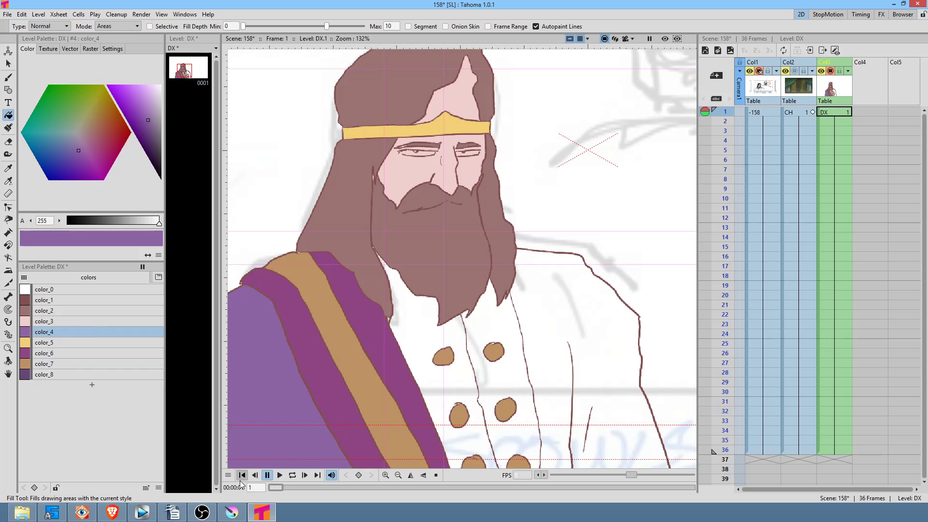
click(44, 374)
click(439, 328)
click(500, 319)
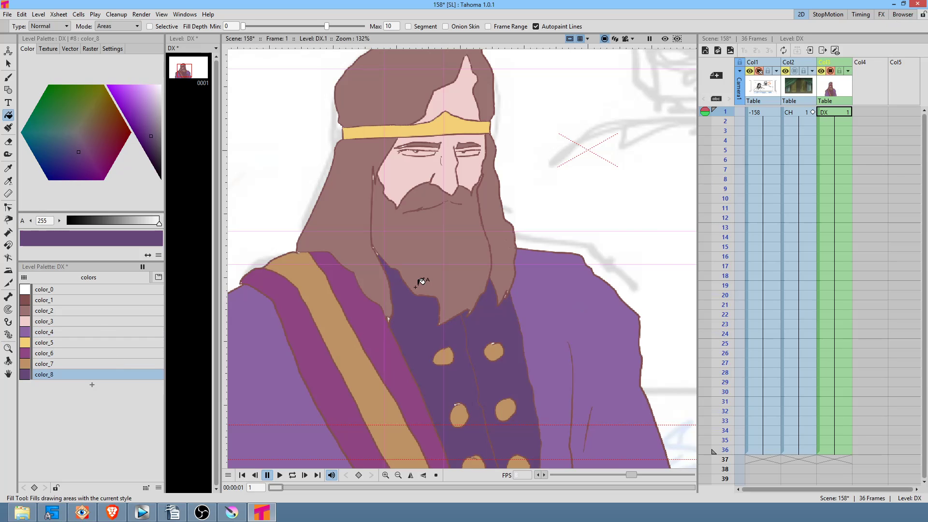
Step: Switch the fill type to Freehand and fill the small gaps along the hair strand above the sash with color_2
click(56, 311)
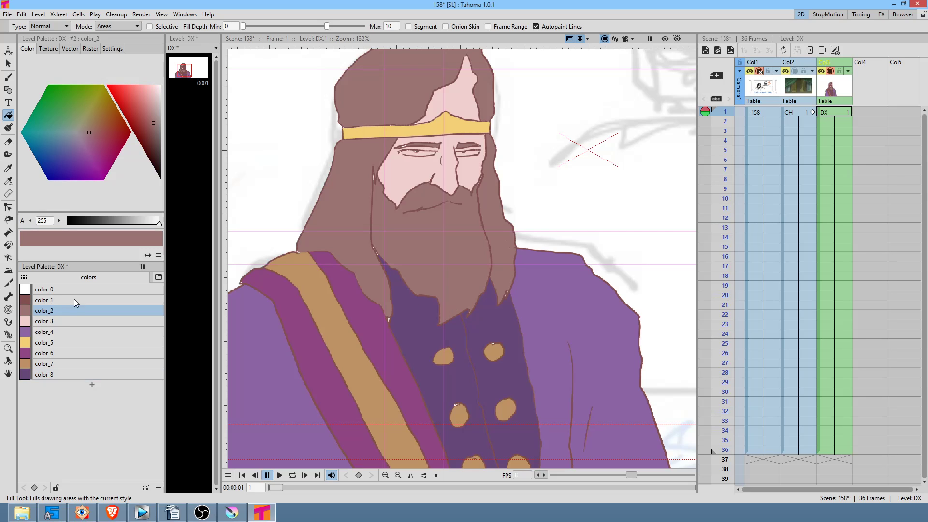
click(123, 26)
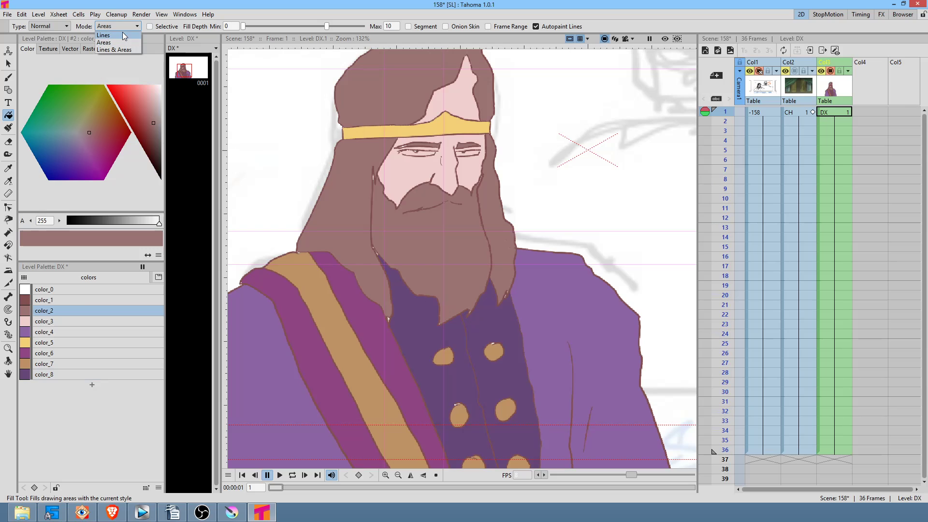
click(111, 42)
click(49, 26)
click(56, 51)
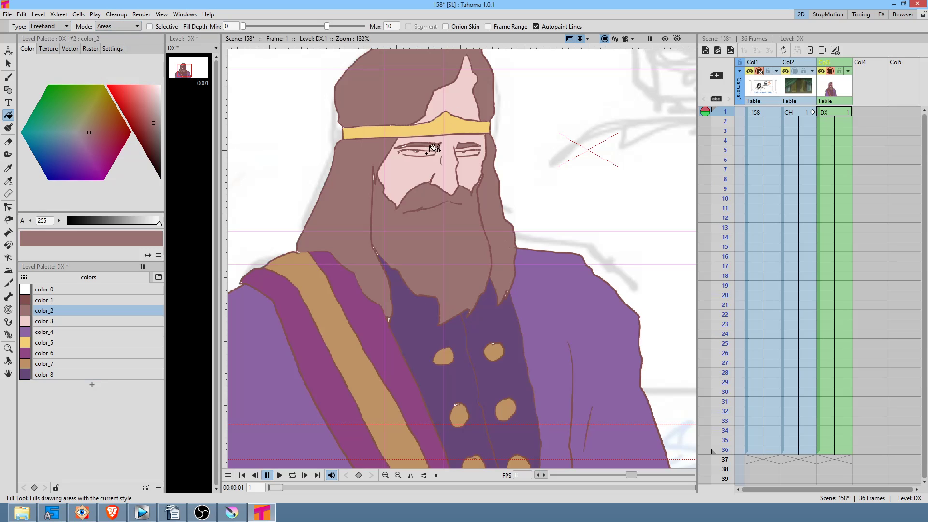
drag(429, 141, 423, 187)
drag(377, 294, 376, 292)
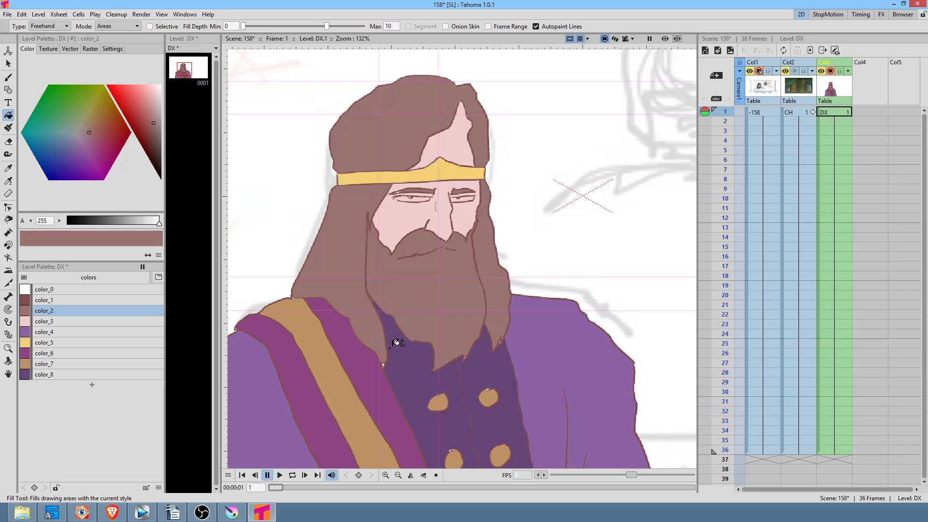
drag(394, 362, 381, 357)
drag(519, 376, 543, 308)
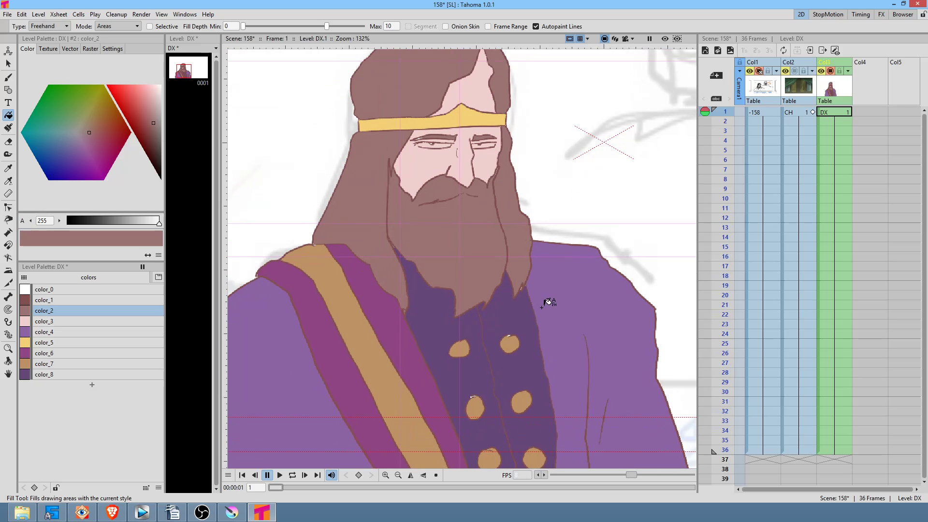
Step: Pick tan color_7 from a button and freehand-fill the white gaps along the edges of the buttons
key(k)
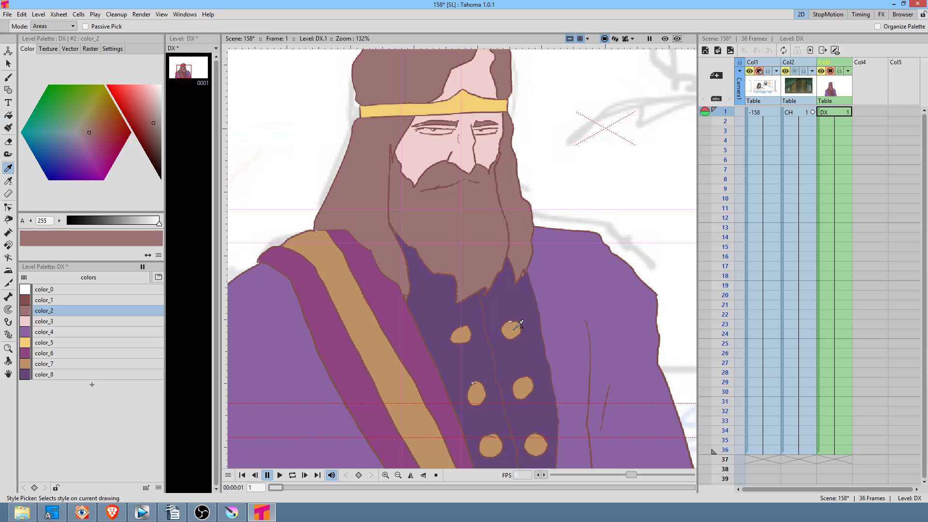
click(514, 329)
key(shift+space)
drag(521, 312, 531, 276)
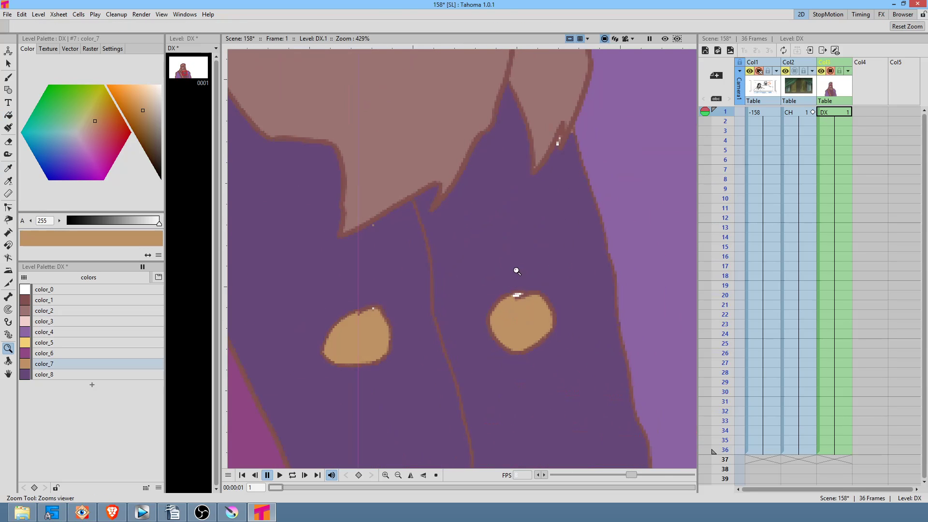
key(f)
mouse_move(530, 296)
mouse_down()
mouse_move(523, 311)
mouse_move(536, 302)
mouse_up()
drag(367, 317, 379, 298)
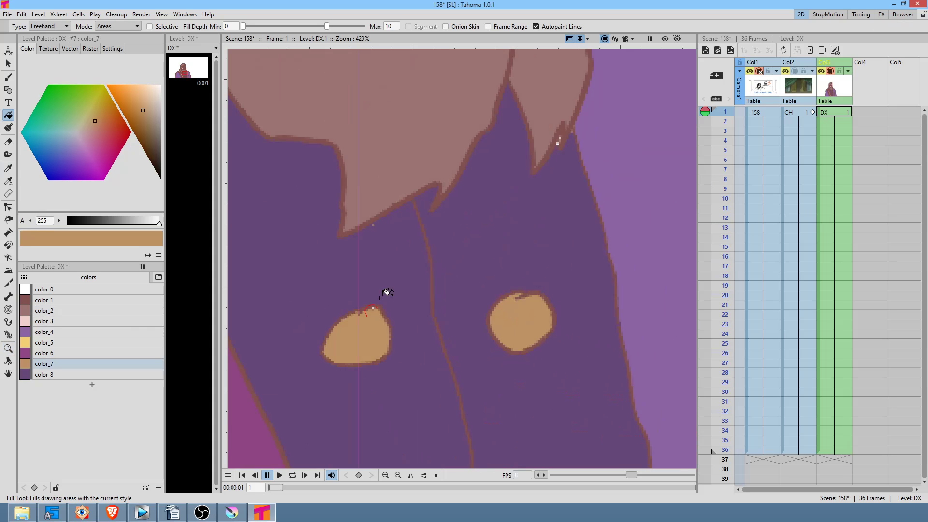
drag(507, 334, 521, 146)
mouse_move(428, 304)
mouse_down()
mouse_move(414, 298)
mouse_move(420, 317)
mouse_up()
drag(596, 366, 588, 193)
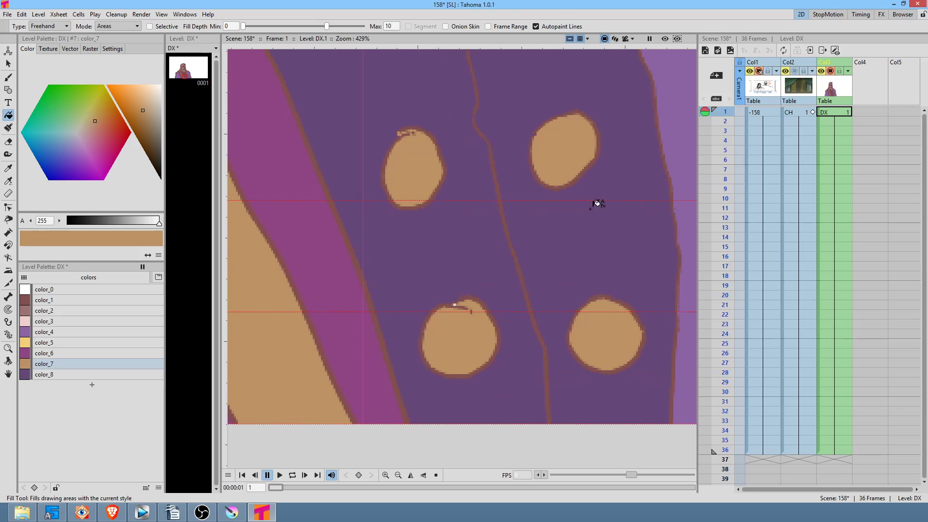
drag(466, 310, 468, 289)
drag(470, 172, 436, 335)
Step: Darken the outline color_1 to a deep grayish brown and add an off-white color_9 to the palette
key(shift+space)
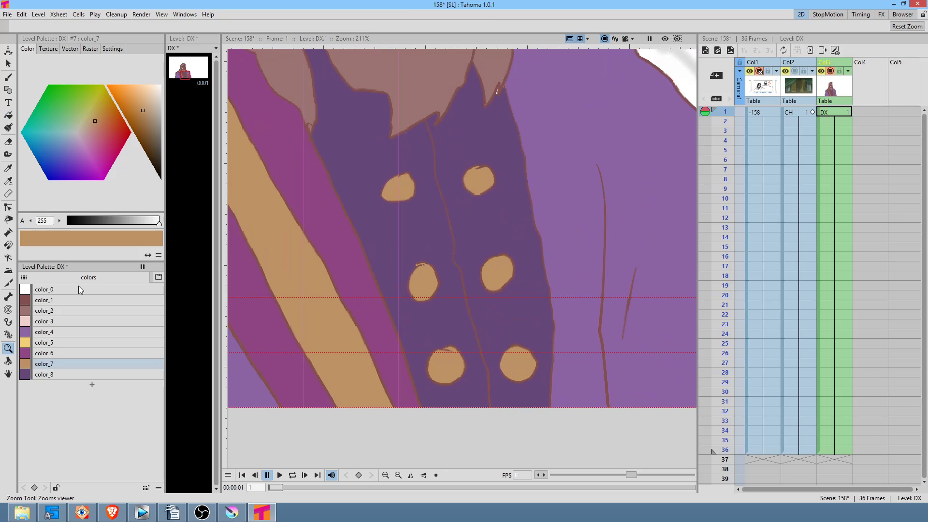
click(88, 299)
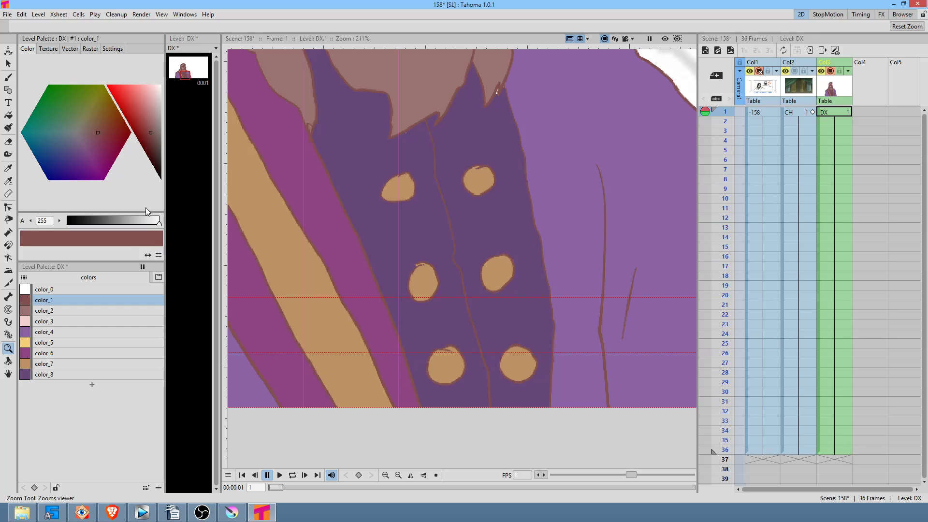
drag(152, 131, 157, 149)
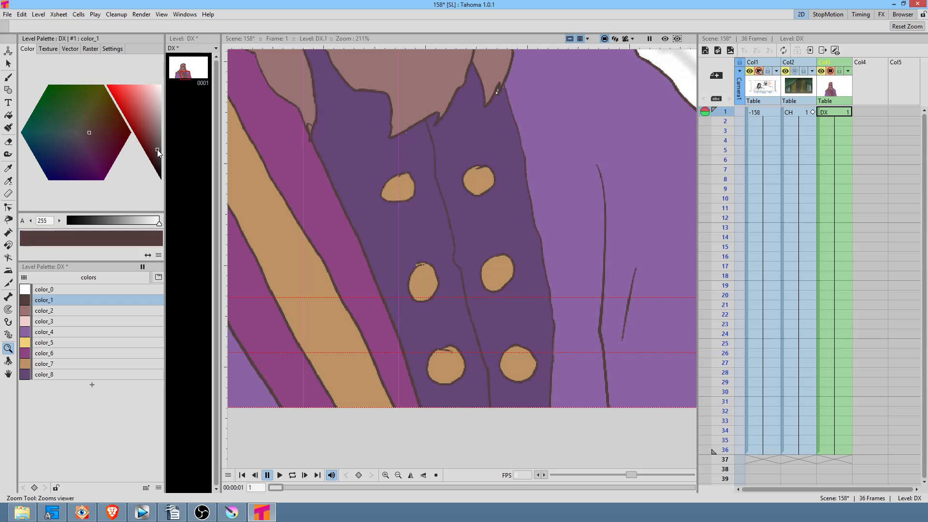
drag(470, 290, 509, 272)
drag(479, 203, 418, 313)
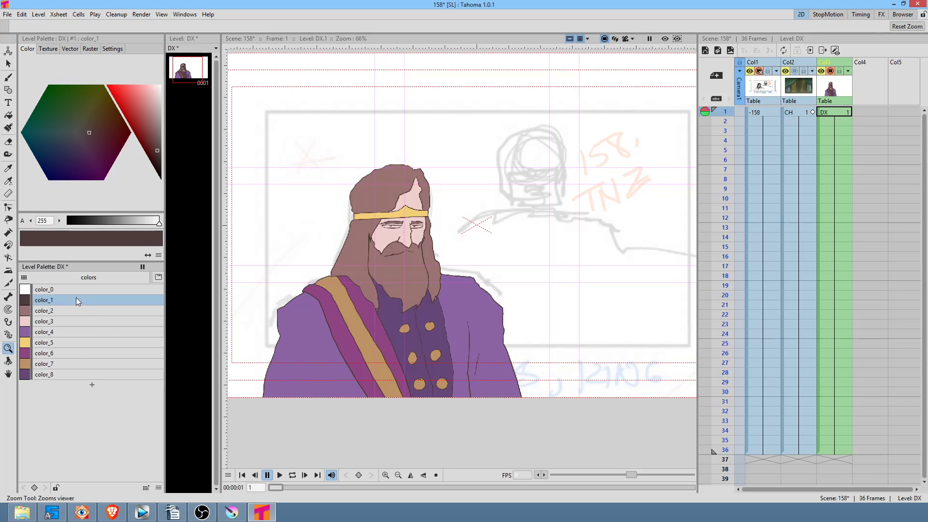
click(90, 384)
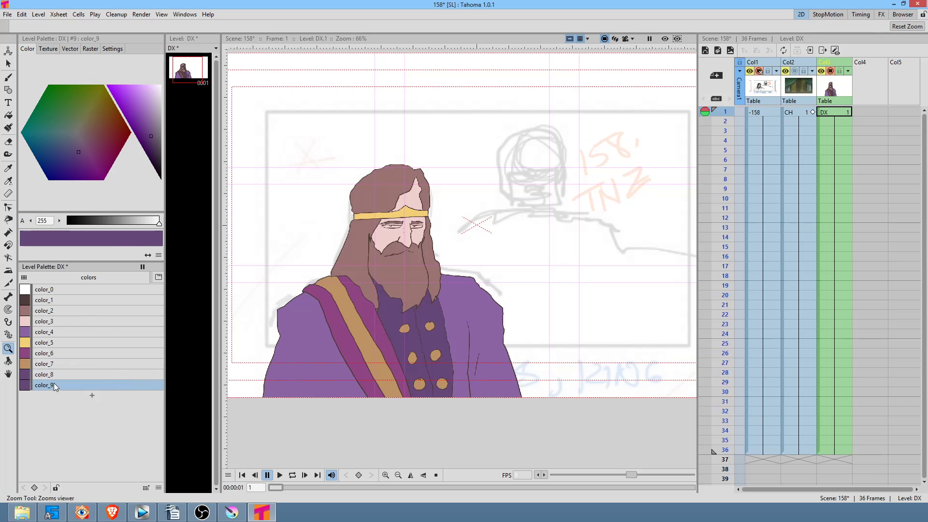
drag(153, 111, 163, 92)
Step: Pick color_2 from the eyebrow and freehand-fill the gap at its outer end
drag(397, 230, 439, 185)
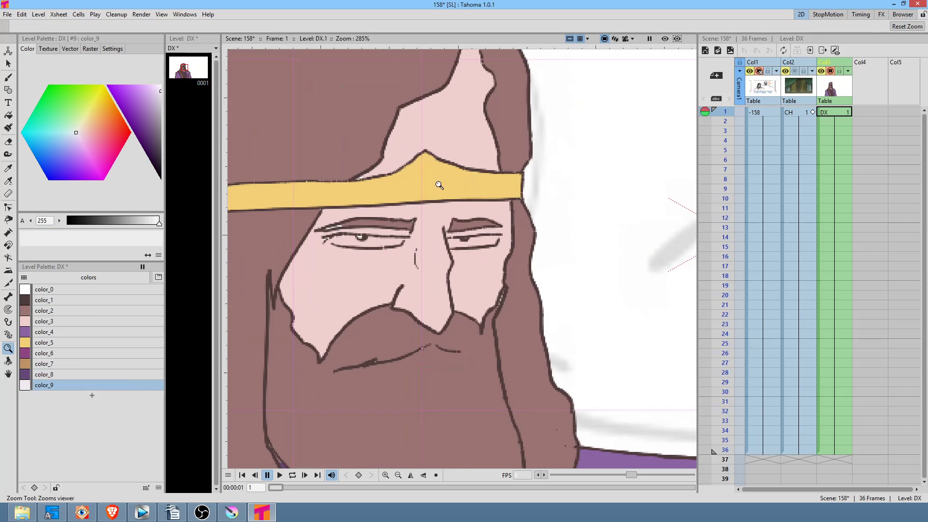
drag(358, 263, 386, 241)
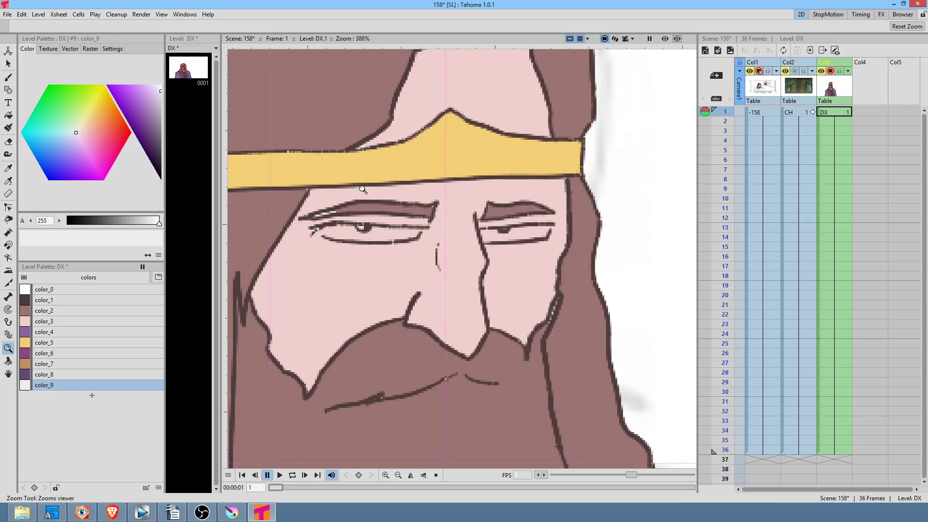
key(k)
click(363, 208)
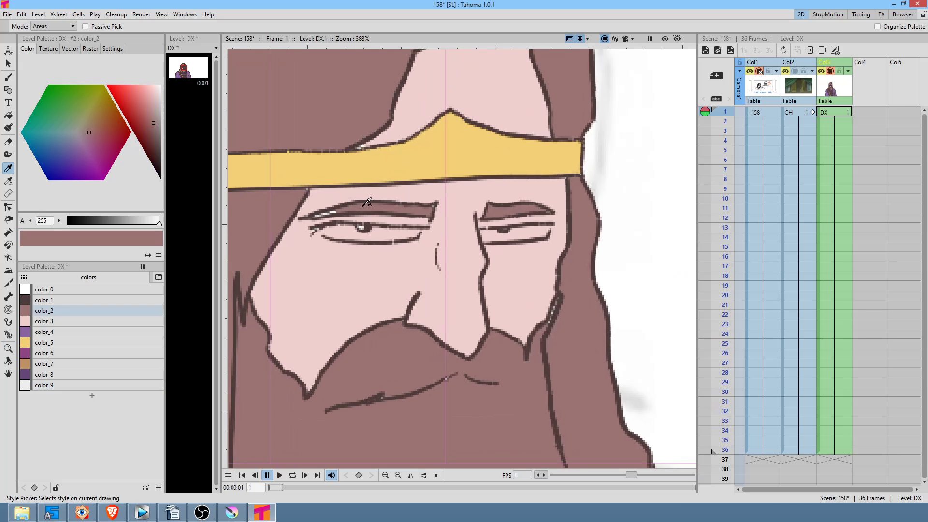
key(f)
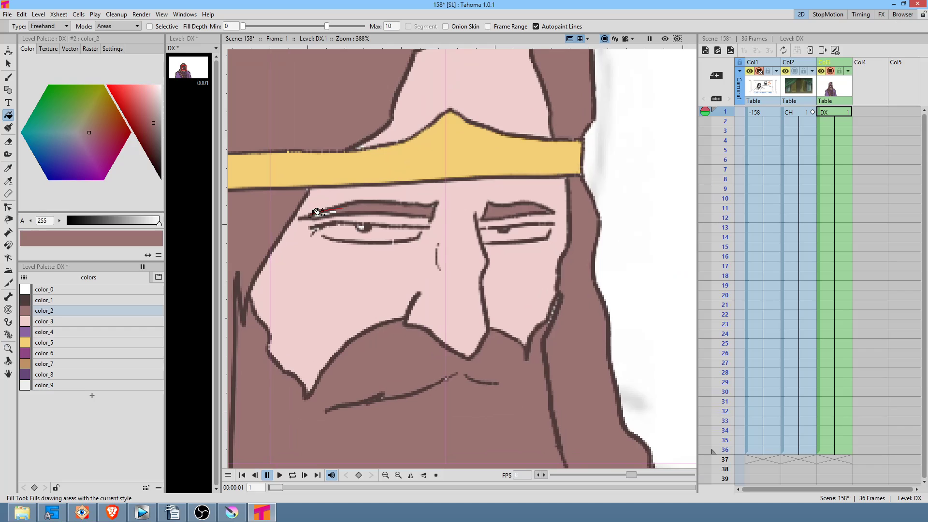
mouse_move(344, 207)
mouse_down()
mouse_move(306, 217)
mouse_move(346, 207)
mouse_up()
Step: Paint the whites of both eyes with off-white color_9 using the Smart Raster Painter in Areas mode
click(76, 386)
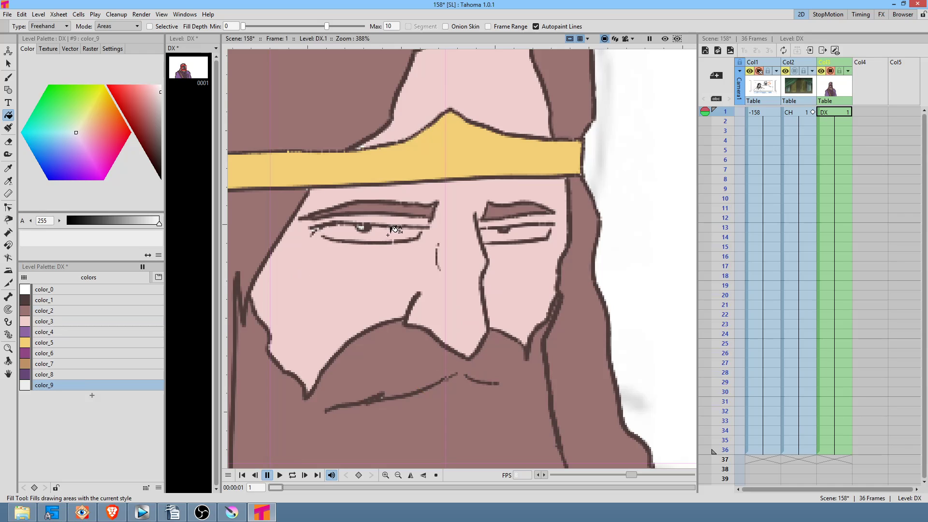
mouse_move(423, 222)
mouse_down()
mouse_move(327, 221)
mouse_move(326, 235)
mouse_move(394, 240)
mouse_move(428, 228)
mouse_up()
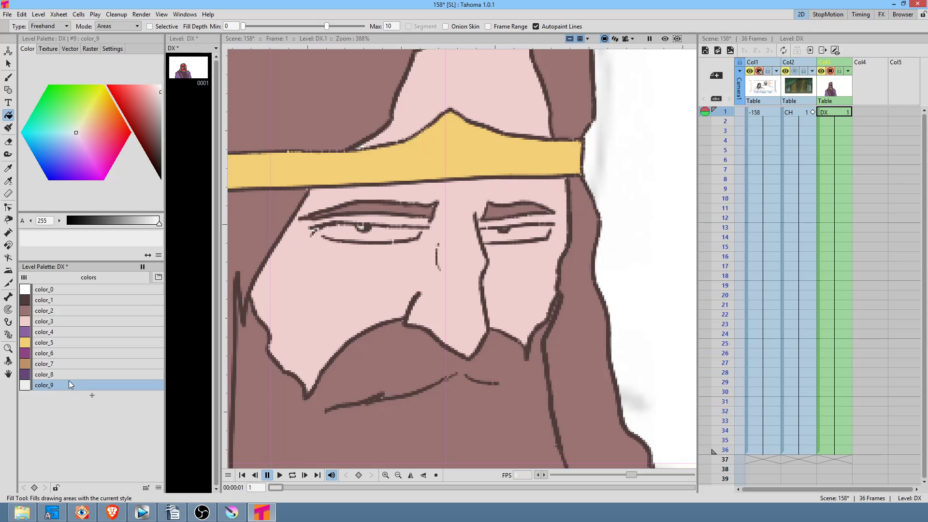
drag(430, 226, 321, 228)
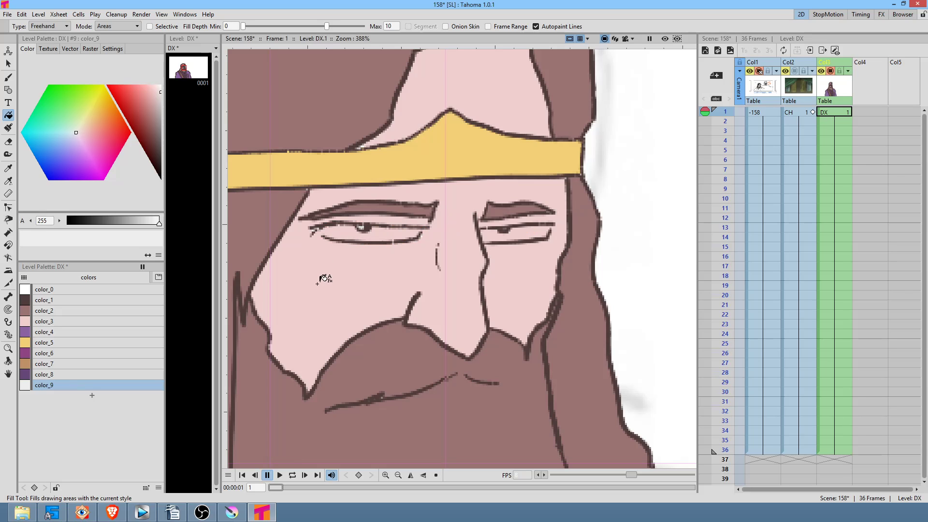
key(j)
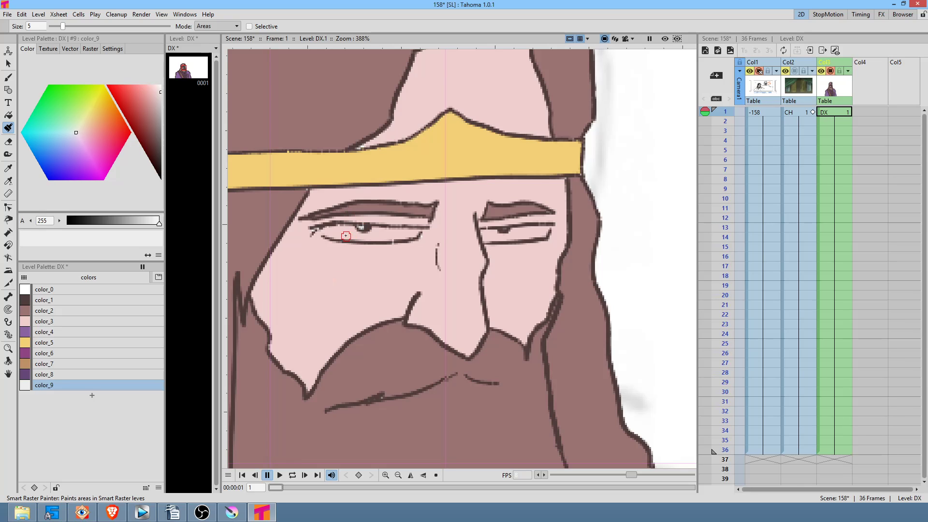
drag(344, 228, 330, 230)
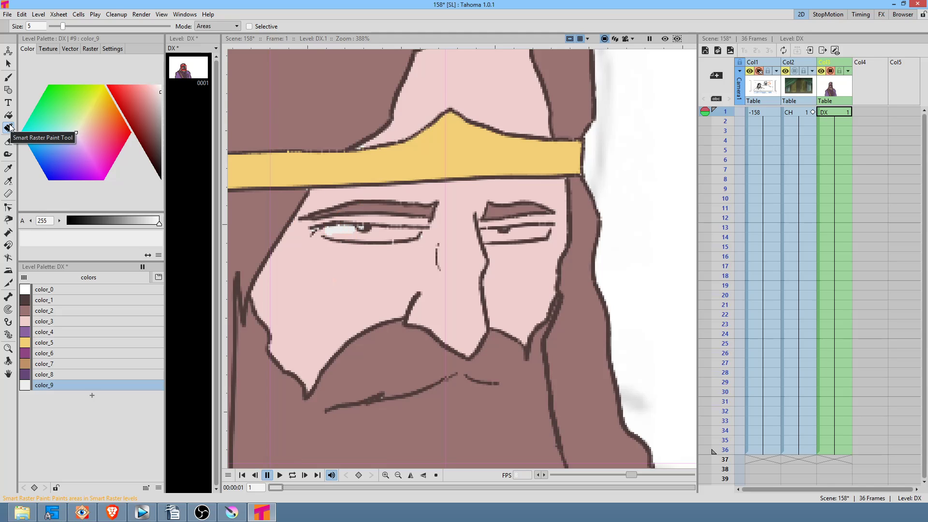
mouse_move(332, 235)
mouse_down()
mouse_move(416, 233)
mouse_move(368, 230)
mouse_up()
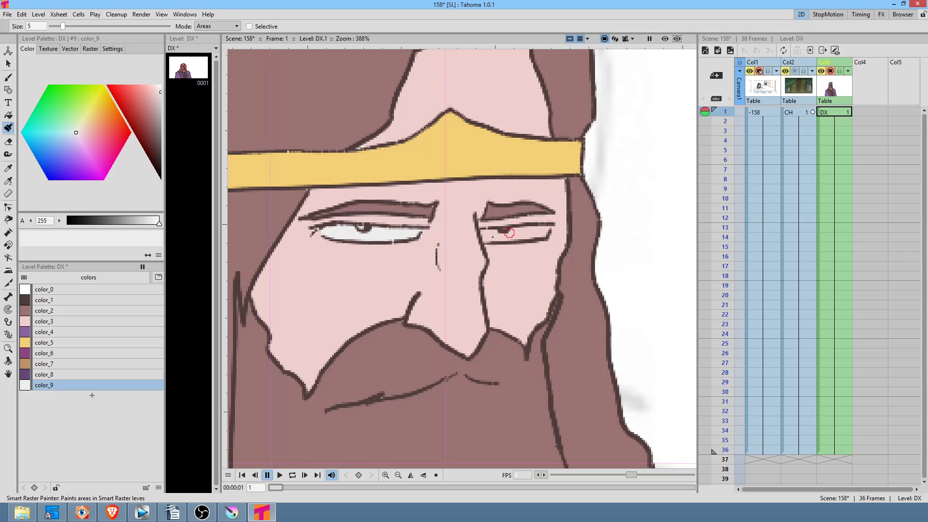
mouse_move(493, 235)
mouse_down()
mouse_move(483, 233)
mouse_move(533, 239)
mouse_move(507, 234)
mouse_up()
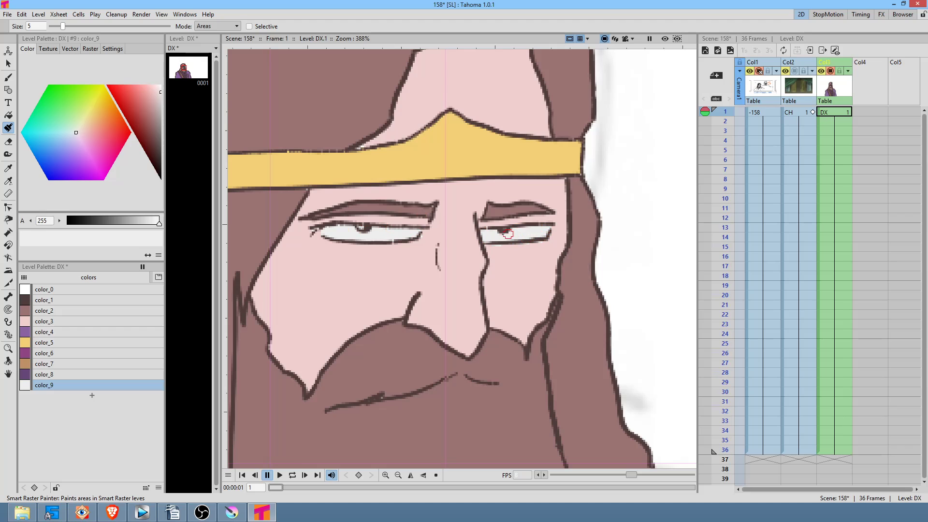
Step: Pick skin color_3 from the cheek and ready the Smart Raster Painter for the eye area
key(k)
click(521, 261)
key(b)
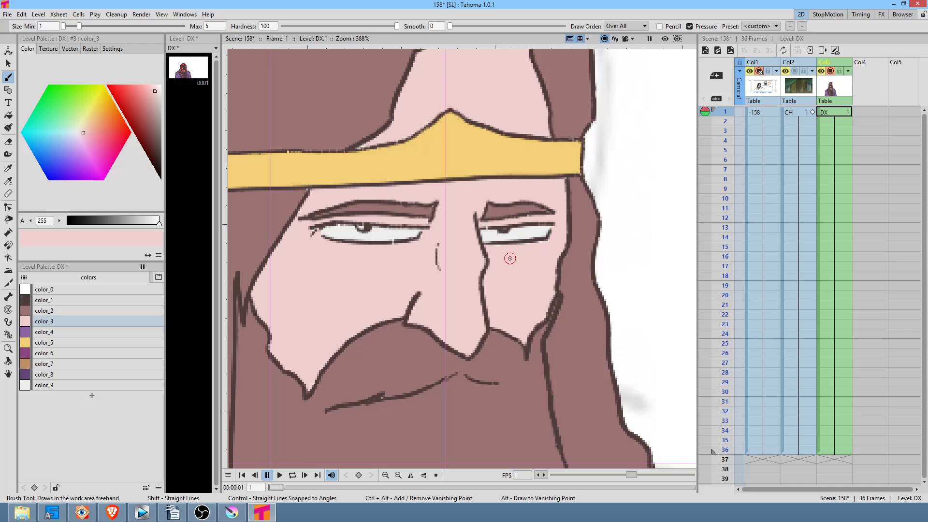
key(j)
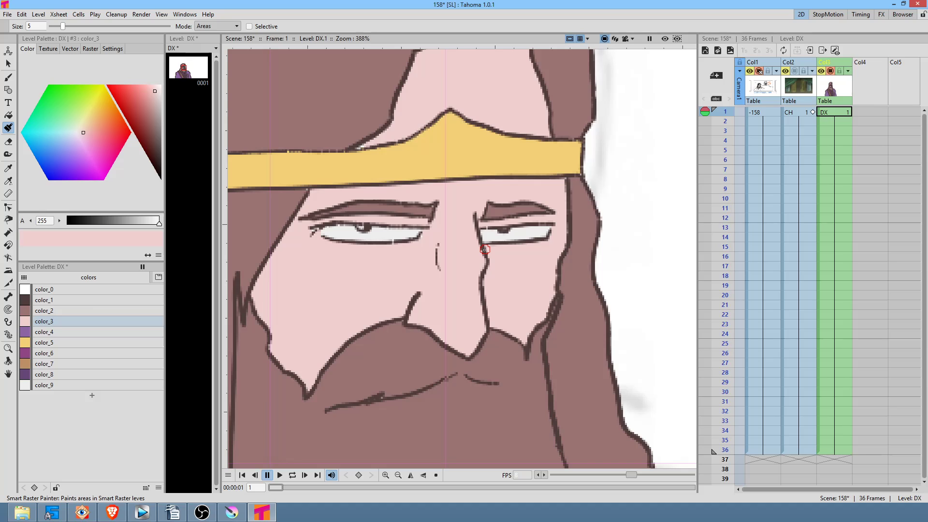
Step: In frame 1 of the empty Col4, draw a closed black outline from the top of the forehead down the side of the face to the beard
click(876, 112)
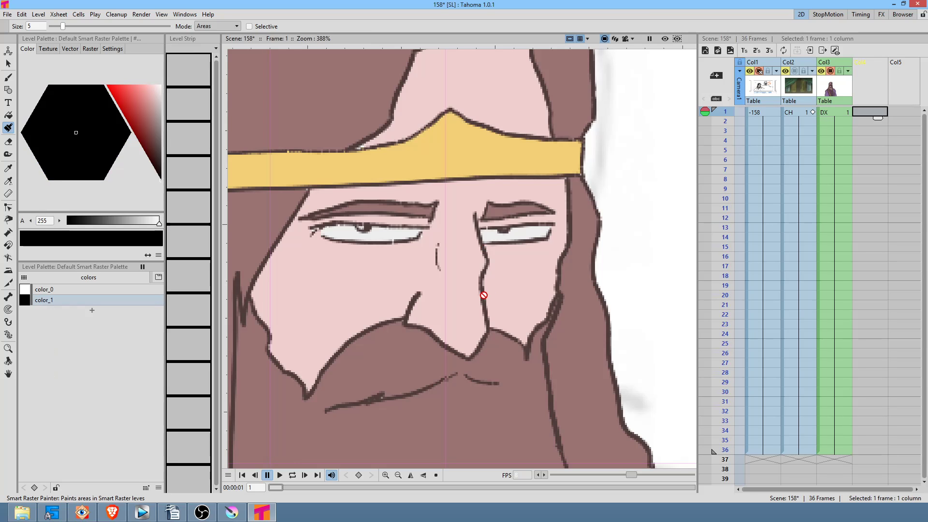
key(shift+space)
drag(478, 301, 455, 384)
drag(455, 343, 444, 211)
drag(450, 269, 440, 303)
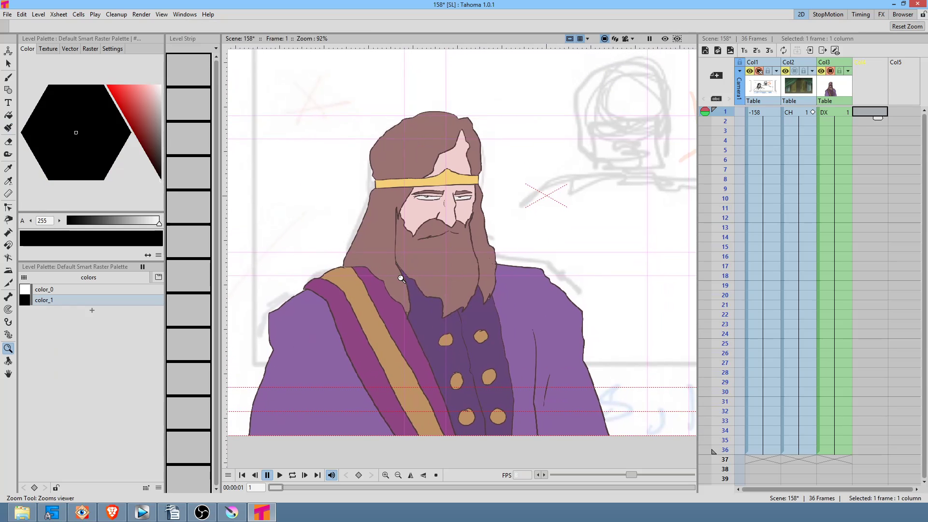
key(b)
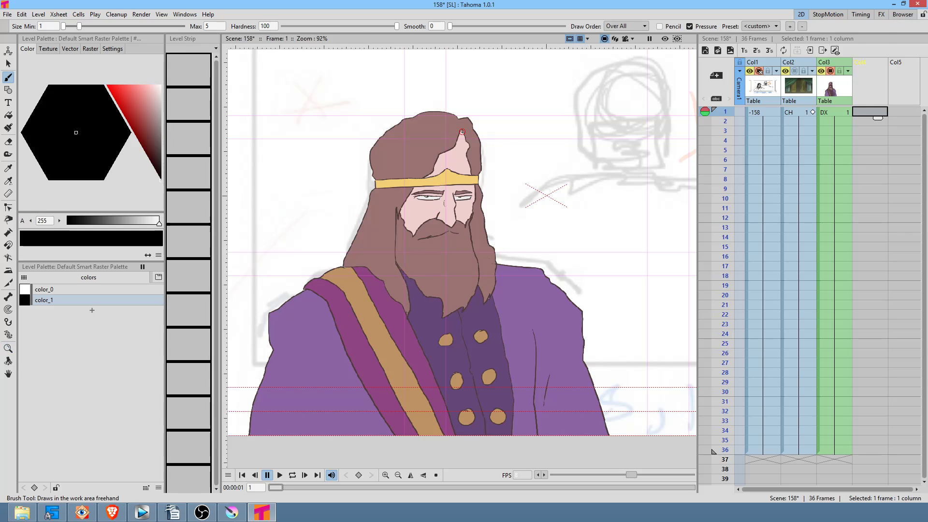
drag(462, 132, 460, 143)
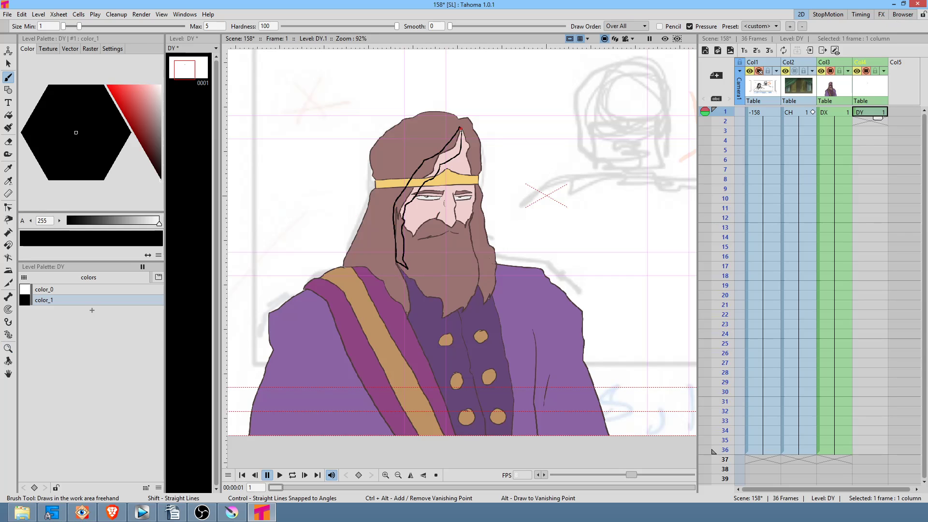
Step: Set the fill type back to Normal and fill the new outlined shape with black color_1
key(f)
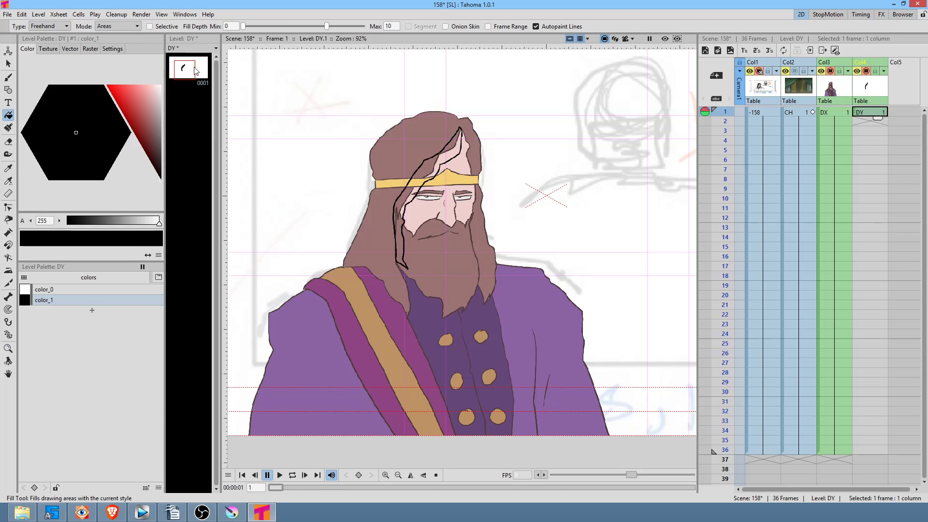
click(60, 27)
click(59, 29)
click(452, 147)
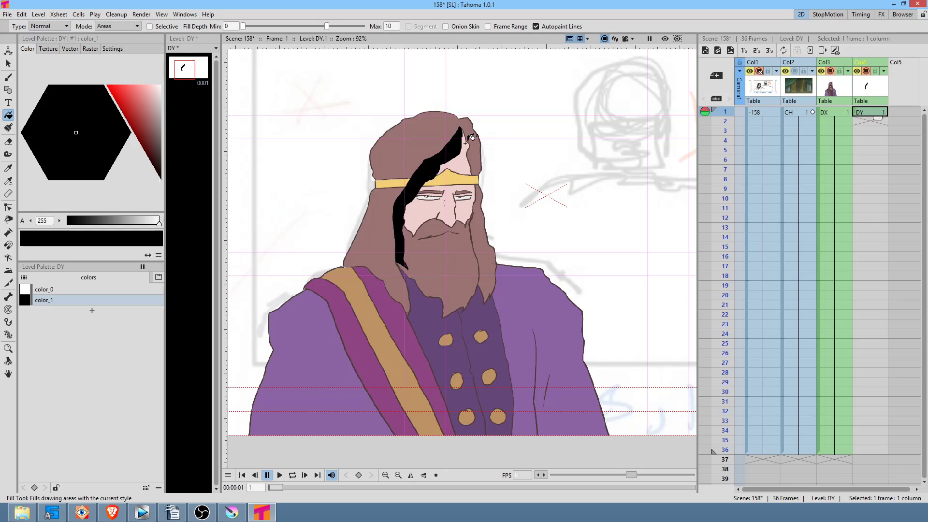
Step: Set the alpha of color_1 to 43, then outline and fill a narrow shadow along the right edge of the forehead
mouse_move(159, 222)
mouse_down()
mouse_move(81, 223)
mouse_move(84, 233)
mouse_move(69, 234)
mouse_move(83, 236)
mouse_up()
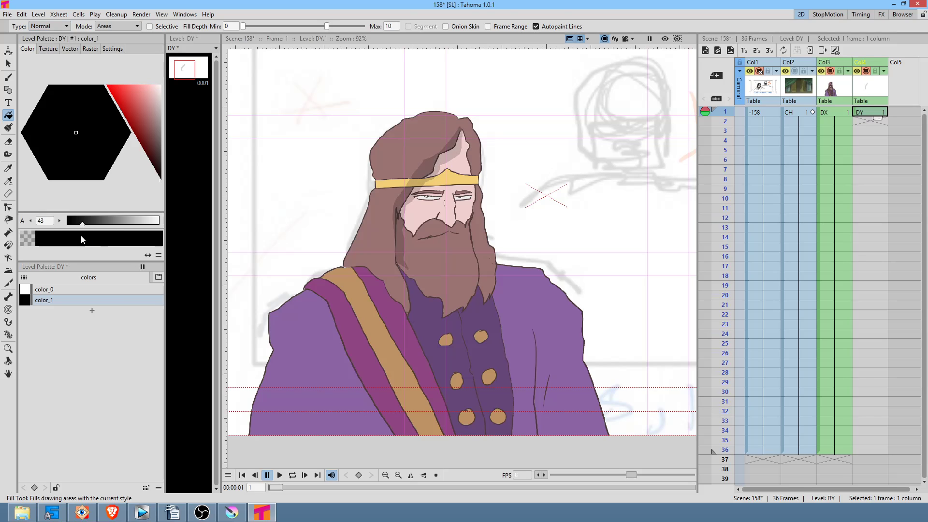
key(b)
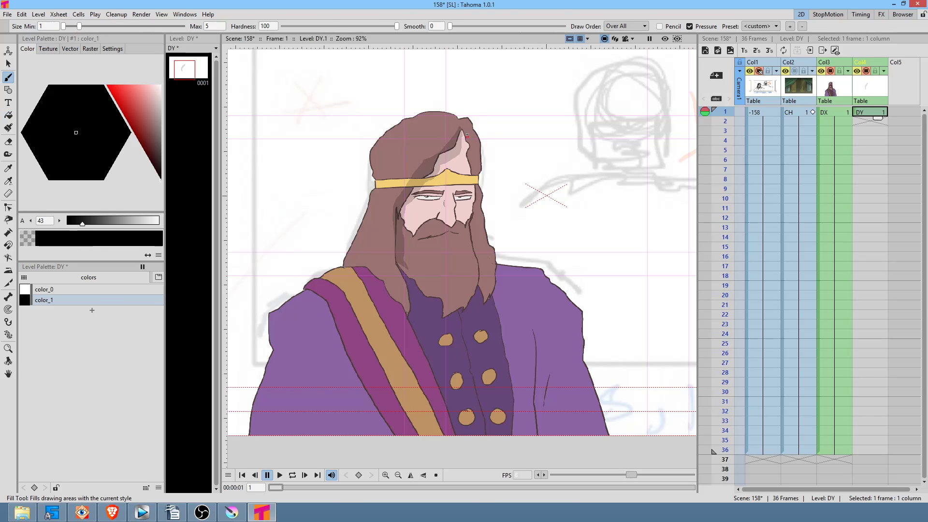
drag(461, 130, 473, 159)
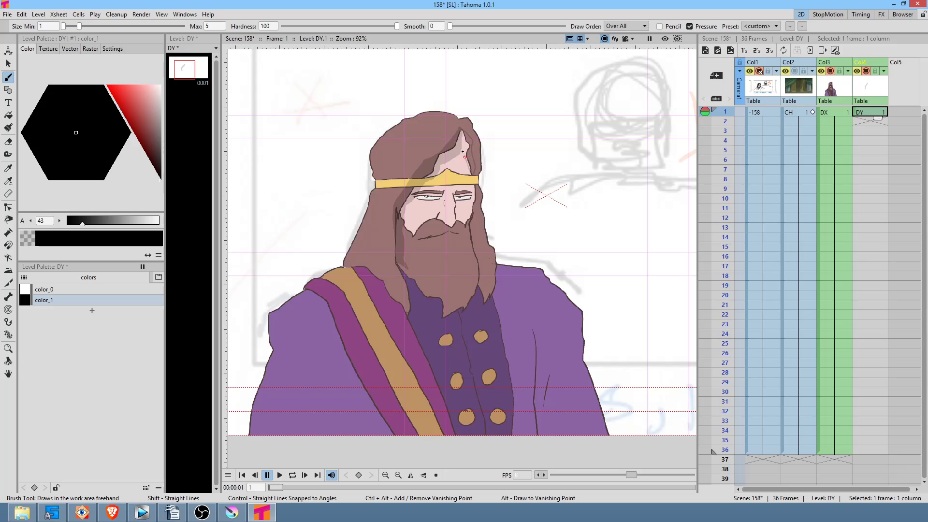
key(f)
click(469, 141)
Step: Draw a closed shadow outline below the nose across the moustache and fill it with color_1
key(b)
drag(435, 238, 465, 236)
key(shift+space)
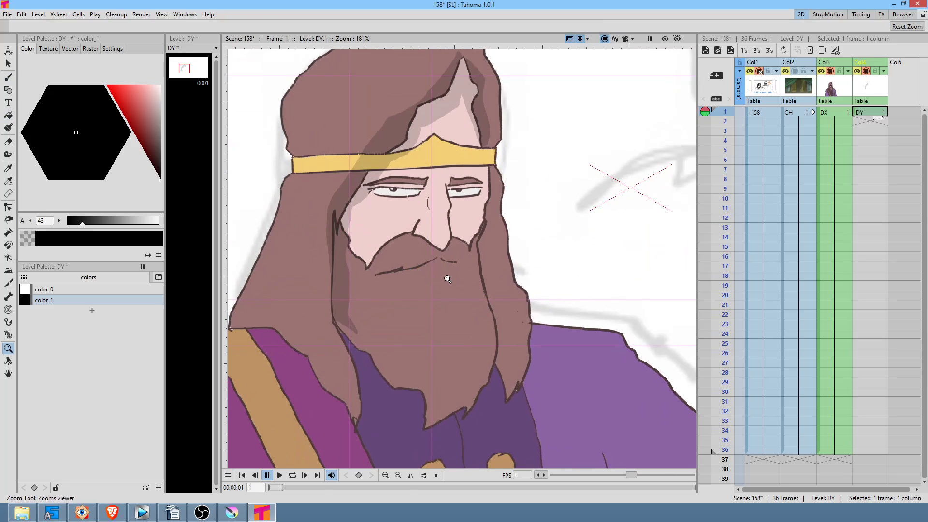
drag(447, 274, 478, 302)
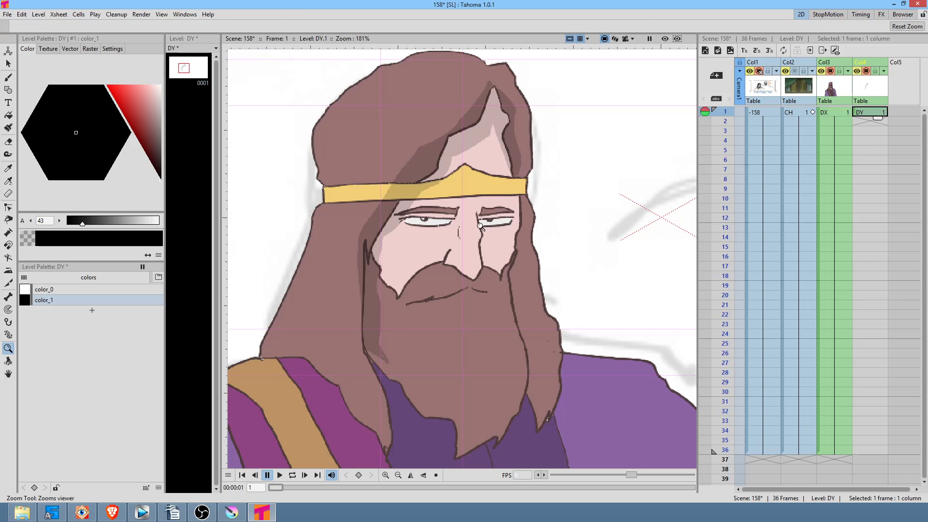
key(b)
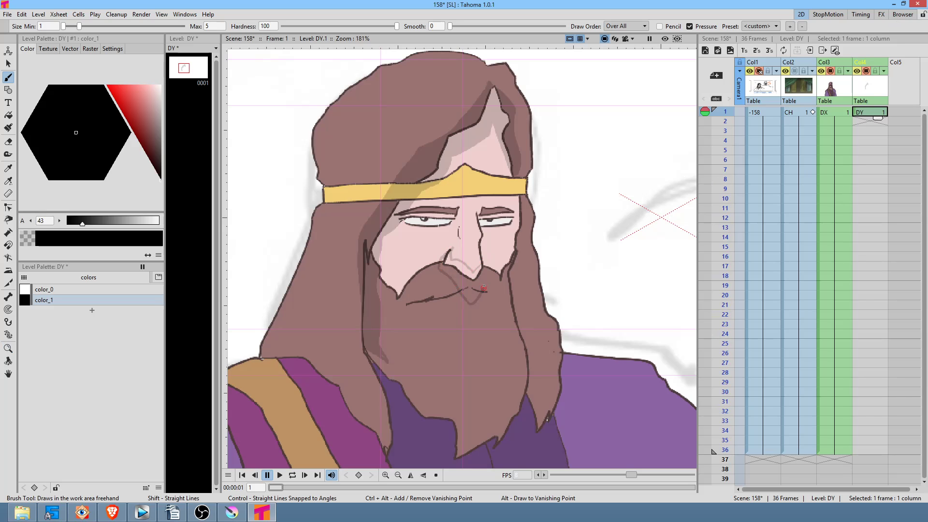
key(f)
click(484, 269)
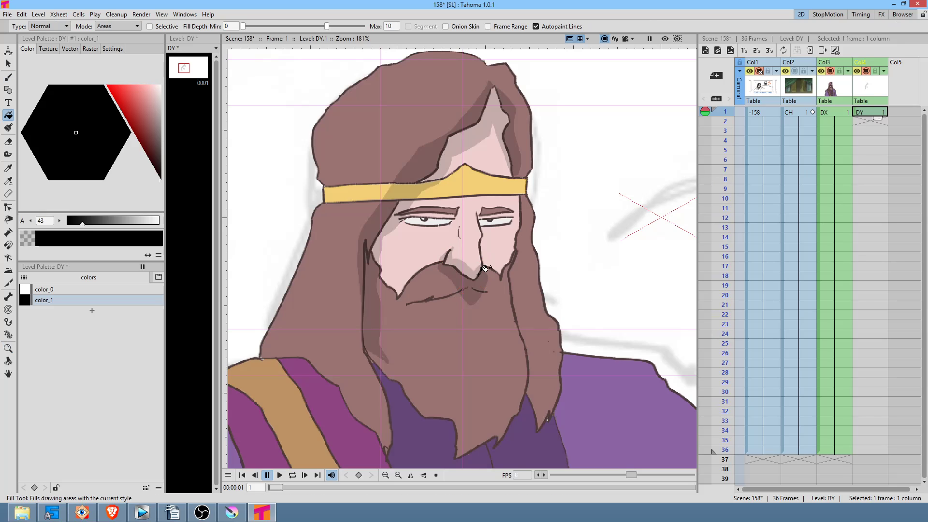
Step: Outline and fill color_1 shadows over the upper whites of both eyes, just below the eyelids
drag(492, 310, 511, 281)
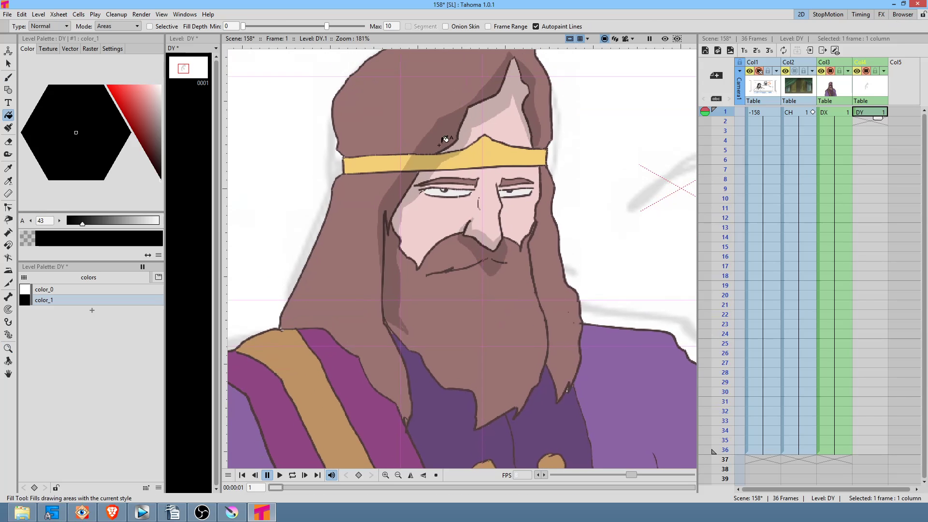
key(b)
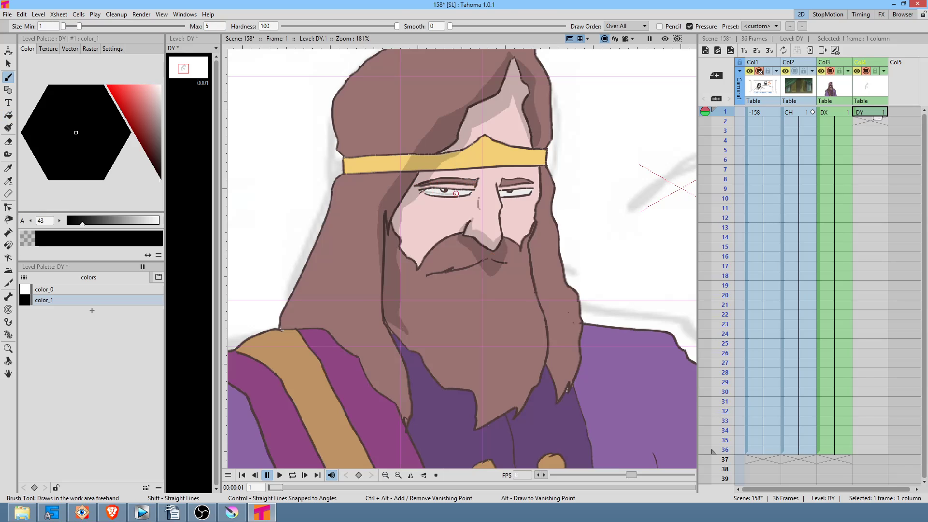
key(f)
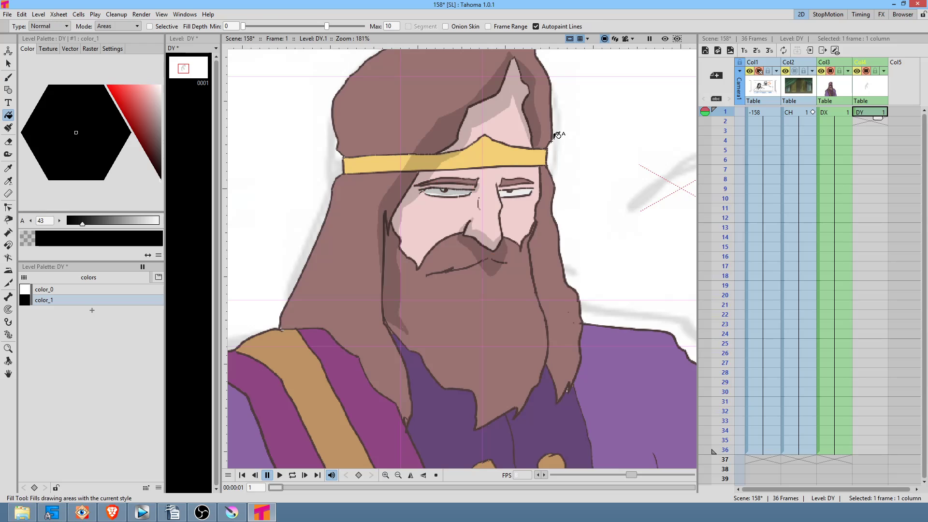
key(b)
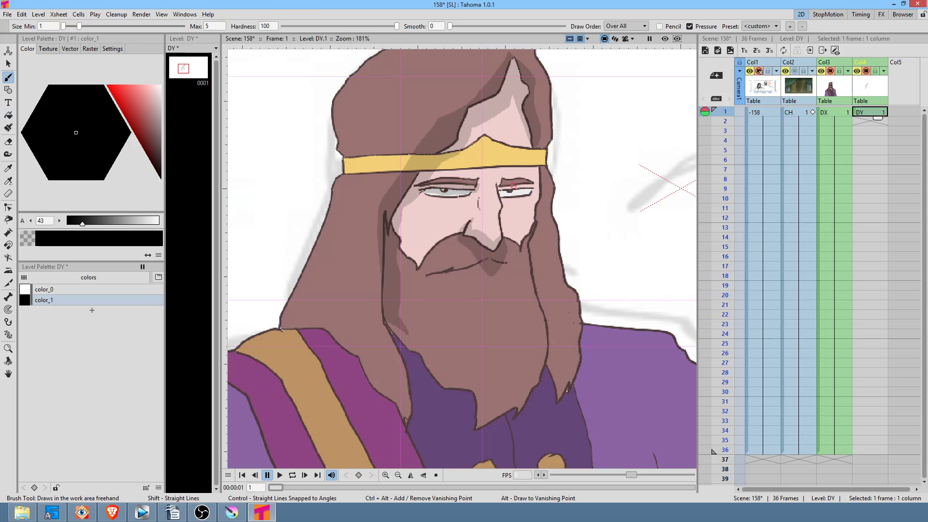
key(f)
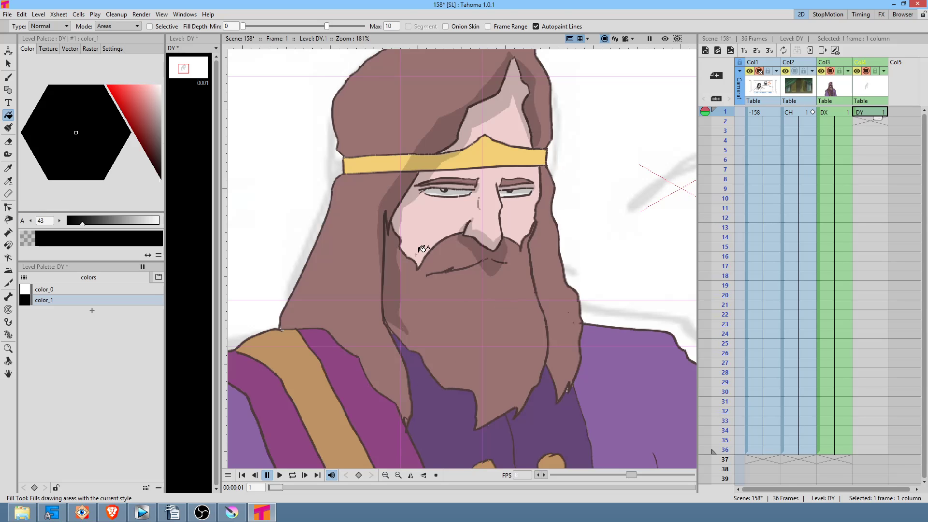
Step: Outline and fill a large curved color_1 shadow over the left side of the hair, from shoulder to crown, overlapping past the head
key(shift+space)
mouse_move(425, 279)
mouse_down()
mouse_move(424, 304)
mouse_move(427, 287)
mouse_up()
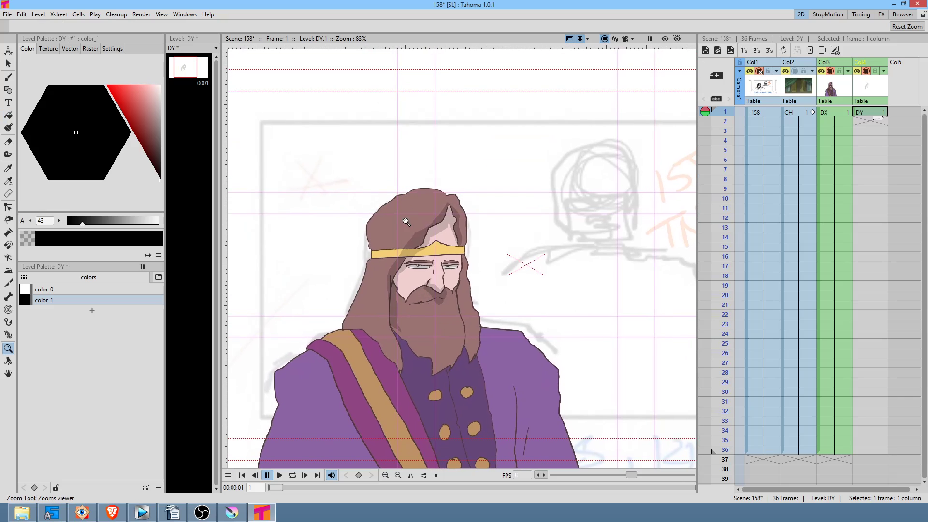
key(b)
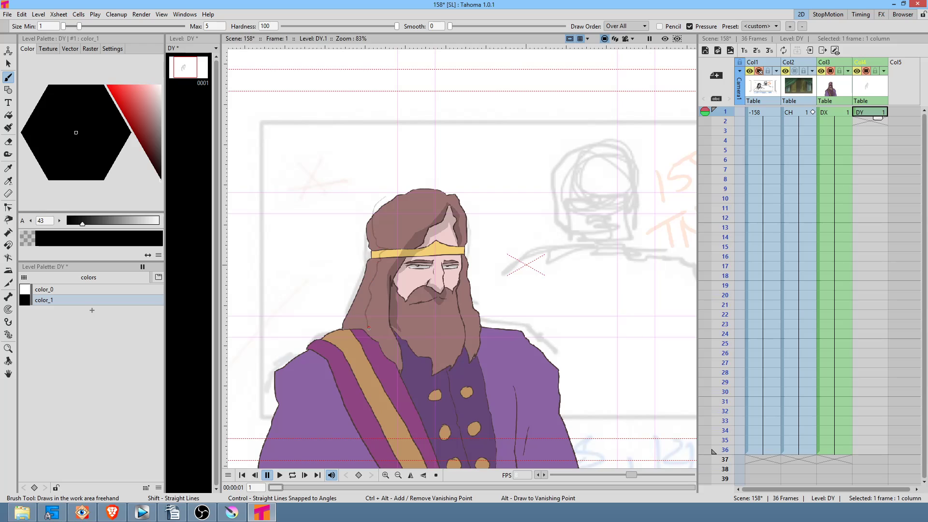
drag(337, 335, 379, 200)
key(f)
click(347, 247)
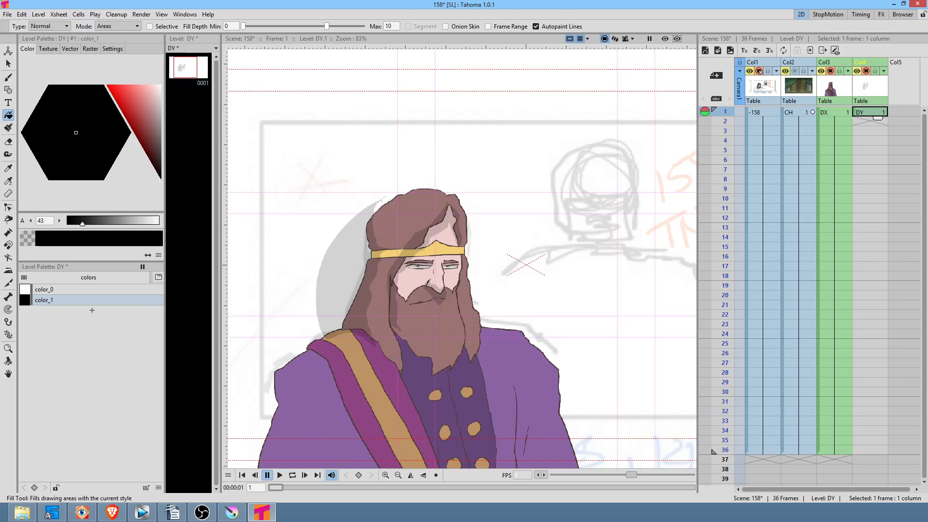
Step: Open the Stage Schematic, move the Table node away from the column nodes and switch to the FX Schematic
drag(473, 0, 391, 66)
drag(410, 175, 383, 186)
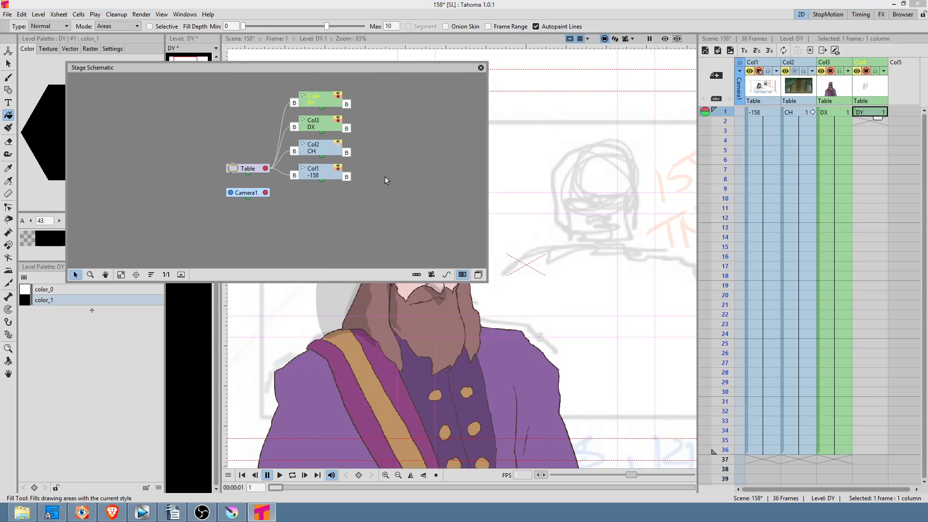
drag(253, 169, 201, 158)
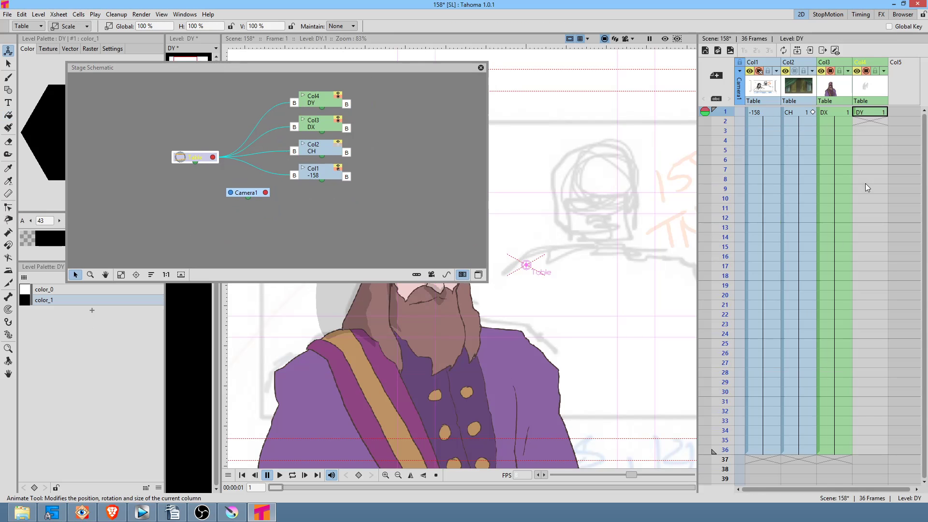
click(478, 275)
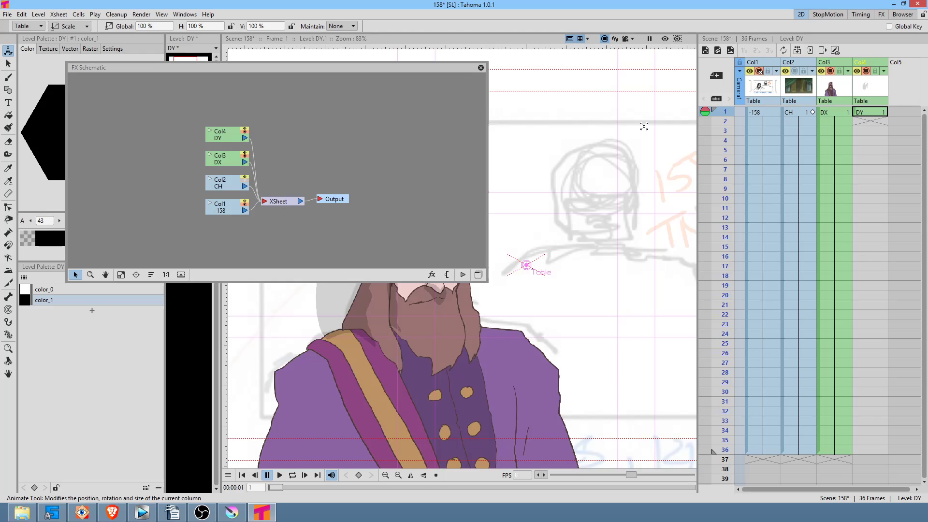
Step: Separate the Col4 and Col3 nodes from the other columns and move the FX Schematic window clear of the character's face
drag(231, 141, 136, 160)
drag(231, 161, 234, 138)
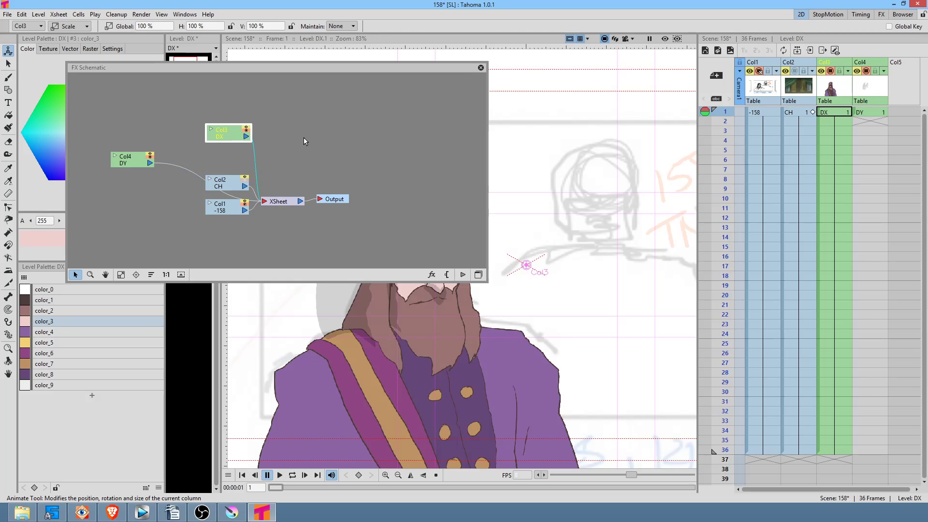
drag(151, 161, 221, 117)
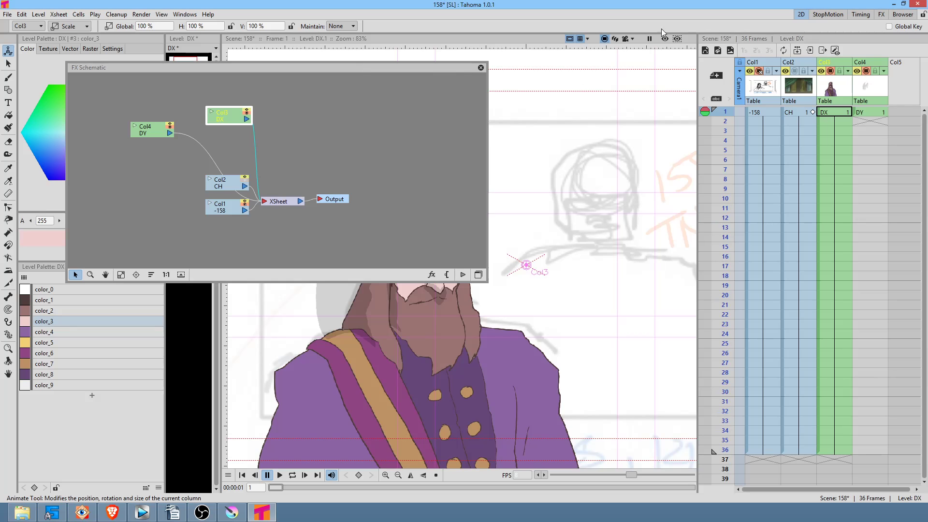
drag(428, 69, 832, 211)
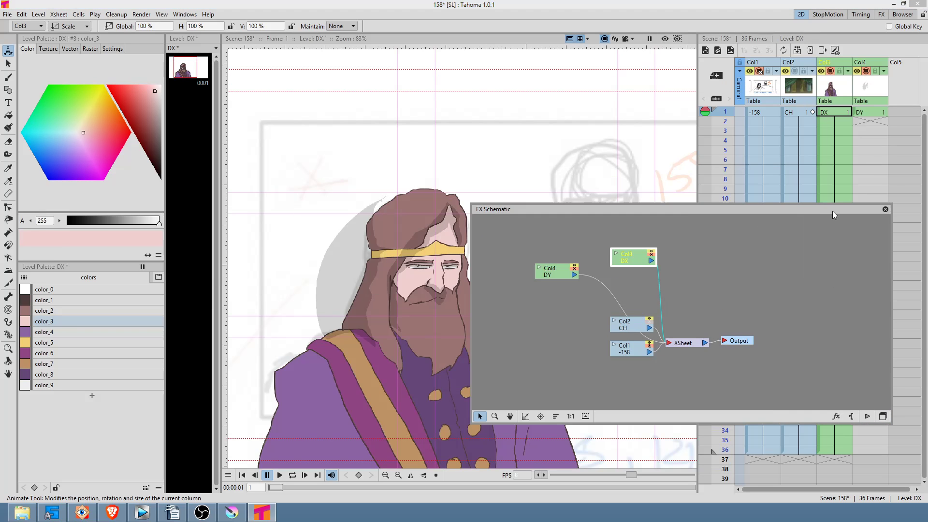
Step: Turn on the viewer preview and reposition the Col3 node above the link coming from Col4
click(666, 40)
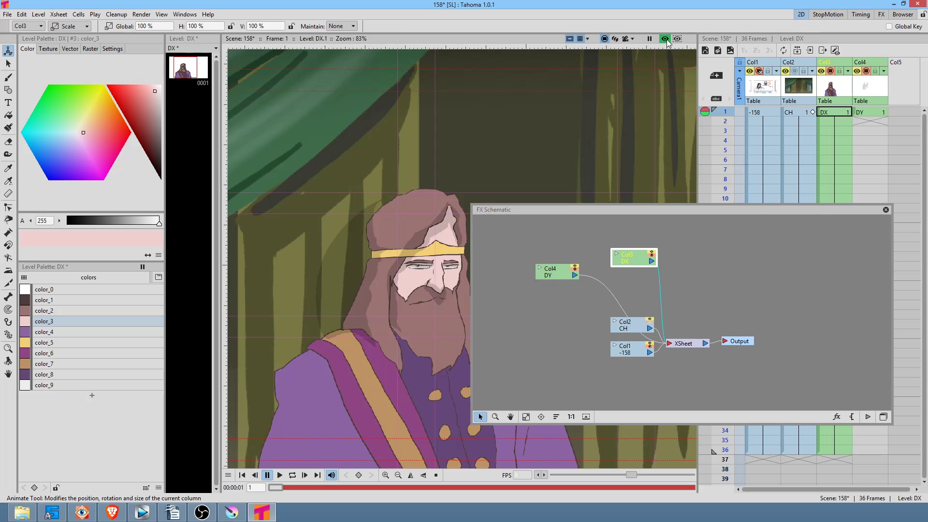
drag(637, 262, 621, 248)
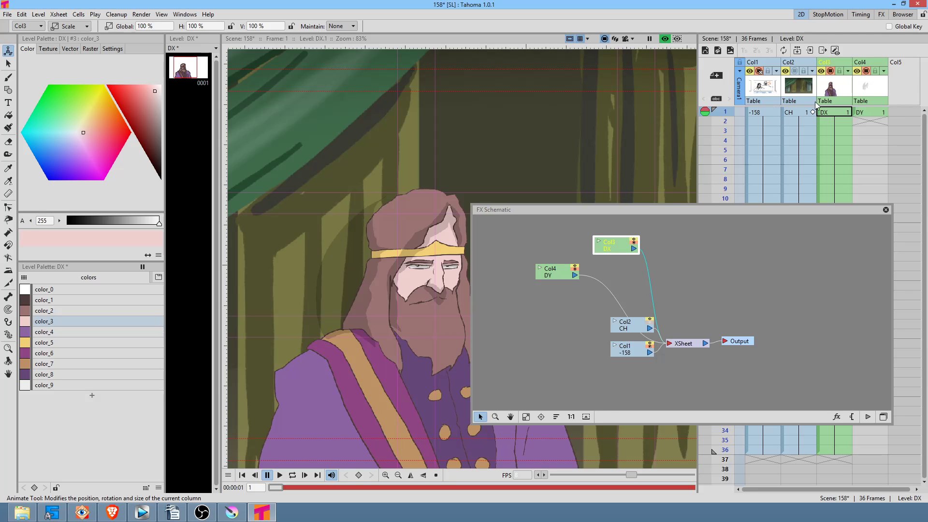
mouse_move(605, 247)
mouse_down()
mouse_move(586, 241)
mouse_move(612, 259)
mouse_up()
Step: Insert a Multiply Ino effect from Layer_Blending_Ino into the link between Col4 and the XSheet node
right_click(600, 282)
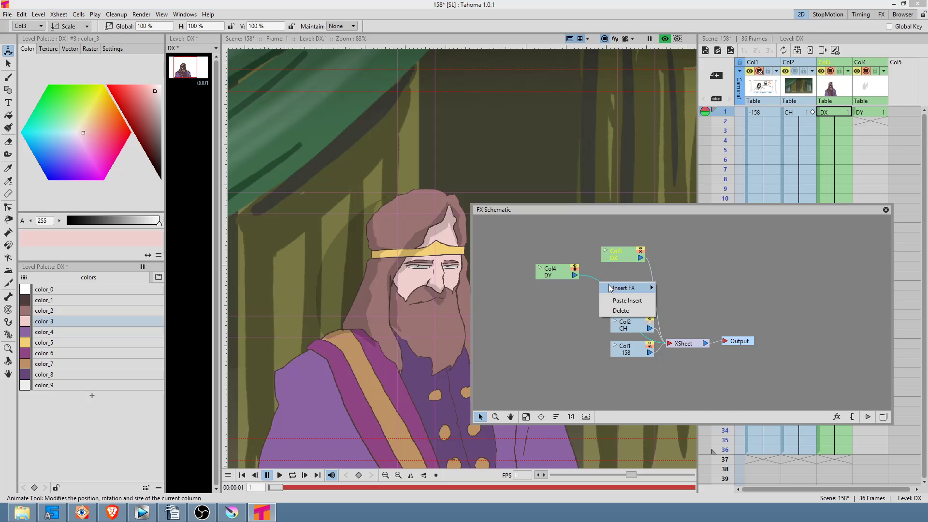
mouse_move(611, 289)
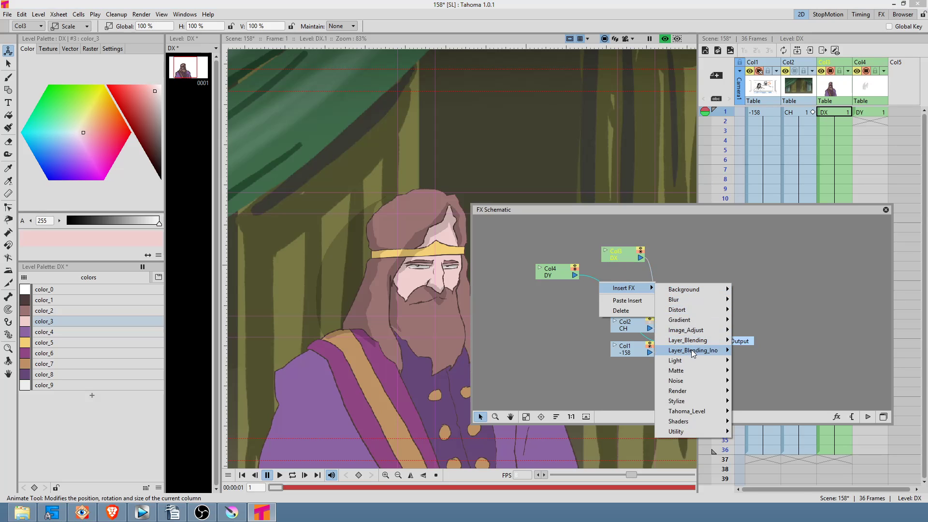
mouse_move(691, 351)
click(758, 332)
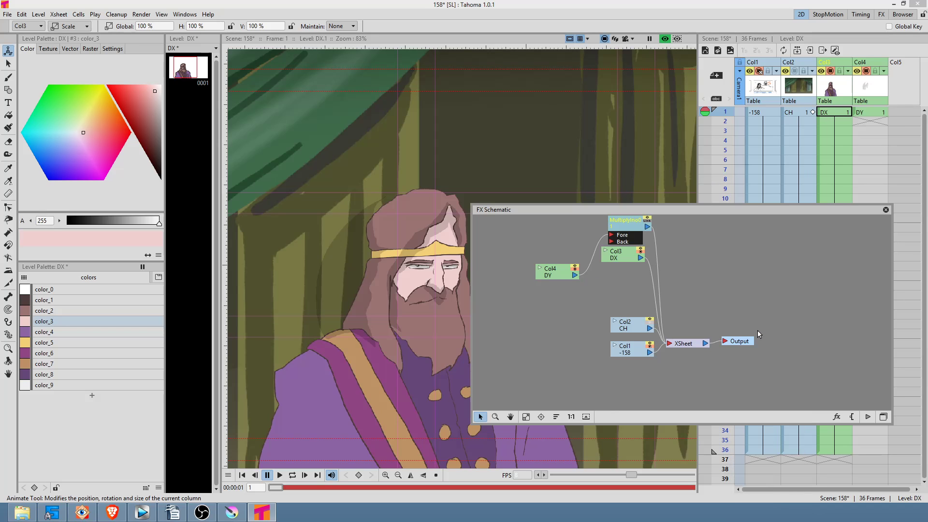
Step: Connect Col3 to the Back input of the Multiply Ino node and delete Col3's direct link to XSheet
drag(563, 269, 551, 238)
mouse_move(613, 254)
mouse_down()
mouse_move(529, 272)
mouse_move(612, 242)
mouse_up()
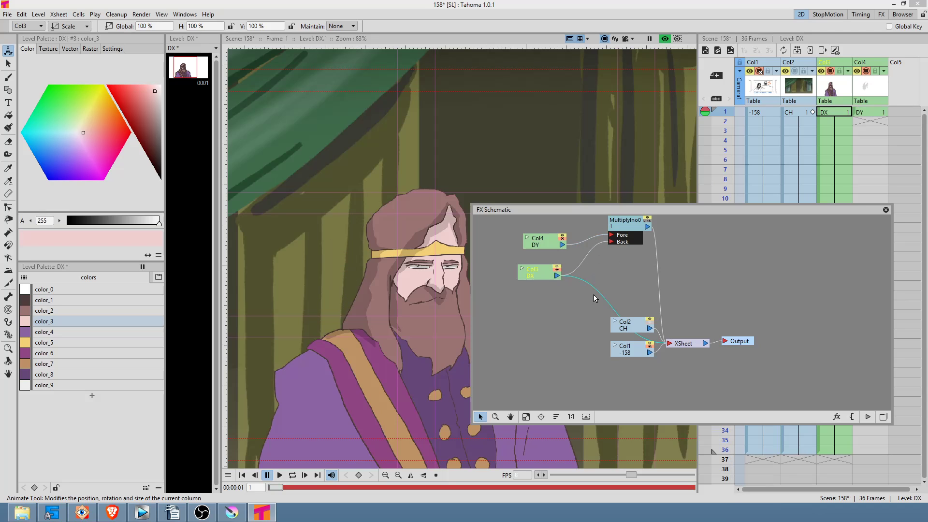
key(Delete)
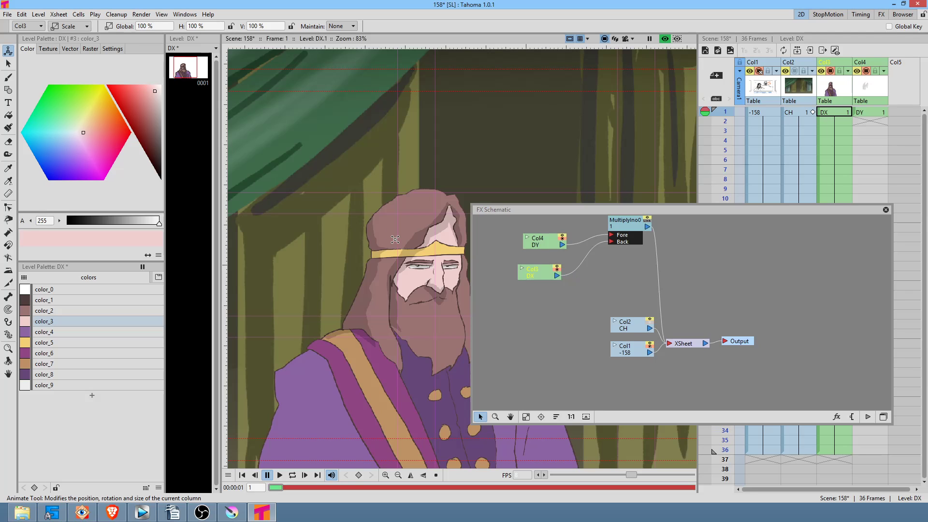
drag(627, 223, 622, 255)
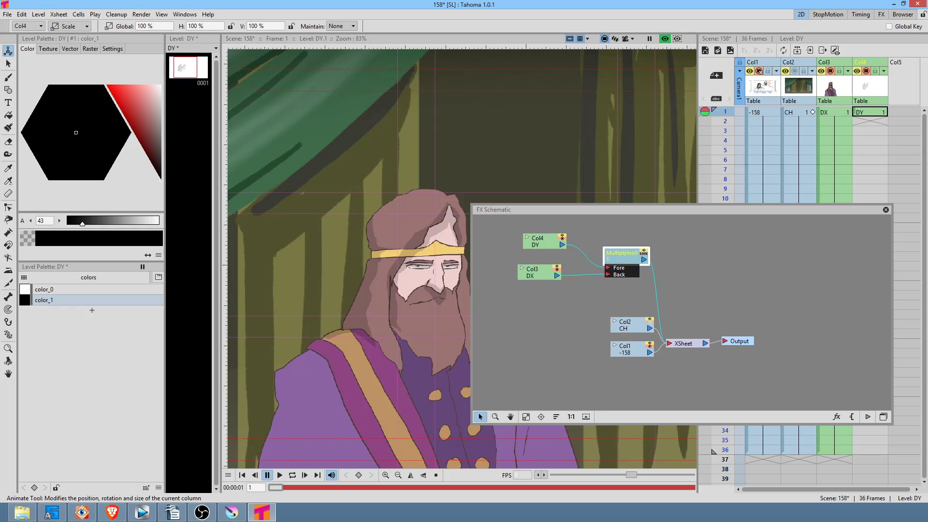
Step: Open the Multiply Ino effect's settings, check its Clipping Mask option and close the settings
double_click(622, 254)
drag(575, 143, 418, 284)
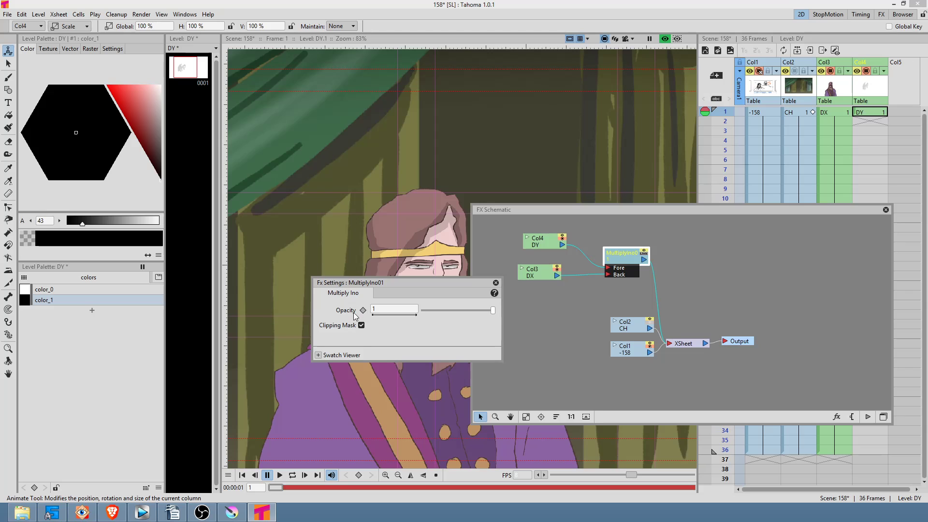
click(362, 326)
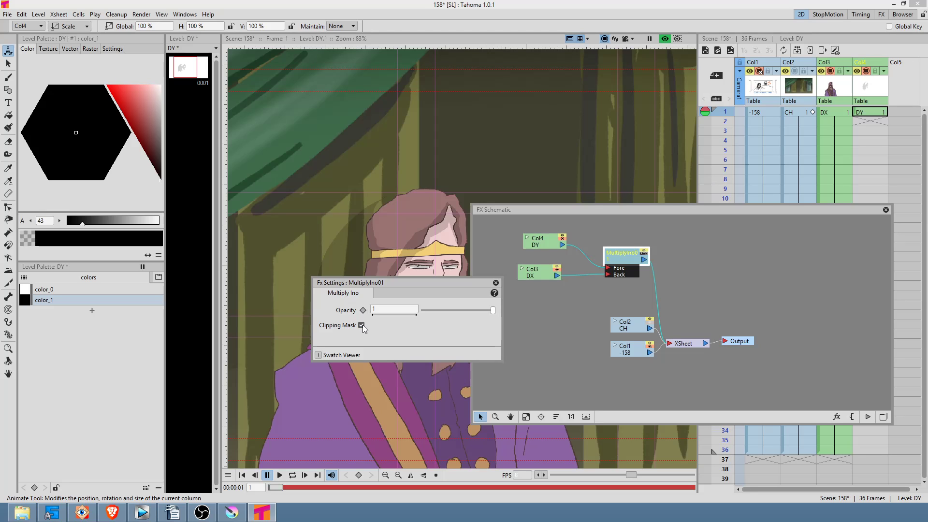
click(495, 283)
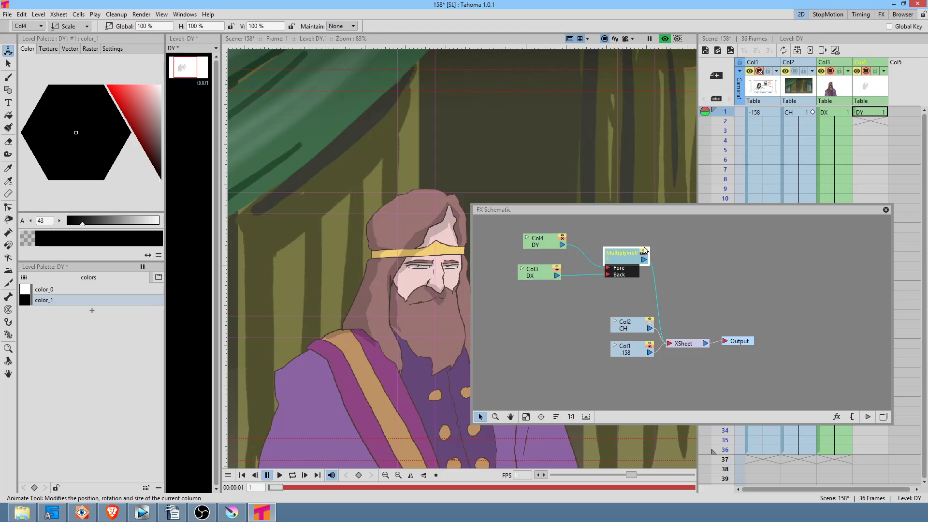
Step: Tidy the FX Schematic by moving the Col4, Col3 and Multiply Ino nodes farther from the XSheet node
drag(619, 261, 609, 261)
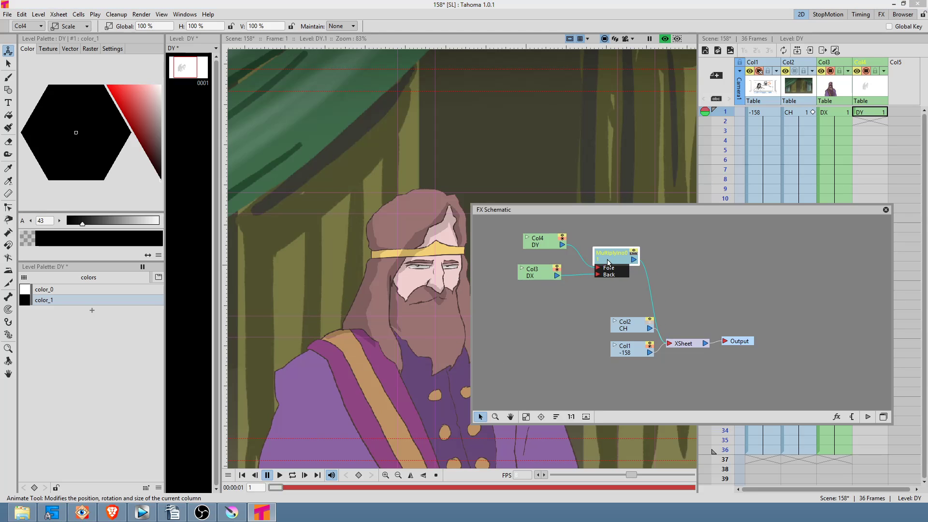
drag(545, 246, 519, 247)
drag(543, 278, 524, 271)
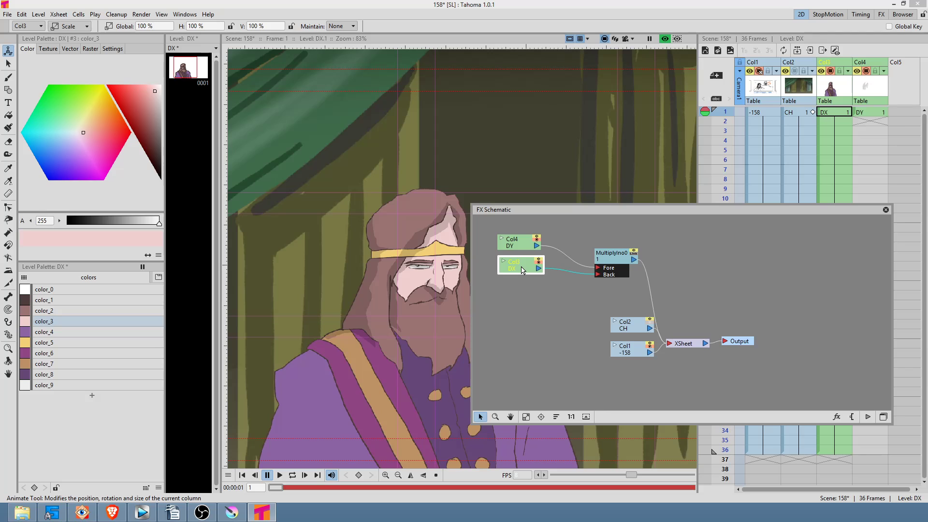
drag(606, 256, 584, 263)
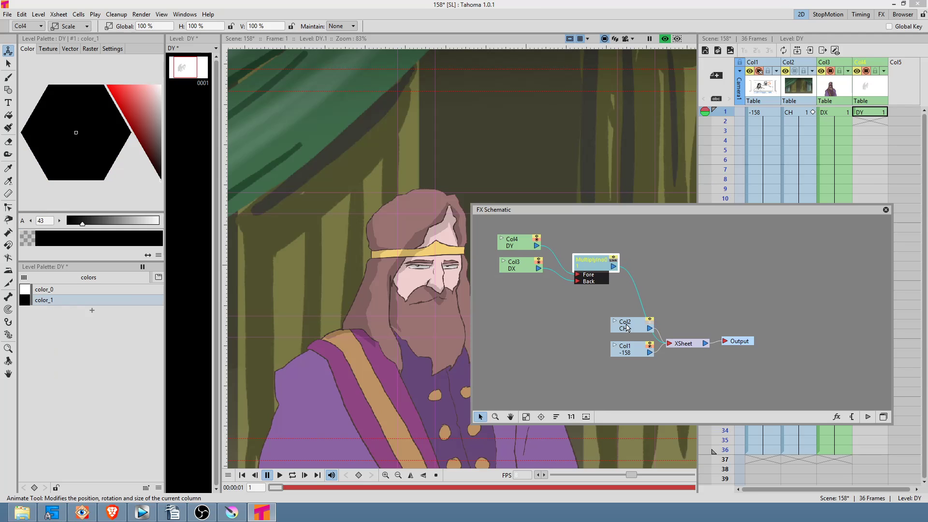
Step: Move the Col2 and Col1 nodes away from XSheet and raise the Multiply Ino node, undoing the accidental link change
drag(636, 330, 601, 331)
drag(595, 265, 645, 256)
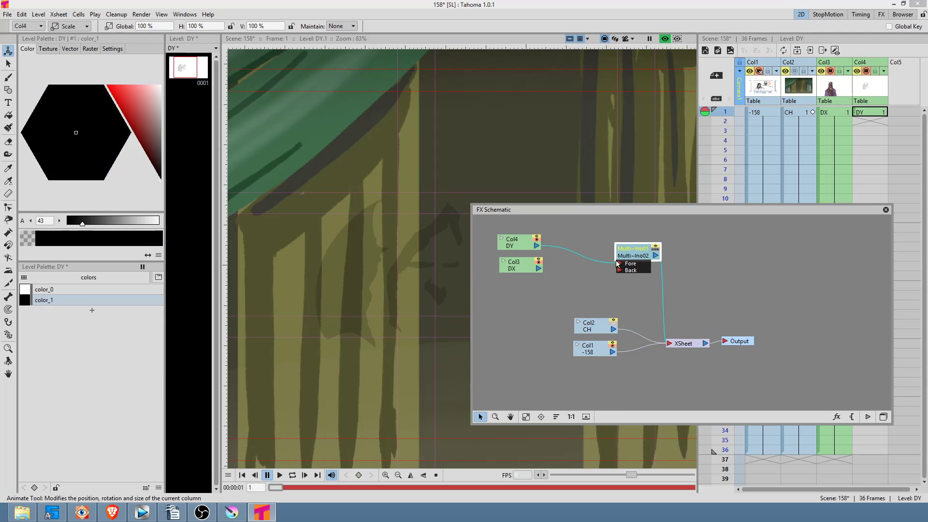
key(ctrl+z)
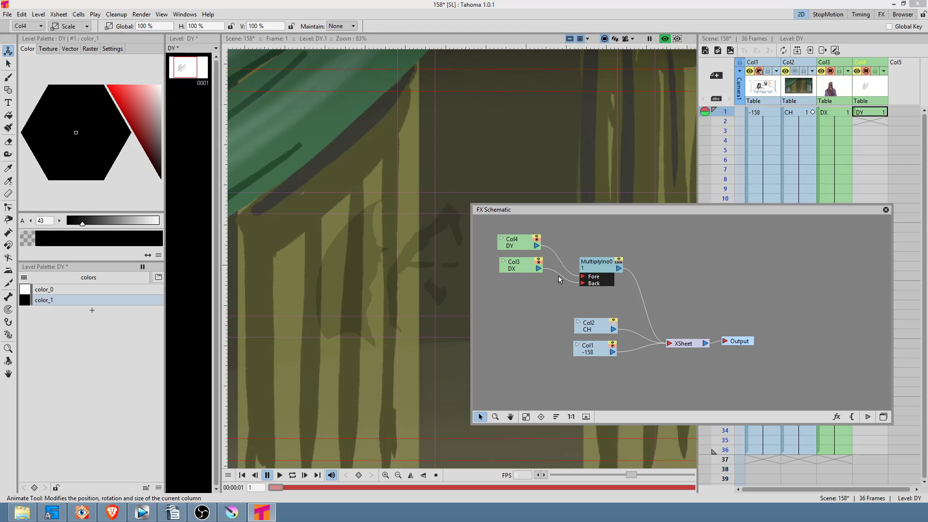
right_click(598, 265)
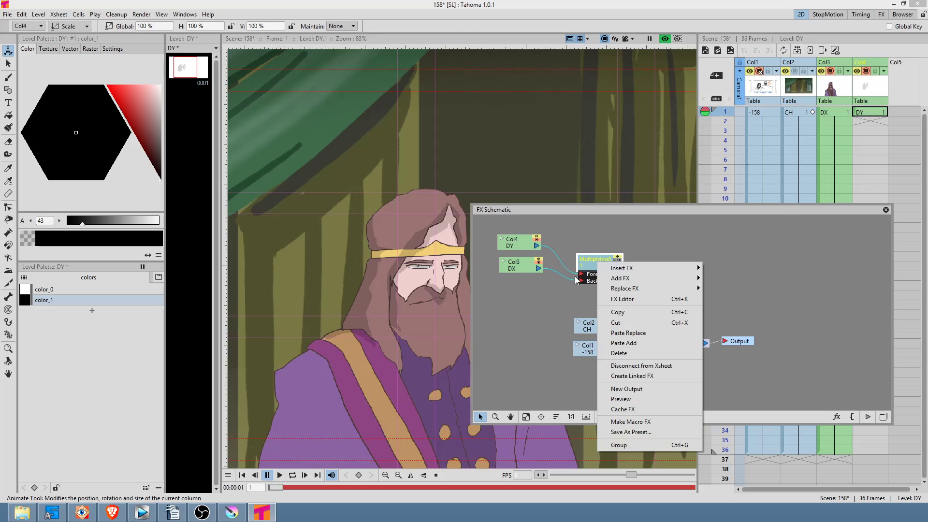
click(600, 259)
drag(601, 259, 618, 232)
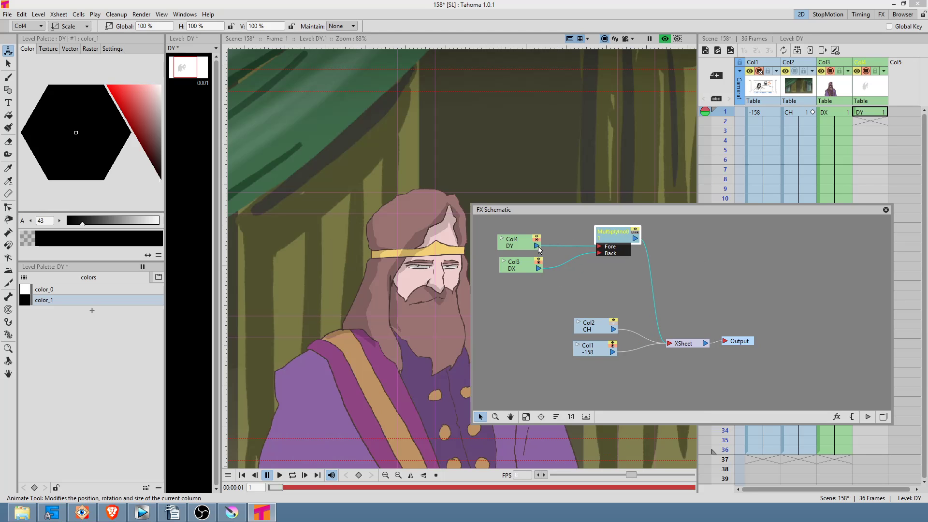
Step: Connect Col4 and Col3 directly to XSheet, remove Multiply Ino's link to XSheet and set that node aside
drag(540, 248, 669, 343)
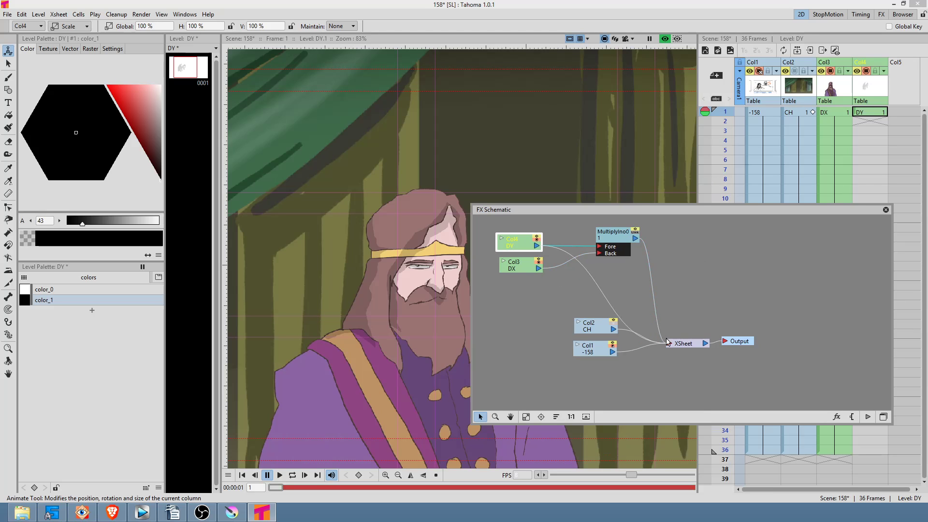
drag(540, 270, 669, 343)
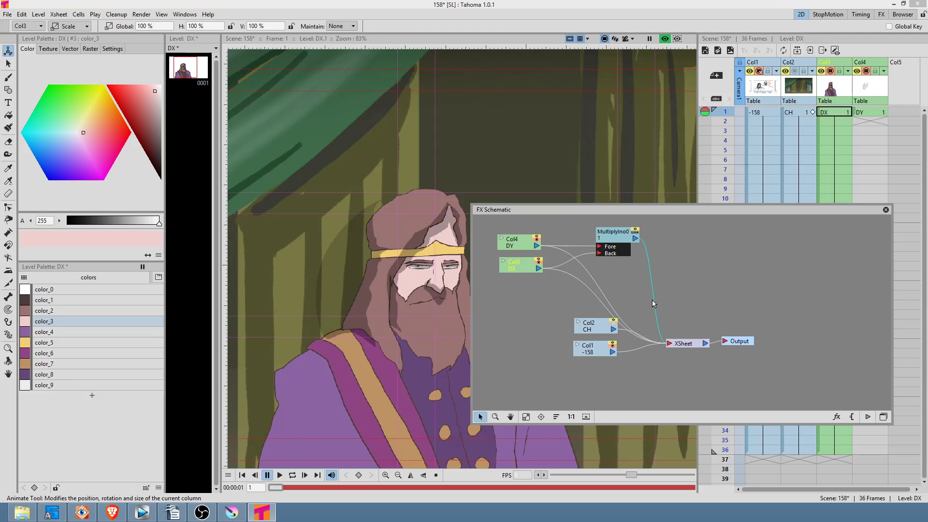
drag(622, 240, 637, 242)
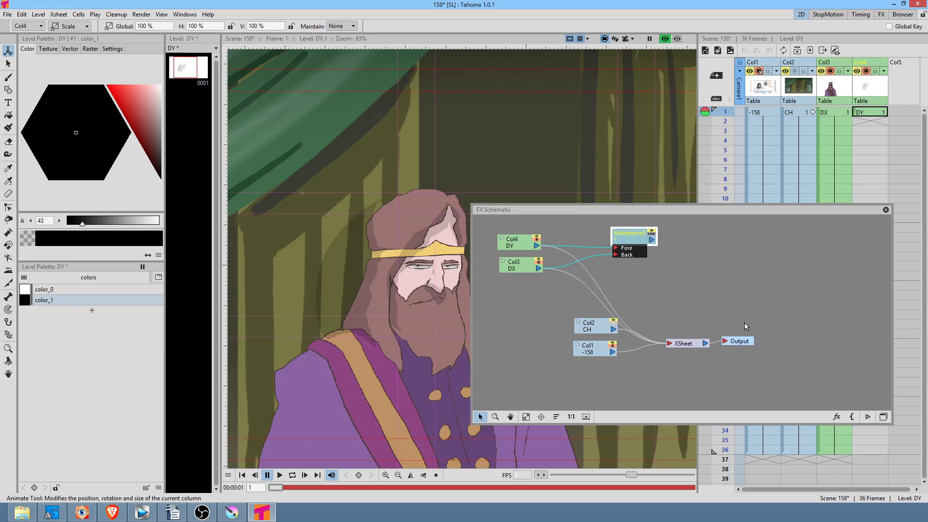
drag(632, 239, 627, 233)
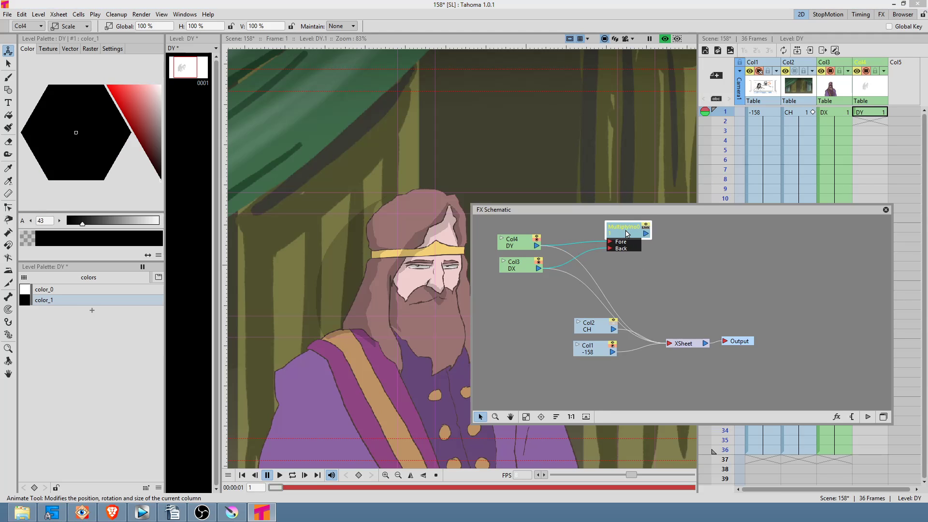
Step: Add a Matte In effect from the Matte category and place its node below Multiply Ino
right_click(633, 272)
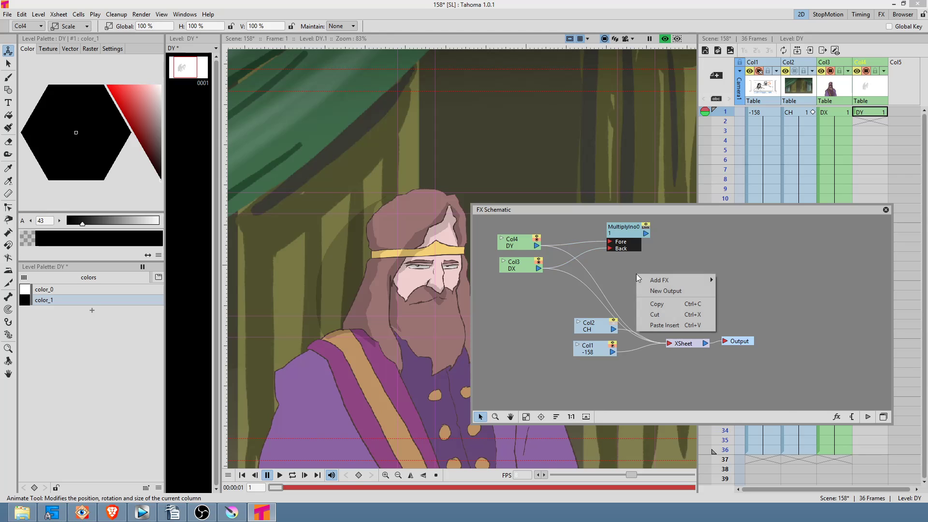
mouse_move(684, 282)
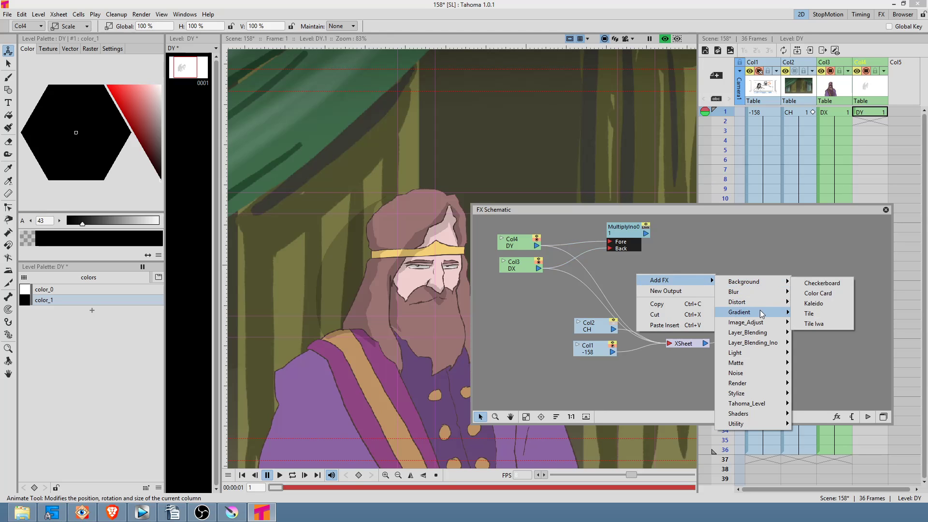
mouse_move(767, 364)
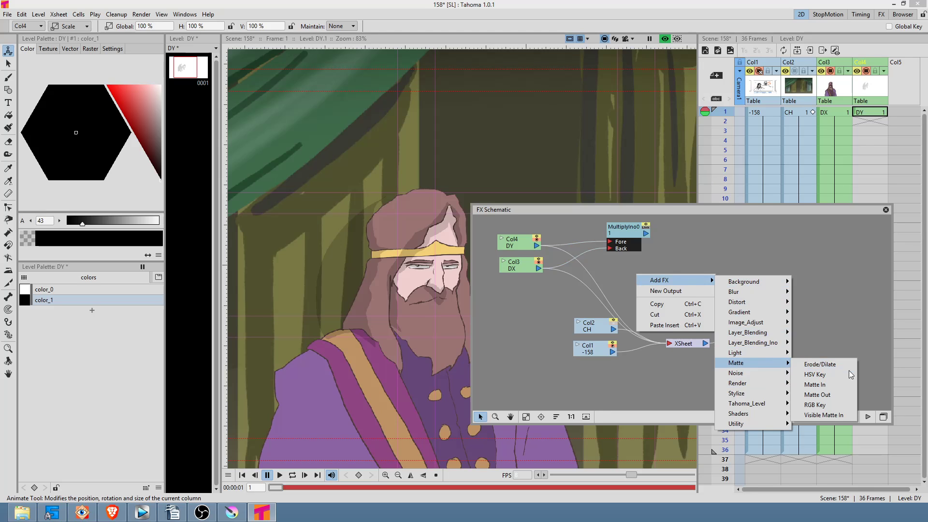
click(817, 384)
drag(666, 286, 661, 279)
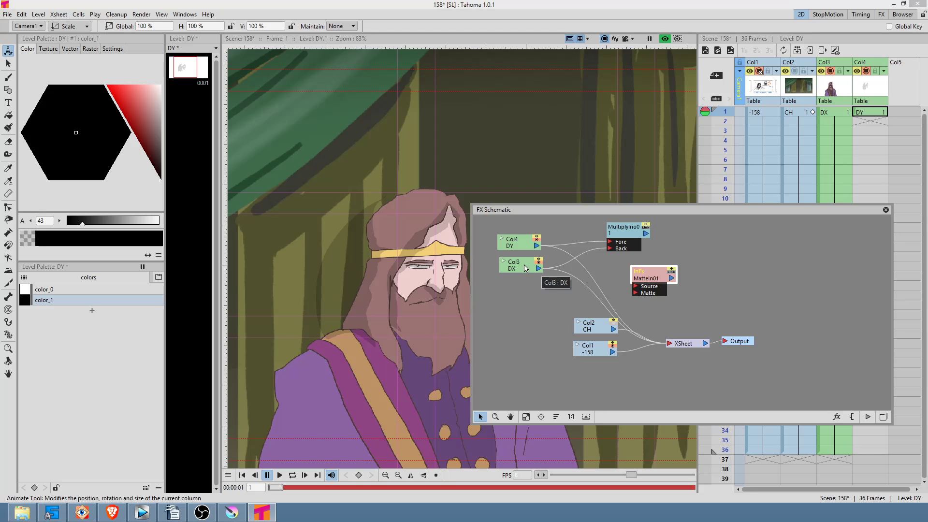
Step: Connect Col3 to the Matte input and Col4 to the Source input of Matte In, and link its output to XSheet
drag(521, 270, 635, 293)
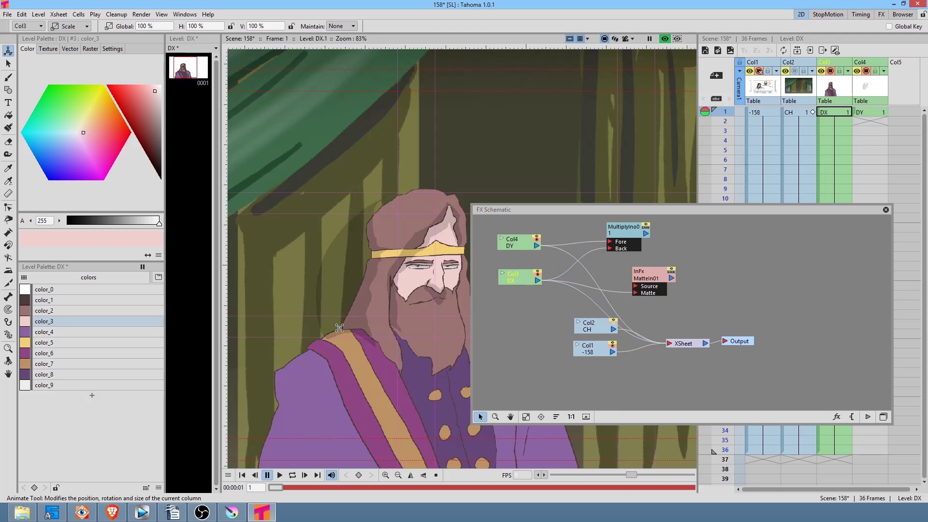
drag(662, 276, 663, 279)
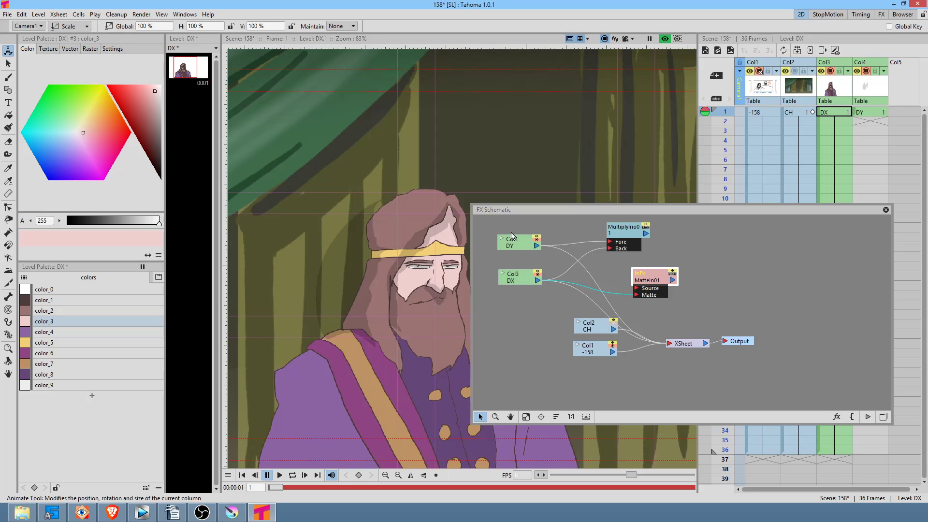
click(535, 248)
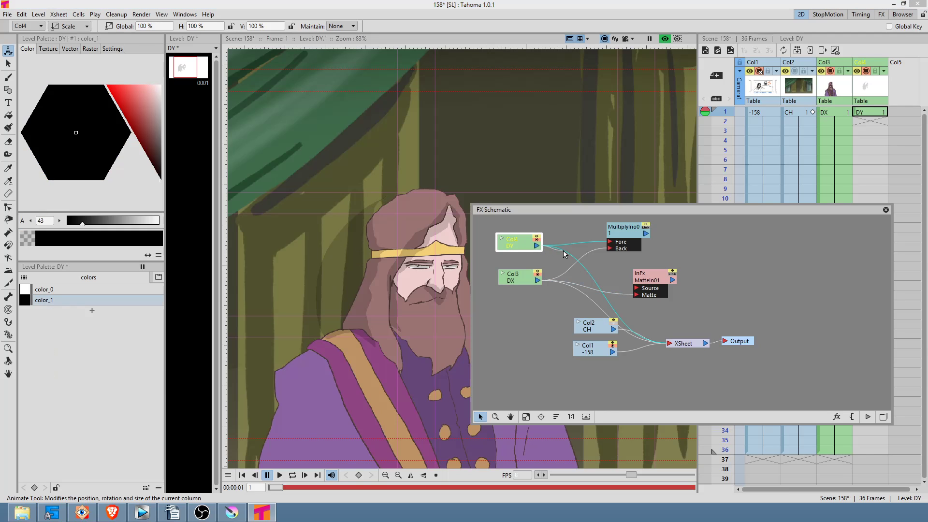
drag(606, 257, 673, 345)
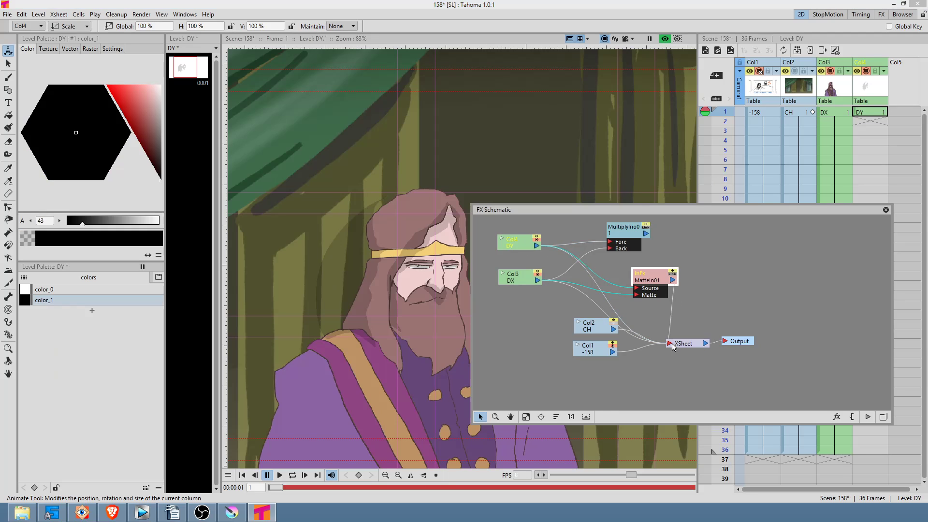
Step: Space out the Matte In, XSheet and Output nodes, and check the Matte In effect's settings
drag(656, 283, 650, 282)
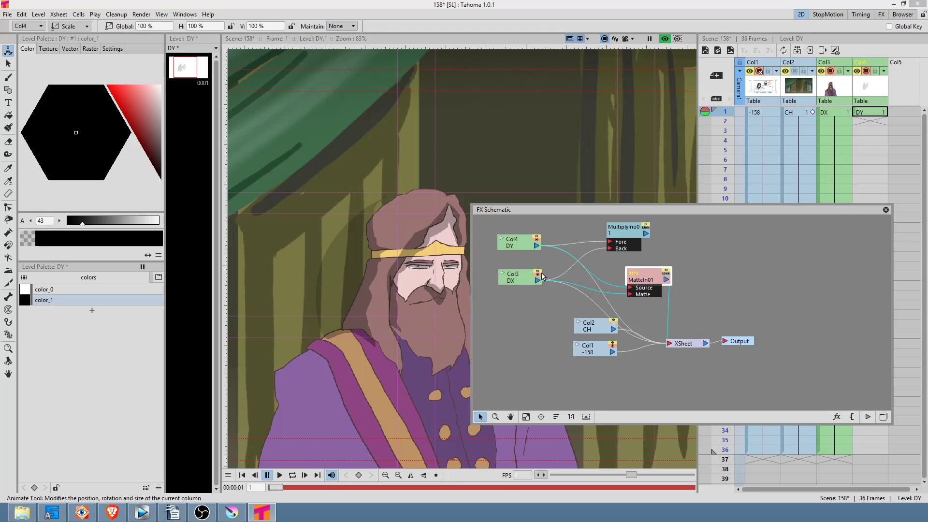
drag(642, 280, 642, 275)
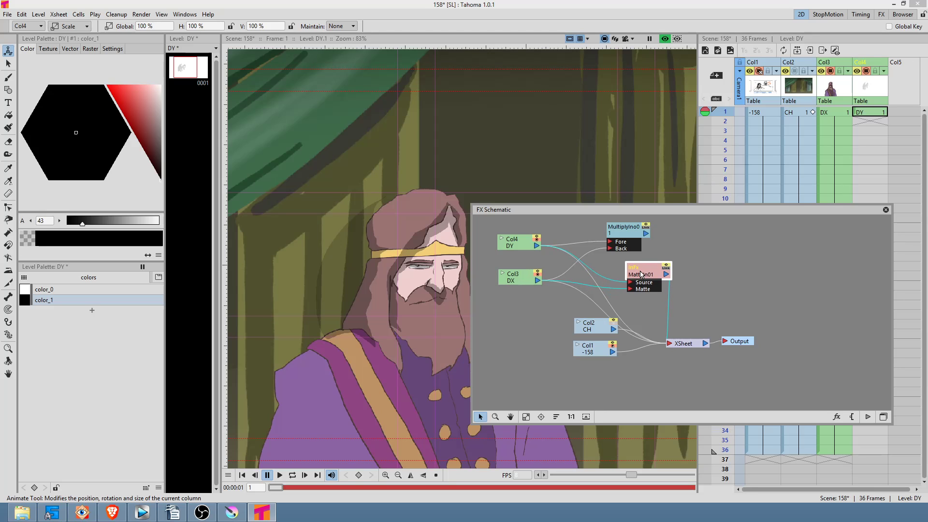
drag(649, 275, 643, 279)
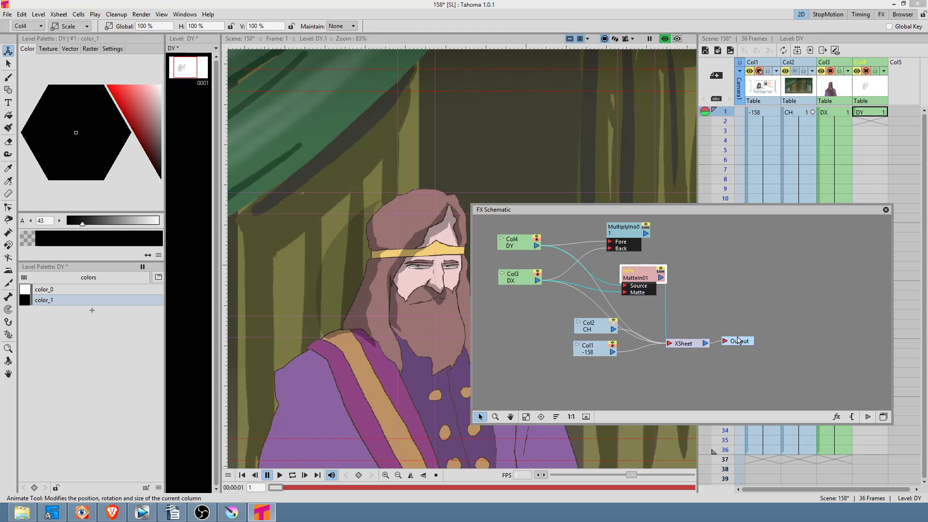
drag(738, 341, 768, 337)
drag(695, 343, 718, 339)
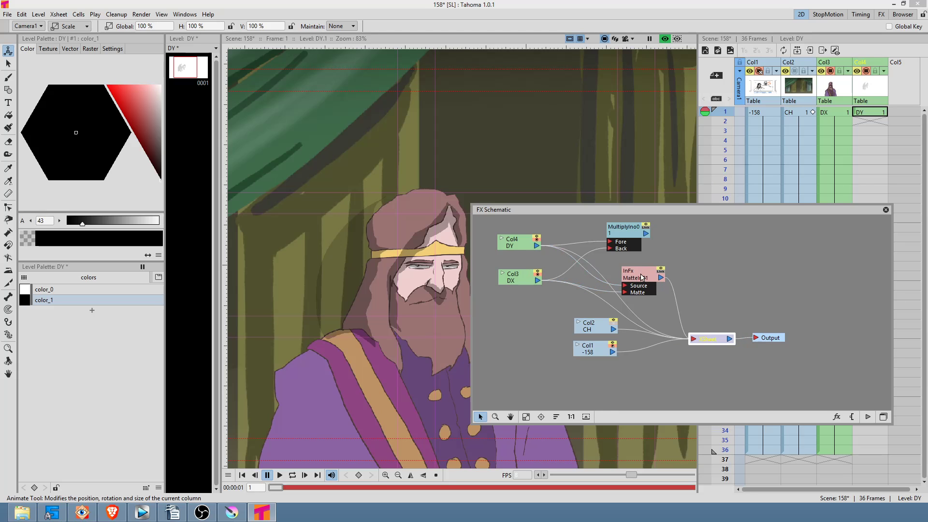
double_click(642, 277)
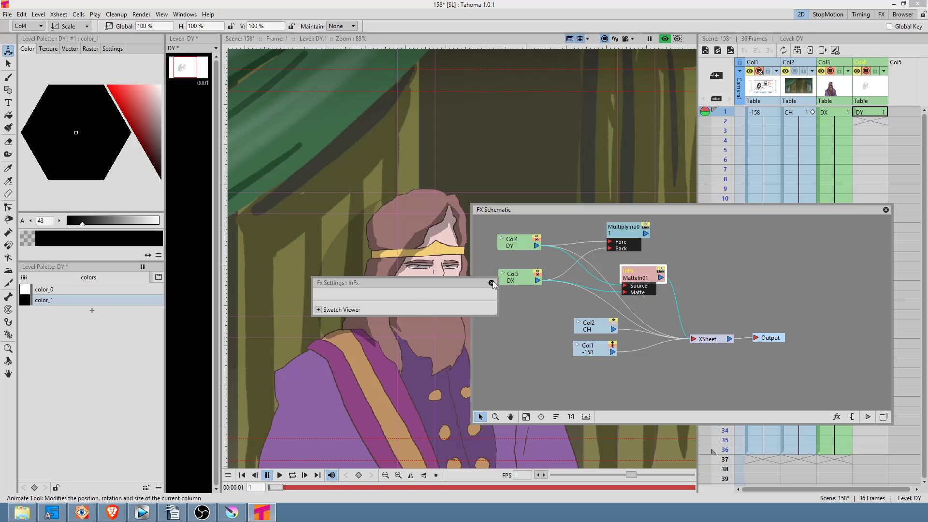
click(491, 282)
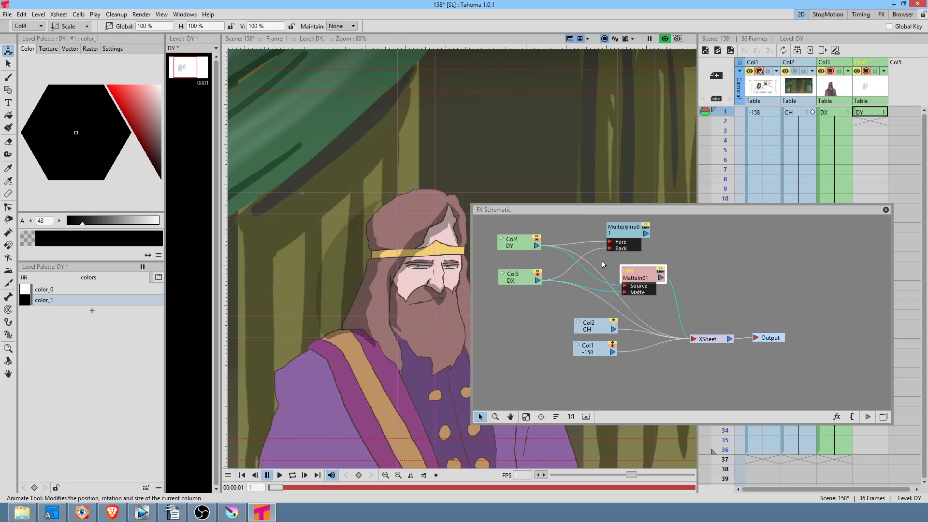
Step: Try replacing the Matte In effect with Matte Out, then undo the replacement
right_click(643, 273)
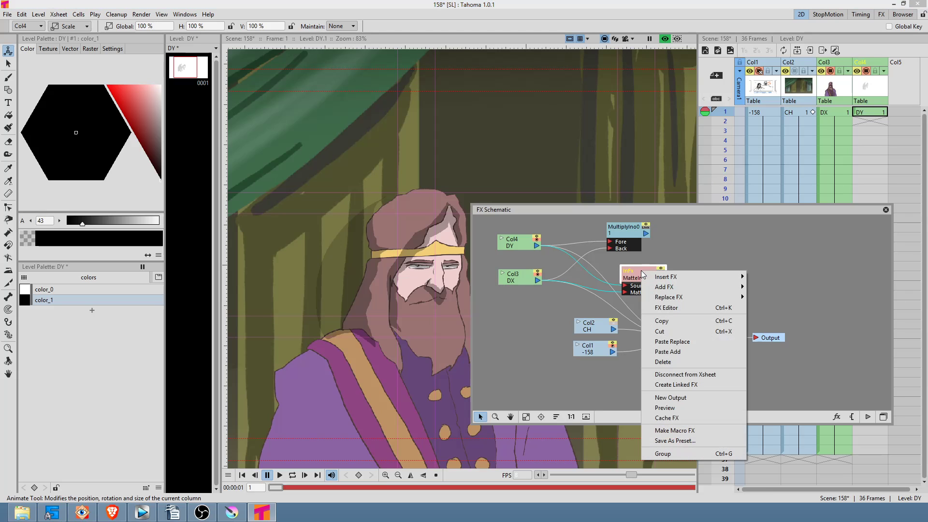
mouse_move(674, 298)
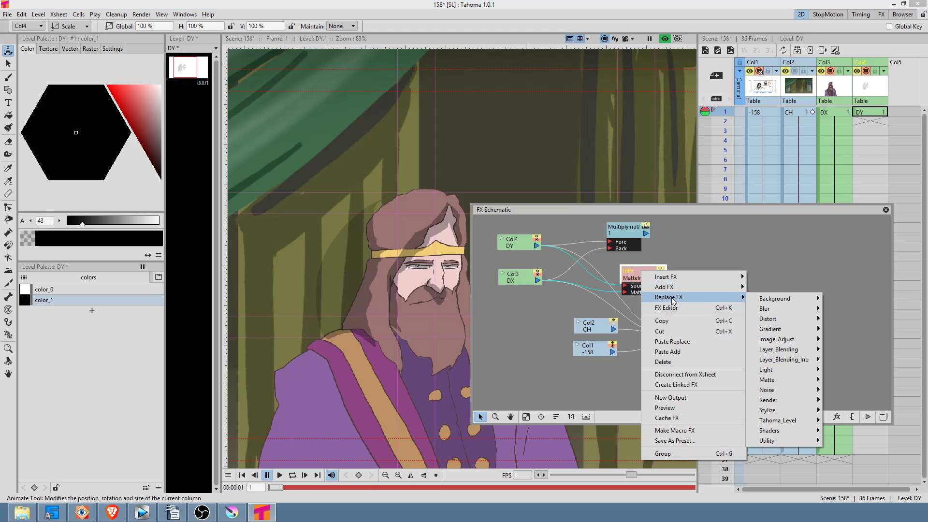
mouse_move(808, 381)
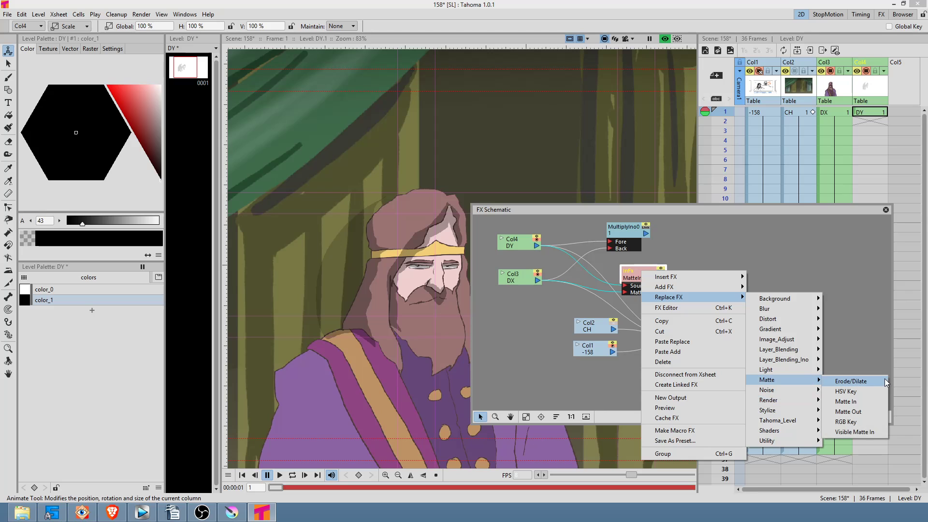
click(873, 411)
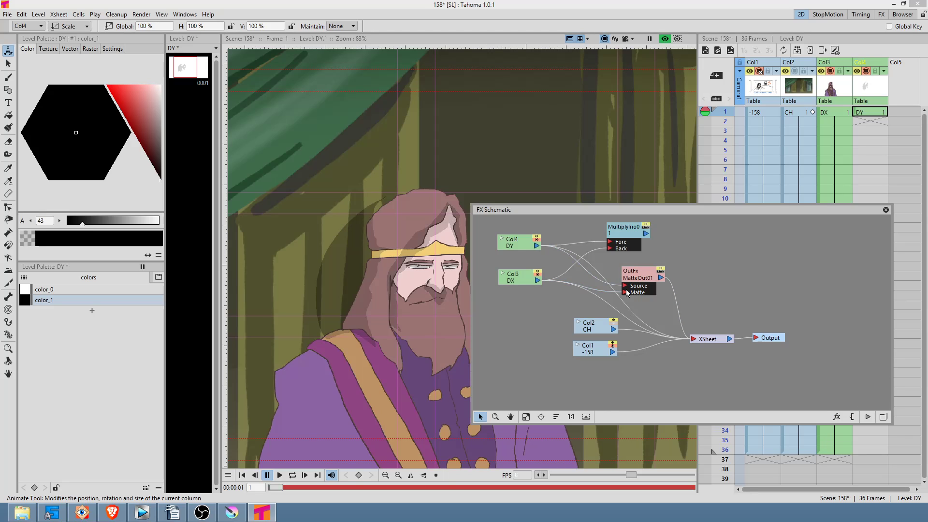
mouse_move(637, 278)
mouse_down()
mouse_move(653, 270)
mouse_move(642, 273)
mouse_up()
click(527, 287)
drag(527, 287, 526, 283)
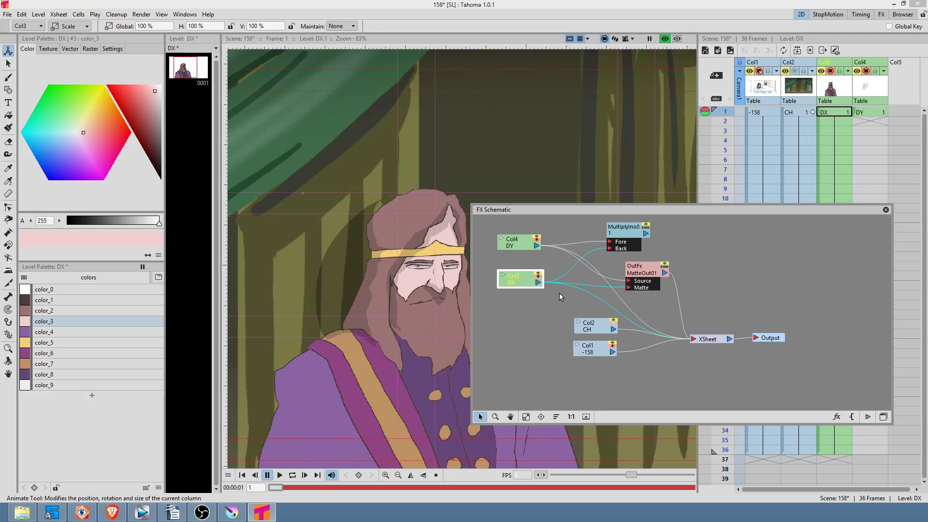
click(600, 297)
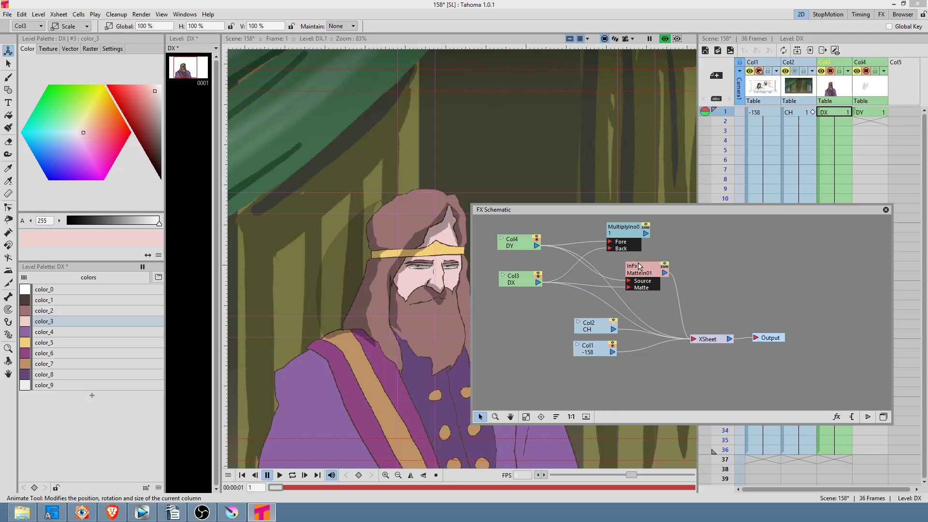
Step: Delete the direct links from Col3 and Col4 to the XSheet node
drag(637, 267, 650, 263)
click(588, 297)
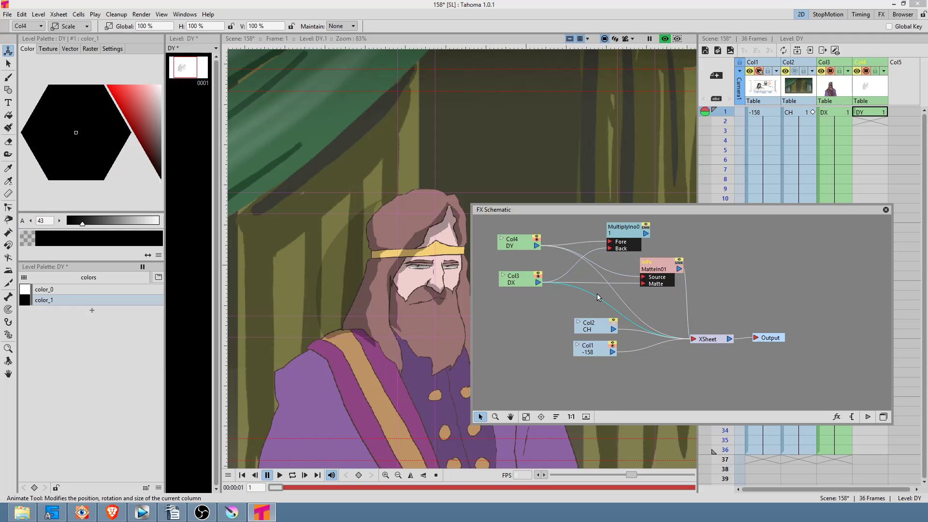
key(Delete)
click(619, 294)
key(Delete)
Step: Rearrange the Matte In, Col3 and Multiply Ino nodes so their connections are easy to follow
drag(641, 274, 631, 292)
mouse_move(530, 278)
mouse_down()
mouse_move(529, 292)
mouse_move(535, 285)
mouse_up()
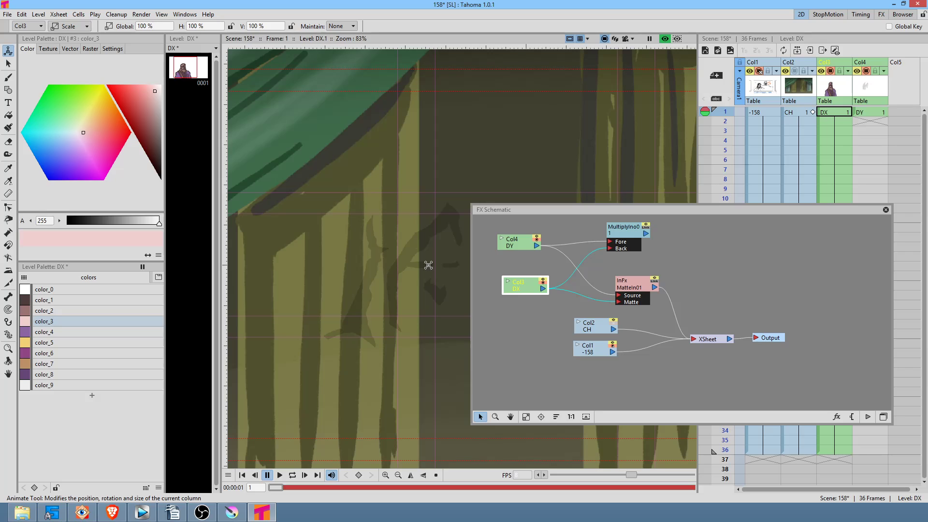
drag(625, 287, 625, 269)
drag(618, 236, 621, 233)
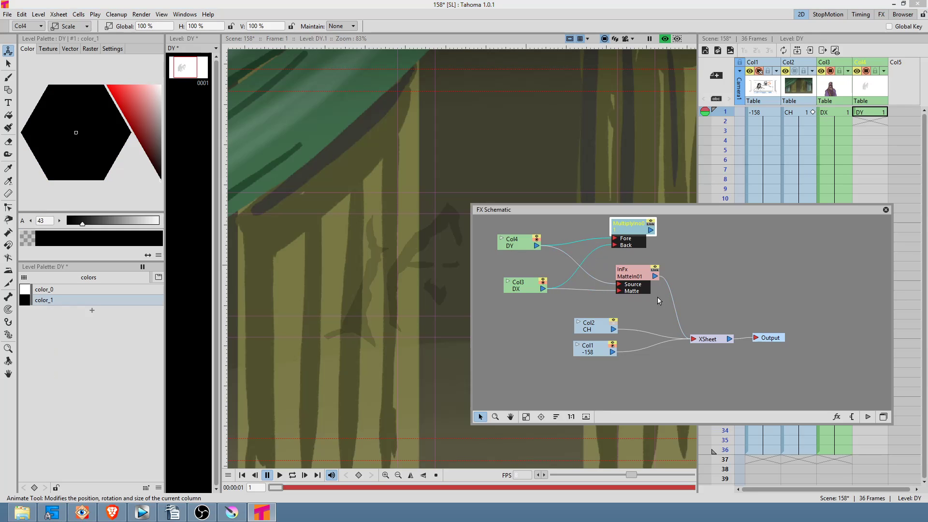
drag(636, 275, 635, 278)
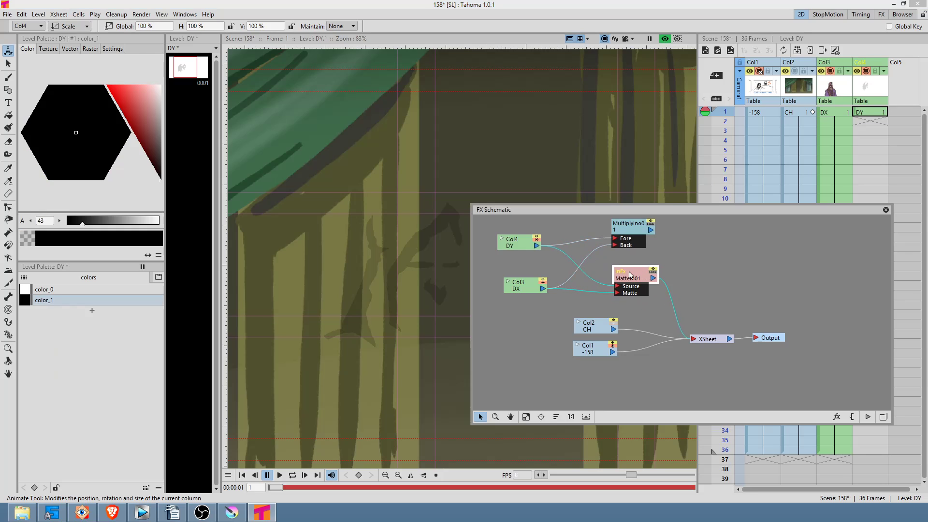
drag(629, 279, 625, 273)
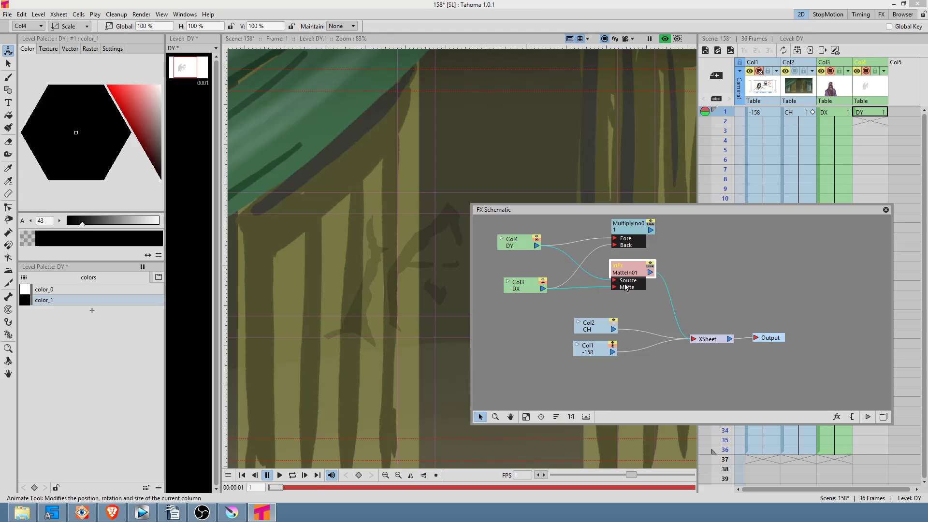
Step: Reposition the Col3 node slightly and connect it directly to XSheet alongside the Matte In link
drag(536, 291, 532, 295)
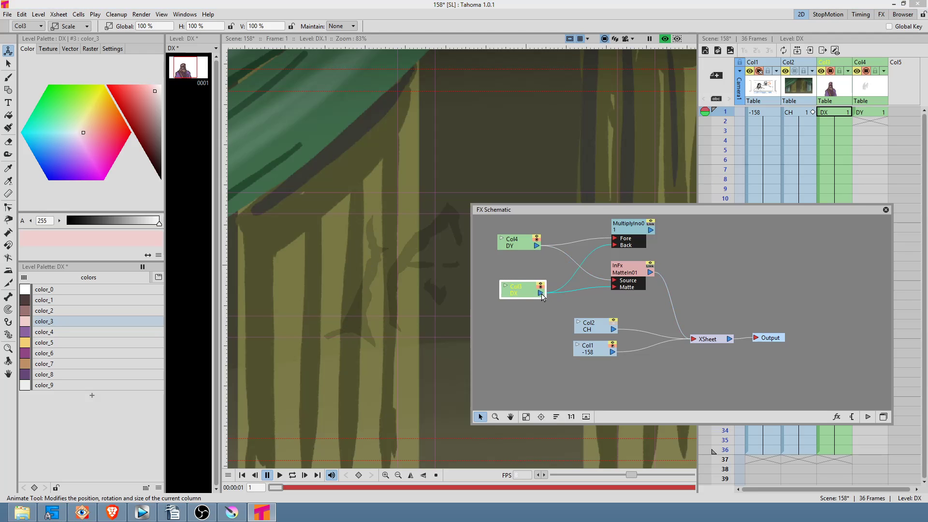
drag(665, 318, 694, 339)
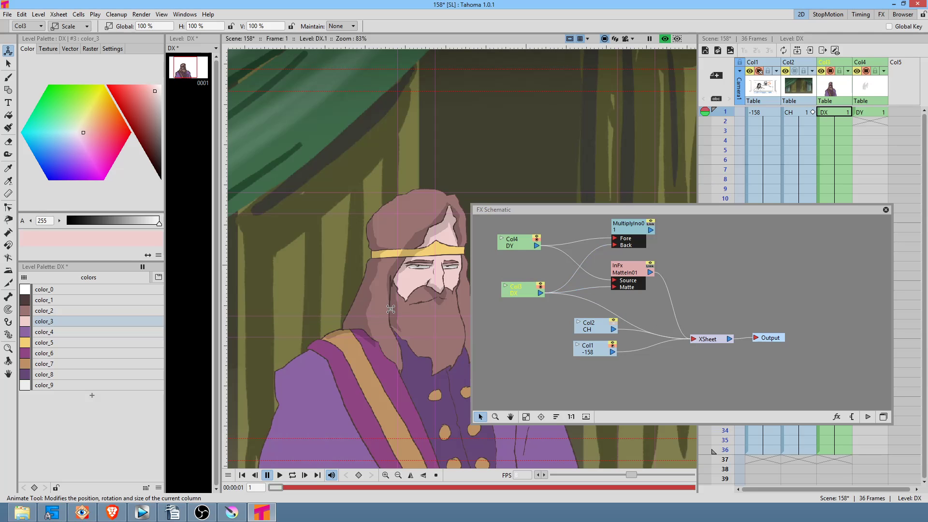
Step: Shift the Matte In and Col3 nodes slightly in the FX schematic so their Source and Matte links can be told apart
click(627, 271)
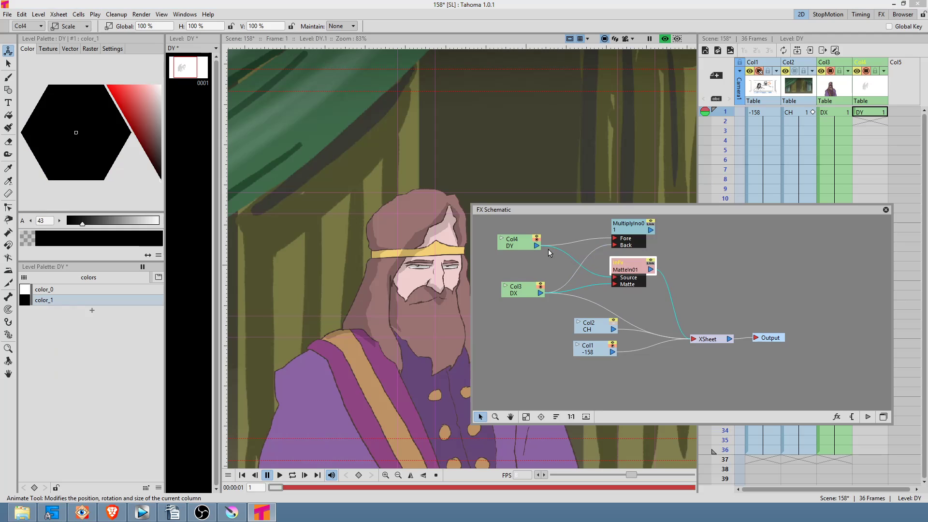
mouse_move(629, 268)
mouse_down()
mouse_move(629, 279)
mouse_move(629, 269)
mouse_up()
mouse_move(516, 301)
mouse_down()
mouse_move(523, 274)
mouse_move(519, 297)
mouse_up()
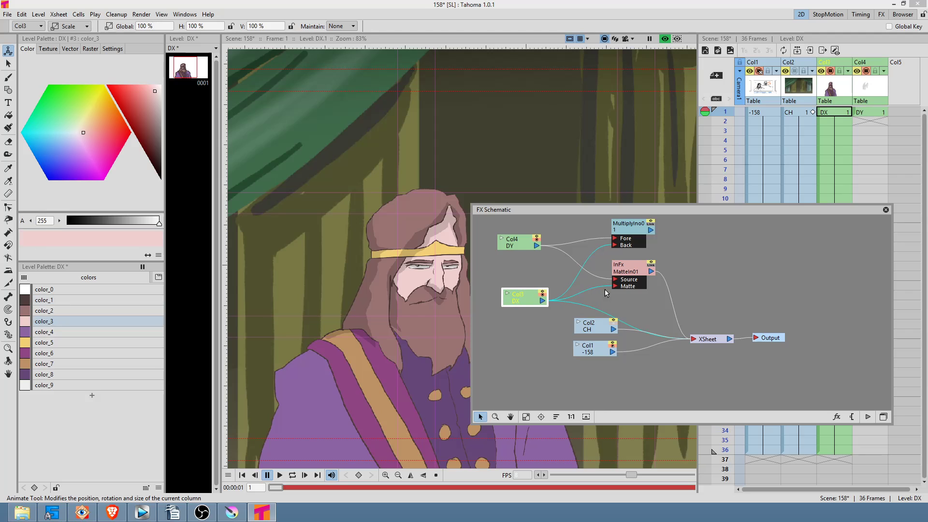
drag(628, 270, 624, 277)
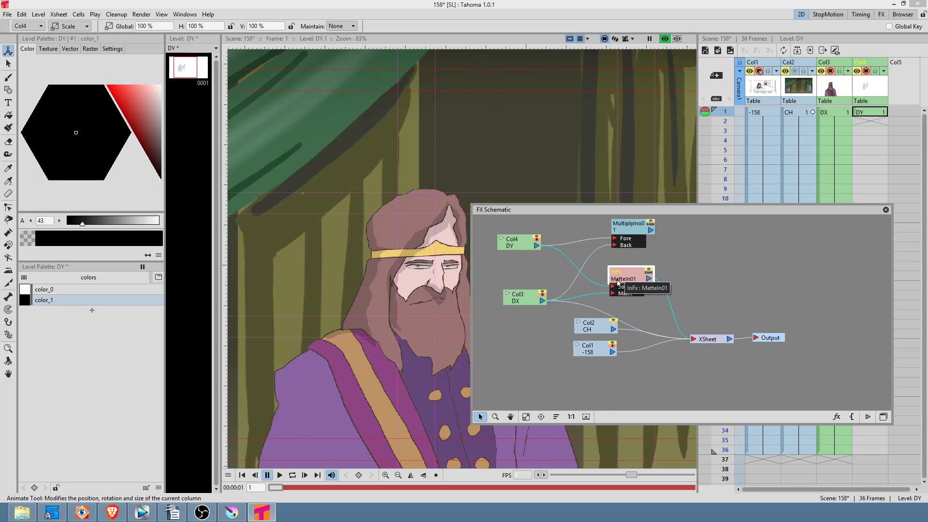
Step: Delete the Matte In effect and route Col3 and Col4 to XSheet only through Multiply Ino, removing the direct column links
drag(625, 273, 632, 273)
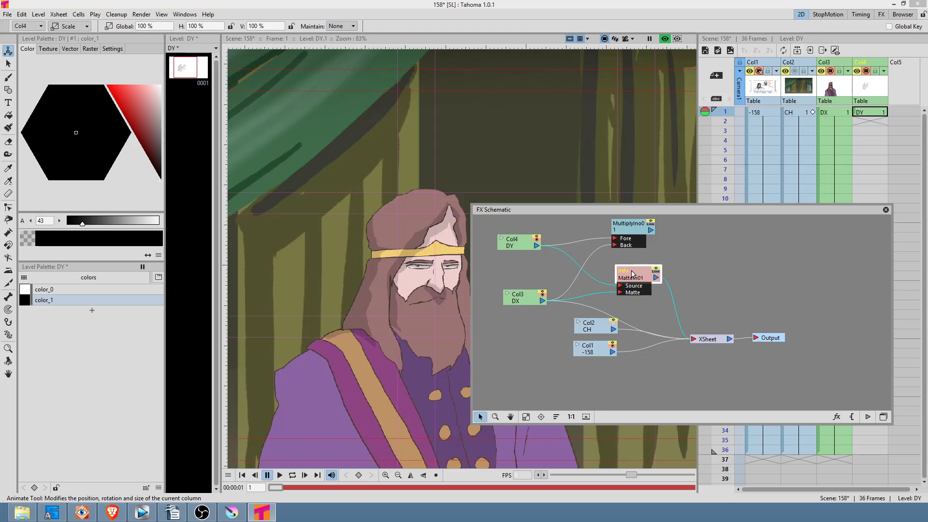
key(Delete)
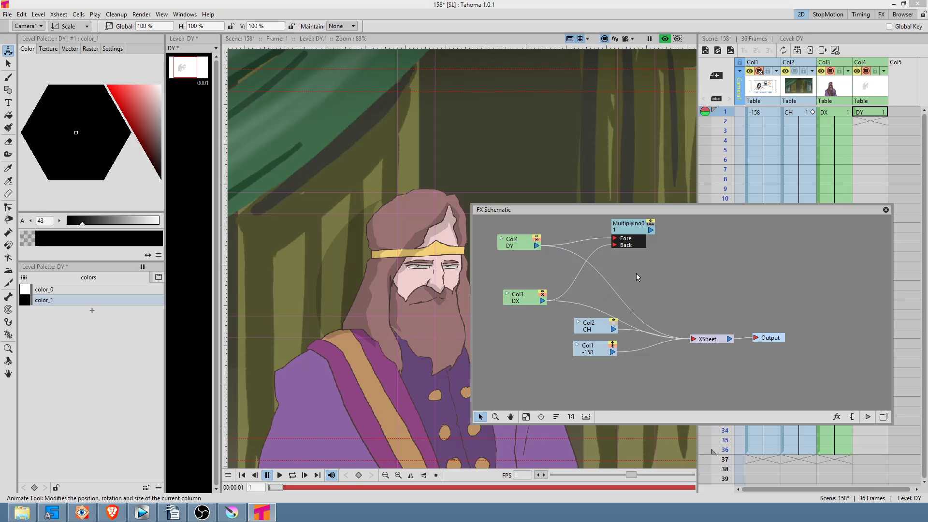
click(588, 301)
key(Delete)
drag(650, 230, 694, 340)
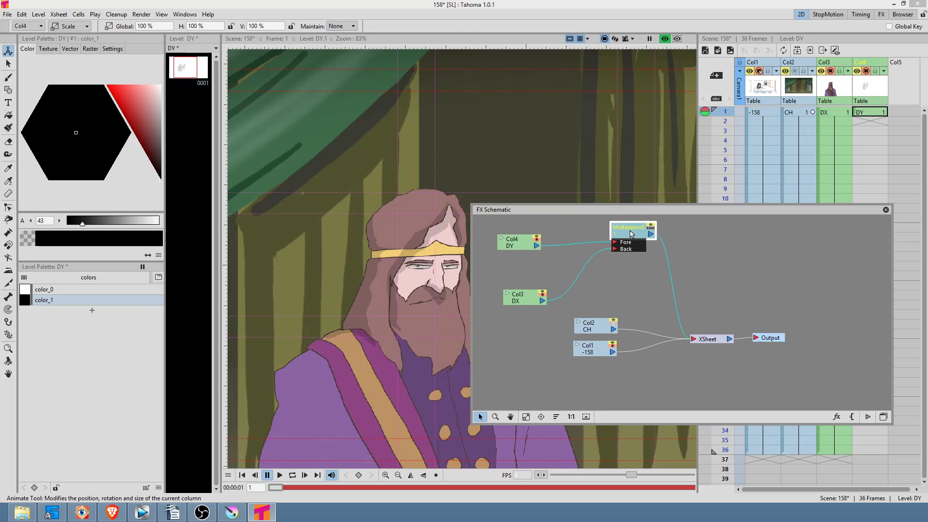
Step: Move the Multiply Ino node between the Col3 and Col4 nodes and XSheet, and try adjusting its opacity
drag(633, 229, 616, 276)
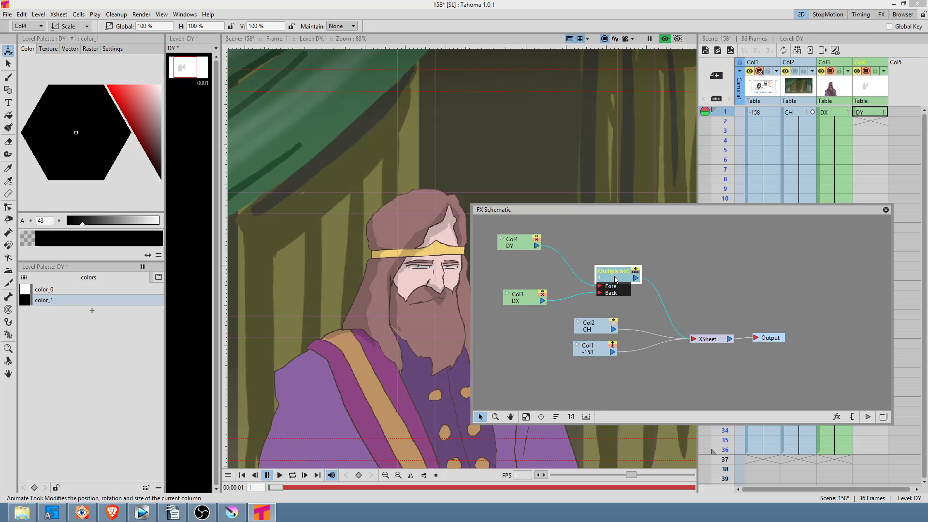
double_click(616, 278)
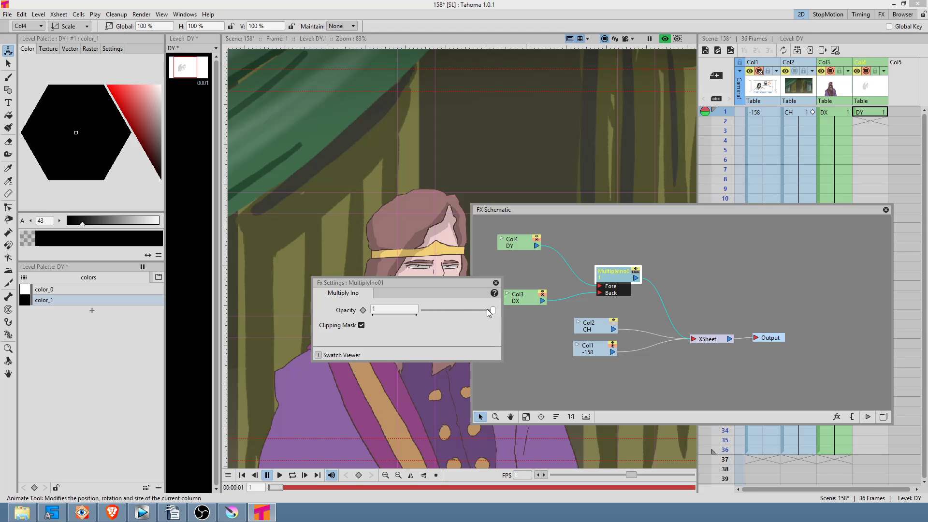
drag(494, 309, 522, 323)
click(496, 283)
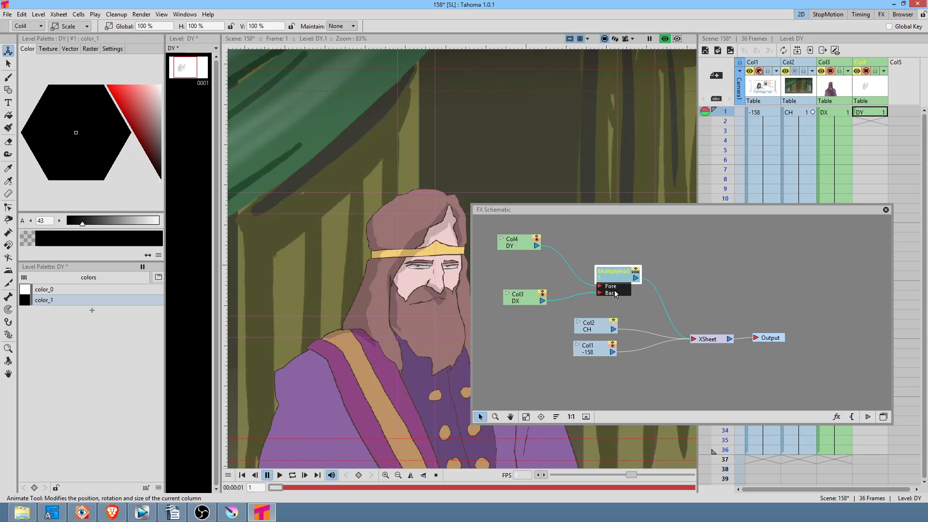
drag(616, 281, 615, 271)
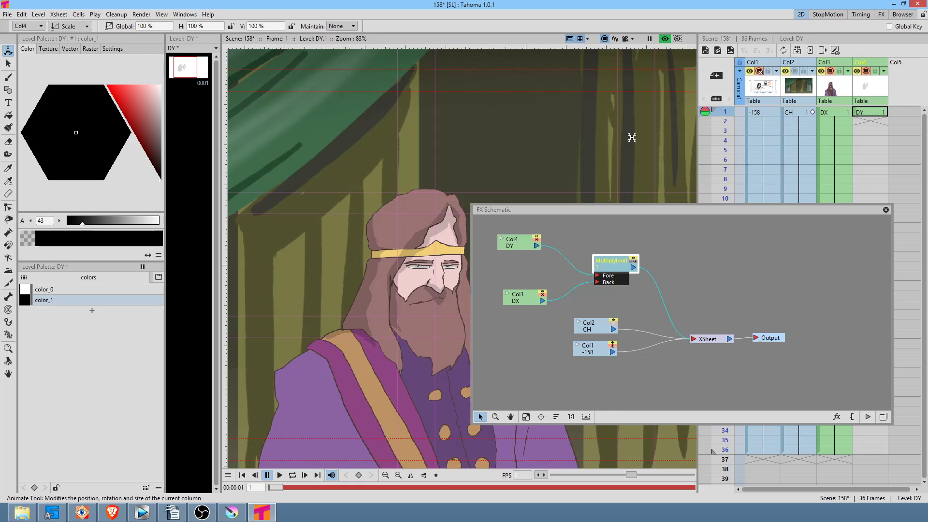
Step: Try making the DY shadow color opaque with alpha 255 and lowering the Multiply Ino opacity to 0.125 instead
click(869, 113)
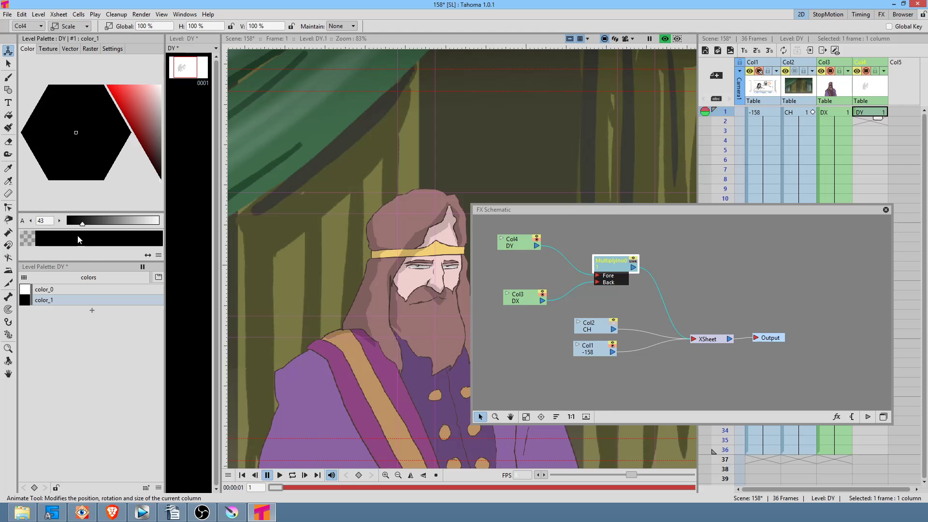
drag(84, 226, 159, 221)
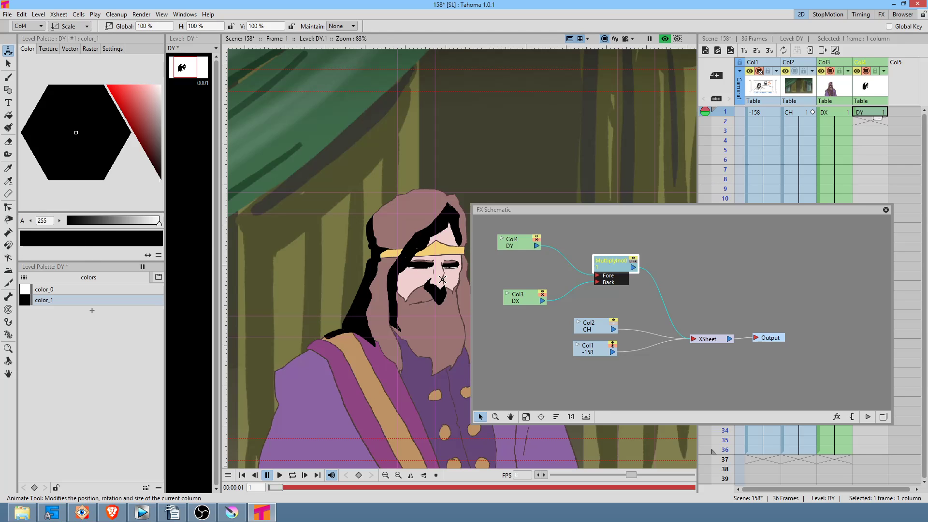
double_click(621, 270)
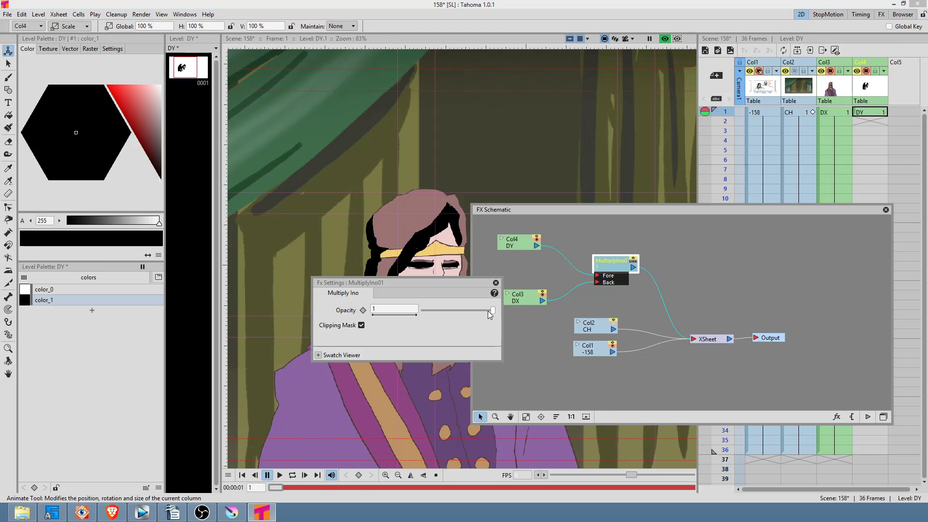
drag(495, 310, 434, 315)
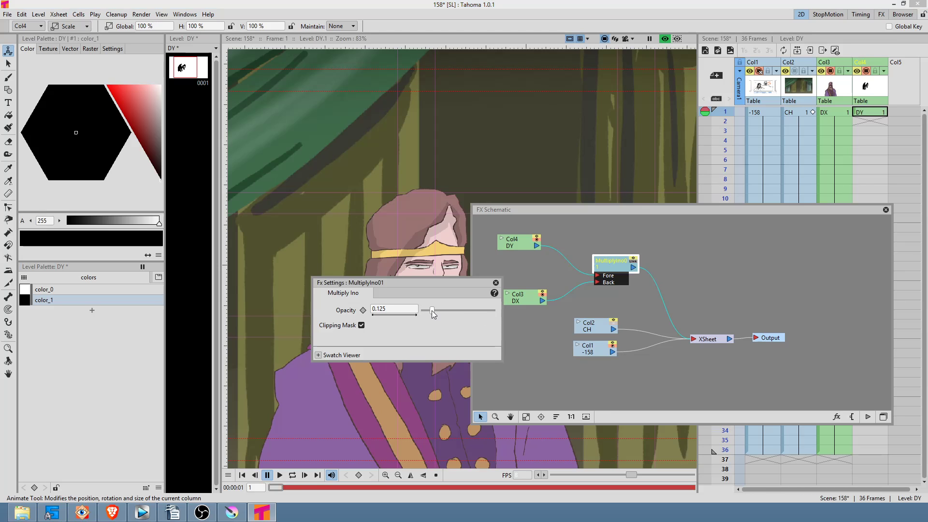
click(496, 282)
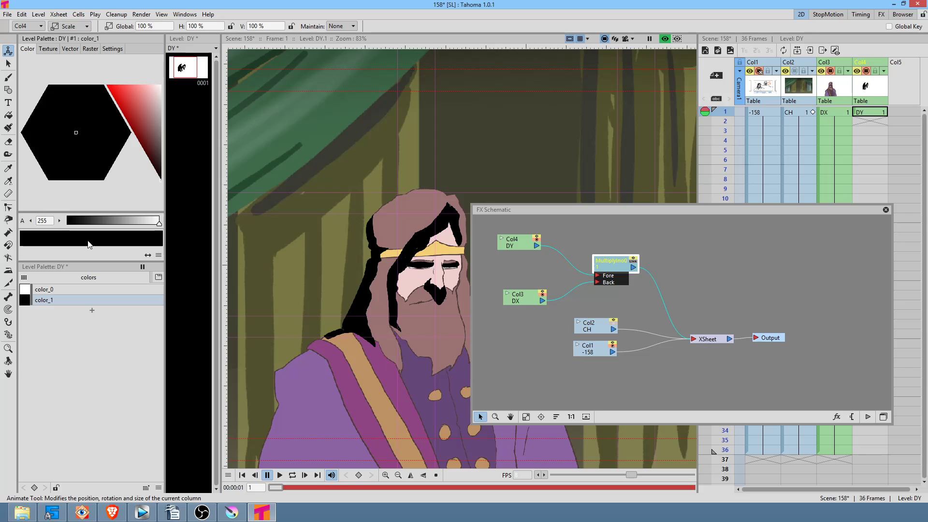
Step: Close the FX schematic and set the alpha of the DY level's color_1 to 47
click(886, 210)
drag(159, 222, 85, 222)
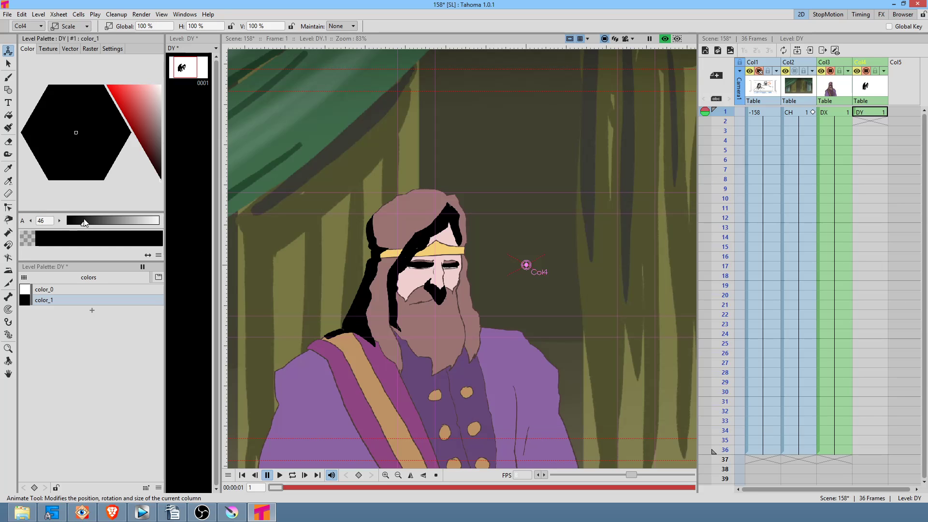
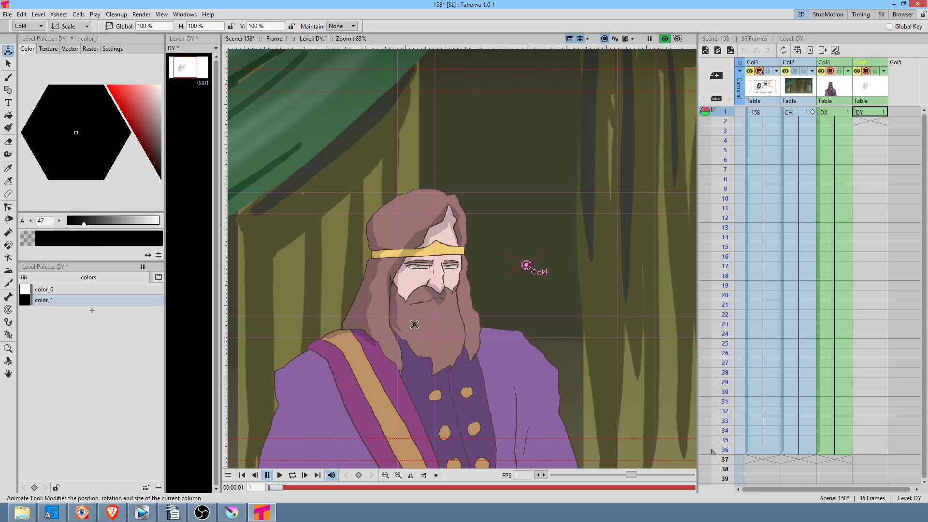
Step: Try outlining and filling a shadow beneath the beard on the DY level, with the preview turned off
key(b)
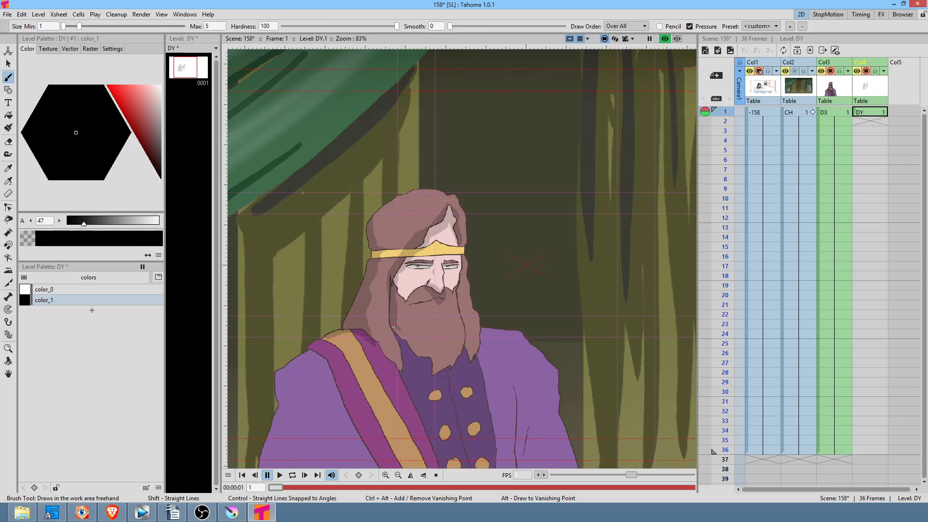
click(875, 113)
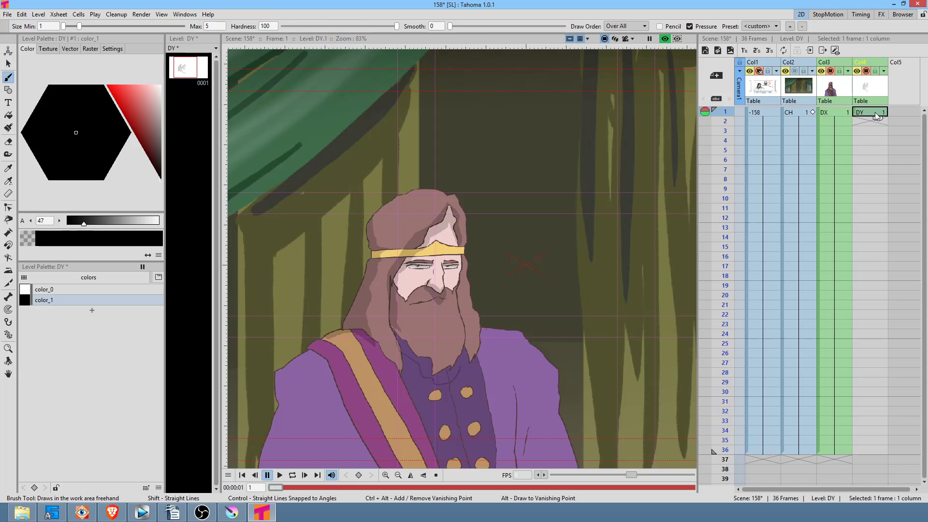
click(665, 39)
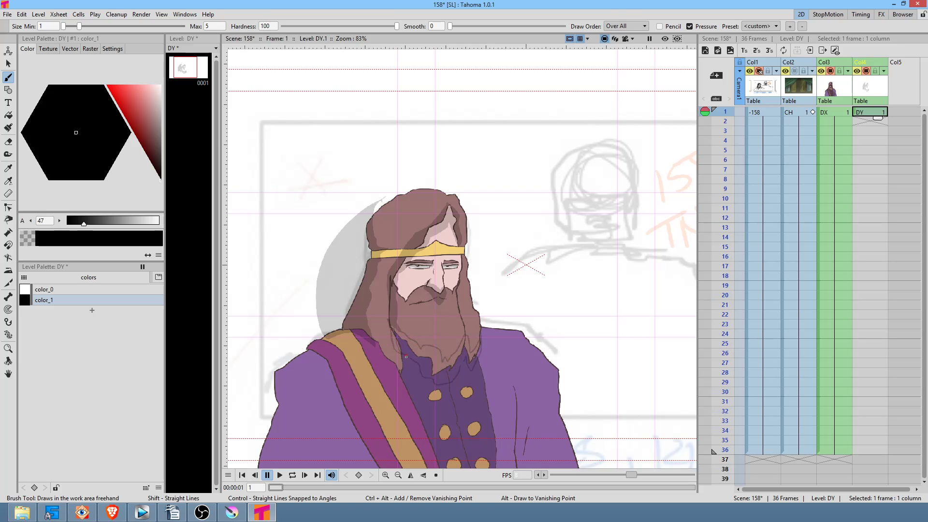
key(f)
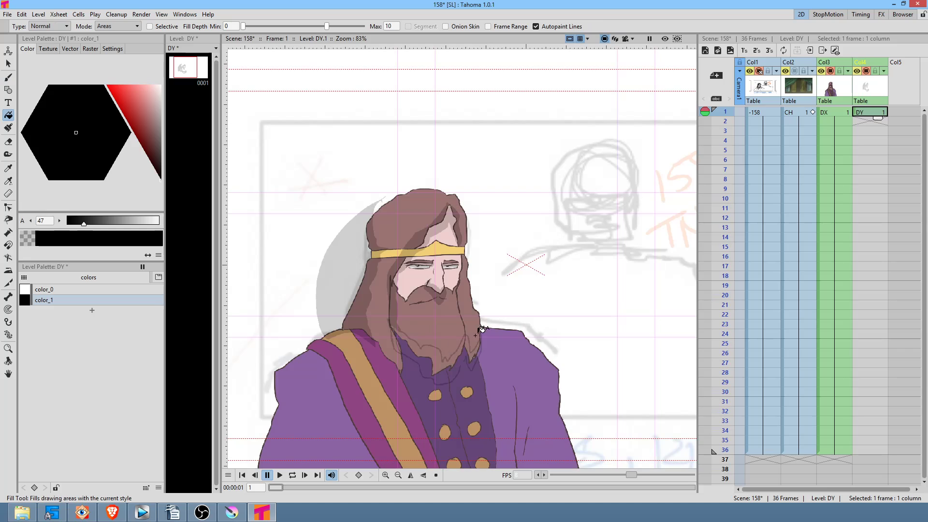
click(468, 336)
Step: Switch the DY shadow color to red with alpha 255, and outline and fill a shadow around the underside of the beard
key(b)
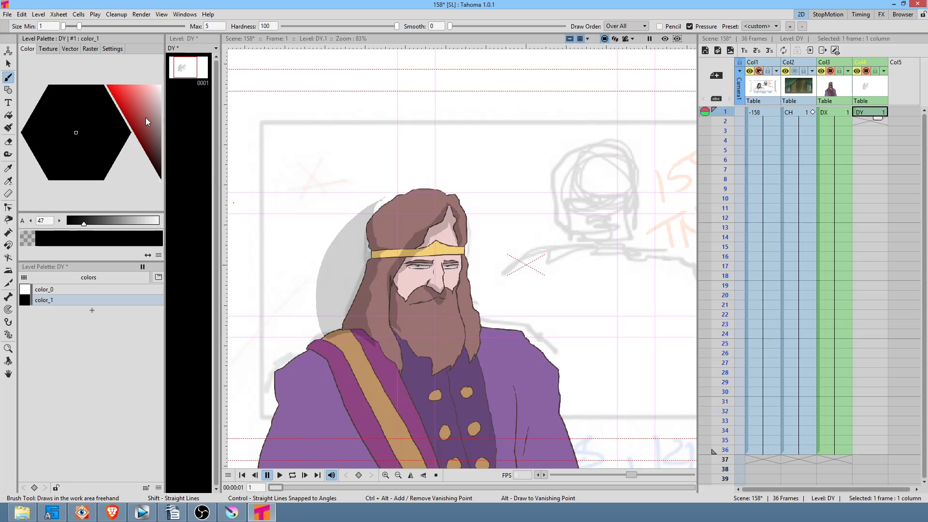
drag(152, 144, 91, 65)
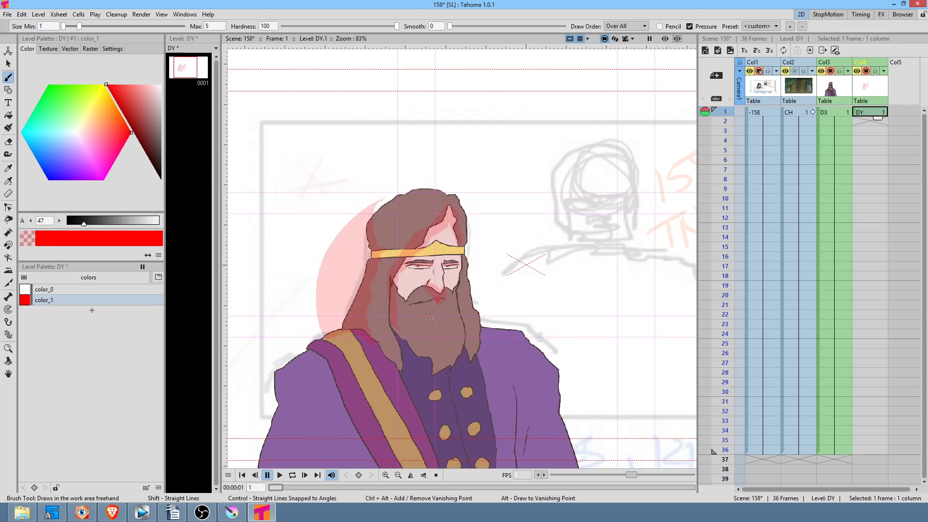
drag(94, 222, 160, 221)
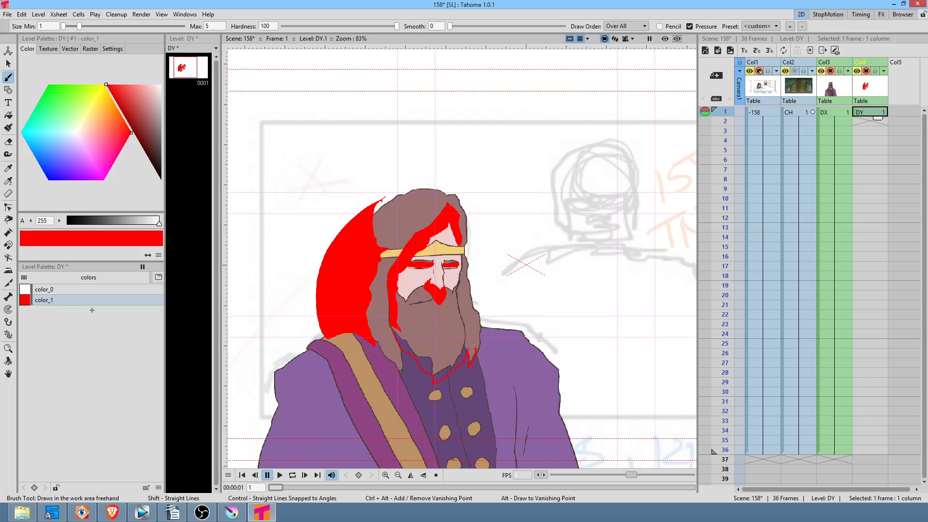
drag(462, 314, 454, 352)
key(f)
click(428, 355)
Step: Outline and fill a narrow jagged shadow along the fold lines of the sleeve on the side without the sash
drag(536, 363, 526, 232)
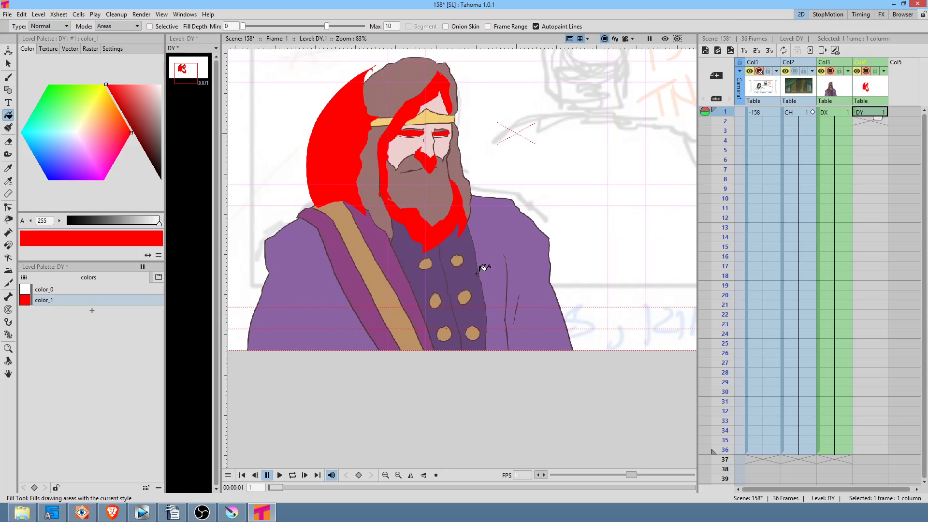
key(b)
mouse_move(501, 314)
mouse_down()
mouse_move(513, 272)
mouse_move(517, 331)
mouse_up()
key(f)
click(522, 334)
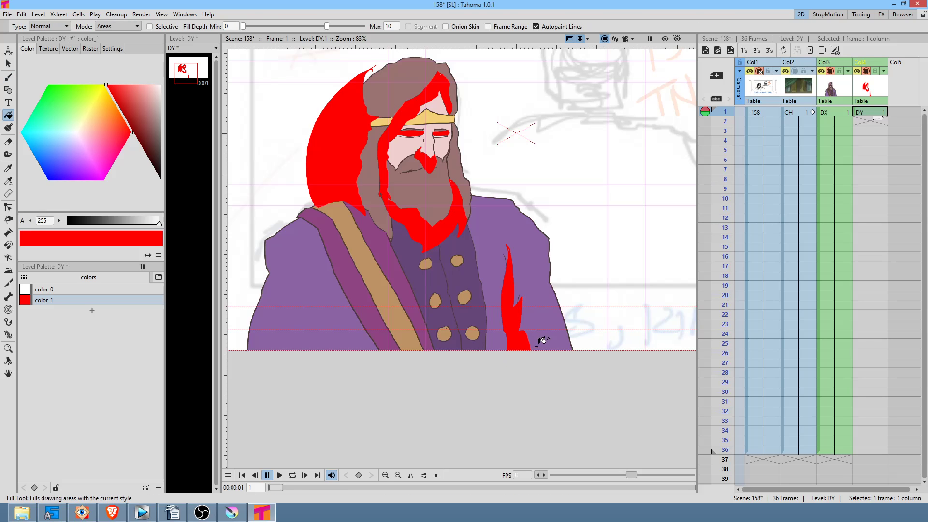
Step: Draw and fill a zigzag-edged shadow along the outer edge of the sleeve on the sash side, overlapping the silhouette
key(b)
mouse_move(276, 330)
mouse_down()
mouse_move(295, 255)
mouse_move(274, 220)
mouse_move(242, 350)
mouse_up()
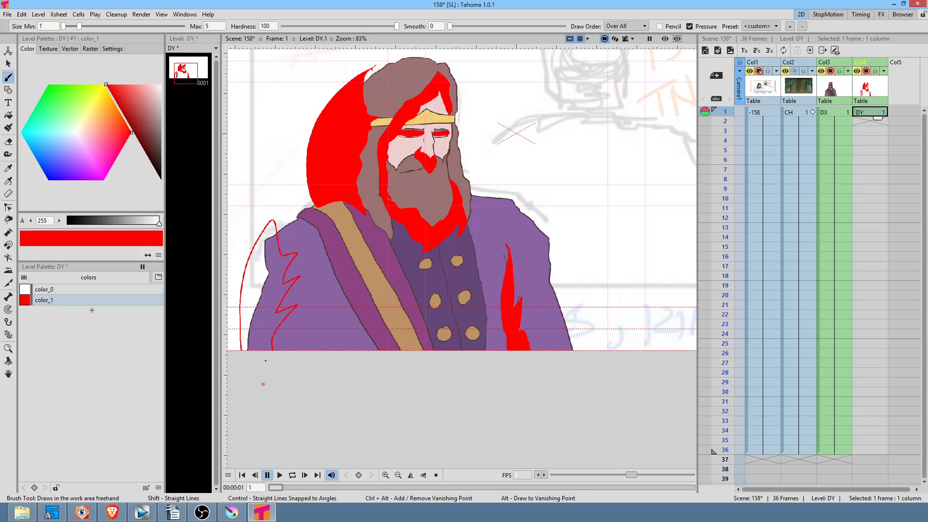
key(f)
click(274, 307)
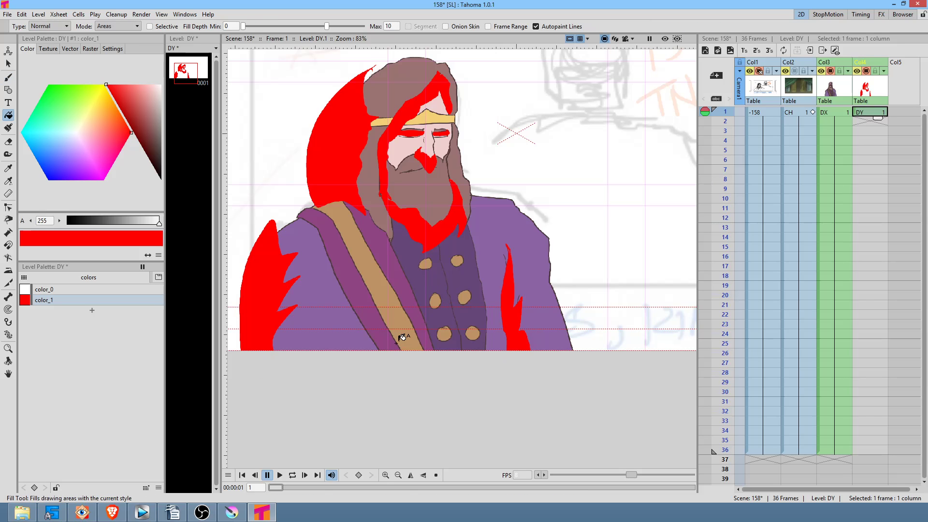
Step: Add a thin wedge-shaped shadow on the purple robe beside the sash, reaching down to the frame's lower edge
key(b)
mouse_move(334, 349)
mouse_down()
mouse_move(329, 288)
mouse_move(350, 349)
mouse_up()
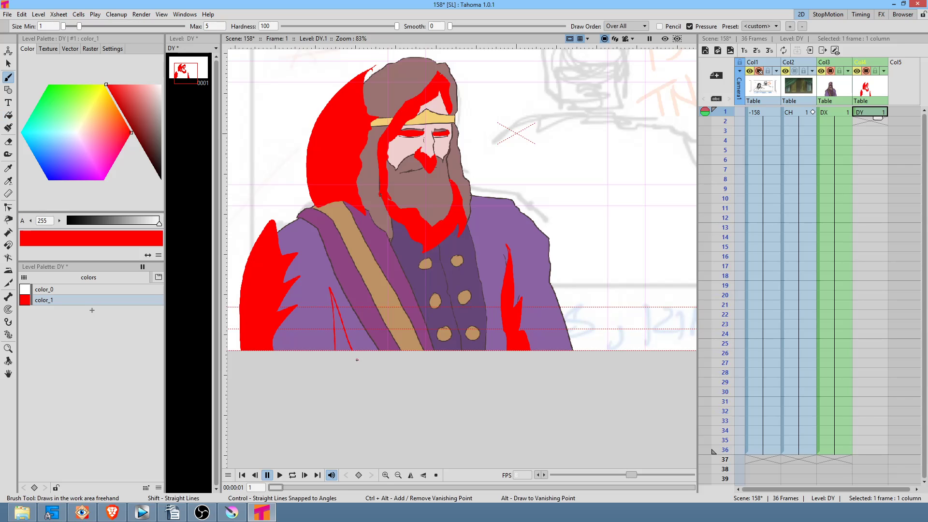
key(f)
Step: Set the shadow color back to black with alpha 39, check it in preview and save the scene
mouse_move(152, 103)
mouse_down()
mouse_move(175, 228)
mouse_move(60, 248)
mouse_move(80, 242)
mouse_up()
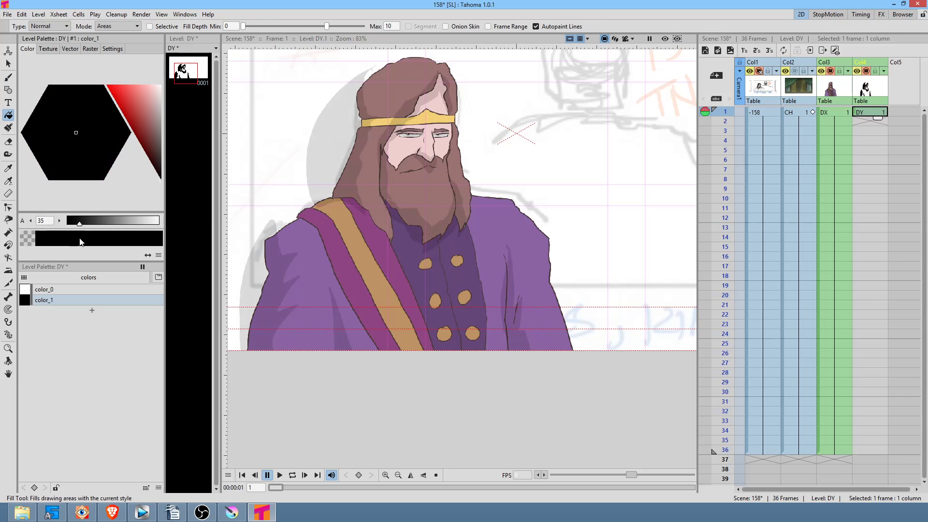
click(665, 38)
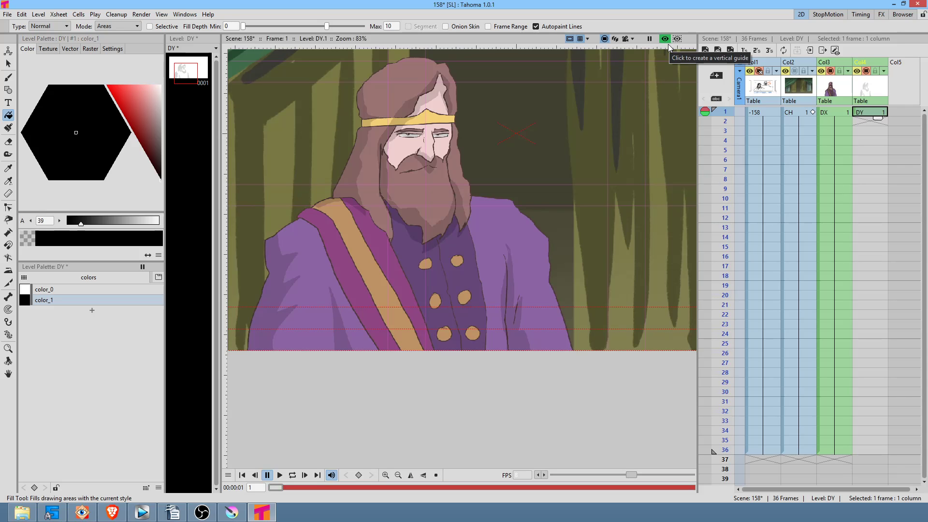
click(665, 38)
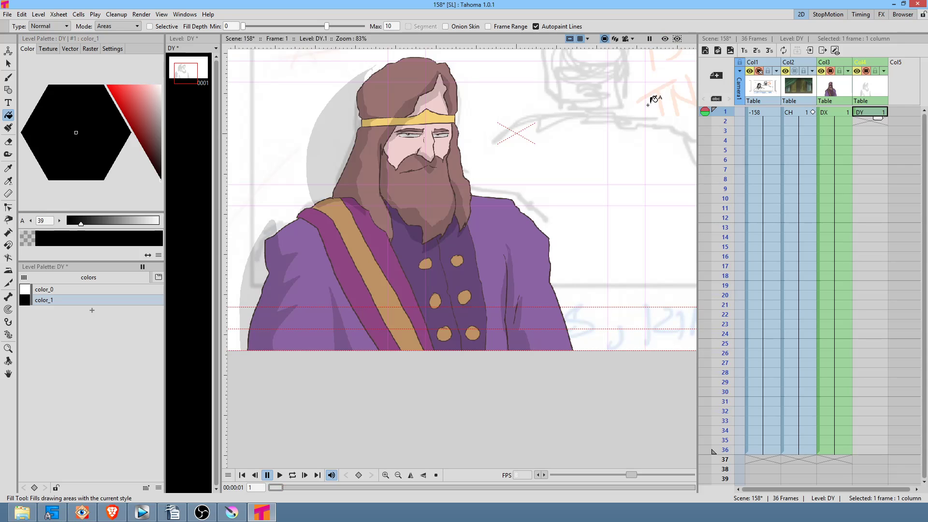
key(ctrl+s)
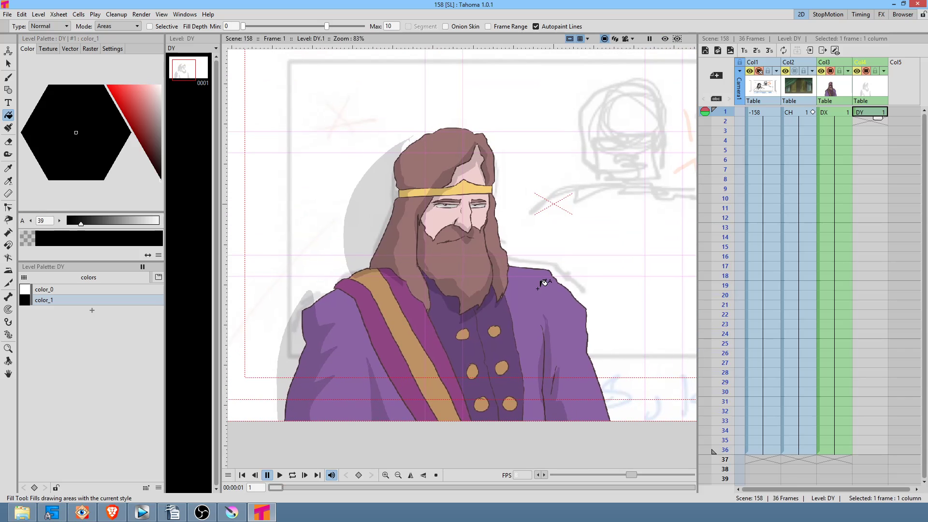
Step: Extend the DY shadow drawing's exposure to frame 36 and select the DX drawing at frame 1
drag(878, 118, 872, 450)
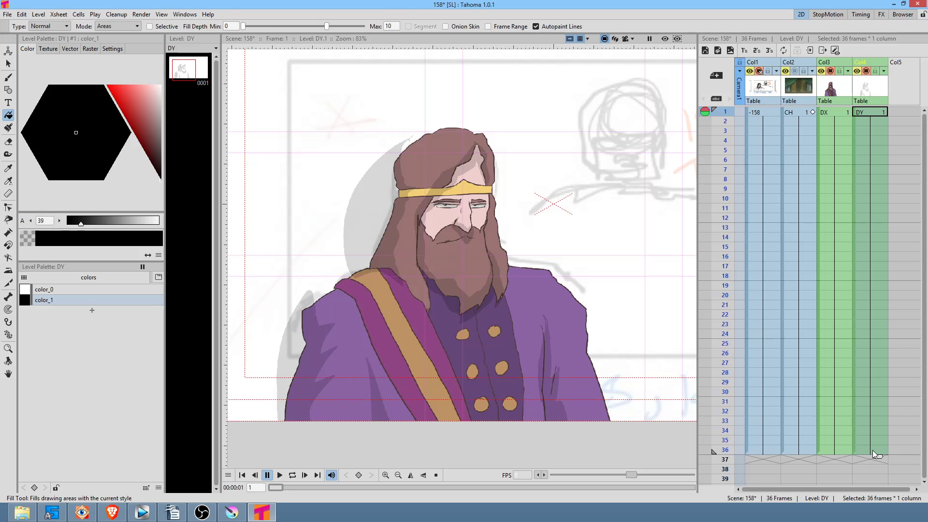
click(842, 113)
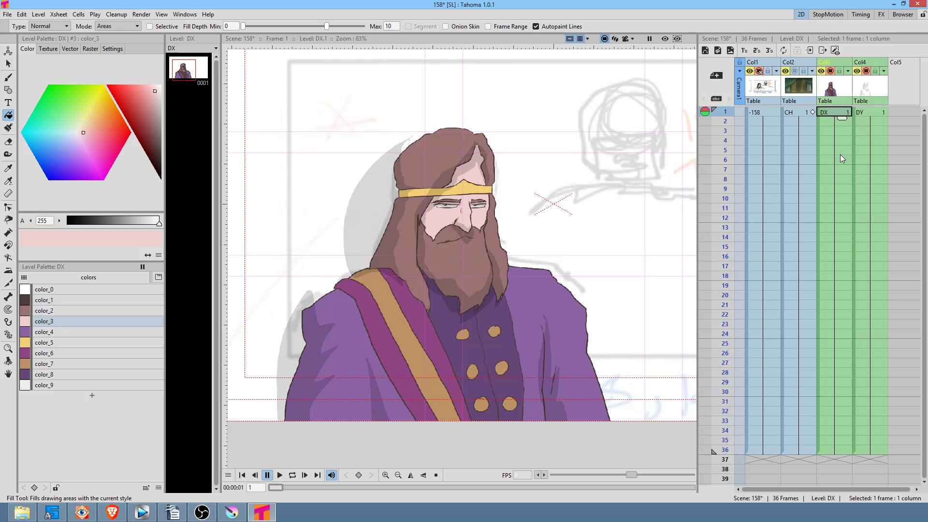
Step: Create a Plastic mesh for the bearded character with 24.48276 px edges and extend its exposure through frame 36
key(x)
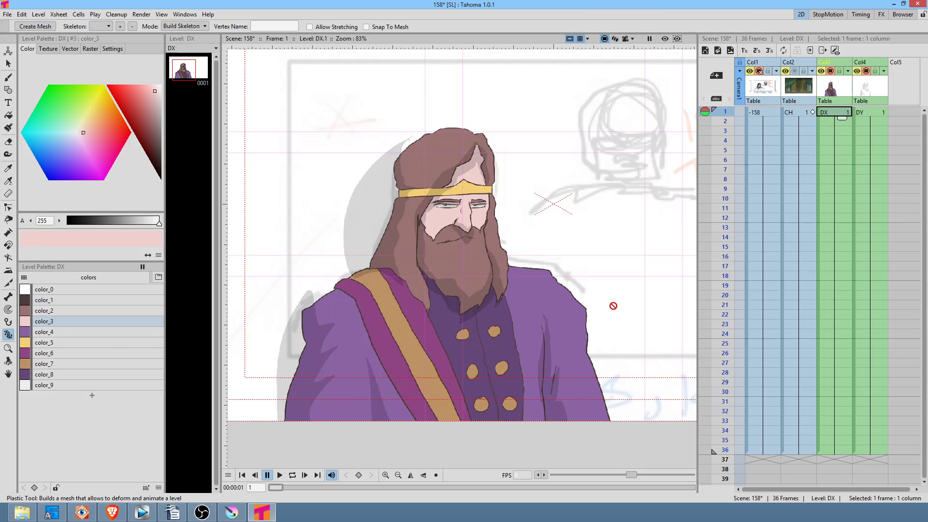
click(51, 27)
mouse_move(459, 95)
mouse_down()
mouse_move(492, 95)
mouse_move(460, 95)
mouse_up()
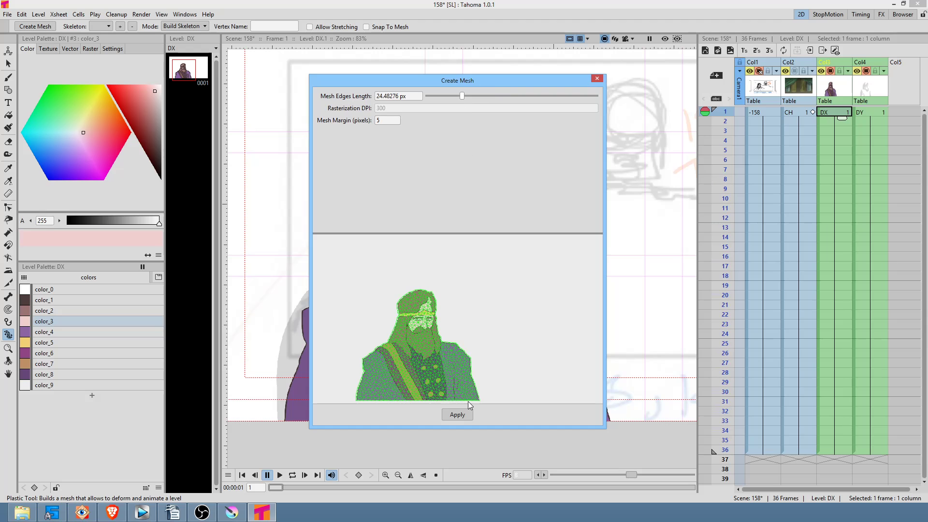
click(463, 414)
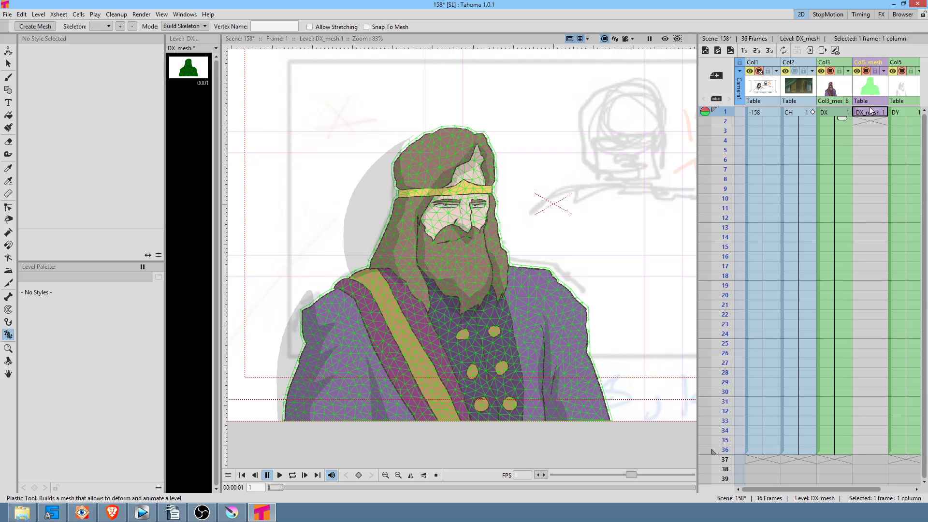
drag(876, 139, 869, 458)
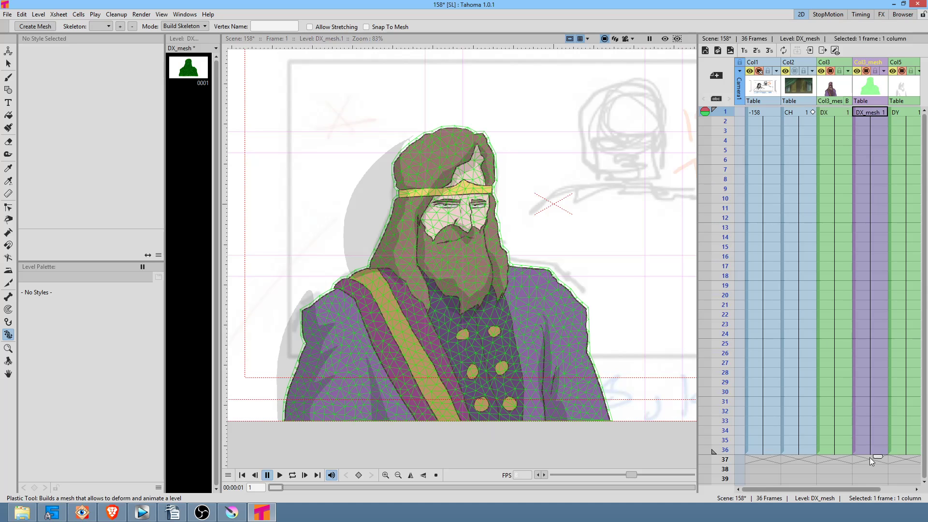
Step: Build the skeleton's spine from a root at the torso's lower edge through the chest and beard, aligning the beard and mouth vertices
click(493, 426)
click(487, 356)
click(474, 317)
click(450, 278)
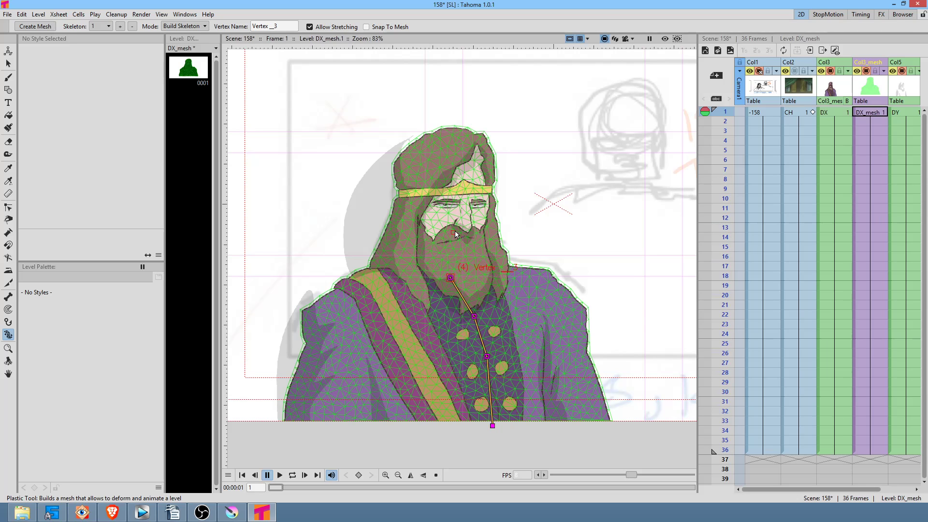
click(457, 231)
drag(459, 231, 468, 235)
mouse_move(450, 278)
mouse_down()
mouse_move(476, 282)
mouse_move(468, 276)
mouse_up()
mouse_move(468, 235)
mouse_down()
mouse_move(473, 243)
mouse_move(467, 237)
mouse_up()
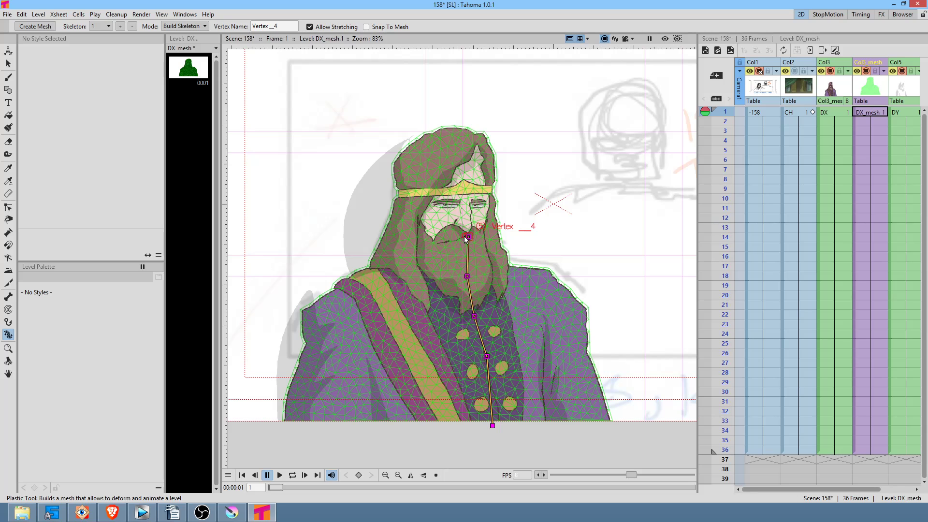
mouse_move(471, 239)
mouse_down()
mouse_move(488, 245)
mouse_move(469, 238)
mouse_up()
Step: Extend the central bone chain from the mouth through the nose, brow and forehead to the crown of the head
click(468, 224)
click(467, 202)
click(470, 169)
click(452, 146)
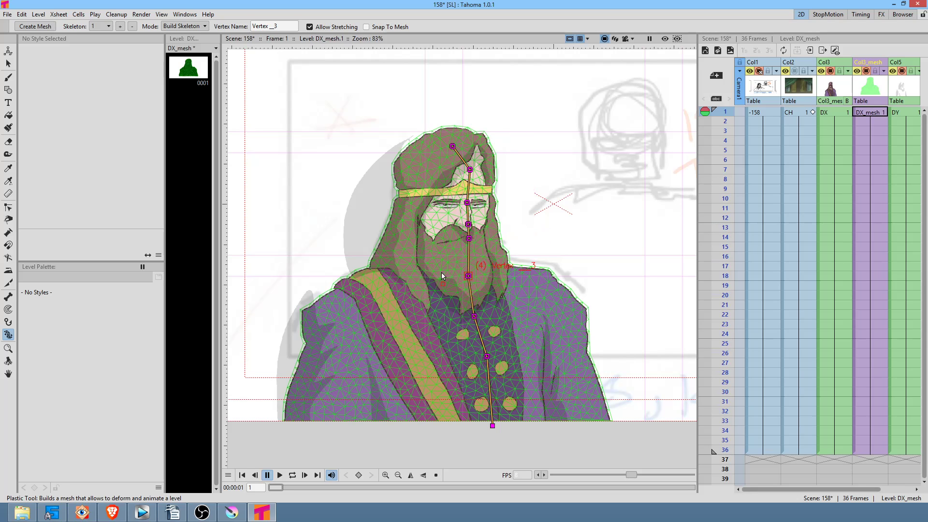
Step: Branch a nine-vertex bone chain from the lower beard vertex across the sash-side shoulder and down that sleeve
click(432, 264)
click(400, 254)
click(381, 275)
click(356, 285)
click(327, 305)
click(311, 321)
click(316, 351)
click(302, 374)
click(297, 410)
Step: Branch a seven-vertex bone chain from the lower beard vertex over the opposite shoulder and down its sleeve
click(468, 276)
click(498, 272)
click(533, 275)
click(554, 286)
click(574, 310)
click(579, 341)
click(588, 383)
click(595, 411)
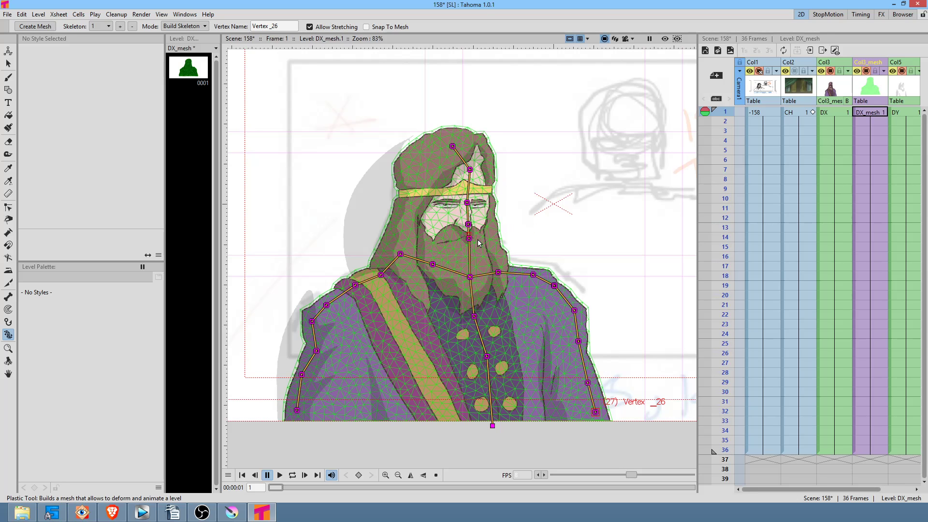
drag(459, 249, 431, 263)
click(431, 263)
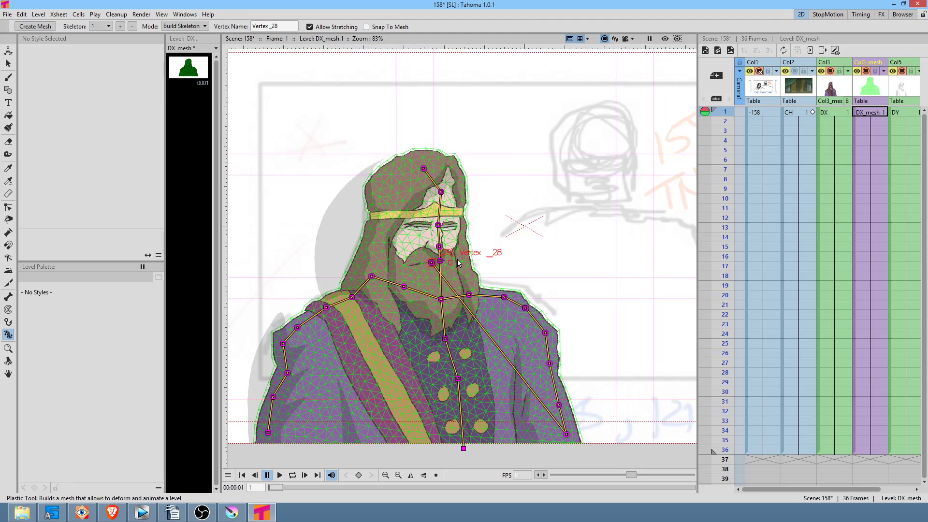
click(487, 244)
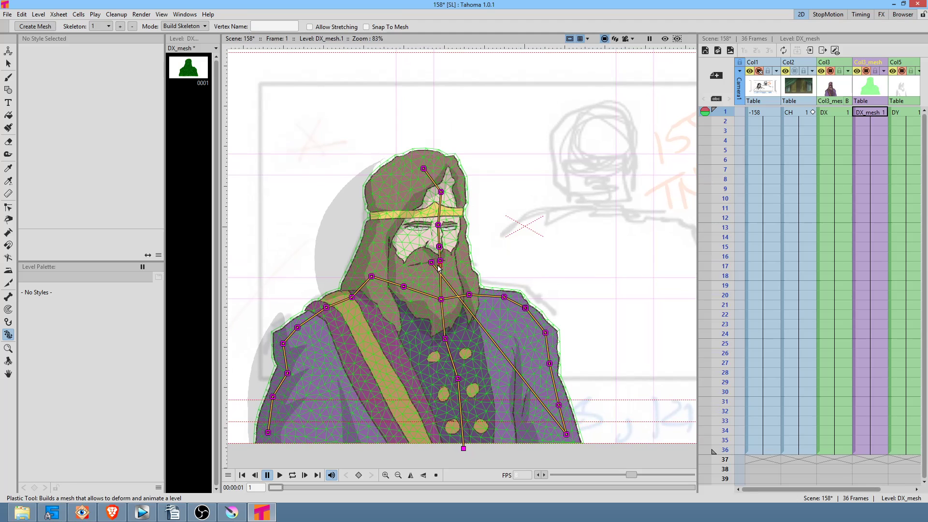
key(ctrl+z)
Step: Branch bones from the central mouth vertex along the lip line, three vertices toward the sash-side corner and two toward the other
key(shift+space)
drag(434, 283, 471, 240)
click(872, 112)
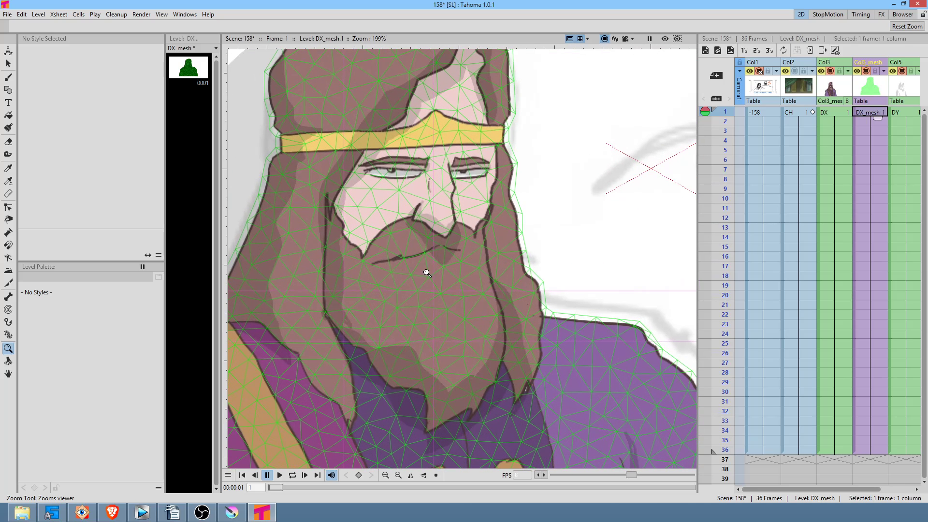
key(x)
click(449, 251)
click(423, 258)
click(392, 263)
click(384, 253)
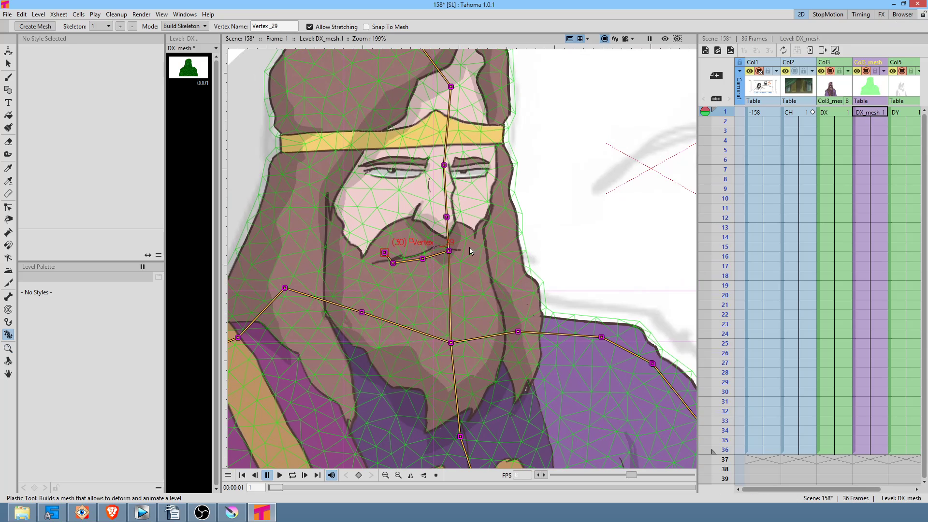
click(449, 251)
click(463, 254)
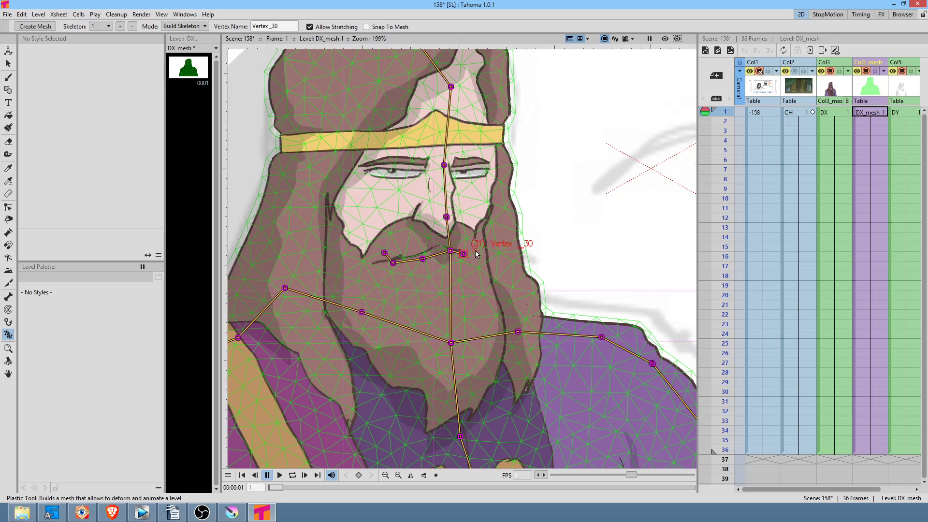
click(475, 249)
Step: Branch bones from the nose vertex under both eyes, with four vertices below the sash-side eye and three below the other
click(447, 217)
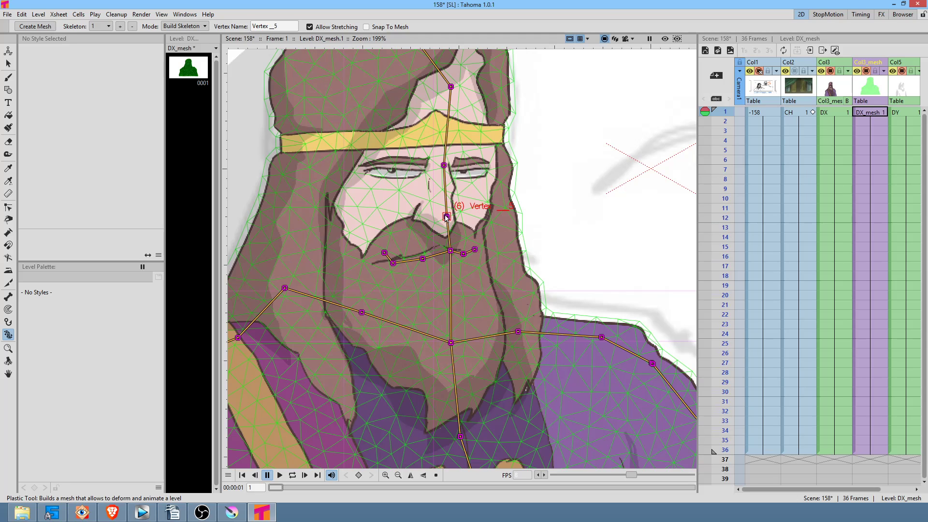
click(426, 181)
click(399, 189)
click(375, 186)
click(364, 179)
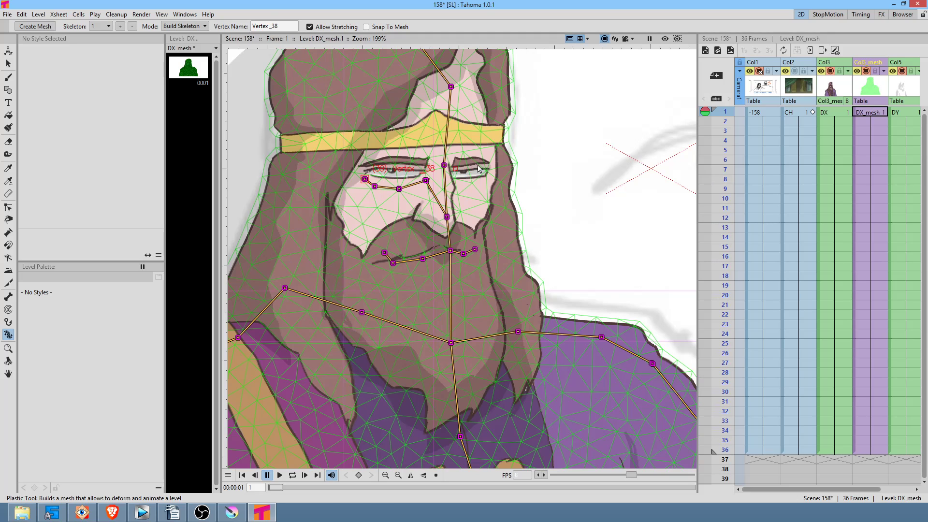
click(448, 216)
click(461, 185)
click(474, 184)
click(487, 182)
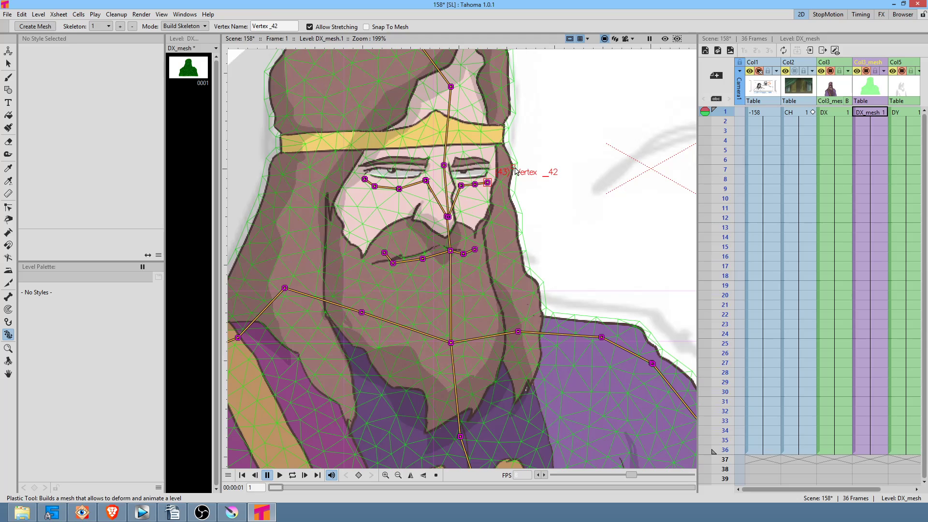
Step: Branch bones from the vertex between the eyes along both eyebrows, five vertices on the sash-side brow and four on the other
click(444, 165)
click(431, 160)
click(411, 162)
click(398, 162)
click(383, 162)
click(368, 163)
click(445, 166)
click(456, 164)
click(469, 163)
click(481, 162)
click(489, 162)
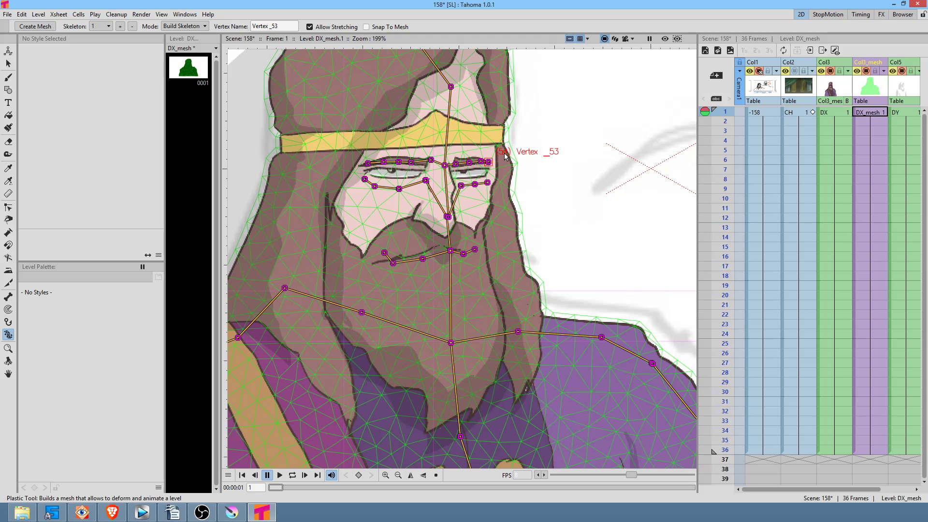
Step: Lower one under-eye vertex on each side of the face and add a lower-eyelid vertex branching up from each
drag(374, 186, 382, 198)
click(384, 184)
drag(477, 188, 480, 201)
click(475, 182)
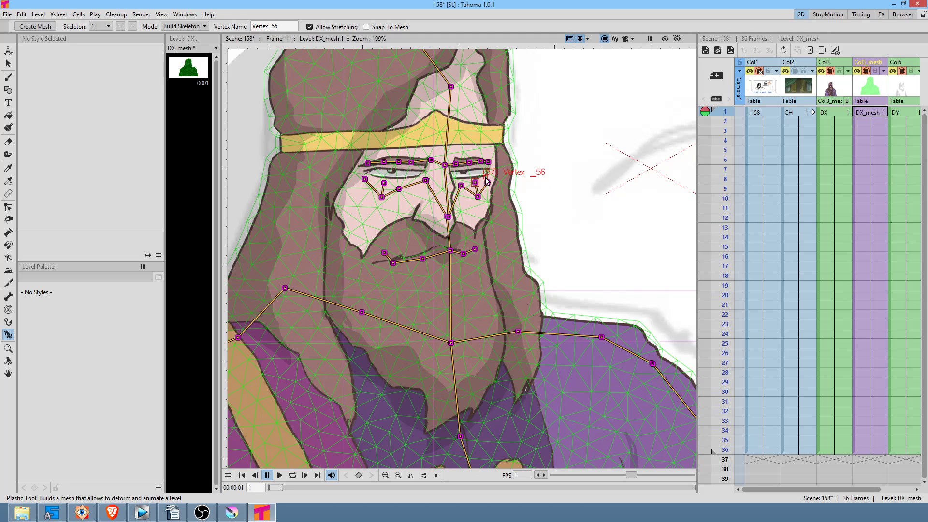
Step: Switch the Plastic tool to Animate mode and select frame 13 of the DX_mesh column
click(875, 112)
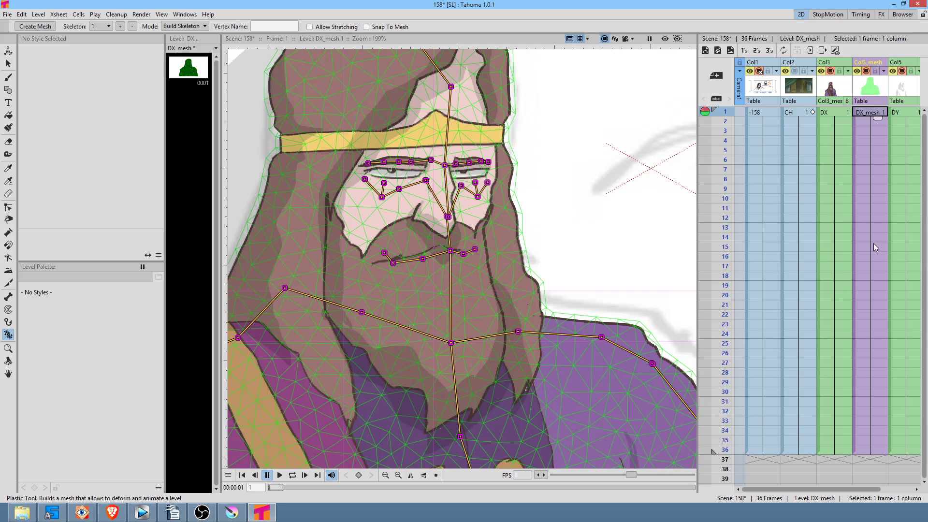
click(192, 27)
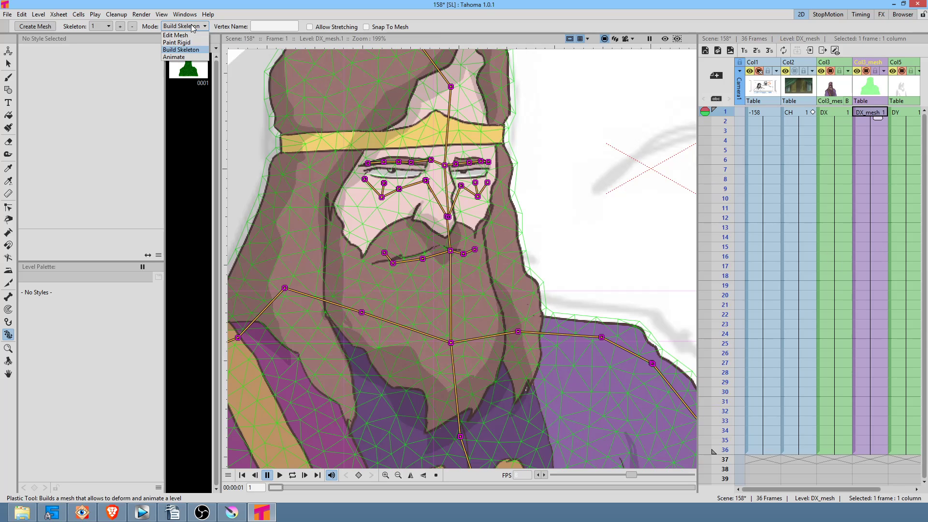
click(194, 59)
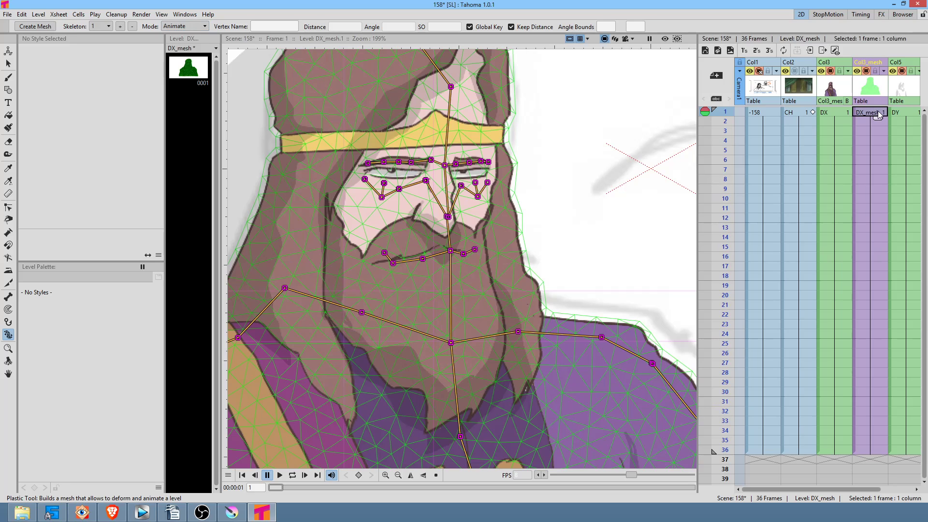
click(878, 227)
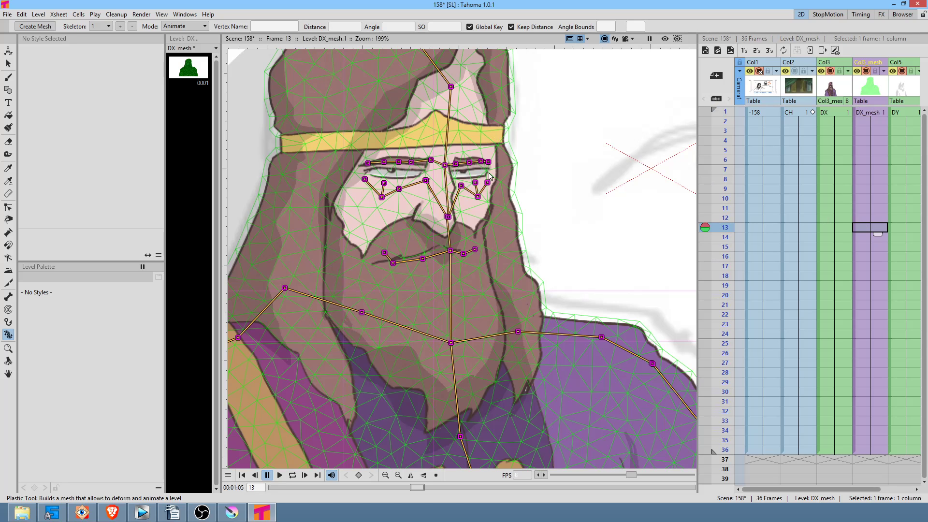
Step: Try rotating the end vertex of the sleeve opposite the sash at frame 13 with Keep Distance on, ending at -1.54°
mouse_move(470, 210)
mouse_down()
mouse_move(472, 201)
mouse_move(473, 219)
mouse_up()
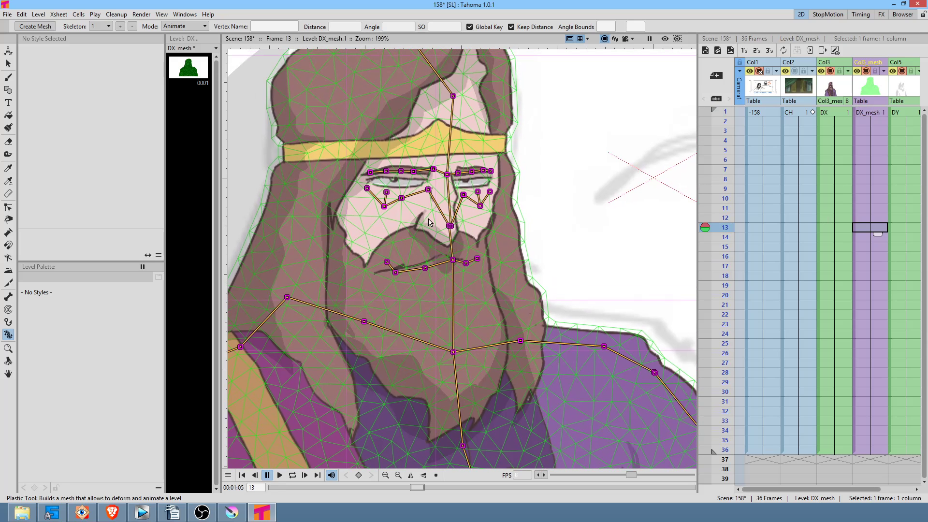
click(512, 27)
click(511, 27)
drag(592, 296, 451, 154)
drag(575, 275, 555, 91)
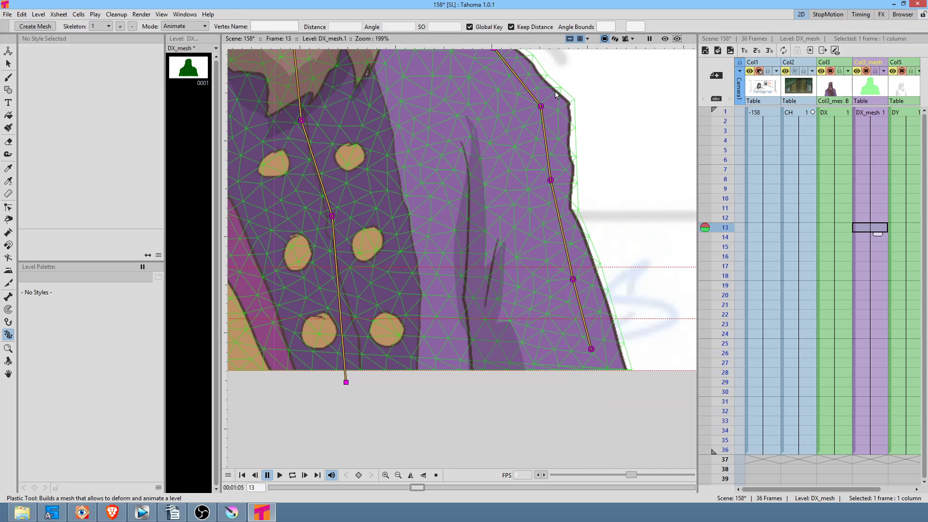
mouse_move(589, 346)
mouse_down()
mouse_move(621, 319)
mouse_move(549, 345)
mouse_move(599, 340)
mouse_move(559, 343)
mouse_move(596, 330)
mouse_move(578, 345)
mouse_move(588, 339)
mouse_up()
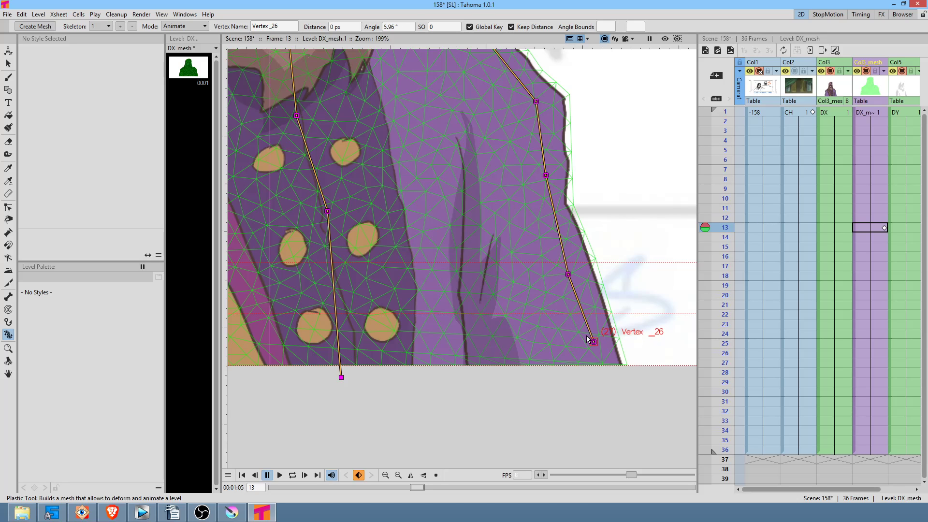
drag(587, 340, 638, 264)
drag(610, 291, 587, 355)
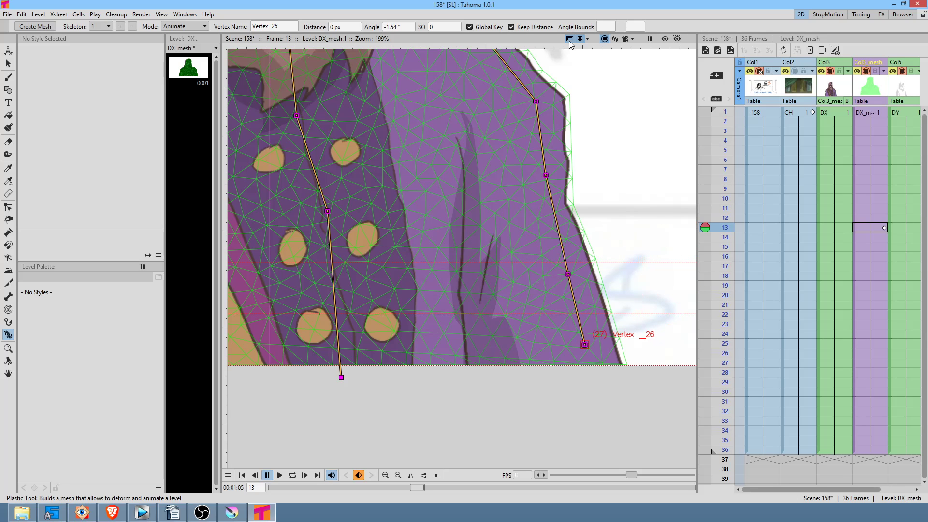
Step: With Keep Distance off, move that sleeve's end vertex to -2.38 px and 3.18°, and its upper shoulder vertex to 0.9 px and -0.52°
click(511, 26)
mouse_move(585, 348)
mouse_down()
mouse_move(667, 315)
mouse_move(594, 433)
mouse_move(580, 292)
mouse_move(588, 353)
mouse_move(590, 344)
mouse_up()
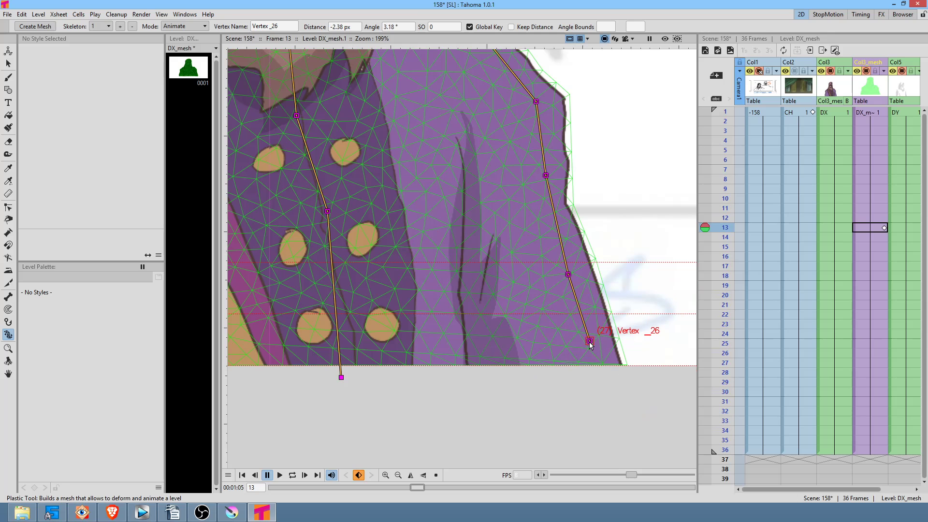
drag(400, 200, 447, 361)
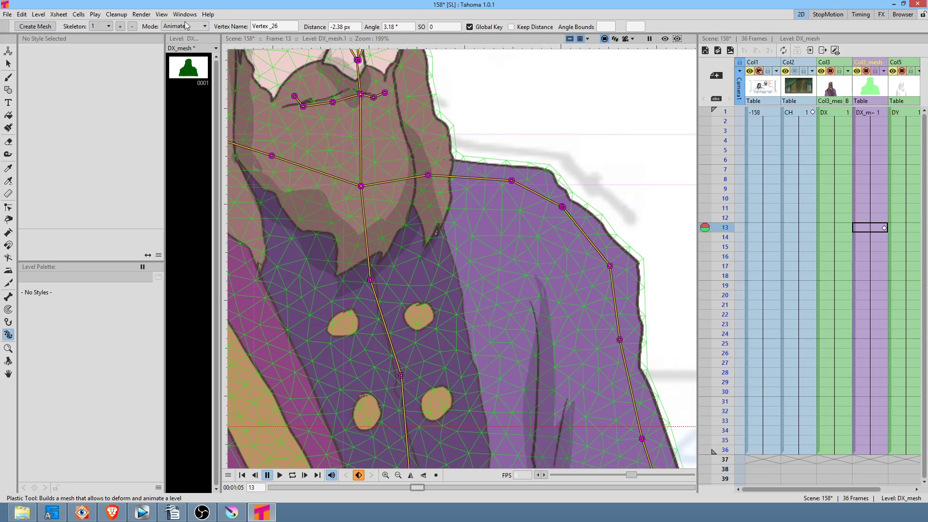
drag(550, 302, 536, 333)
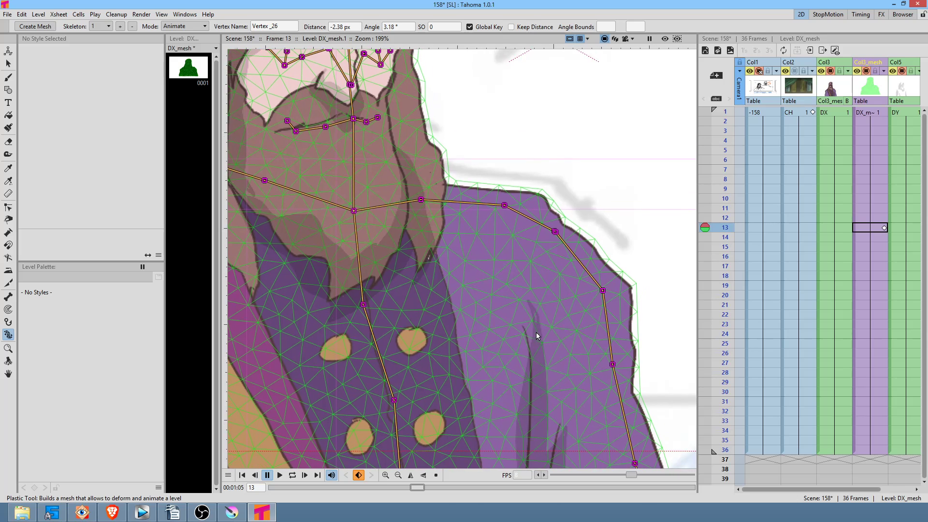
drag(502, 211, 502, 212)
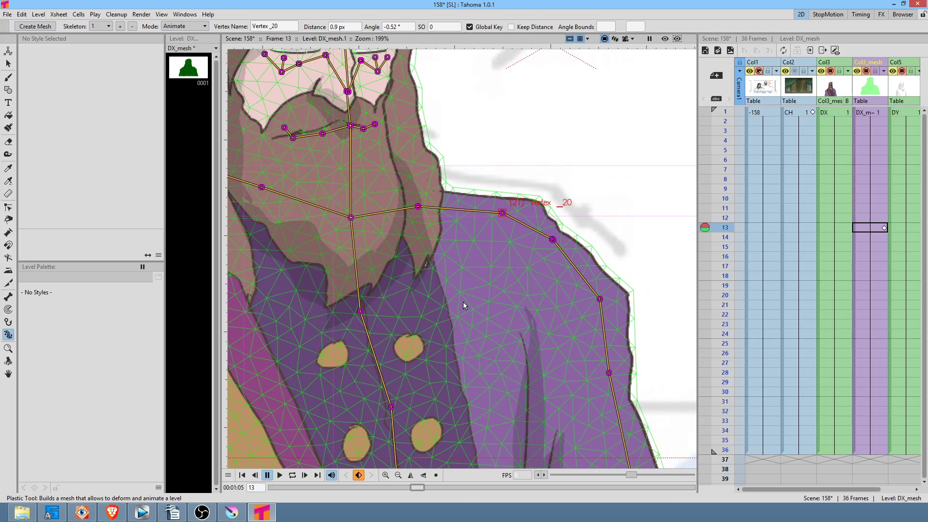
click(834, 92)
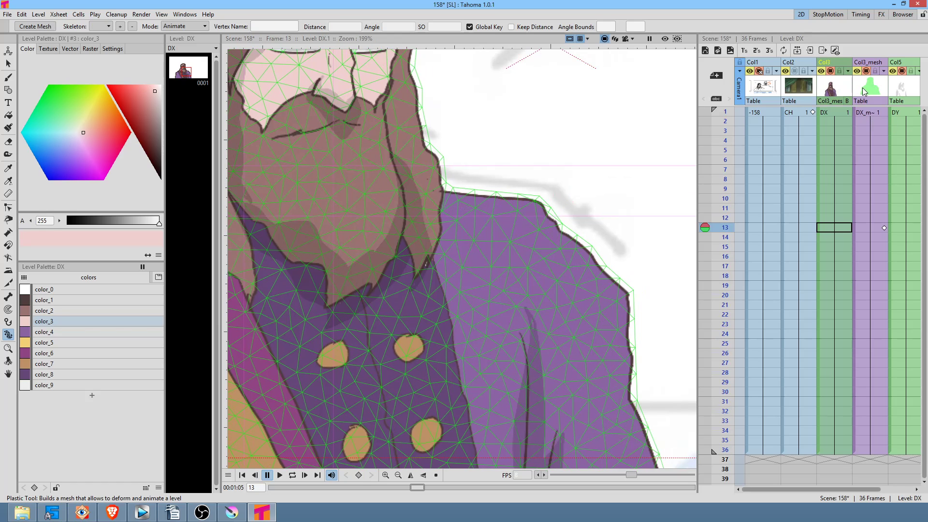
click(871, 89)
click(872, 226)
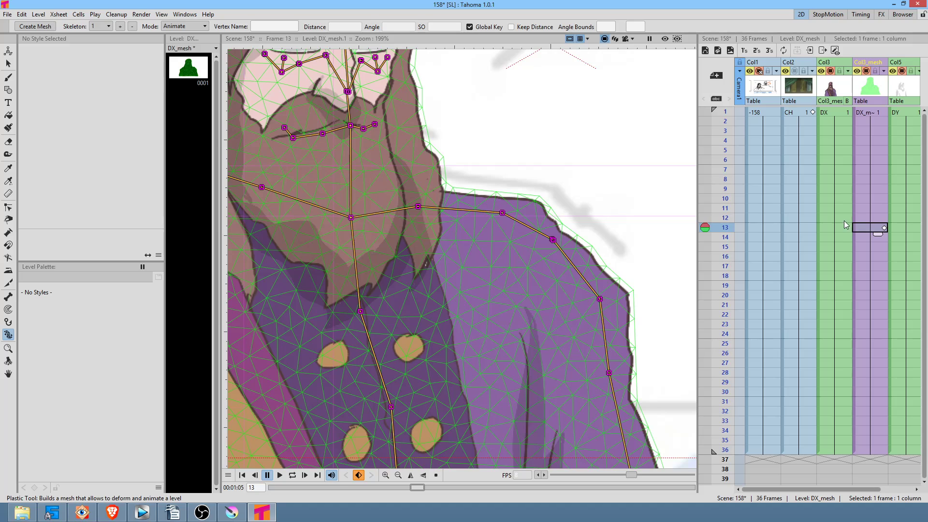
Step: Save all changes to the scene and its levels
drag(394, 200, 483, 367)
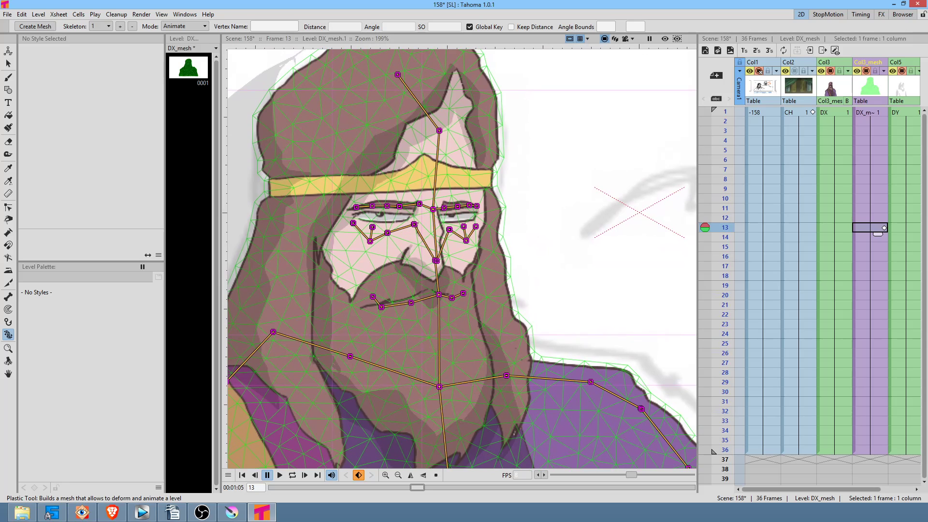
click(7, 14)
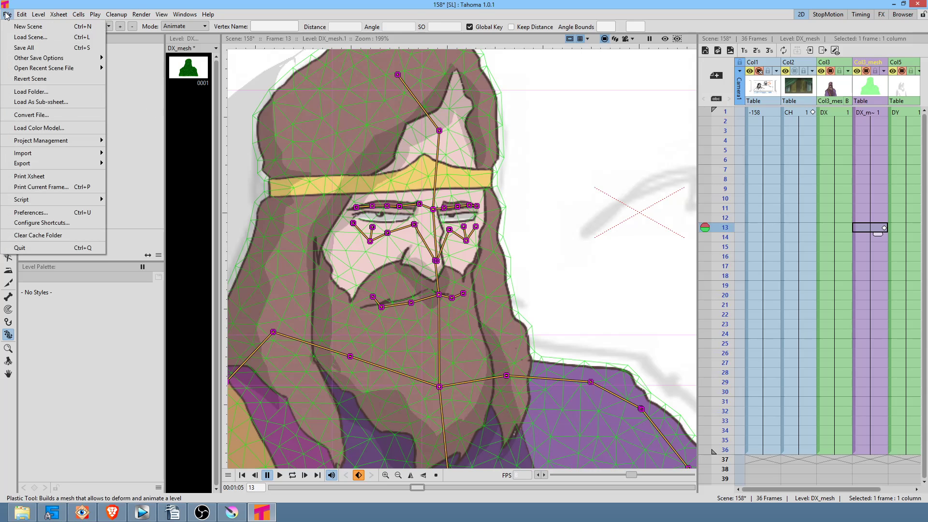
click(19, 48)
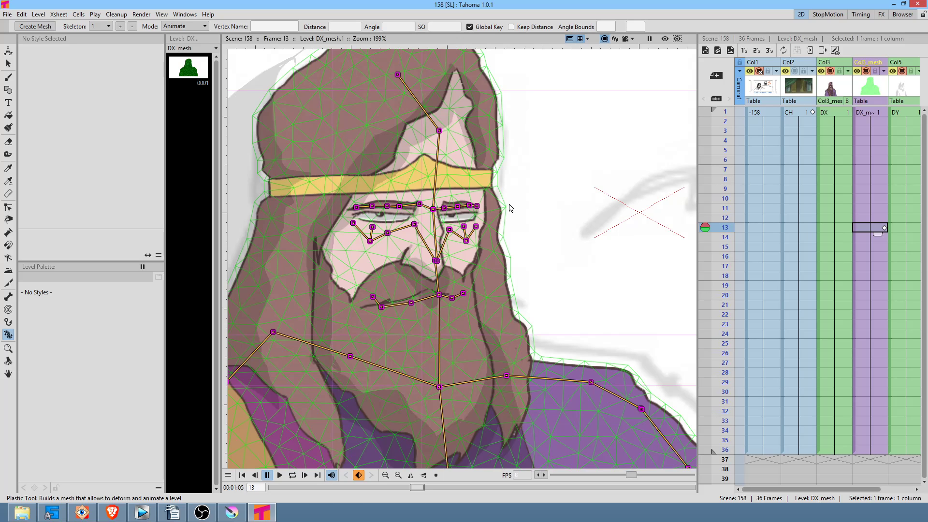
Step: In the Stage Schematic, spread out the Col3_mesh and Col3 nodes and attach Col5 (DY) to the Col3_mesh node
key(s)
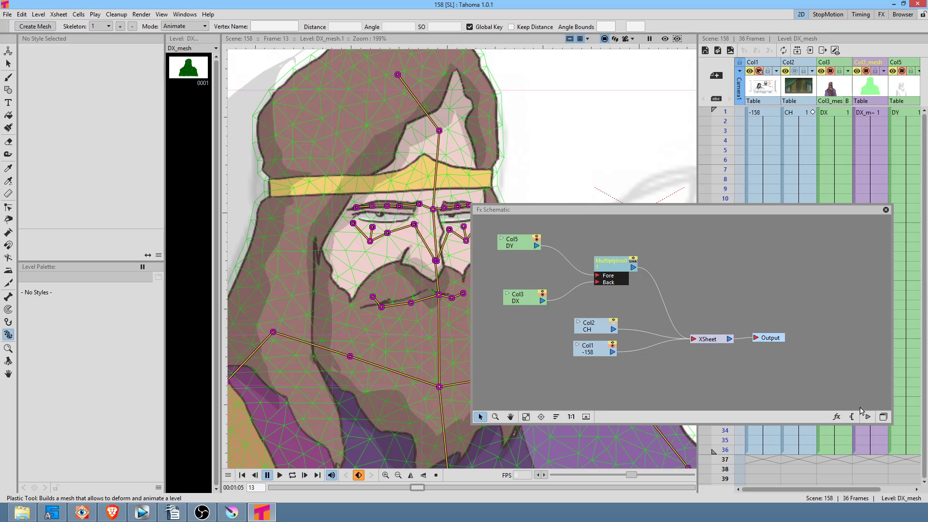
click(884, 416)
click(621, 326)
drag(621, 327, 541, 287)
drag(689, 328, 611, 245)
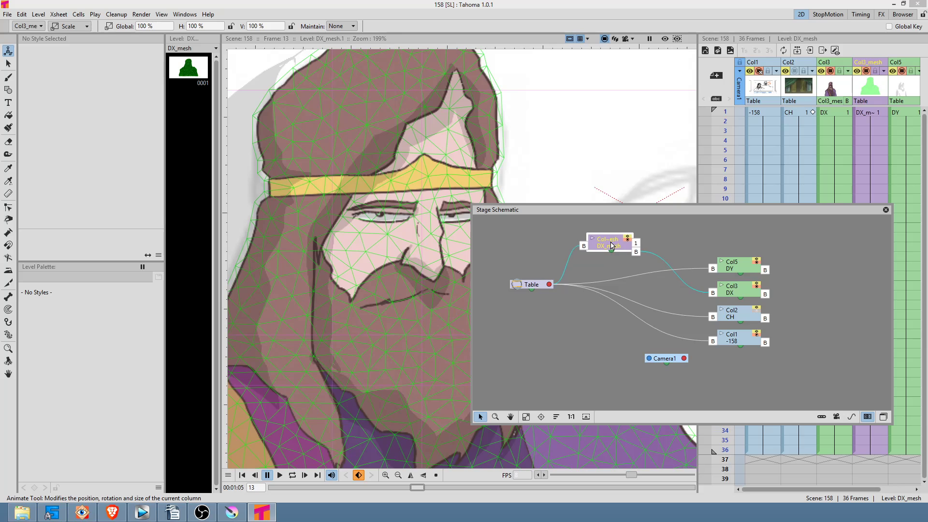
drag(729, 293, 728, 234)
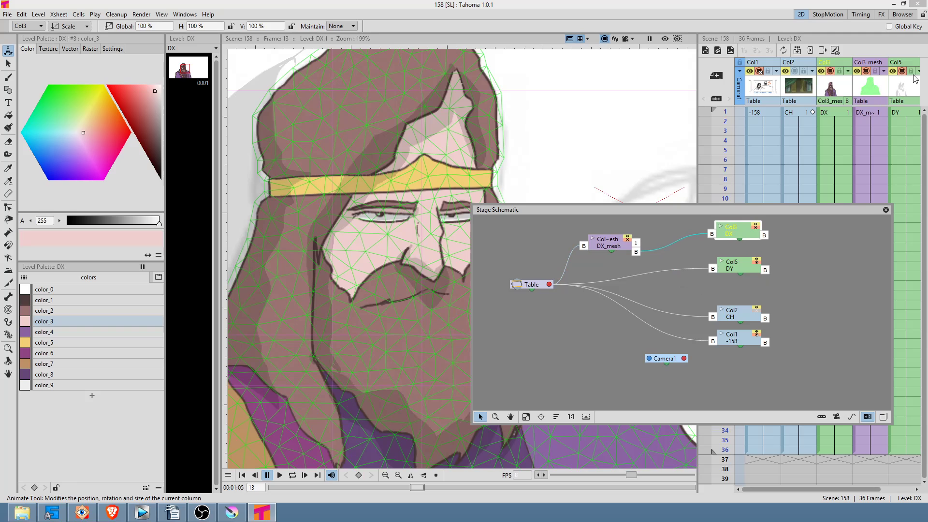
click(715, 273)
drag(688, 266, 639, 253)
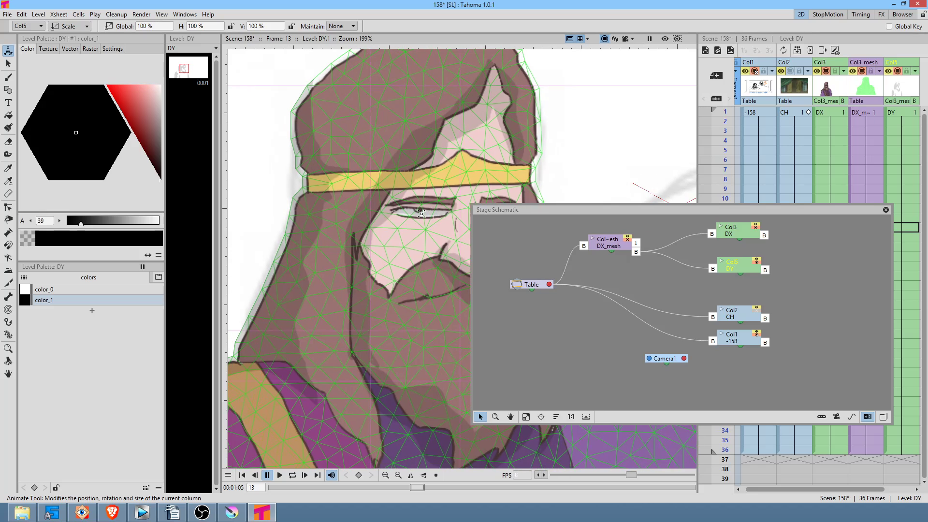
Step: Toggle the preview and examine how the DY linework sits within the mesh edges around the face, headband and hair
click(666, 40)
click(667, 39)
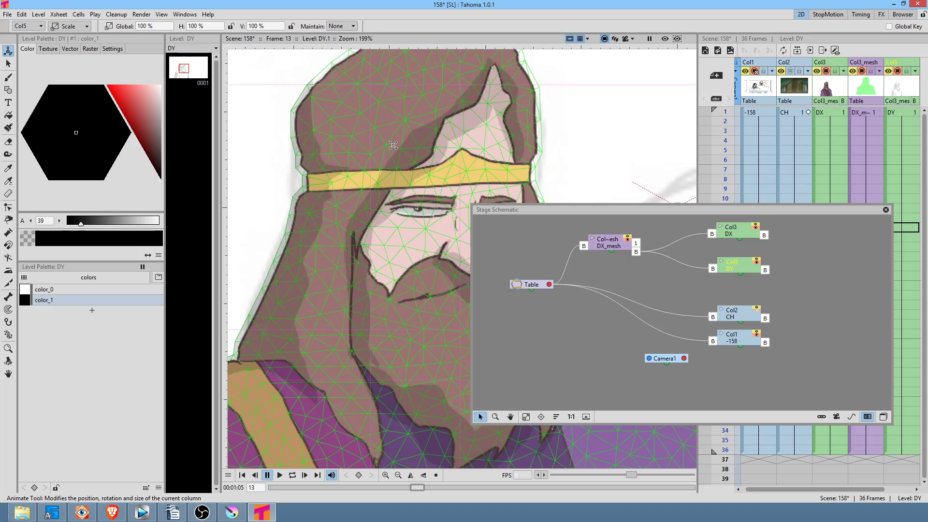
scroll(392, 145, down, 3)
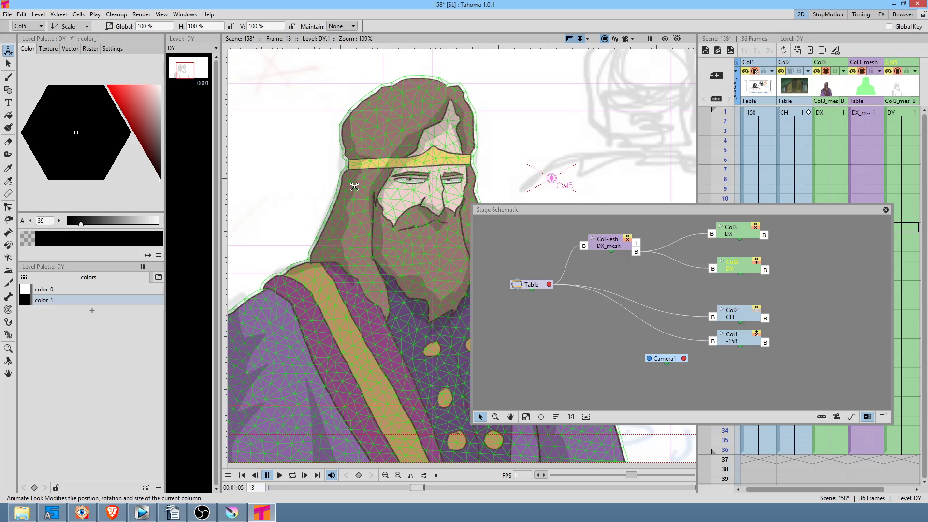
scroll(354, 187, up, 2)
scroll(303, 308, up, 2)
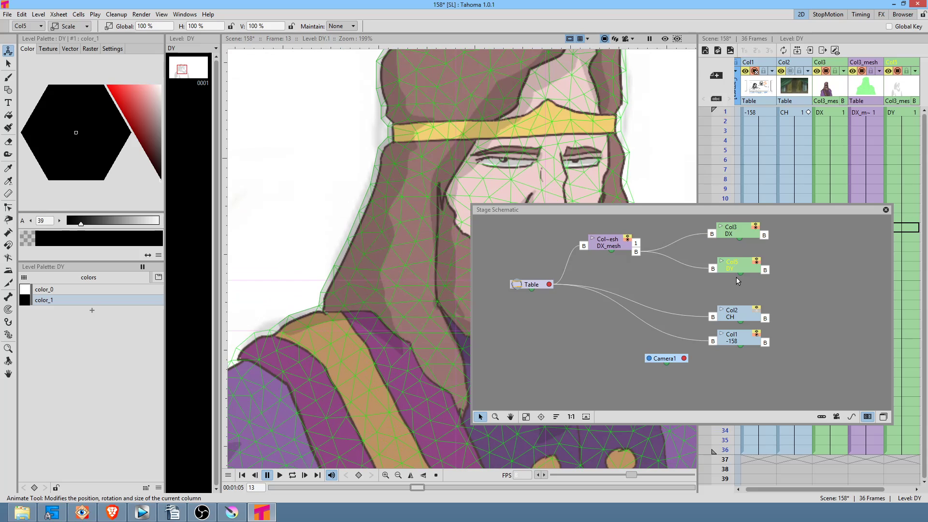
drag(733, 269, 737, 275)
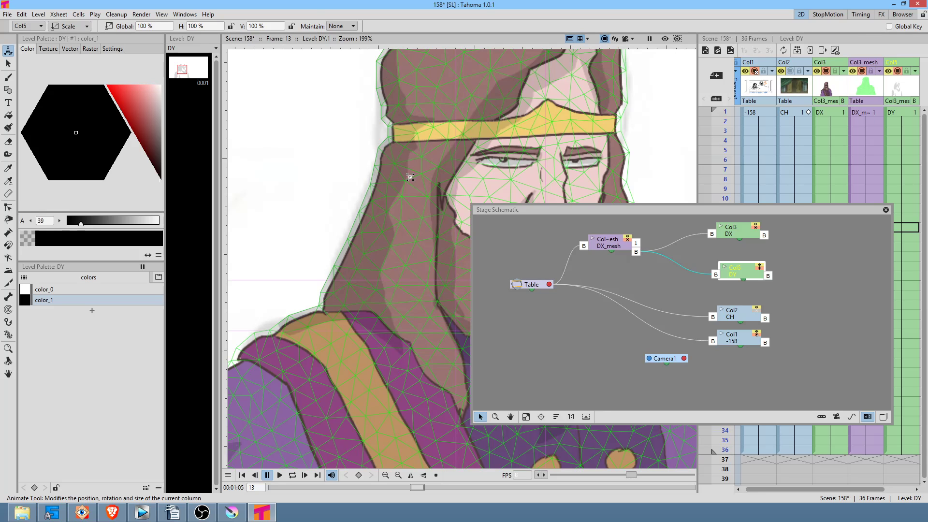
scroll(388, 150, up, 1)
scroll(389, 150, up, 8)
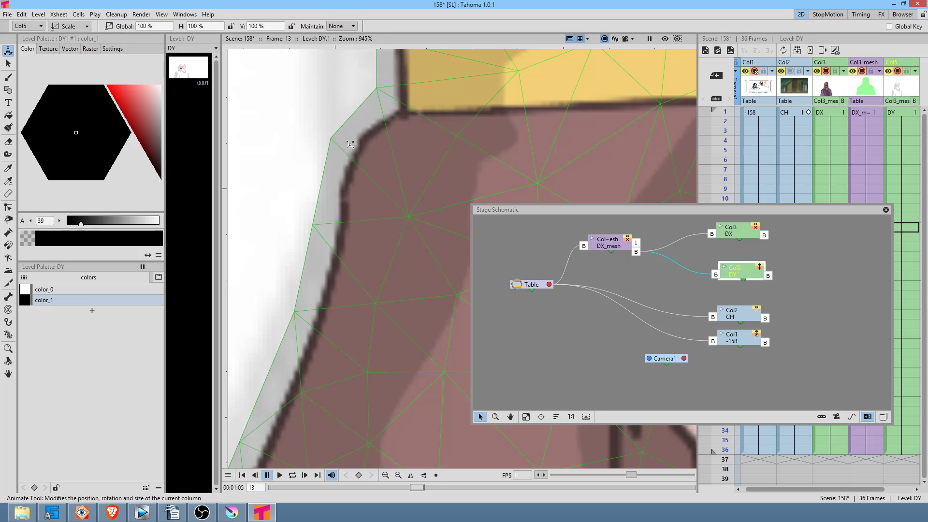
scroll(378, 223, down, 8)
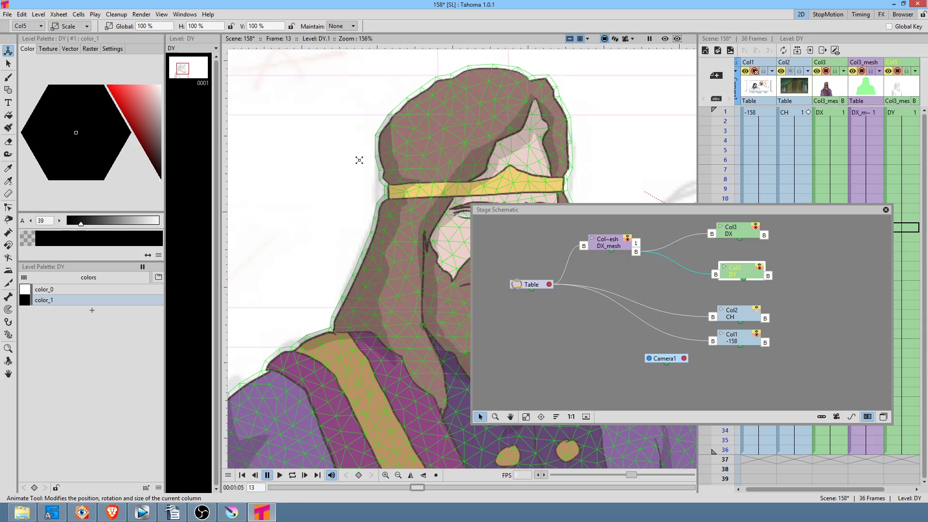
Step: Close the Stage Schematic, save all changes to the scene, and quit the program
click(885, 210)
drag(482, 223, 418, 186)
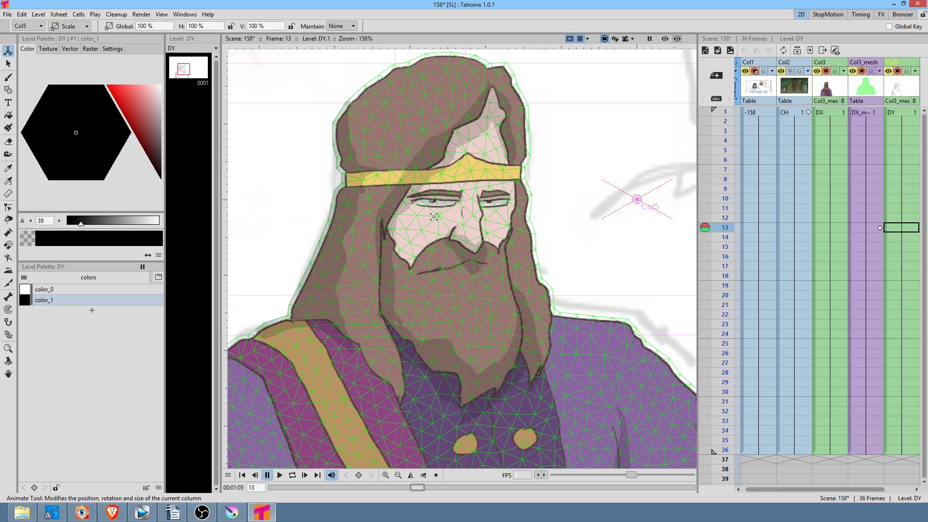
scroll(433, 217, down, 4)
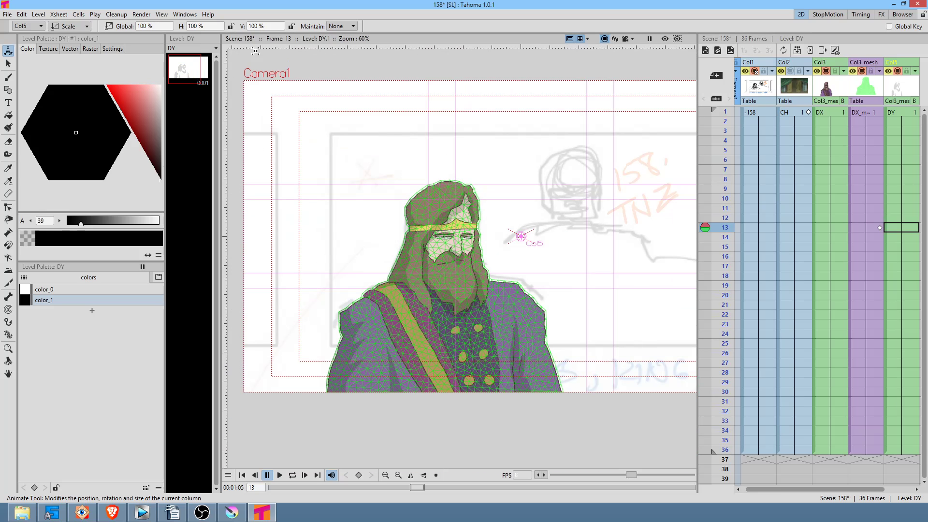
click(7, 14)
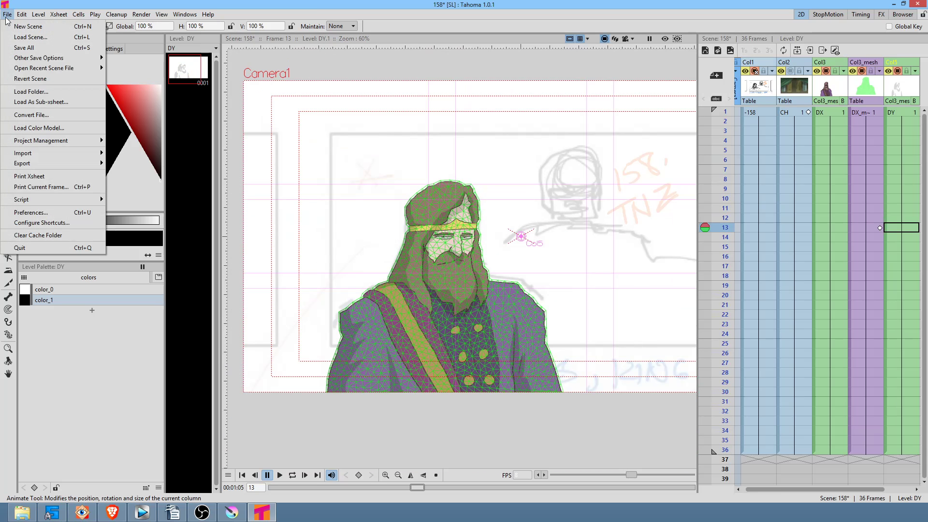
click(23, 48)
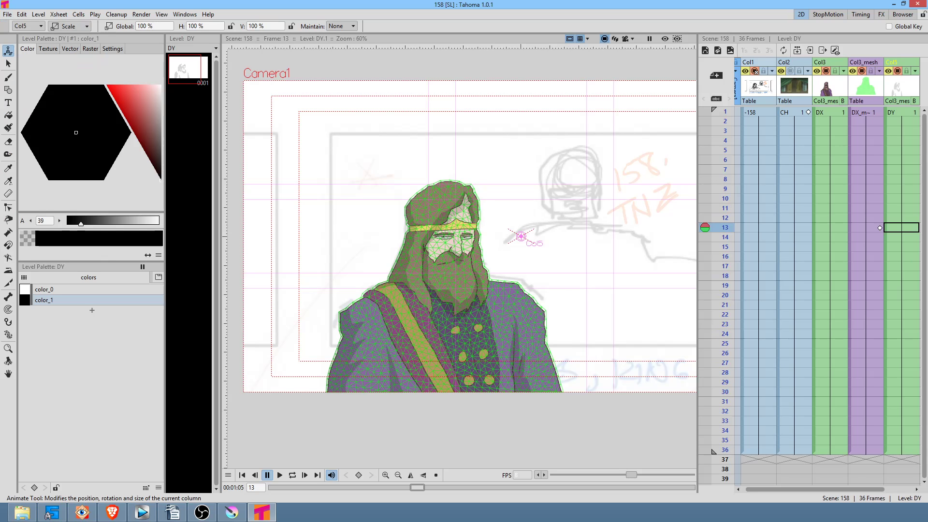
click(918, 5)
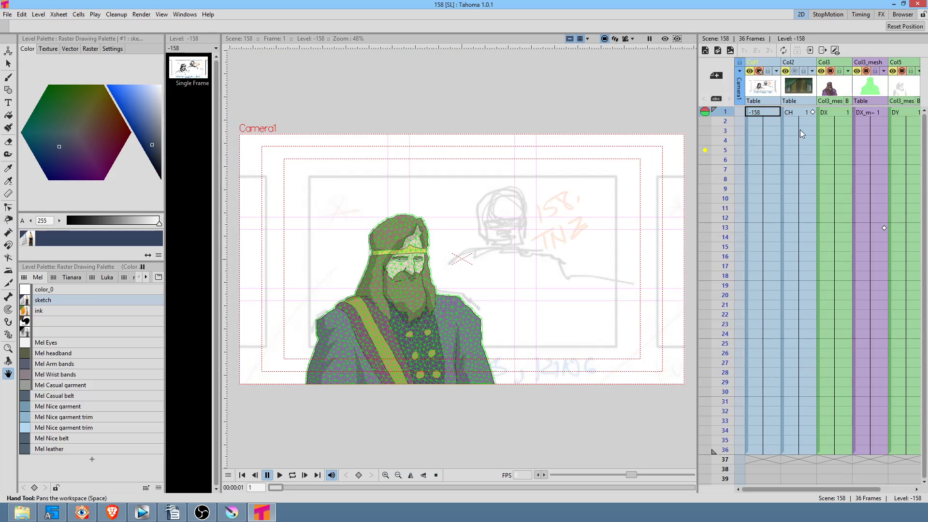
Step: Select frame 13 of the DX_mesh column and switch the Plastic tool to Animate mode with the end vertex of the sleeve opposite the sash selected
click(869, 112)
click(877, 227)
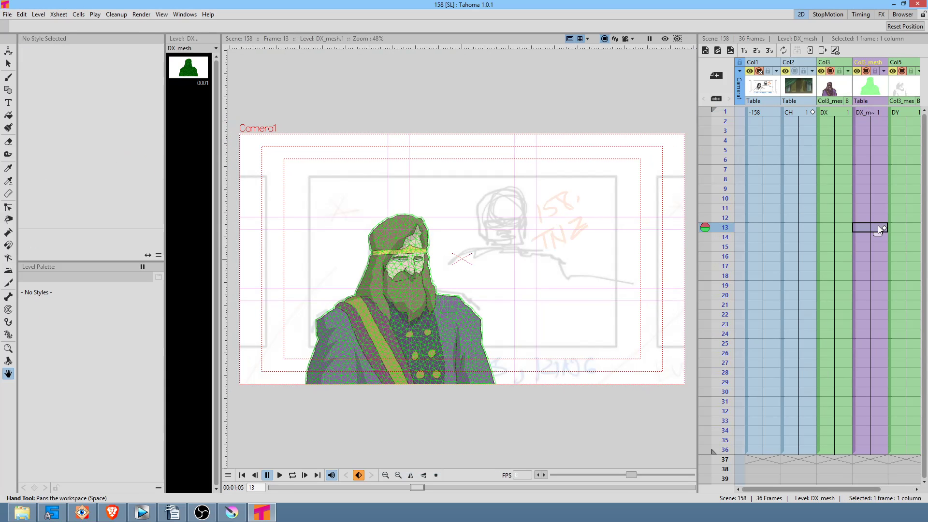
key(x)
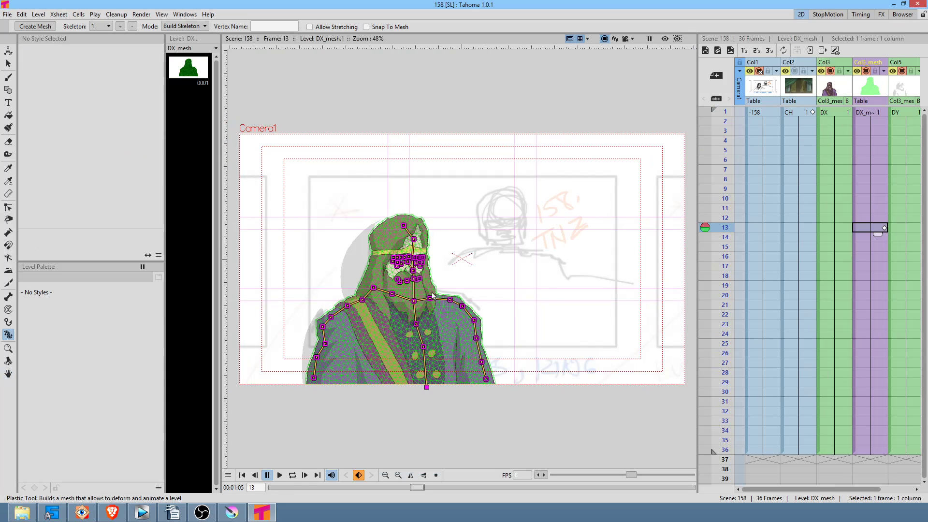
scroll(477, 298, up, 2)
click(484, 418)
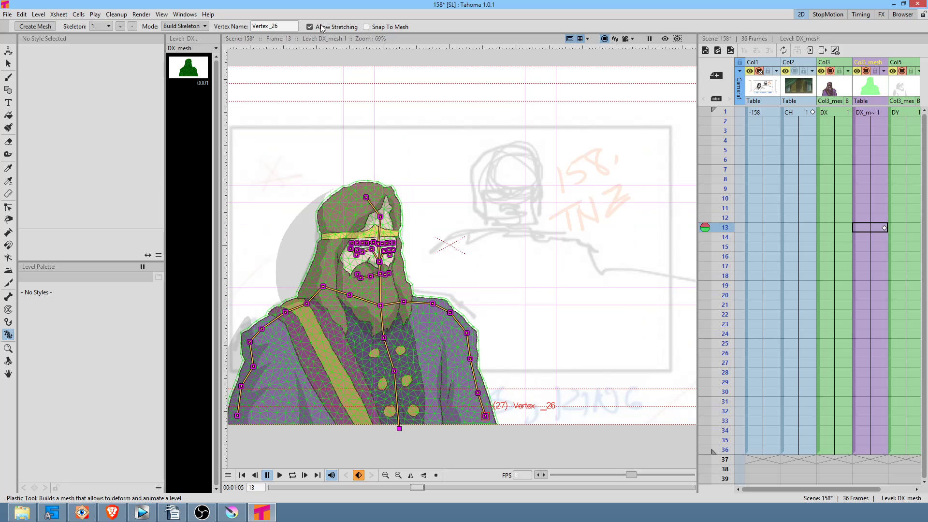
click(204, 26)
click(191, 57)
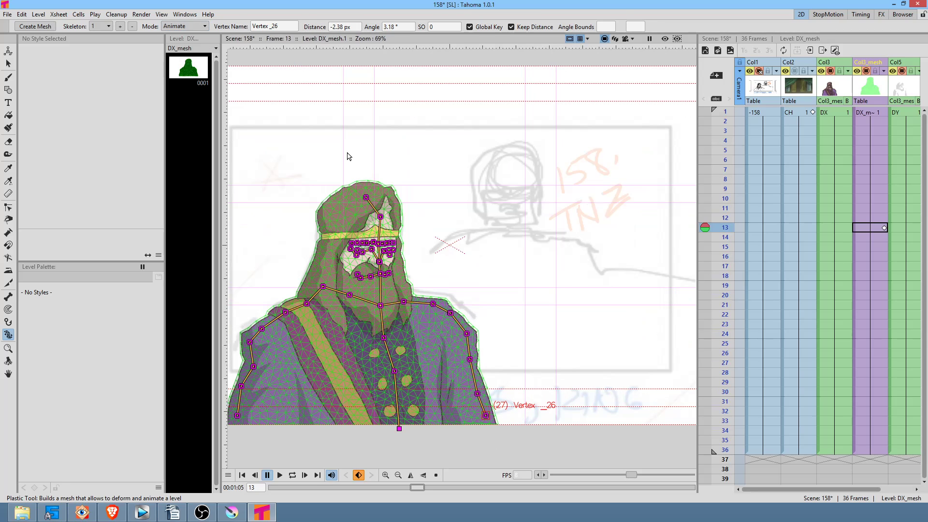
Step: At frame 13, rotate that sleeve vertex to -6.46° with Keep Distance on, and with it off move the top head vertex to 6.3 px and -5.96°
drag(486, 416, 482, 418)
drag(435, 171, 477, 167)
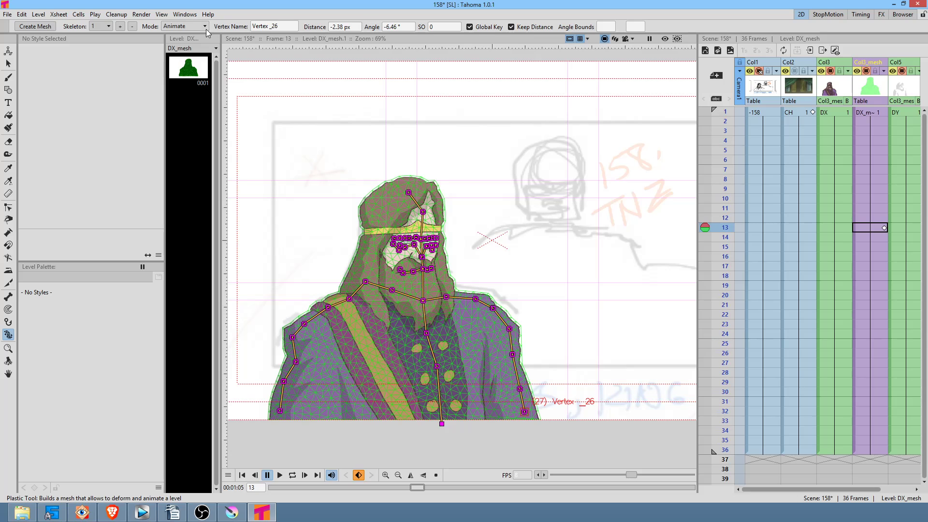
mouse_move(409, 194)
mouse_down()
mouse_move(416, 166)
mouse_move(401, 168)
mouse_move(406, 159)
mouse_move(411, 192)
mouse_up()
click(511, 27)
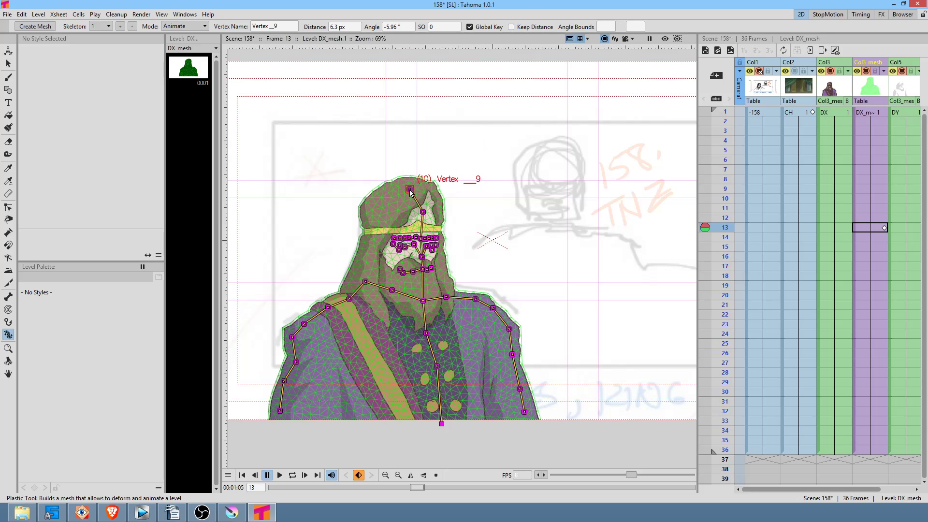
Step: Set a keyframe for the skeleton pose at frame 1 of the DX_mesh column
click(870, 226)
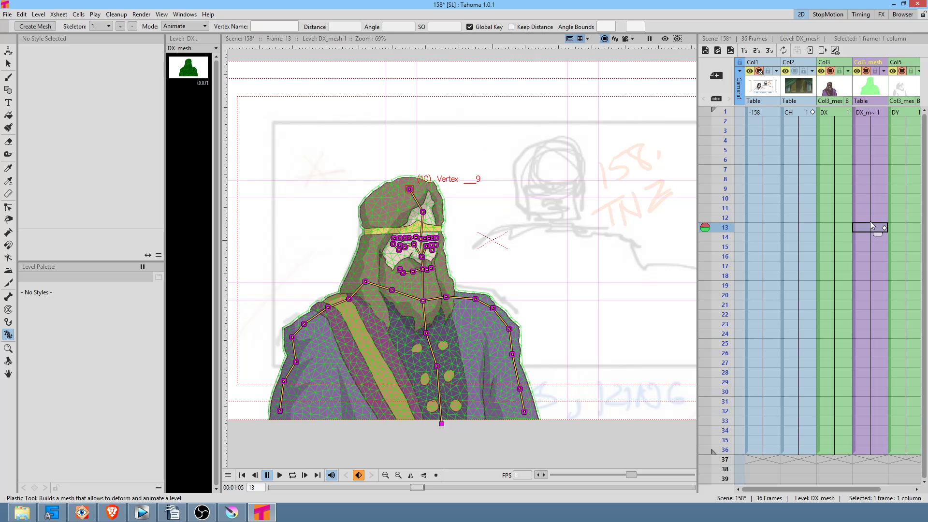
click(869, 111)
click(410, 192)
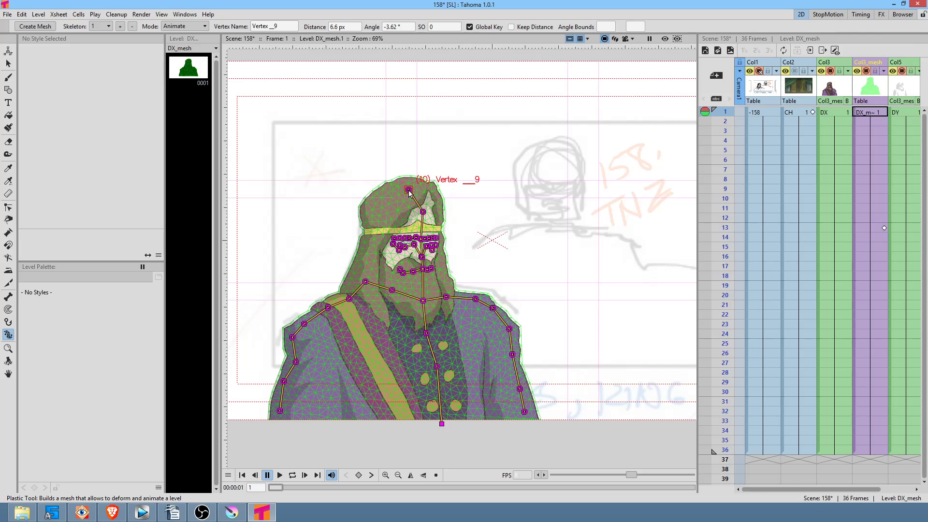
key(z)
Step: At frame 13, move the lower-lid vertices of the narrower eye: Vertex_56 to -1.11 px and 3.64°, Vertex_39 to -0.18 px and 0.29°
click(866, 227)
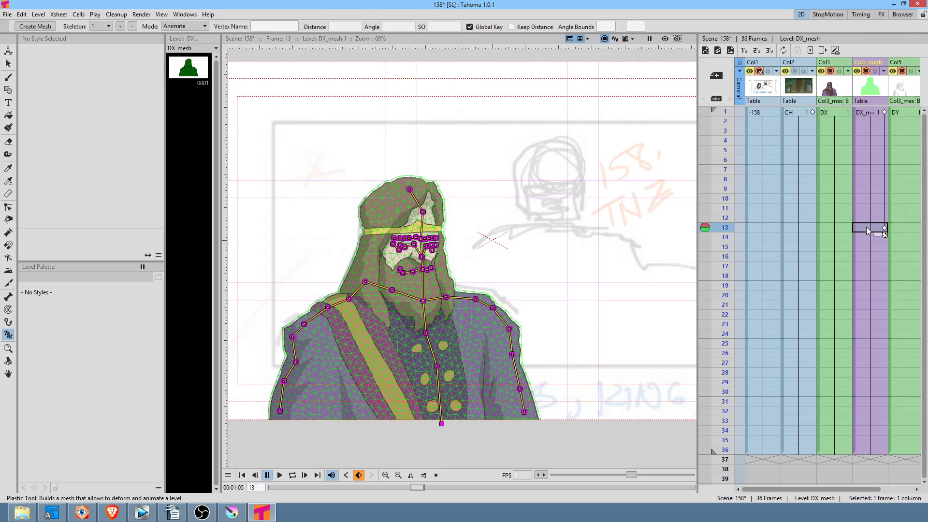
scroll(435, 243, up, 4)
scroll(435, 243, up, 4)
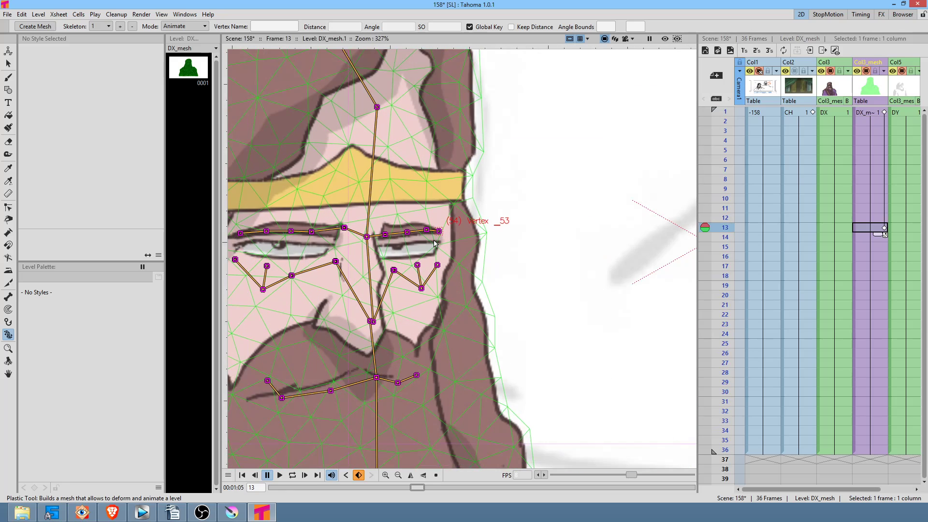
click(412, 275)
drag(412, 280, 407, 275)
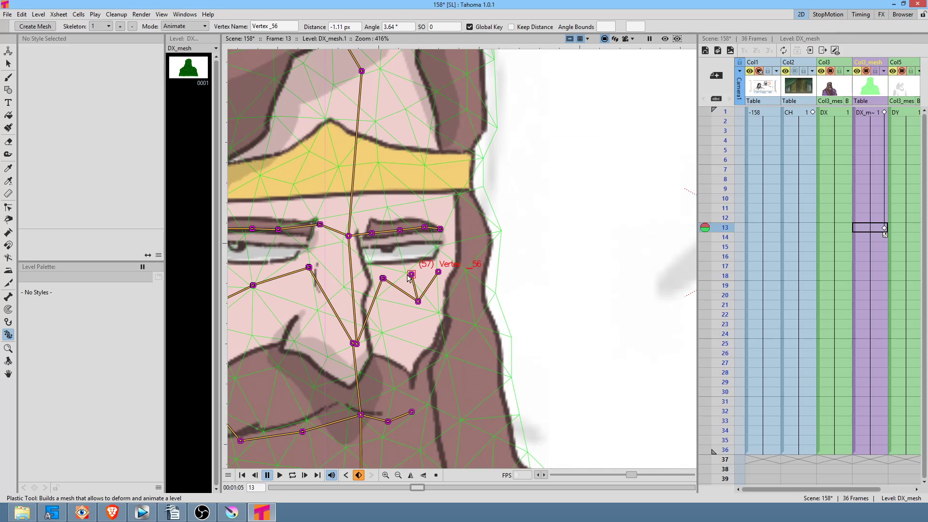
click(382, 279)
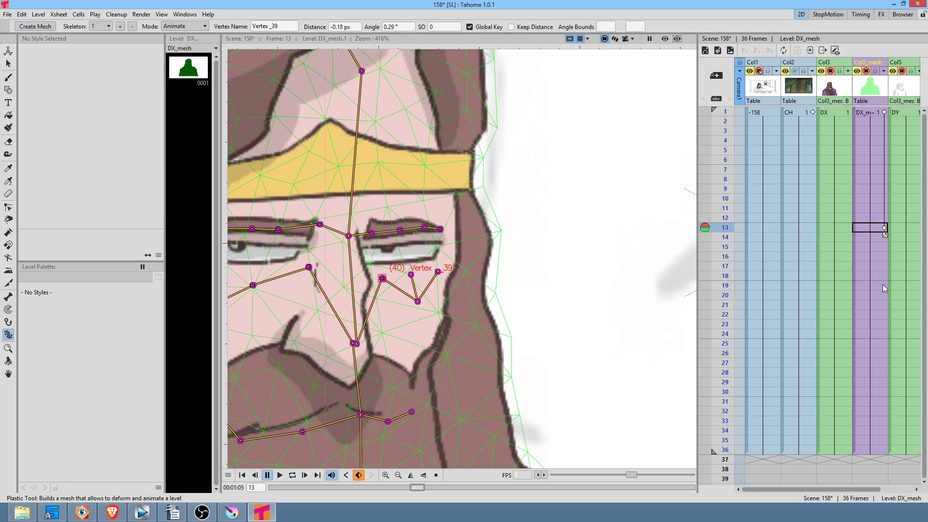
scroll(430, 216, down, 6)
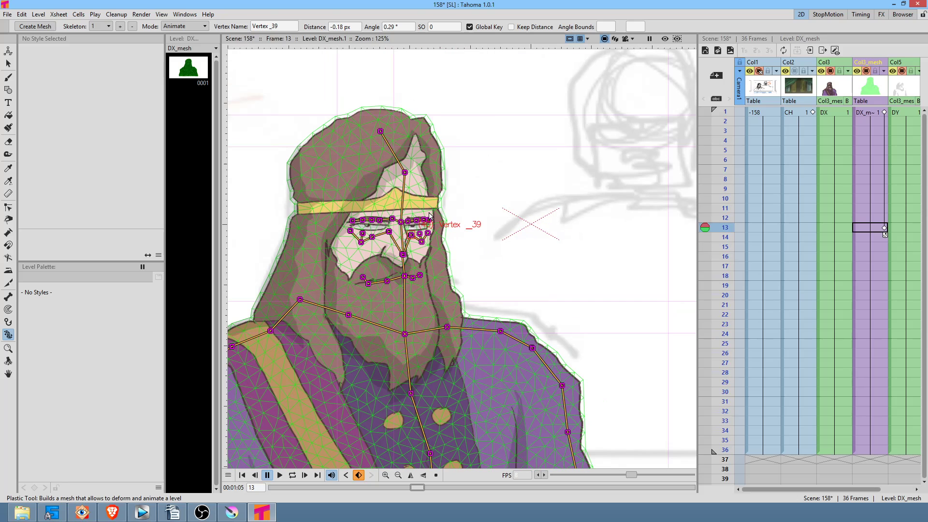
drag(444, 217, 511, 201)
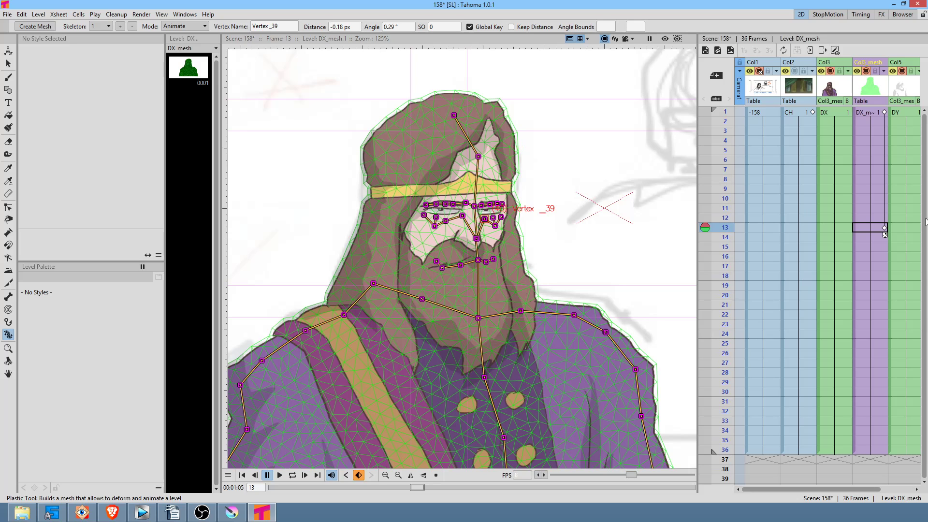
Step: At frame 1, regenerate the DX_mesh with a Mesh Edges Length of 18.96552 px and a smaller Mesh Margin, and inspect its outline
click(879, 234)
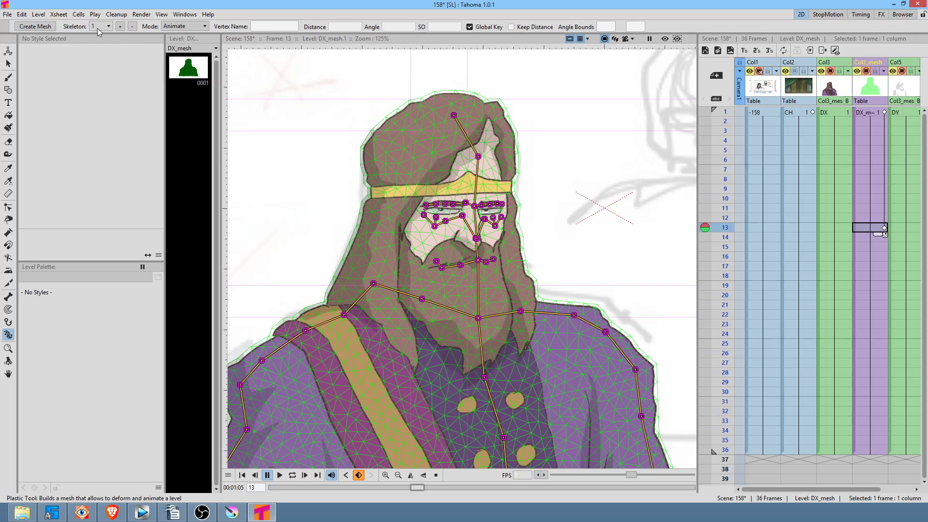
click(870, 112)
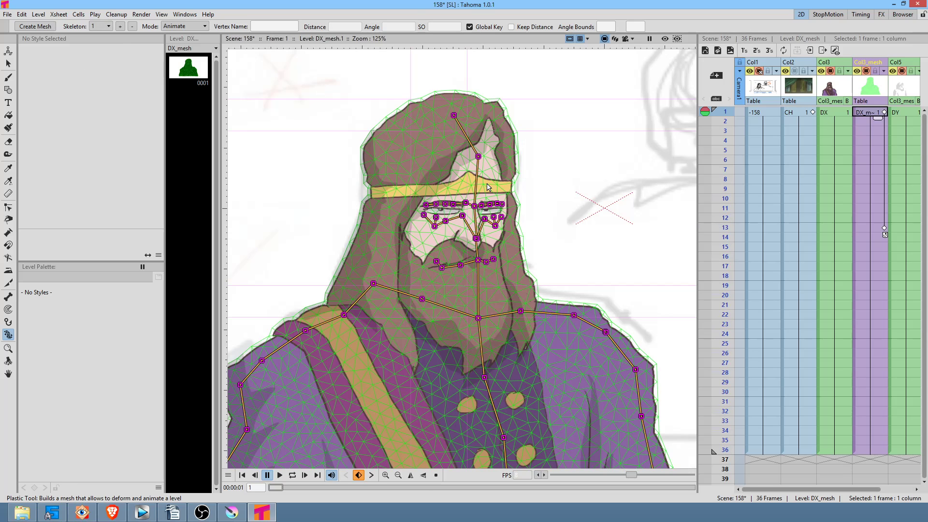
click(40, 25)
drag(460, 95, 454, 94)
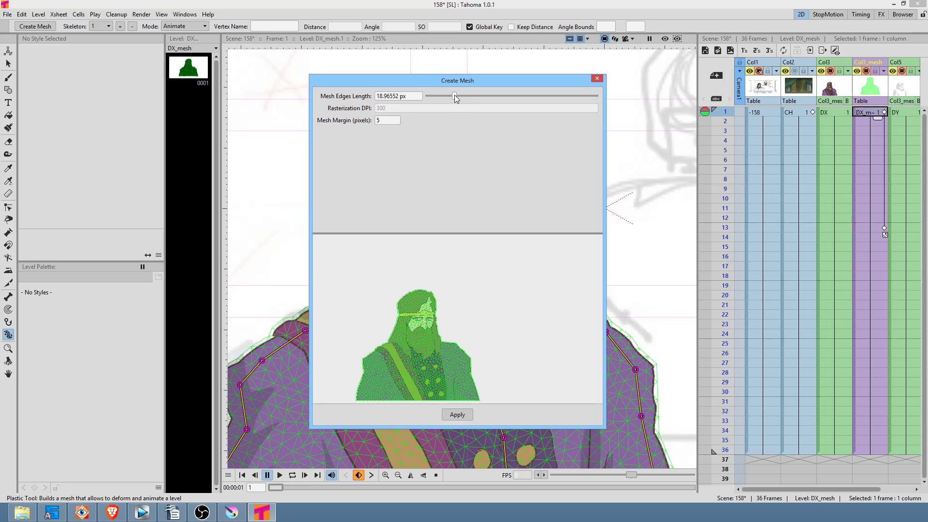
double_click(384, 121)
click(456, 414)
scroll(344, 285, up, 6)
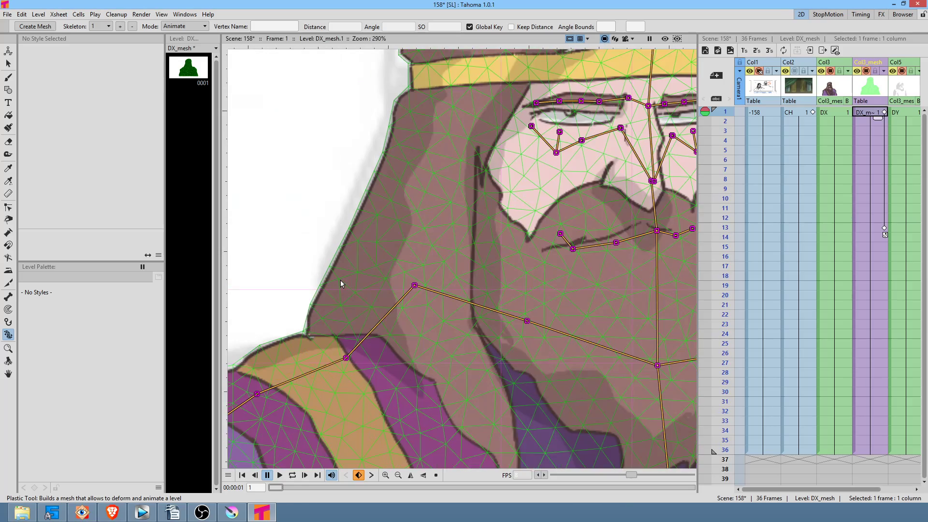
scroll(353, 219, down, 6)
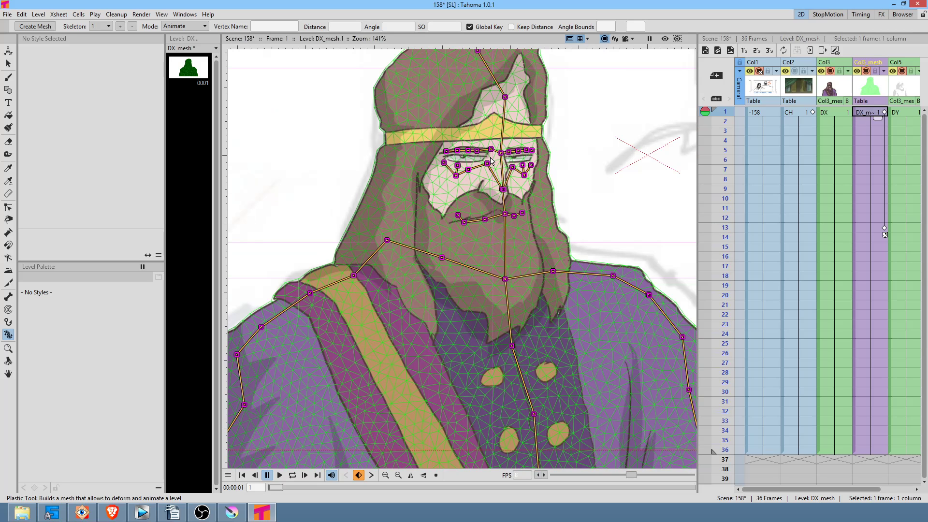
scroll(500, 225, down, 2)
scroll(497, 230, up, 1)
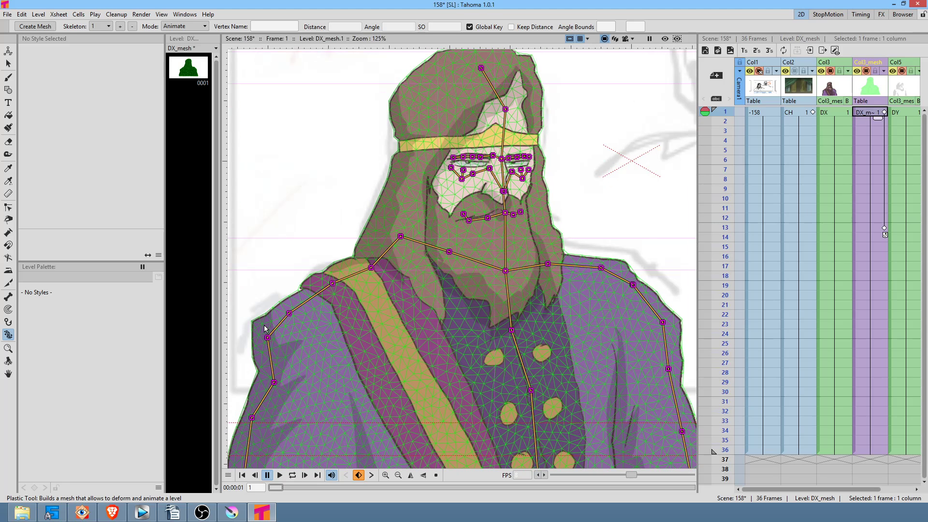
Step: Hide the Col1 rough sketch in the viewer and compare the eye pose of DX_mesh between frames 1 and 14
click(760, 72)
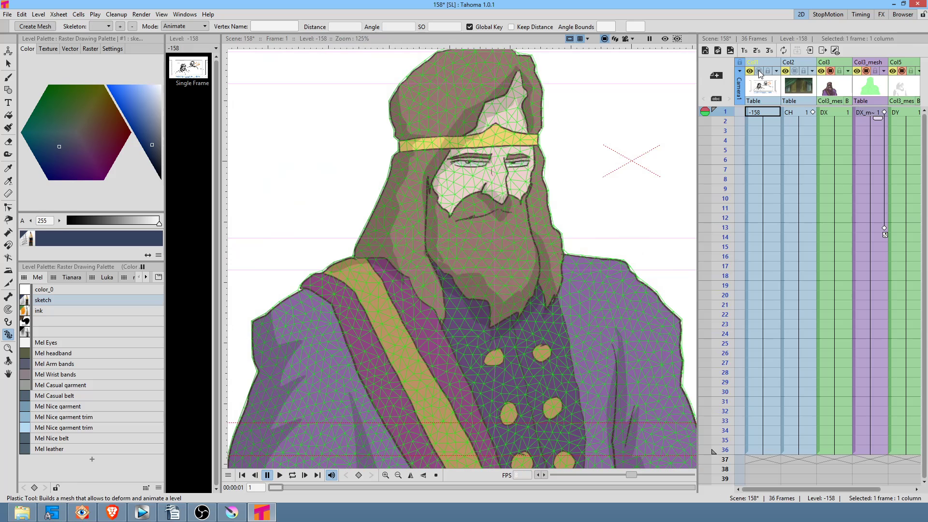
click(866, 113)
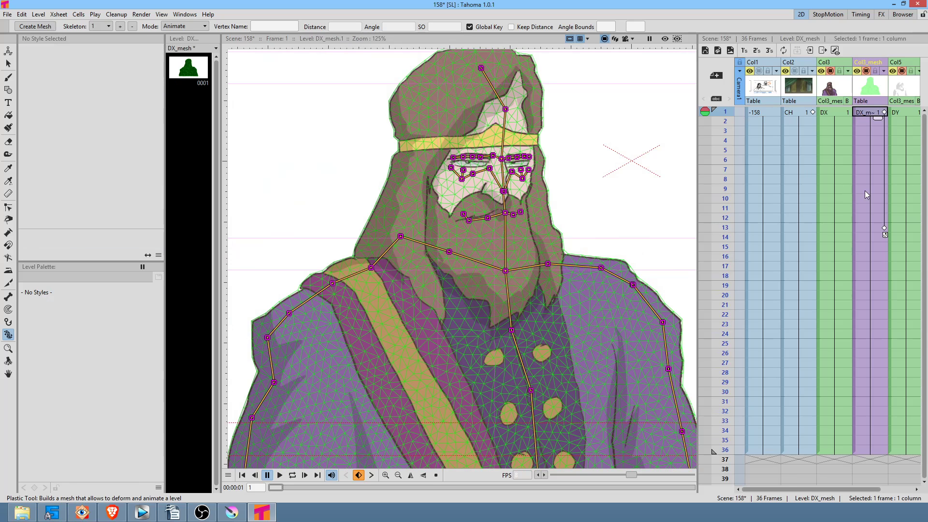
click(882, 237)
scroll(532, 176, up, 3)
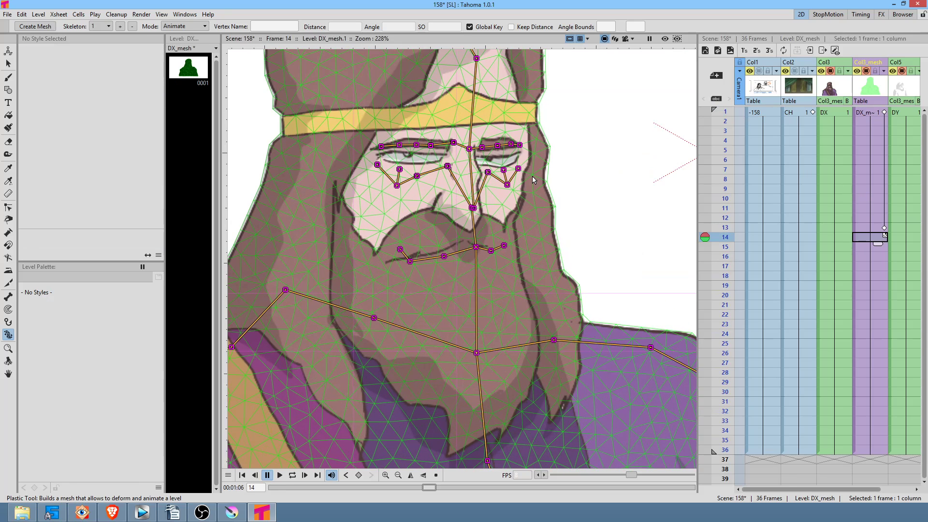
scroll(532, 176, up, 2)
click(870, 112)
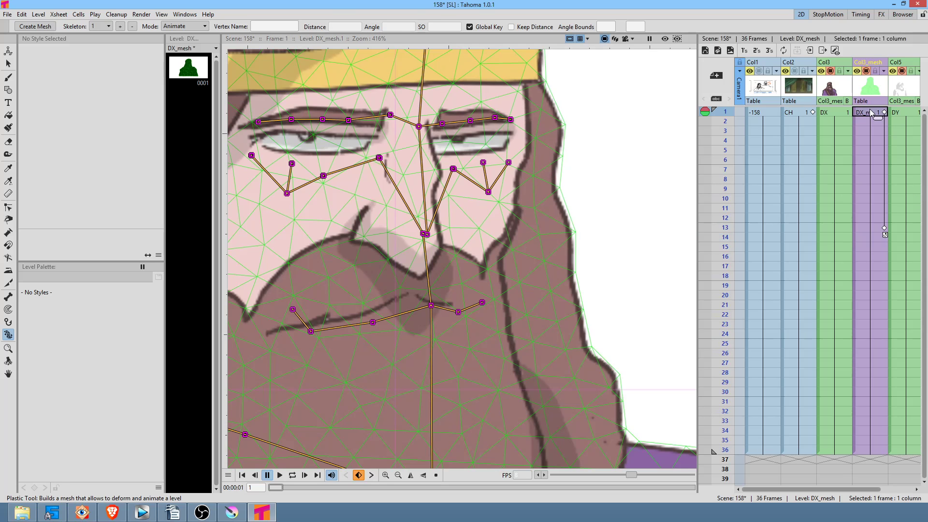
mouse_move(719, 115)
mouse_down()
mouse_move(718, 260)
mouse_move(725, 199)
mouse_move(735, 221)
mouse_up()
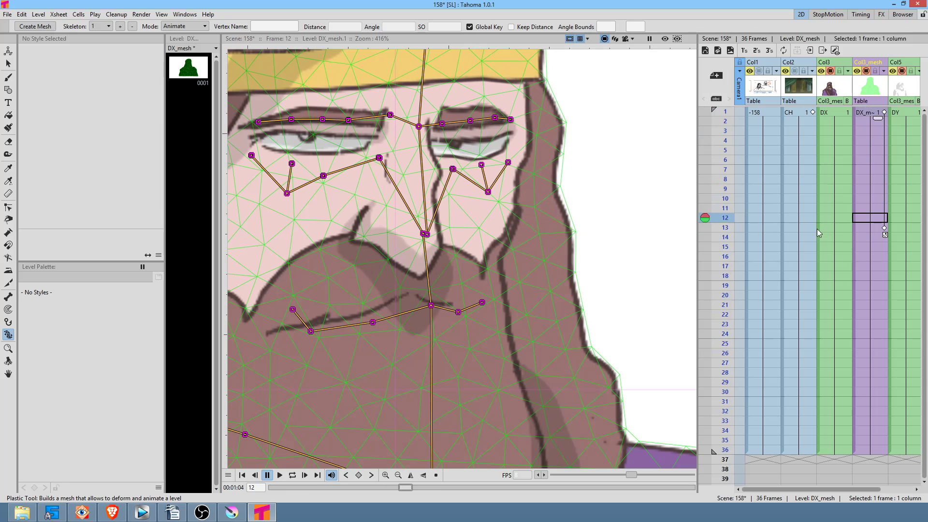
Step: Delete the skeleton keyframe at frame 13 of the DX_mesh column
click(885, 230)
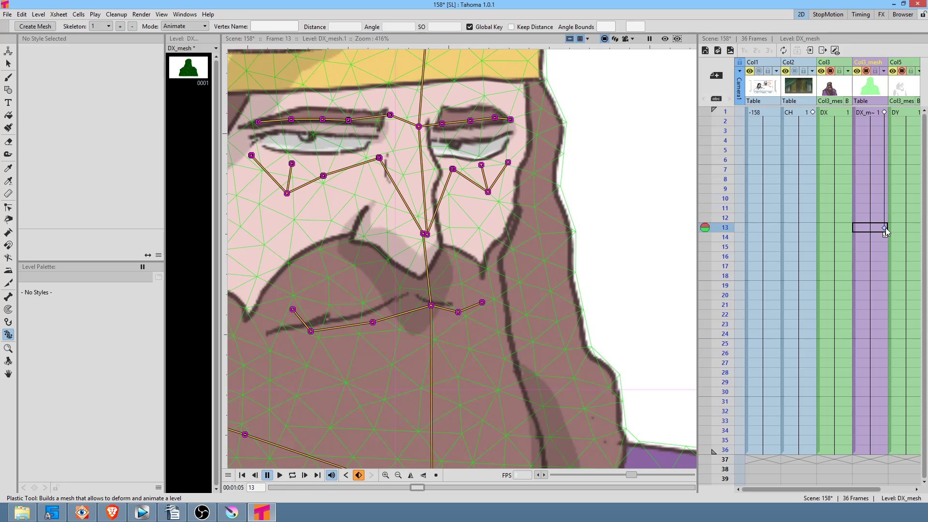
click(885, 229)
click(877, 227)
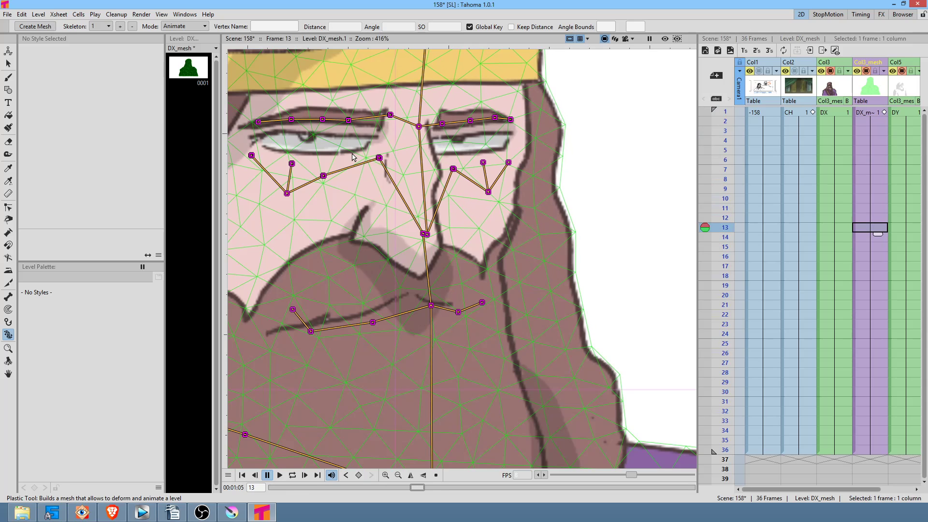
Step: At frame 13, raise the skeleton vertices at both mouth corners, with Vertex_31 at 1.73 px and 6.81°, and scrub from frame 1 to check
scroll(490, 172, down, 4)
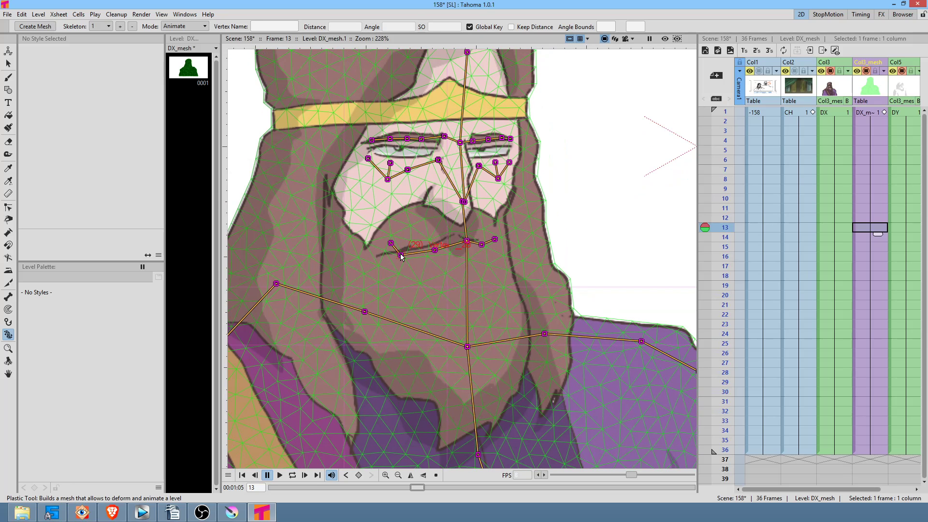
drag(401, 256, 391, 229)
drag(482, 244, 496, 231)
click(725, 150)
drag(722, 166, 715, 94)
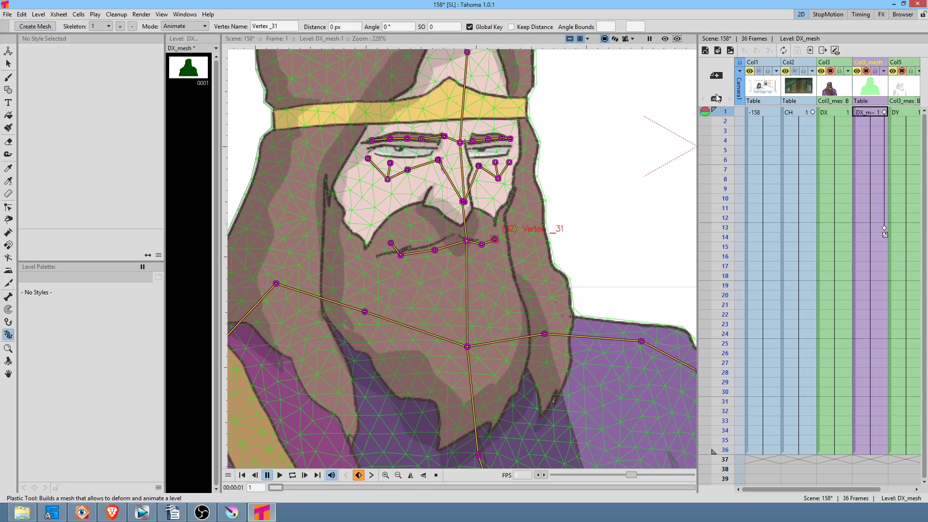
drag(725, 140, 725, 227)
Step: Try moving the wider eye's lower-lid vertices at frame 13, Vertex_36 to 0.6 px and -2.84° and Vertex_55 to 1.97 px and 15.39°
scroll(364, 113, up, 3)
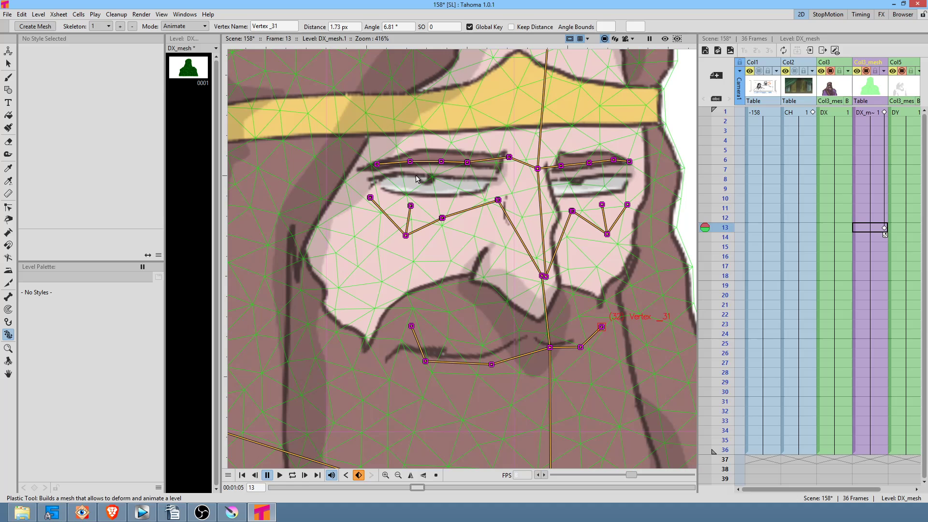
click(406, 236)
mouse_move(406, 236)
mouse_down()
mouse_move(387, 228)
mouse_move(405, 238)
mouse_up()
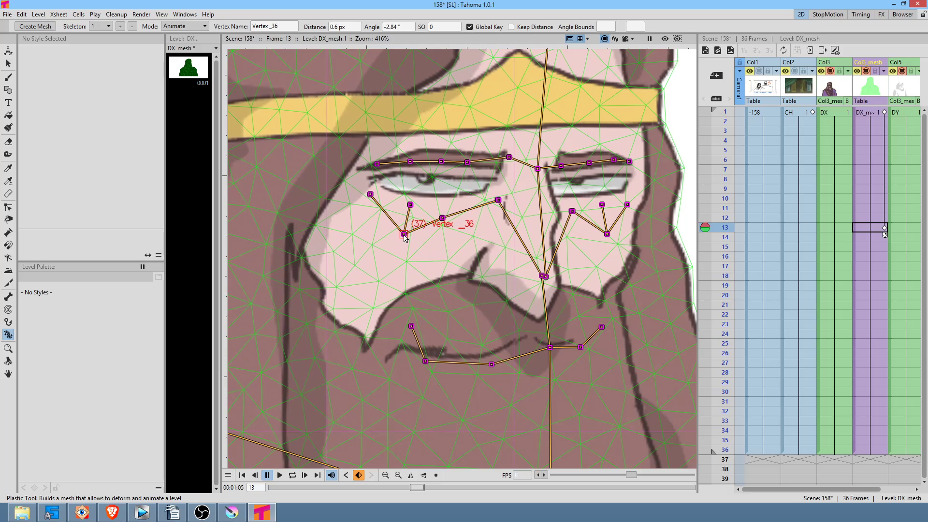
click(411, 205)
drag(413, 207, 416, 210)
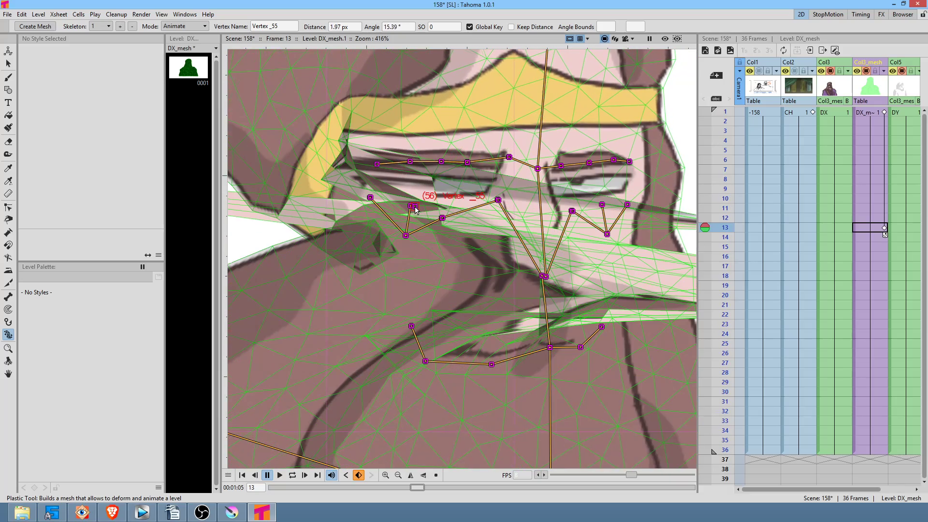
key(ctrl+z)
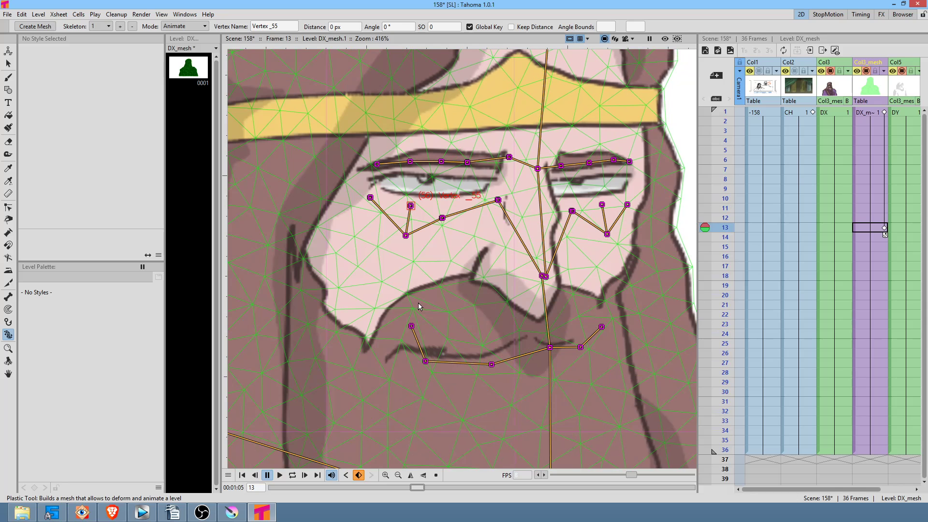
scroll(418, 301, down, 1)
scroll(425, 305, down, 2)
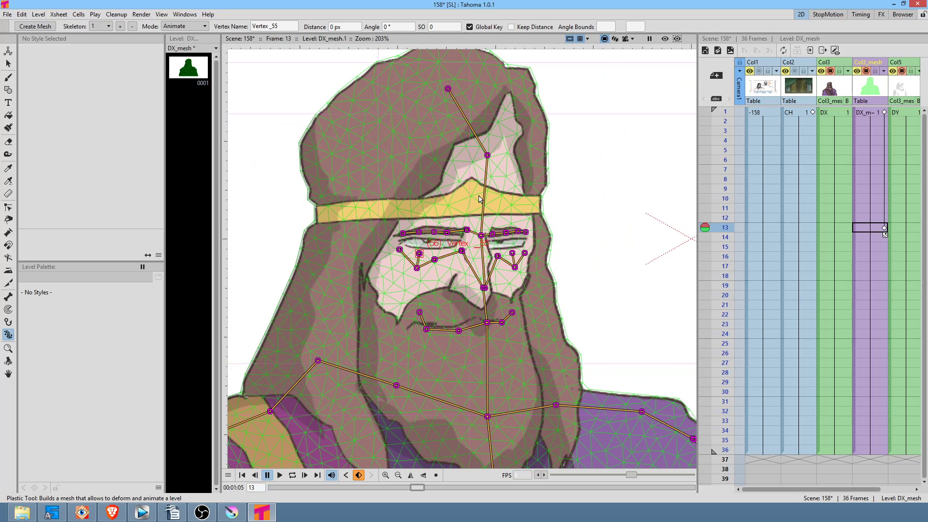
Step: At frame 1, try lowering the forehead vertex to -19.13 px and 1.49°
click(870, 112)
scroll(488, 218, down, 5)
scroll(503, 214, up, 4)
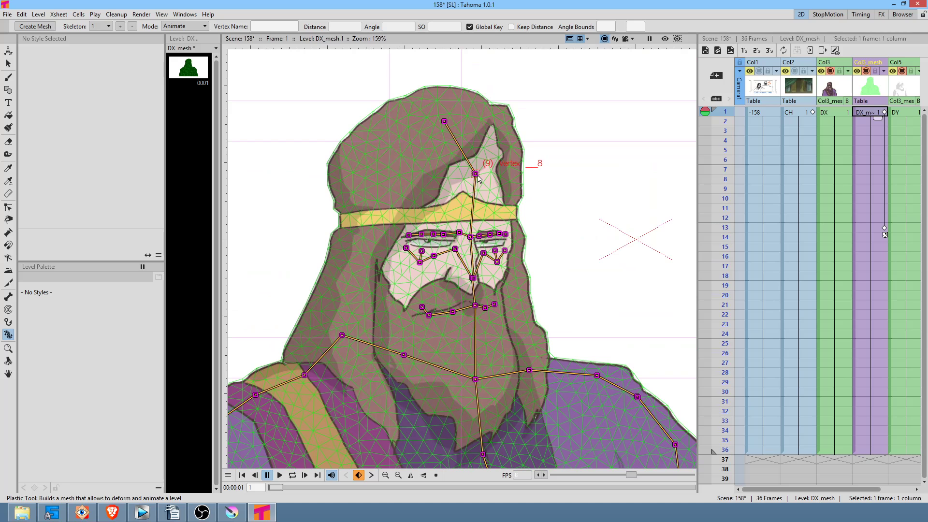
drag(476, 176, 473, 190)
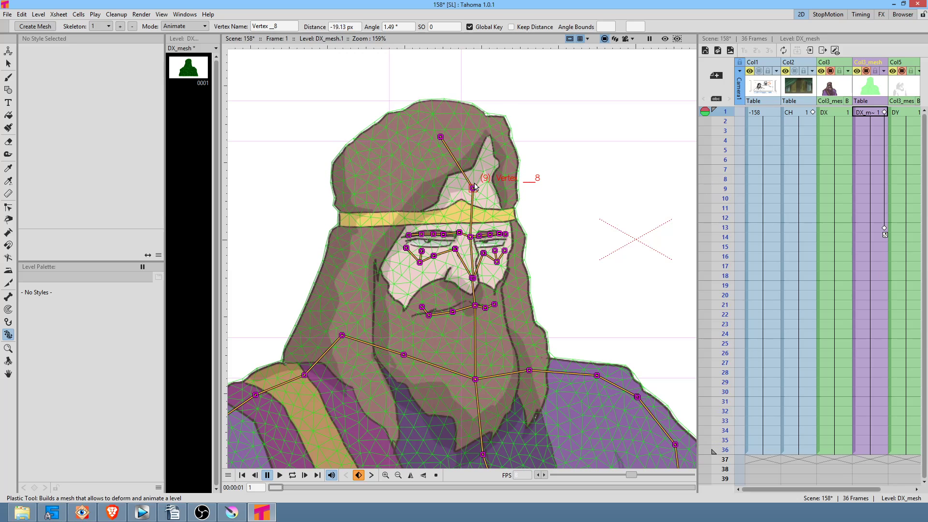
key(ctrl+z)
Step: In Build Skeleton mode, add a two-vertex side branch off the forehead vertex and two vertices at the headband's centre, and reposition the forehead vertex
click(205, 26)
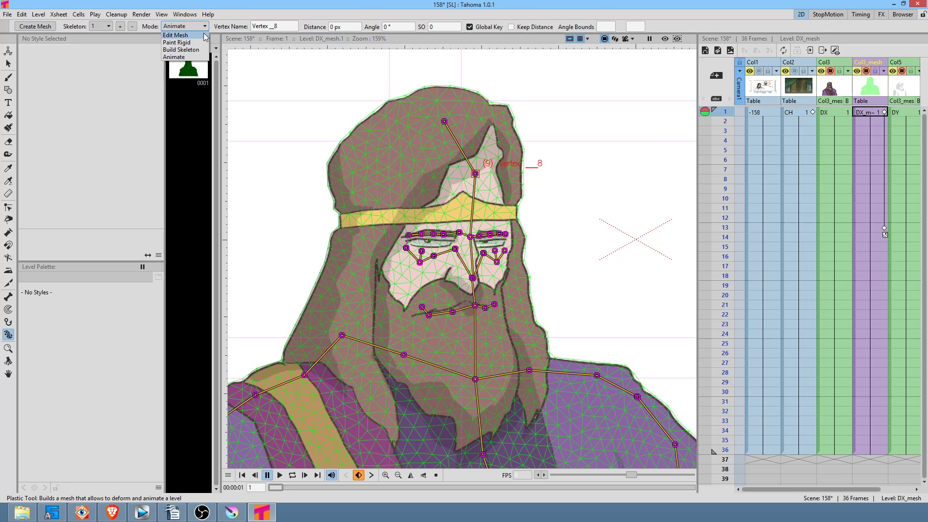
click(193, 49)
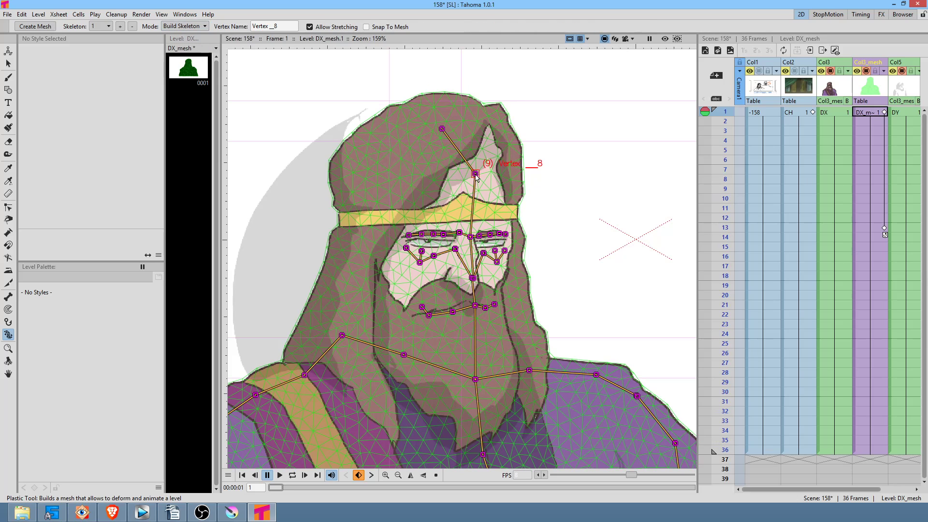
click(516, 195)
click(497, 197)
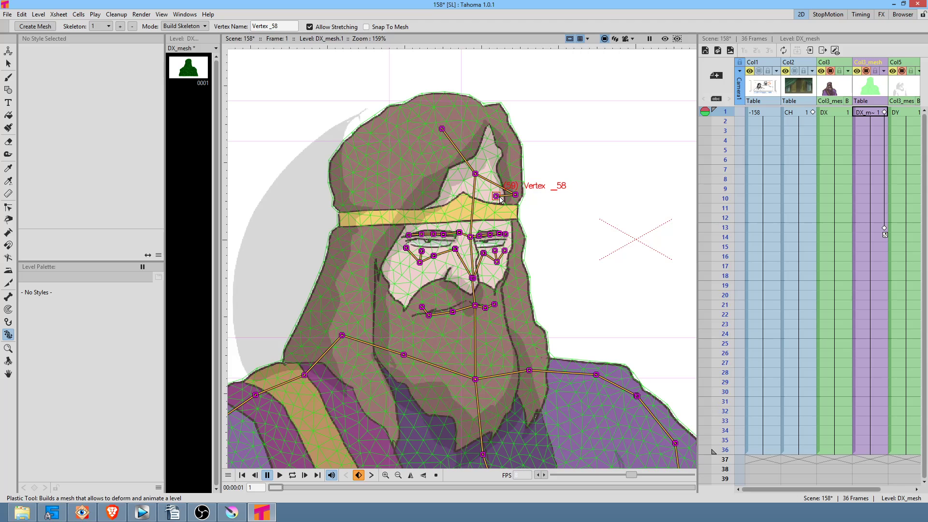
drag(515, 194, 467, 213)
click(466, 188)
click(465, 195)
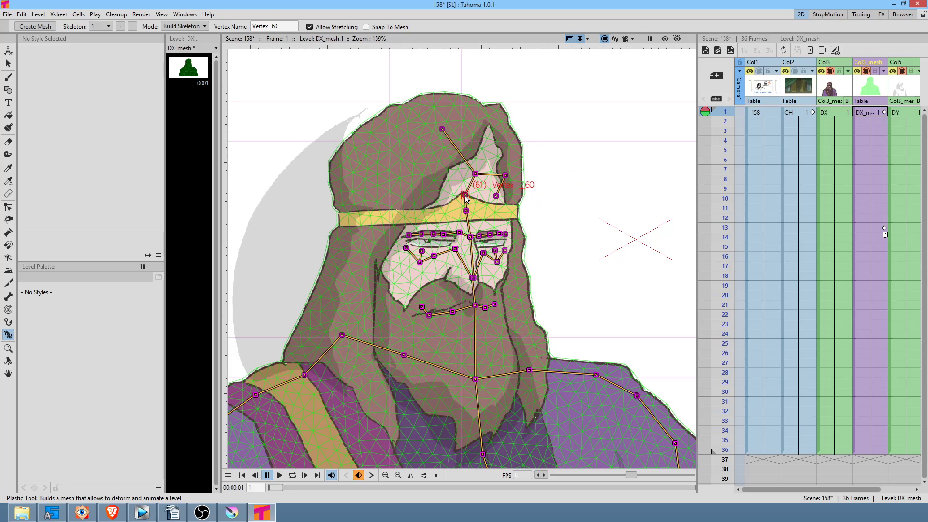
drag(497, 196, 464, 176)
Step: Extend a chain of three skeleton vertices from the forehead vertex across the wide side of the hair above the headband
click(411, 178)
click(383, 189)
click(361, 186)
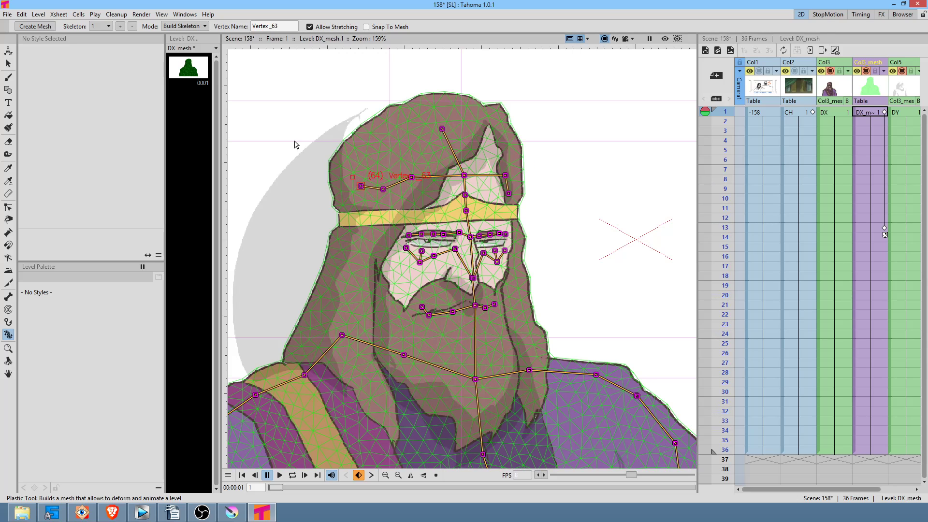
Step: In Animate mode at frame 1, lower the top head vertex to -18.43 px and -0.33°
click(182, 26)
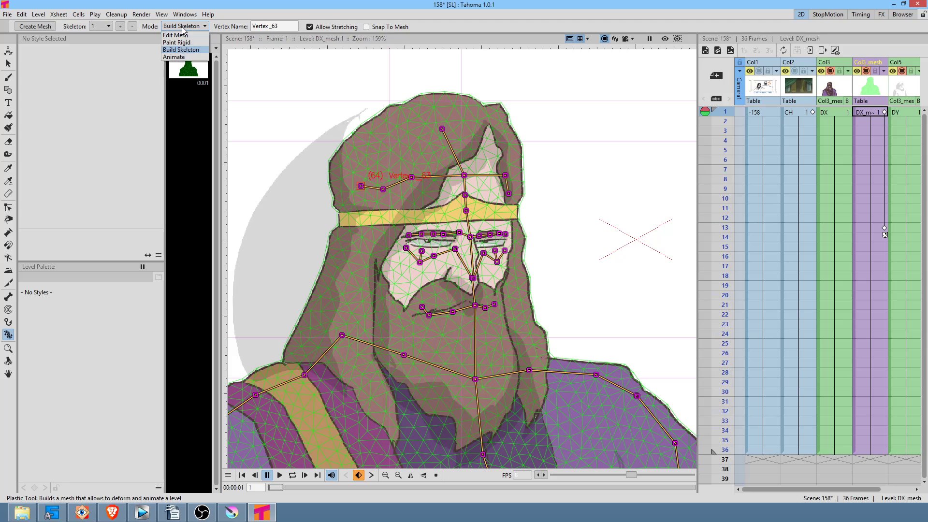
click(174, 57)
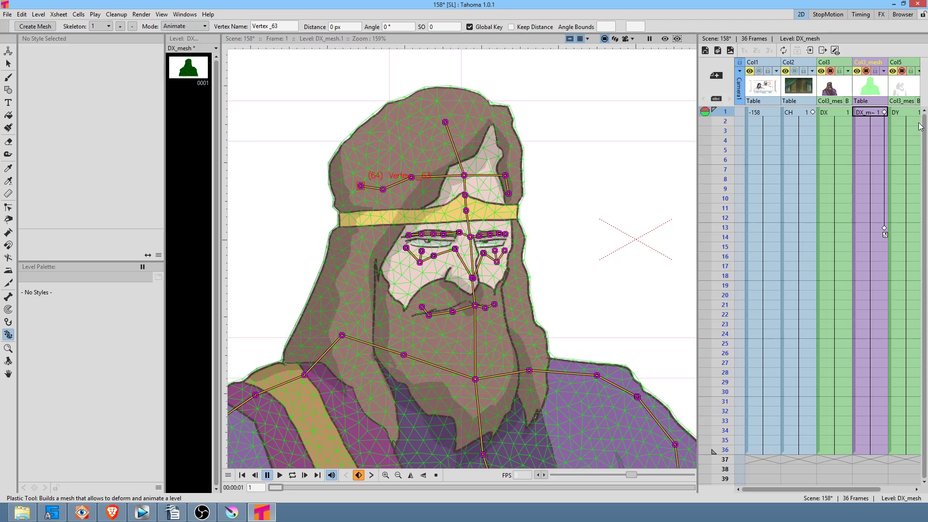
drag(445, 125, 449, 144)
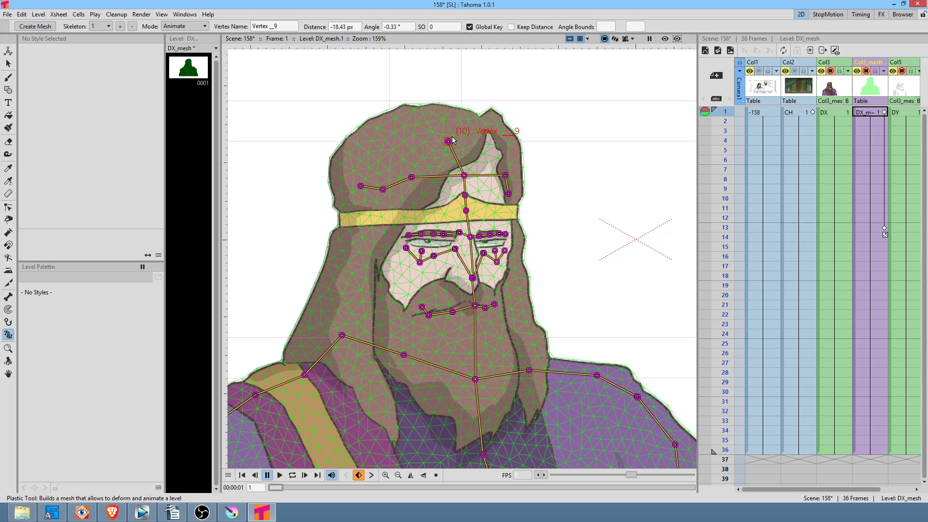
Step: Branch a new skeleton vertex into the upper hair from the side chain's first vertex and move it to -8.02 px and -5.4° at frame 1
click(198, 25)
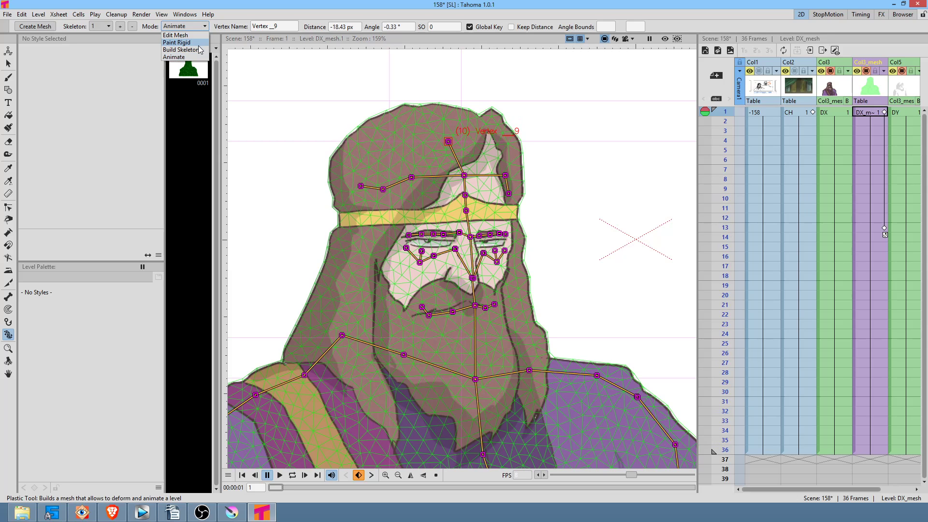
click(198, 50)
click(411, 179)
click(380, 137)
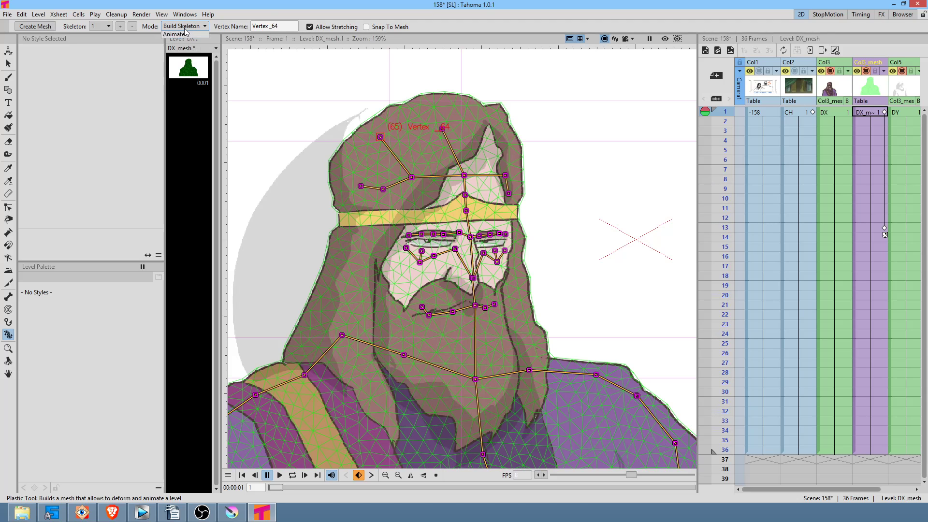
click(184, 28)
click(181, 57)
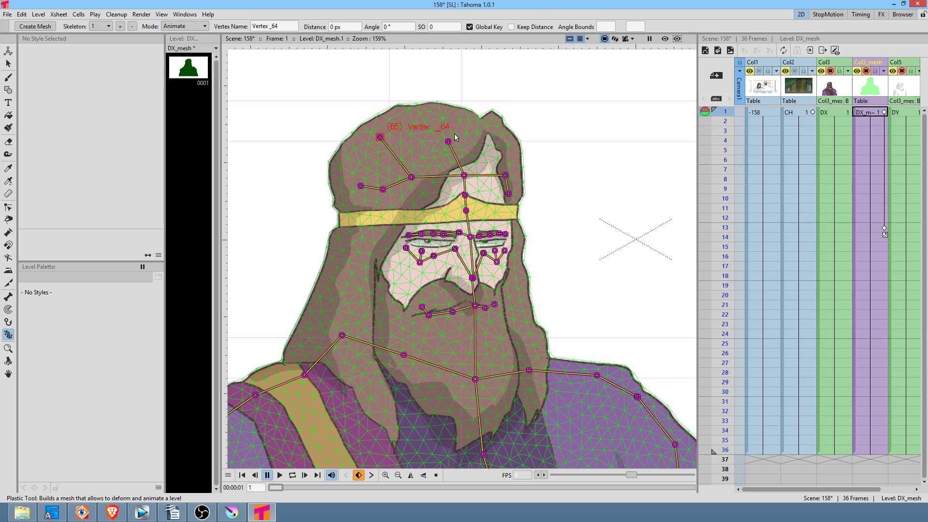
drag(382, 136, 387, 141)
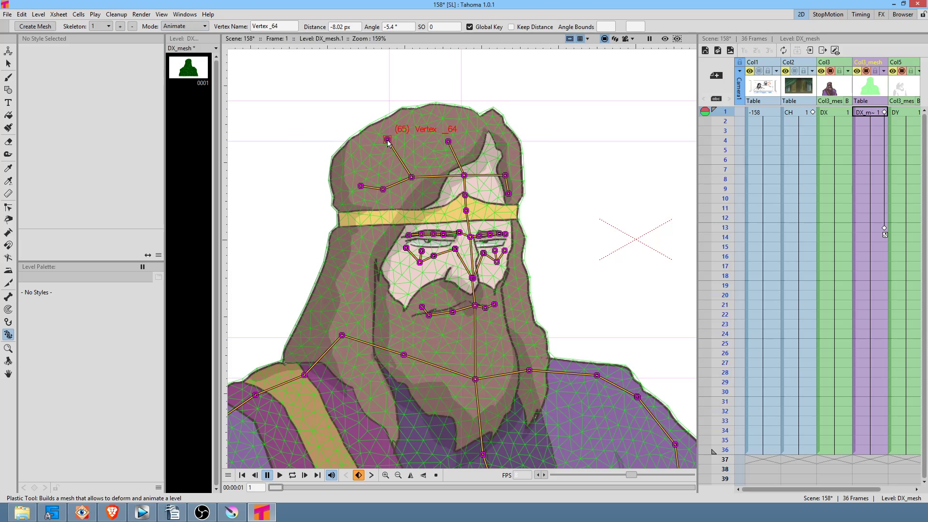
Step: In Build Skeleton mode, shift the upper-hair vertex toward the head's centre and branch another vertex from the side chain to the hair's outer edge
click(193, 26)
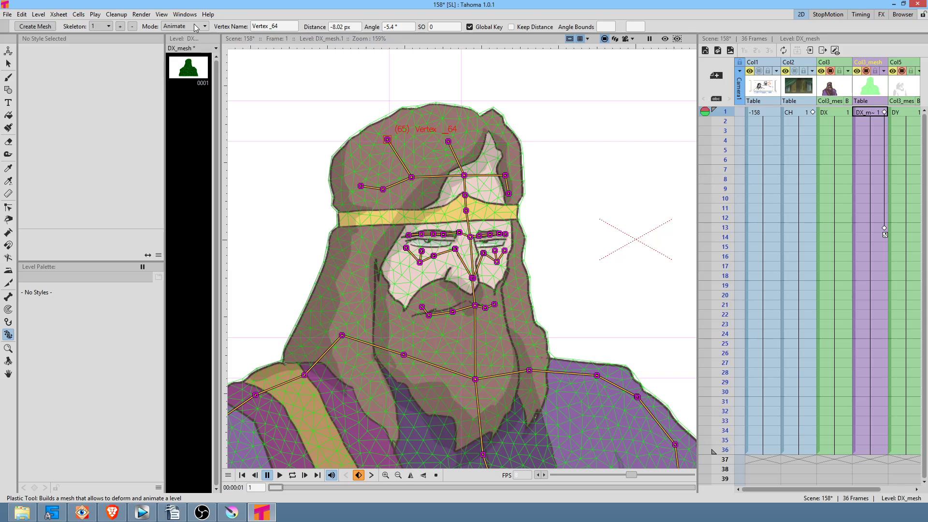
click(194, 50)
drag(378, 131, 390, 131)
click(411, 176)
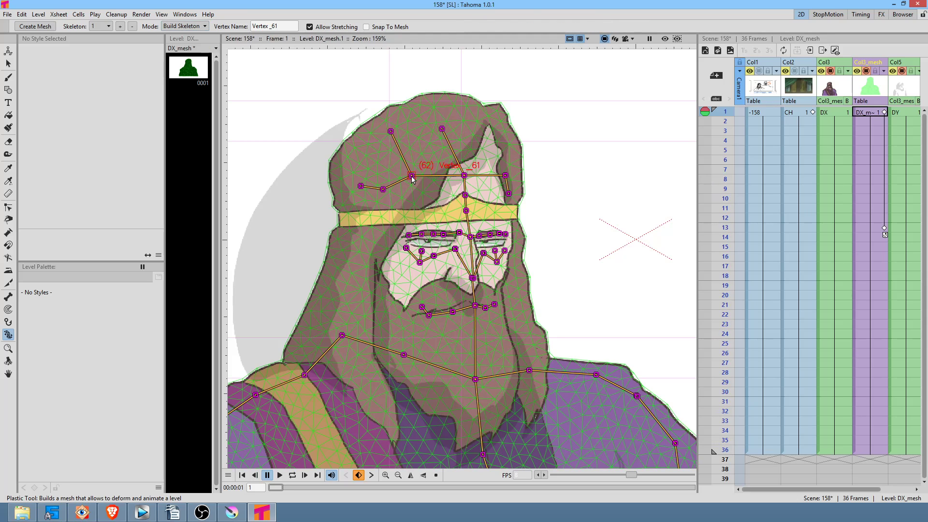
click(353, 153)
Step: At frame 1, animate the new outer-hair vertex to -11.06 px and -0.86°
click(193, 26)
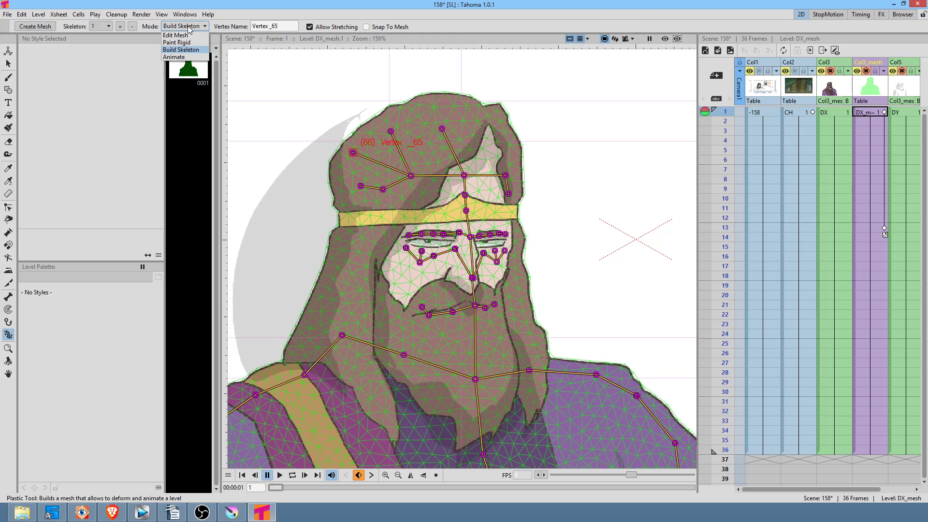
click(184, 58)
drag(354, 153, 360, 155)
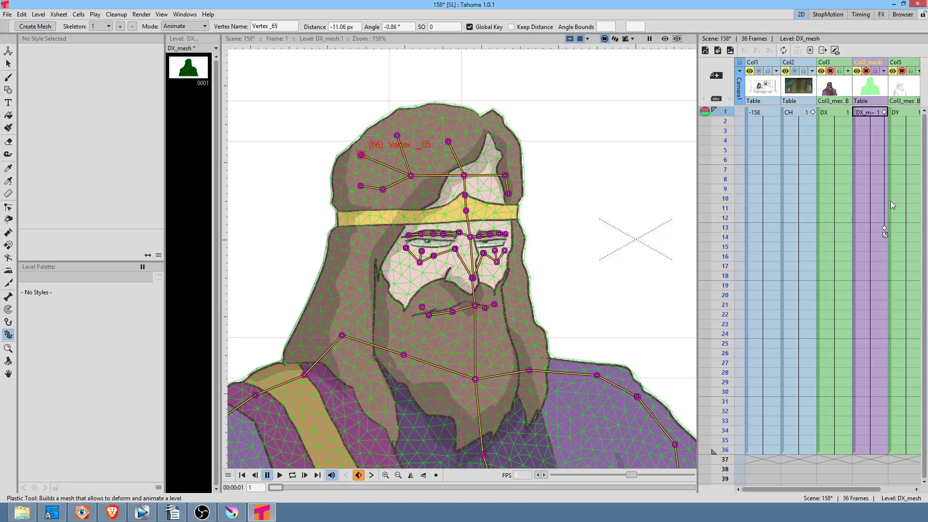
Step: Compare the top head vertex's pose at frames 1 and 13
click(878, 228)
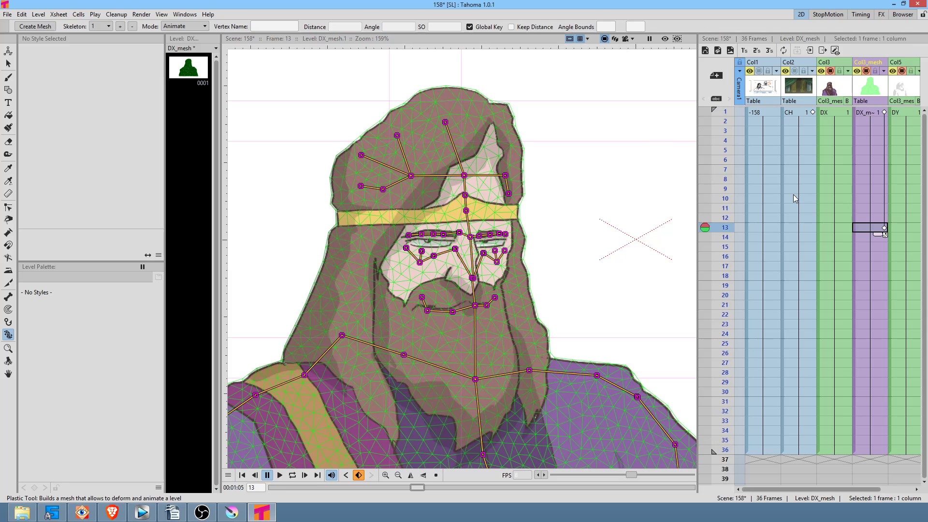
click(867, 112)
click(872, 228)
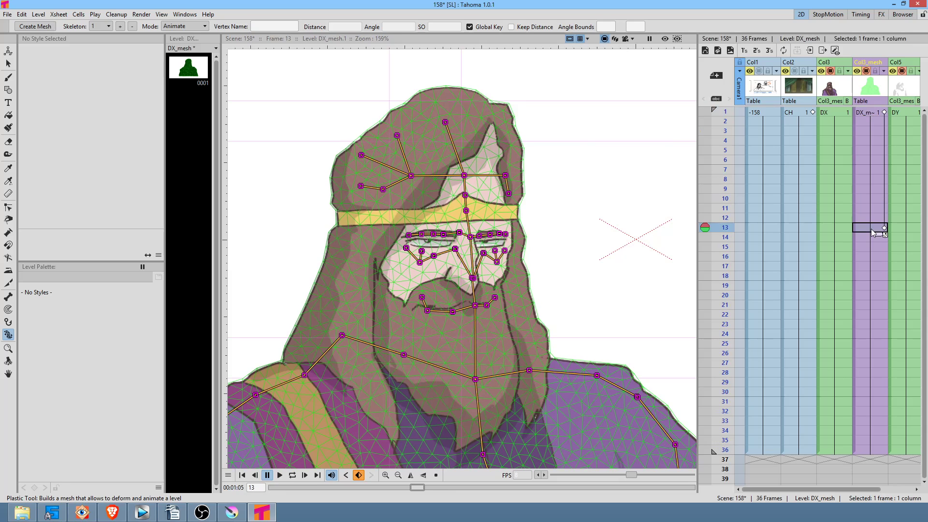
click(445, 122)
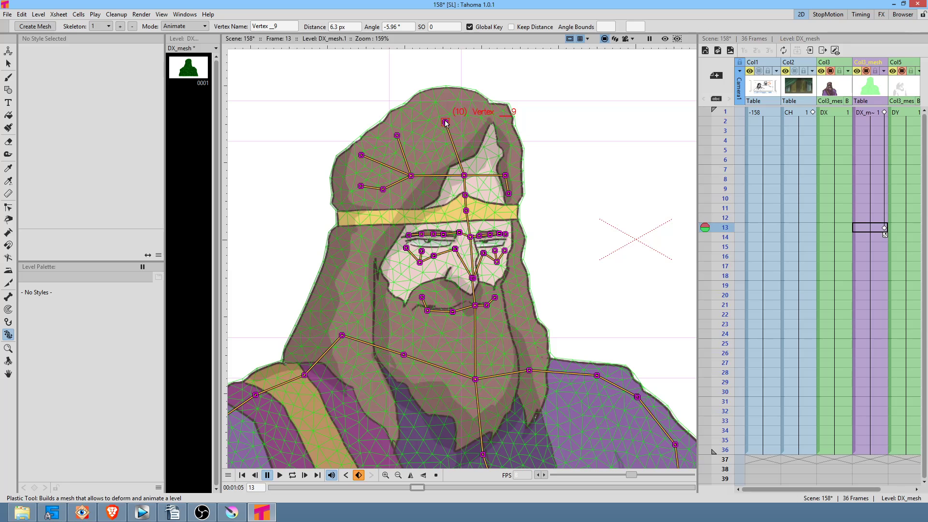
click(878, 112)
click(876, 228)
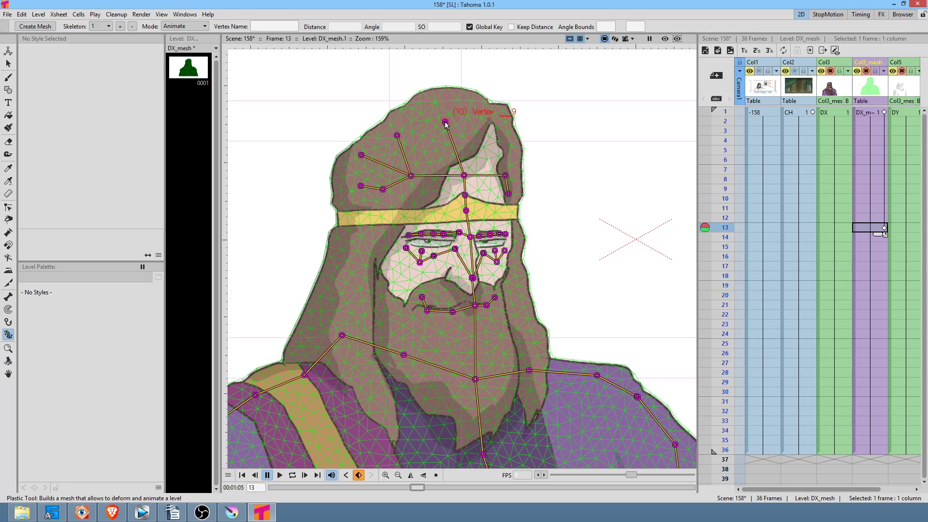
click(884, 229)
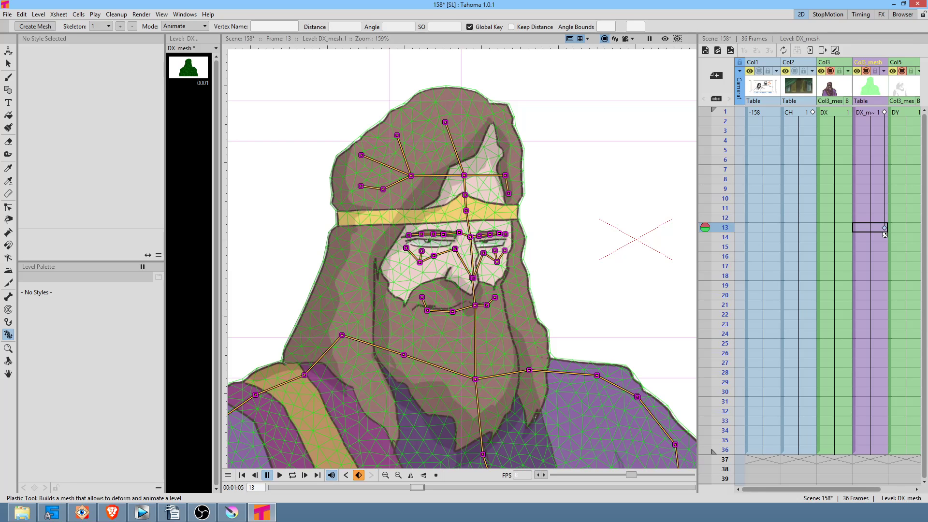
Step: Open the Function Editor and expand the Plastic Skeleton channels of Col3_mesh
double_click(884, 228)
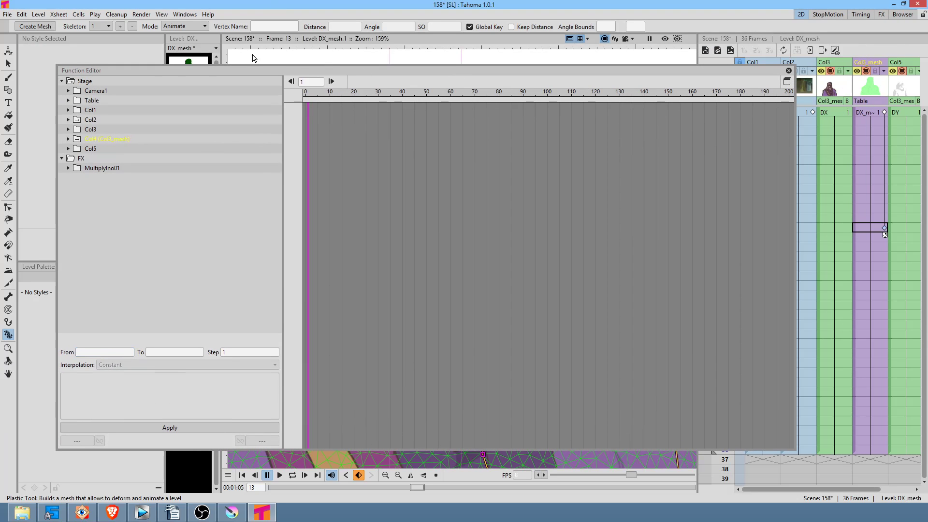
click(68, 138)
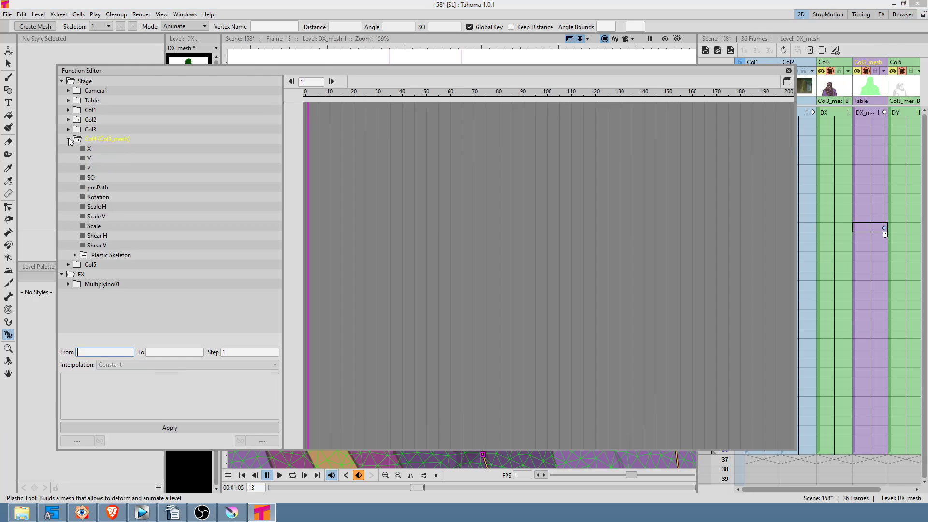
click(75, 255)
scroll(201, 240, down, 1)
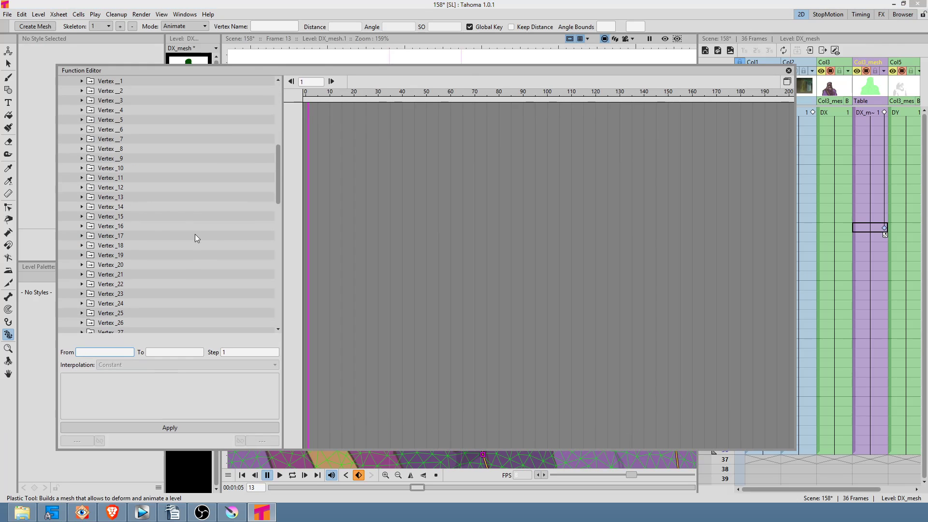
drag(354, 68, 354, 0)
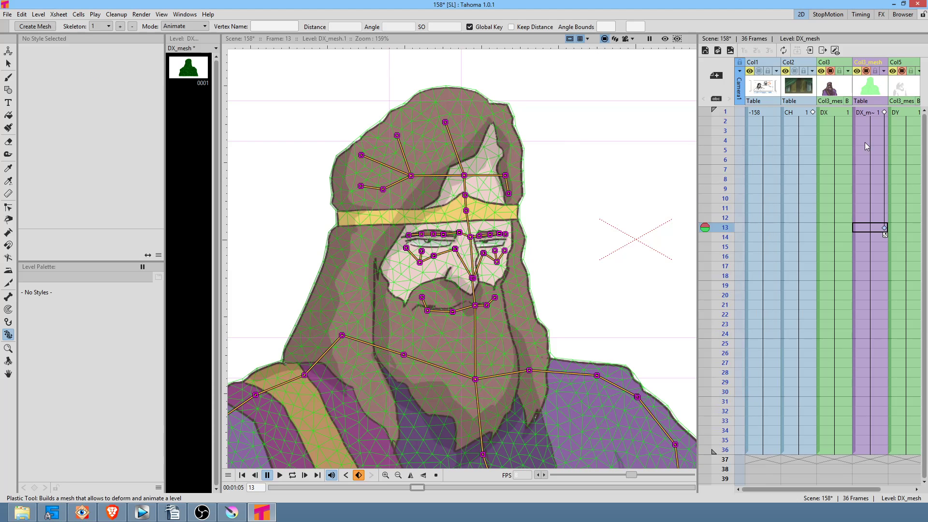
Step: Select the top head vertex at frame 1 and show its Angle, Distance and SO curves in the Function Editor
click(869, 112)
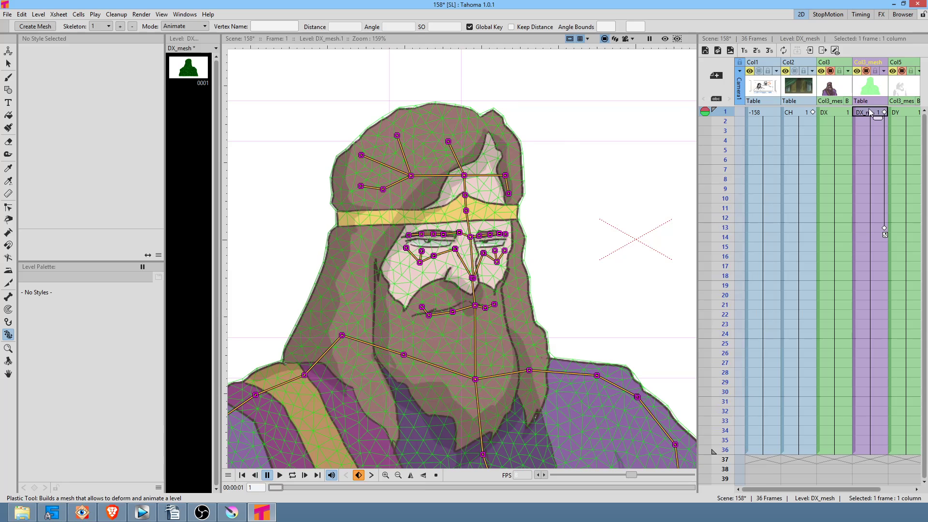
click(448, 142)
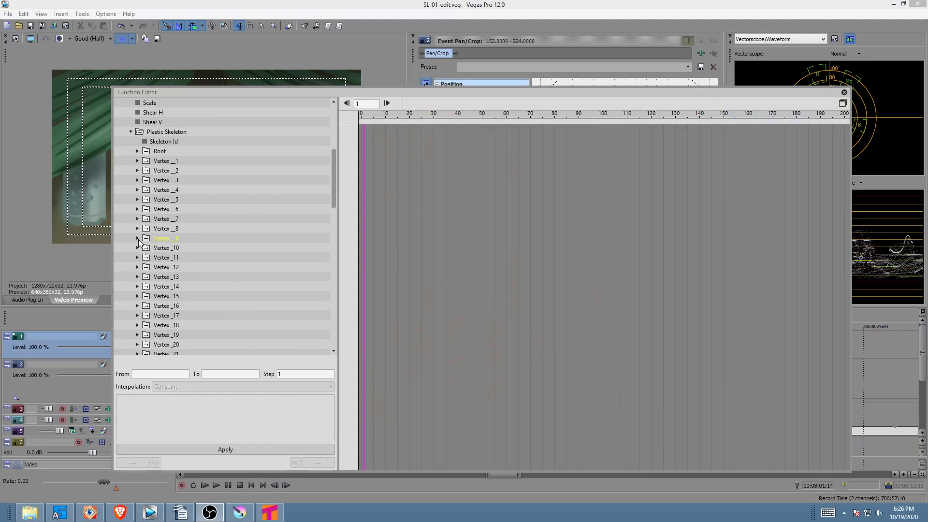
click(137, 238)
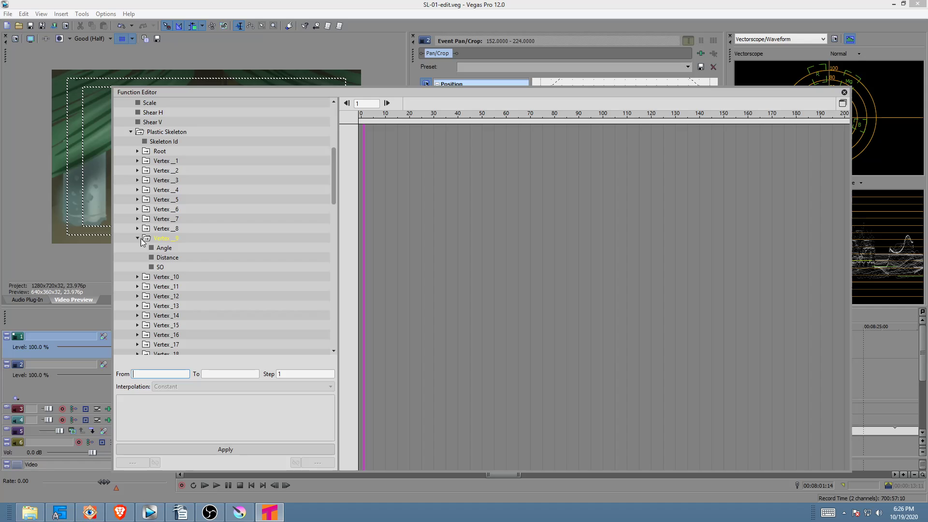
click(164, 249)
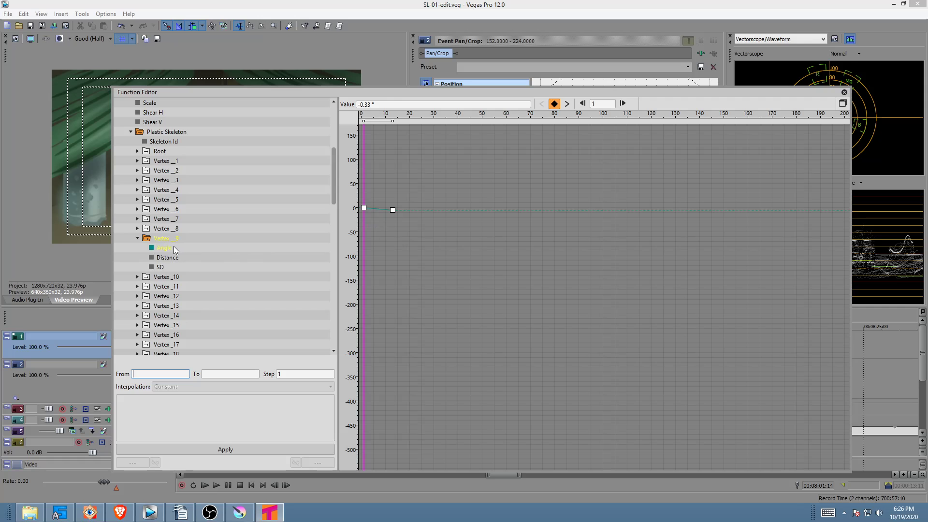
click(167, 257)
click(166, 268)
click(167, 259)
Step: Delete the top head vertex's Distance and SO keyframes at frame 13
scroll(390, 221, up, 10)
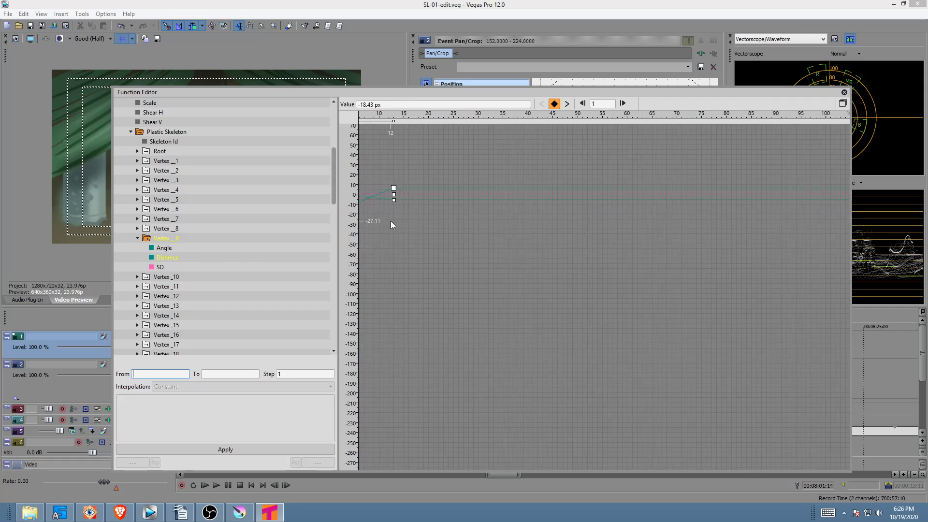
drag(391, 221, 448, 293)
click(456, 236)
click(455, 244)
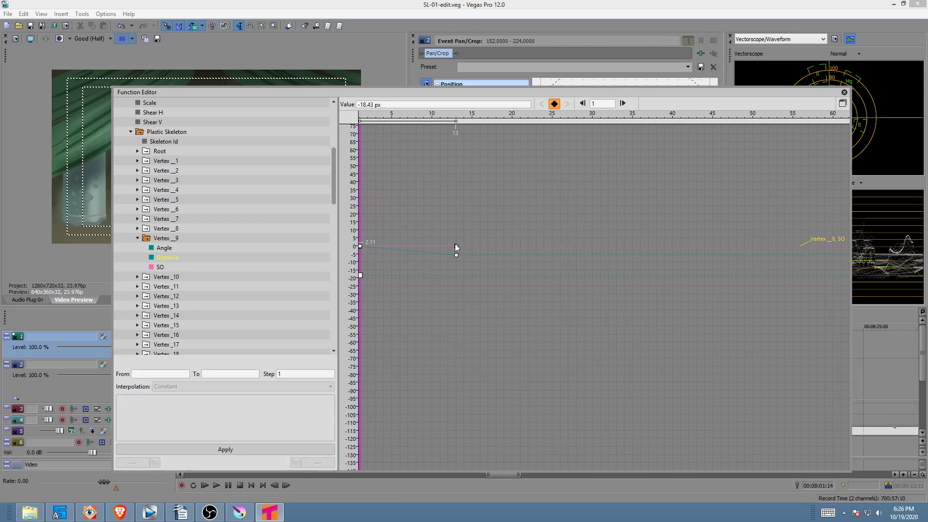
click(456, 246)
click(457, 255)
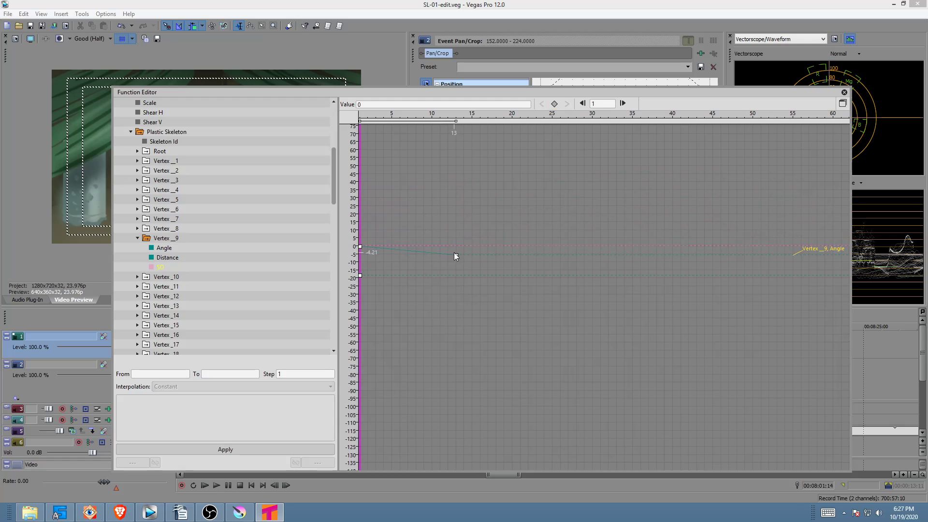
click(452, 246)
drag(463, 262, 463, 262)
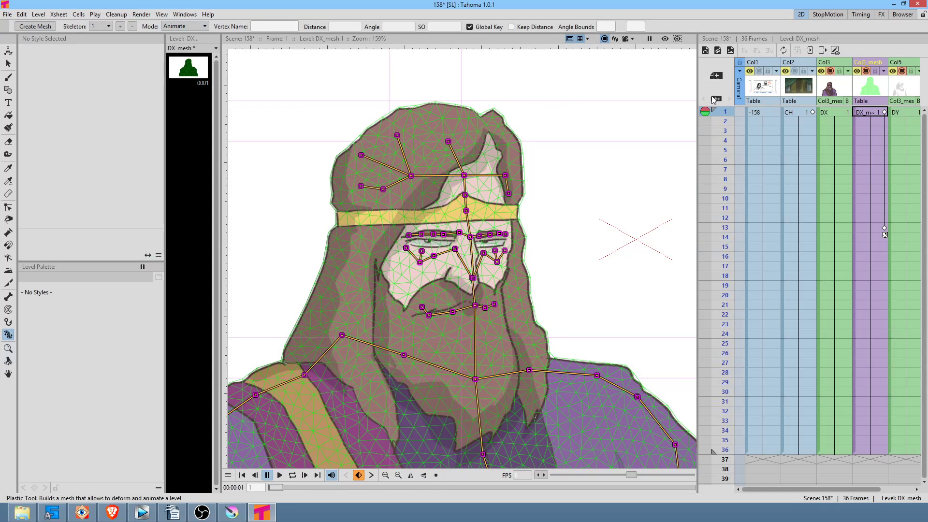
Step: Delete the top head vertex's Angle keyframe at frame 13 and scrub between frames 1 and 13 to check the motion
click(867, 227)
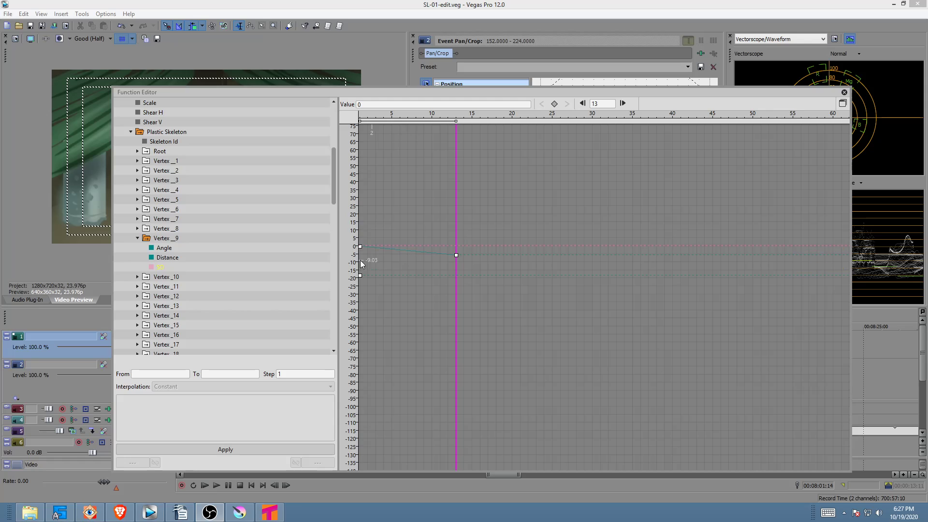
click(456, 255)
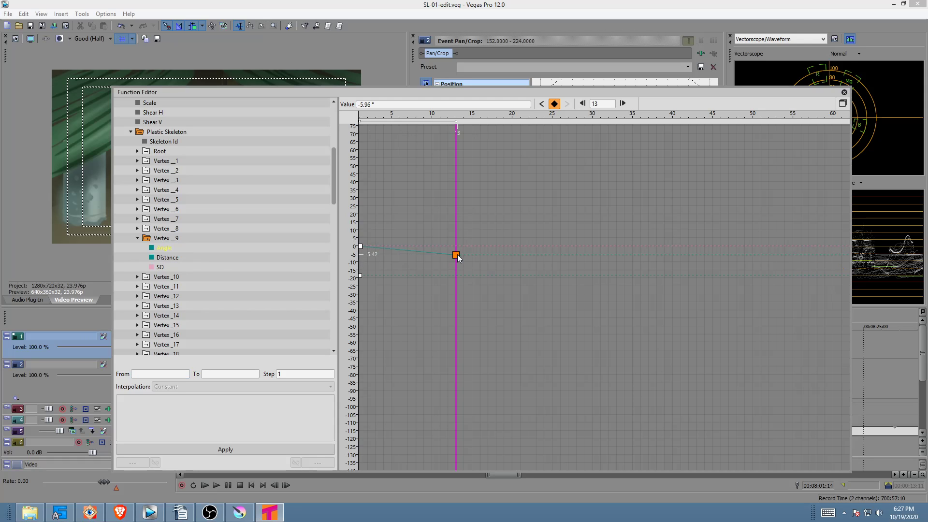
key(Delete)
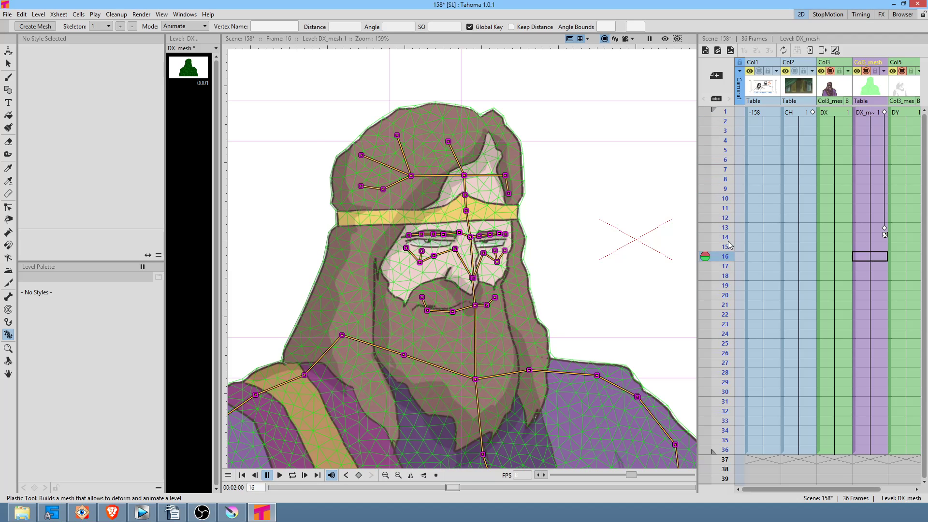
drag(727, 97, 760, 230)
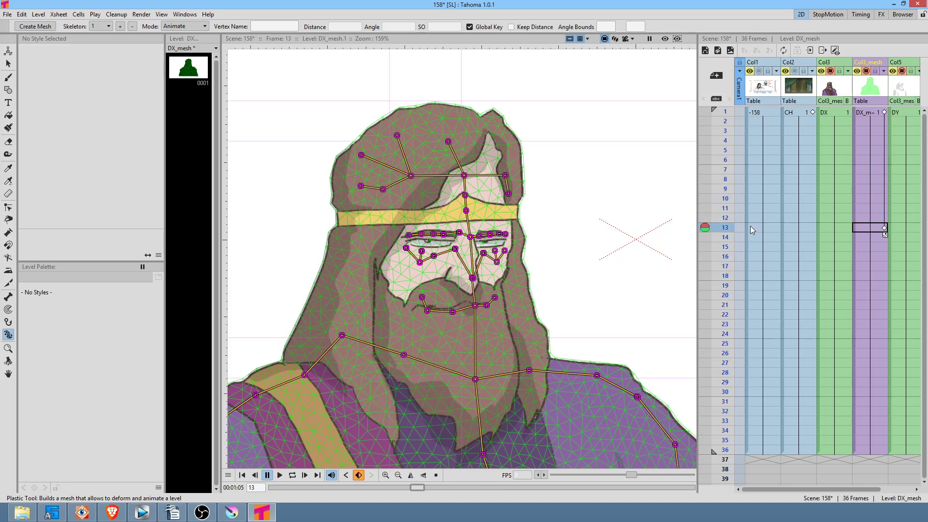
scroll(553, 237, down, 5)
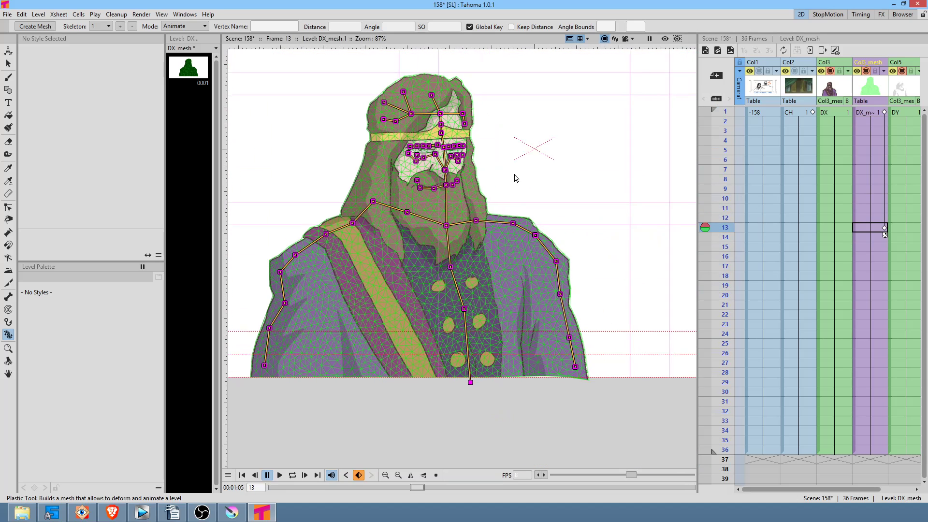
drag(517, 177, 522, 218)
drag(729, 119, 720, 93)
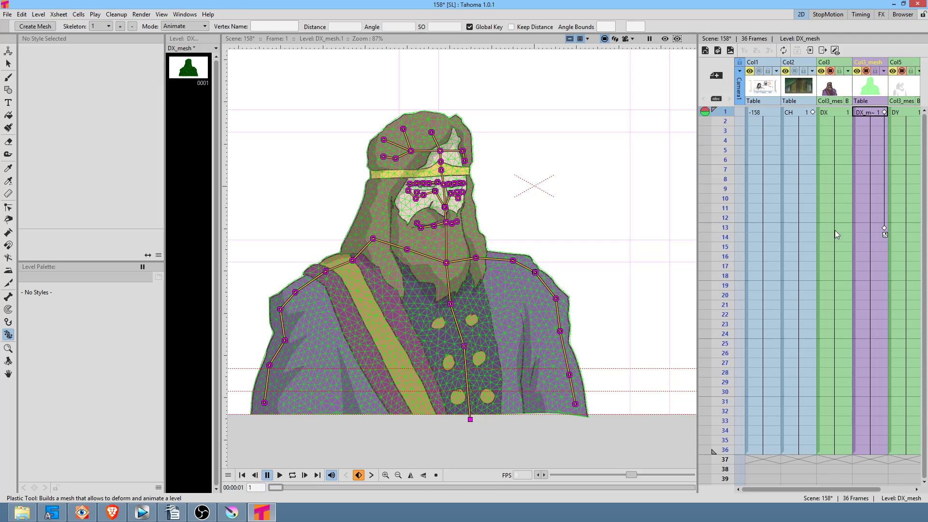
Step: At frame 13, enable Keep Distance and rotate the central chain's mouth-level vertex to 1.8° to tilt the head
click(868, 227)
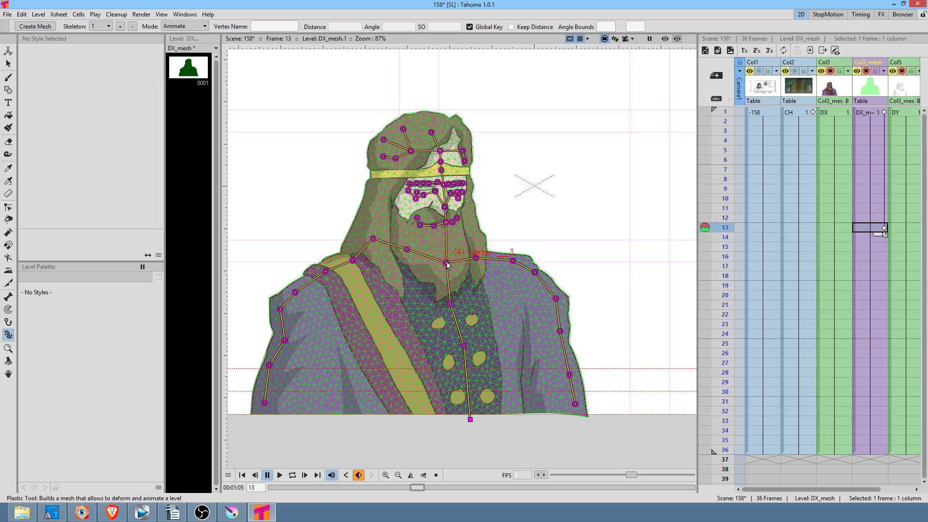
click(511, 27)
drag(447, 264, 450, 264)
key(ctrl+z)
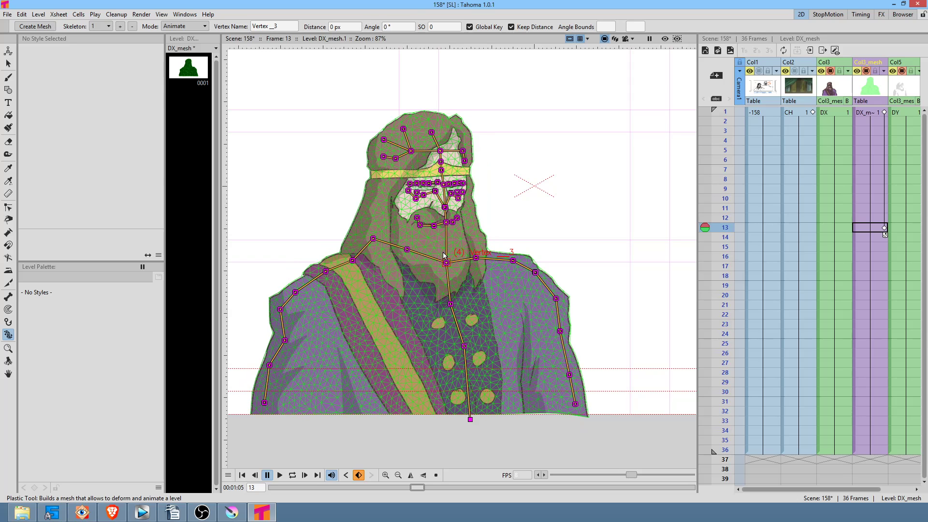
drag(446, 223, 446, 226)
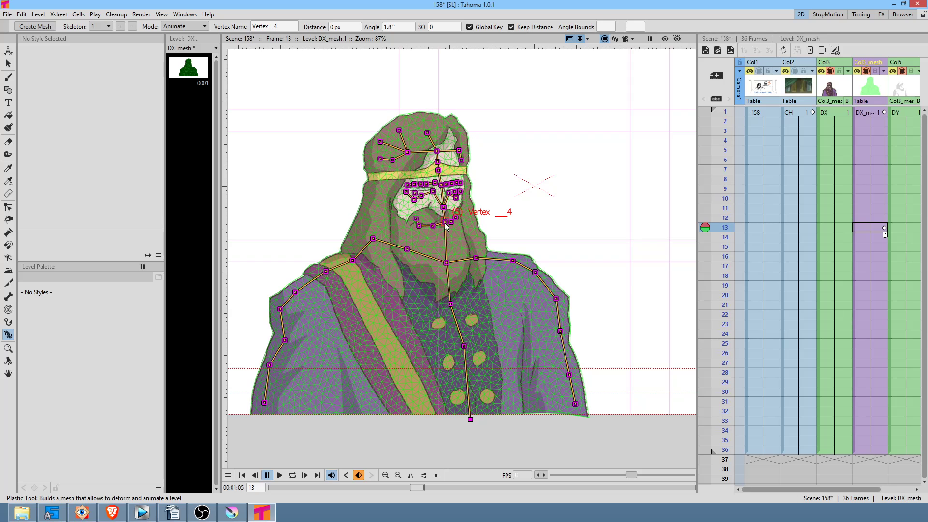
Step: Compare the head tilt by returning to frame 1 and scrubbing to frame 15
click(866, 112)
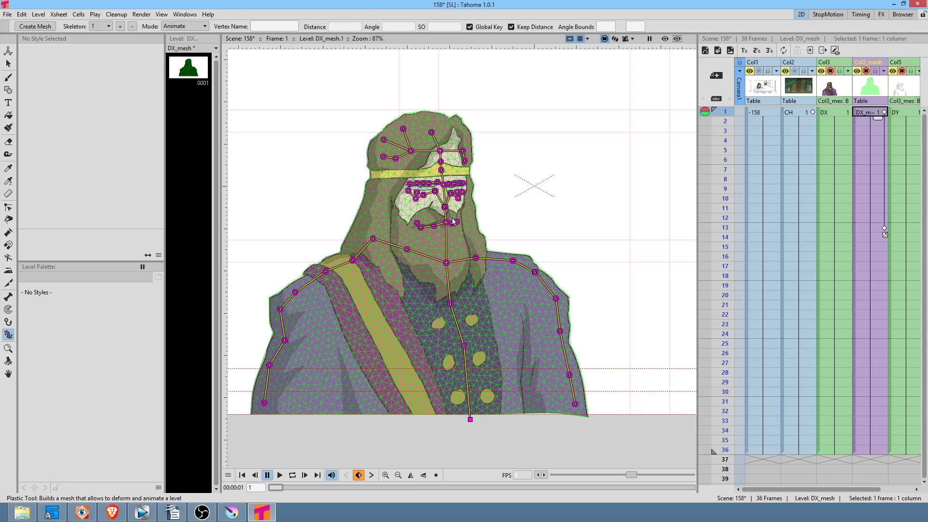
click(448, 223)
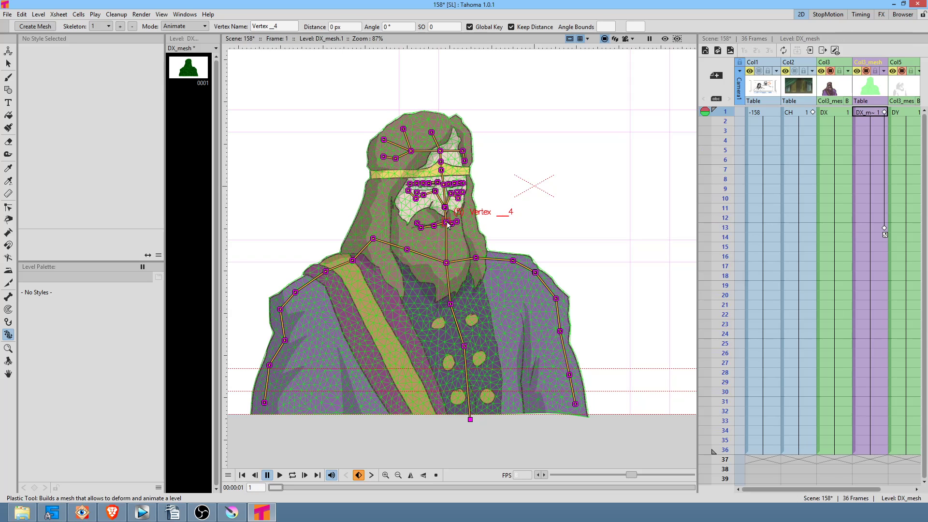
drag(723, 118, 715, 246)
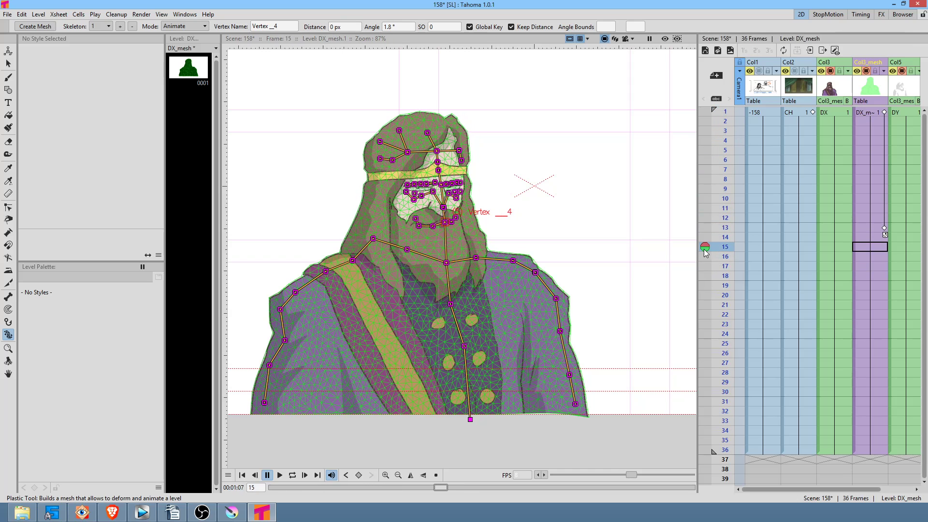
Step: Hide the mesh overlay, select the DX drawing column and play back the head tilt to review it without the rig
click(865, 71)
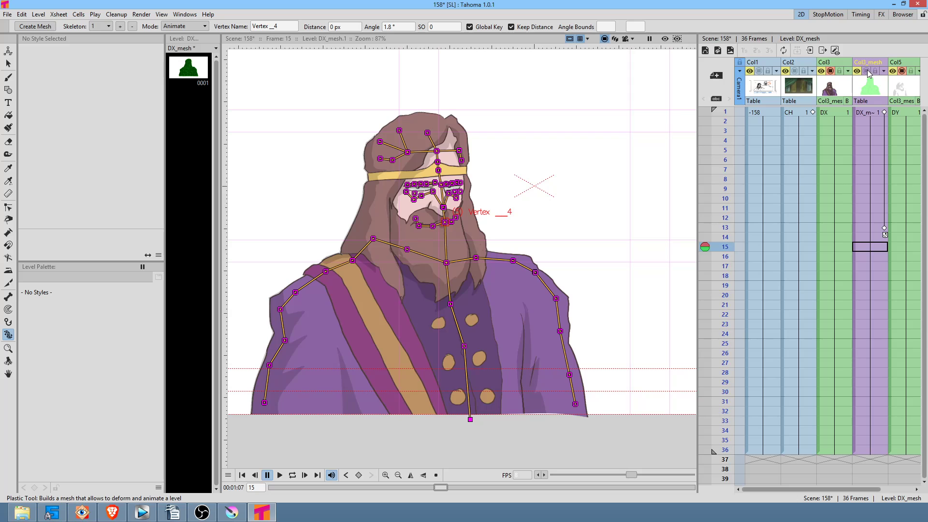
click(837, 112)
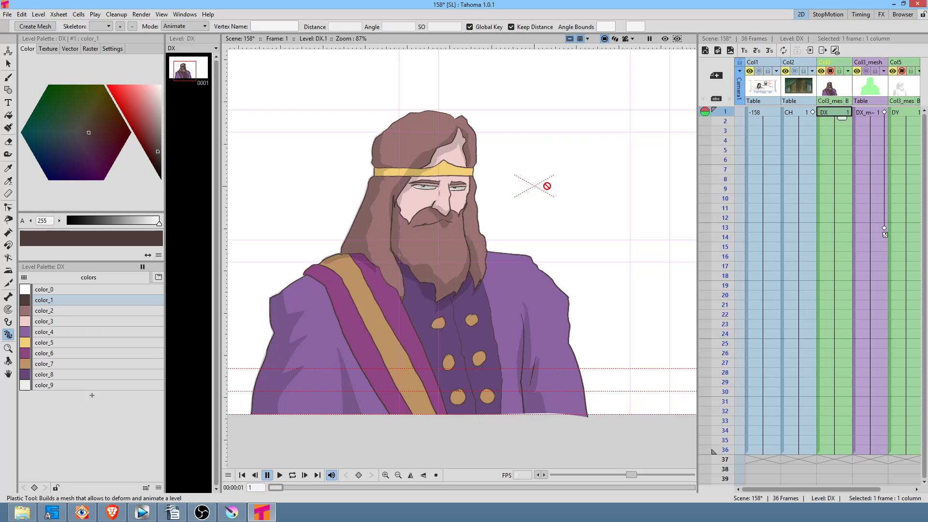
scroll(469, 195, up, 2)
scroll(469, 195, up, 1)
scroll(471, 197, down, 1)
drag(509, 200, 527, 230)
key(l)
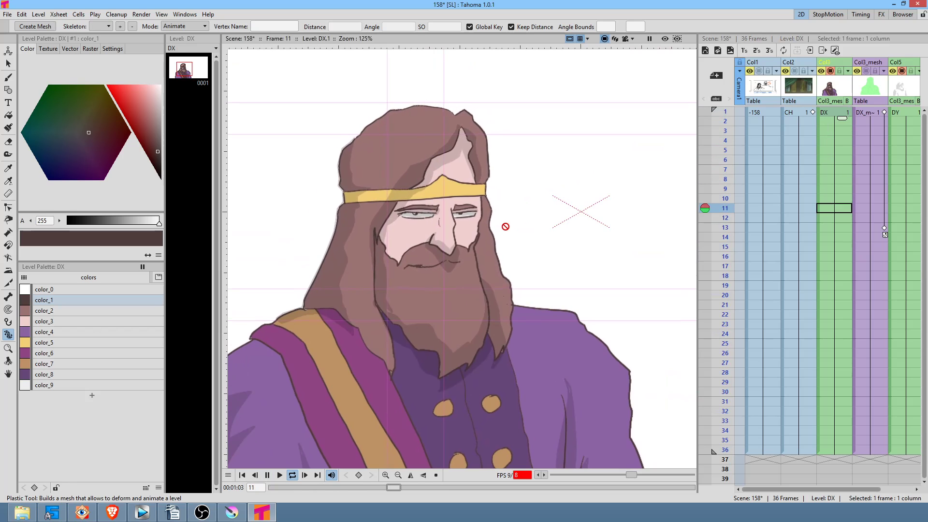
key(l)
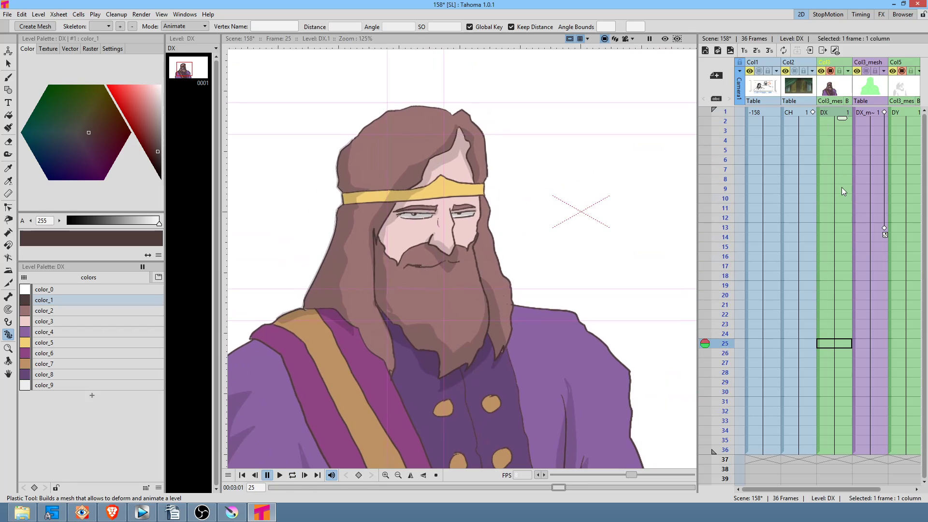
Step: Move the mesh column's first keyframe from frame 1 to frame 8 and go to the frame 13 keyframe
click(883, 112)
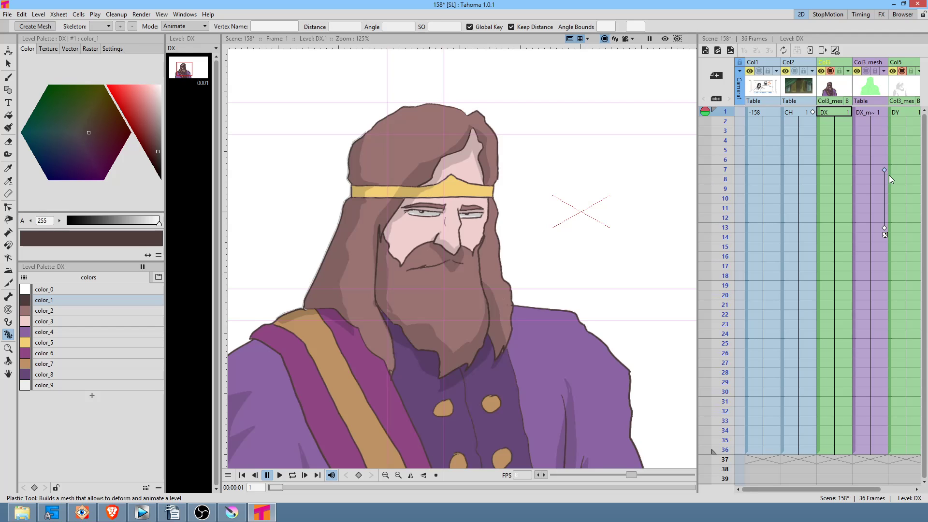
click(885, 227)
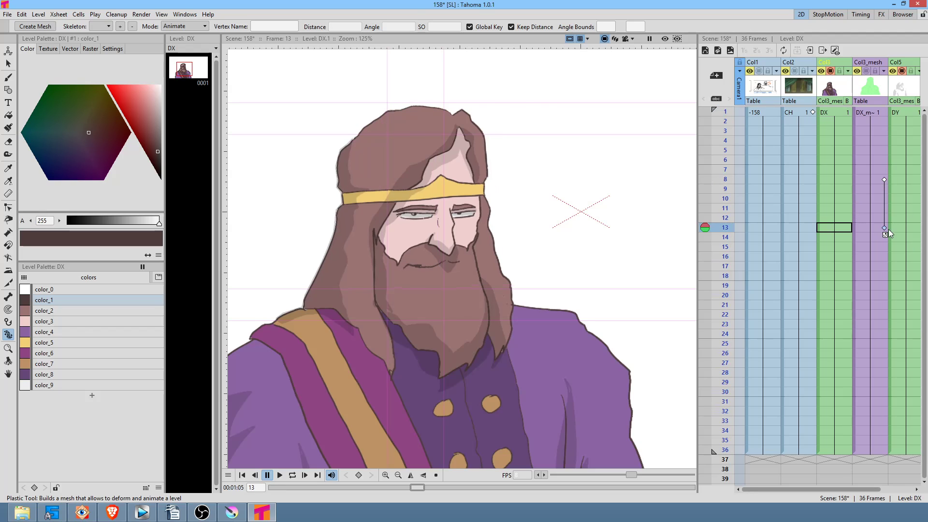
Step: Move the mesh column's end keyframe to frame 15 and play back the head tilt from frame 1
drag(885, 237, 885, 246)
click(878, 114)
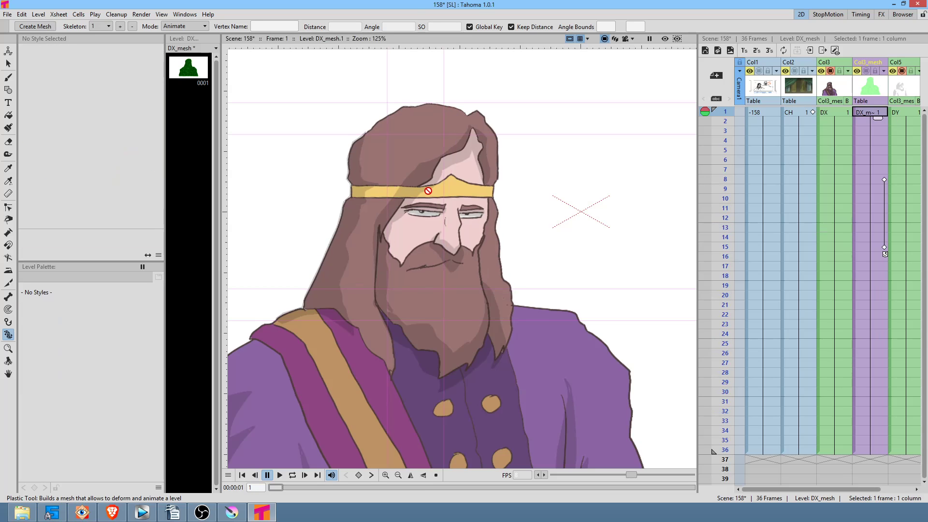
scroll(435, 192, down, 3)
key(l)
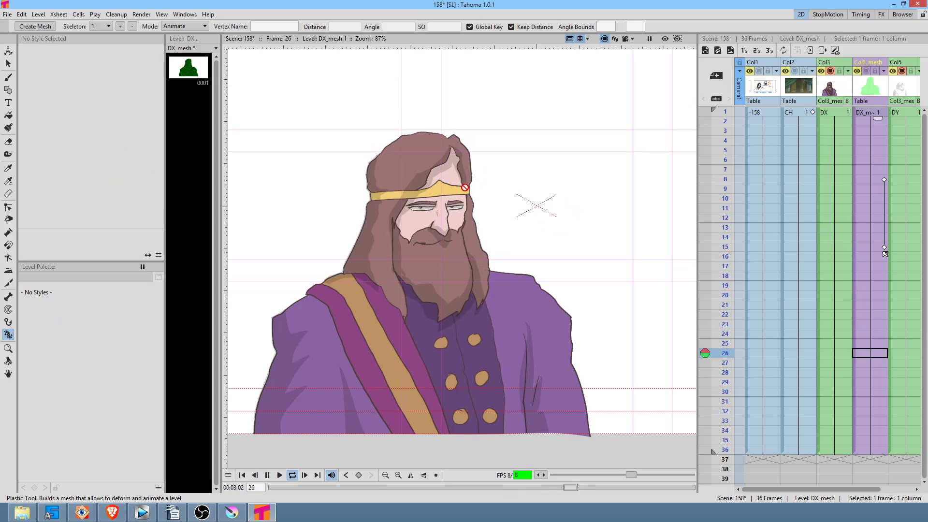
key(l)
Step: Save the scene
click(7, 14)
click(24, 47)
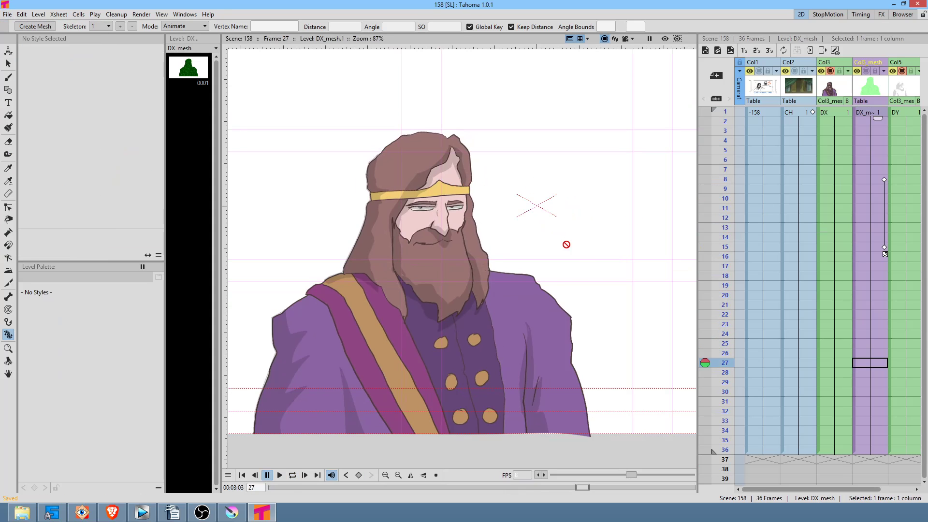
scroll(570, 247, down, 2)
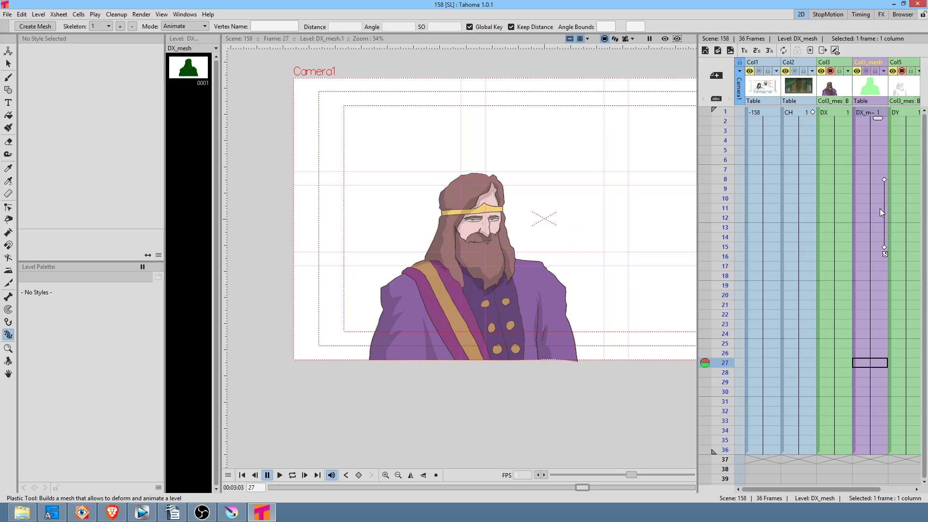
Step: Insert an empty column before the DX drawing column and select its frame 1
click(837, 87)
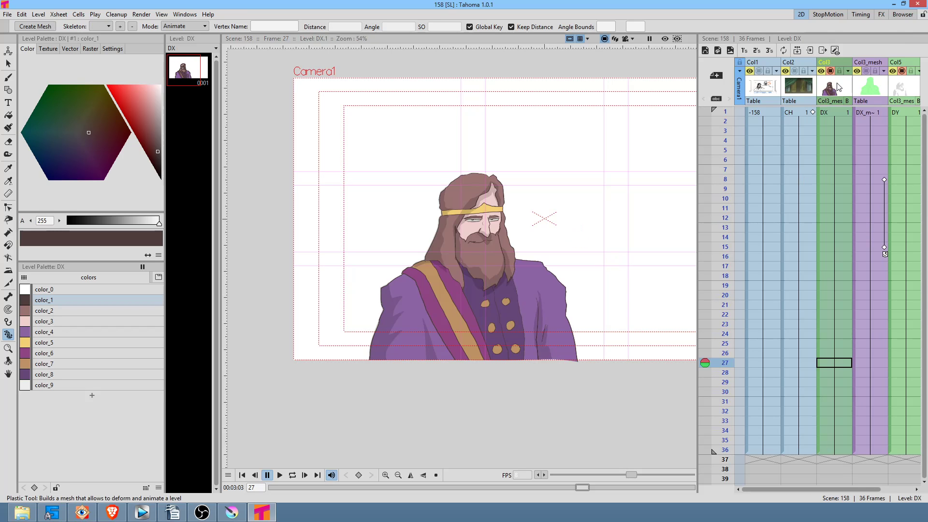
key(Insert)
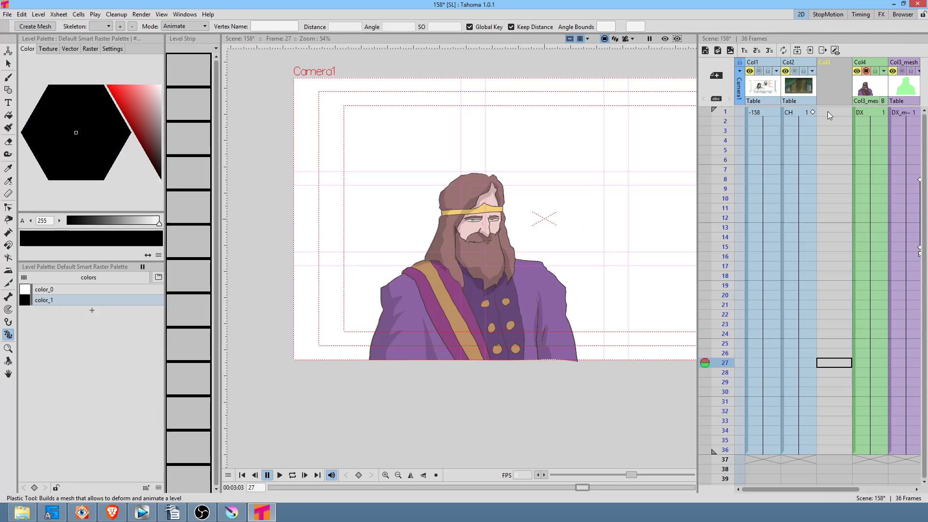
click(832, 111)
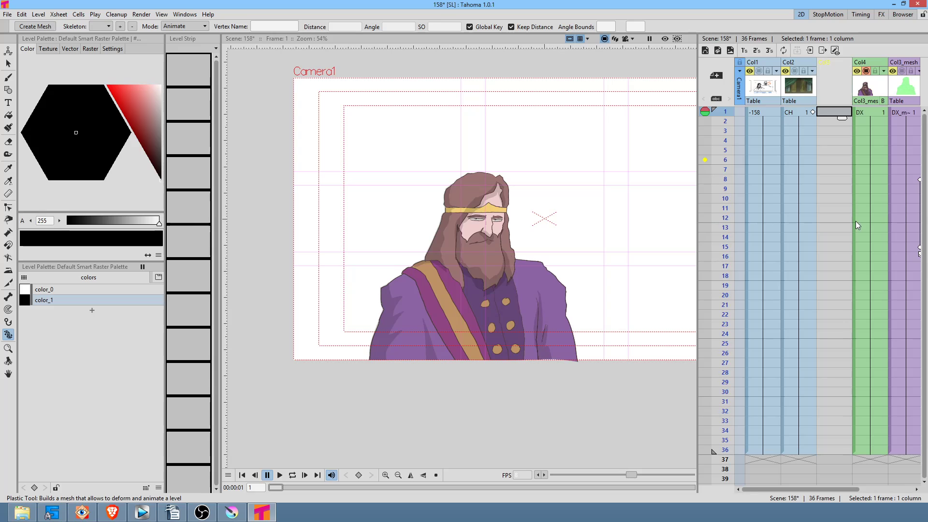
scroll(856, 221, right, 3)
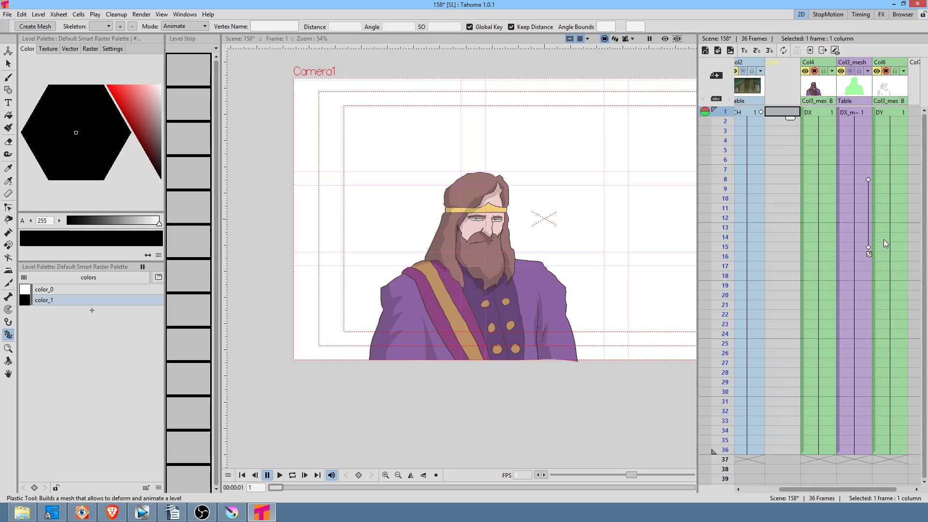
scroll(884, 239, right, 2)
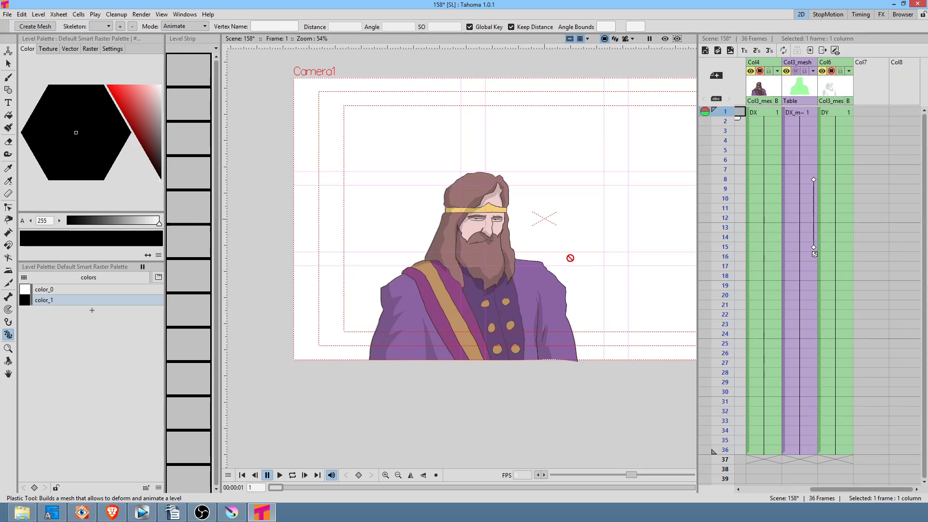
scroll(758, 202, left, 5)
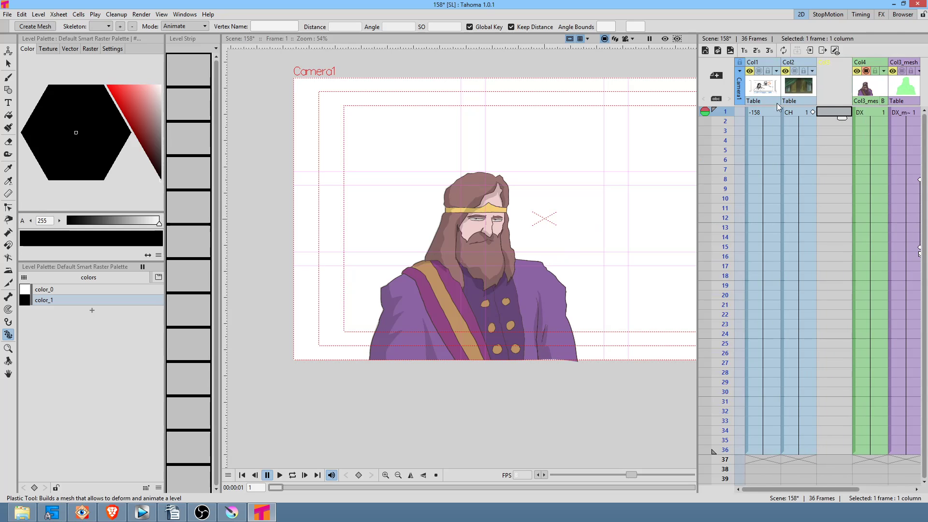
Step: Show the -158 storyboard sketch in the viewer and select frame 1 of the empty column after DY, with color_1 active
click(762, 73)
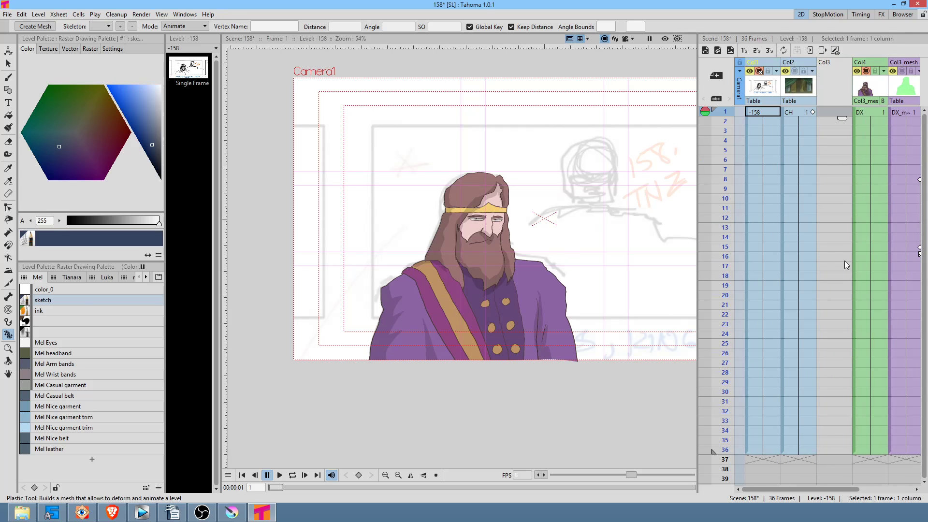
scroll(822, 266, right, 5)
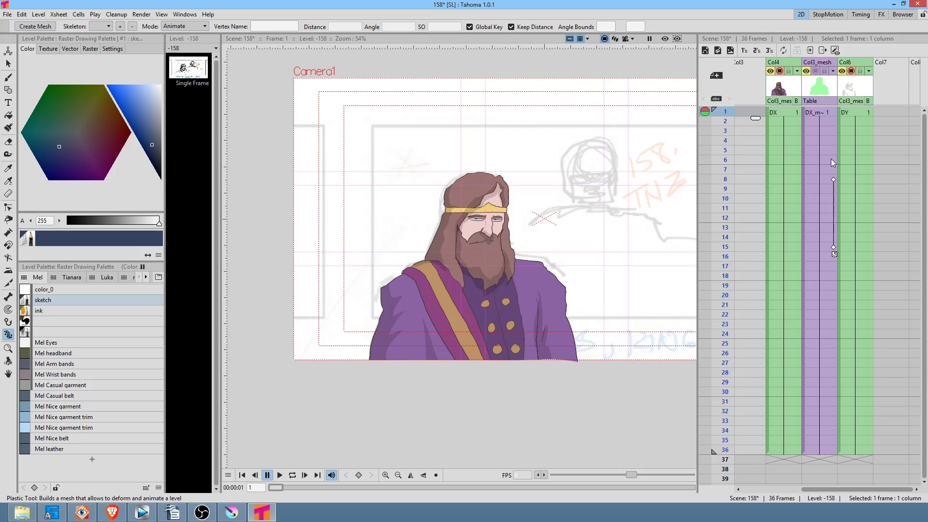
scroll(801, 161, right, 1)
click(872, 109)
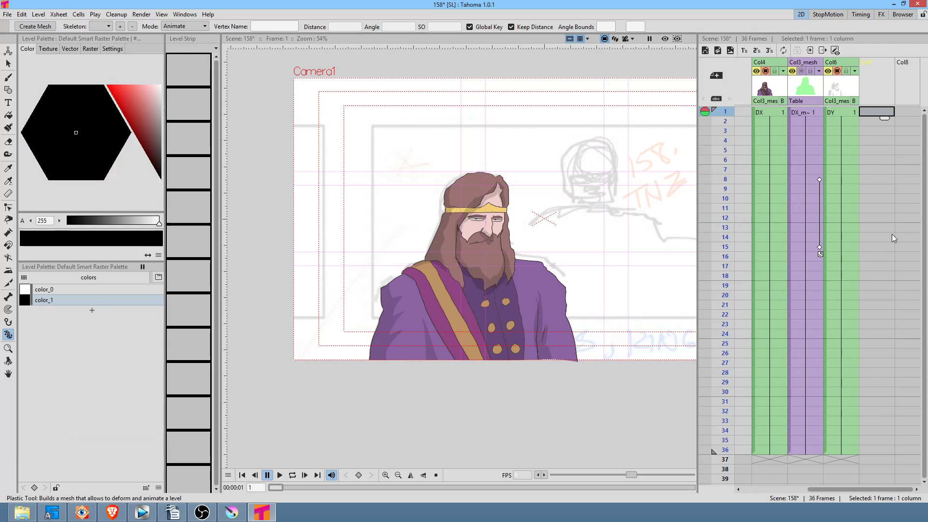
click(61, 302)
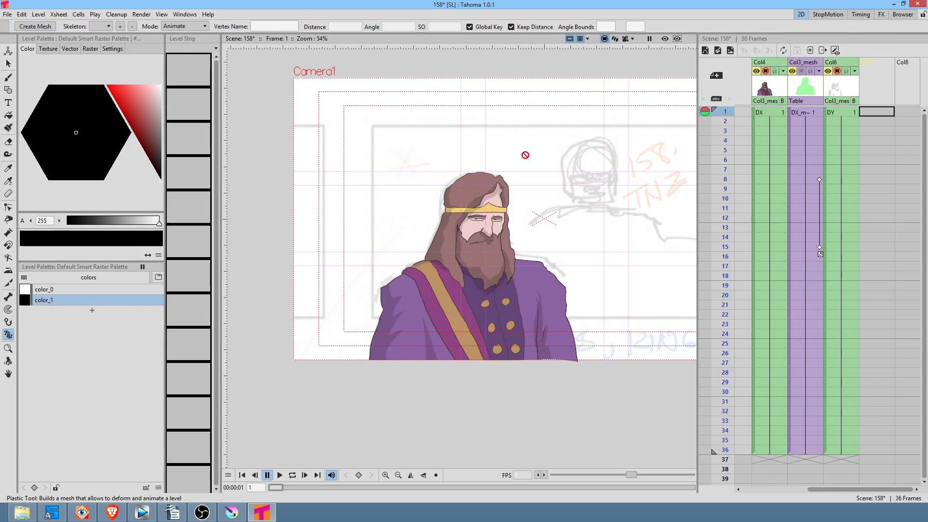
Step: Draw the second character's face profile, ear, eye, nose and jaw in black with the Brush over the sketched head
scroll(590, 183, up, 5)
drag(503, 207, 435, 206)
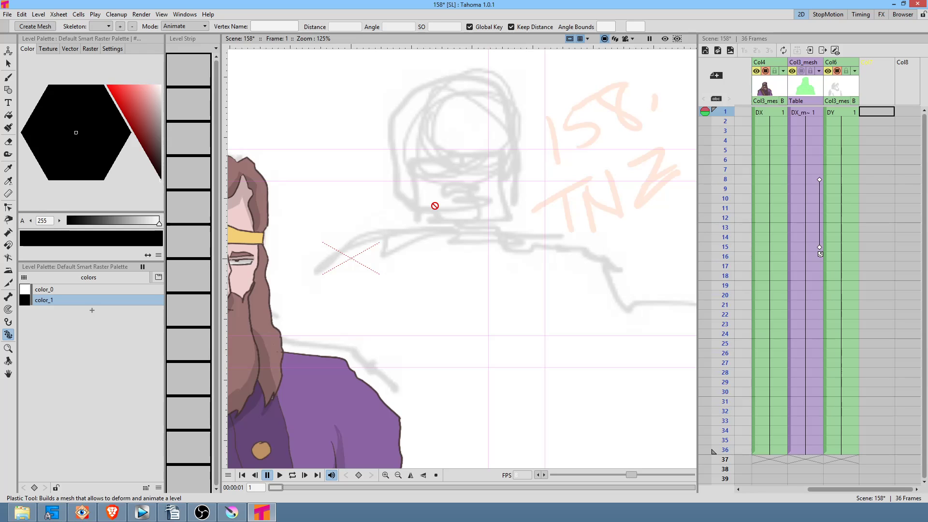
drag(477, 196, 474, 232)
click(874, 113)
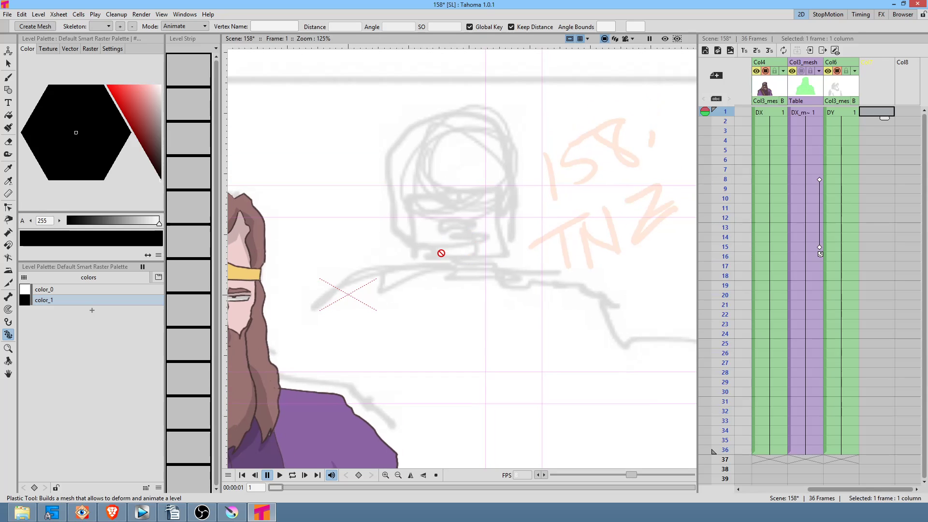
key(b)
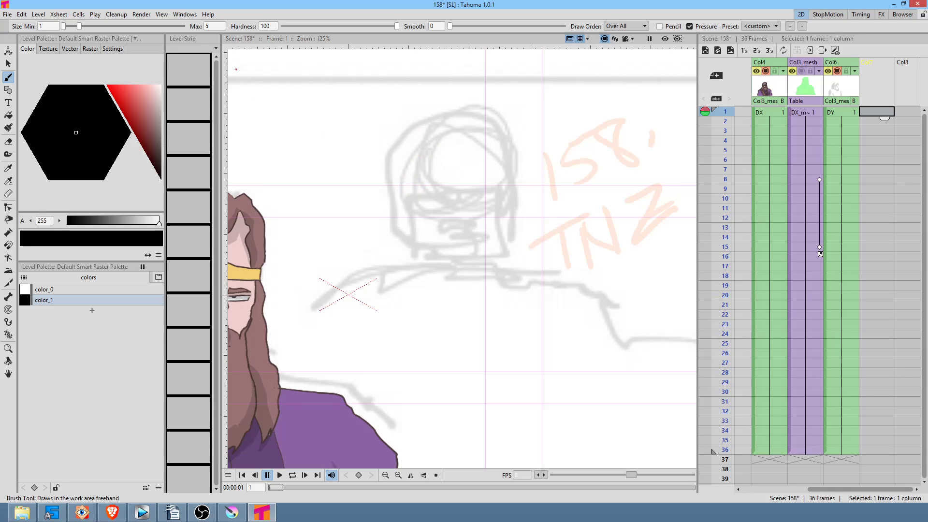
key(alt+Tab)
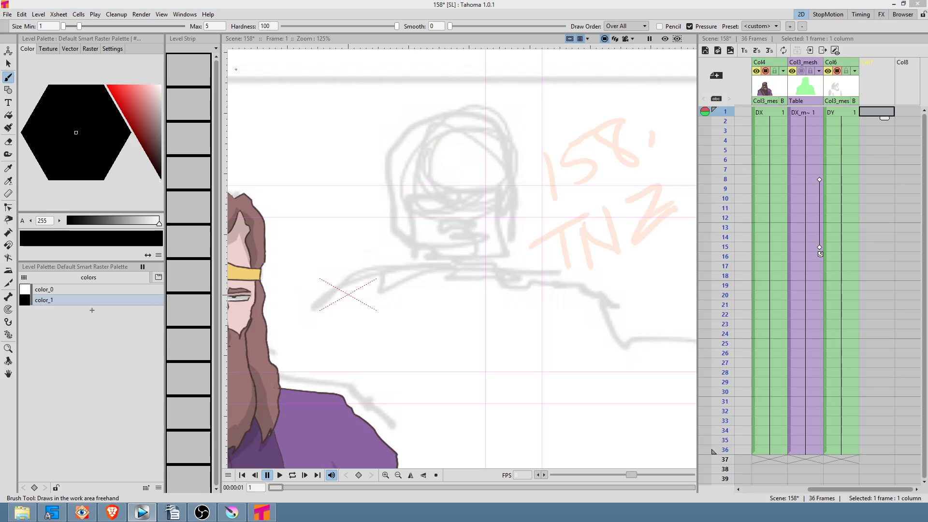
mouse_move(428, 189)
mouse_down()
mouse_move(421, 185)
mouse_move(407, 214)
mouse_move(429, 218)
mouse_up()
mouse_move(508, 137)
mouse_down()
mouse_move(514, 209)
mouse_move(506, 256)
mouse_move(439, 253)
mouse_move(429, 232)
mouse_up()
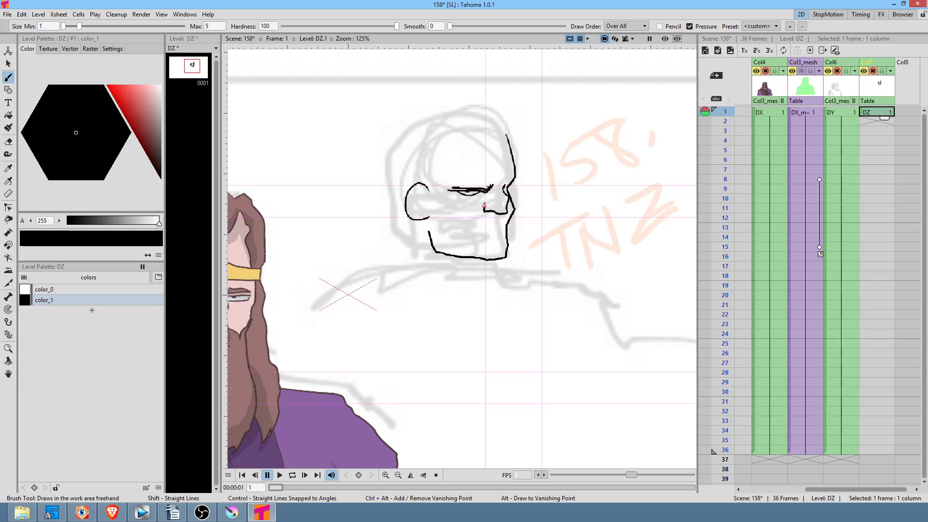
Step: Draw the goatee outline around the chin with a downturned mouth inside it, and add lines along the face profile
drag(502, 219, 470, 221)
drag(471, 252, 500, 254)
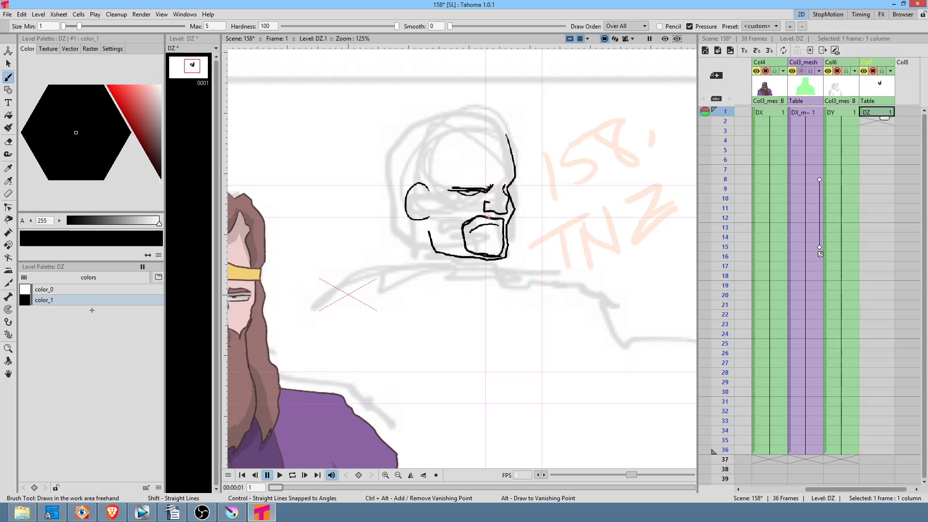
mouse_move(509, 176)
mouse_down()
mouse_move(527, 214)
mouse_move(517, 231)
mouse_up()
mouse_move(558, 292)
mouse_down()
mouse_move(623, 254)
mouse_move(557, 290)
mouse_up()
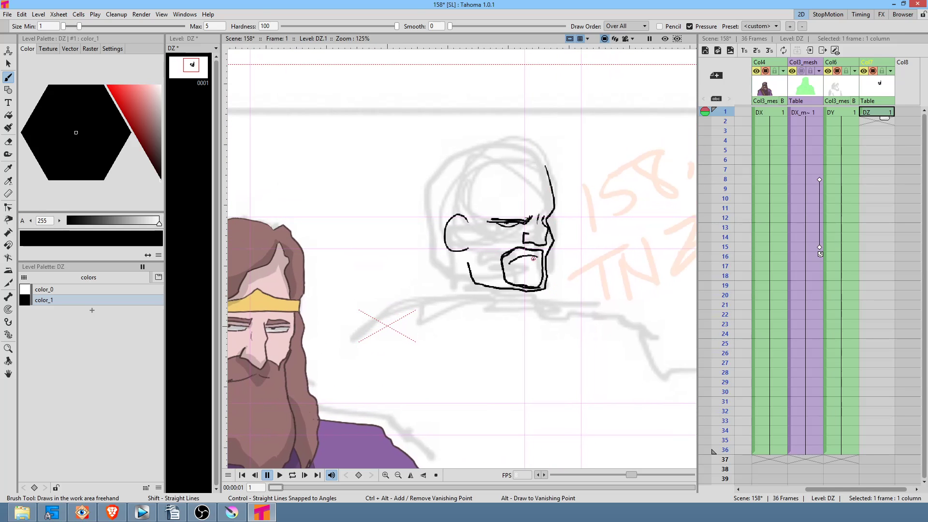
Step: Erase the mouth line and stray strokes beside the goatee, and thicken the goatee outline
key(e)
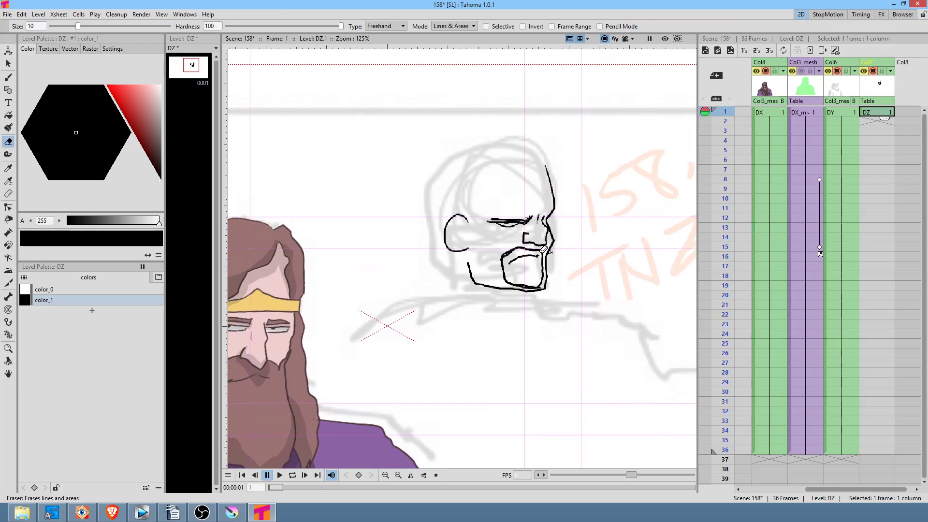
mouse_move(543, 248)
mouse_down()
mouse_move(508, 261)
mouse_move(550, 253)
mouse_up()
key(b)
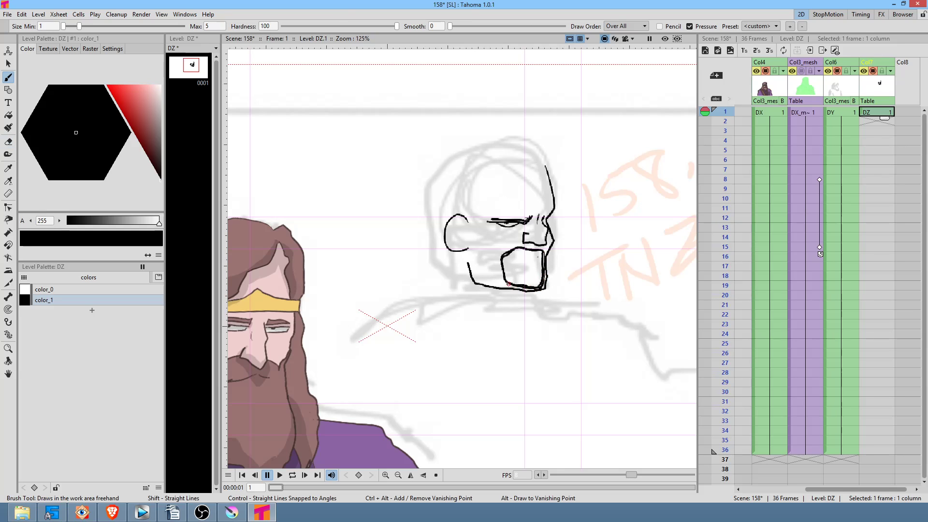
drag(503, 256, 509, 253)
Step: Erase the profile line at the brow bridge and draw the far eye with its brow
key(shift+space)
mouse_move(545, 254)
mouse_down()
mouse_move(524, 329)
mouse_move(550, 277)
mouse_move(547, 292)
mouse_move(543, 272)
mouse_move(575, 261)
mouse_move(603, 232)
mouse_up()
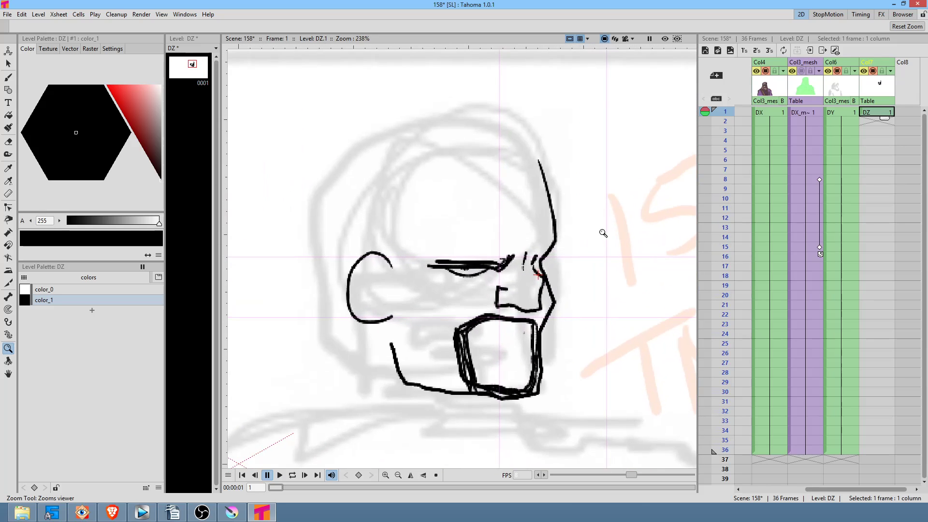
key(a)
mouse_move(552, 274)
mouse_down()
mouse_move(545, 257)
mouse_move(564, 252)
mouse_up()
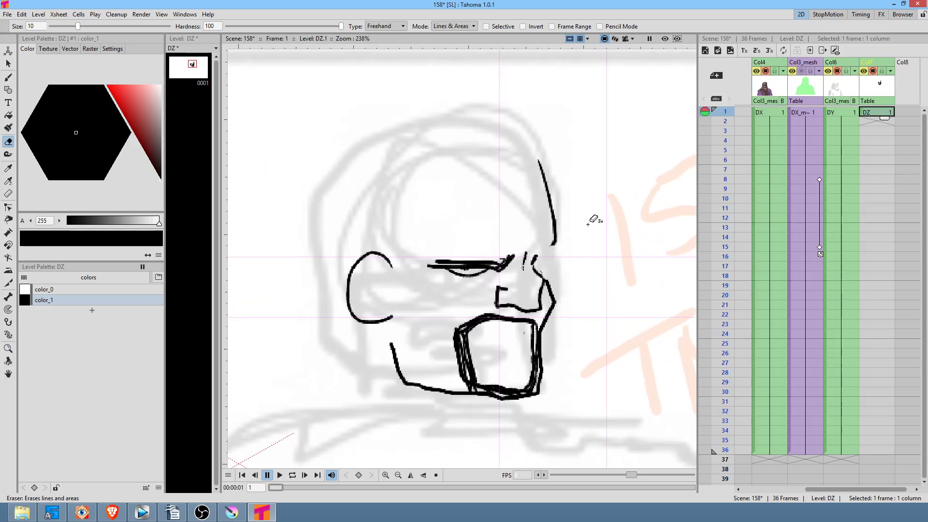
key(b)
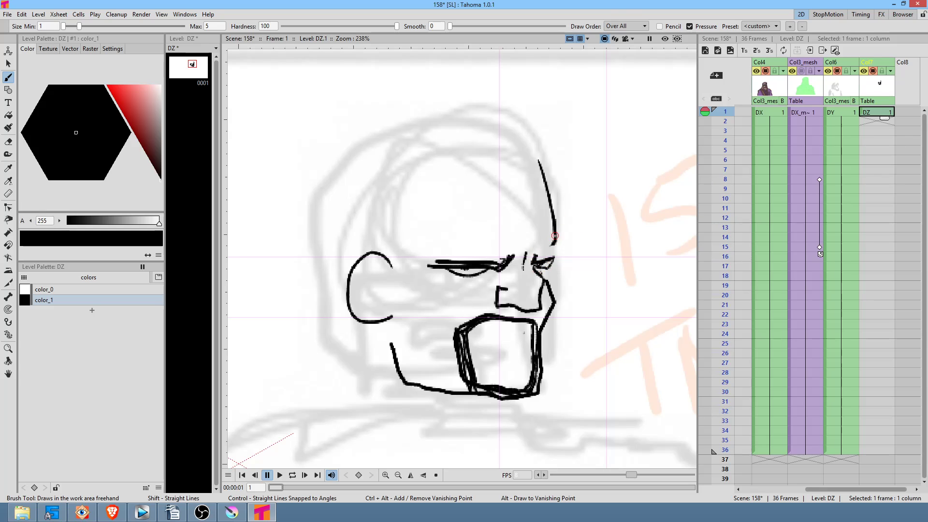
Step: Erase the forehead's lower edge and the far cheek contour, and redraw both lines further out
key(a)
mouse_move(550, 218)
mouse_down()
mouse_move(566, 218)
mouse_move(557, 216)
mouse_move(554, 279)
mouse_move(563, 268)
mouse_up()
key(b)
key(a)
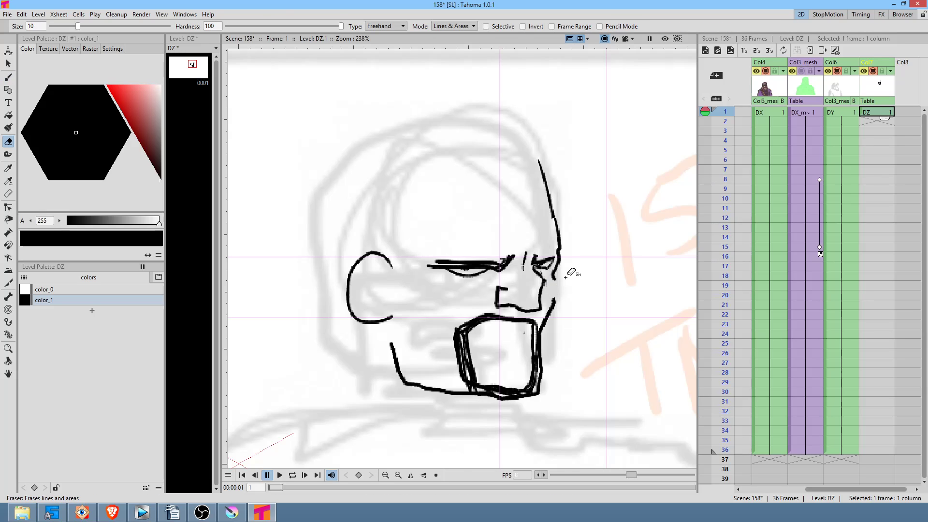
key(b)
drag(557, 271, 551, 308)
Step: Draw a cheekbone line beside the ear, a mouth curve and vertical chin lines inside the goatee
mouse_move(415, 289)
mouse_down()
mouse_move(435, 316)
mouse_move(438, 344)
mouse_up()
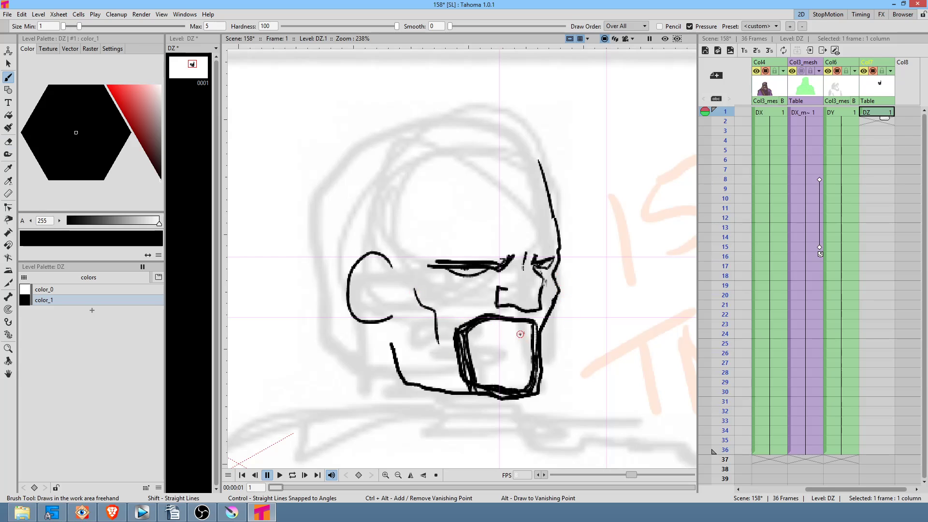
mouse_move(523, 334)
mouse_down()
mouse_move(488, 335)
mouse_move(476, 345)
mouse_up()
drag(515, 345, 516, 394)
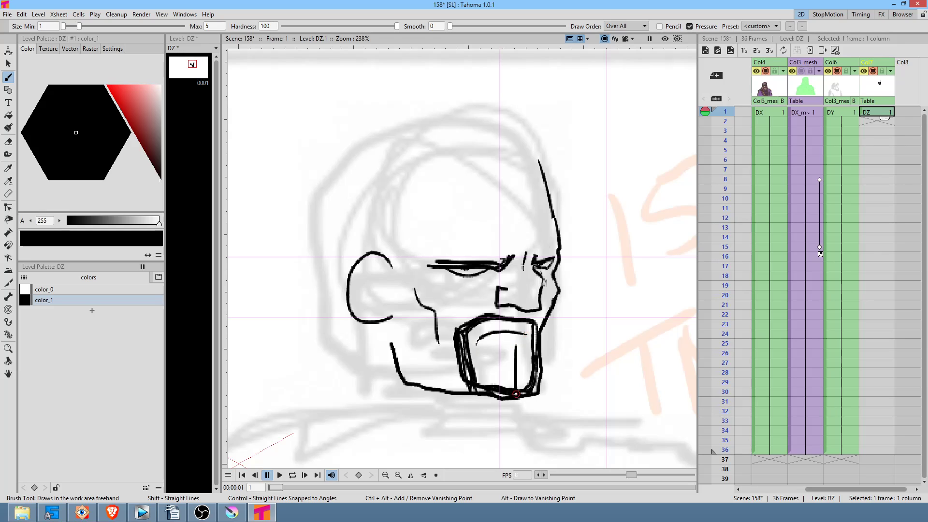
mouse_move(517, 353)
mouse_down()
mouse_move(518, 393)
mouse_move(518, 360)
mouse_move(520, 390)
mouse_up()
Step: Erase the mouth and the goatee's upper edge, and redraw both slightly lower and flatter
key(a)
mouse_move(526, 330)
mouse_down()
mouse_move(476, 338)
mouse_move(524, 335)
mouse_up()
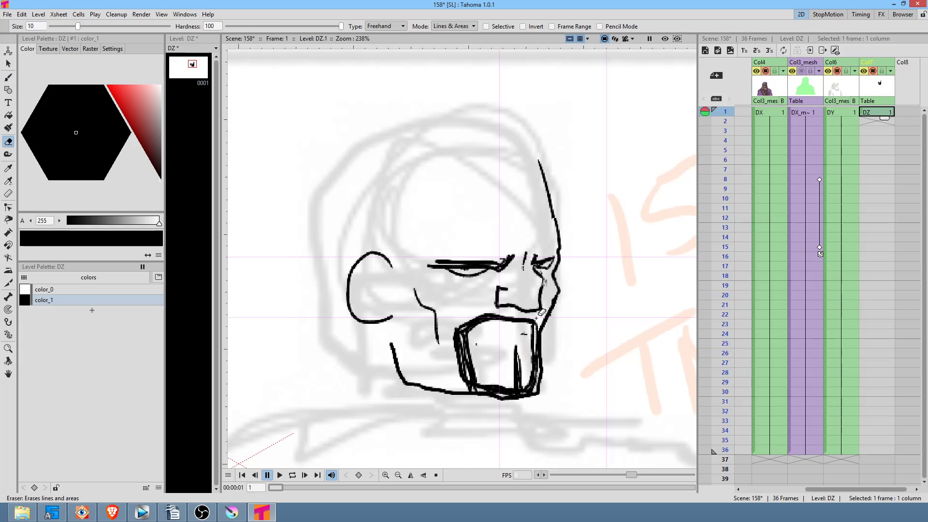
mouse_move(536, 317)
mouse_down()
mouse_move(453, 323)
mouse_move(467, 337)
mouse_move(530, 340)
mouse_move(546, 317)
mouse_up()
key(b)
mouse_move(467, 352)
mouse_down()
mouse_move(465, 337)
mouse_move(487, 330)
mouse_move(535, 336)
mouse_up()
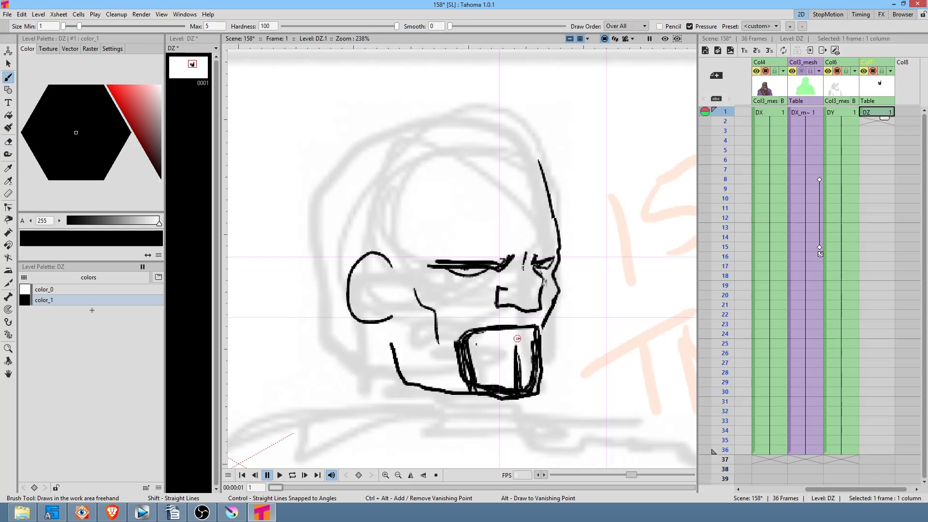
drag(525, 336, 476, 346)
Step: Draw the fold from the nose to the goatee, trim its lower end and add creases under the near eye
drag(500, 288, 458, 340)
key(e)
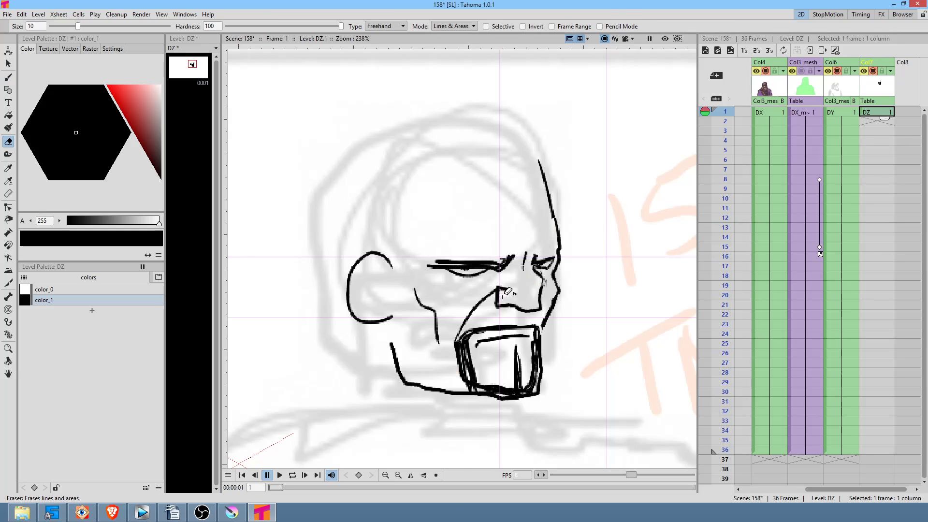
drag(478, 315, 454, 336)
key(b)
mouse_move(497, 273)
mouse_down()
mouse_move(447, 300)
mouse_move(441, 292)
mouse_up()
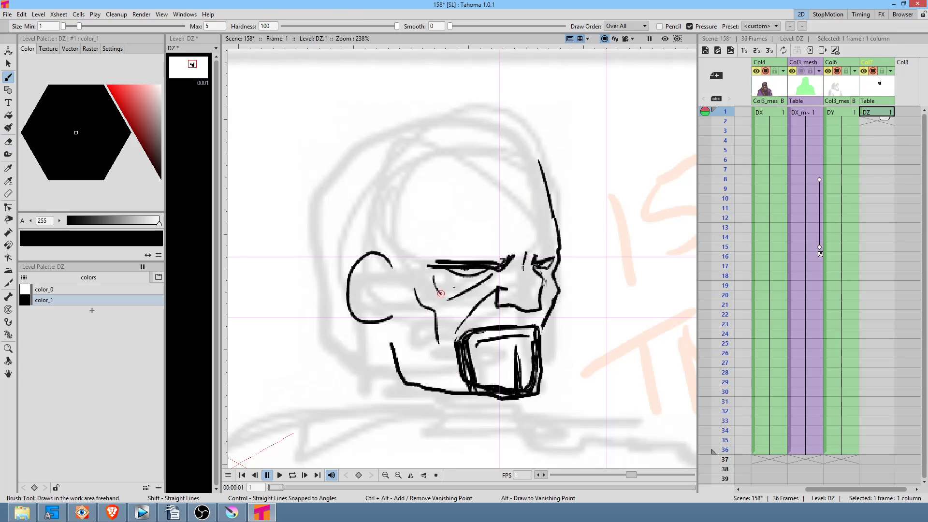
Step: Draw the inner-ear detail lines
mouse_move(558, 300)
mouse_down()
mouse_move(557, 323)
mouse_move(545, 317)
mouse_up()
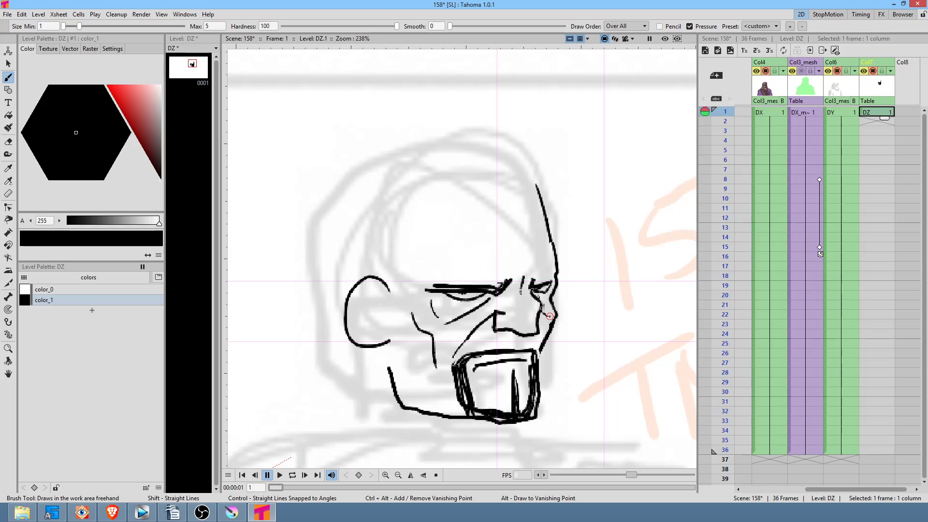
mouse_move(367, 295)
mouse_down()
mouse_move(386, 325)
mouse_move(372, 325)
mouse_up()
drag(550, 316, 566, 236)
Step: Erase the old jawline and redraw it sloping from below the ear to the bottom of the goatee
key(a)
mouse_move(407, 279)
mouse_down()
mouse_move(422, 347)
mouse_move(428, 269)
mouse_up()
key(b)
mouse_move(438, 333)
mouse_down()
mouse_move(406, 303)
mouse_move(420, 290)
mouse_move(407, 300)
mouse_move(477, 337)
mouse_up()
key(a)
key(b)
key(a)
key(b)
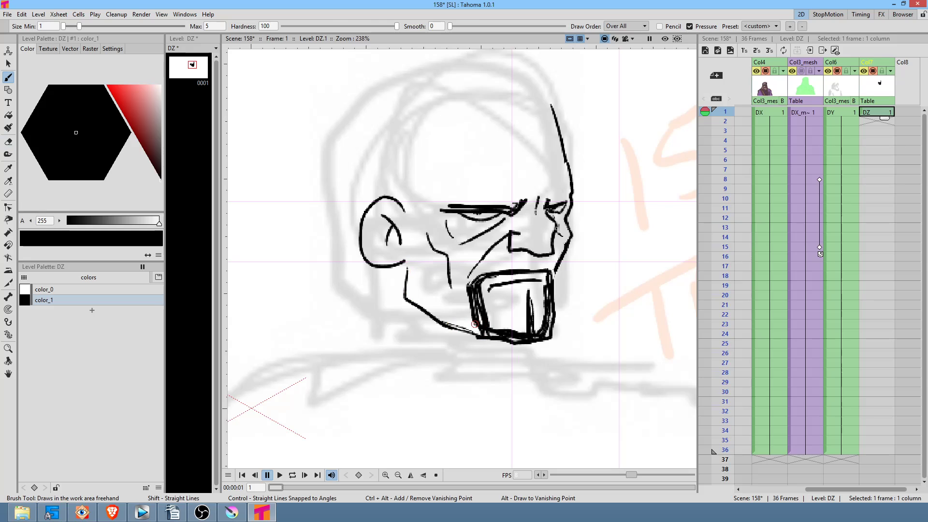
Step: Trim the upper end of the forehead line, and draw the skull outline with a receding hairline around to the ear
drag(565, 284, 553, 332)
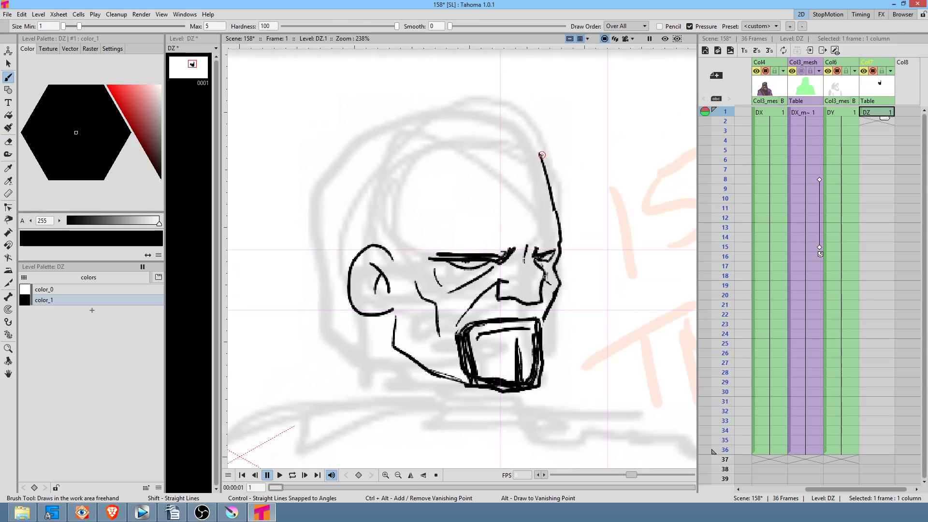
key(a)
mouse_move(537, 138)
mouse_down()
mouse_move(528, 195)
mouse_move(552, 141)
mouse_up()
key(h)
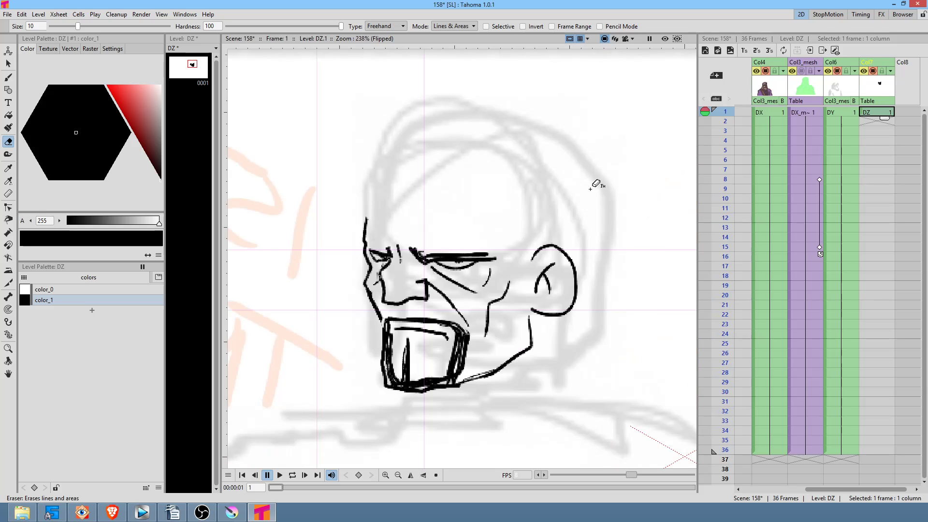
key(b)
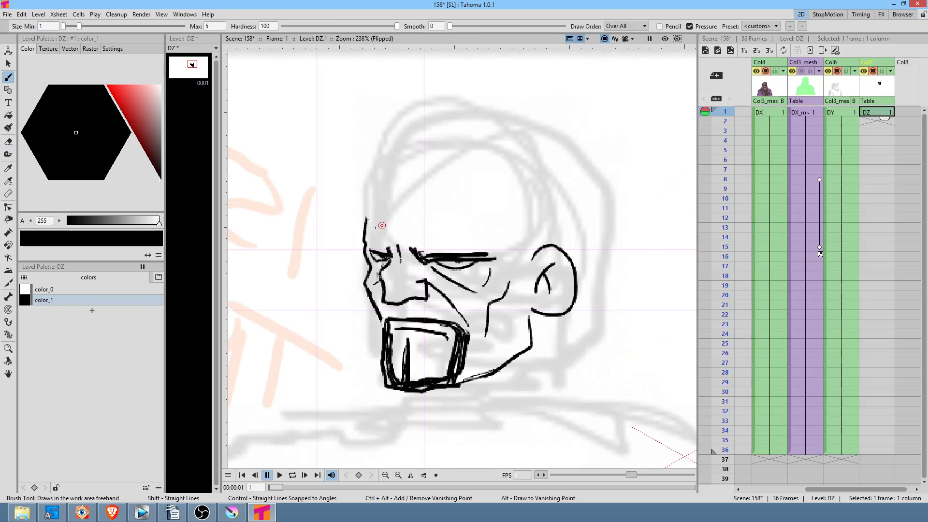
mouse_move(366, 224)
mouse_down()
mouse_move(380, 177)
mouse_move(448, 118)
mouse_move(474, 111)
mouse_move(549, 141)
mouse_move(577, 202)
mouse_move(571, 261)
mouse_up()
mouse_move(445, 125)
mouse_down()
mouse_move(521, 131)
mouse_move(541, 148)
mouse_move(547, 197)
mouse_move(522, 230)
mouse_move(533, 257)
mouse_up()
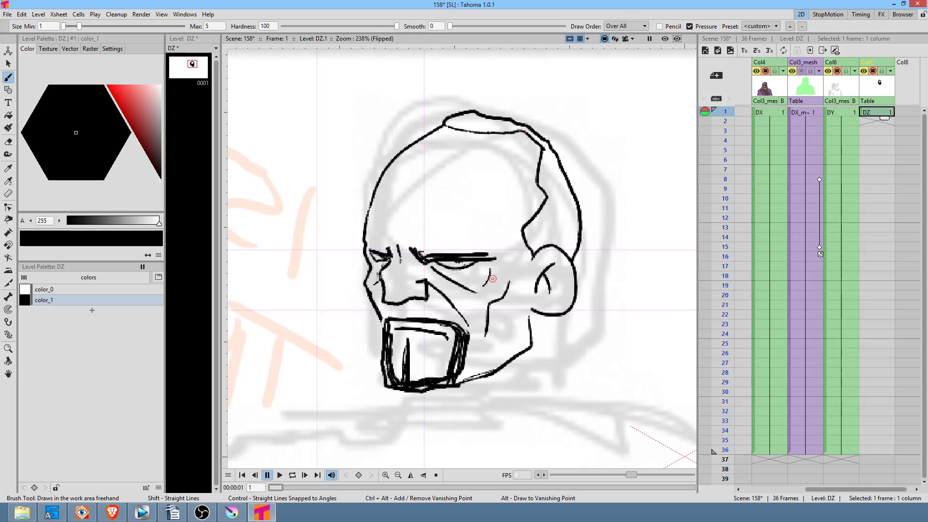
Step: Draw three curved wrinkle lines across the forehead above the brows
mouse_move(399, 235)
mouse_down()
mouse_move(424, 224)
mouse_move(487, 230)
mouse_up()
drag(400, 212, 485, 201)
drag(408, 186, 462, 180)
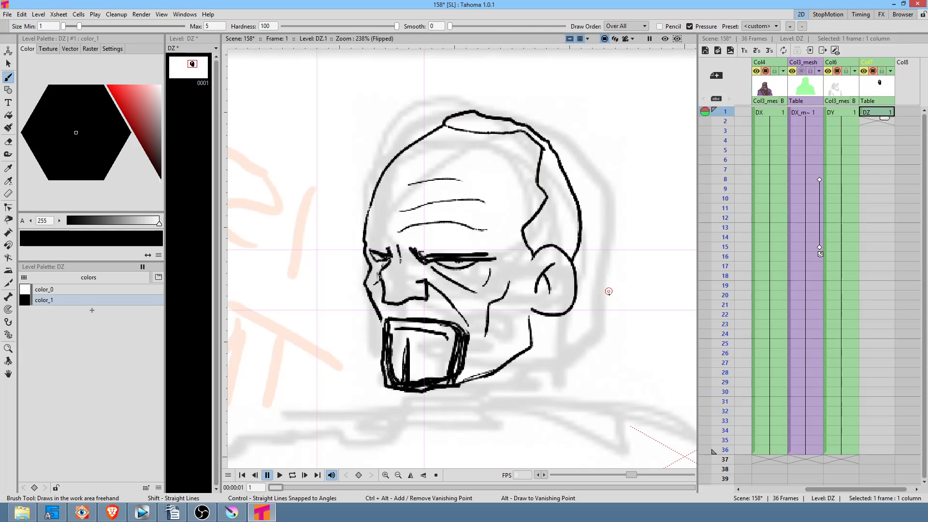
key(e)
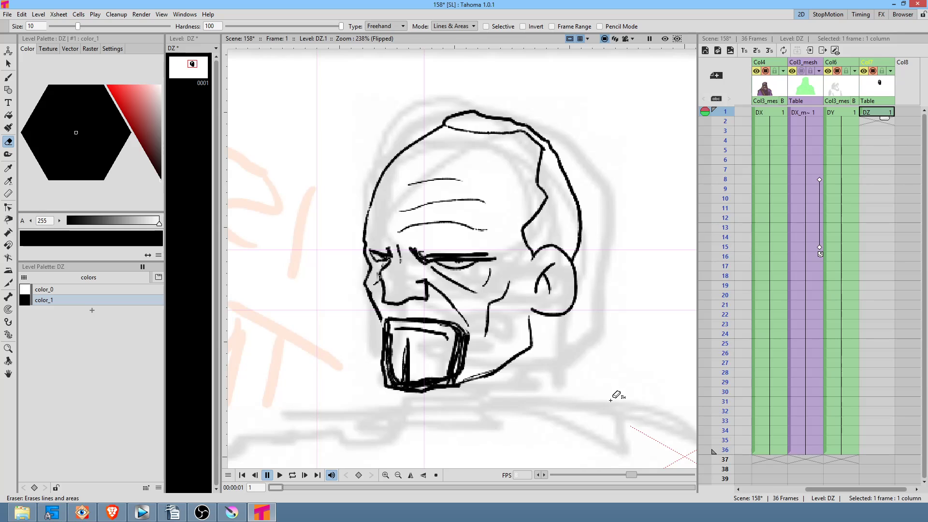
key(b)
key(h)
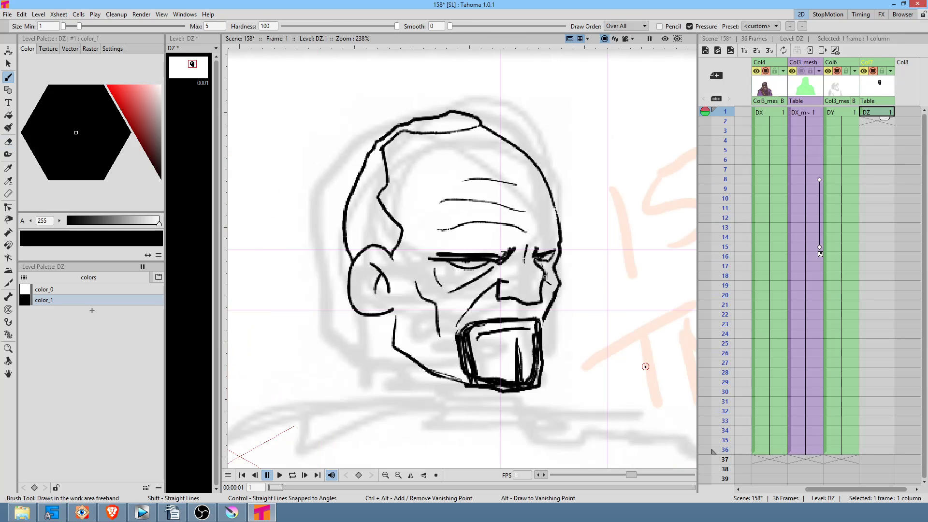
Step: Draw the back of the neck, the cowl's upper edge over the near shoulder, and the outer line of the near arm
drag(570, 275, 567, 213)
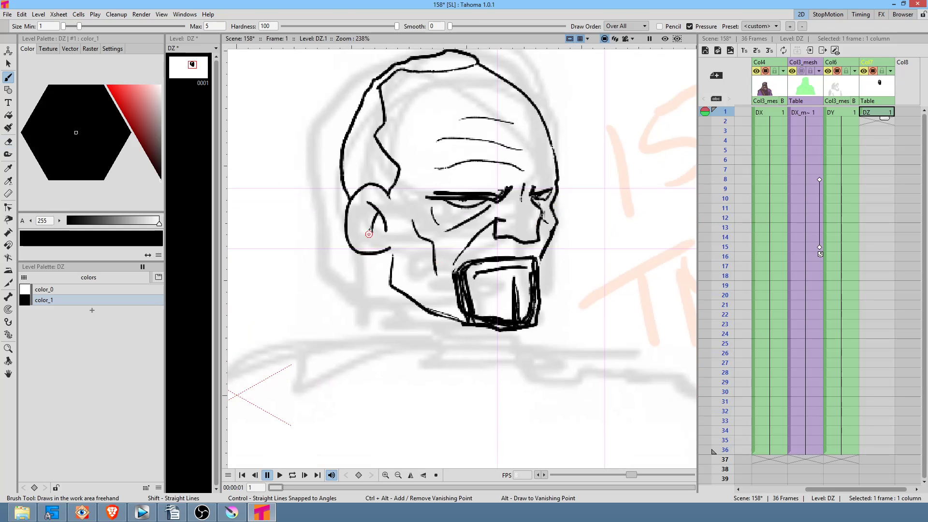
mouse_move(470, 304)
mouse_down()
mouse_move(506, 266)
mouse_move(479, 270)
mouse_move(466, 314)
mouse_move(468, 304)
mouse_up()
key(shift+space)
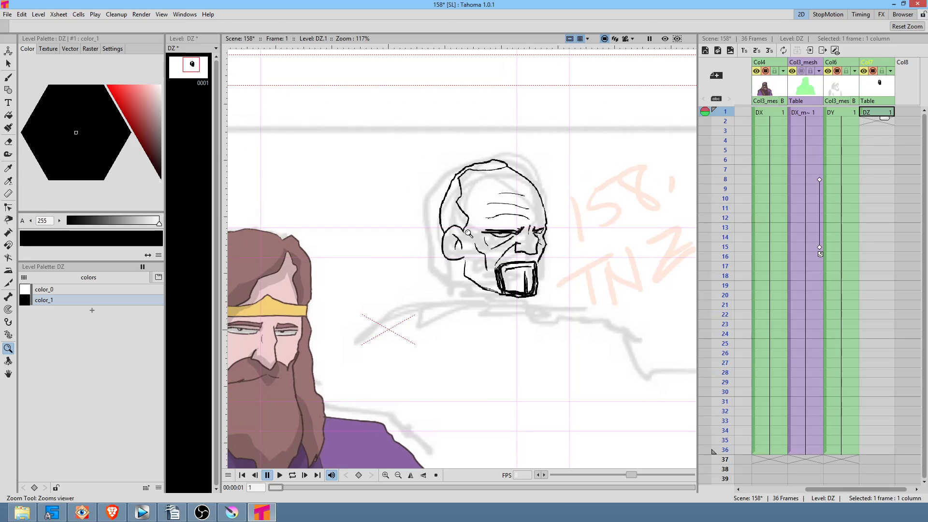
key(b)
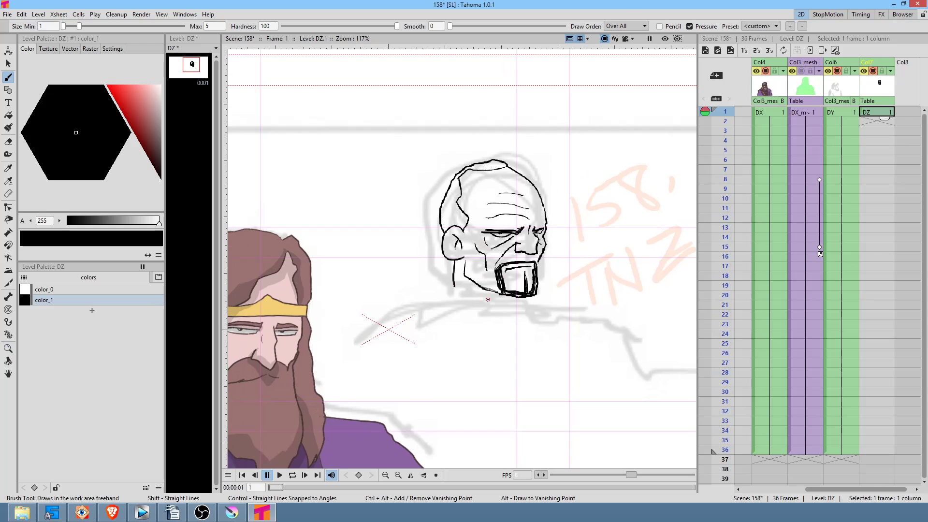
mouse_move(501, 301)
mouse_down()
mouse_move(450, 285)
mouse_move(445, 271)
mouse_move(389, 295)
mouse_move(368, 336)
mouse_up()
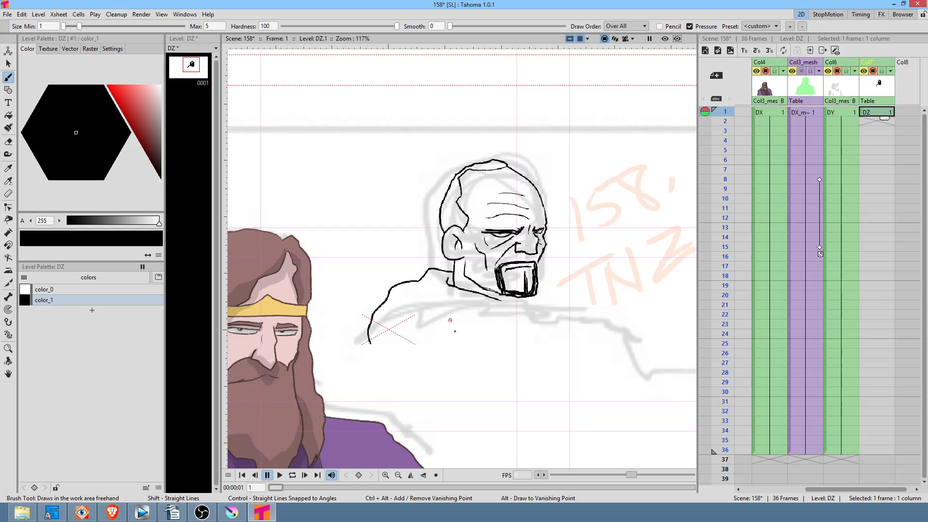
drag(370, 339, 348, 449)
drag(512, 365, 498, 269)
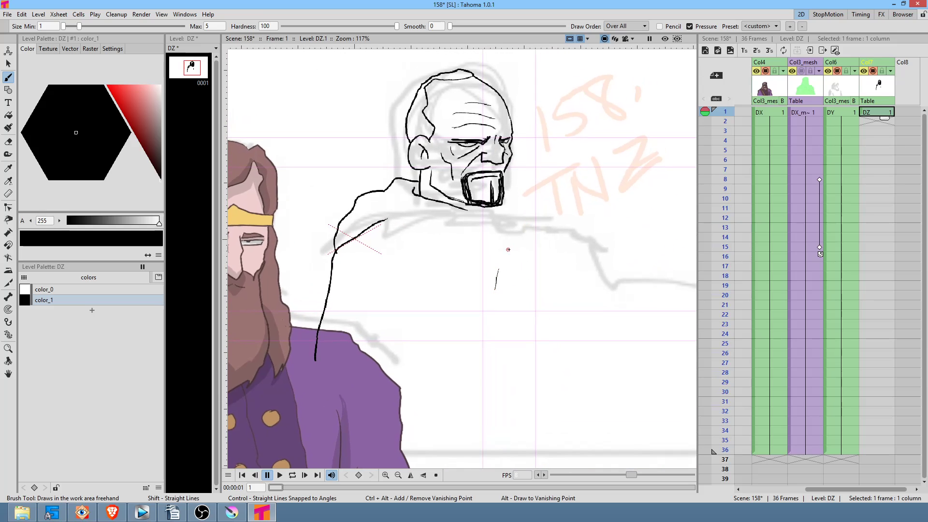
drag(497, 273, 498, 319)
Step: Move the DZ column to directly after the background column so the character sits behind the king
key(shift+space)
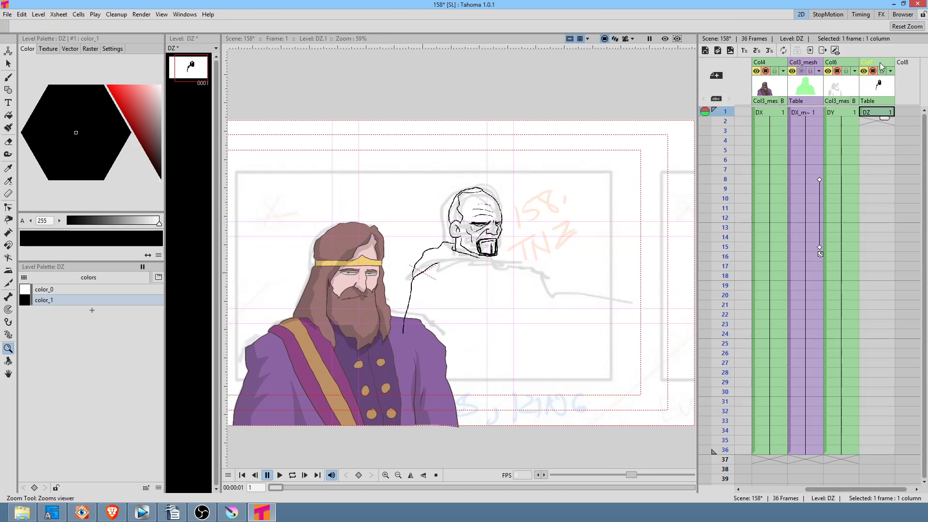
drag(881, 67, 828, 67)
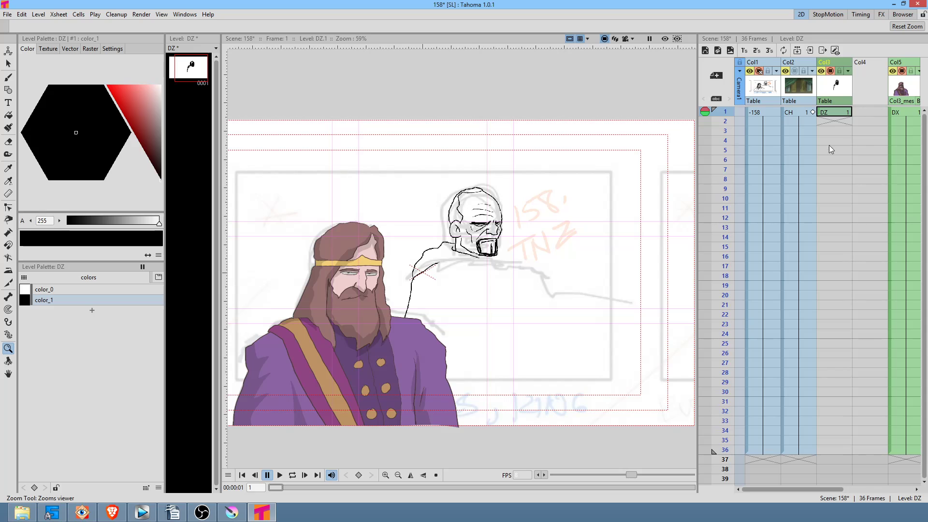
scroll(773, 163, right, 3)
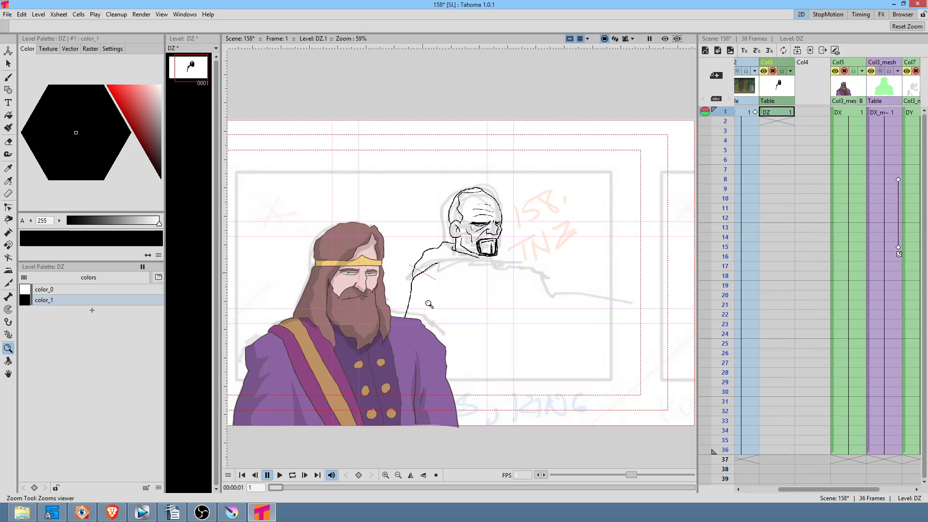
Step: Draw the cowl's lower edge from the near shoulder beneath the goatee and close it on the far side of the chin
key(b)
mouse_move(494, 261)
mouse_down()
mouse_move(512, 248)
mouse_move(494, 264)
mouse_move(517, 259)
mouse_move(545, 234)
mouse_move(533, 256)
mouse_up()
key(shift+space)
drag(536, 280, 501, 186)
key(b)
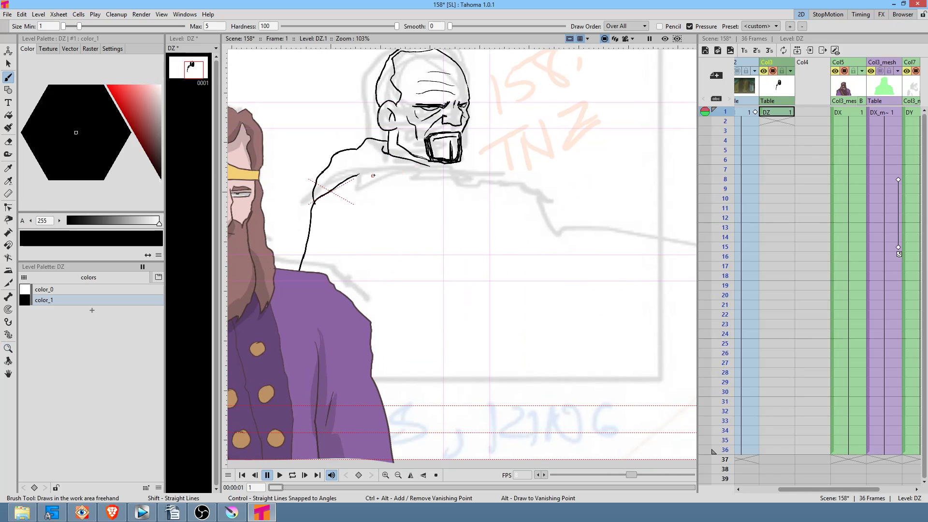
drag(357, 176, 417, 182)
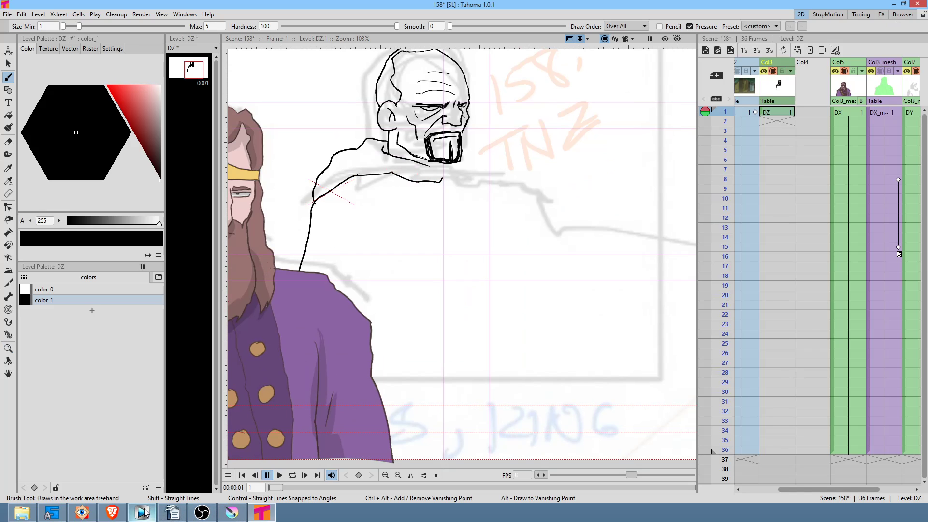
mouse_move(144, 513)
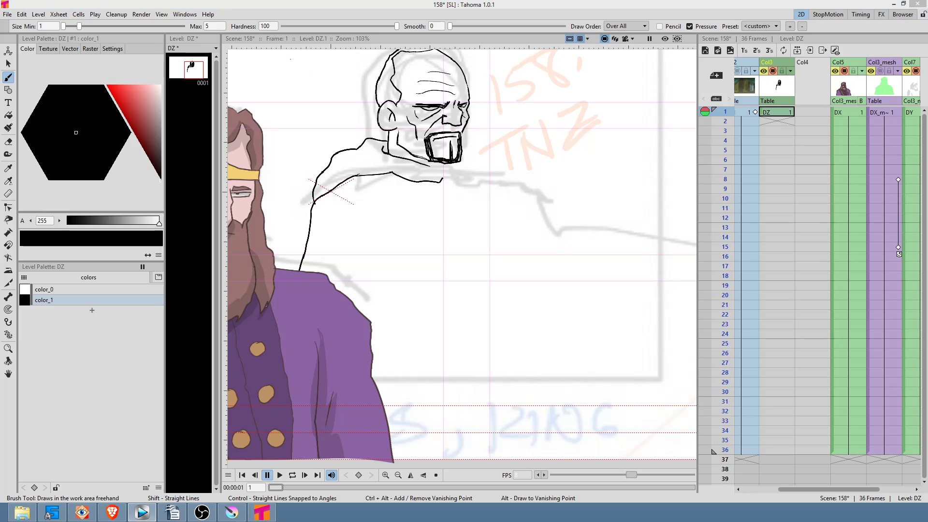
mouse_move(441, 181)
mouse_down()
mouse_move(475, 171)
mouse_move(470, 158)
mouse_up()
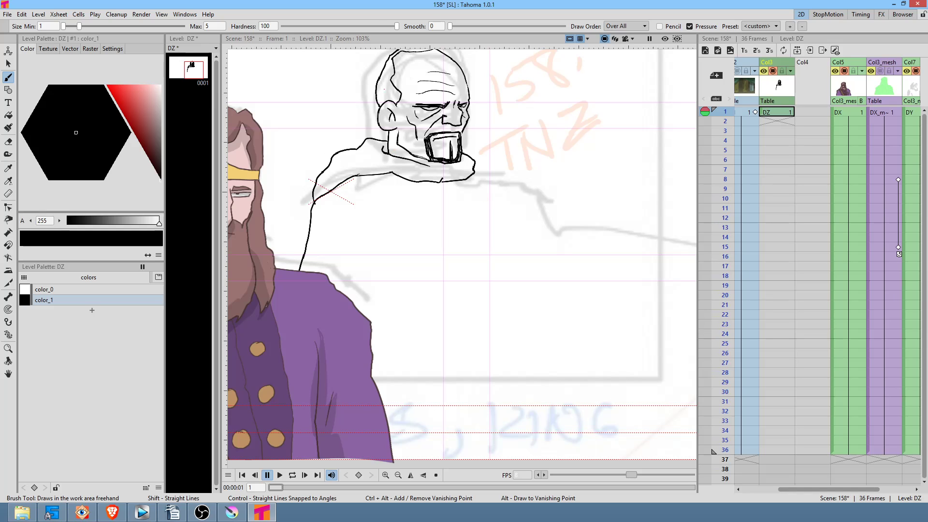
Step: Draw the two long edges of the robe's front band from the cowl down to the frame's lower edge
mouse_move(387, 173)
mouse_down()
mouse_move(419, 262)
mouse_move(425, 462)
mouse_up()
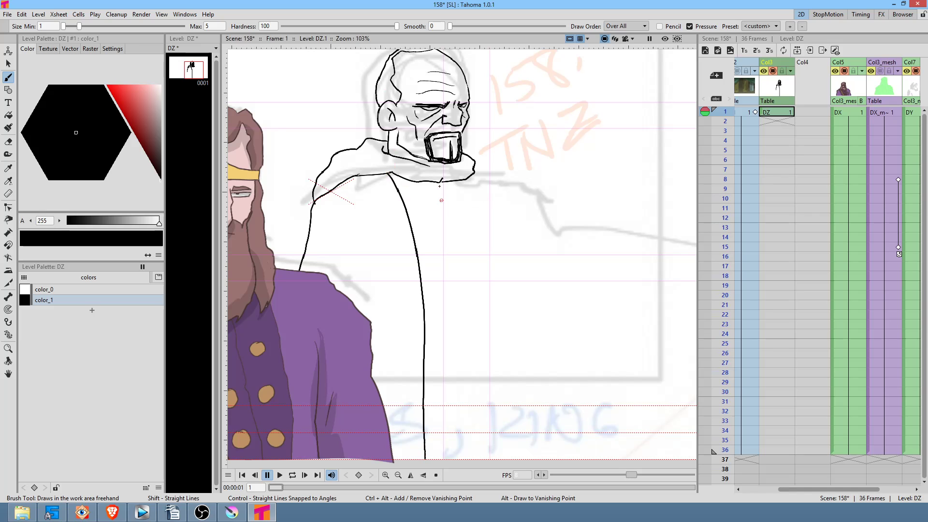
mouse_move(440, 182)
mouse_down()
mouse_move(459, 284)
mouse_move(465, 459)
mouse_up()
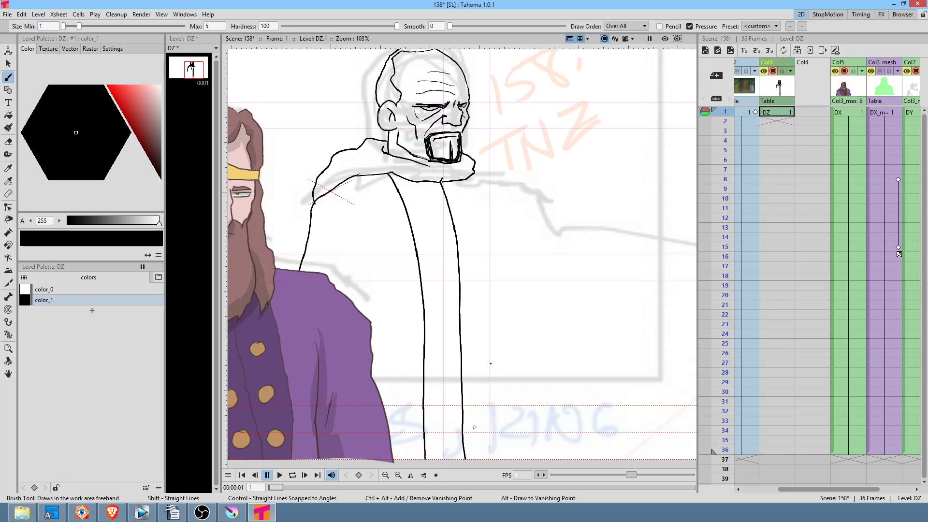
drag(468, 188, 479, 459)
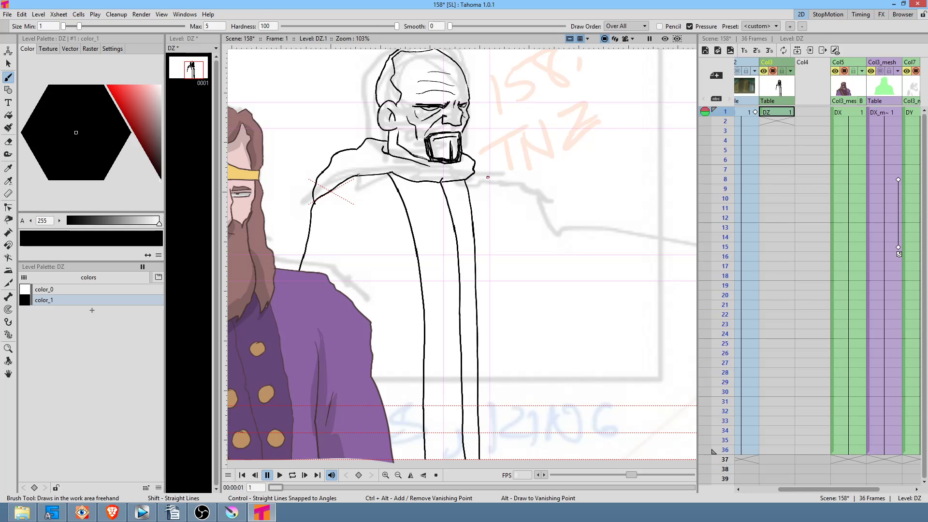
mouse_move(490, 186)
mouse_down()
mouse_move(501, 253)
mouse_move(502, 461)
mouse_up()
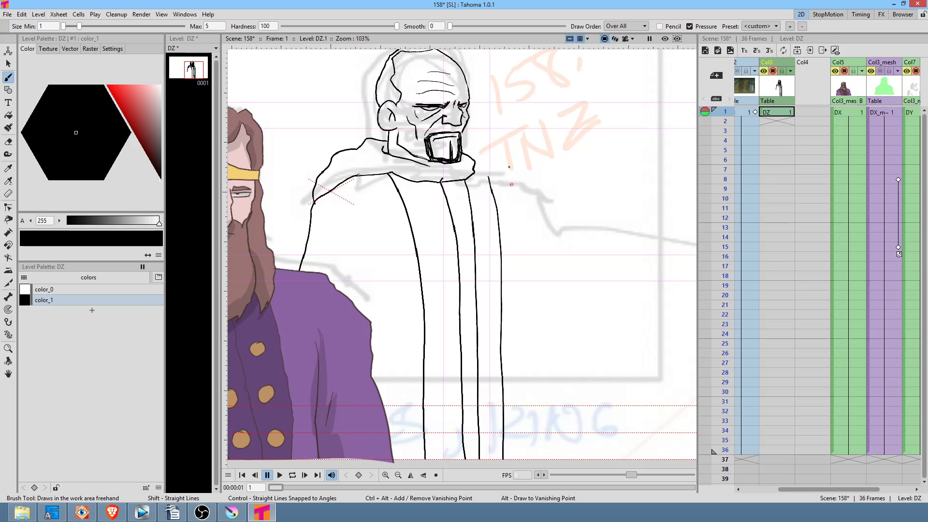
key(a)
mouse_move(488, 167)
mouse_down()
mouse_move(468, 179)
mouse_move(467, 207)
mouse_move(481, 456)
mouse_move(521, 451)
mouse_move(522, 308)
mouse_move(503, 150)
mouse_up()
mouse_move(482, 335)
mouse_down()
mouse_move(476, 439)
mouse_move(526, 263)
mouse_up()
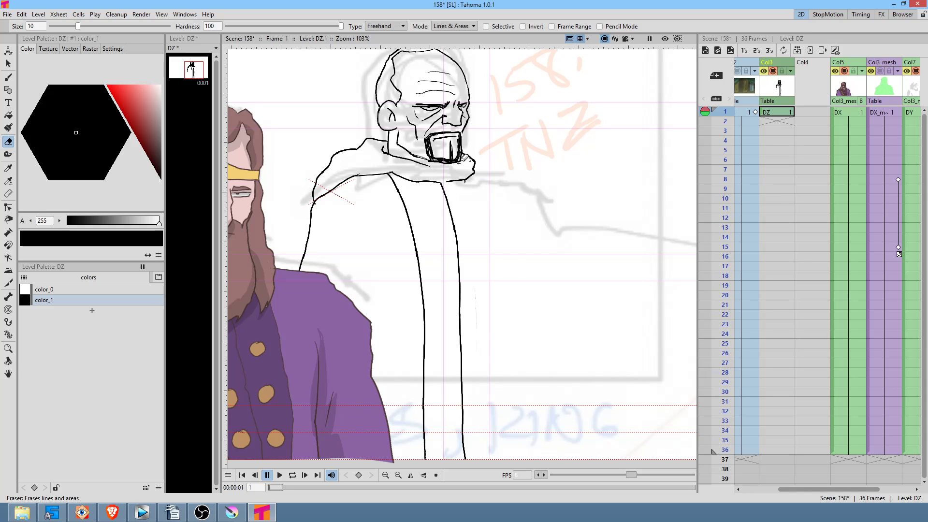
Step: Draw the far shoulder and full sleeve outline, and carry the sleeve's two lower edges across the waist
key(b)
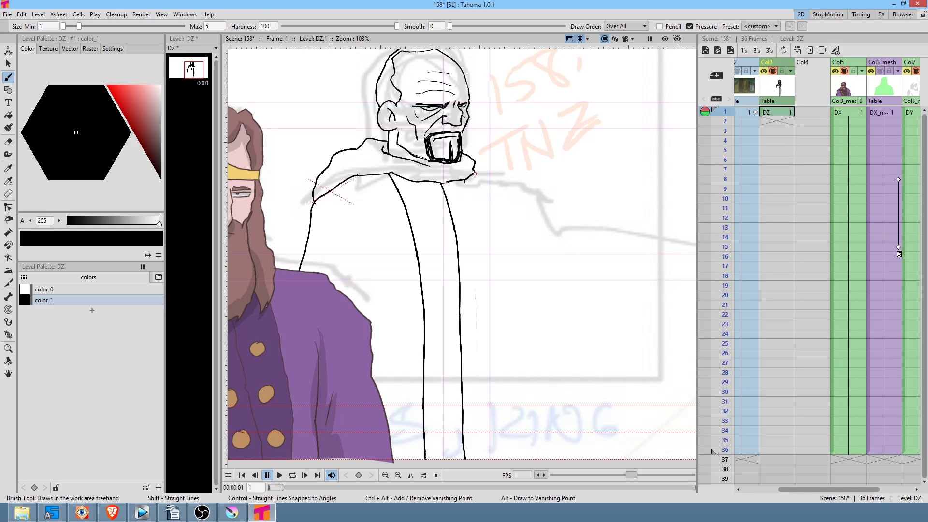
mouse_move(480, 177)
mouse_down()
mouse_move(502, 201)
mouse_move(524, 271)
mouse_move(525, 378)
mouse_move(502, 405)
mouse_move(370, 374)
mouse_up()
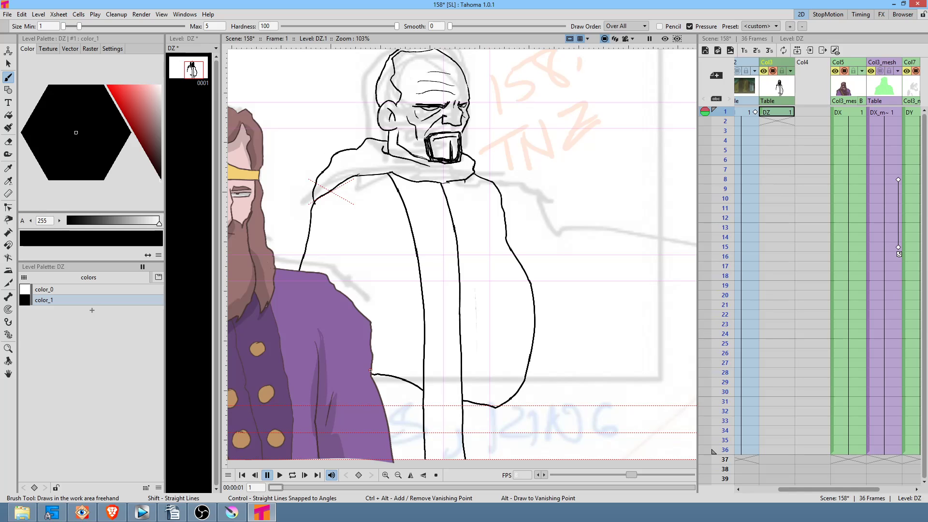
mouse_move(485, 406)
mouse_down()
mouse_move(461, 407)
mouse_move(477, 398)
mouse_move(415, 411)
mouse_move(421, 403)
mouse_move(373, 392)
mouse_up()
Step: Move the DZ column back after Col6 and draw the lower outline and opening of the near sleeve
drag(808, 160, 895, 69)
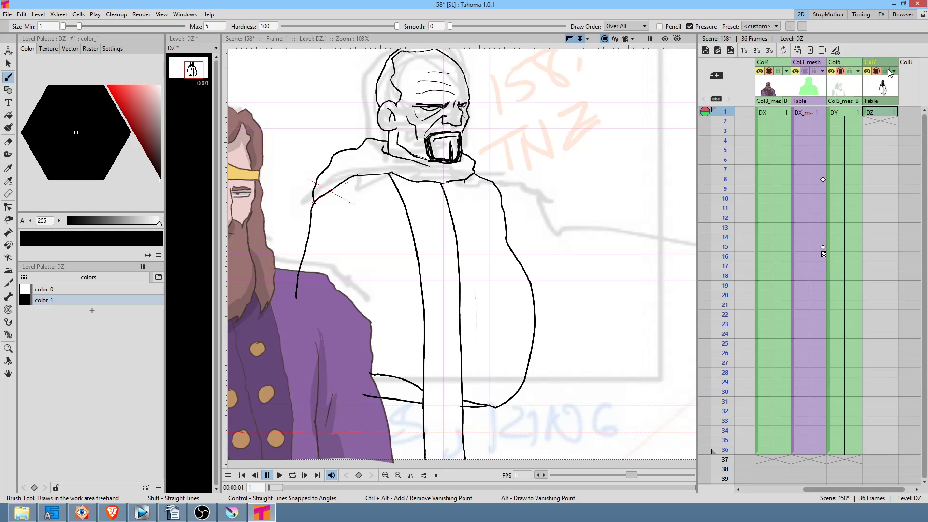
mouse_move(297, 296)
mouse_down()
mouse_move(312, 355)
mouse_move(356, 372)
mouse_move(347, 366)
mouse_move(367, 397)
mouse_up()
Step: Draw the robe's two side lines from beneath the sleeves down to the frame's lower edge
scroll(385, 390, down, 5)
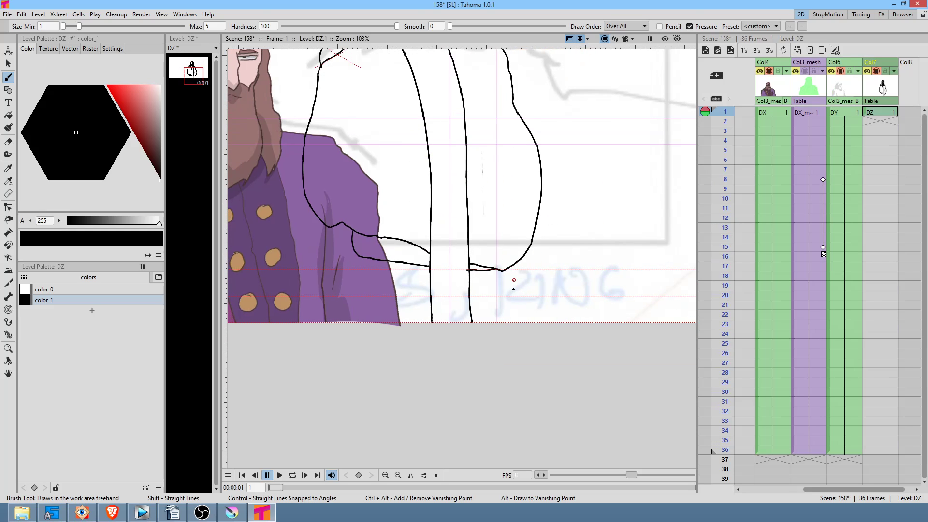
drag(517, 263, 509, 338)
drag(349, 294, 352, 399)
Step: Add two creases inside the near arm, a short fold on the cowl, and a long inner line along the far sleeve
drag(437, 254, 445, 374)
drag(361, 304, 380, 204)
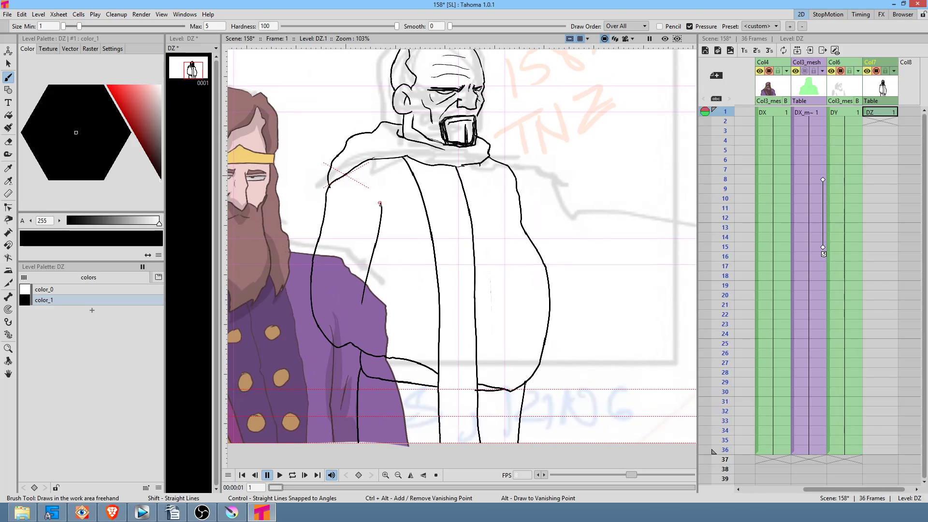
drag(367, 264, 386, 231)
drag(449, 157, 470, 154)
mouse_move(480, 165)
mouse_down()
mouse_move(521, 274)
mouse_move(513, 385)
mouse_up()
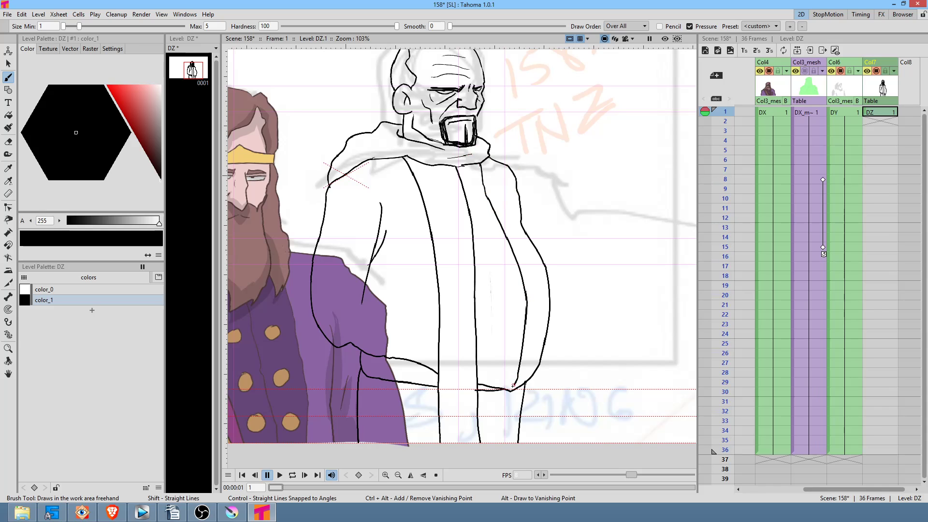
drag(550, 336, 560, 376)
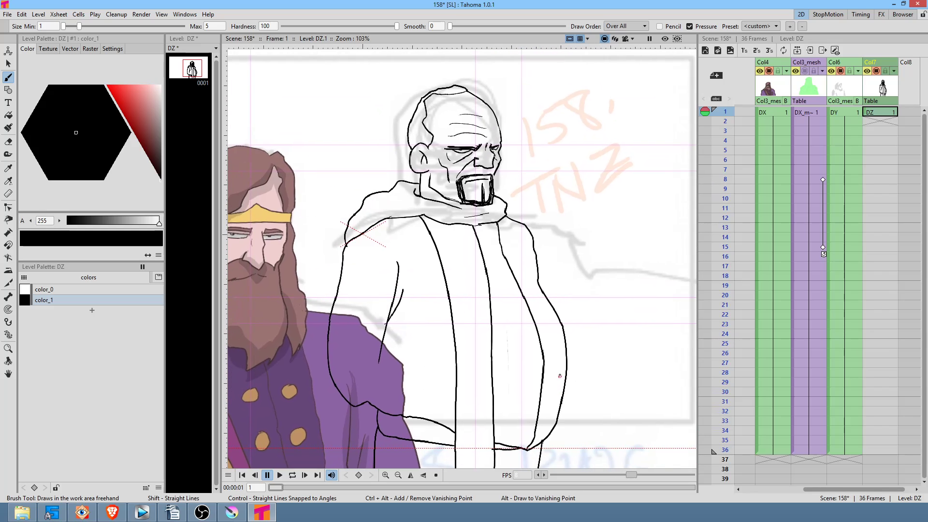
Step: Recolor the line style color_1 to dark brown, and add a new medium-grey palette style ready for use with the Fill tool
click(157, 146)
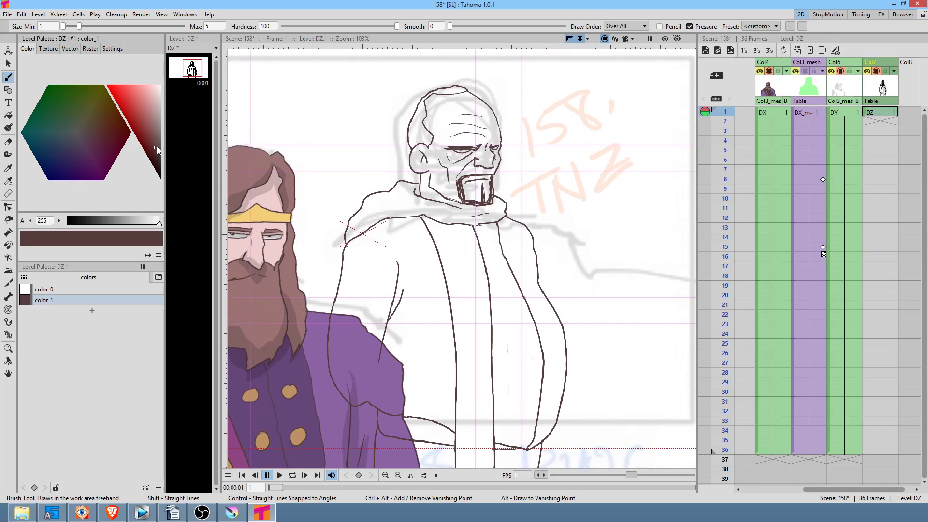
drag(158, 147, 158, 152)
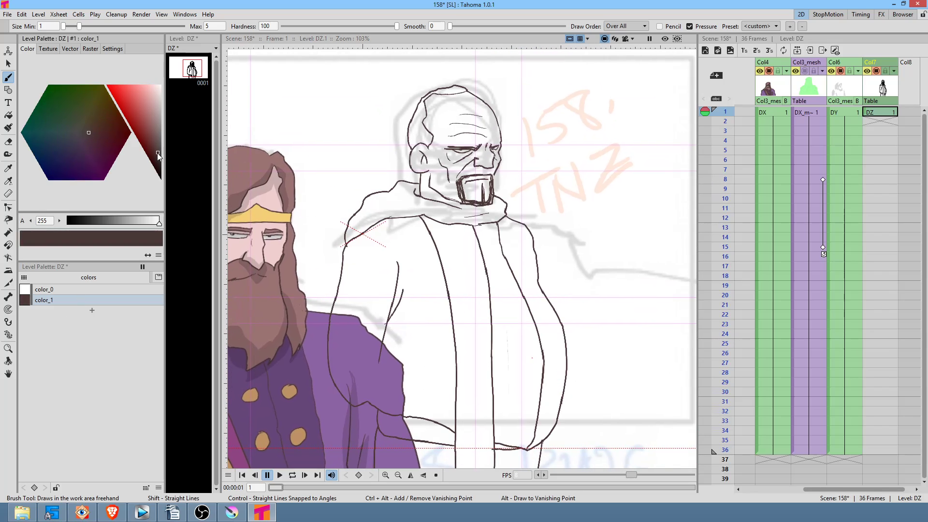
click(92, 311)
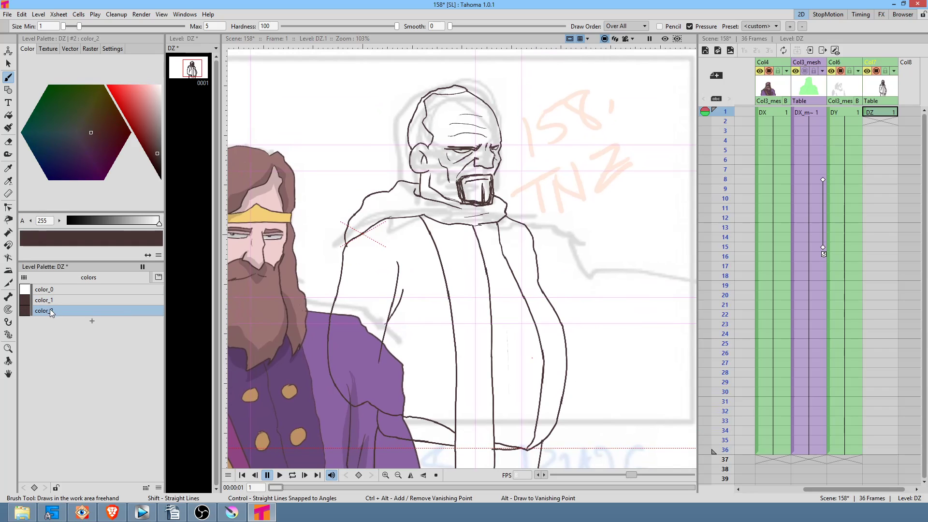
click(158, 119)
mouse_move(157, 119)
mouse_down()
mouse_move(158, 111)
mouse_move(163, 119)
mouse_up()
key(f)
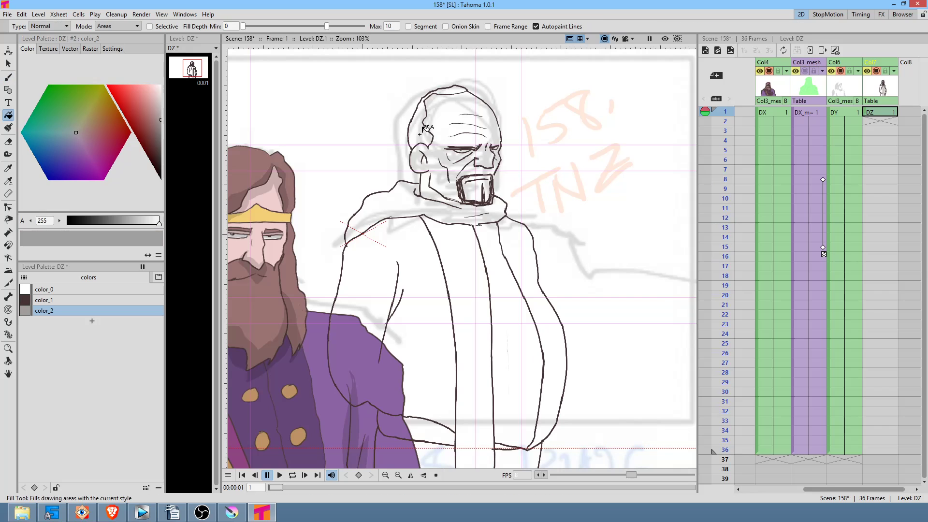
Step: Fill the goateed man's hair with grey color_2 and add a pale pink skin style, color_3
click(419, 126)
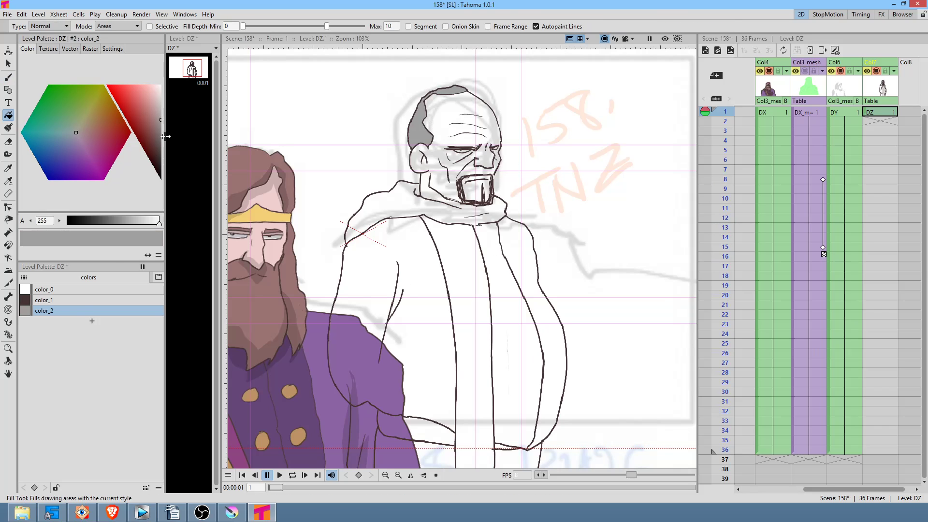
click(92, 321)
drag(153, 114, 158, 97)
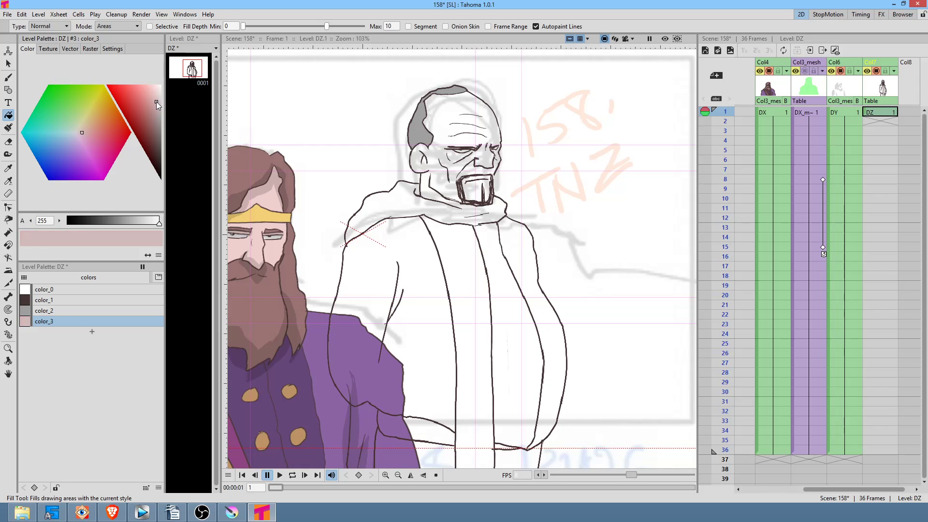
Step: Close the outline gap between the goatee and the neckline with a color_3 brush stroke, and fill the face and neck pale pink
click(465, 128)
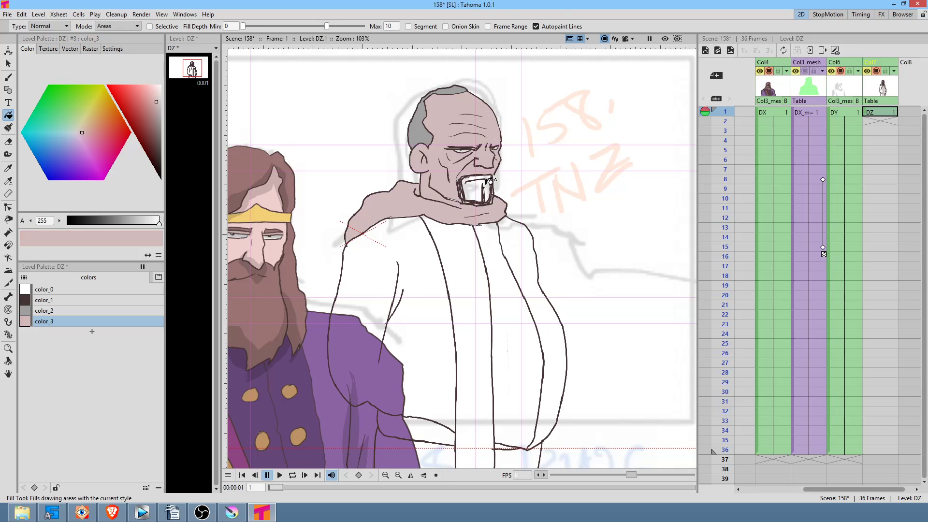
key(ctrl+z)
key(b)
key(shift+space)
drag(440, 217, 517, 157)
drag(476, 206, 508, 194)
drag(518, 245, 522, 337)
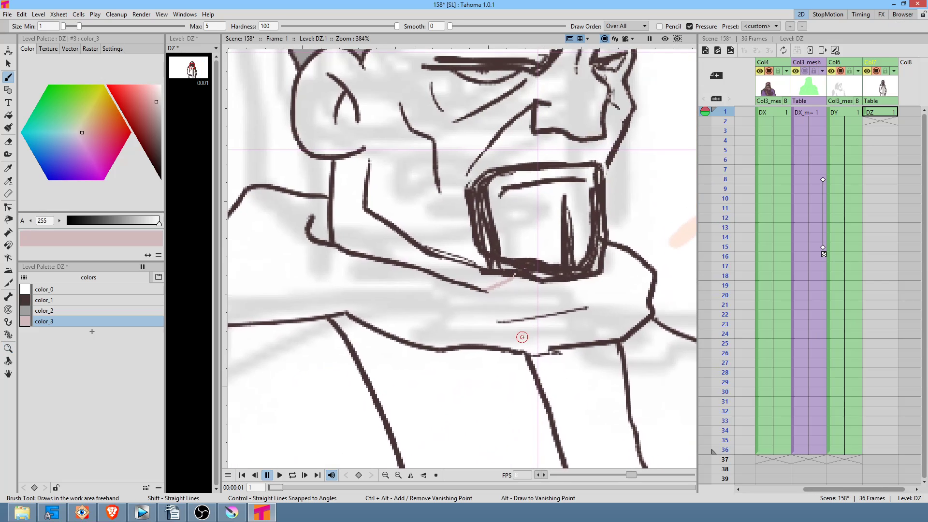
key(f)
click(510, 218)
click(459, 272)
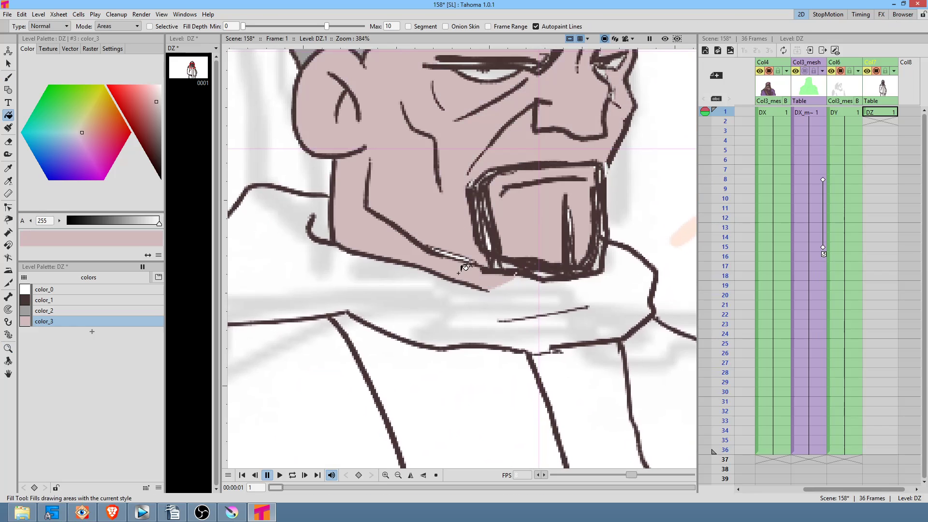
Step: Add an olive green style, color_4, and fill the robe's central band with it
click(92, 332)
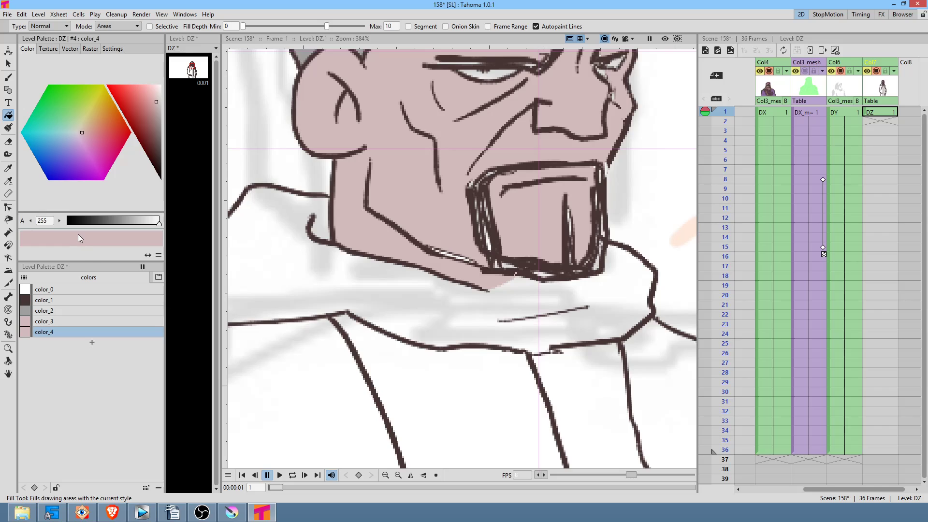
drag(78, 120, 75, 117)
drag(154, 109, 152, 135)
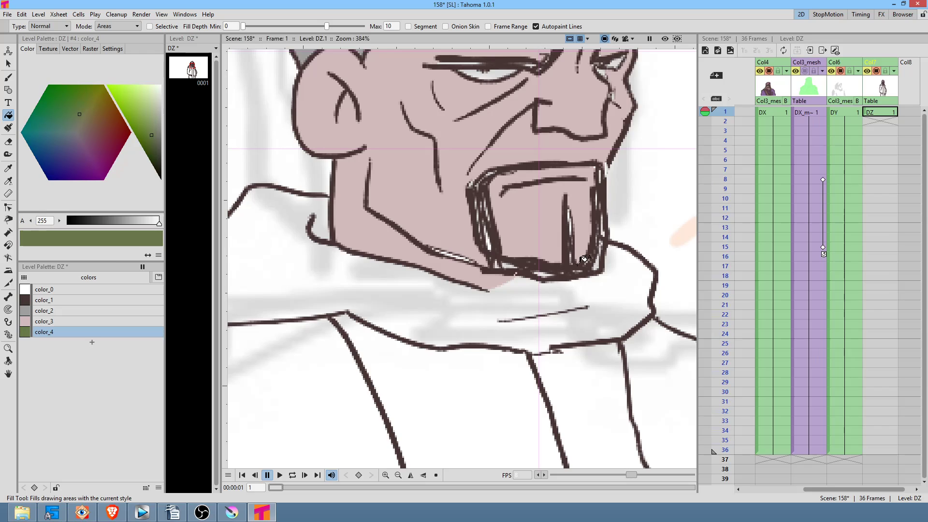
click(506, 413)
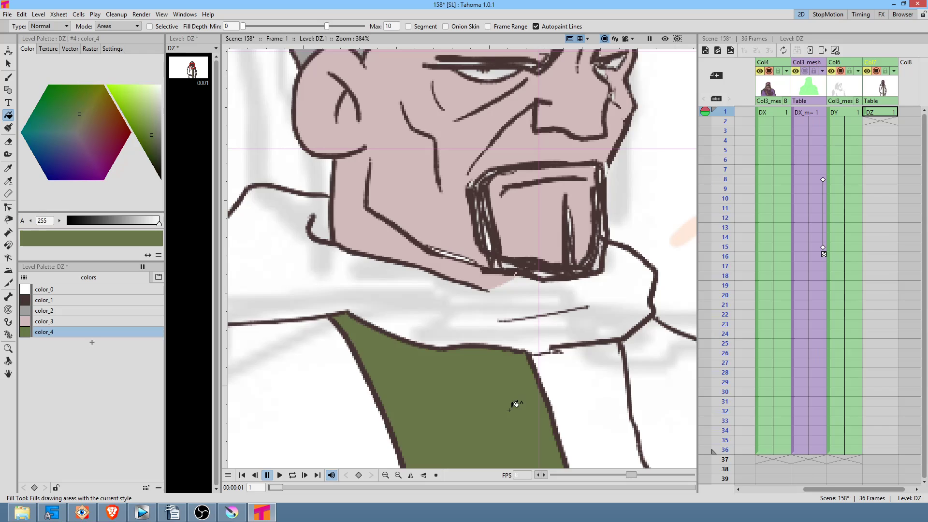
Step: Add a light green style, color_5, and fill the upper robe and both sleeves beside the central band
click(100, 342)
click(144, 117)
drag(146, 117, 149, 117)
drag(78, 117, 73, 120)
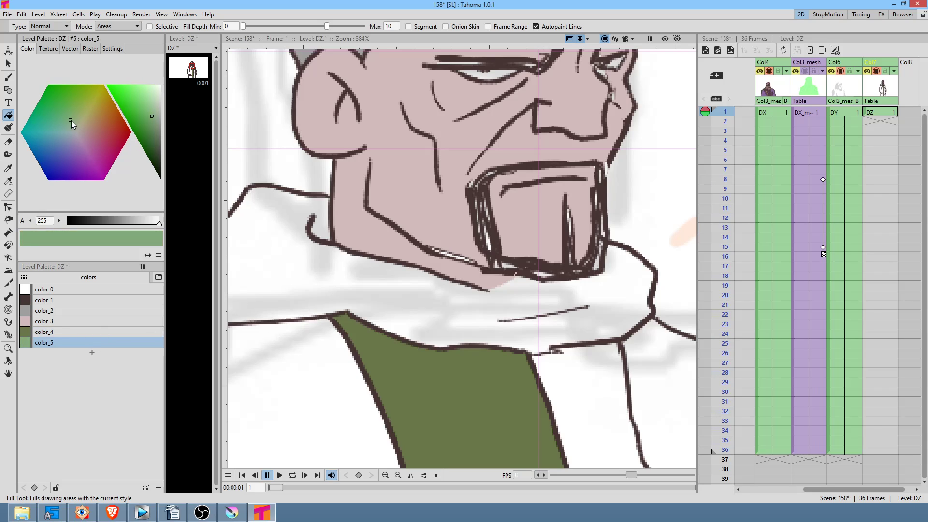
drag(633, 337, 587, 151)
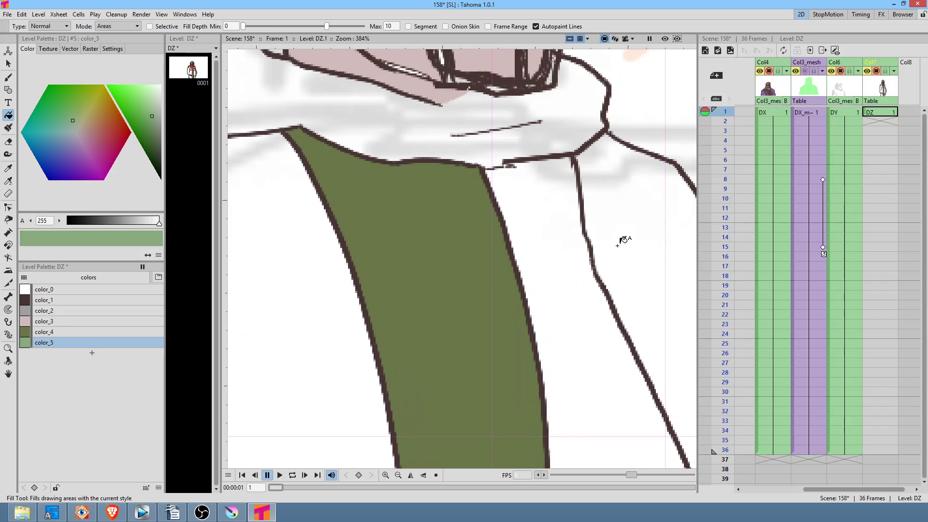
click(584, 295)
click(619, 271)
click(375, 352)
drag(392, 356, 517, 464)
drag(456, 276, 512, 316)
Step: Add a dark wine-red style, color_6, and fill the cowl around the neck with it
click(92, 354)
drag(94, 136, 110, 131)
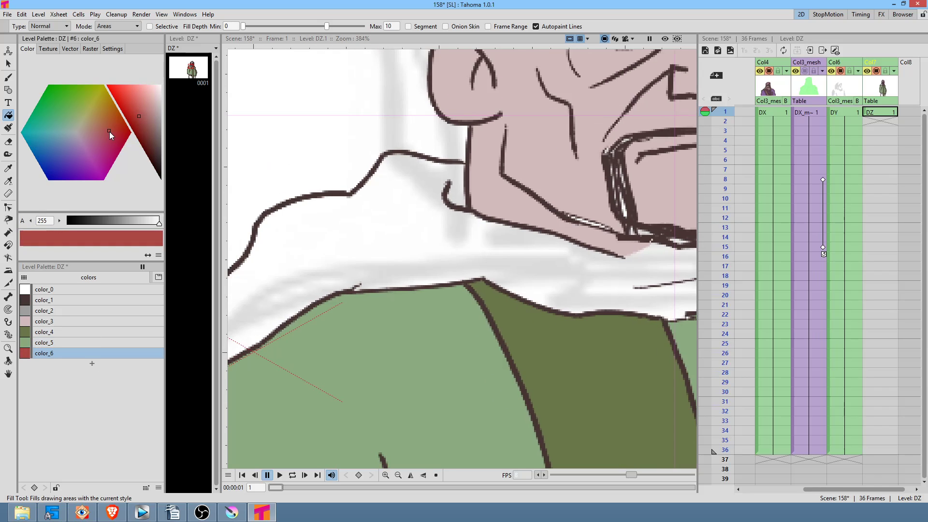
drag(140, 115, 147, 133)
click(507, 259)
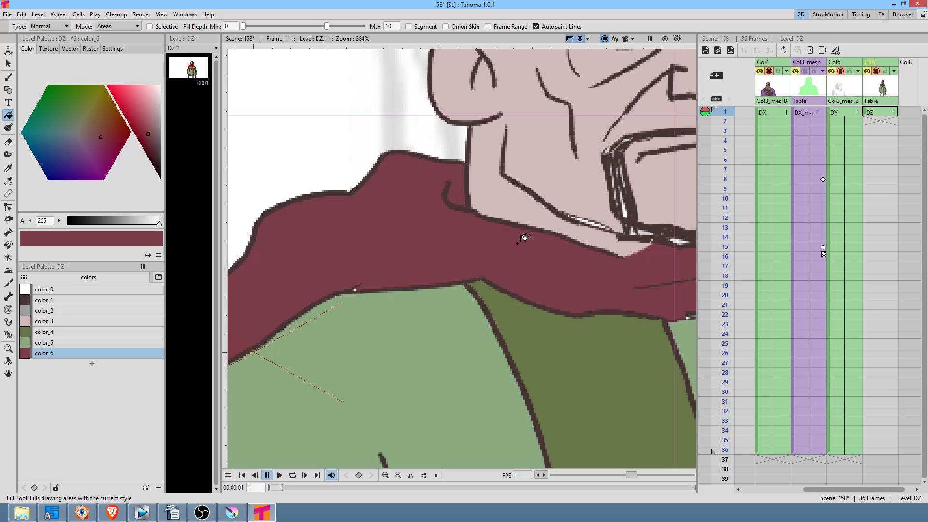
Step: Fill the lower robe on both sides of the central band with light green color_5
scroll(516, 259, down, 5)
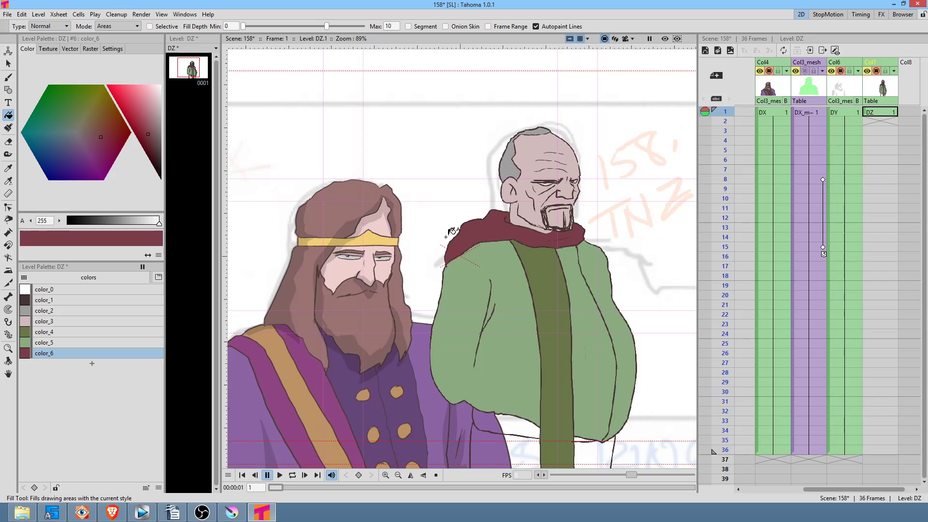
scroll(469, 237, down, 1)
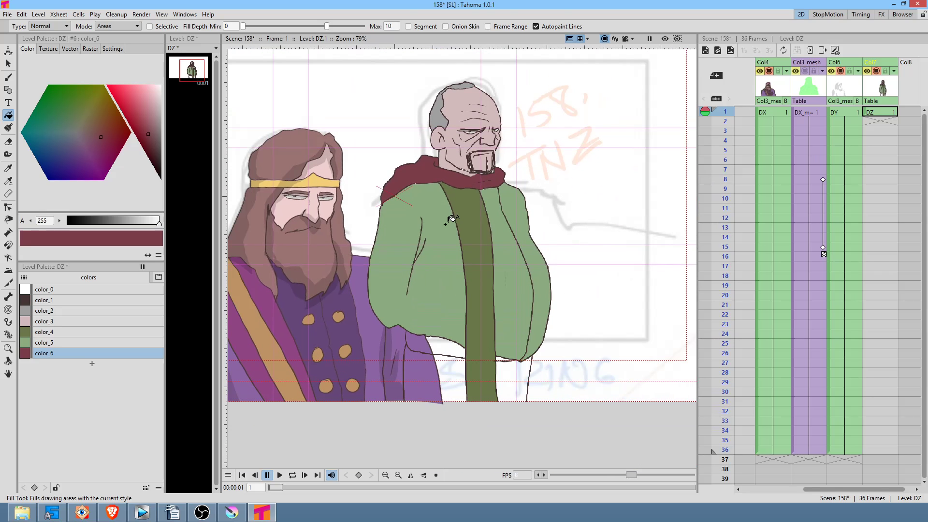
click(102, 342)
click(510, 381)
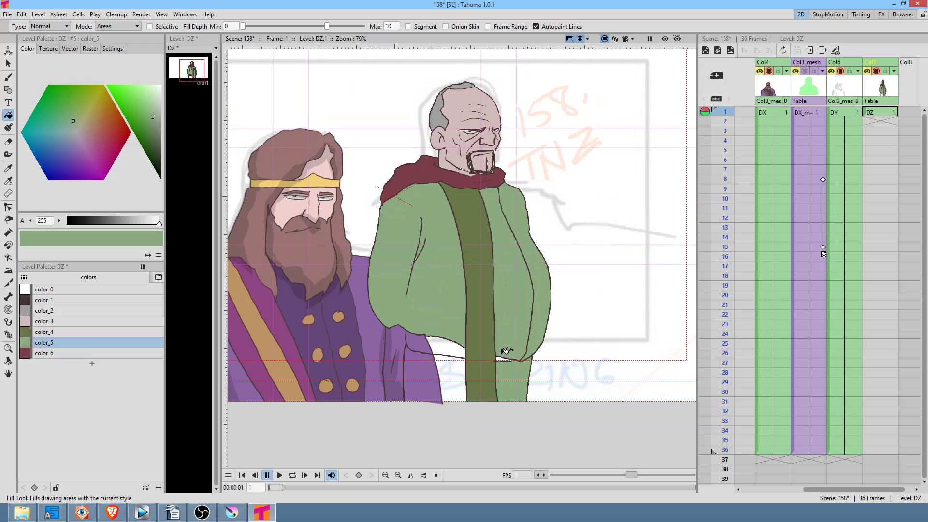
click(455, 374)
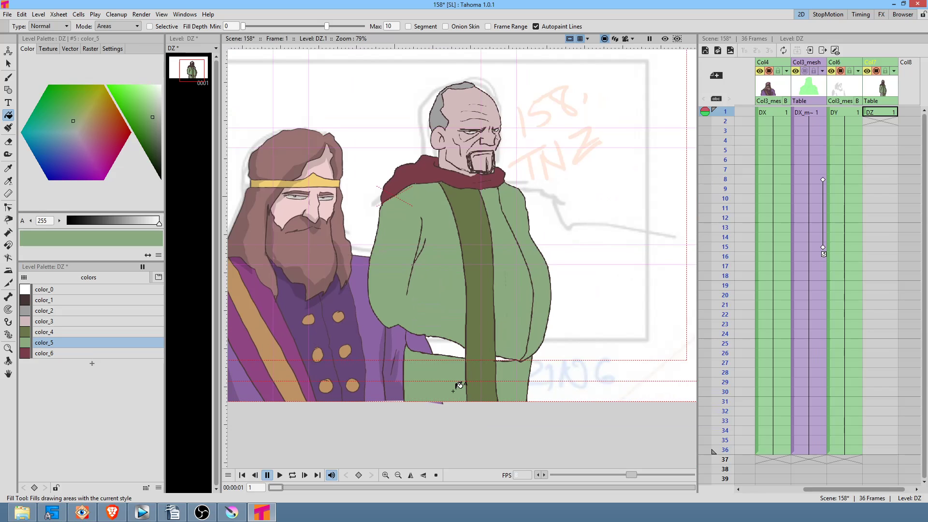
Step: Add a dark olive-brown style, color_7, and fill the openings beneath the sleeves with it
click(68, 334)
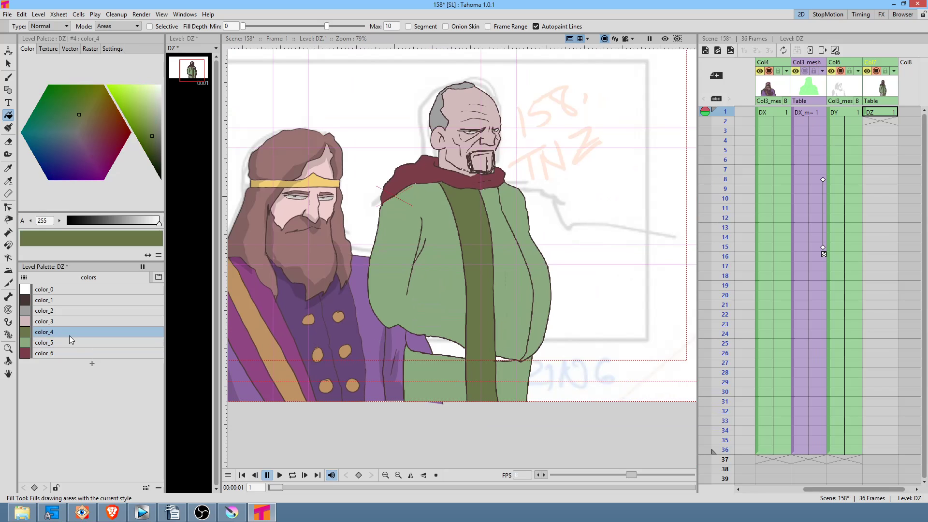
click(91, 364)
drag(154, 141, 156, 146)
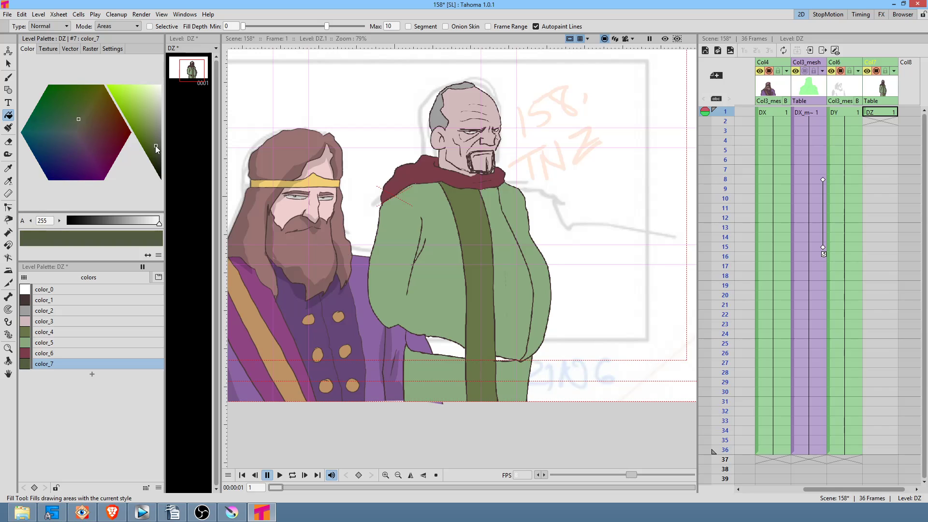
click(84, 120)
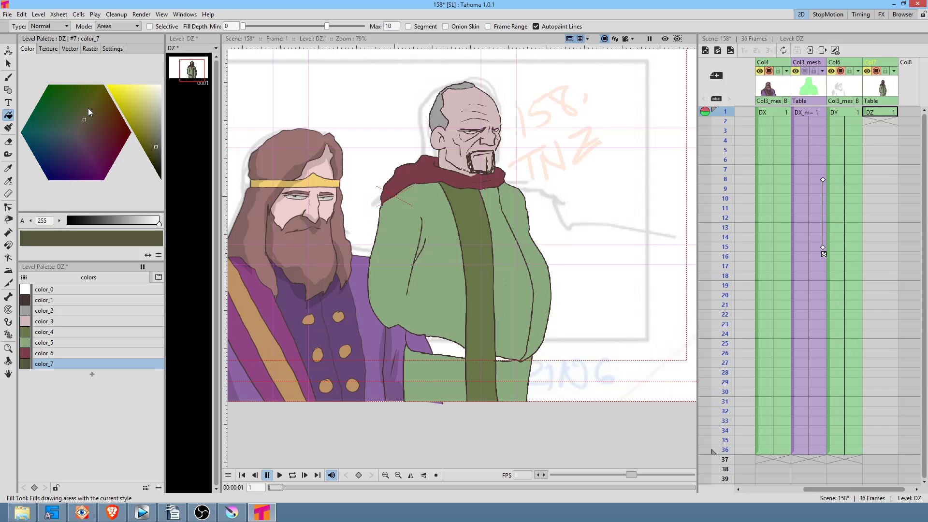
click(449, 346)
click(501, 358)
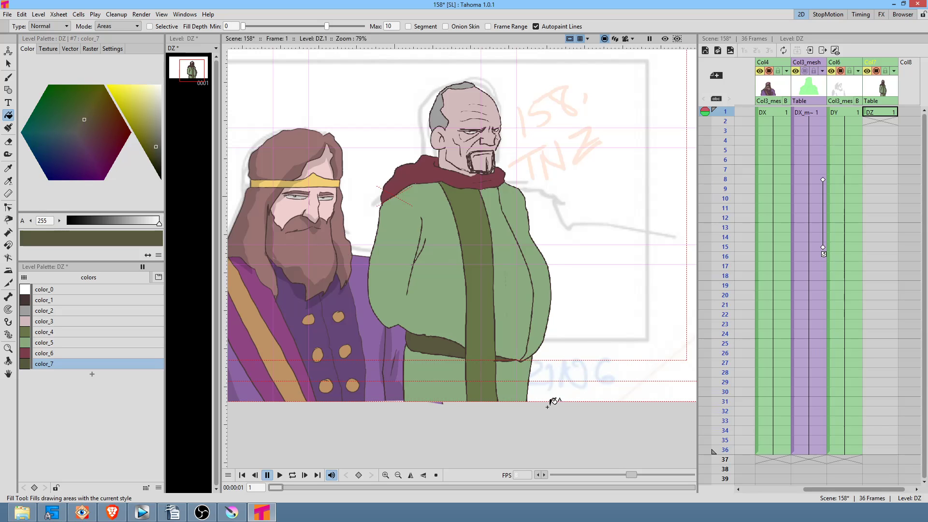
Step: Move the DZ column directly after Col2 so the goateed man stands behind the king, and extend its drawing to frame 36
scroll(556, 348, down, 2)
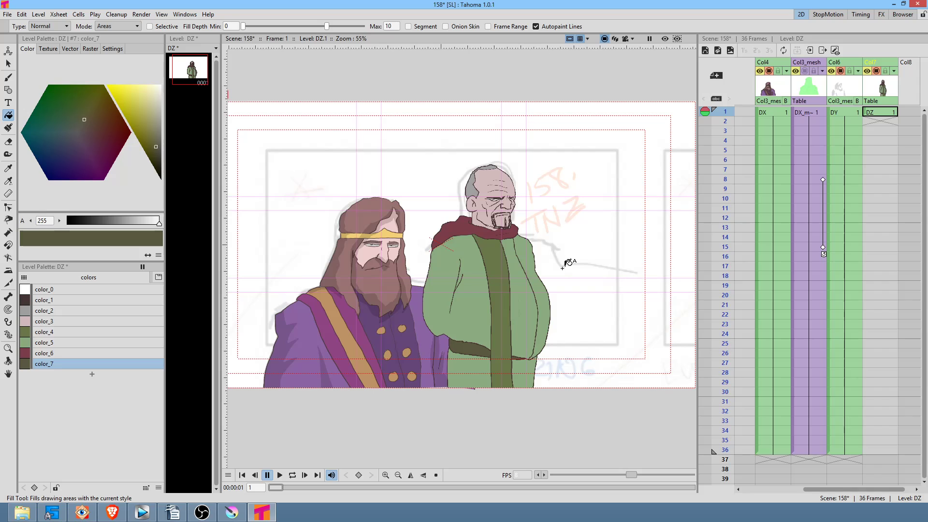
drag(884, 66, 707, 65)
drag(793, 63, 846, 68)
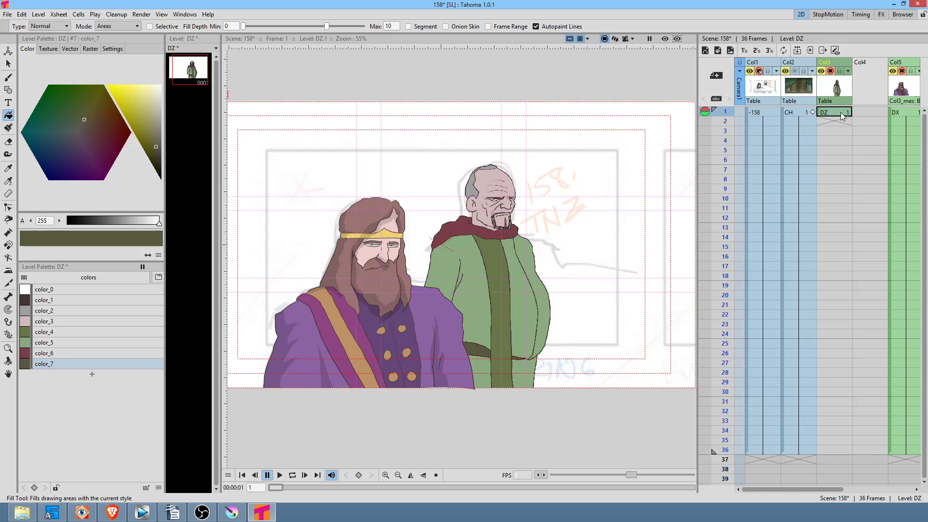
click(841, 116)
drag(842, 121, 839, 465)
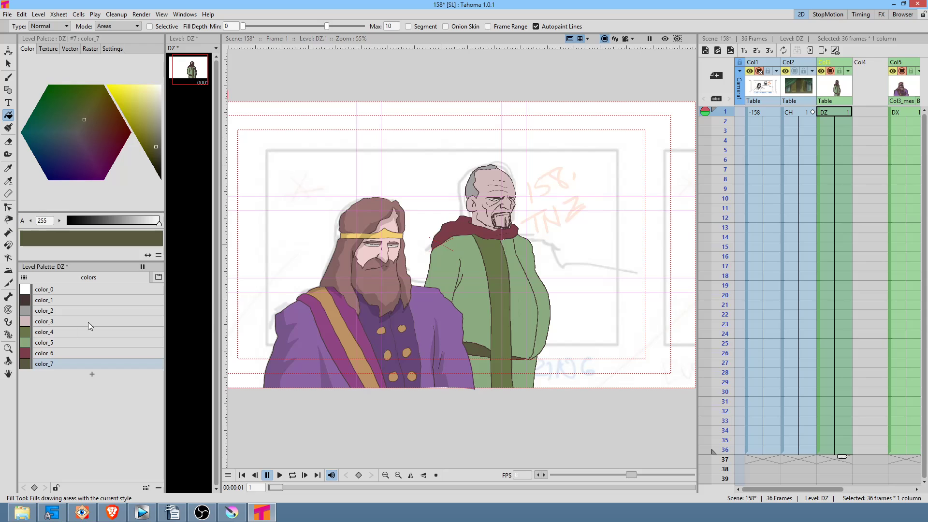
Step: Recolor the hair style color_2 to a muted reddish brown
click(53, 312)
drag(156, 128, 151, 133)
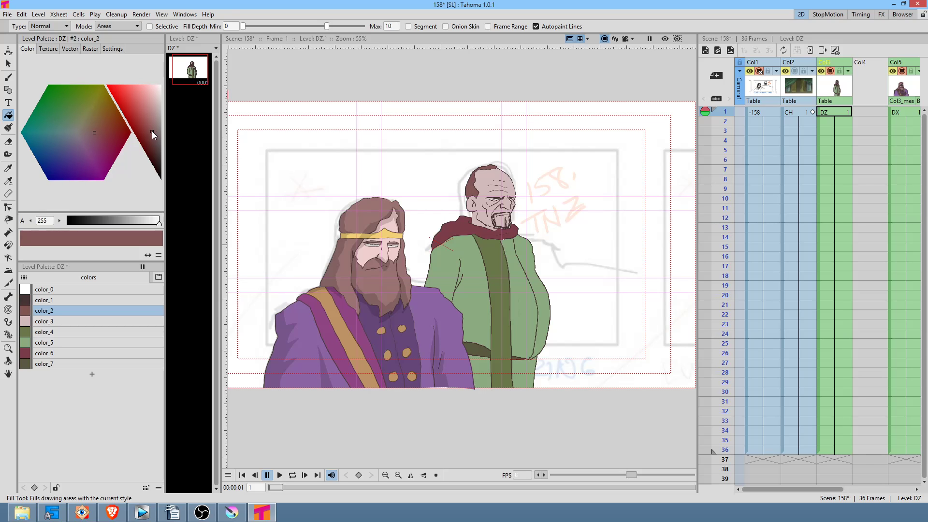
drag(575, 255, 540, 243)
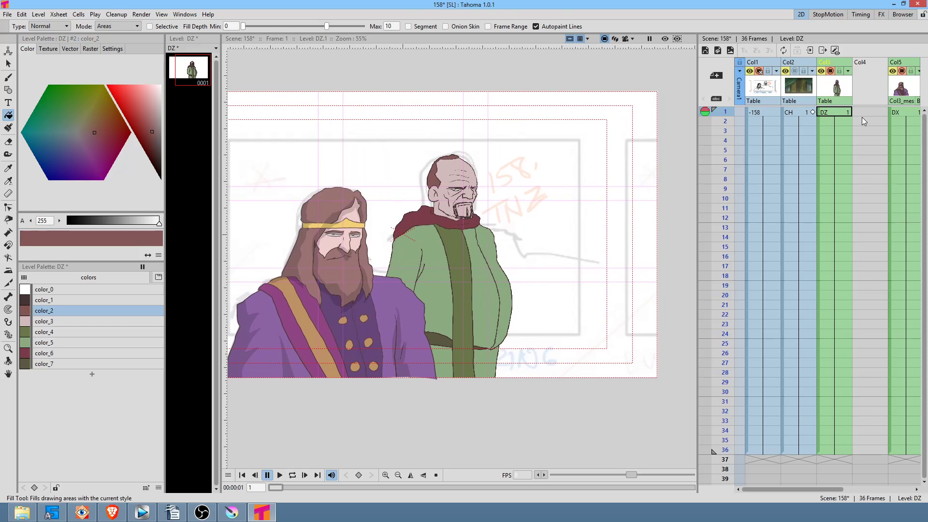
scroll(444, 186, up, 3)
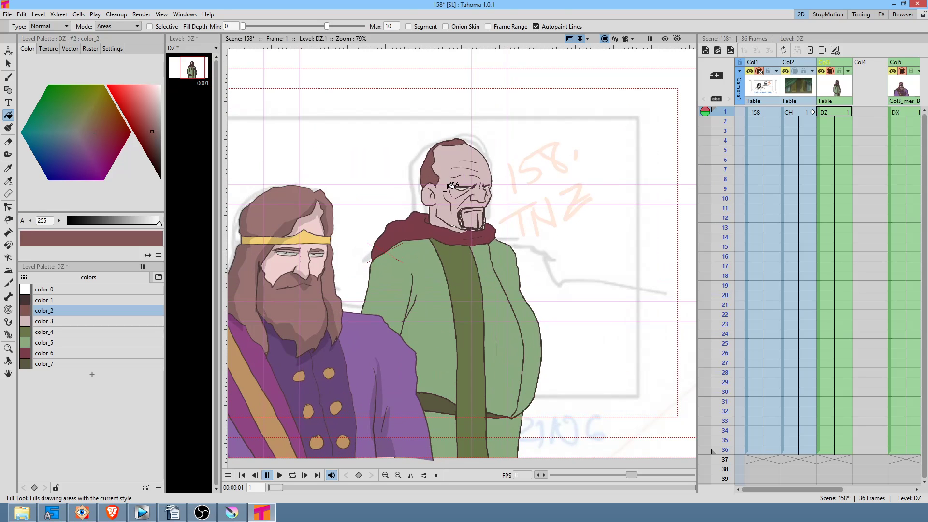
mouse_move(727, 124)
mouse_down()
mouse_move(711, 444)
mouse_move(711, 112)
mouse_move(708, 334)
mouse_up()
mouse_move(674, 371)
mouse_down()
mouse_move(706, 193)
mouse_move(710, 88)
mouse_up()
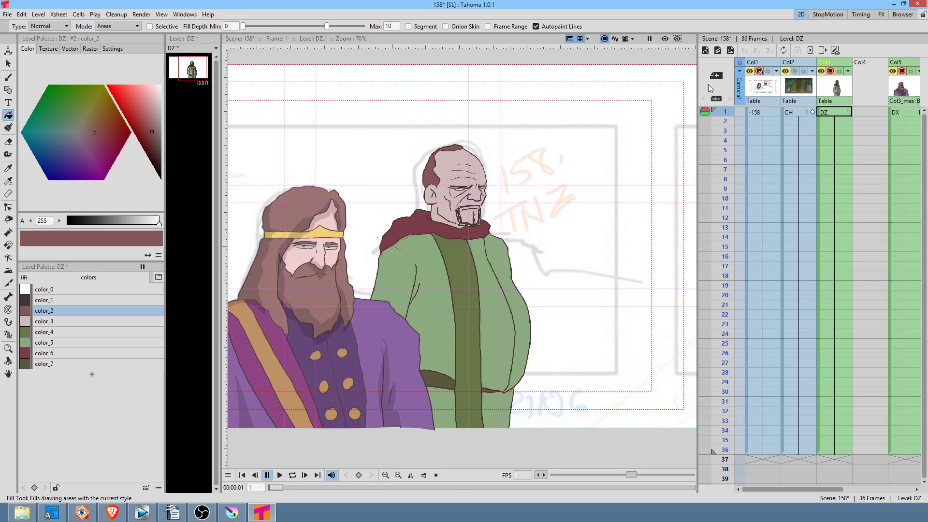
Step: Set the Fill tool's type to Freehand and fill the white gaps around the goatee and jawline with skin style color_3
scroll(523, 181, up, 3)
scroll(522, 181, up, 4)
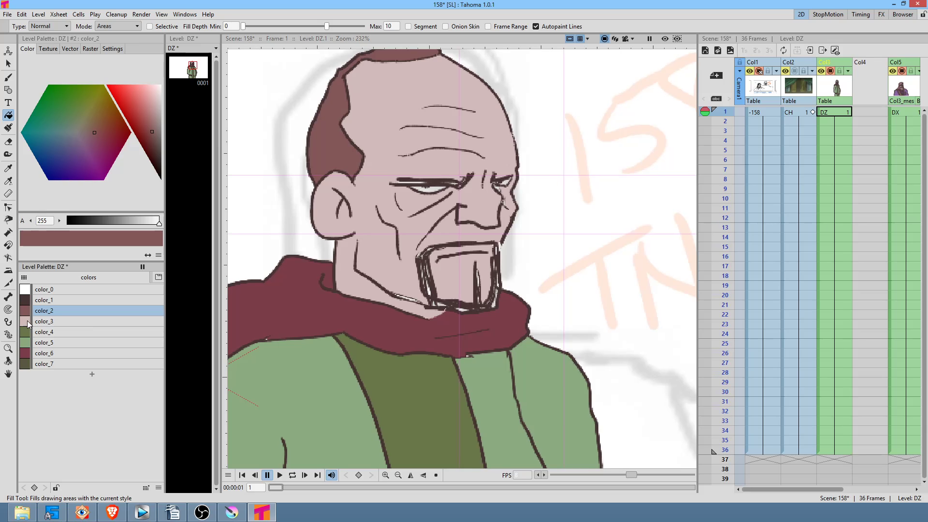
click(49, 322)
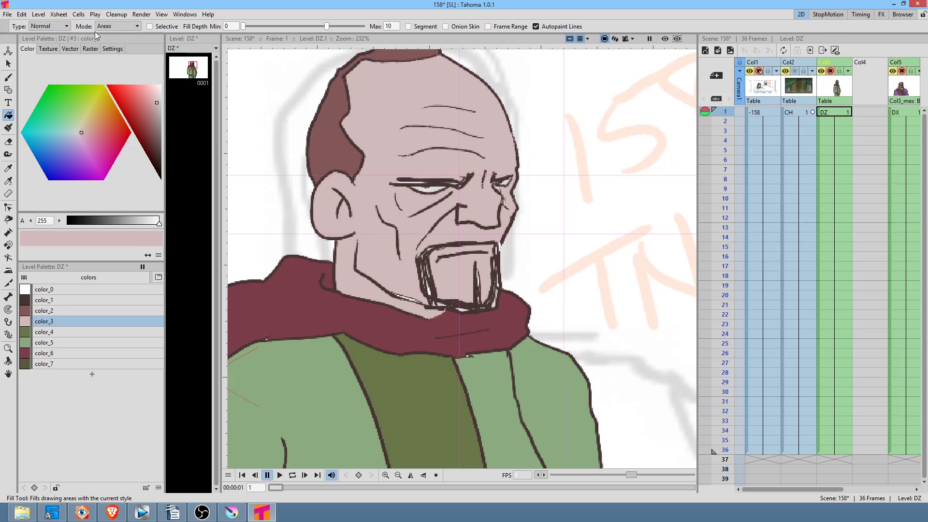
click(53, 27)
click(60, 50)
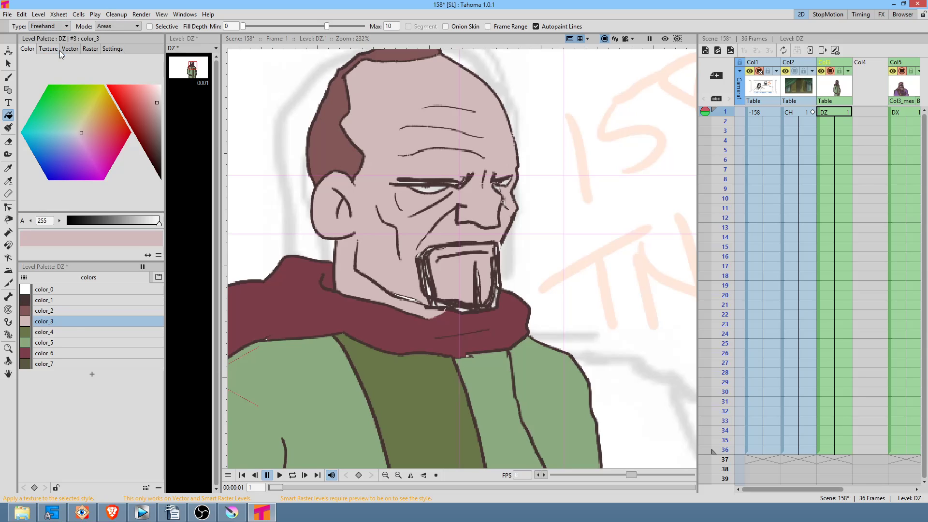
mouse_move(489, 232)
mouse_down()
mouse_move(473, 222)
mouse_move(379, 264)
mouse_move(407, 304)
mouse_move(440, 310)
mouse_up()
mouse_move(478, 257)
mouse_down()
mouse_move(466, 273)
mouse_move(497, 300)
mouse_move(503, 288)
mouse_up()
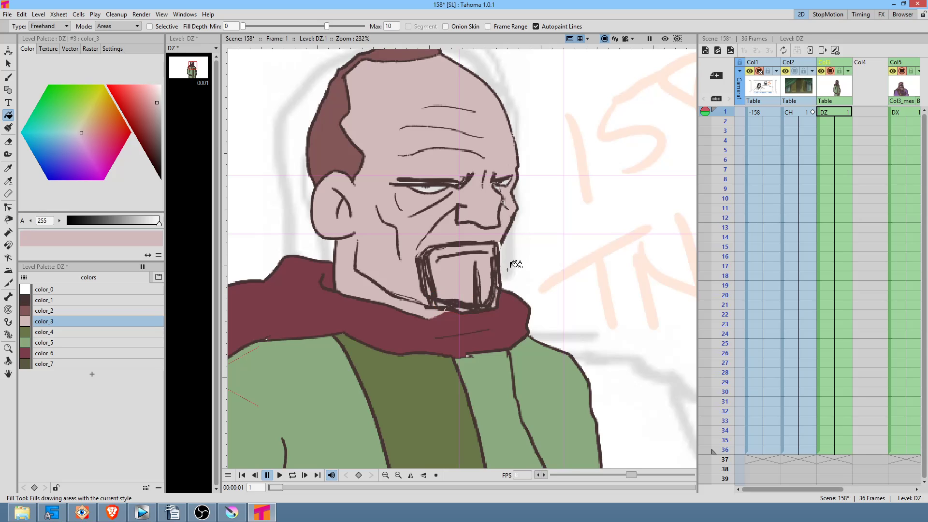
Step: Add a new style, color_8, fill both eyes with it, and recolor it to light grey
click(83, 364)
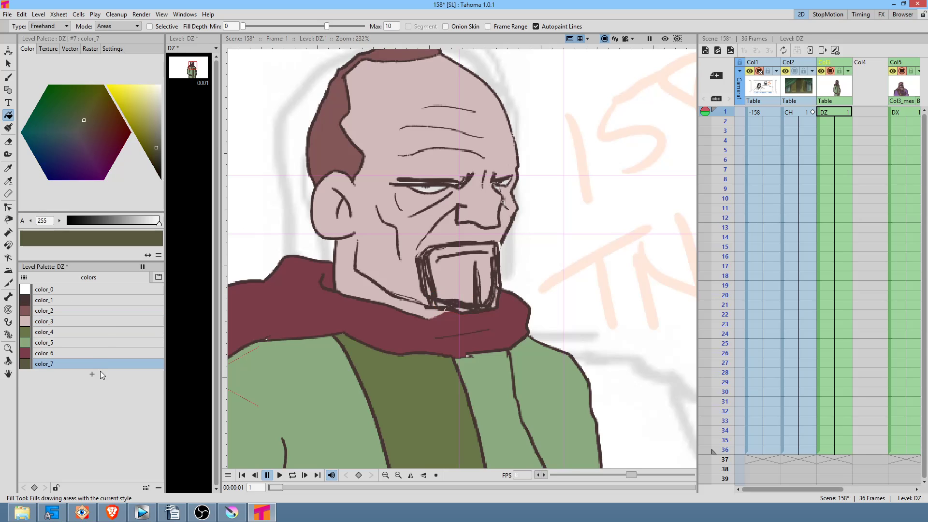
click(97, 372)
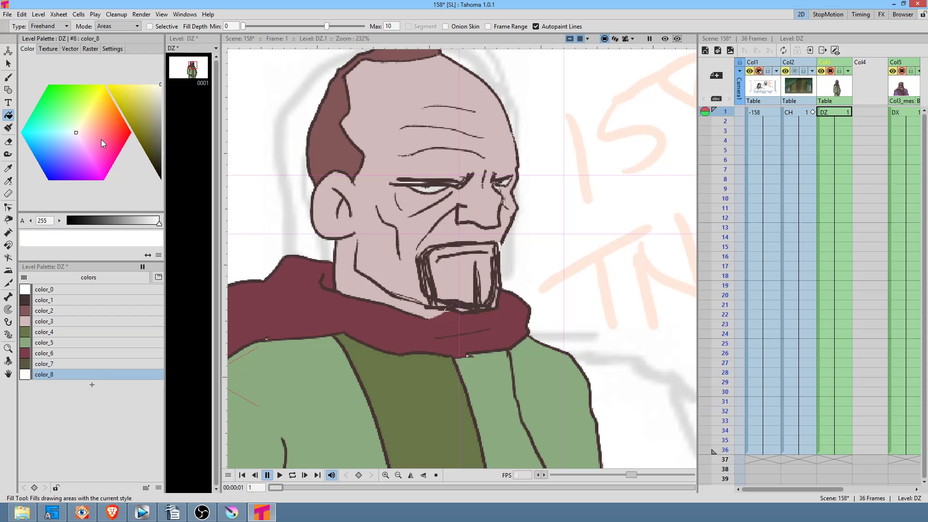
click(126, 124)
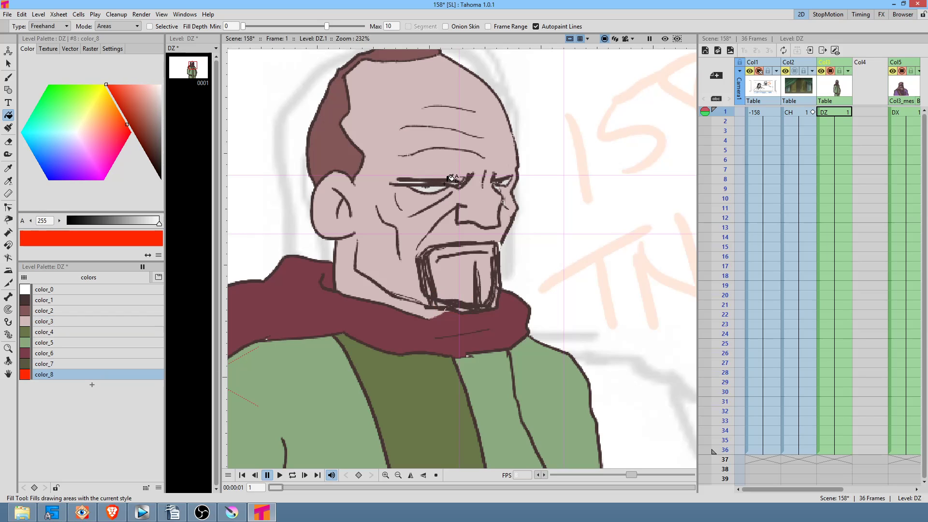
click(428, 189)
click(503, 182)
drag(148, 110, 166, 97)
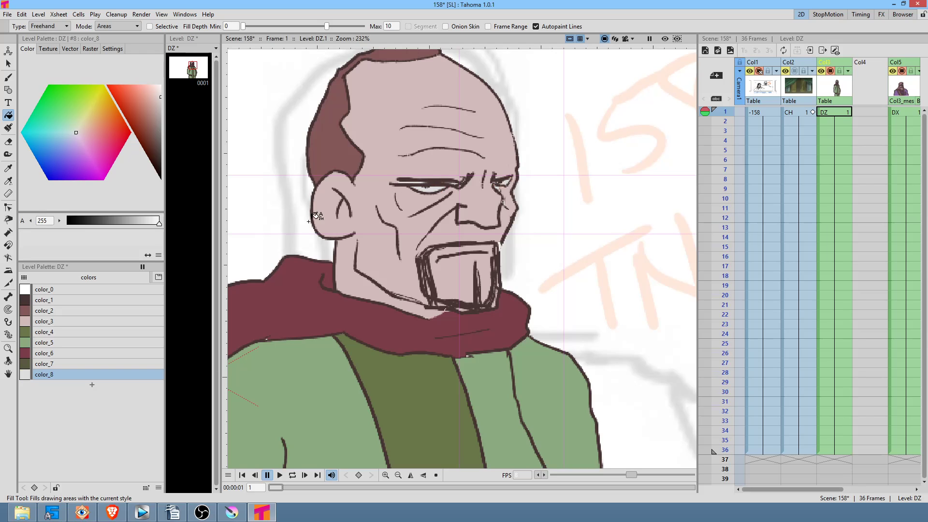
Step: Pick skin style color_3 from the goateed man's face and fill the remaining white gaps around his eyes and cheek
key(k)
click(378, 165)
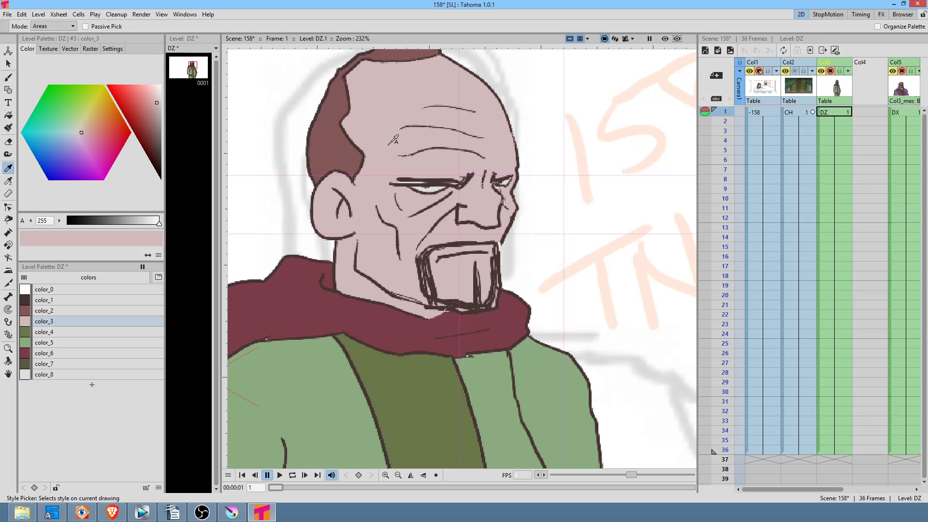
key(f)
mouse_move(416, 171)
mouse_down()
mouse_move(385, 183)
mouse_move(468, 190)
mouse_move(473, 158)
mouse_move(492, 194)
mouse_move(505, 190)
mouse_move(502, 169)
mouse_up()
mouse_move(519, 297)
mouse_down()
mouse_move(538, 244)
mouse_move(536, 256)
mouse_up()
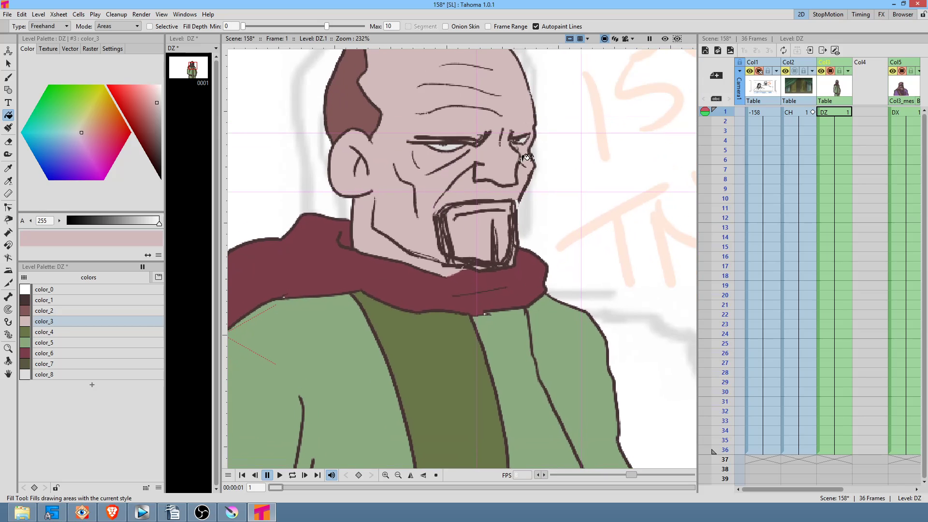
key(p)
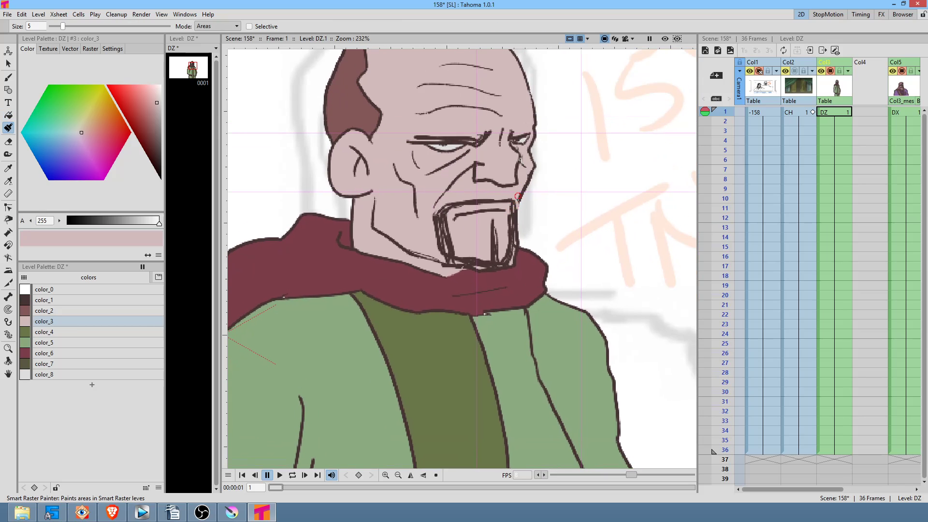
drag(501, 327, 621, 319)
Step: Pick style color_6 from the scarf and fill the leftover white gaps along the scarf's edges
key(k)
click(469, 261)
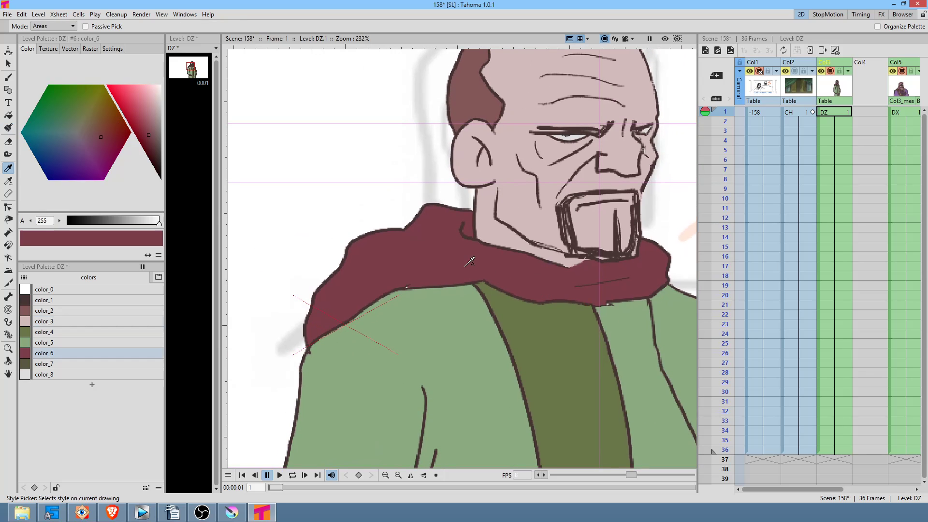
key(f)
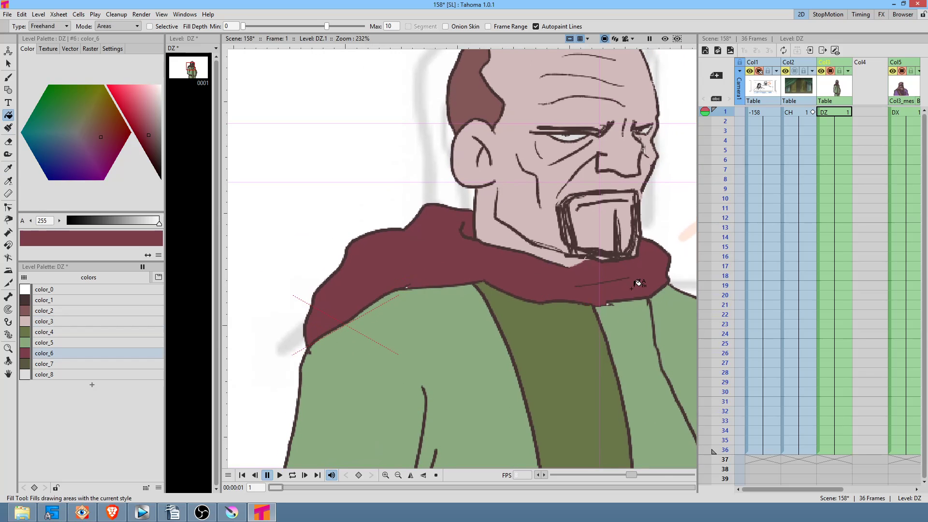
drag(627, 303, 637, 283)
mouse_move(408, 278)
mouse_down()
mouse_move(397, 281)
mouse_move(420, 266)
mouse_up()
drag(614, 355, 507, 193)
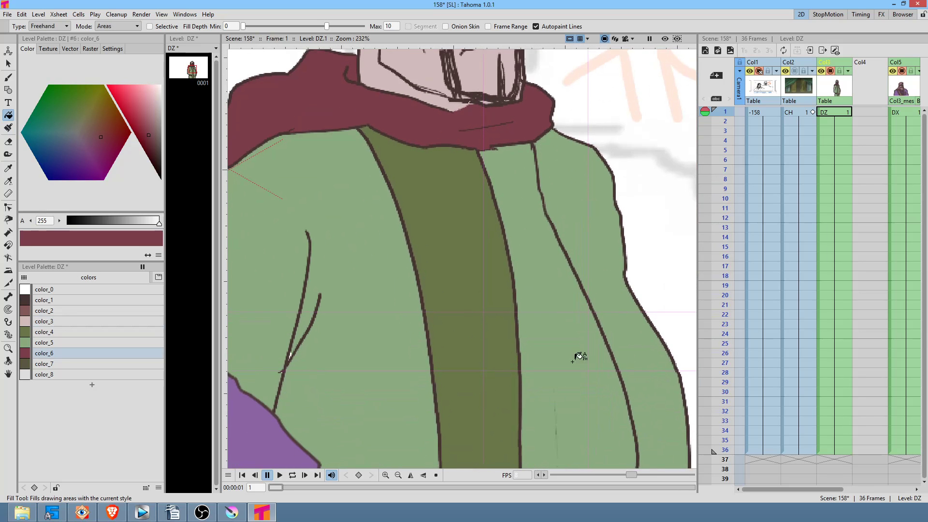
drag(577, 356, 586, 236)
drag(542, 268, 652, 245)
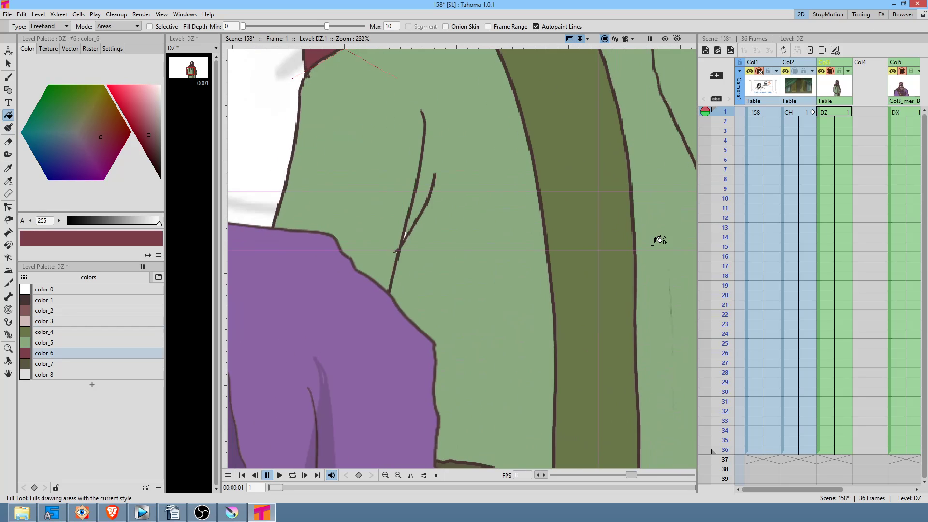
Step: Pick robe style color_5 and fill the white gap between the sleeve's crossing fold lines
key(k)
click(443, 225)
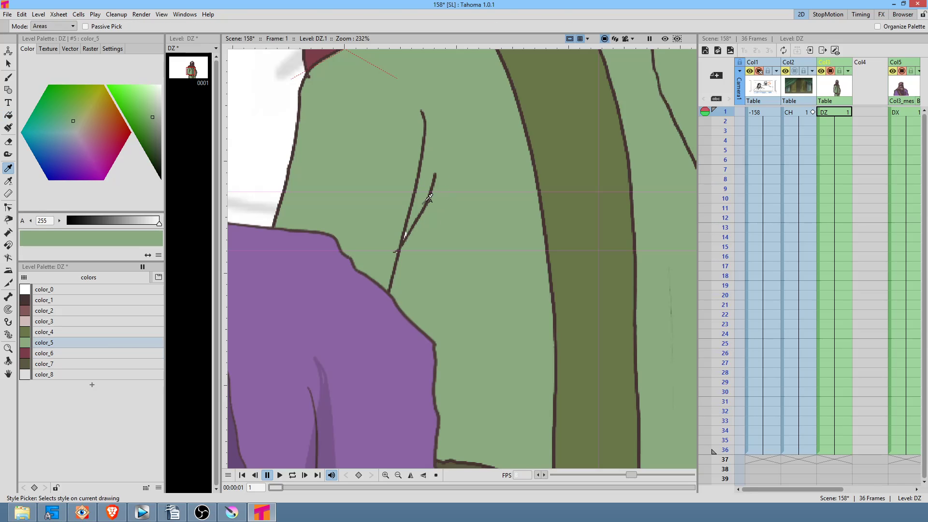
key(f)
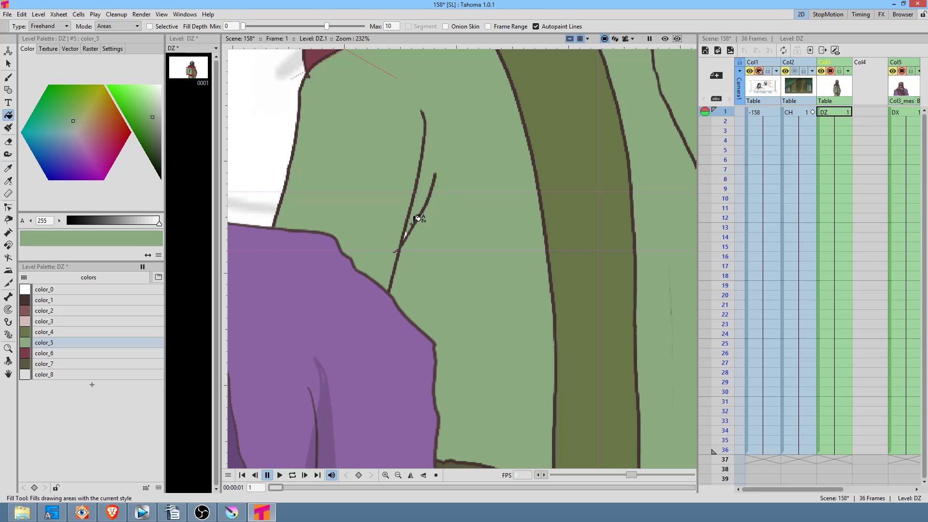
drag(594, 351, 405, 290)
drag(499, 349, 553, 229)
drag(564, 290, 532, 392)
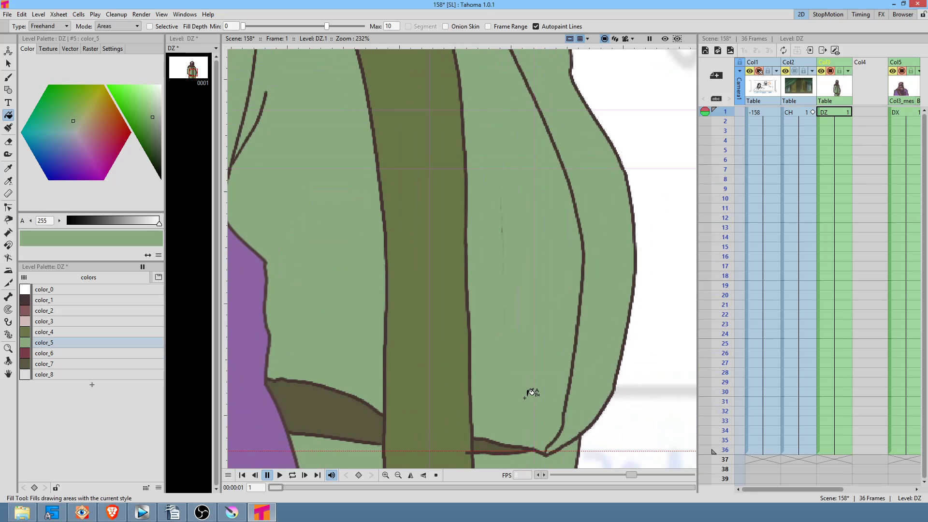
drag(539, 280, 590, 305)
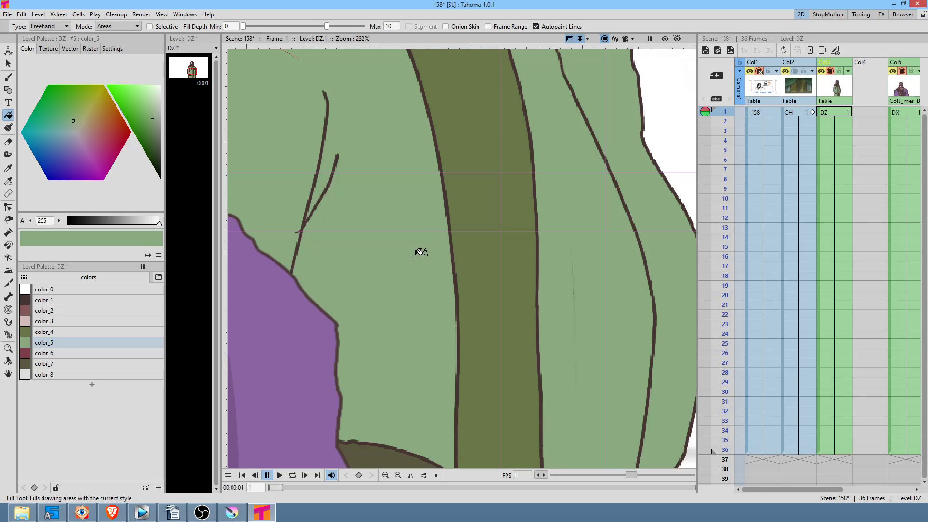
Step: Adjust robe style color_5 to a slightly lighter green, and select skin style color_3 with the RGB Picker active
key(k)
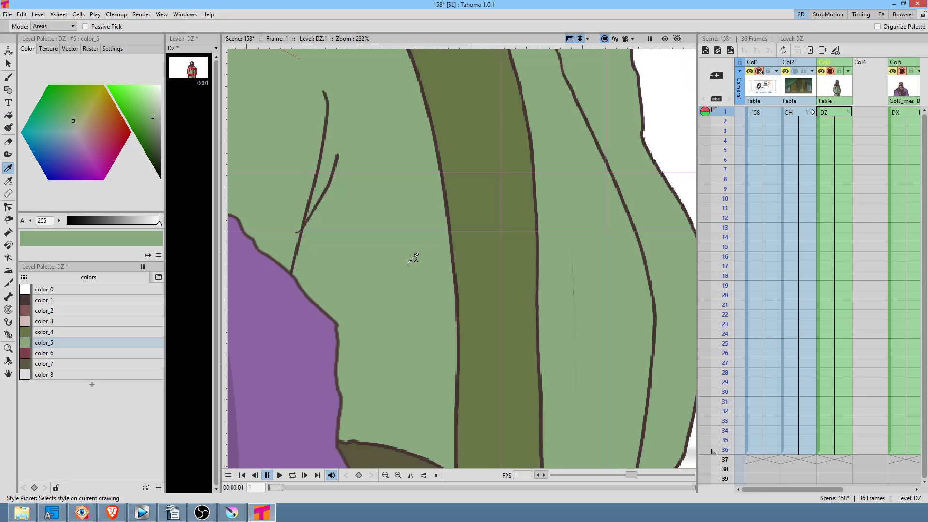
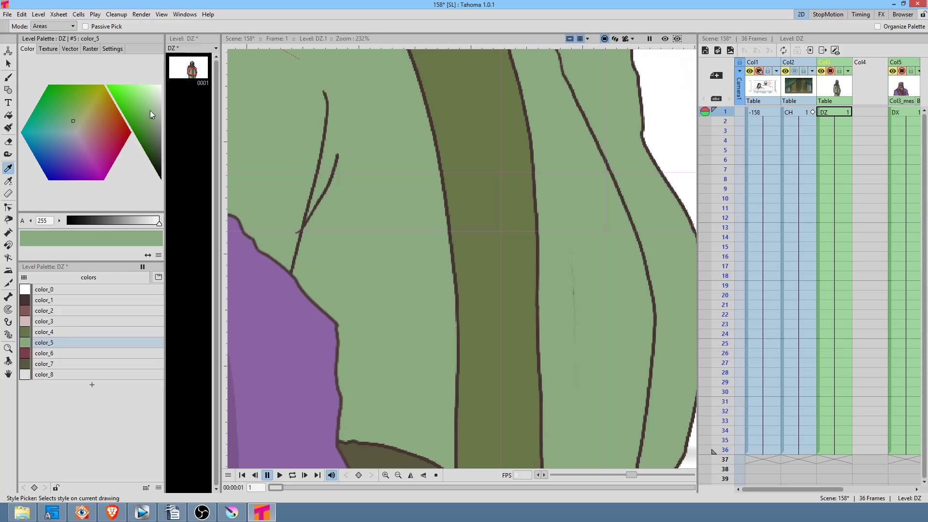
drag(152, 117, 153, 114)
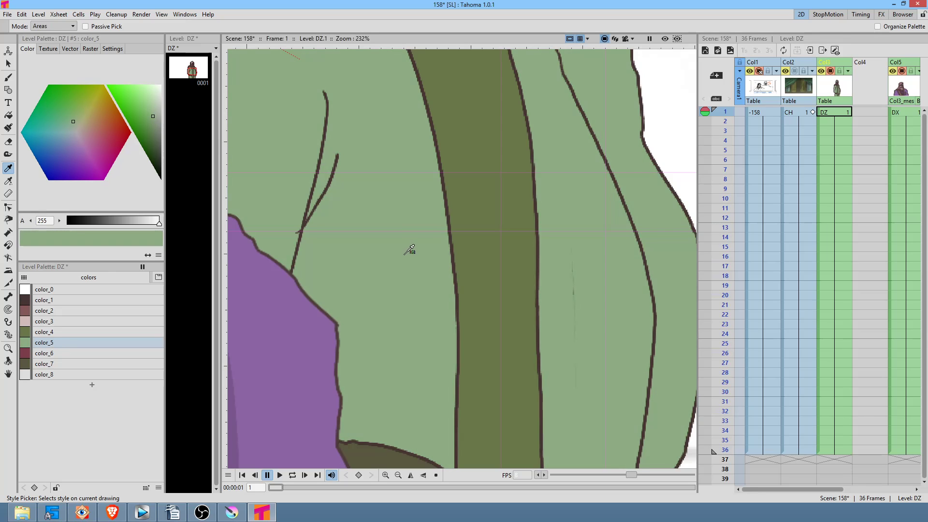
key(r)
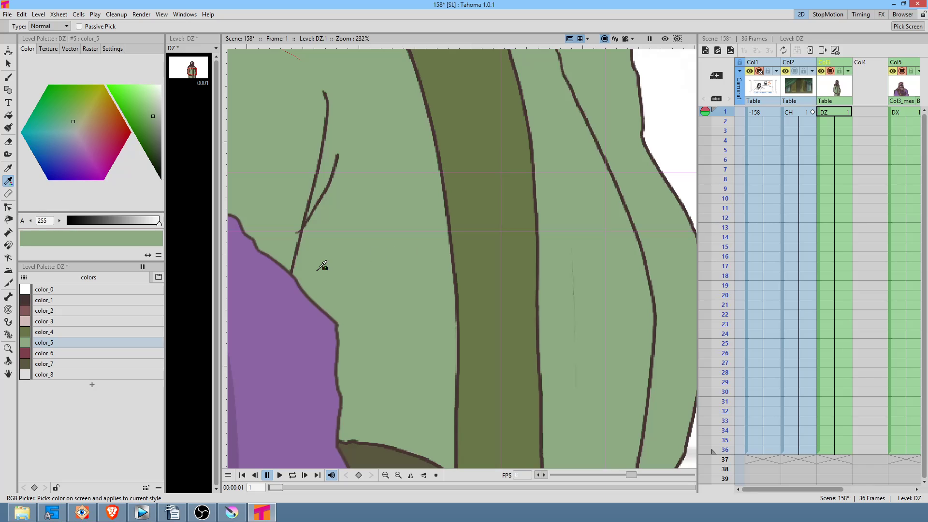
click(51, 322)
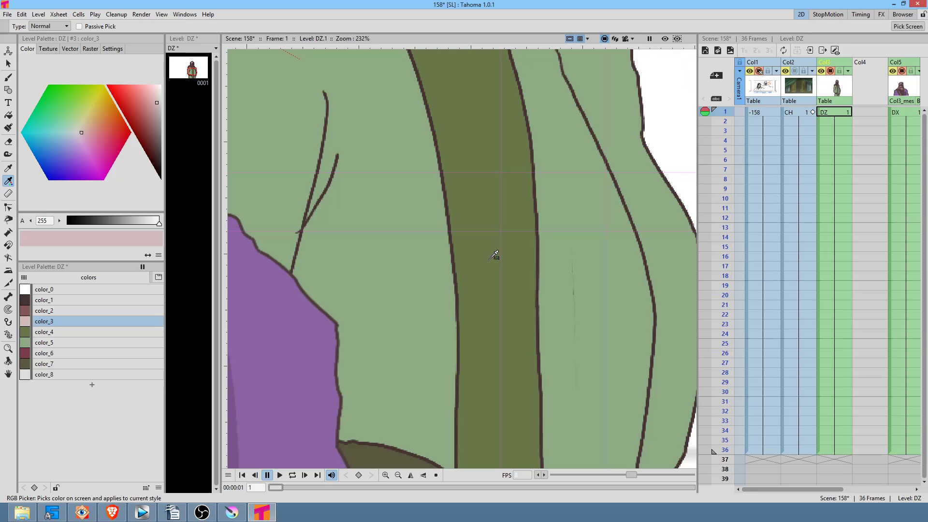
drag(504, 229, 482, 275)
Step: Create a Plastic mesh for the goateed man's DZ drawing at frame 1
key(shift+space)
scroll(477, 297, down, 5)
click(843, 111)
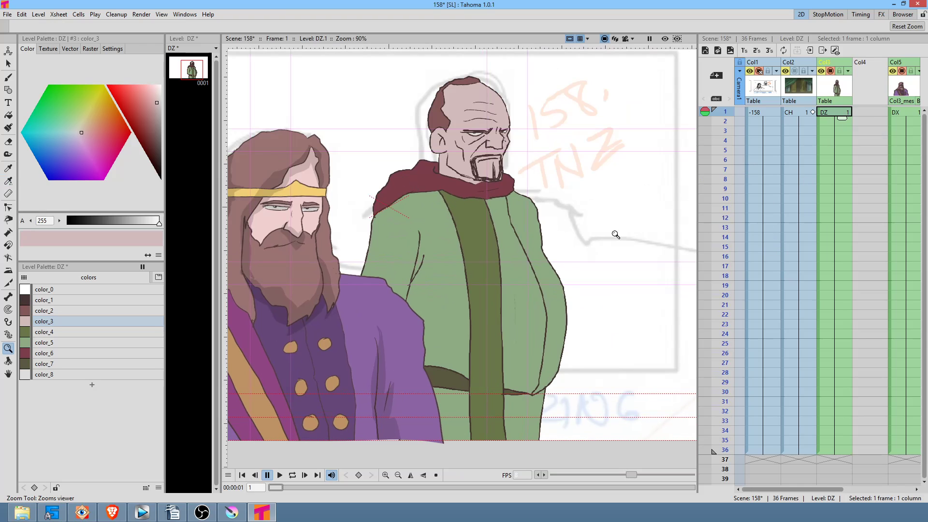
key(x)
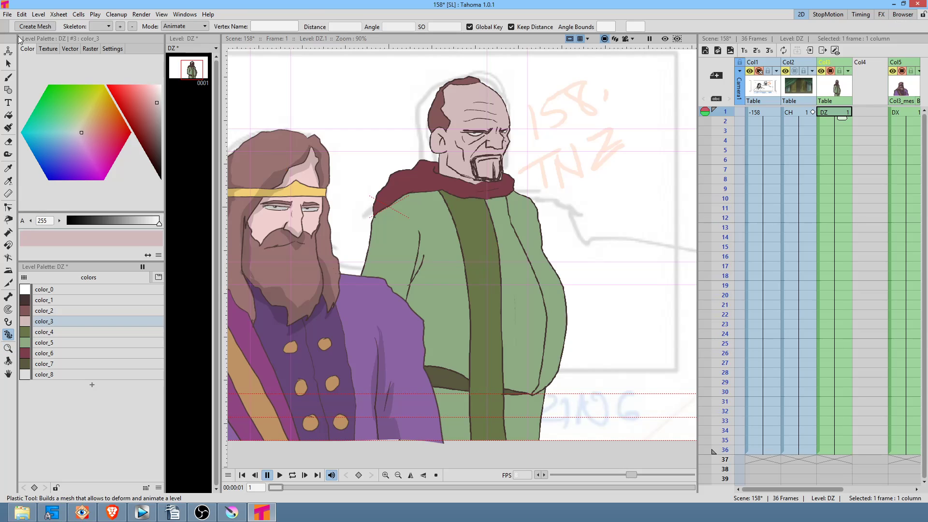
click(30, 27)
drag(455, 94, 454, 94)
click(457, 414)
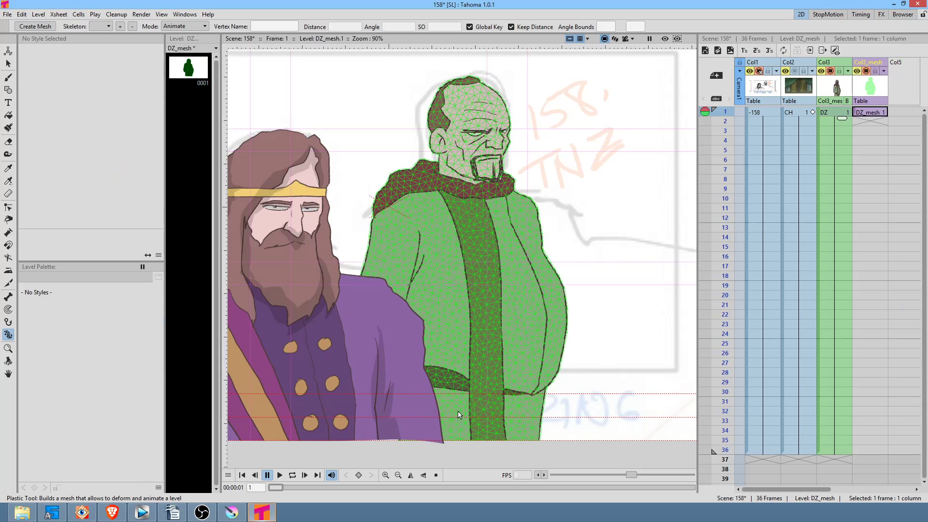
Step: Extend the DZ_mesh column to frame 36 and select frame 1 of the empty column right after it
scroll(356, 194, up, 4)
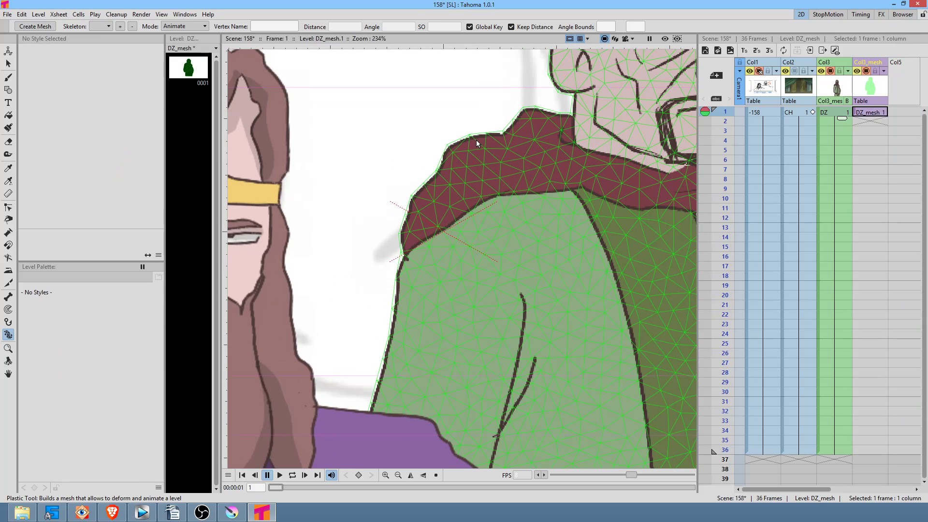
scroll(501, 204, down, 5)
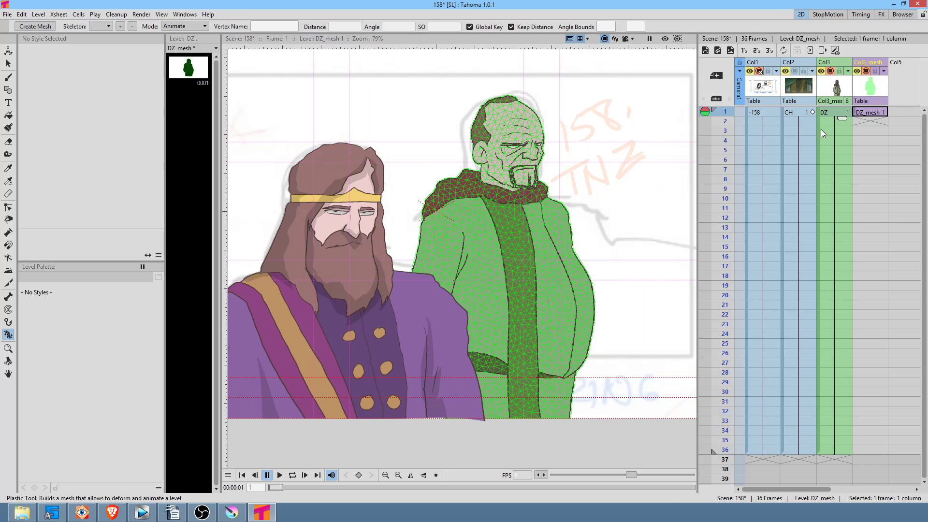
drag(882, 122, 880, 458)
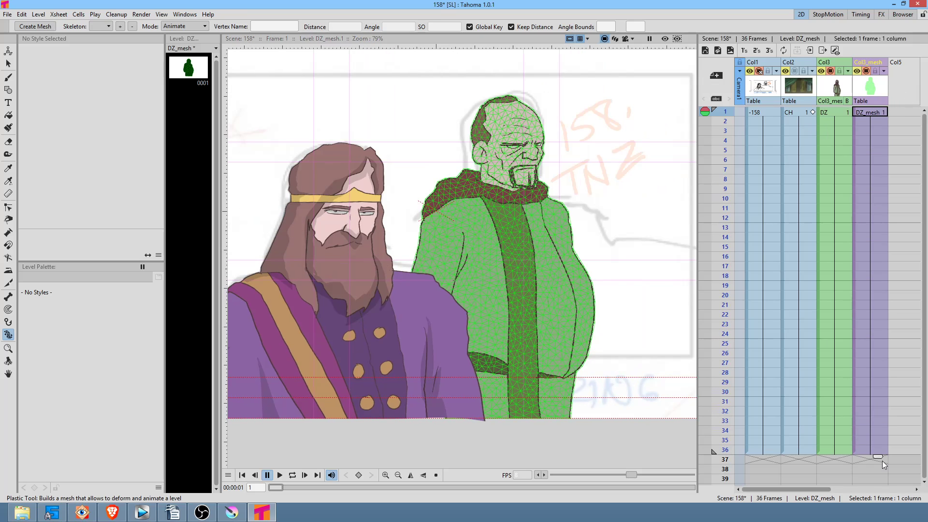
click(902, 112)
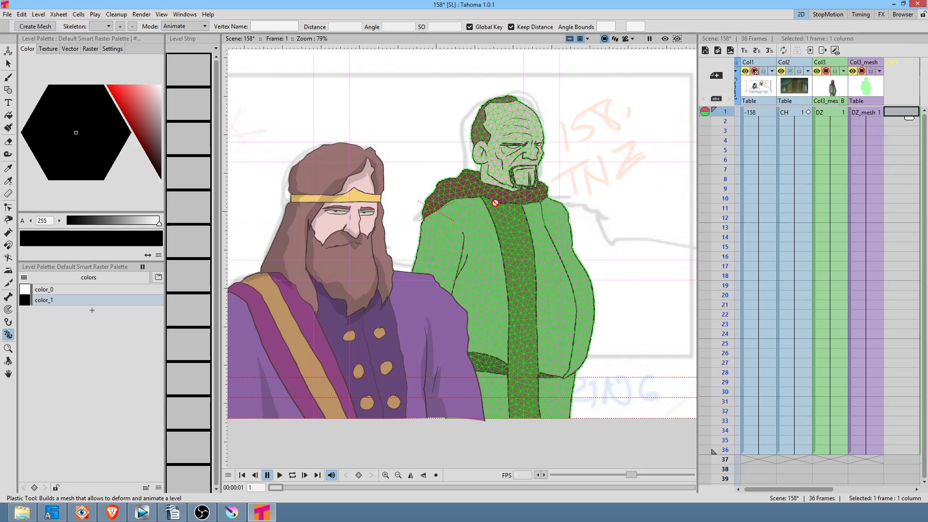
key(b)
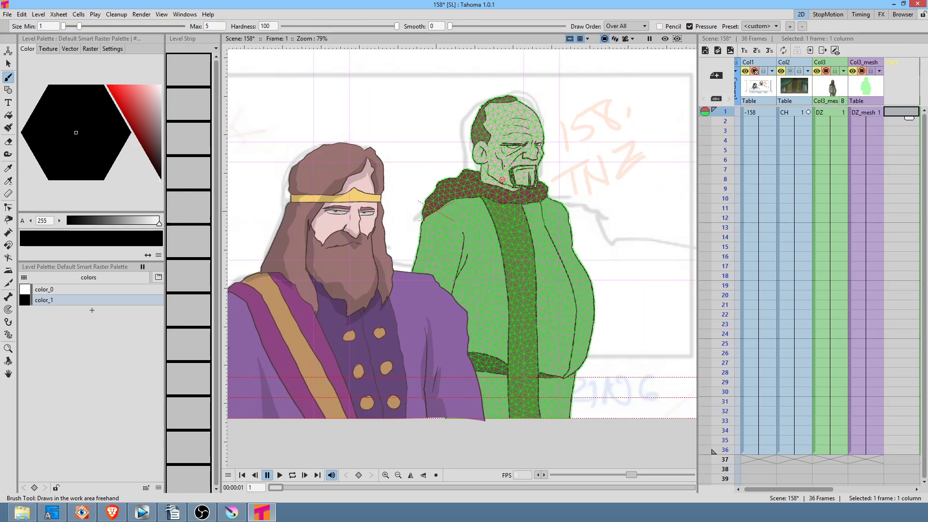
key(x)
click(487, 94)
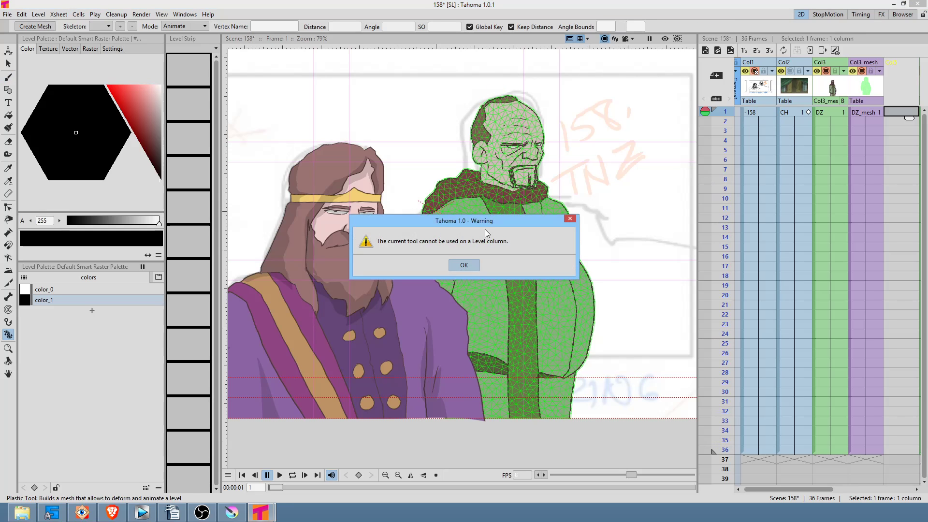
click(464, 265)
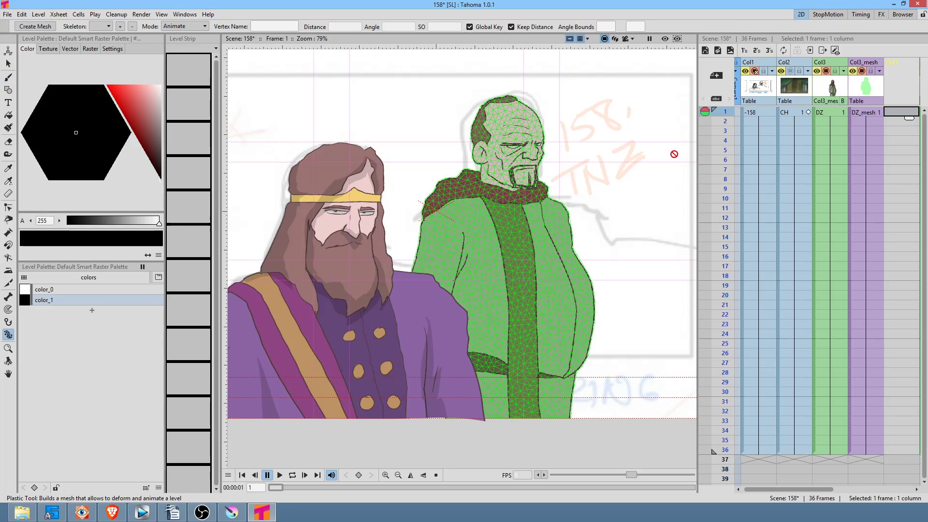
Step: Draw a closed shadow outline with the Brush in the new column, covering the goateed man's back, sleeve, lower robe and part of his face
key(b)
click(555, 166)
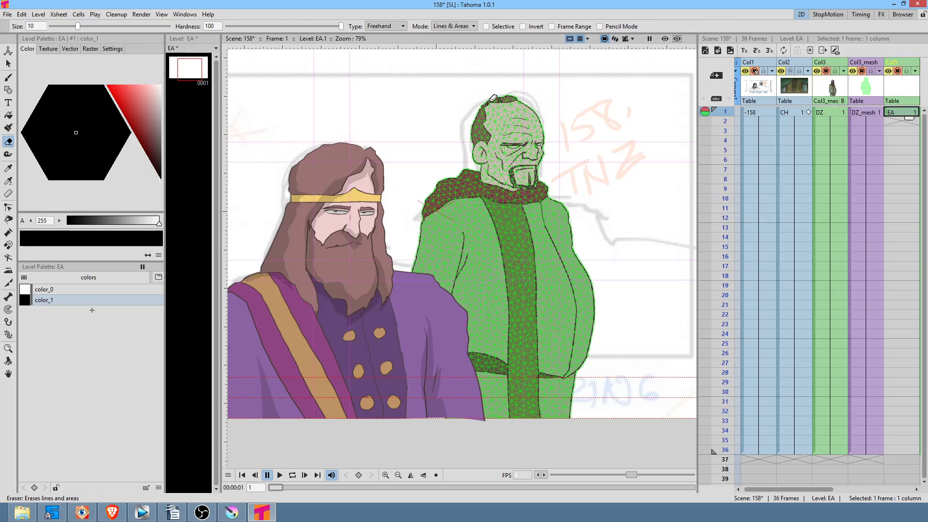
mouse_move(498, 90)
mouse_down()
mouse_move(428, 190)
mouse_move(404, 256)
mouse_up()
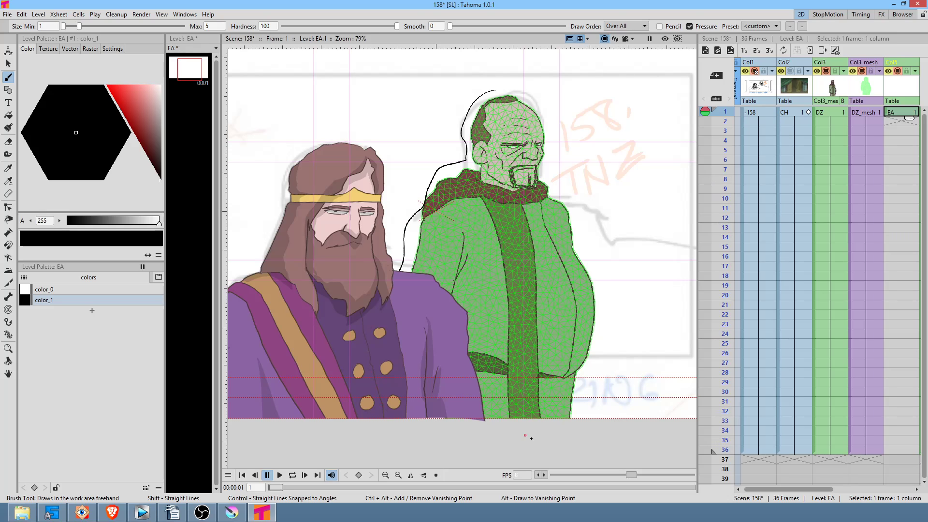
mouse_move(566, 363)
mouse_down()
mouse_move(528, 351)
mouse_move(537, 343)
mouse_move(496, 337)
mouse_move(496, 293)
mouse_move(475, 287)
mouse_move(471, 241)
mouse_up()
mouse_move(457, 249)
mouse_down()
mouse_move(454, 223)
mouse_move(481, 206)
mouse_move(505, 216)
mouse_move(542, 187)
mouse_up()
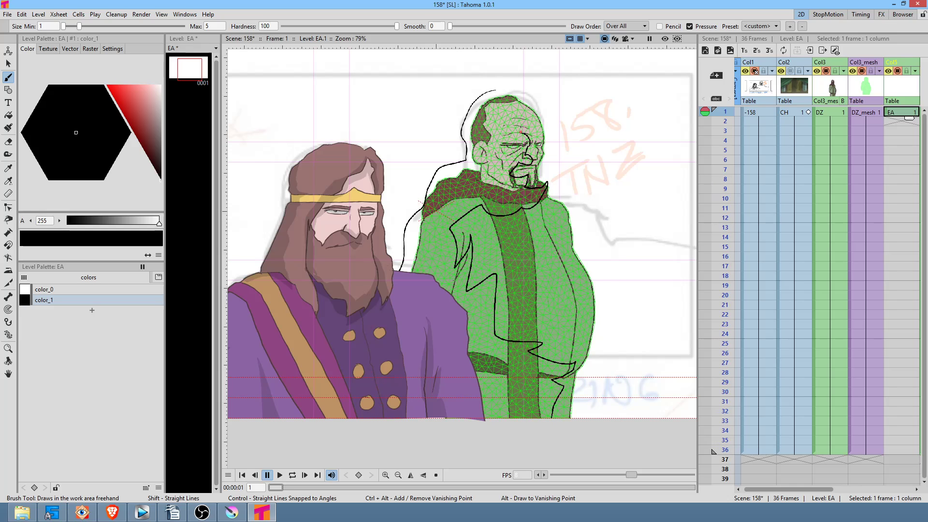
drag(522, 105, 502, 86)
Step: Fill the shadow outline with black style color_1 and set the style's alpha to 35
key(f)
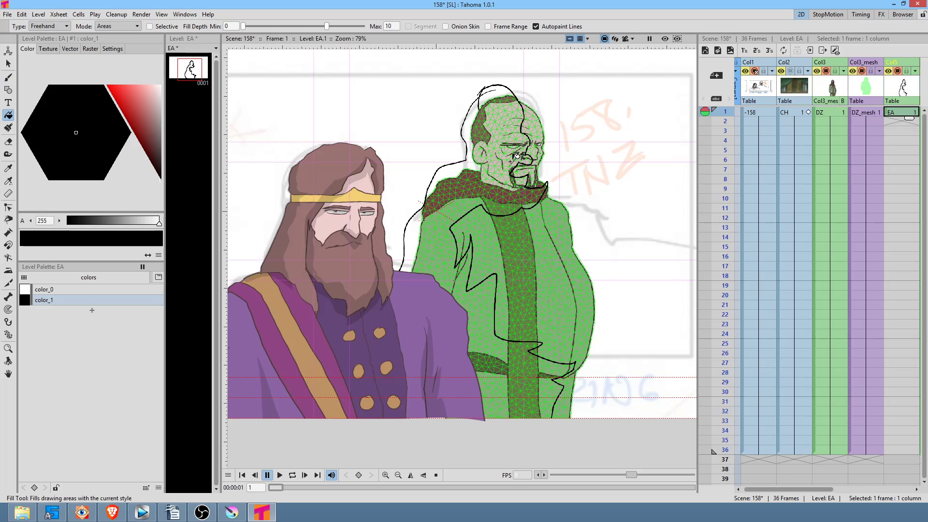
click(543, 110)
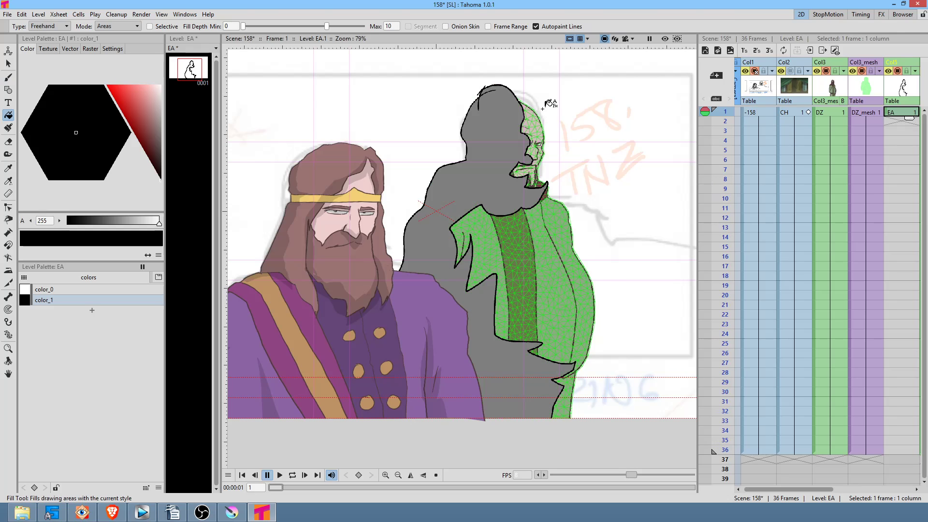
key(ctrl+z)
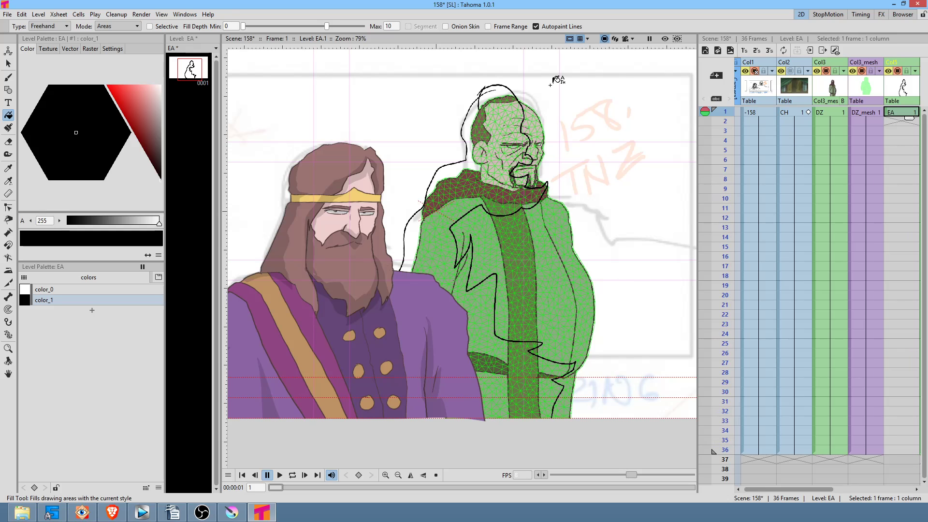
mouse_move(564, 83)
mouse_down()
mouse_move(275, 257)
mouse_move(316, 417)
mouse_move(521, 448)
mouse_move(635, 274)
mouse_move(578, 91)
mouse_up()
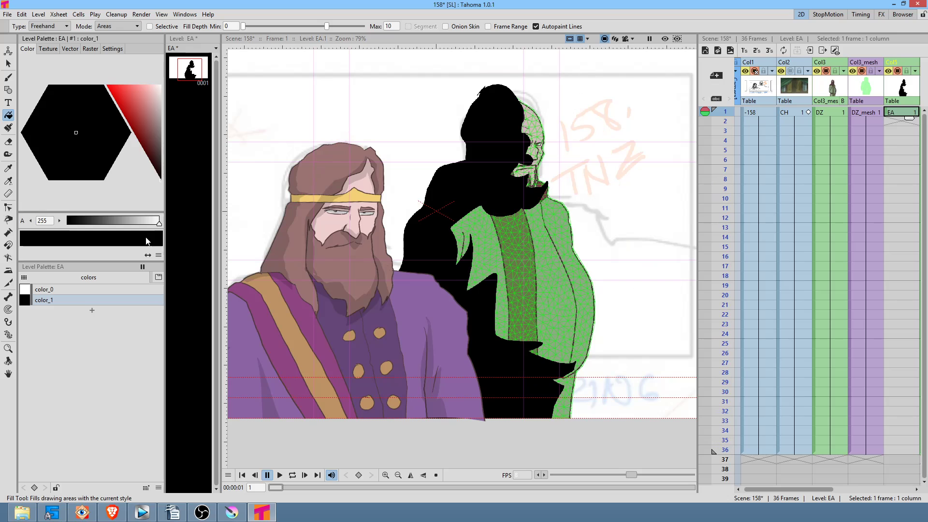
drag(159, 222, 80, 234)
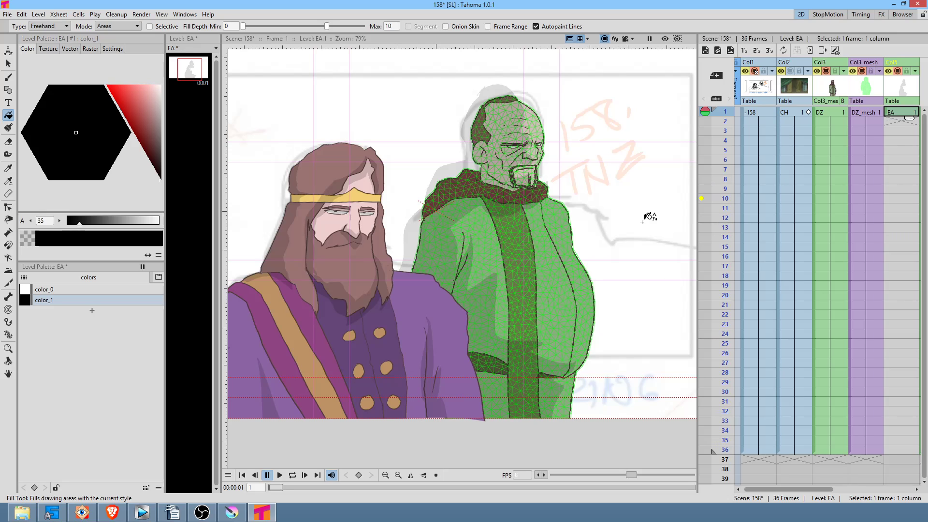
Step: Open the Stage Schematic and move the DZ node clear of the others, below the DZ_mesh node
key(alt+s)
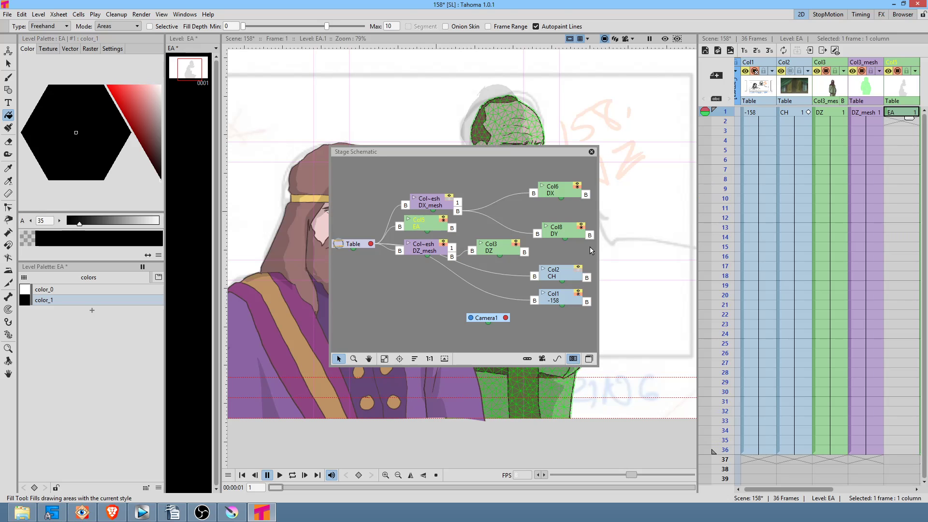
drag(507, 252, 408, 338)
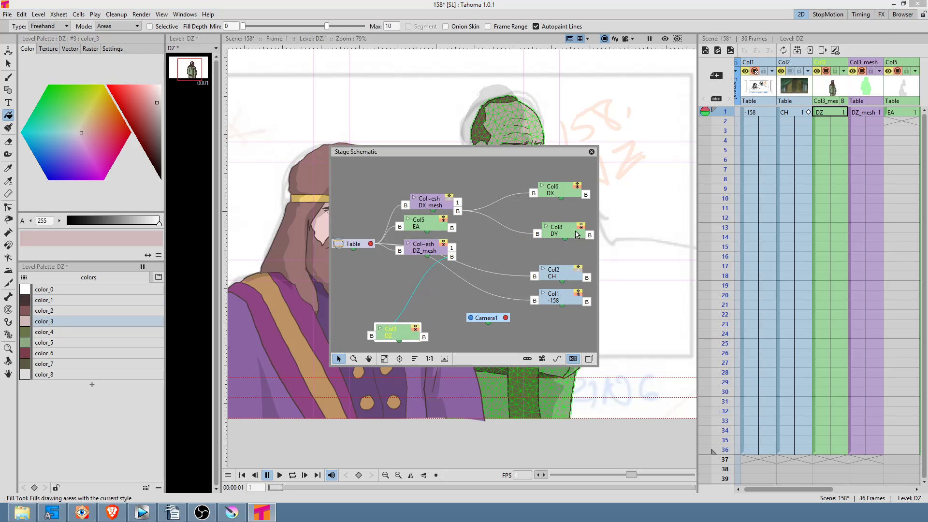
Step: Move the DZ and DZ_mesh nodes clear in the Stage Schematic, parent the EA column Col5 to DZ_mesh, and check the result in Preview
drag(400, 338, 407, 338)
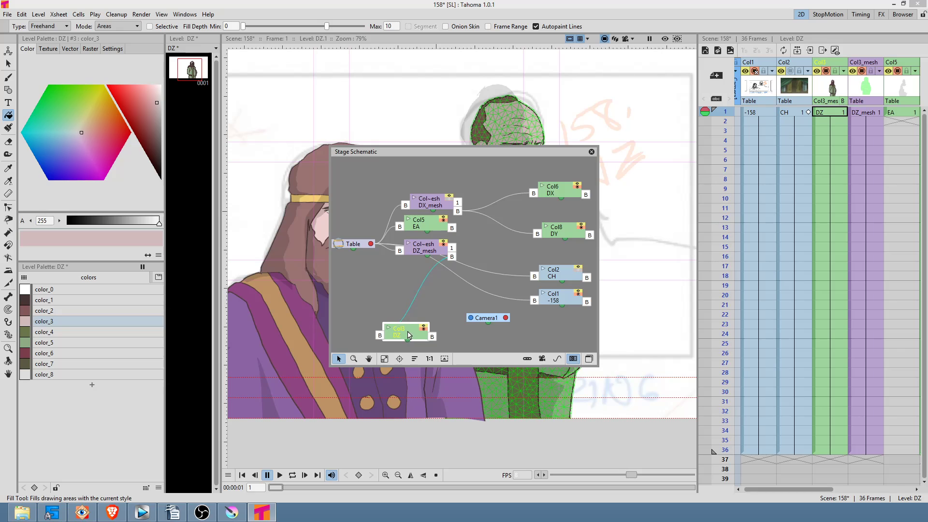
drag(428, 250, 377, 292)
drag(411, 229, 400, 298)
drag(457, 235, 439, 310)
click(591, 151)
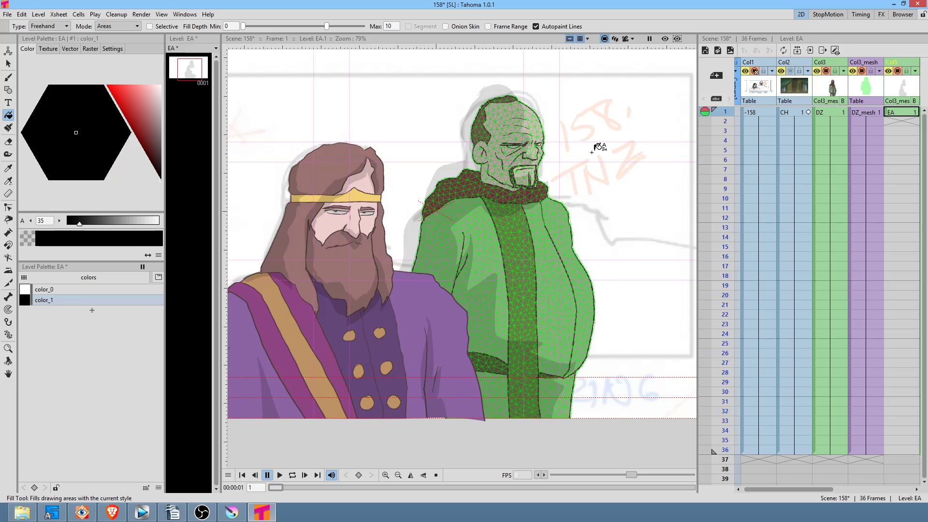
click(665, 39)
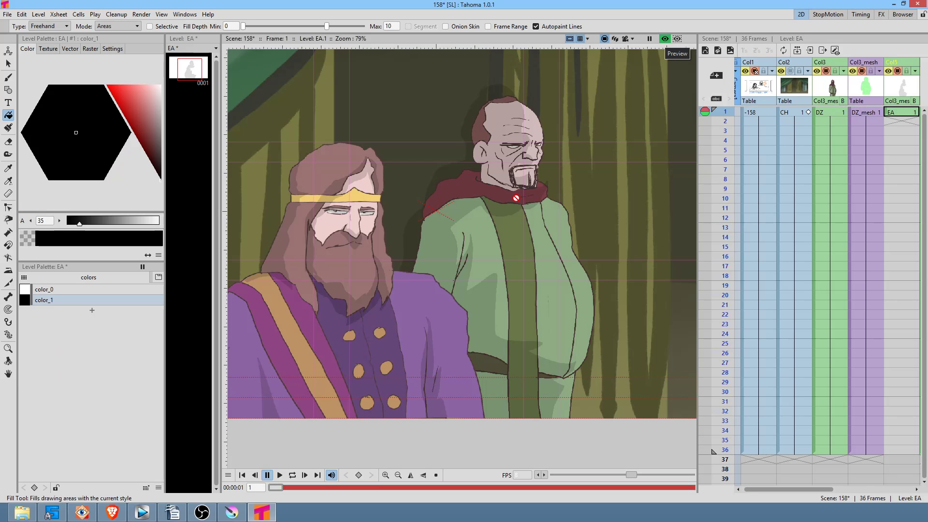
click(665, 39)
Step: Reopen the Stage Schematic and rename the EA level's column to gshd
click(896, 113)
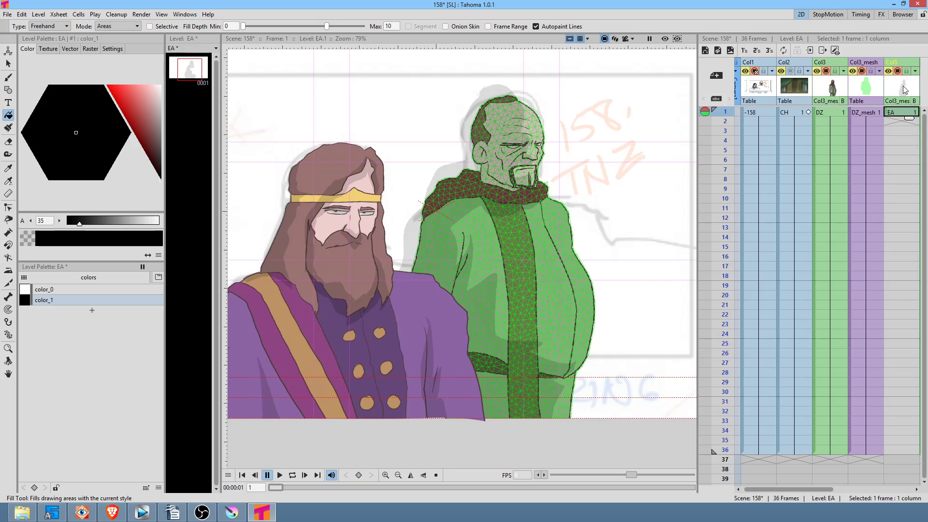
click(902, 64)
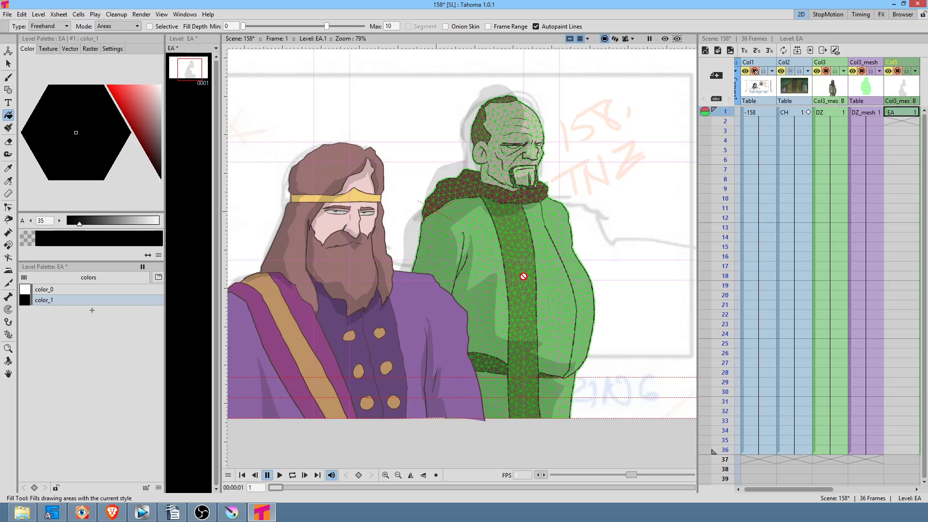
key(F3)
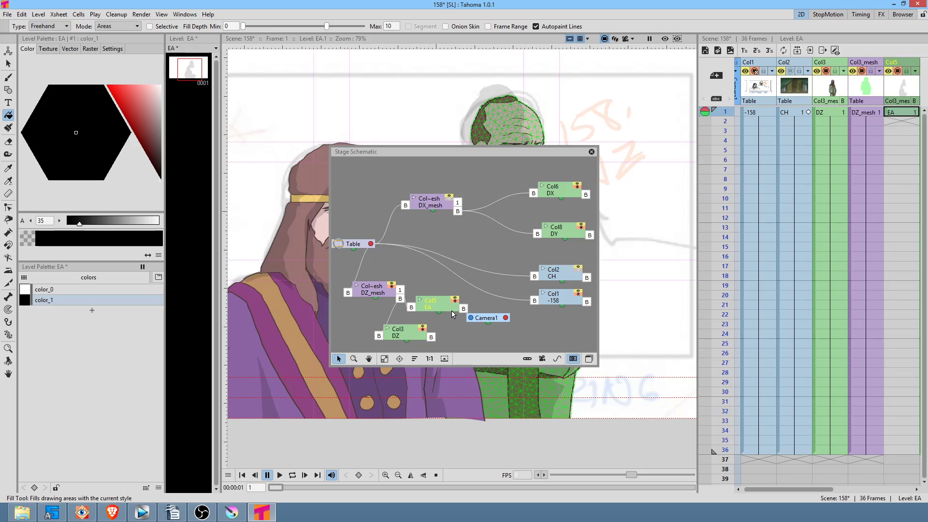
double_click(899, 65)
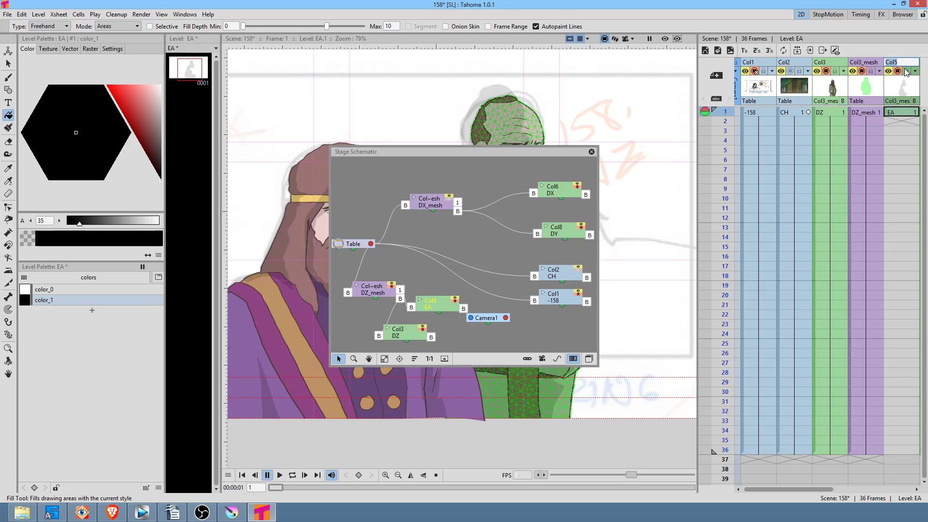
text(gshd)
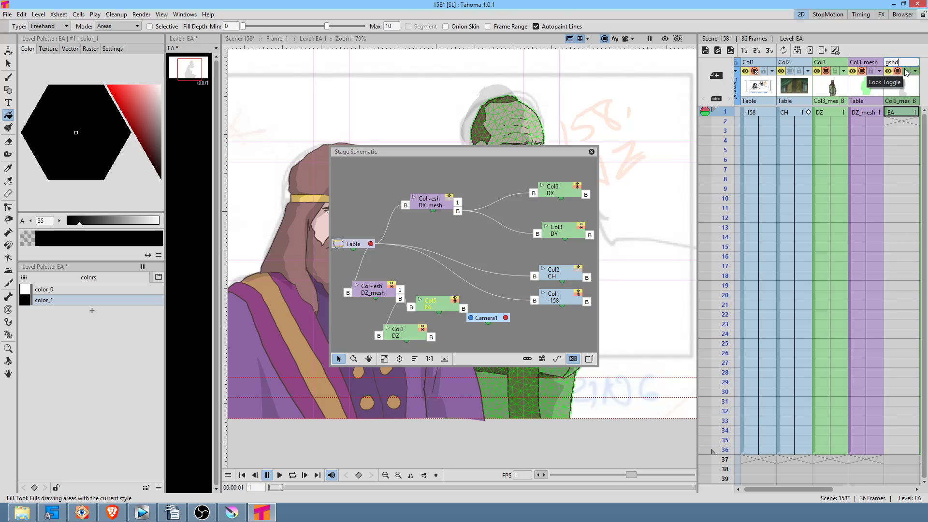
key(Return)
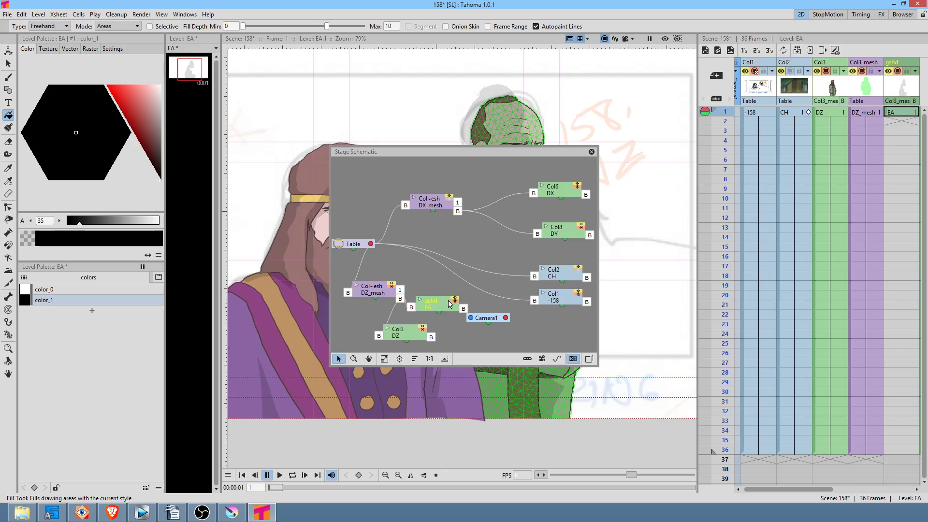
Step: Spread out the gshd, Col3 and DZ_mesh nodes in the Stage Schematic so both child links branch visibly from the mesh
drag(439, 309, 477, 254)
drag(407, 338, 507, 341)
drag(480, 254, 502, 258)
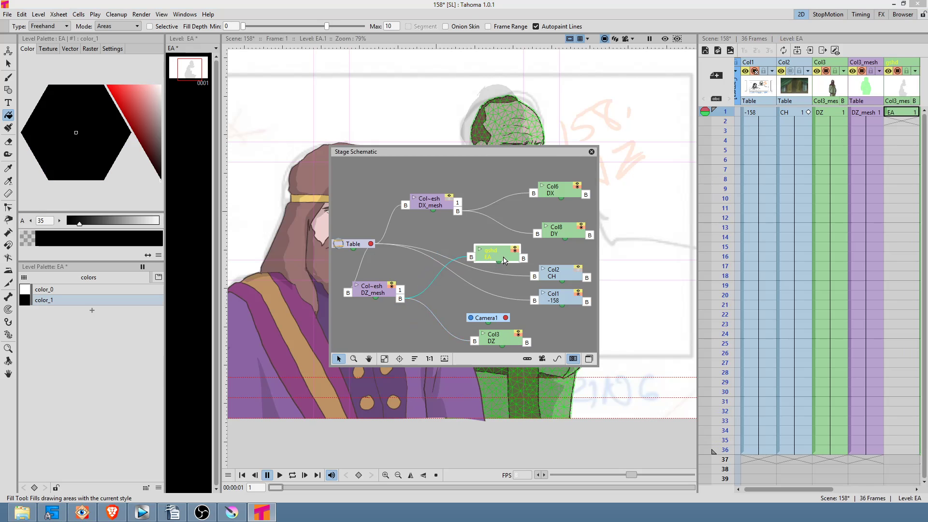
scroll(504, 260, up, 4)
scroll(510, 263, down, 5)
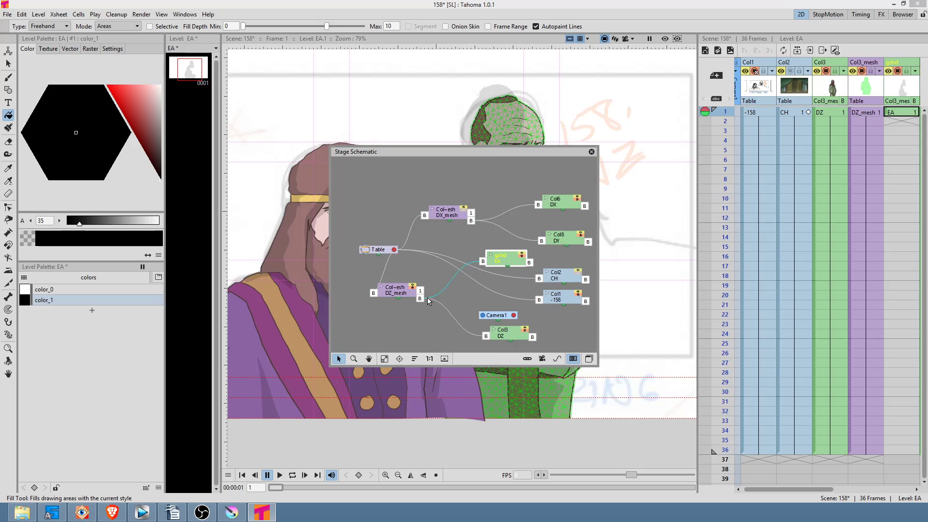
drag(404, 296, 433, 288)
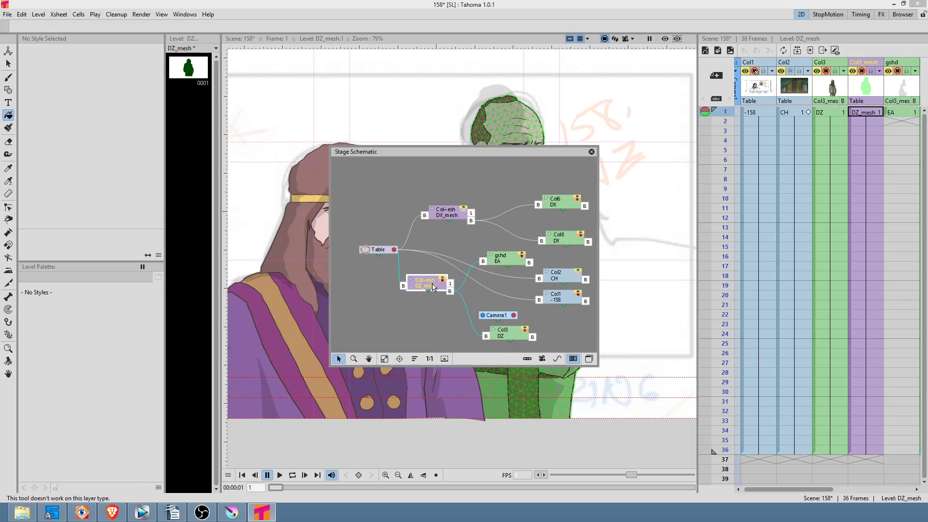
Step: Rename the DZ_mesh column to gmesh
click(870, 66)
double_click(870, 65)
text(g)
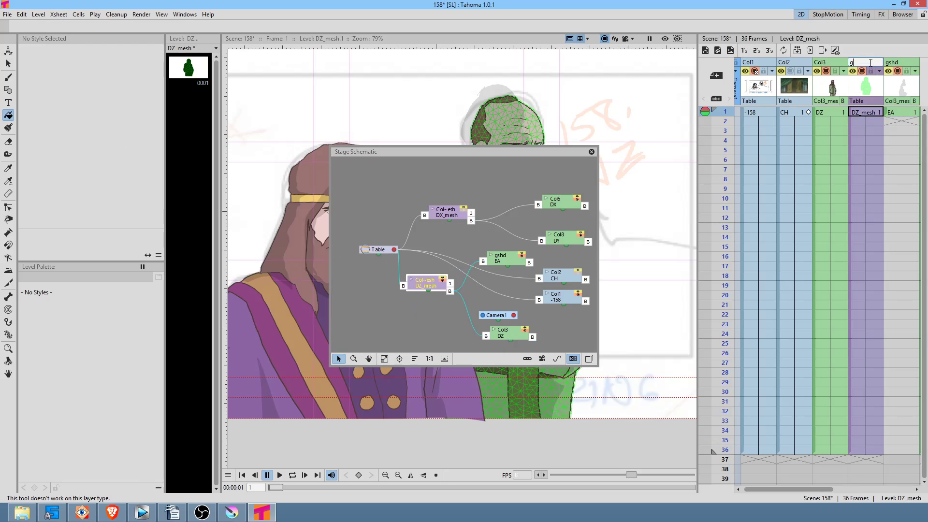
text(mesh)
key(Return)
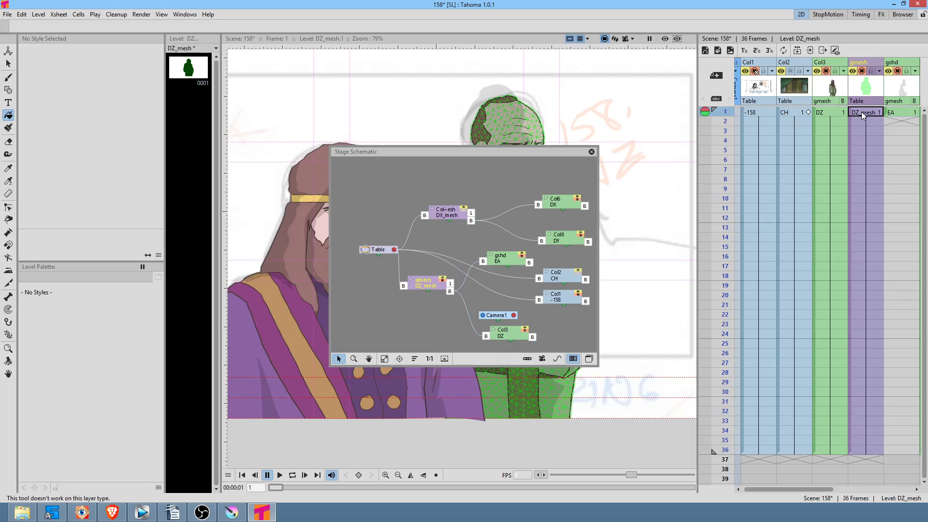
Step: Move the Camera1 node below gmesh and place the gshd node directly above Col3 in the Stage Schematic
scroll(483, 288, up, 9)
scroll(480, 292, down, 7)
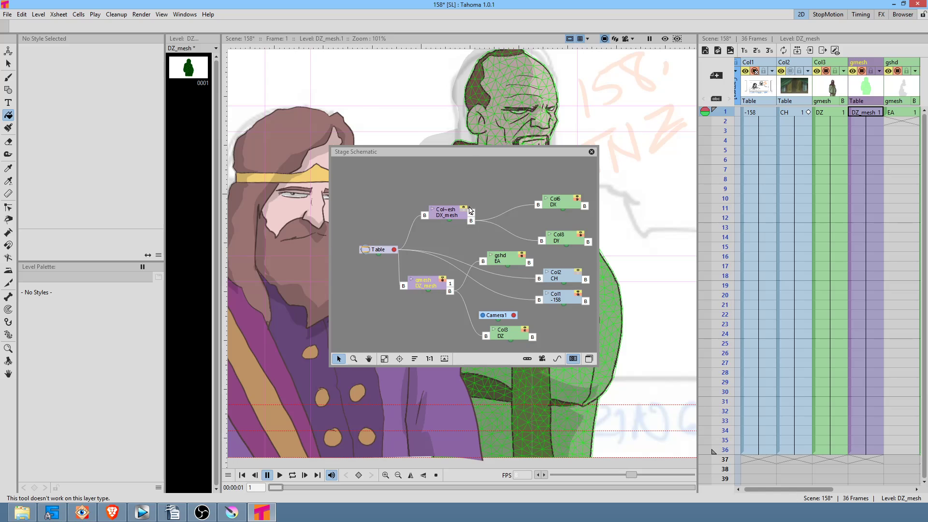
scroll(468, 254, up, 3)
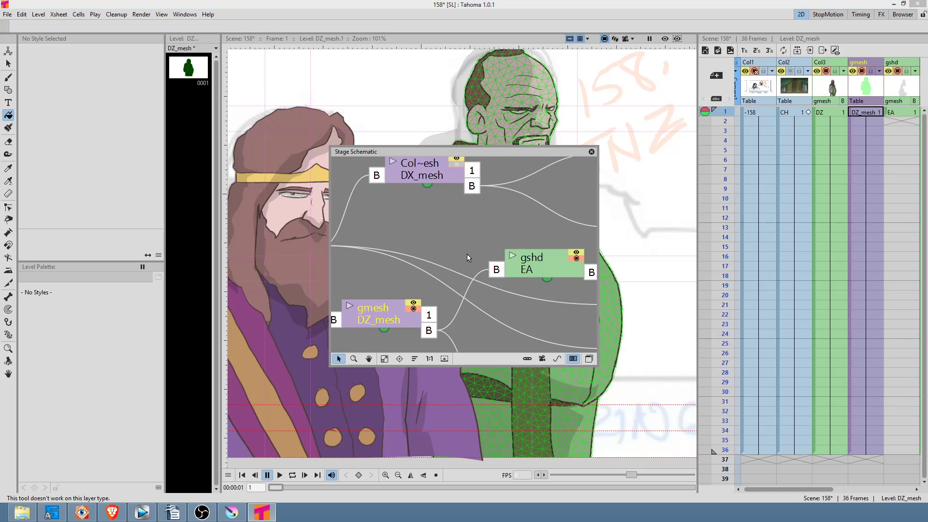
scroll(467, 253, down, 4)
scroll(493, 295, up, 1)
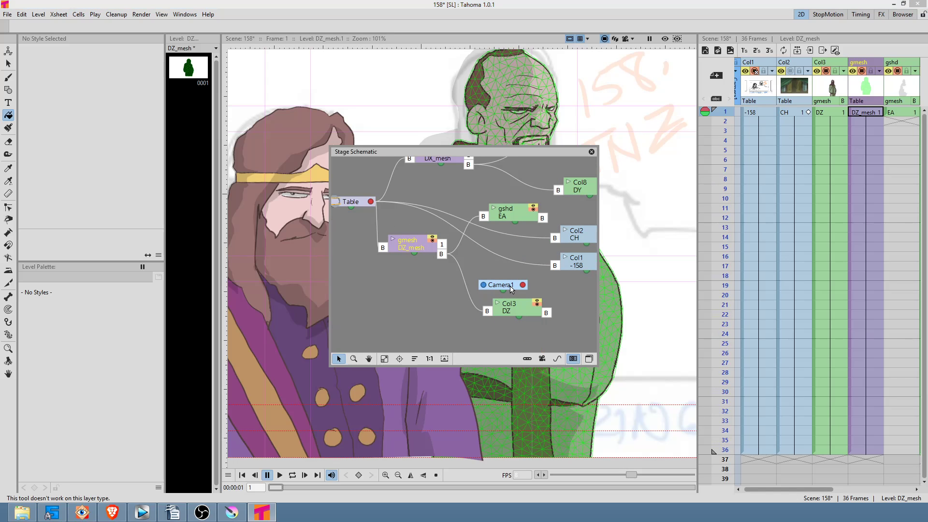
drag(510, 287, 395, 302)
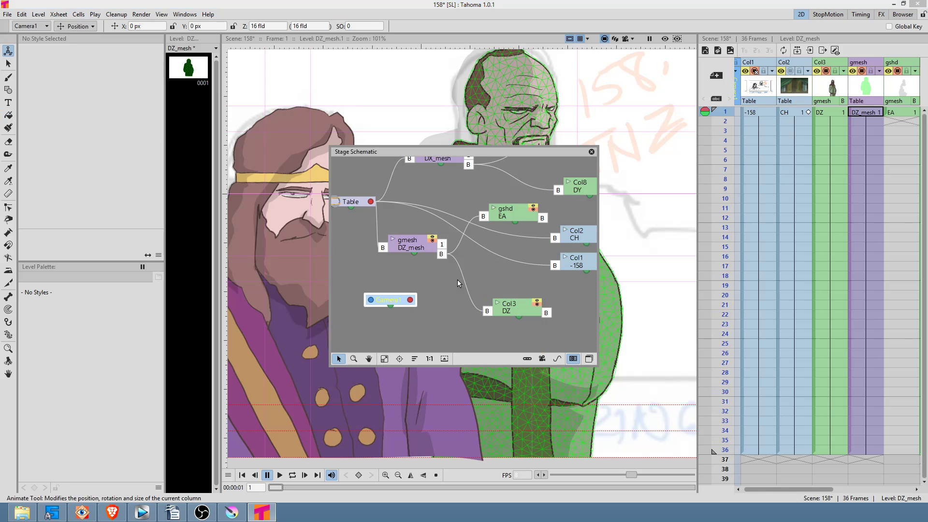
scroll(460, 282, down, 3)
drag(534, 283, 522, 282)
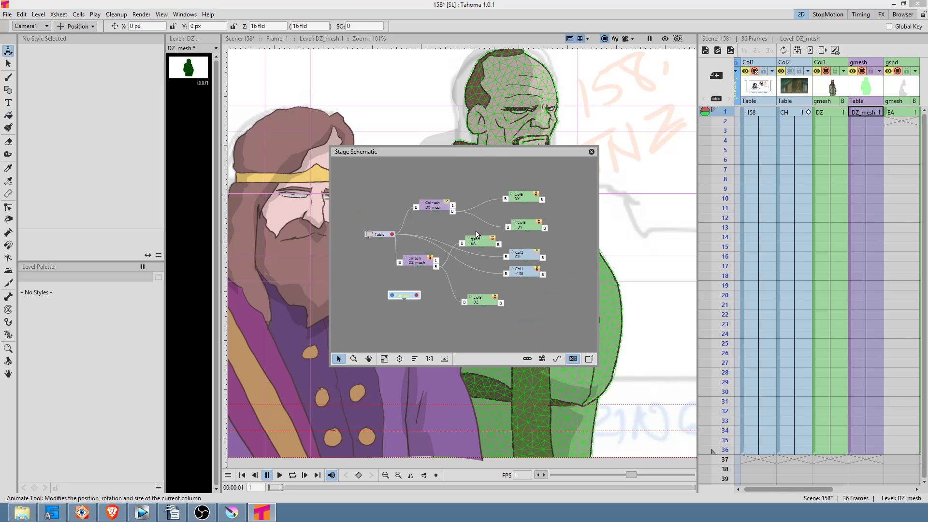
drag(481, 244, 486, 285)
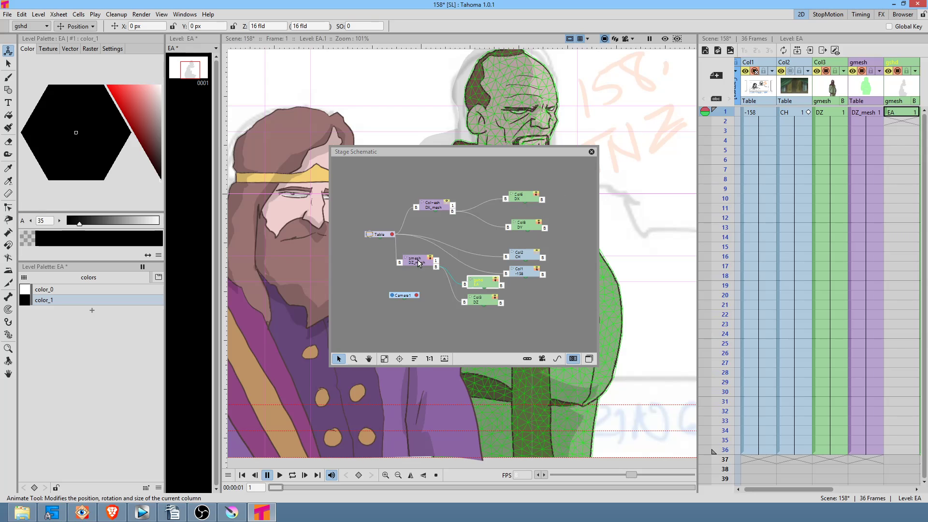
Step: Close the Stage Schematic and preview the scene, examining the shadow on the man in green
click(591, 152)
click(666, 39)
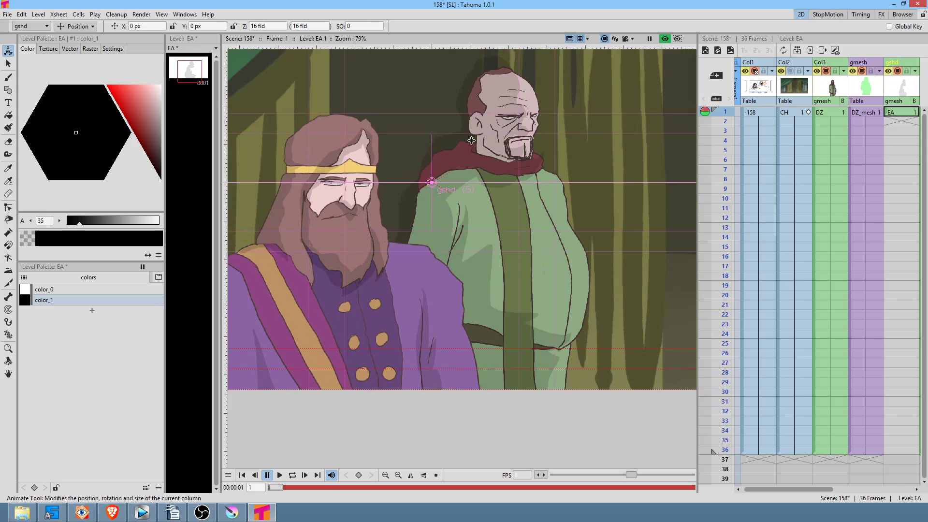
scroll(471, 140, up, 2)
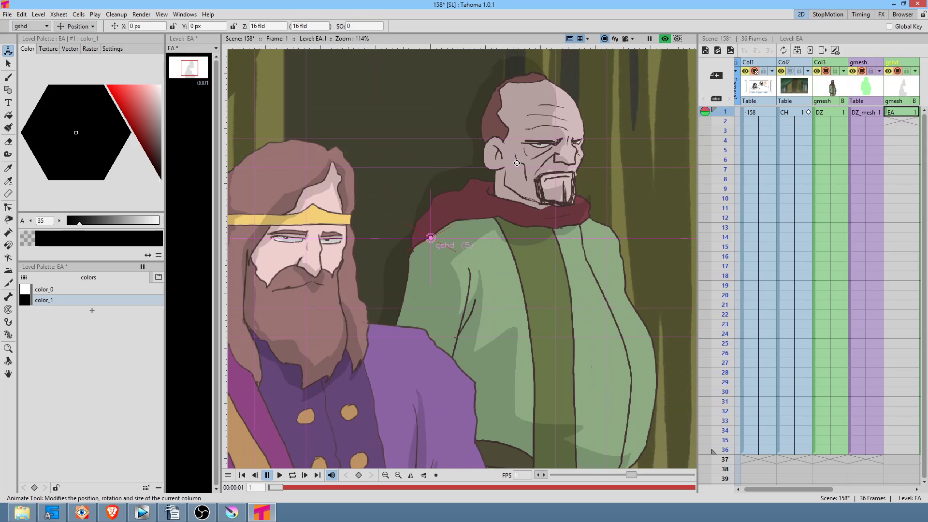
Step: Switch to the FX Schematic and rearrange its nodes, placing Col6 under Col8 and separating gshd from Col3
key(F4)
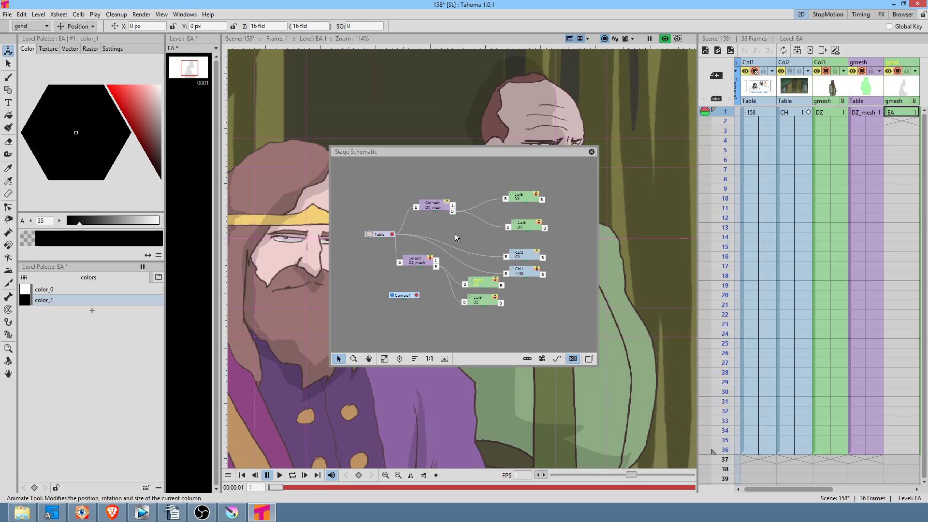
click(589, 359)
drag(436, 220, 455, 183)
drag(476, 302, 517, 282)
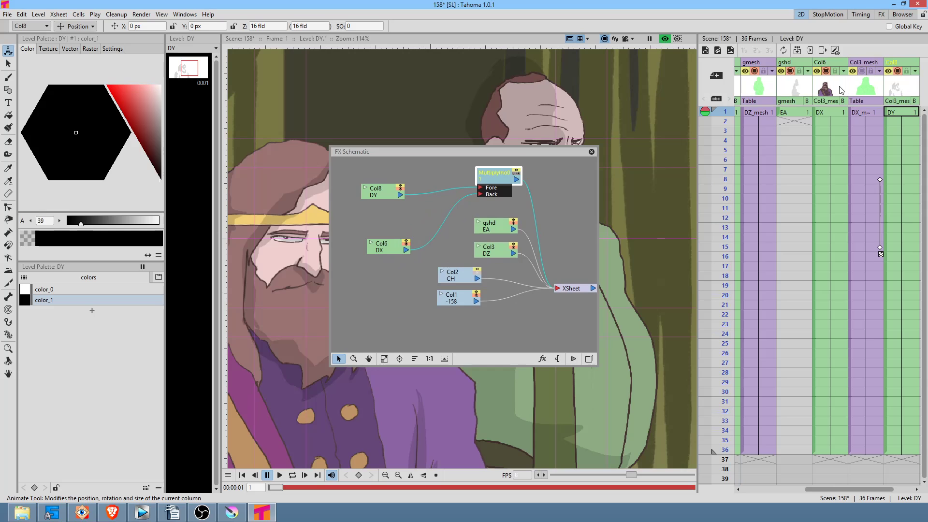
drag(401, 243, 398, 212)
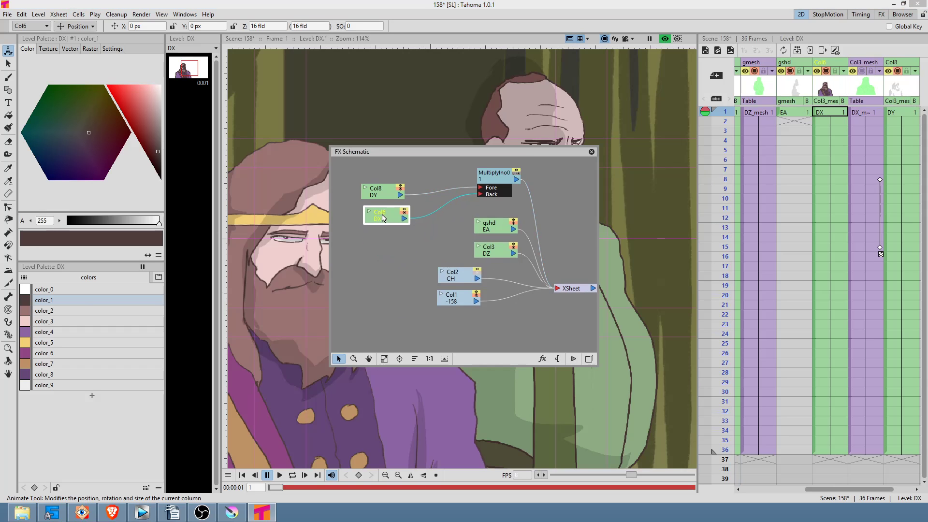
drag(498, 226, 372, 281)
drag(499, 254, 491, 250)
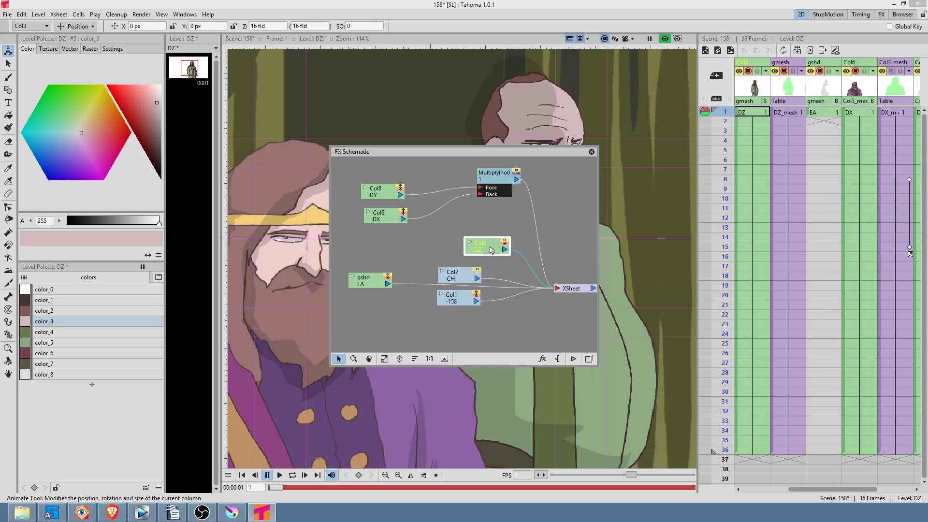
Step: Rename the DZ level's column to G and place its node directly above gshd in the FX Schematic
double_click(746, 62)
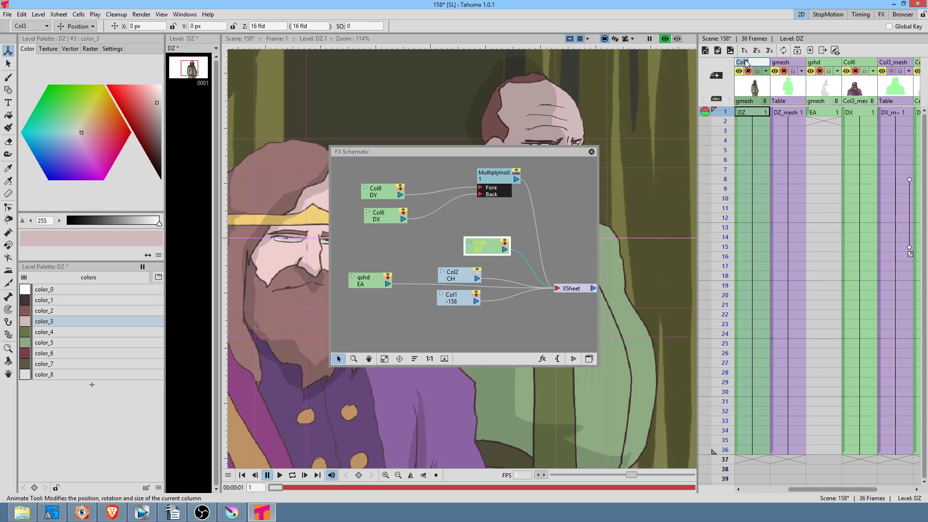
text(G)
key(Return)
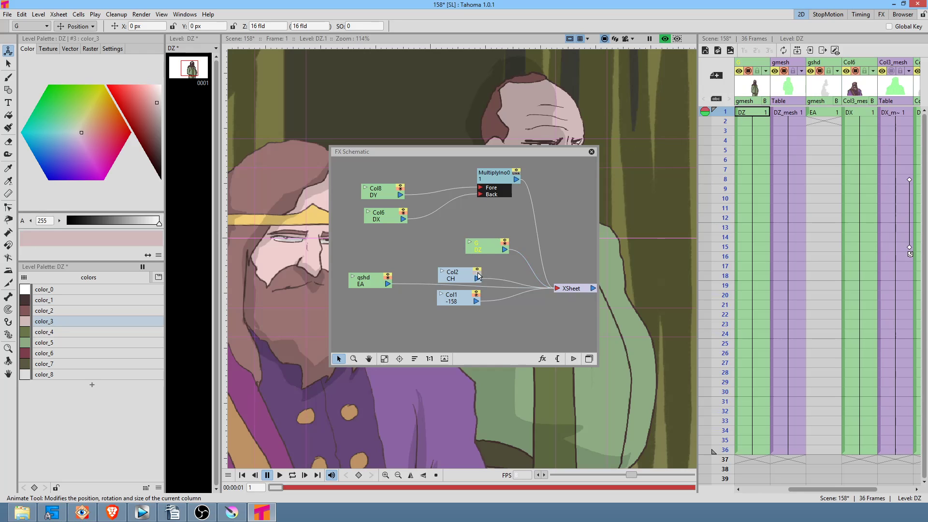
drag(482, 250, 375, 251)
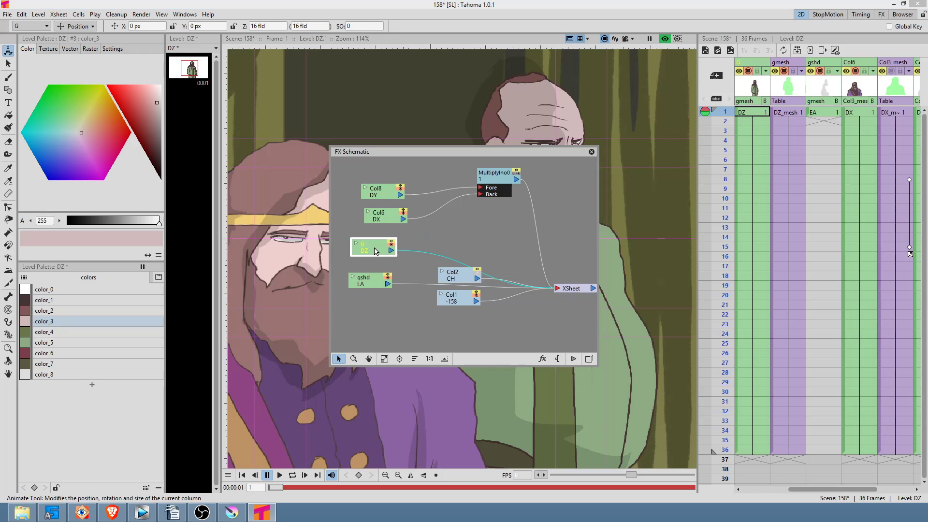
Step: Insert a Multiply Ino effect on G's output, connect gshd to its Back input, and delete gshd's direct link to the XSheet
right_click(416, 252)
mouse_move(439, 256)
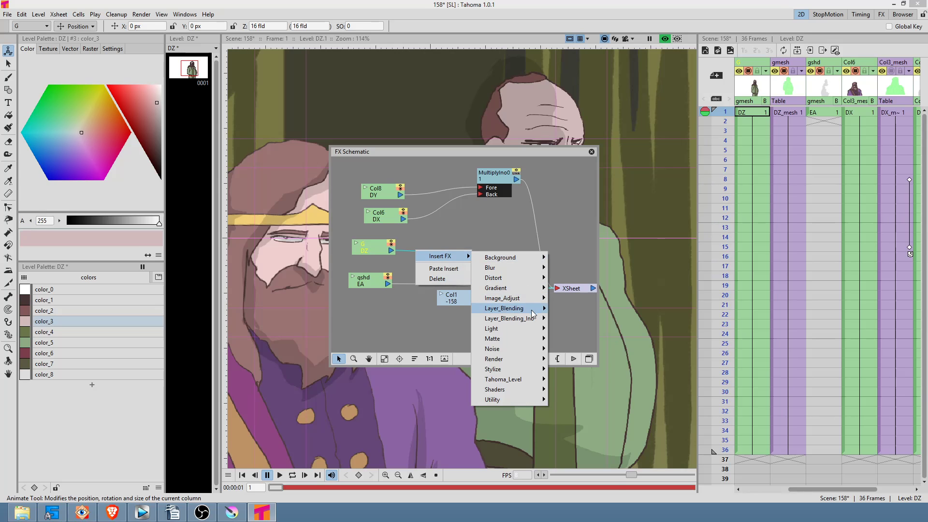
mouse_move(532, 319)
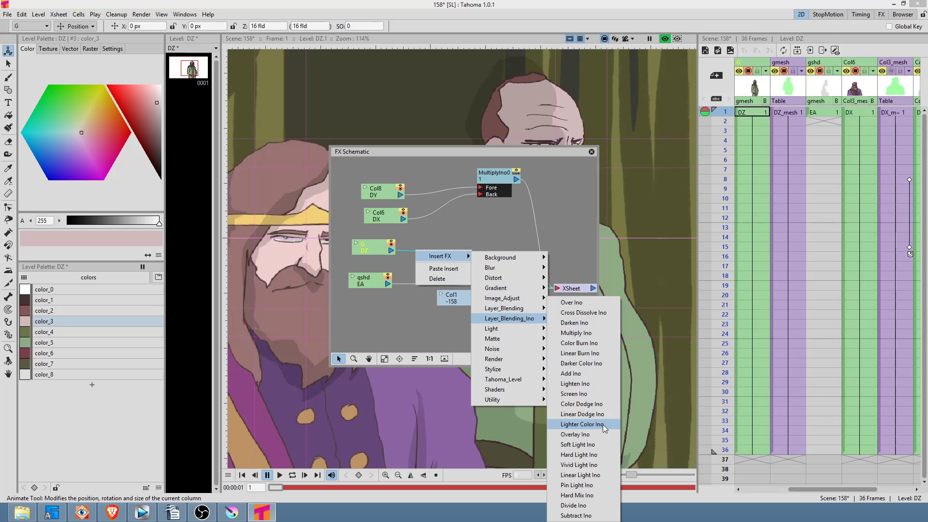
click(598, 333)
drag(388, 284, 428, 267)
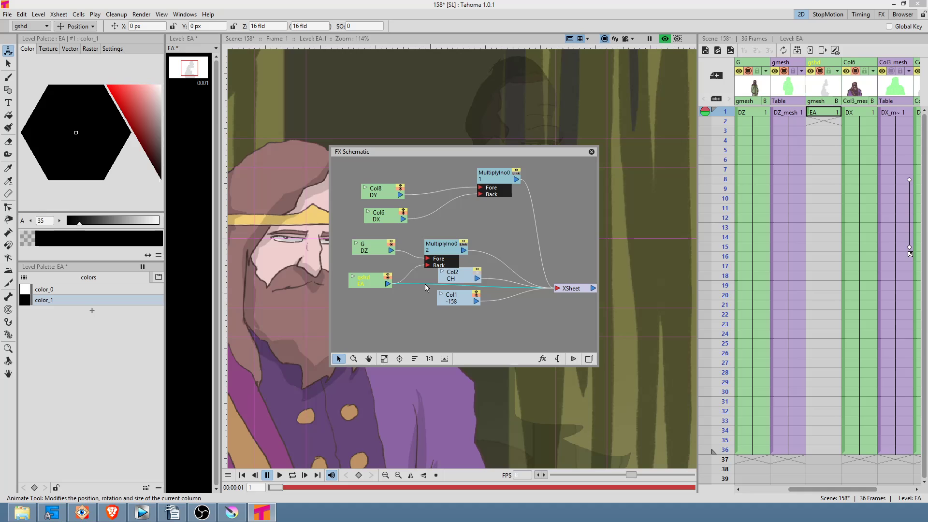
key(Delete)
drag(439, 252, 445, 240)
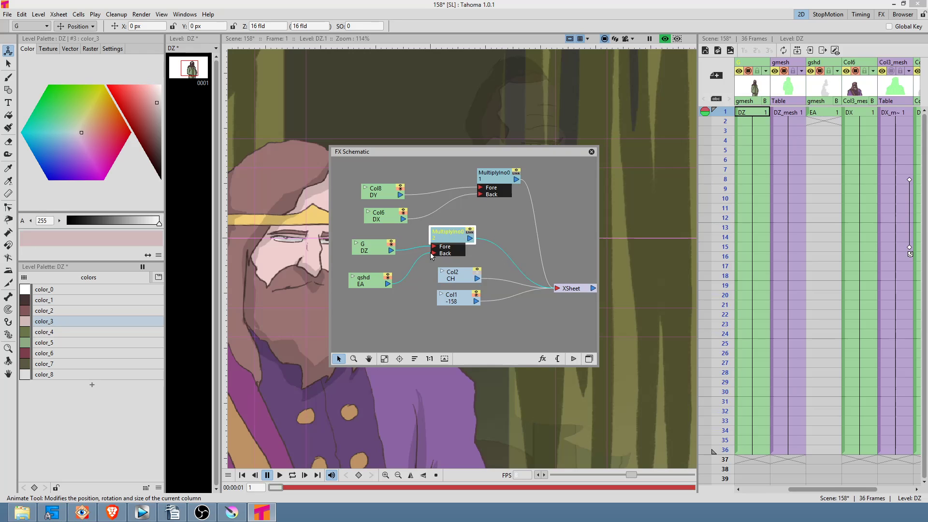
Step: Swap the inputs of the new Multiply Ino effect so that gshd feeds Fore and G feeds Back
drag(392, 250, 436, 254)
drag(388, 284, 434, 253)
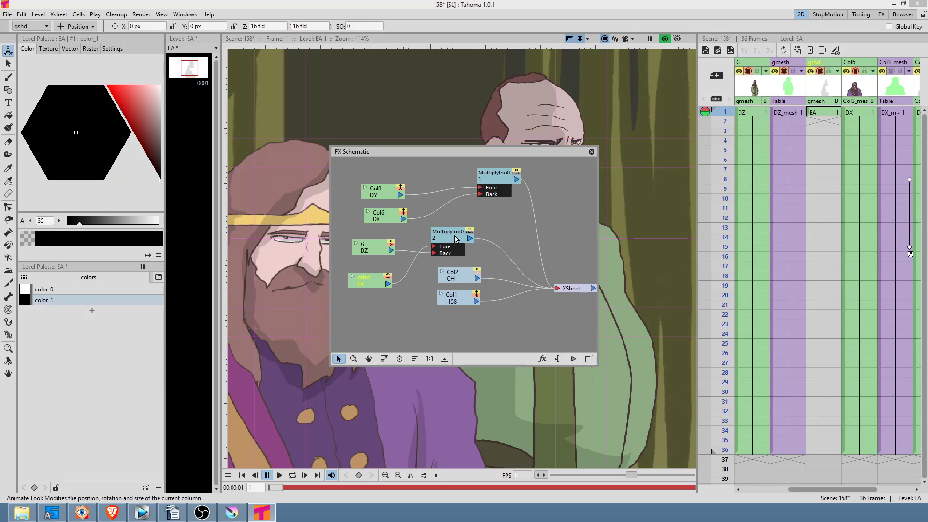
drag(456, 238, 460, 240)
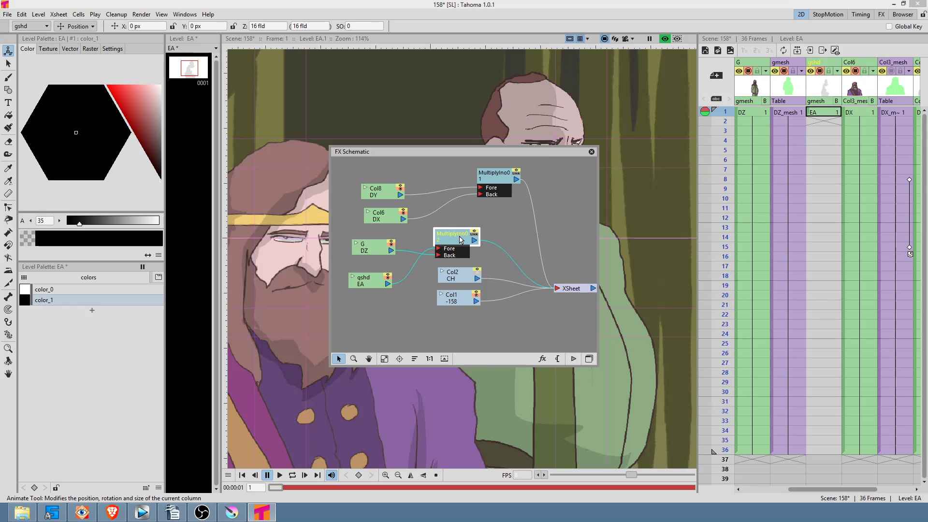
Step: Close the FX Schematic and set the gshd level's color_1 to black with an alpha of 42
click(591, 152)
scroll(588, 271, down, 2)
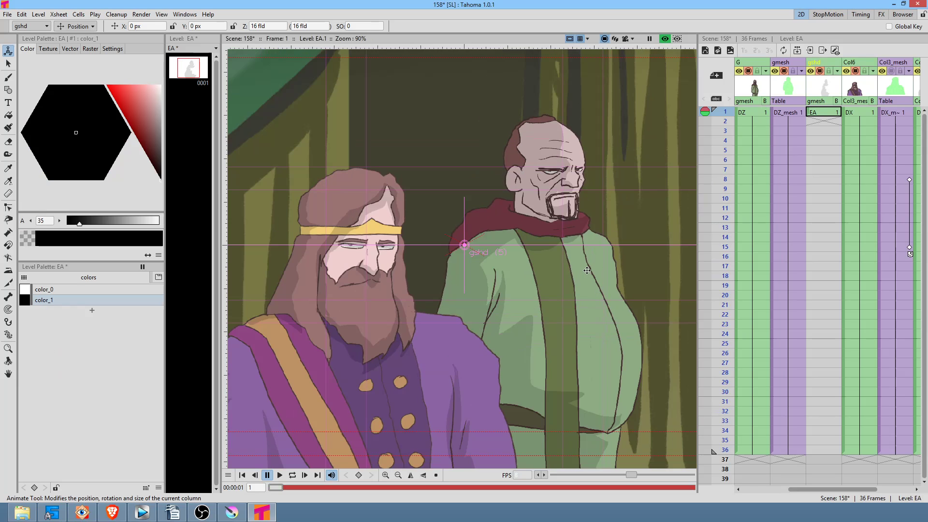
drag(588, 269, 536, 263)
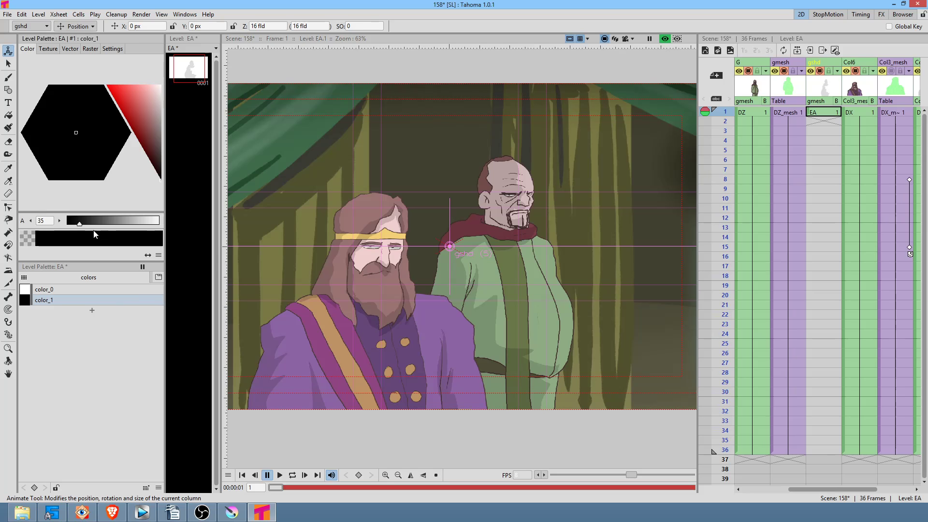
mouse_move(80, 227)
mouse_down()
mouse_move(102, 226)
mouse_move(86, 224)
mouse_up()
click(142, 108)
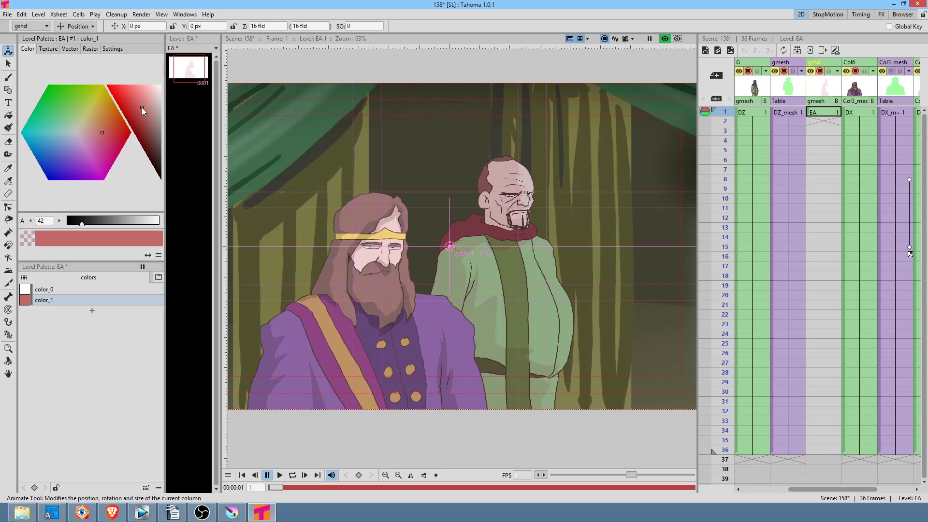
drag(137, 103, 161, 180)
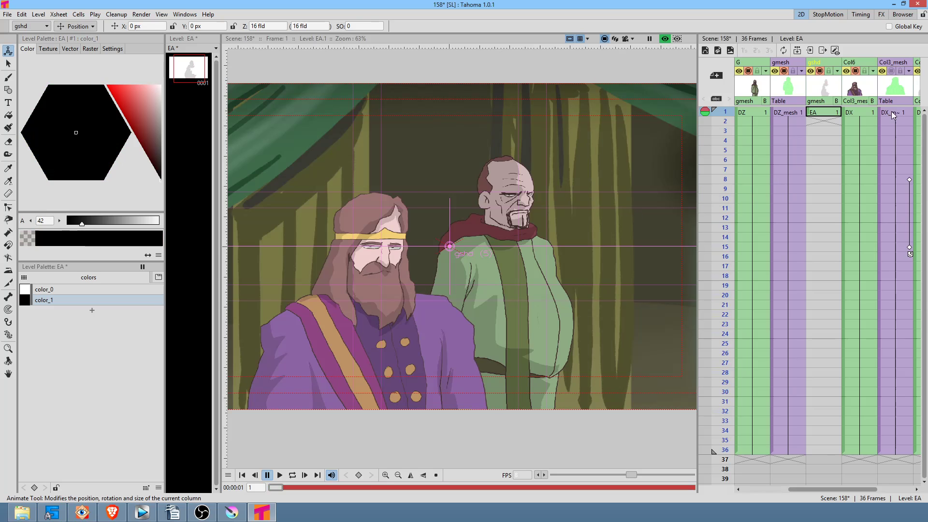
Step: Extend the EA drawing's exposure in the gshd column through frame 36
click(835, 113)
drag(831, 118, 827, 456)
Step: Start a plastic skeleton on DZ_mesh in Build Skeleton mode, placing the root beside the green character and chaining three vertices toward his head
click(786, 113)
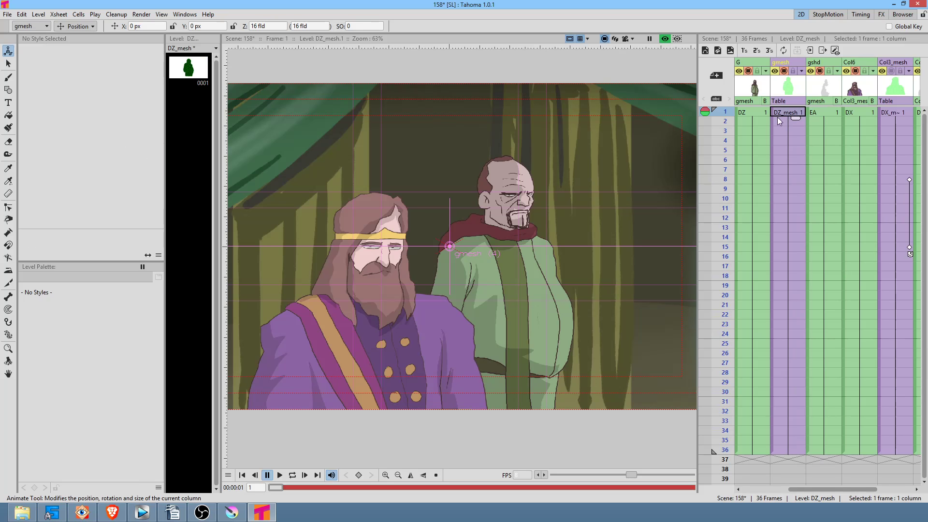
scroll(478, 199, up, 4)
scroll(608, 230, down, 1)
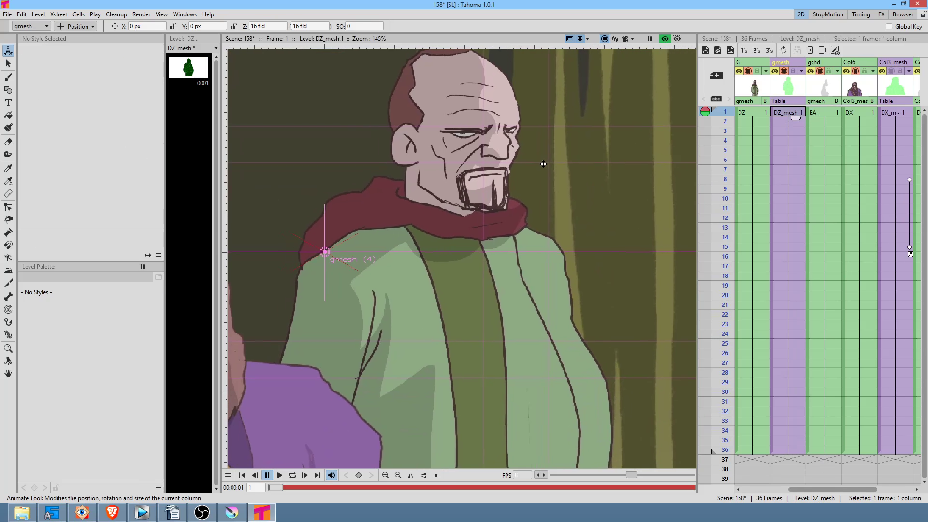
scroll(546, 165, down, 1)
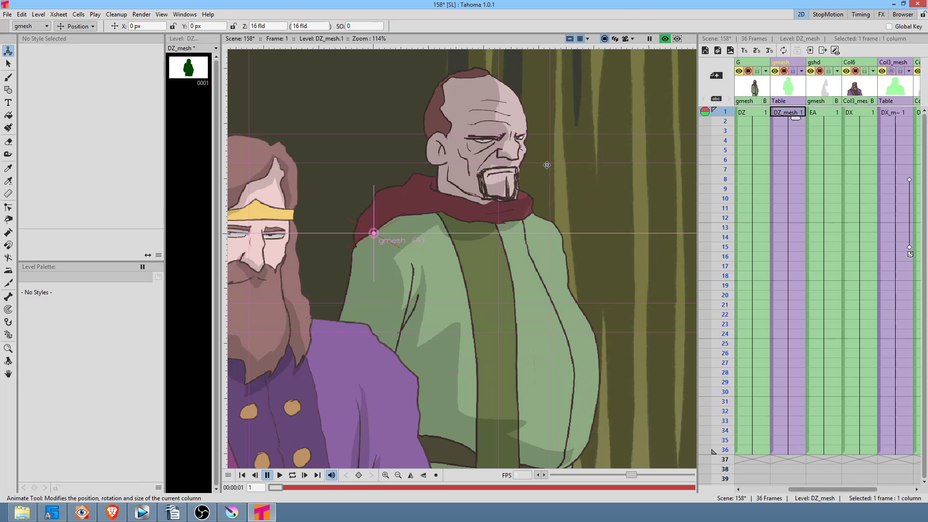
key(x)
scroll(538, 188, down, 2)
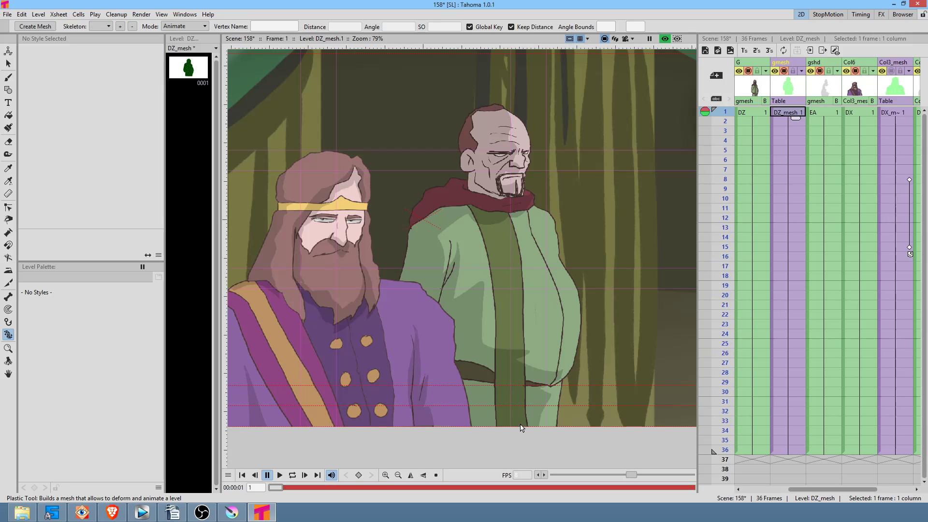
click(193, 27)
click(196, 36)
click(663, 244)
click(630, 204)
click(587, 164)
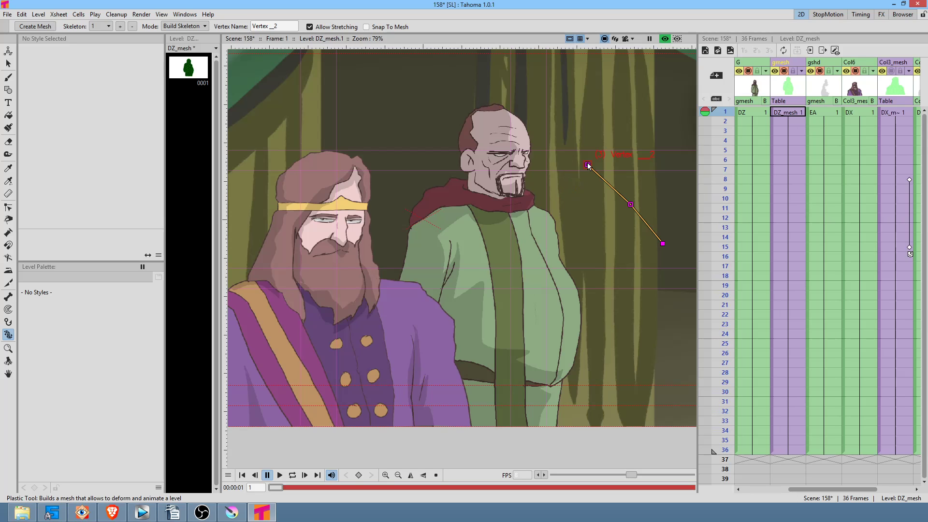
click(552, 158)
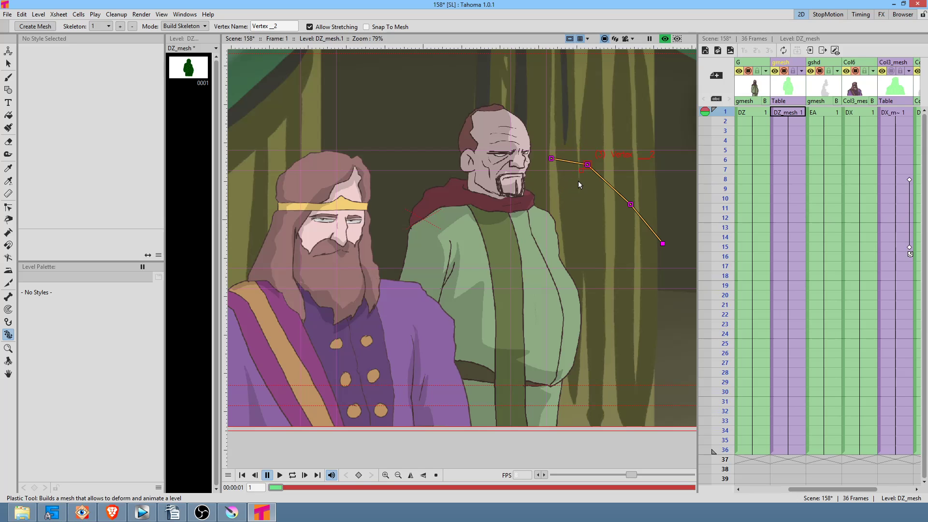
Step: Branch the skeleton from Vertex__2 to the near shoulder, continue along the collar across both shoulders, and finish partway down the far upper arm
click(574, 228)
click(553, 242)
click(546, 214)
click(521, 207)
click(497, 206)
click(475, 208)
click(449, 192)
click(435, 208)
click(410, 246)
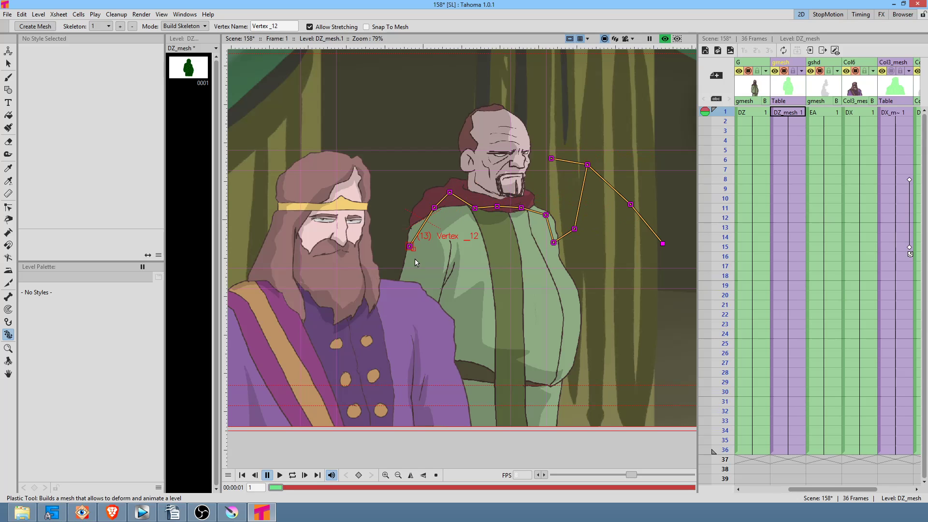
drag(410, 247, 421, 251)
click(420, 268)
Step: Branch from the shoulder vertex beside the background and add five vertices down the coat's outer edge to below the belt
click(553, 243)
click(556, 272)
click(572, 295)
click(568, 338)
click(549, 384)
click(546, 413)
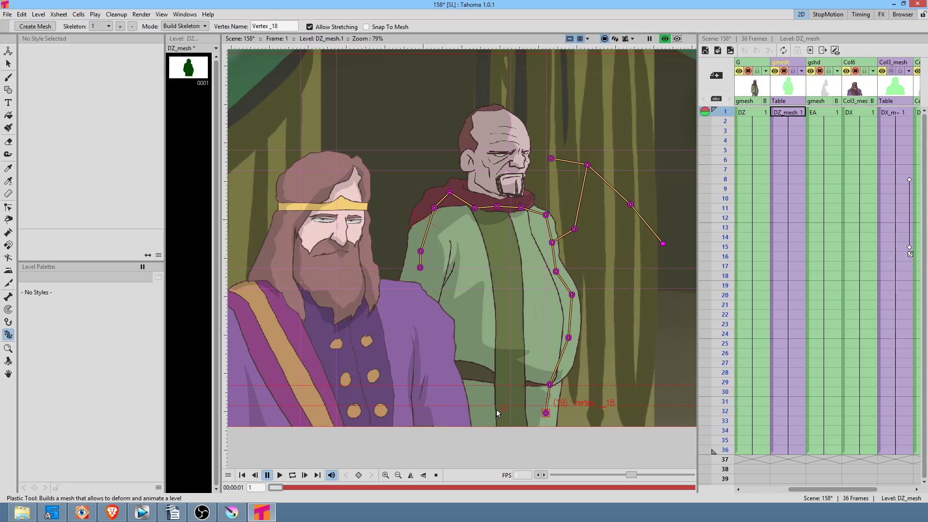
Step: Raise Vertex__3 to the head's height, then chain vertices over the top of the head down to the middle of the forehead
click(552, 160)
scroll(552, 160, up, 3)
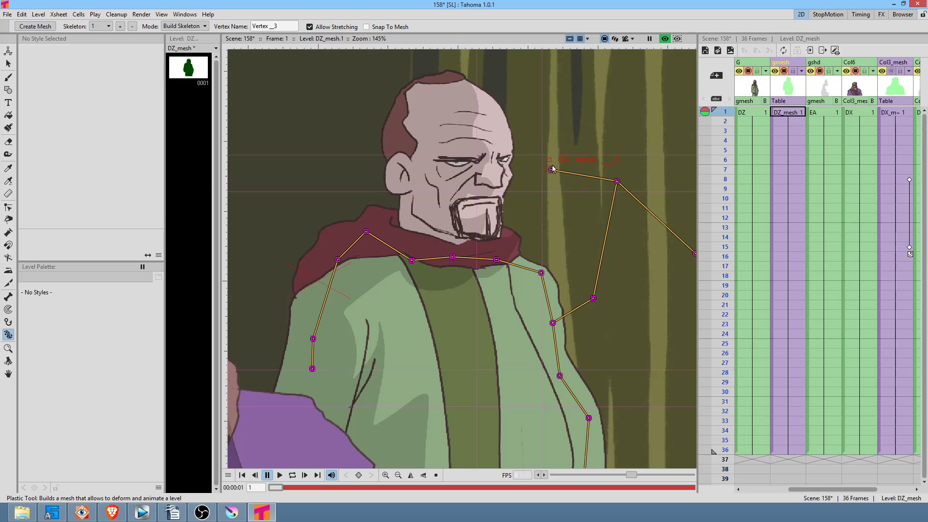
drag(550, 172, 564, 88)
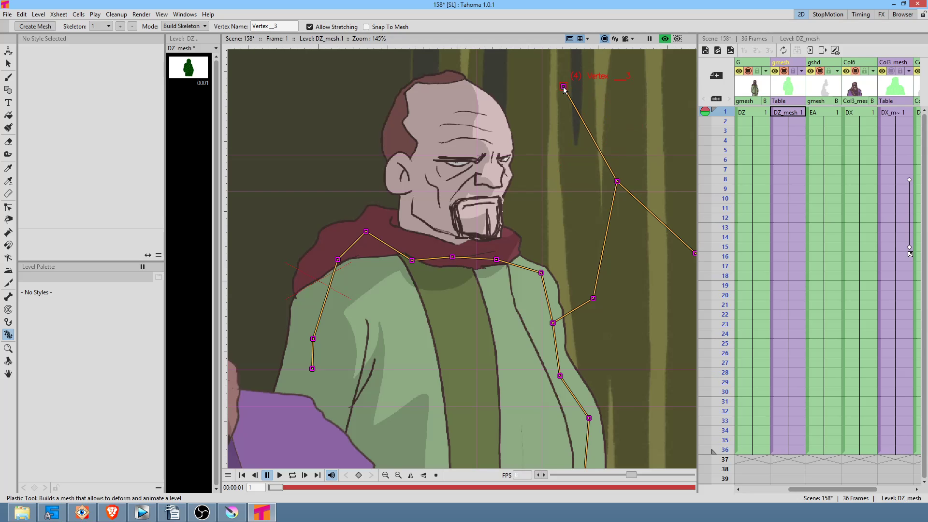
click(492, 66)
click(485, 111)
click(497, 149)
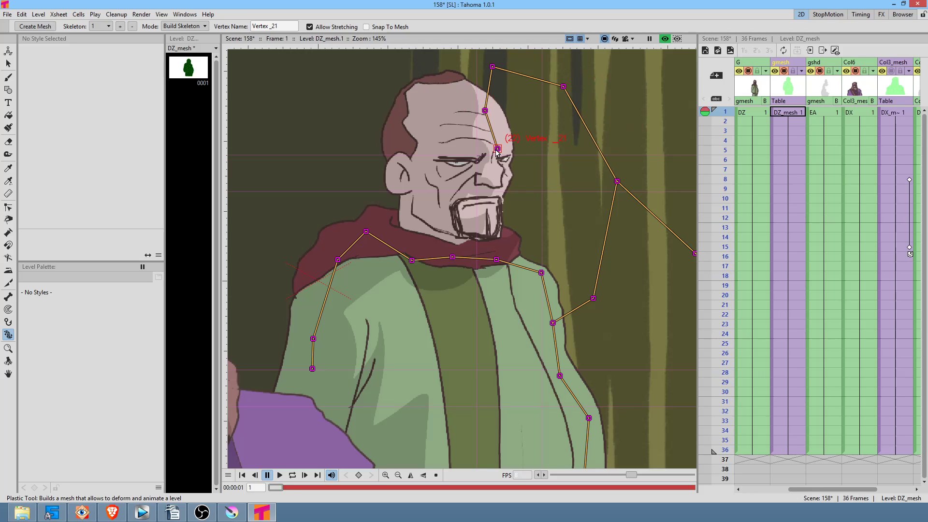
click(497, 144)
mouse_move(498, 144)
mouse_down()
mouse_move(497, 127)
mouse_move(480, 134)
mouse_move(488, 135)
mouse_up()
Step: Extend the skeleton from the mid-forehead vertex past the face's edge and back along the eyebrow nearest that edge
click(497, 131)
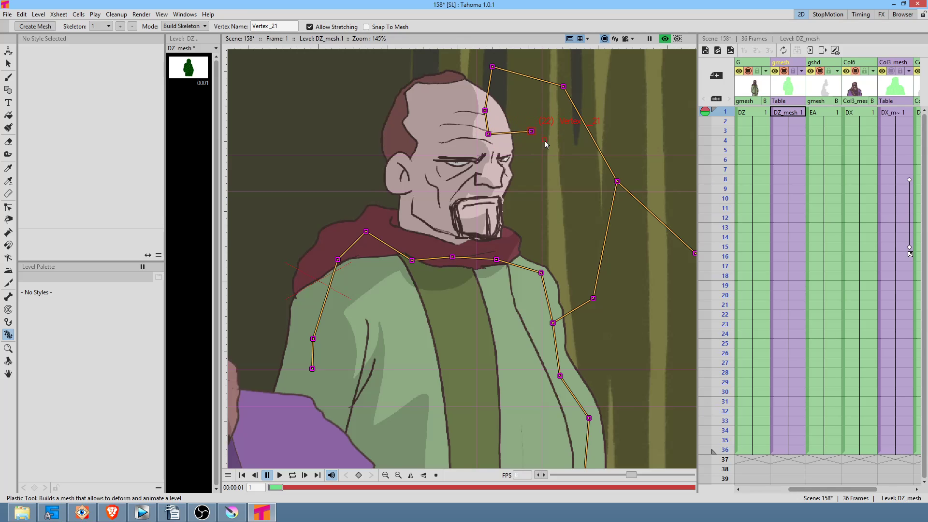
click(526, 146)
click(515, 143)
click(501, 150)
drag(515, 143, 510, 145)
Step: Branch from the mid-forehead vertex toward the ear side and lay vertices along the larger eye's eyebrow to the nose bridge
click(488, 134)
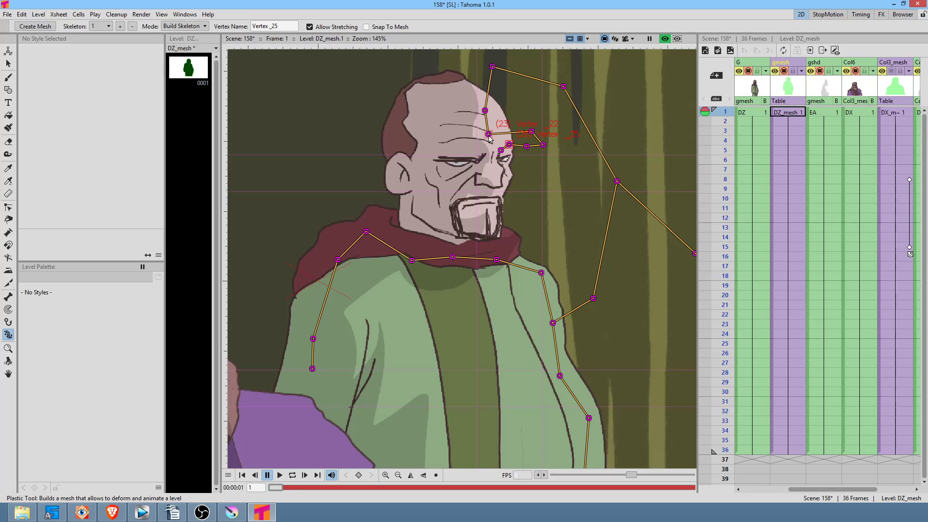
click(435, 130)
click(432, 149)
click(454, 149)
click(472, 152)
drag(472, 153, 477, 154)
click(486, 150)
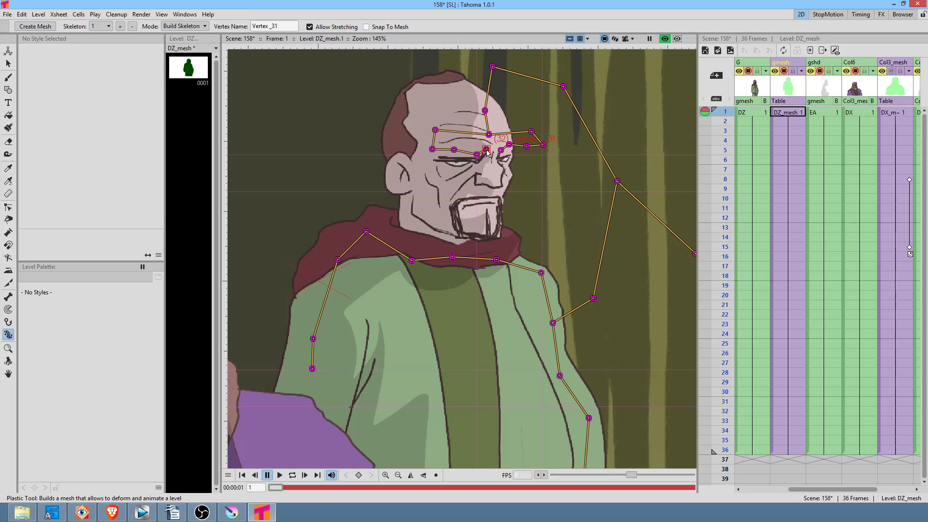
Step: Branch from the larger eye's outer brow vertex and place four vertices around the eye's outer corner and lower lid
click(432, 149)
click(431, 158)
click(442, 166)
click(458, 169)
click(476, 164)
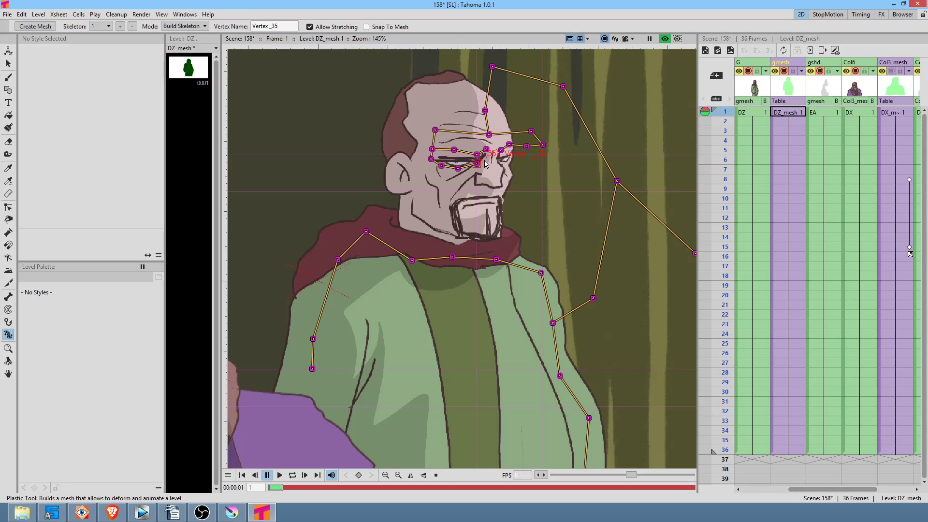
Step: Branch from the vertex beyond the face's edge and place three vertices under the smaller eye
click(543, 145)
click(514, 161)
click(508, 166)
click(500, 163)
Step: Branch from the mid-forehead vertex and chain four vertices down the nose to just above the moustache
click(489, 134)
click(494, 149)
click(492, 163)
click(494, 179)
click(488, 194)
Step: Branch from the upper forehead vertex and add seven vertices along the hairline, past the ear and down to the neck
click(485, 111)
drag(485, 110, 484, 109)
click(448, 88)
click(412, 100)
click(403, 122)
click(407, 143)
click(402, 174)
click(416, 198)
click(414, 217)
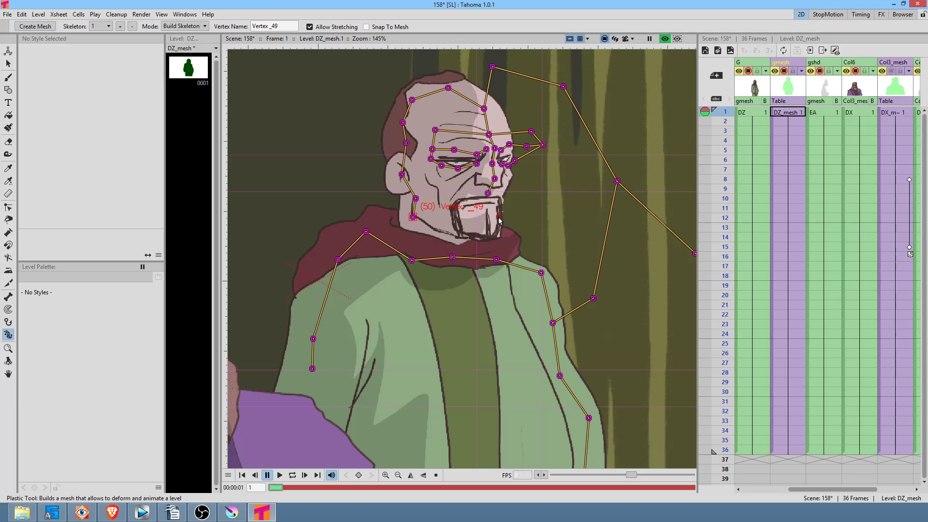
Step: Switch the DZ_mesh skeleton to Animate mode and turn off Keep Distance
scroll(510, 189, up, 4)
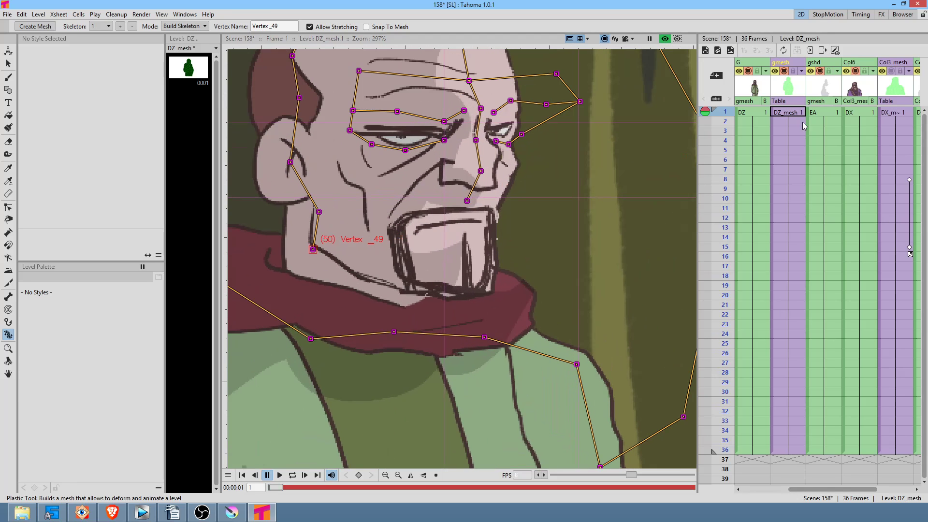
click(791, 114)
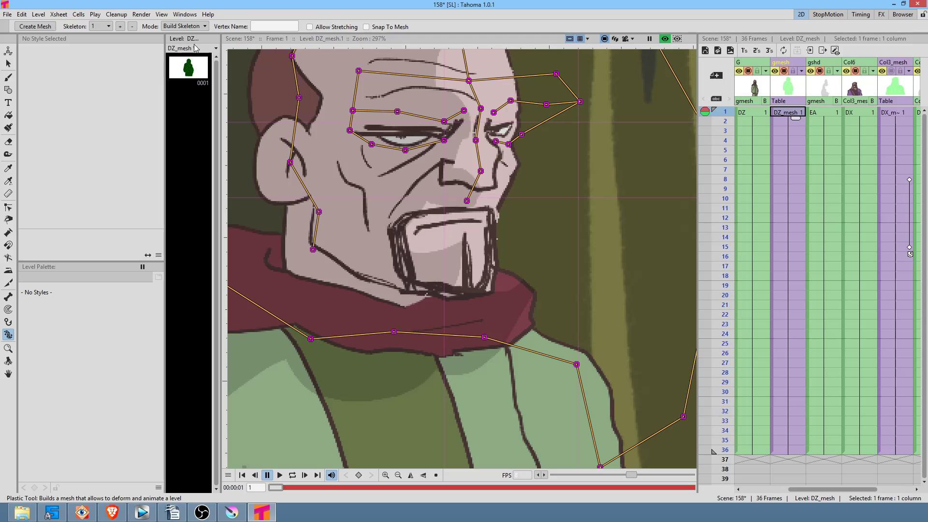
click(186, 26)
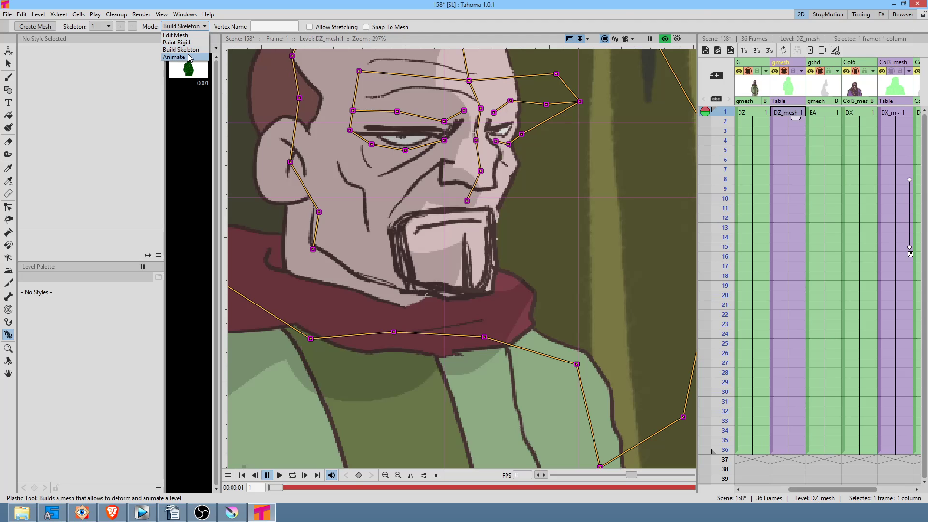
click(189, 56)
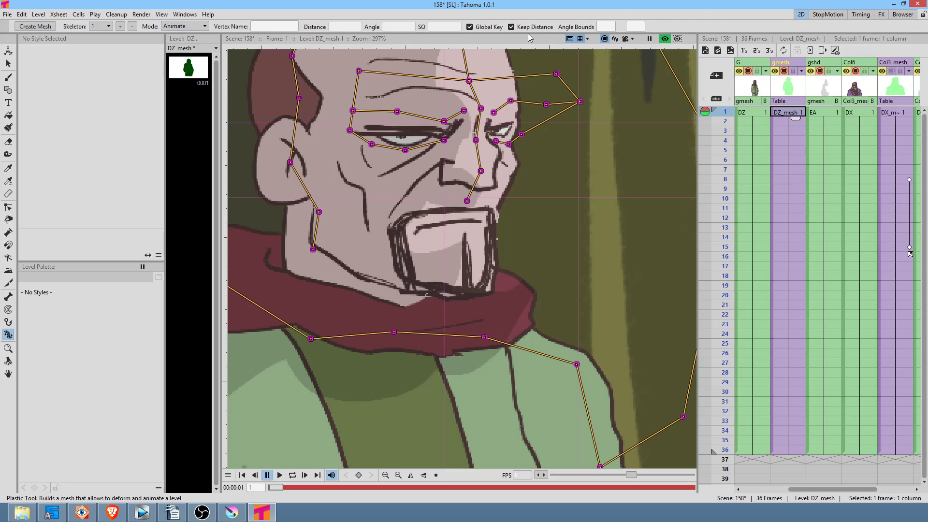
click(512, 26)
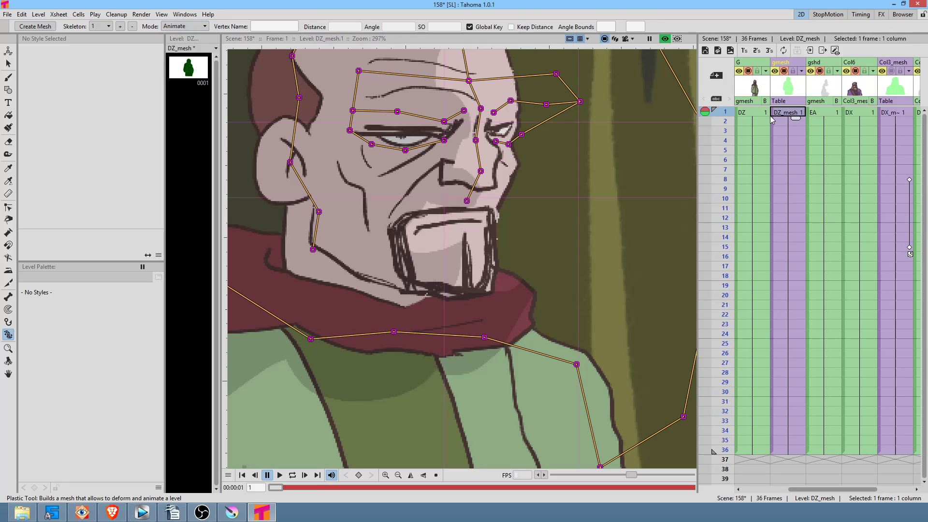
scroll(559, 217, down, 8)
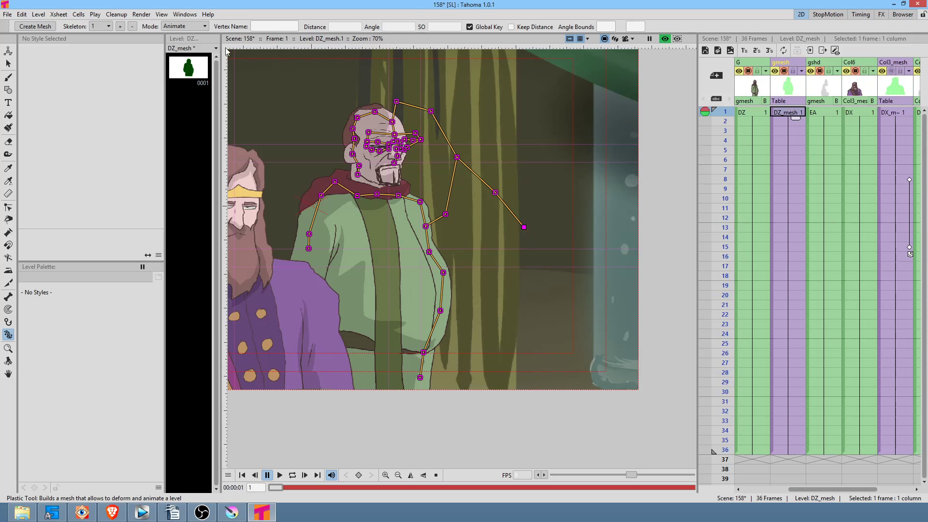
Step: Return to Build Skeleton mode, move the root farther from the character, and attach a new vertex above it
click(184, 15)
click(184, 17)
click(184, 26)
click(186, 46)
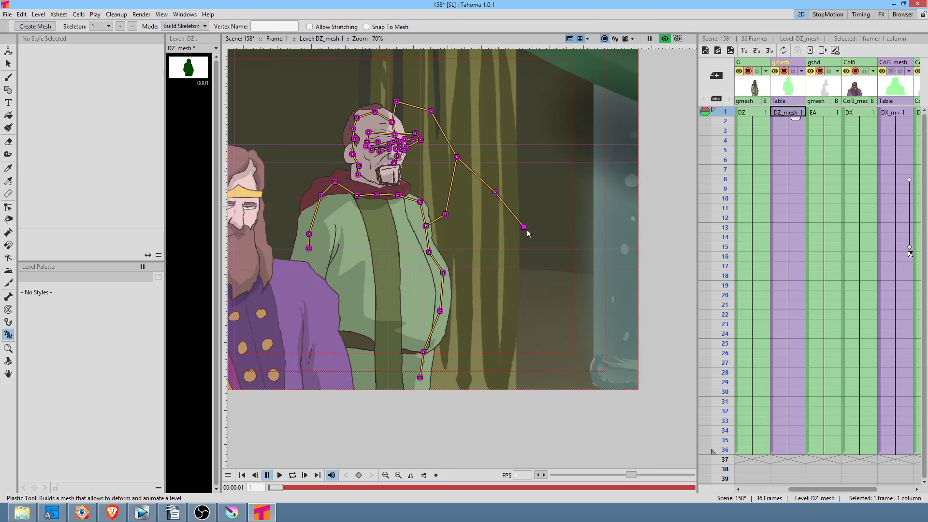
drag(523, 228, 539, 213)
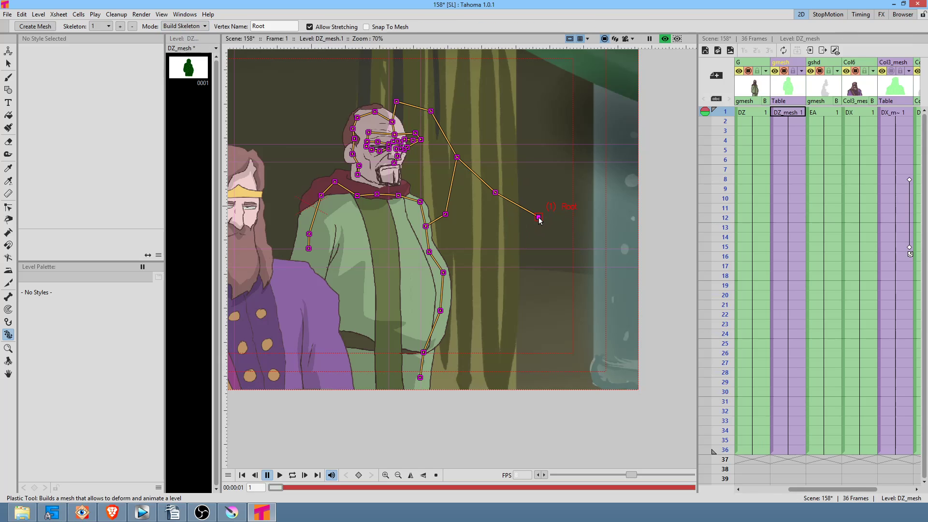
click(532, 155)
Step: In Animate mode, nudge the new vertex above the root to set a skeleton keyframe on frame 1
click(184, 26)
click(174, 57)
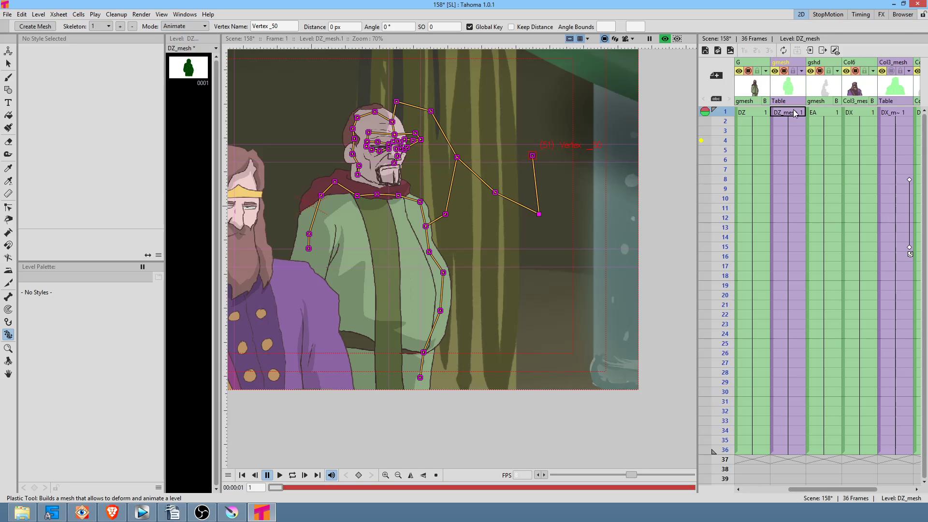
drag(532, 156, 541, 152)
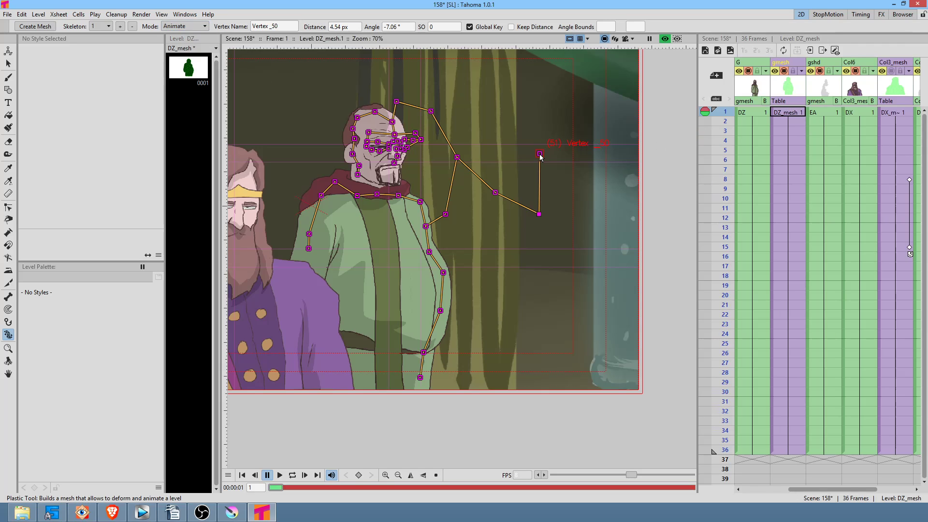
click(802, 112)
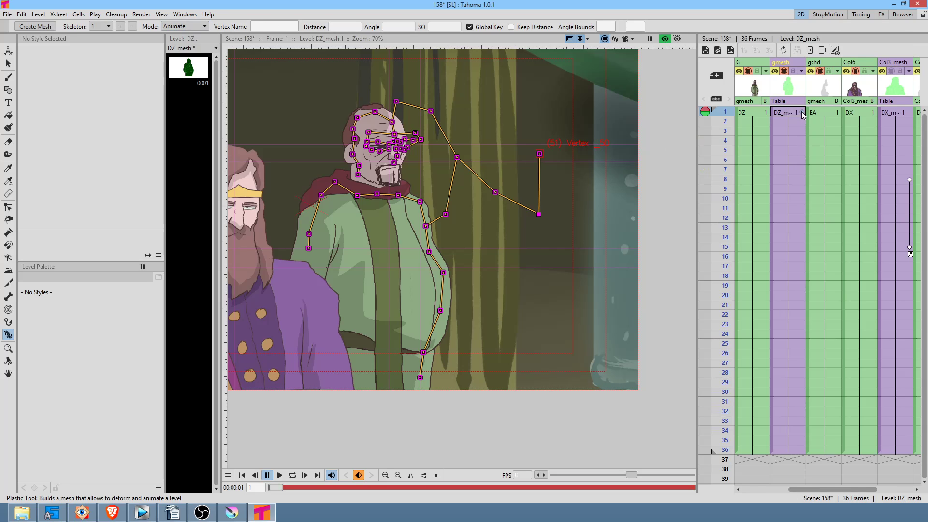
Step: Turn off the viewer preview and set a DZ_mesh skeleton keyframe on frame 15
click(803, 246)
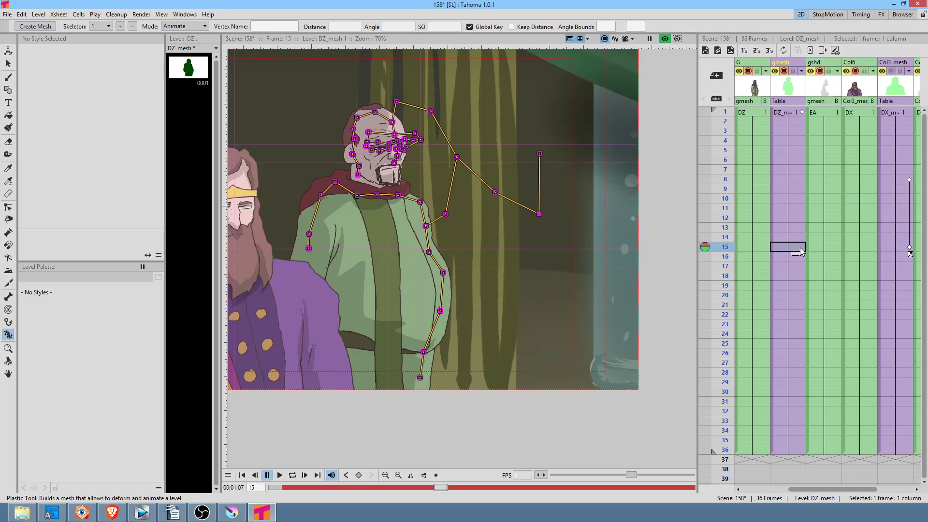
click(665, 39)
click(799, 248)
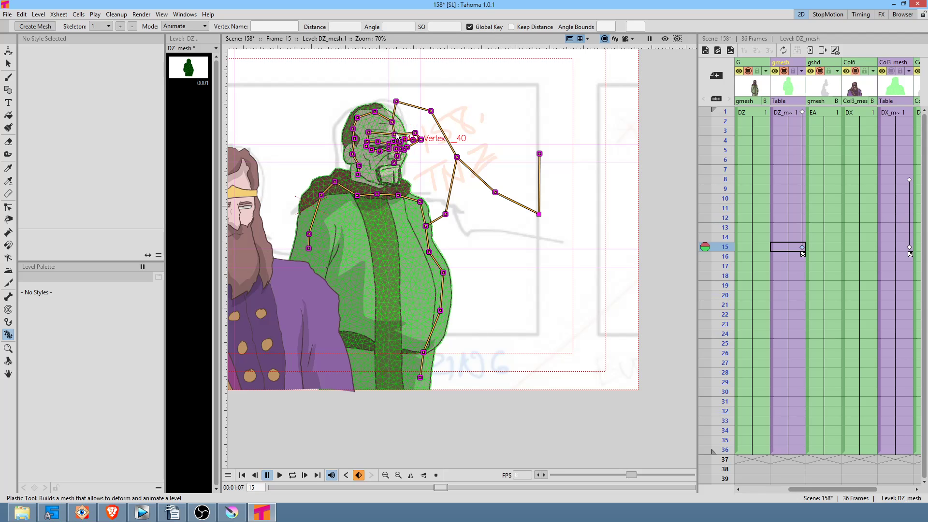
Step: On frame 19 of DZ_mesh, lower the inner-brow vertices above both eyes into a deeper frown
scroll(368, 145, up, 5)
scroll(364, 149, up, 1)
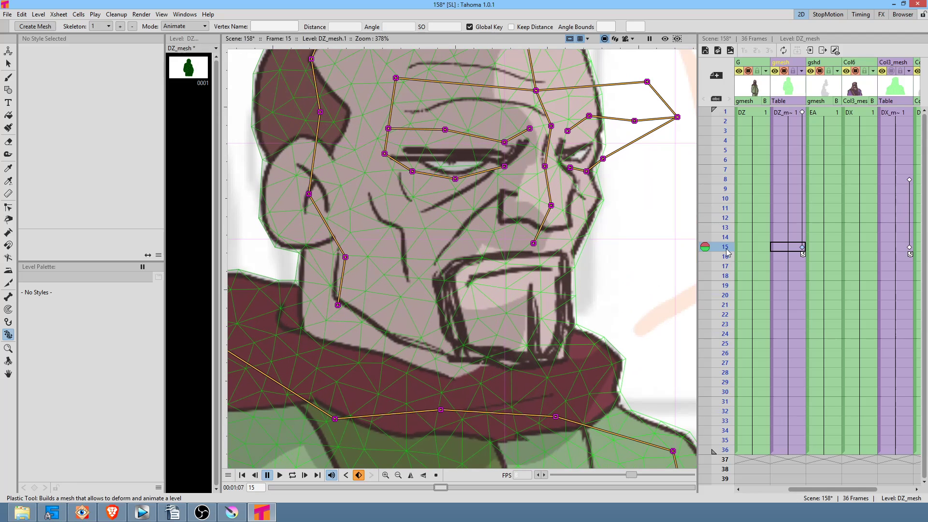
click(805, 283)
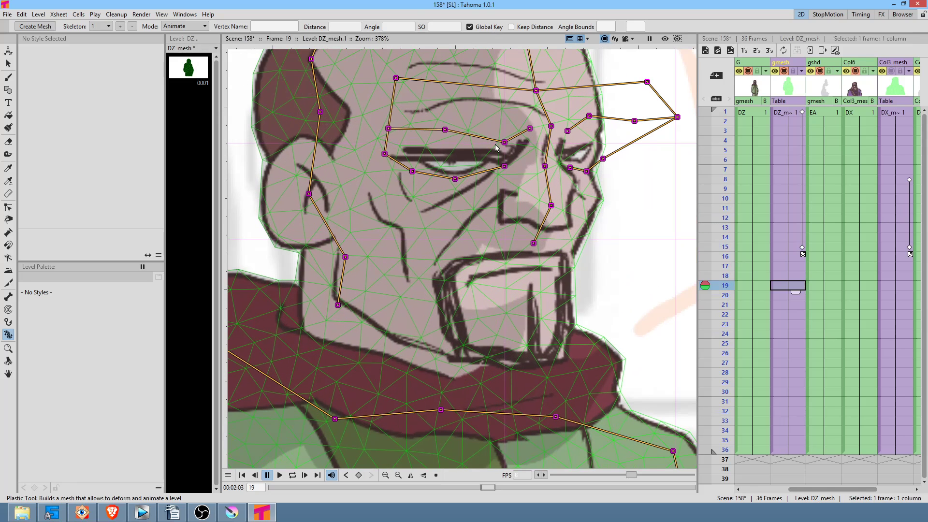
drag(505, 144, 504, 149)
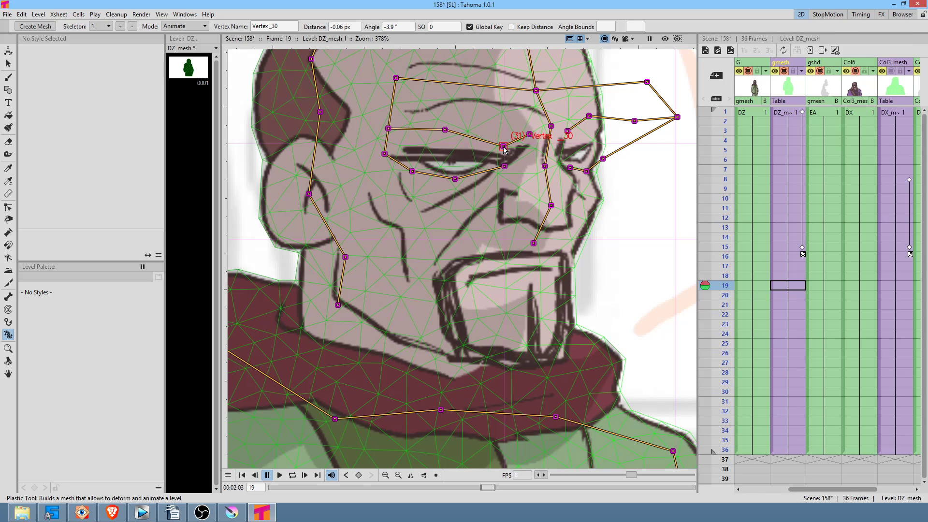
click(530, 134)
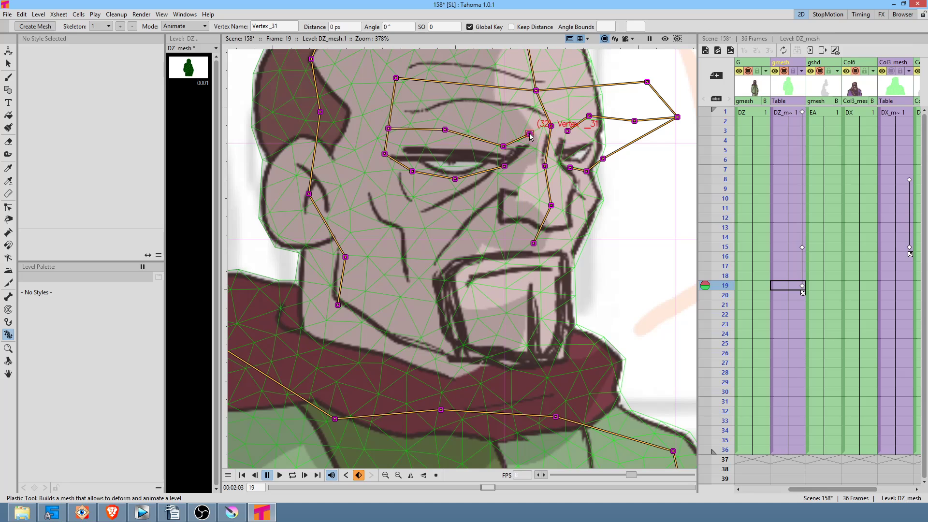
click(504, 146)
drag(444, 131, 526, 137)
click(589, 117)
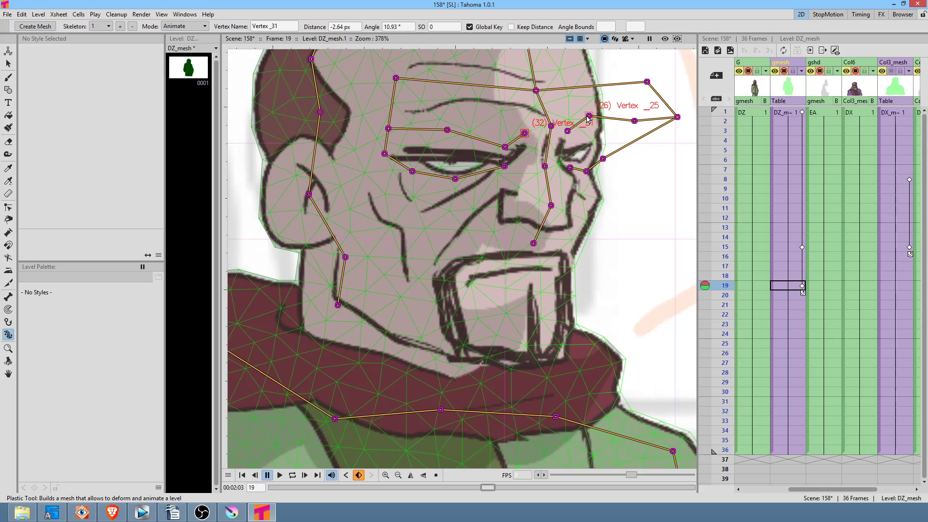
drag(588, 117, 564, 139)
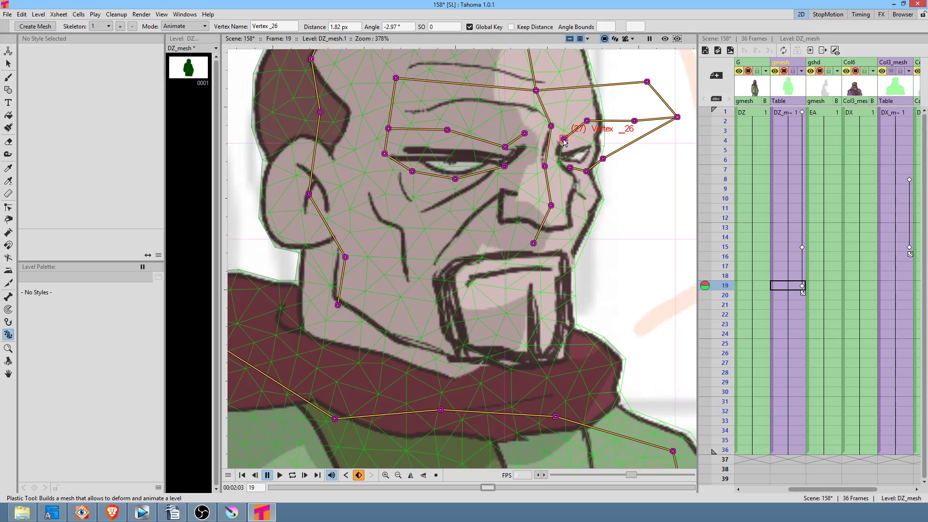
Step: Return to Build Skeleton mode and extend a vertex chain from the jaw across the cheek to just above the upper lip
click(193, 26)
click(189, 52)
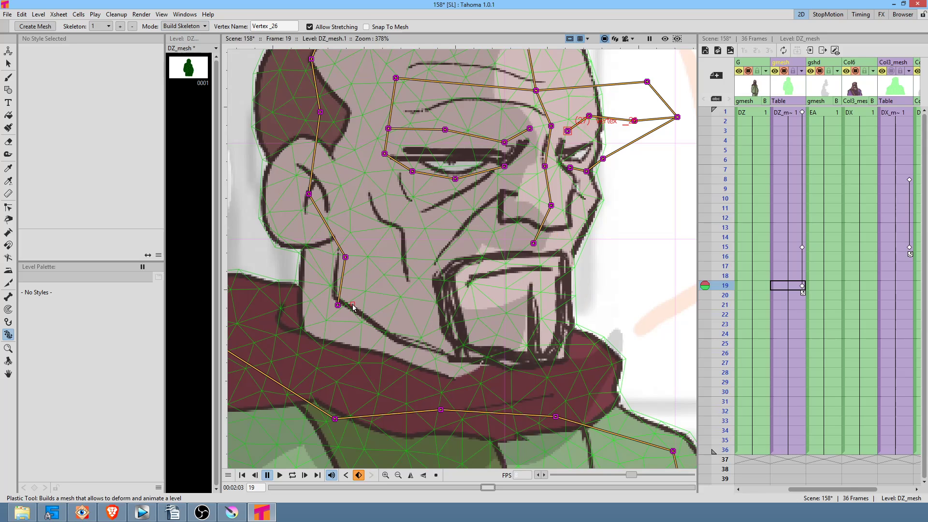
click(338, 305)
click(416, 222)
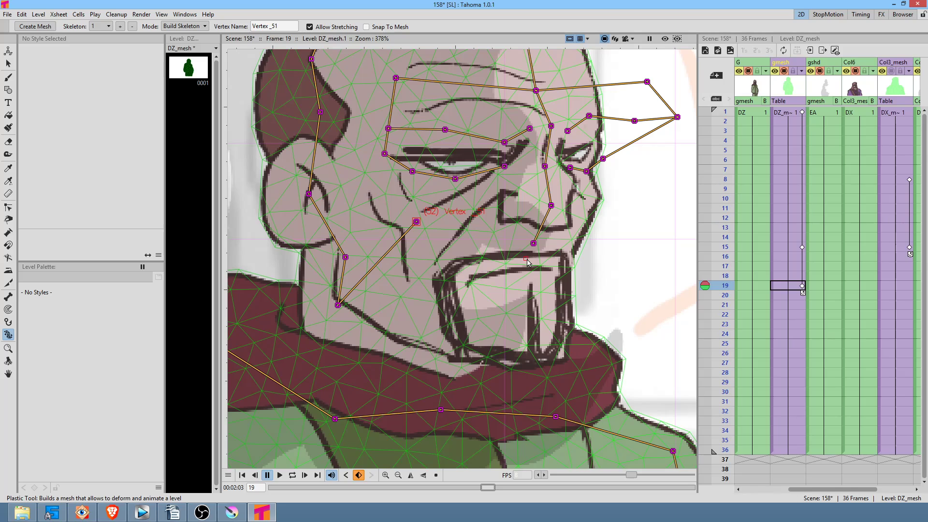
click(486, 238)
click(525, 260)
Step: Add vertices along the mouth line, branching from its centre toward both corners
click(525, 266)
click(504, 268)
click(482, 273)
click(467, 281)
click(525, 266)
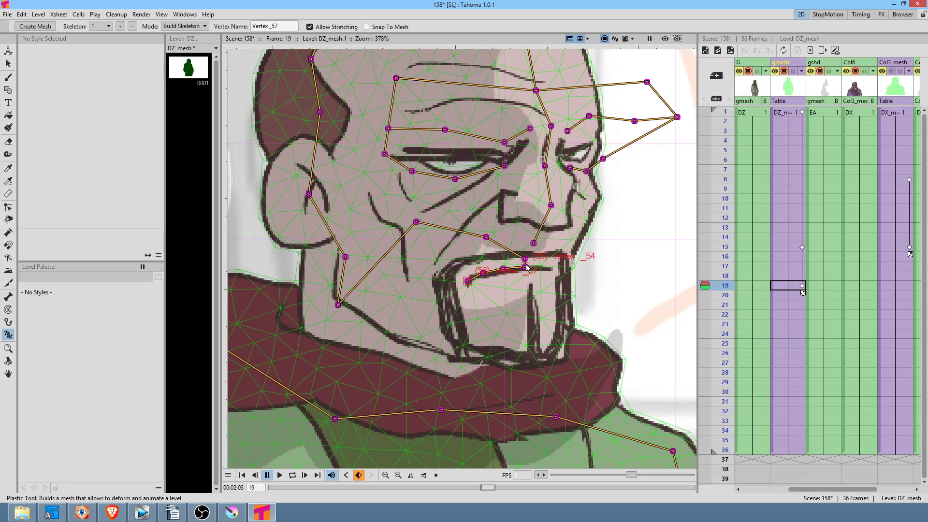
click(539, 267)
click(550, 268)
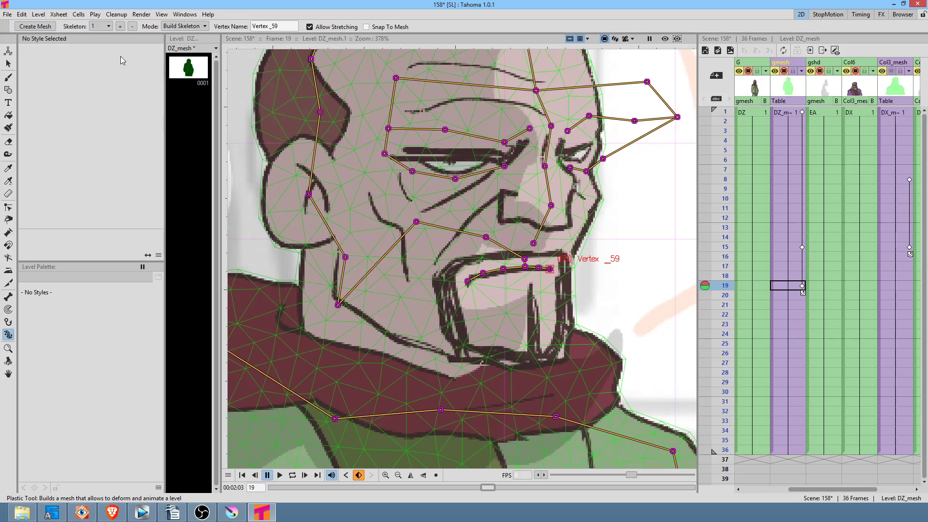
Step: In Animate mode, pull the vertices at both mouth corners down on frame 19
click(192, 27)
click(191, 58)
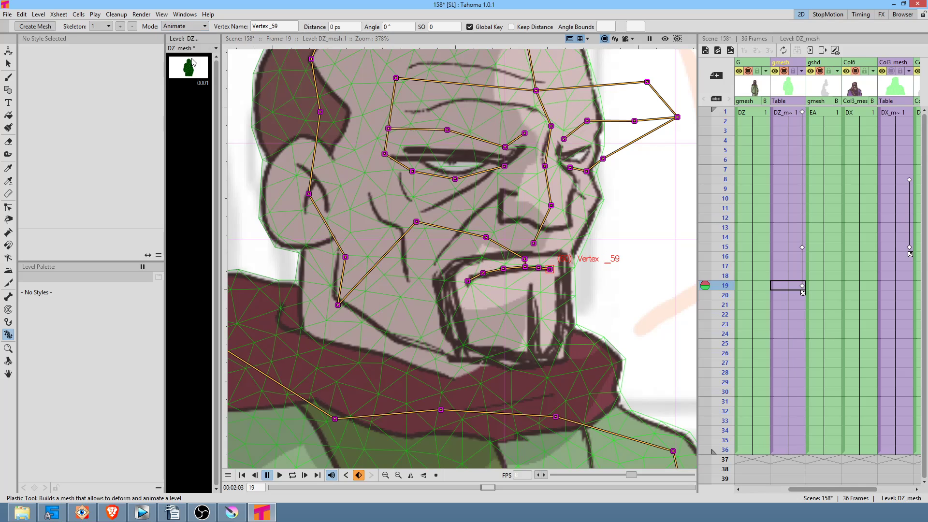
drag(480, 277, 483, 279)
click(550, 272)
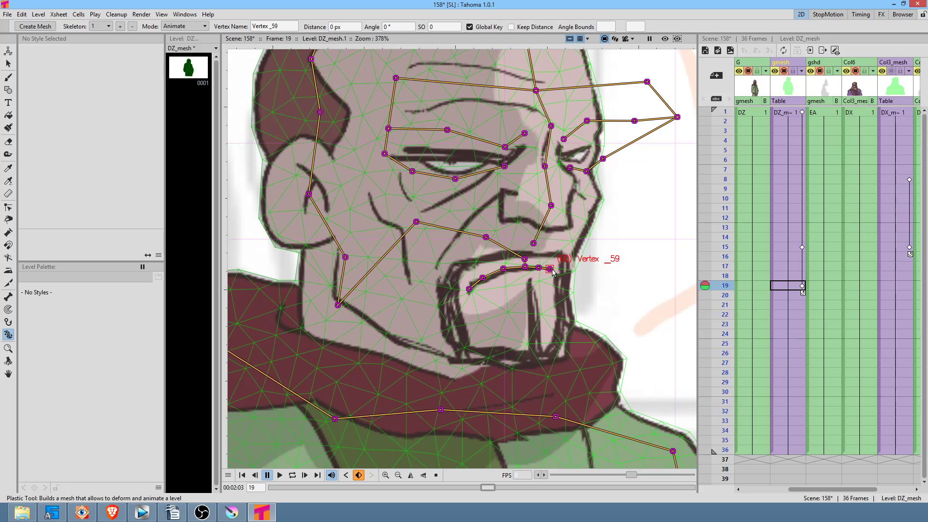
drag(550, 272, 550, 272)
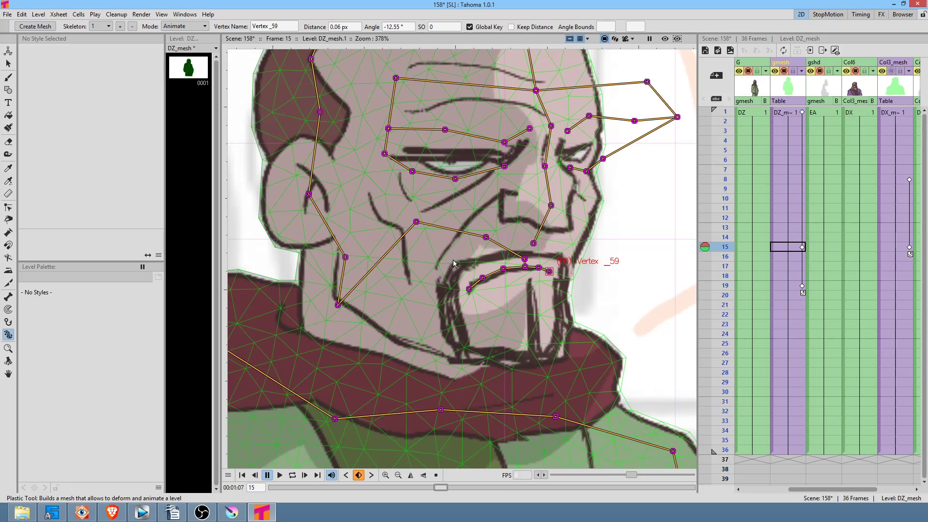
Step: Raise the mouth-corner vertices beside the cheek on frame 15, and go to the frame 1 keyframe
drag(483, 278, 480, 274)
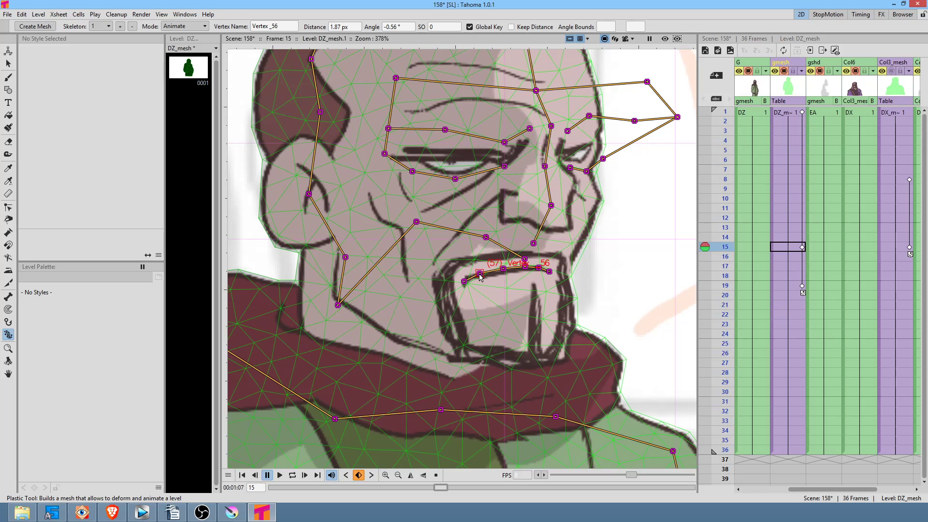
click(801, 248)
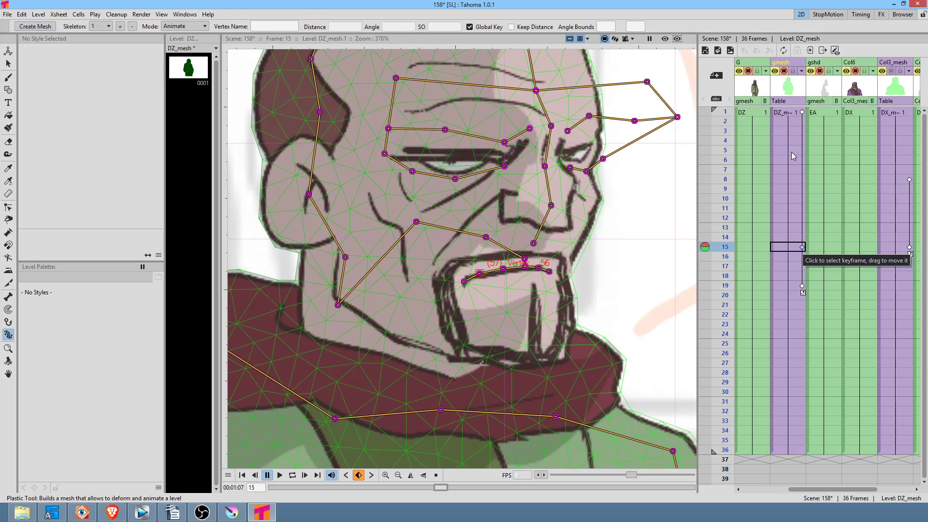
click(802, 114)
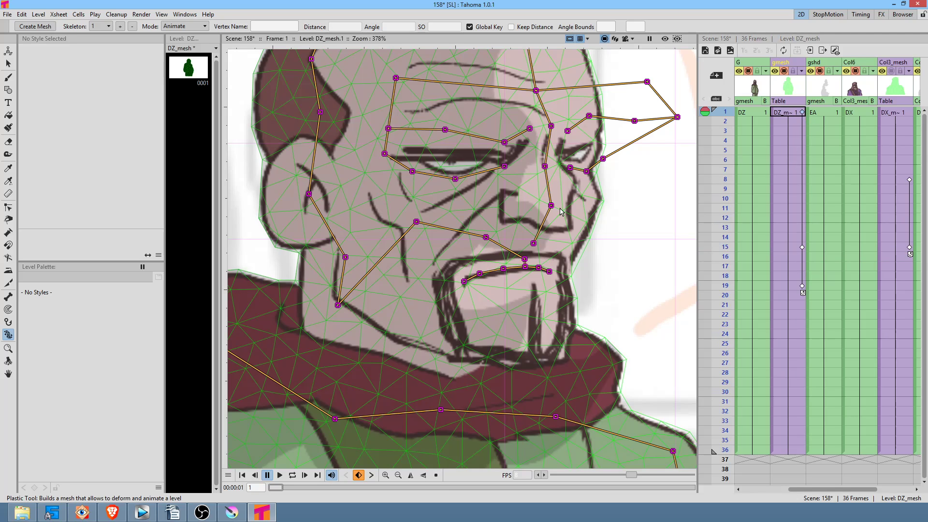
Step: Hide the gmesh column's mesh overlay in the viewer and leave the column unlocked
scroll(531, 225, down, 5)
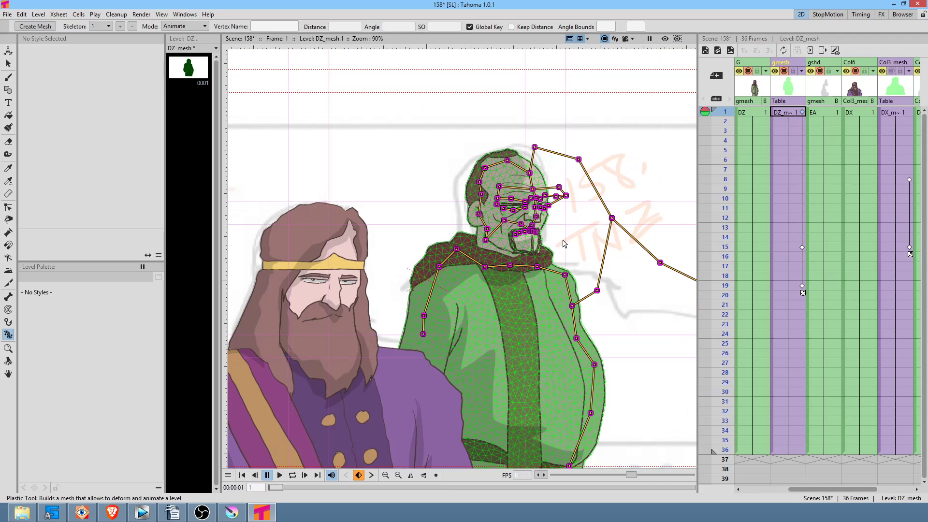
click(792, 71)
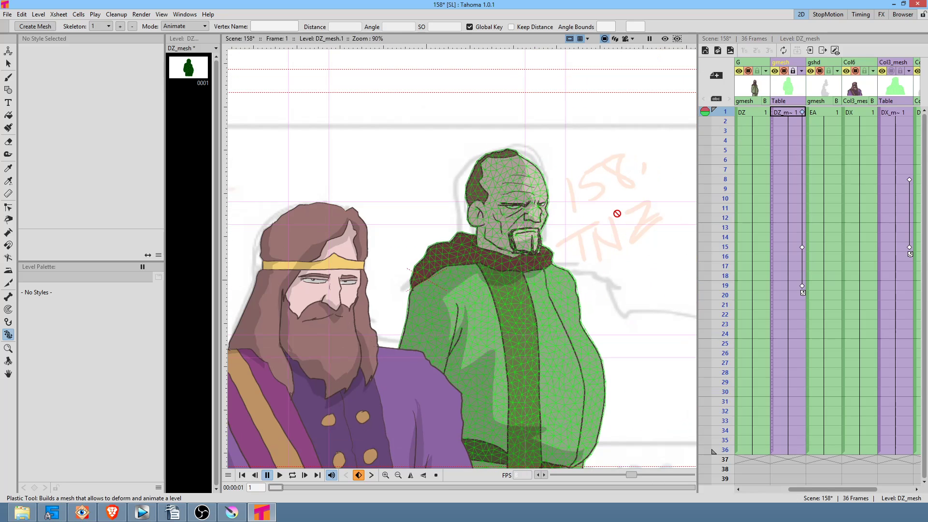
click(742, 114)
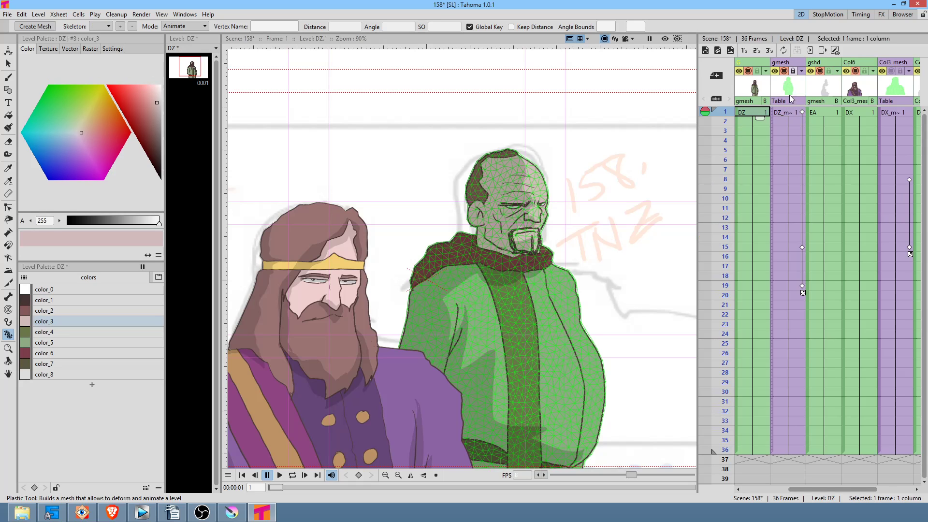
click(786, 79)
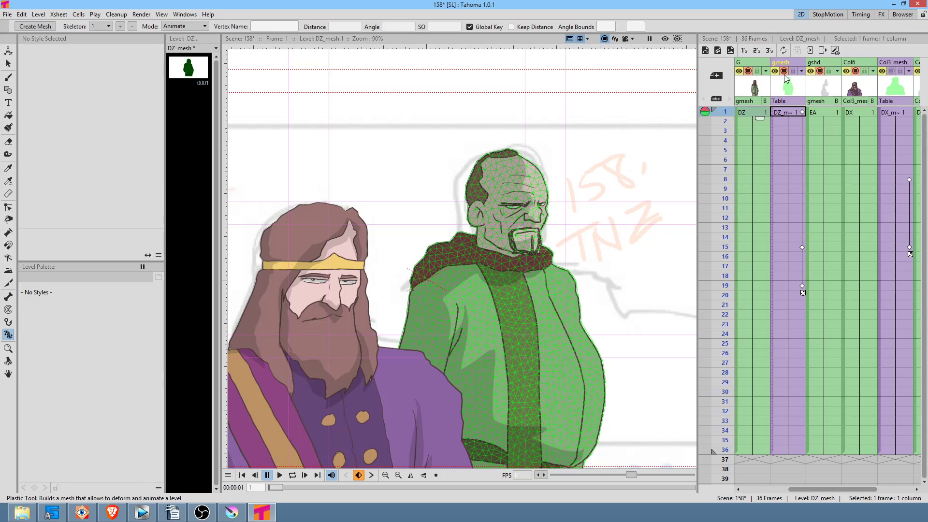
click(785, 72)
scroll(555, 246, down, 2)
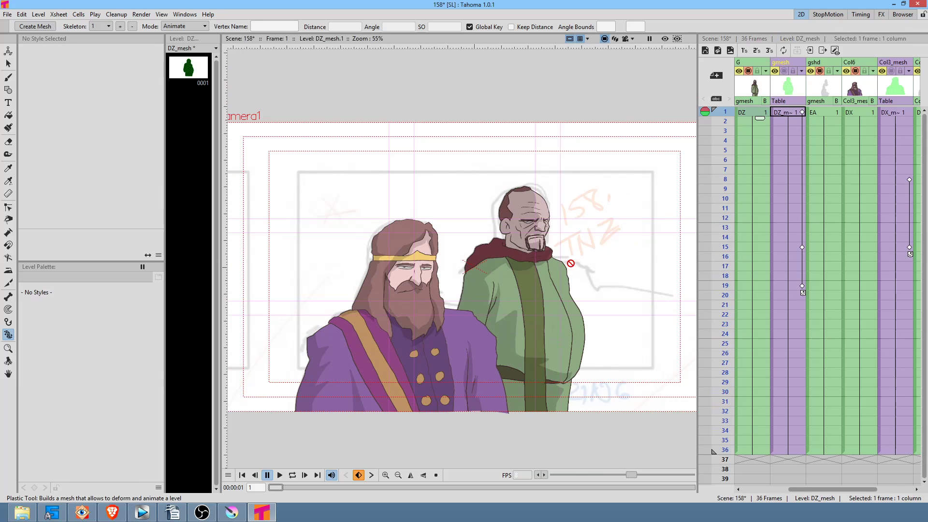
scroll(578, 269, up, 1)
scroll(575, 269, up, 1)
drag(557, 264, 645, 248)
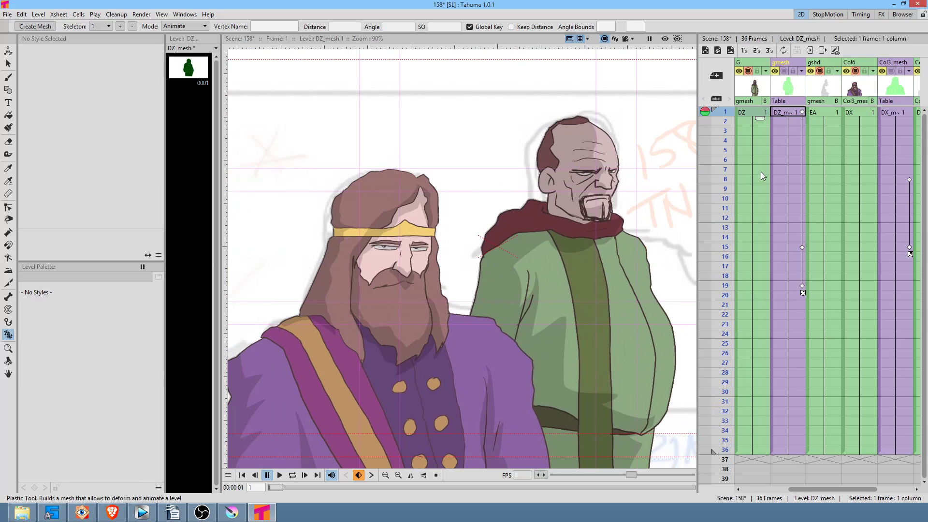
Step: Show the Col2 background in the viewer and switch the viewer to camera view
drag(762, 172, 927, 188)
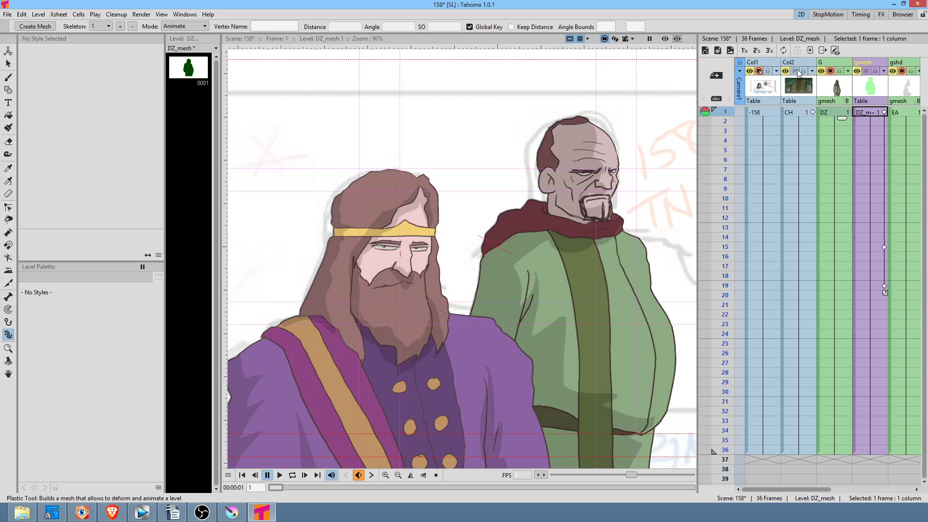
click(795, 72)
scroll(621, 219, down, 4)
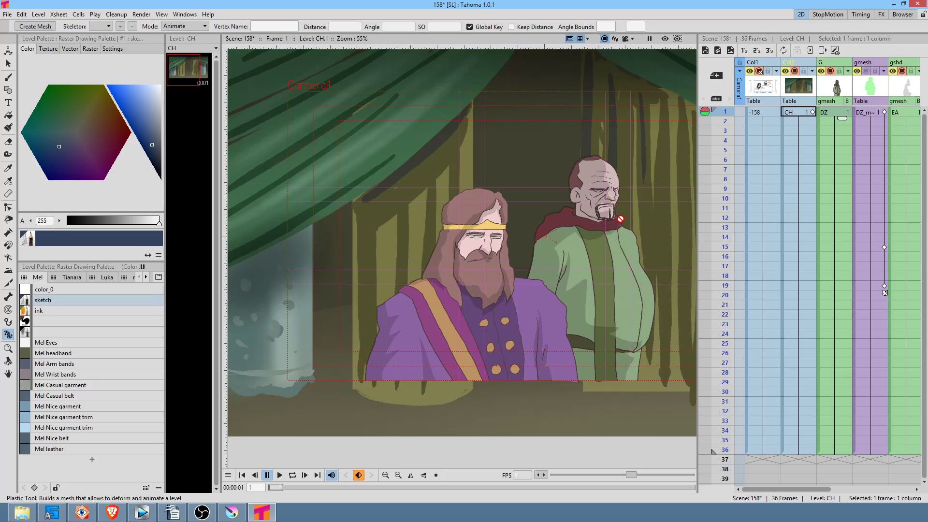
scroll(626, 223, up, 4)
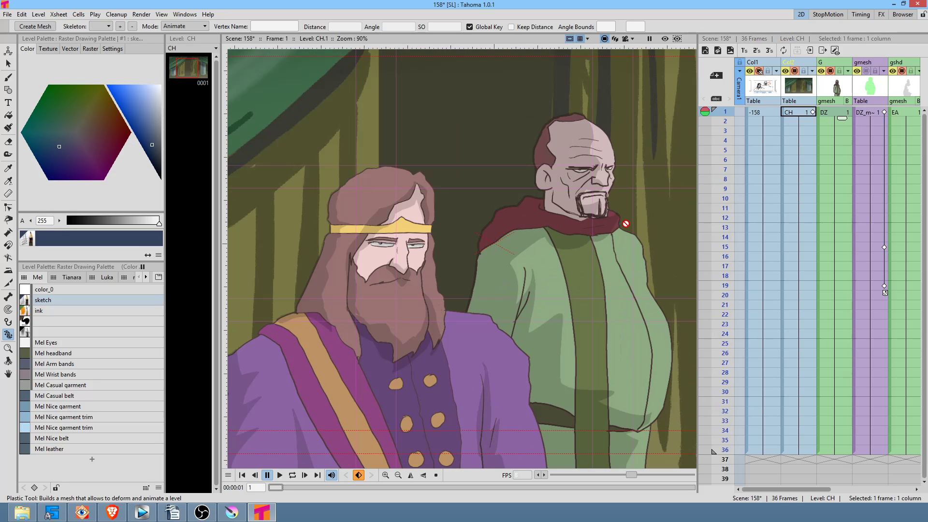
click(624, 39)
scroll(633, 173, down, 4)
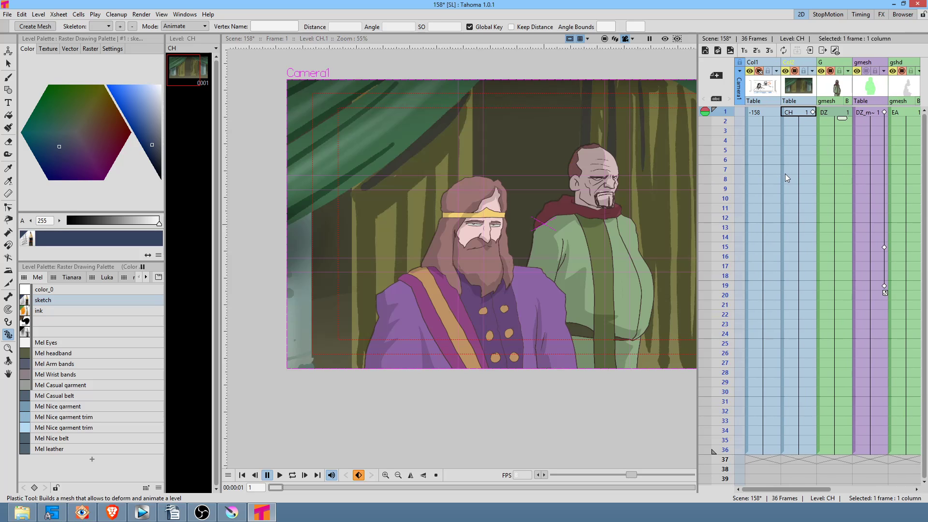
Step: Play the scene in a loop to examine both characters' movement against the background
drag(857, 237, 833, 247)
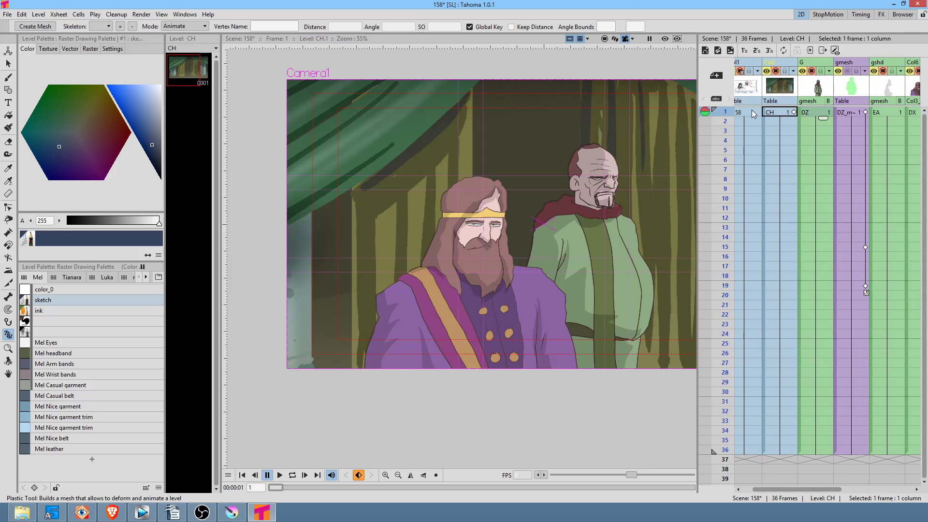
drag(790, 201, 796, 218)
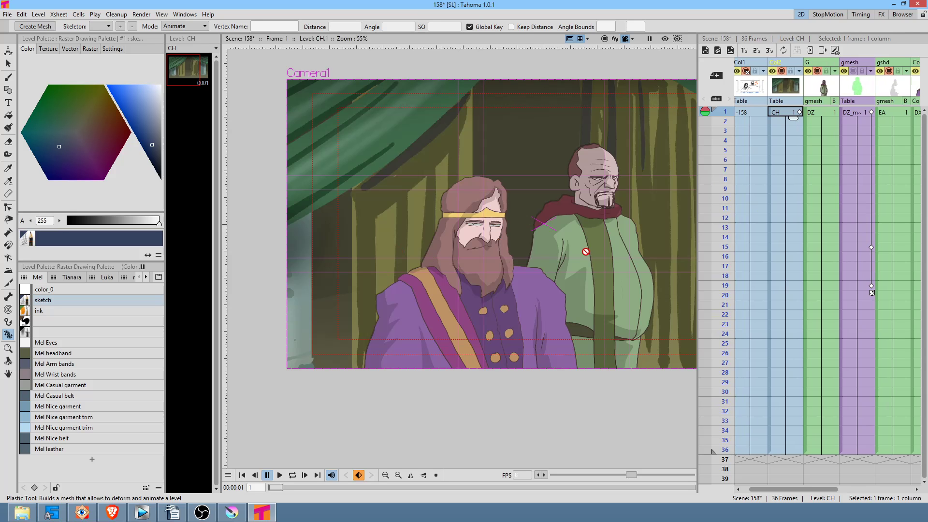
scroll(551, 260, up, 2)
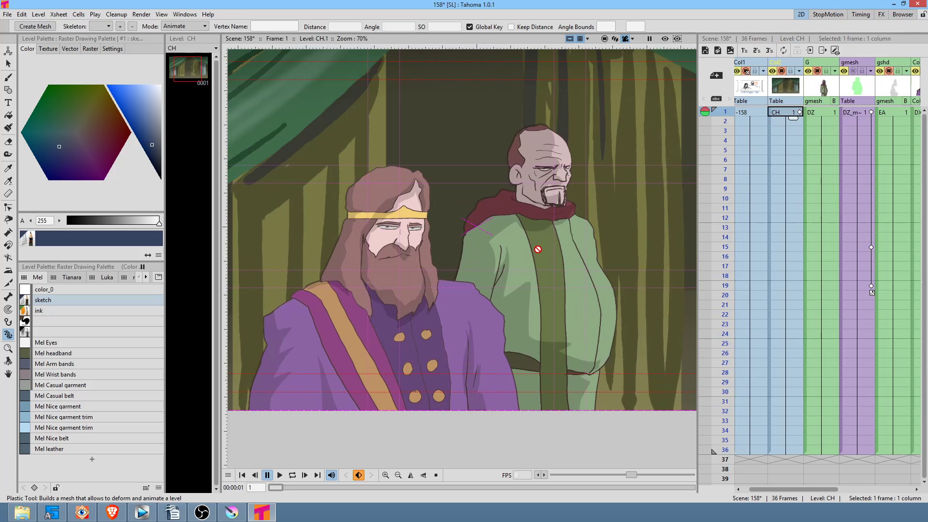
scroll(538, 250, up, 2)
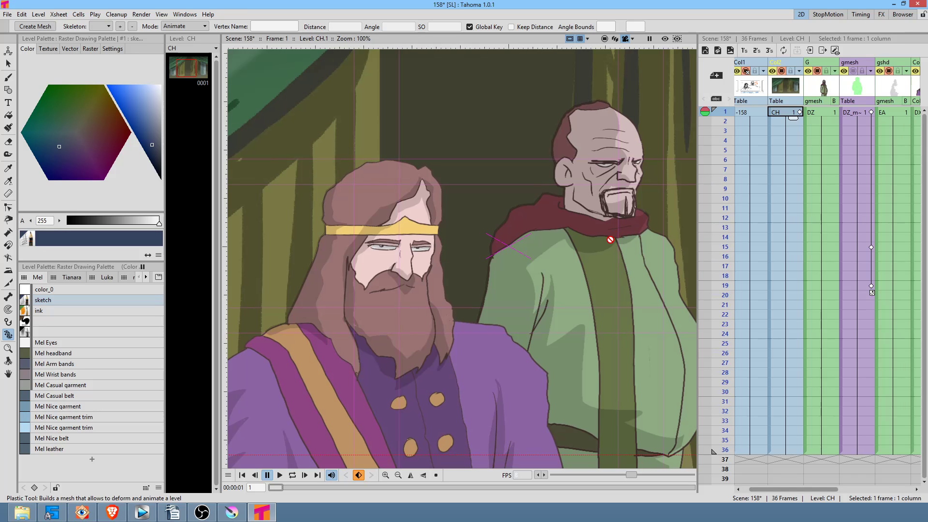
key(l)
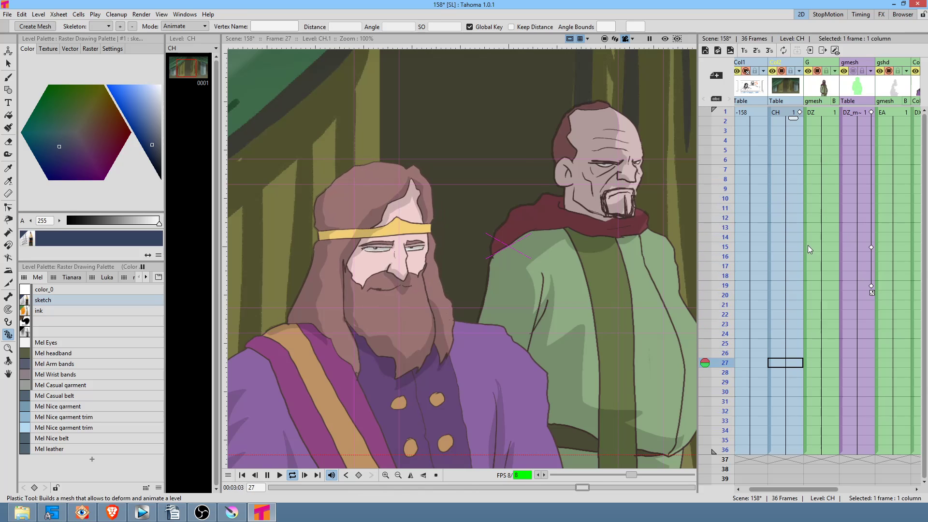
key(l)
Step: Compare DZ_mesh at frames 1 and 15, show the gmesh overlay again, and return to frame 1
click(863, 113)
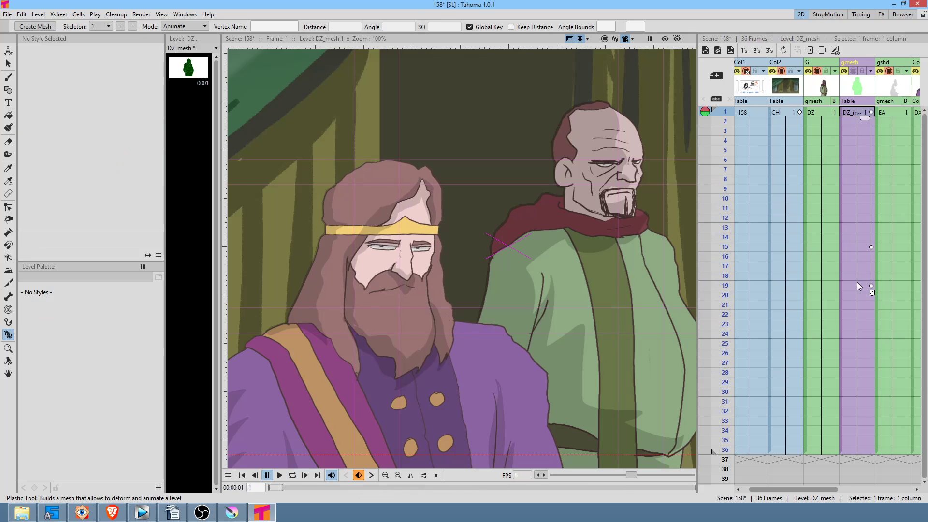
click(852, 247)
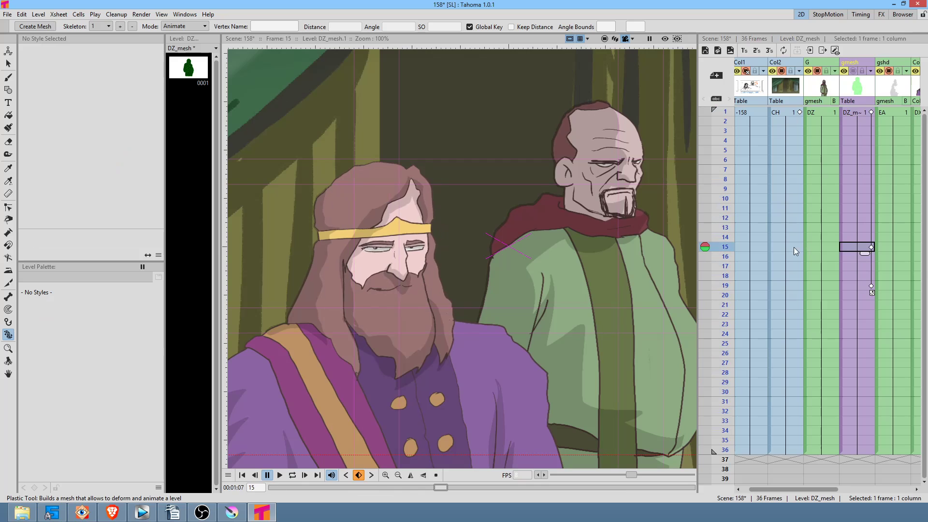
click(854, 71)
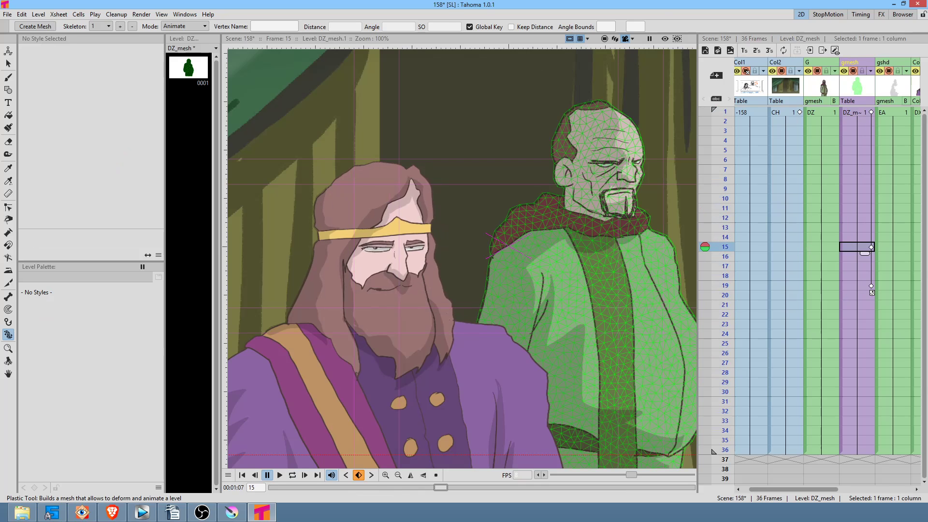
click(854, 113)
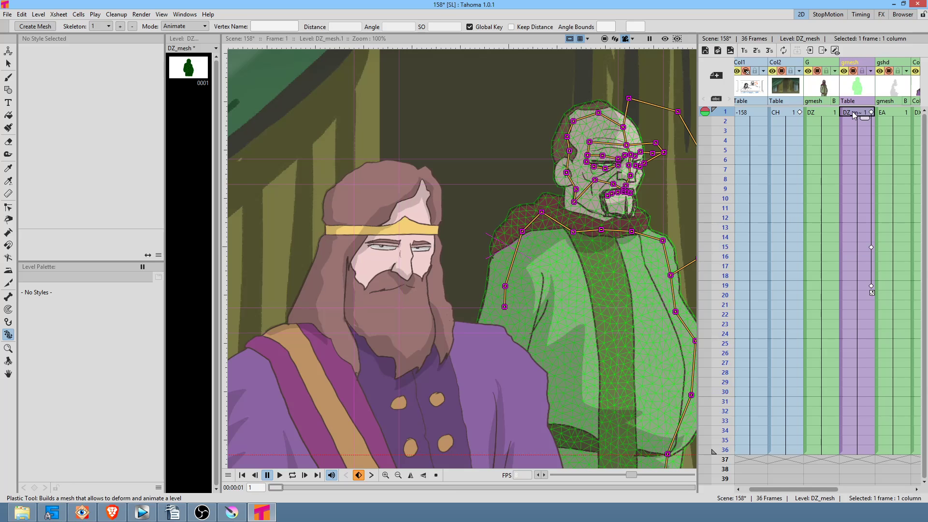
Step: Compare the green character's mesh pose at the frame 15 and frame 19 keyframes, keeping the plastic skeleton in Animate mode
drag(643, 260, 574, 228)
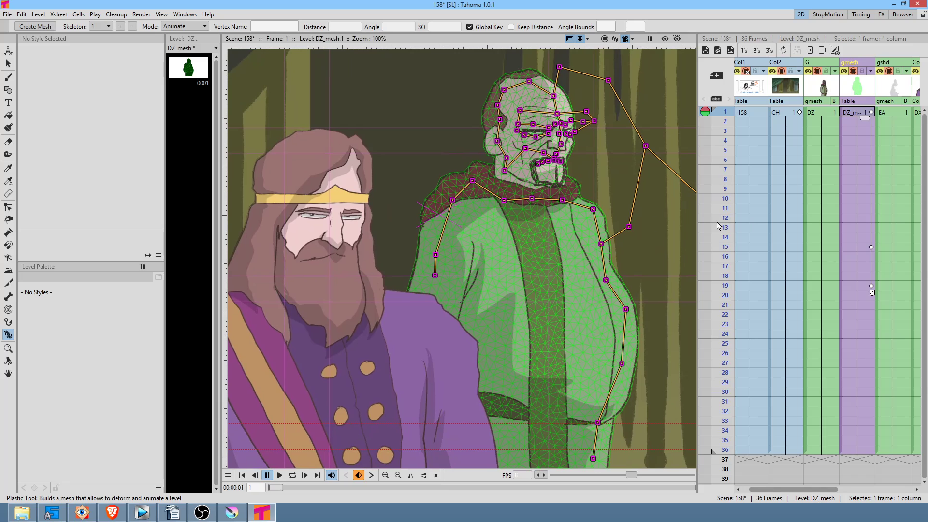
click(865, 249)
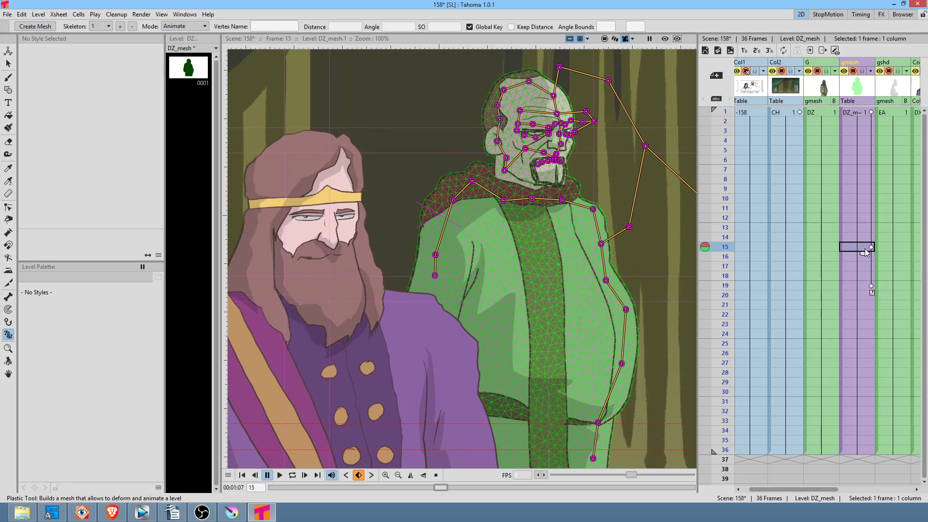
click(856, 287)
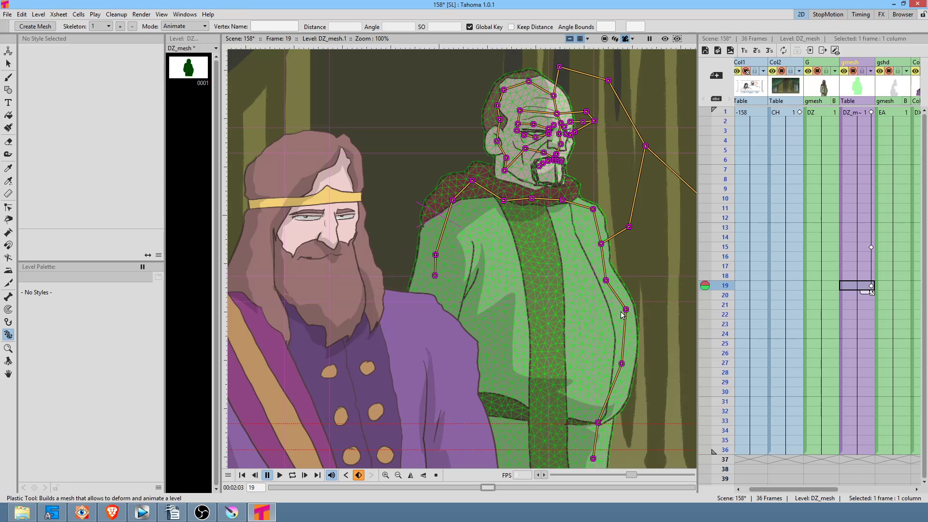
click(186, 26)
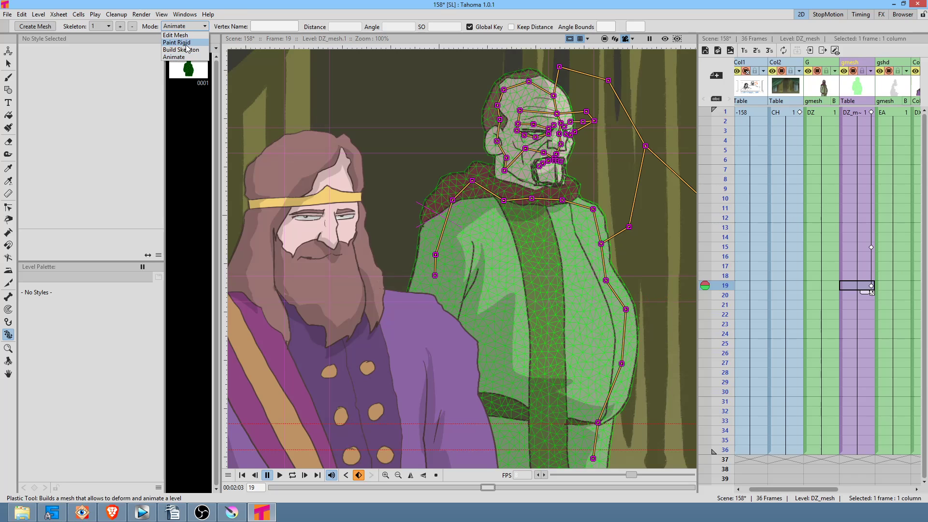
click(189, 51)
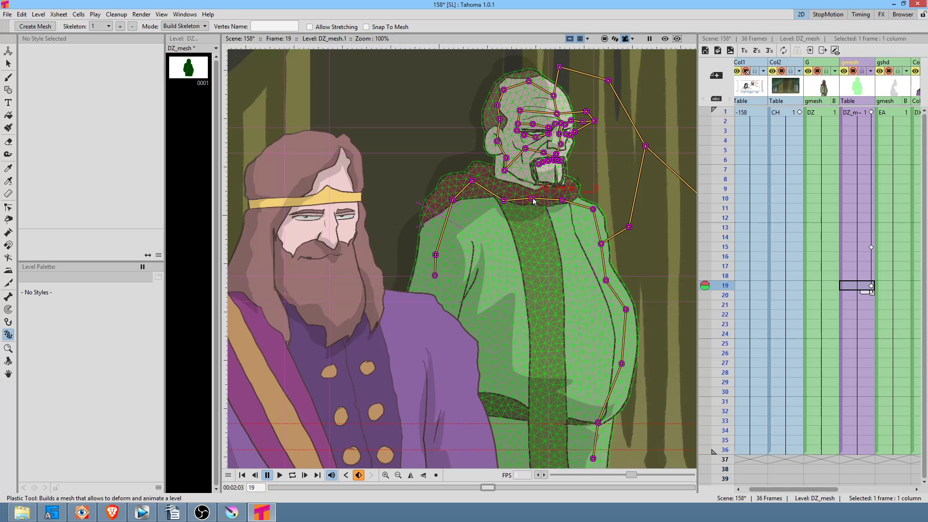
click(177, 26)
click(174, 57)
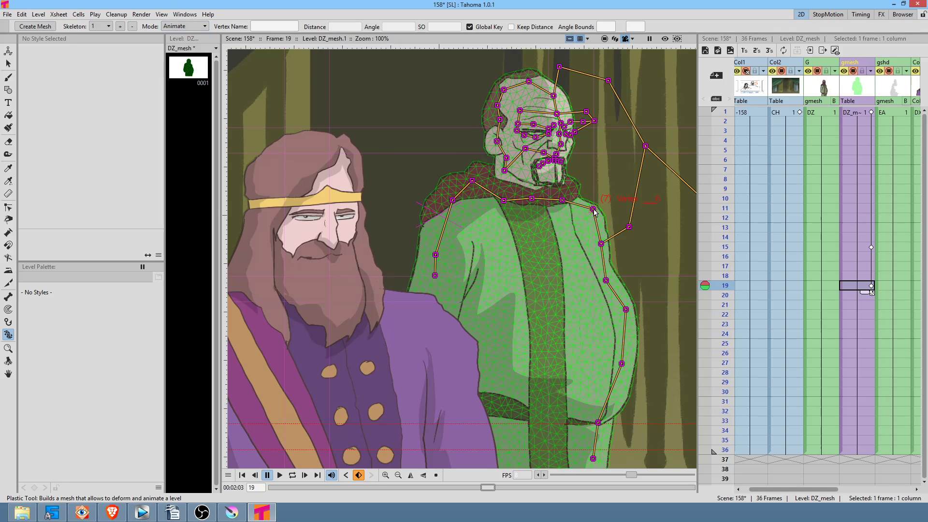
Step: Try shifting the collar vertex above the belly at frame 20, and remove the frame 20 keyframe
click(863, 296)
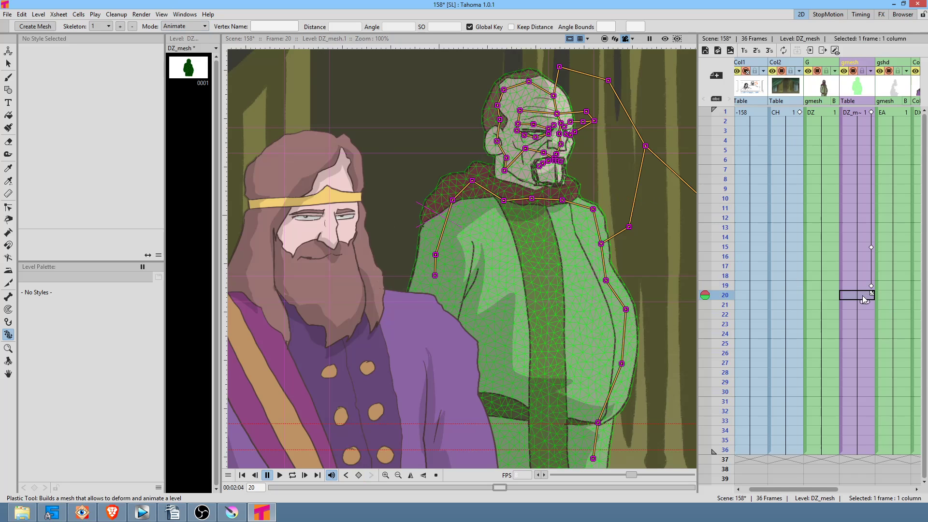
drag(595, 209, 590, 210)
scroll(611, 200, down, 2)
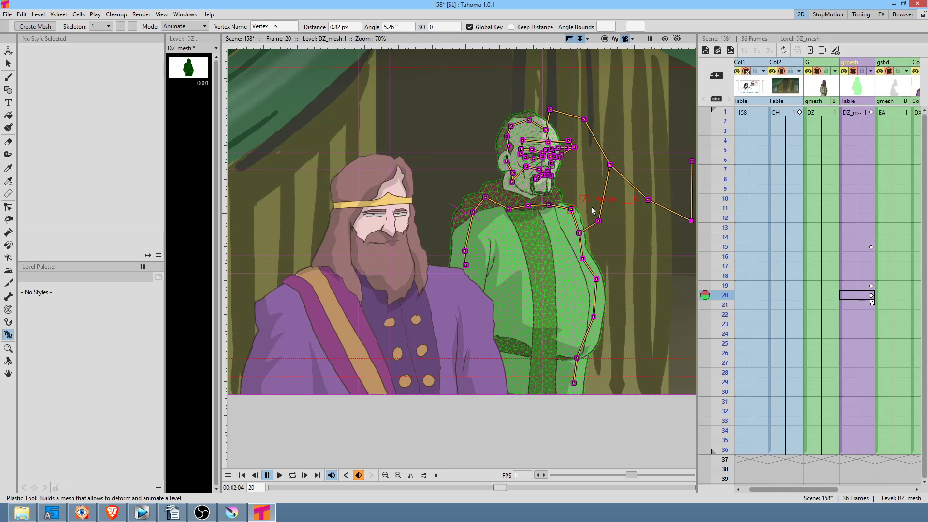
click(871, 295)
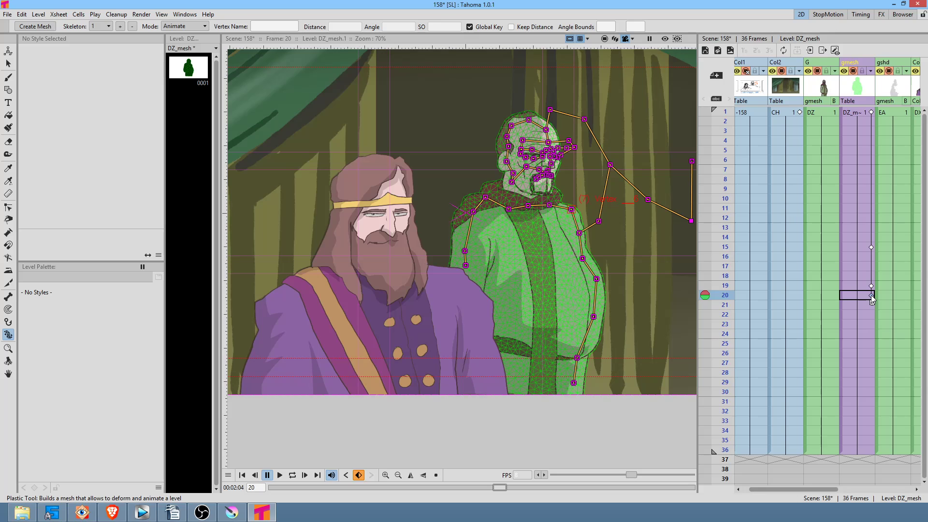
click(871, 296)
Step: Switch the skeleton to Build Skeleton mode and move its Root vertex slightly toward the green character
click(189, 26)
click(186, 49)
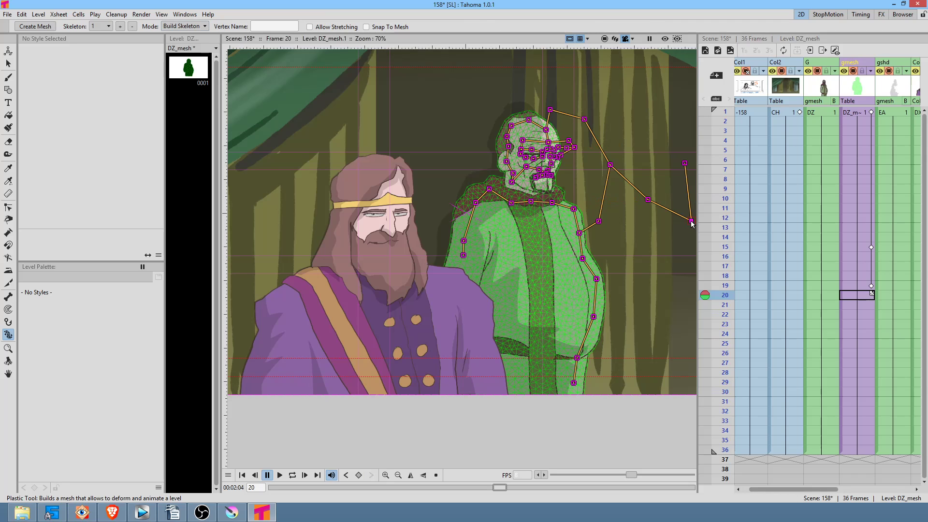
drag(691, 221, 683, 221)
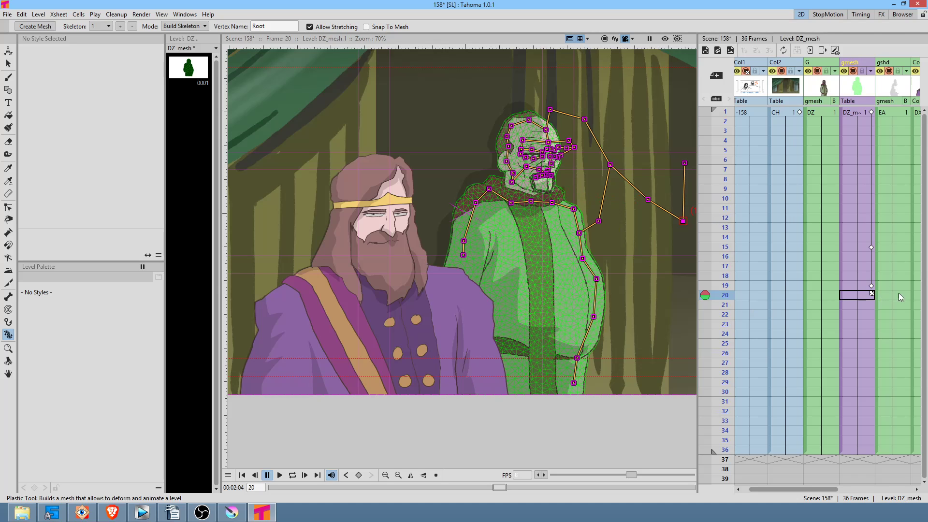
Step: At frame 19, delete the skeleton vertices running from the arm across the collar and down to the upper belly
click(866, 286)
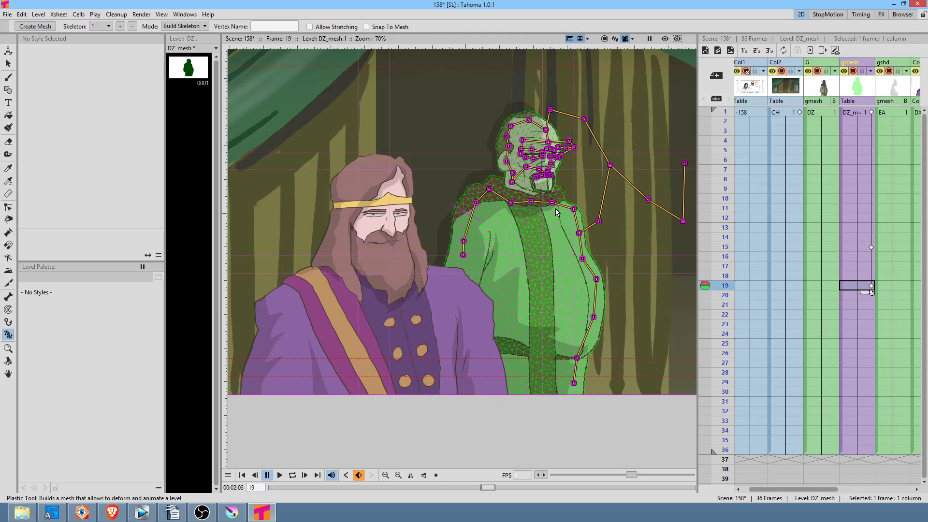
click(552, 203)
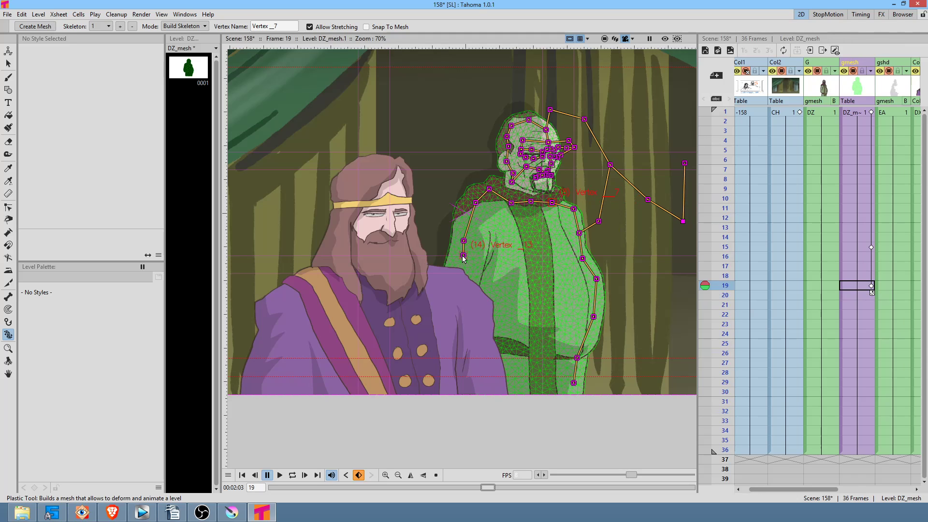
click(462, 256)
key(Delete)
click(464, 241)
key(Delete)
click(476, 203)
key(Delete)
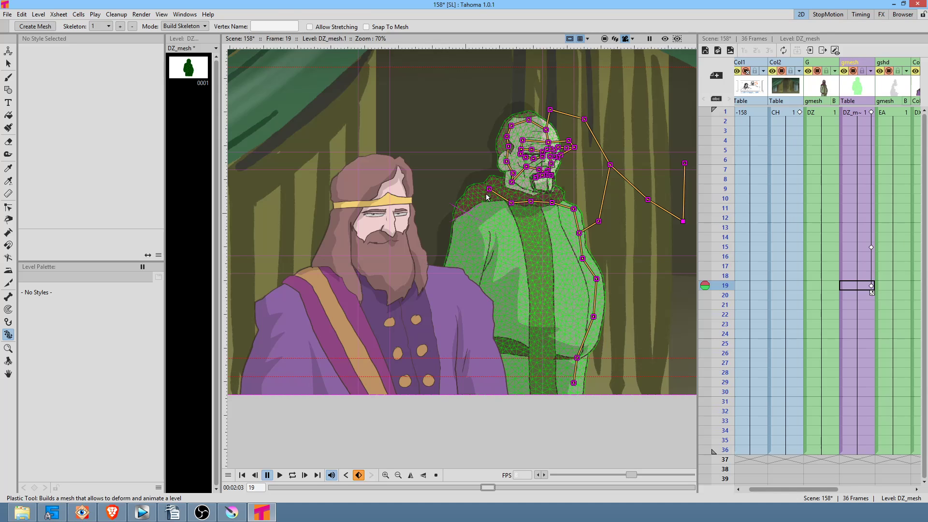
click(490, 189)
key(Delete)
click(511, 203)
key(Delete)
click(531, 201)
key(Delete)
click(552, 203)
key(Delete)
click(574, 209)
key(Delete)
click(580, 233)
key(Delete)
click(582, 258)
key(Delete)
Step: Reroute the body chain outside the belly to below the mesh, and extend it up the central robe panel to the collar
drag(597, 280, 544, 402)
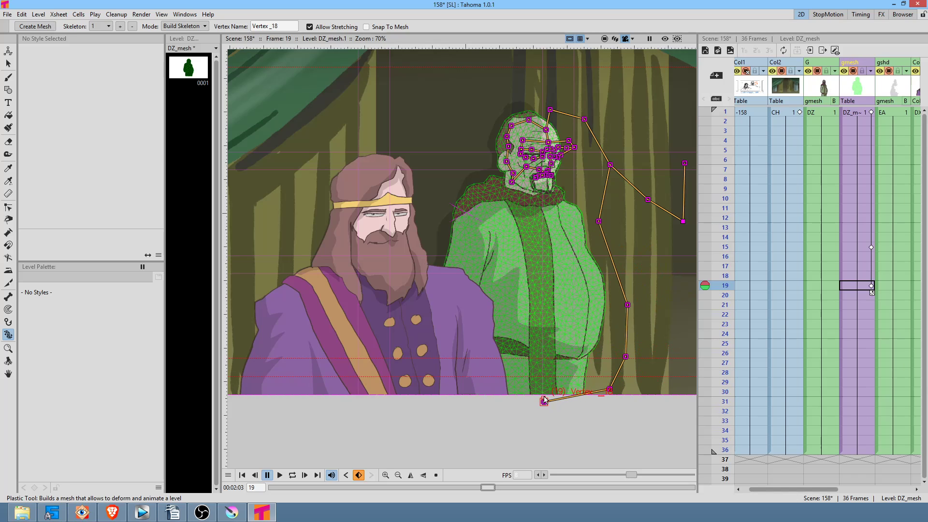
click(560, 353)
click(556, 281)
click(532, 229)
click(524, 202)
Step: Branch two vertices from the upper chest into the belly, adjust the collar vertex and add a shoulder vertex from it
click(532, 230)
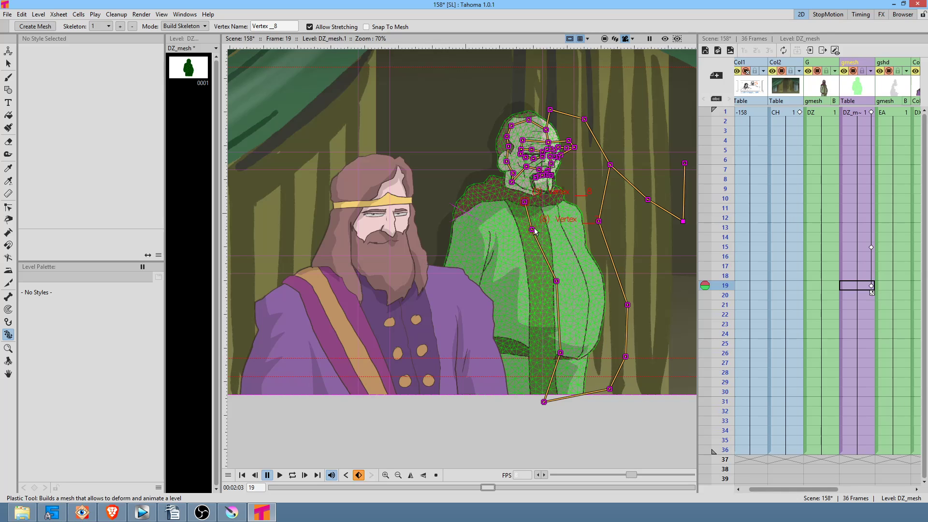
click(581, 263)
click(585, 322)
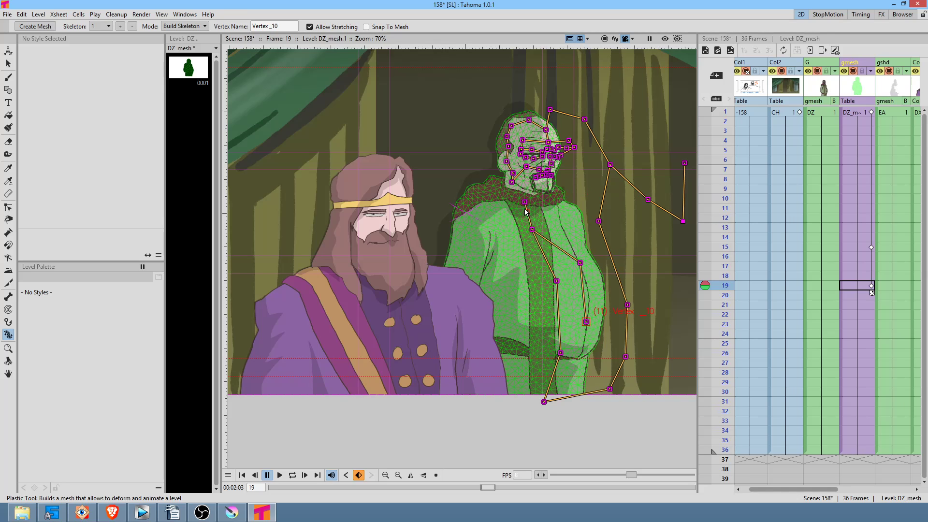
drag(526, 203, 528, 206)
click(481, 199)
Step: Try bending the upper body at frame 19 by moving the upper chest vertex in Animate mode
click(185, 27)
click(186, 58)
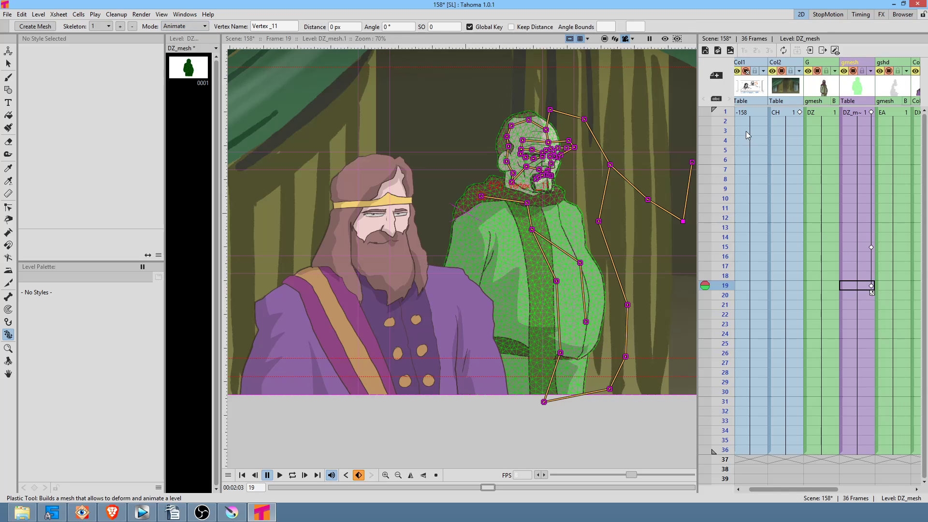
drag(721, 120, 721, 289)
drag(533, 232, 529, 235)
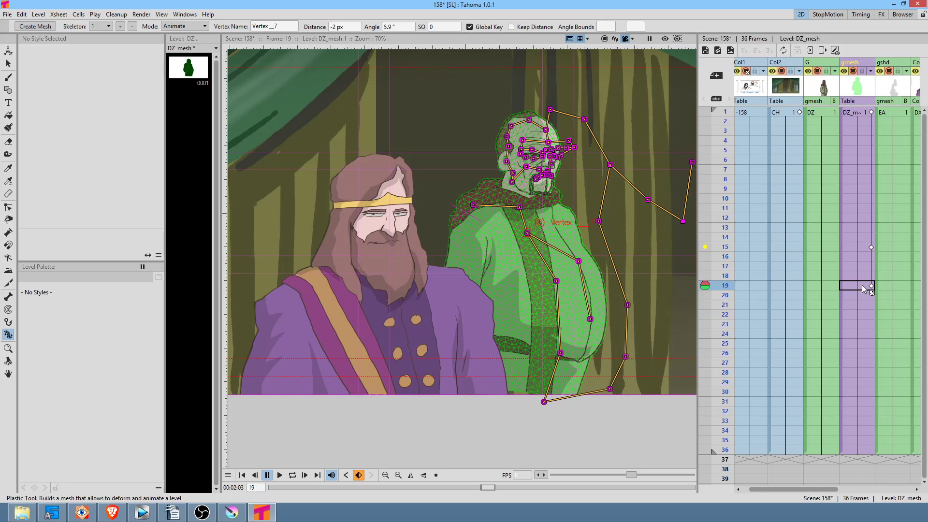
key(ctrl+z)
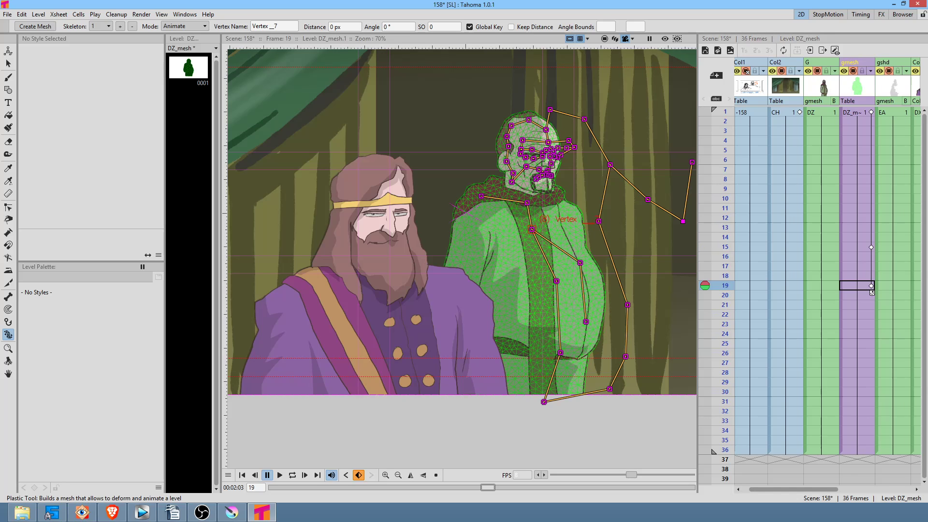
Step: Return to Build Skeleton mode and add a second skeleton to the mesh at frame 19
click(185, 27)
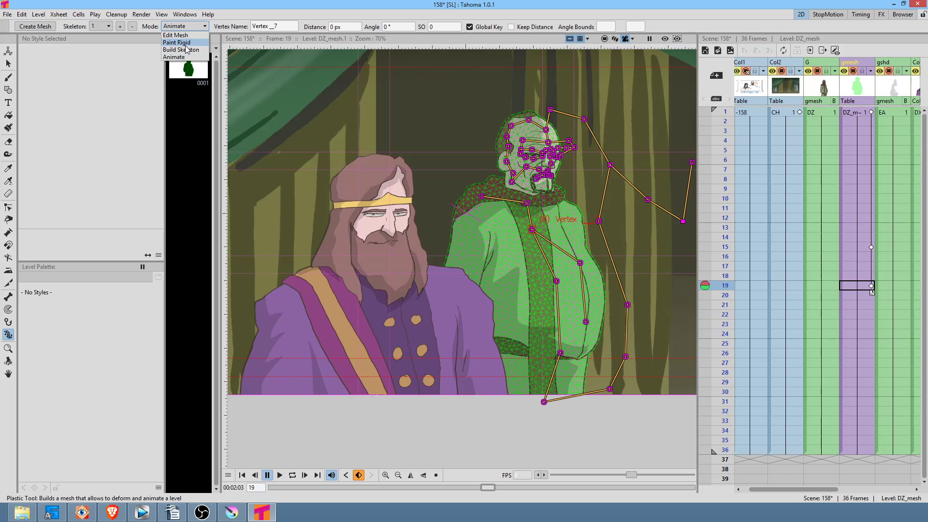
click(187, 49)
scroll(556, 220, up, 3)
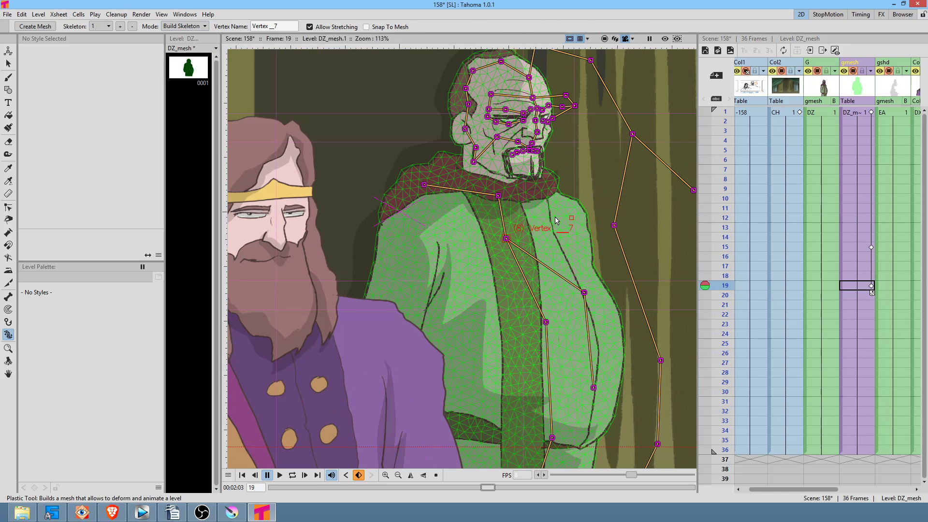
scroll(557, 212, down, 2)
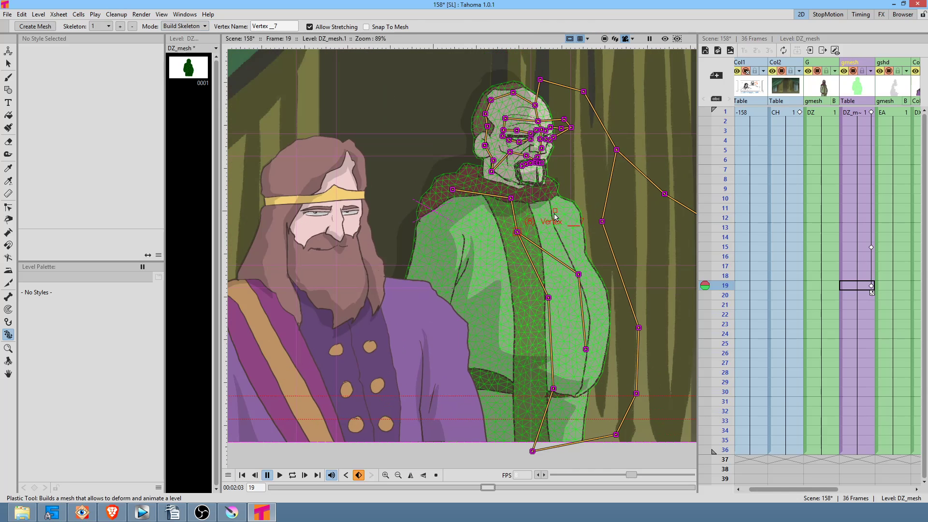
drag(555, 217, 512, 198)
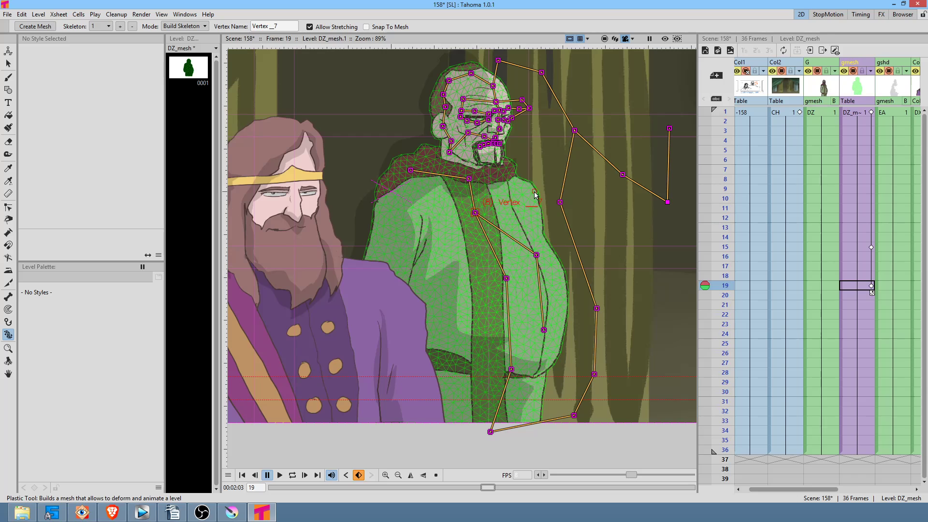
click(121, 26)
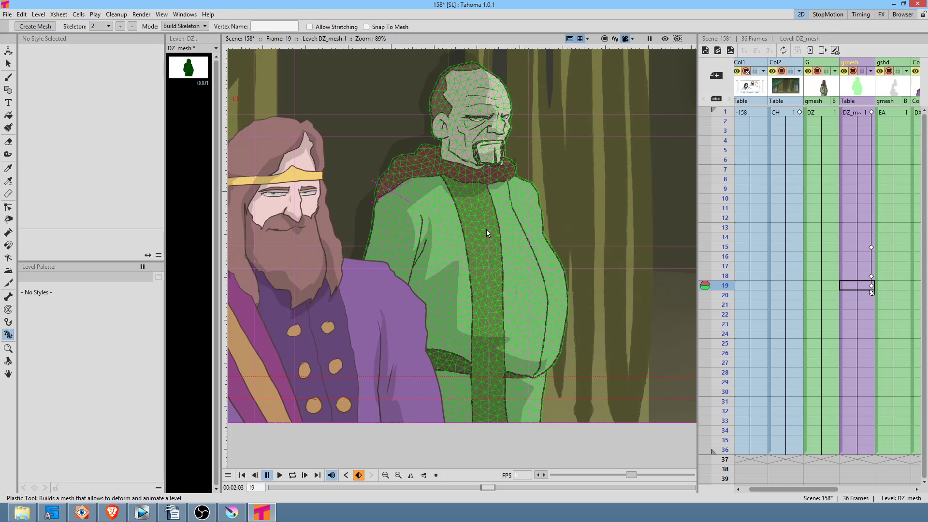
Step: Build skeleton 2 as a five-vertex spine from below the mesh up through the belt, chest and neck to the head
scroll(574, 289, down, 2)
scroll(573, 289, left, 1)
click(525, 400)
click(522, 331)
click(530, 239)
click(497, 137)
click(498, 57)
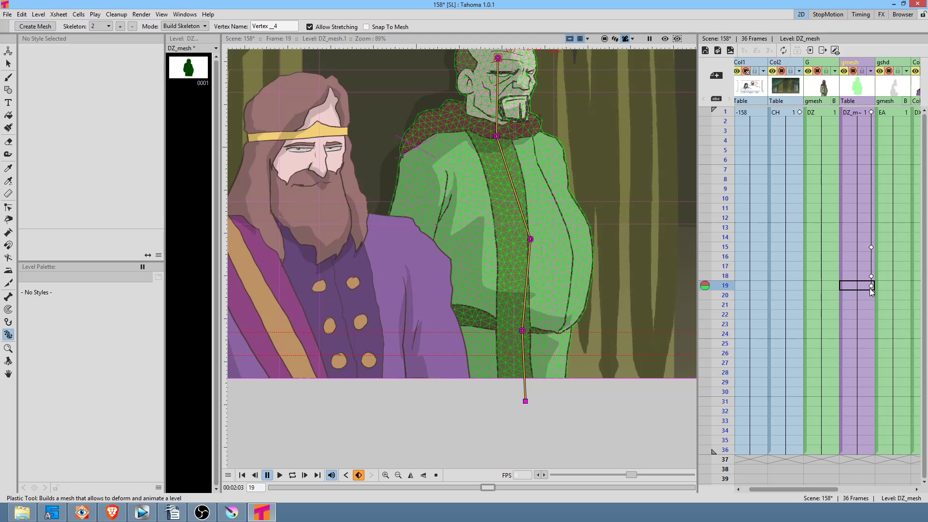
Step: Reposition skeleton 2's neck vertex, and at frame 19 pose it in Animate mode at an angle of about -9.3°
click(727, 277)
click(729, 286)
click(842, 287)
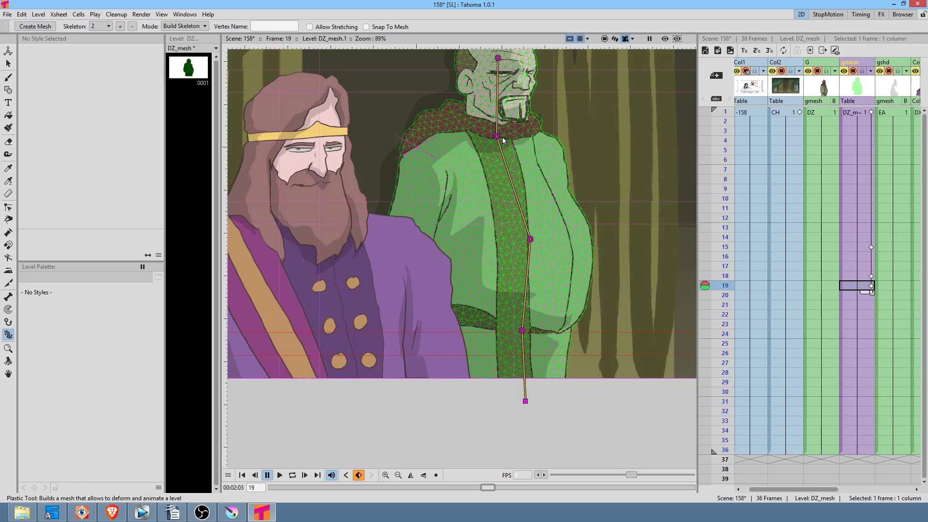
drag(499, 139, 486, 141)
click(182, 26)
click(174, 57)
drag(485, 138, 504, 141)
scroll(564, 173, down, 2)
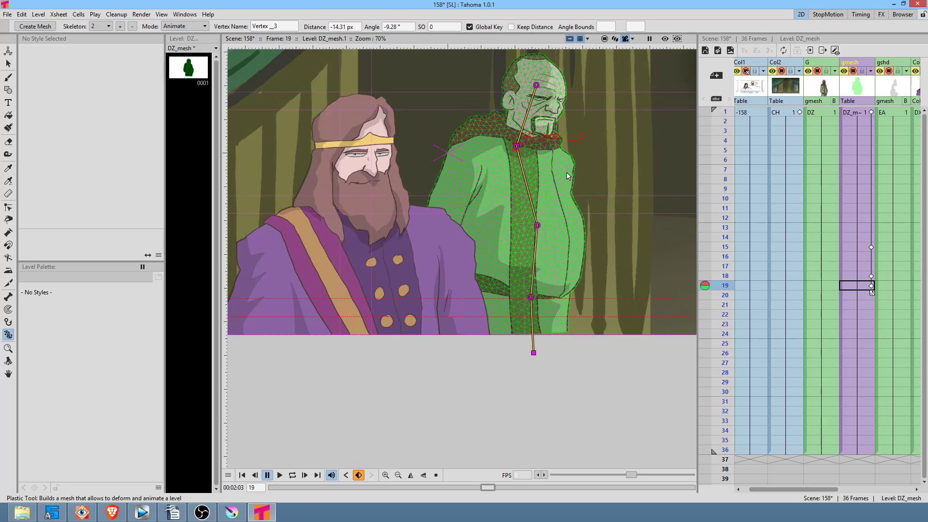
Step: Scrub the frames to check the change between skeletons, and move the gmesh keyframe from frame 19 to frame 22
drag(562, 187, 530, 214)
drag(721, 170, 726, 277)
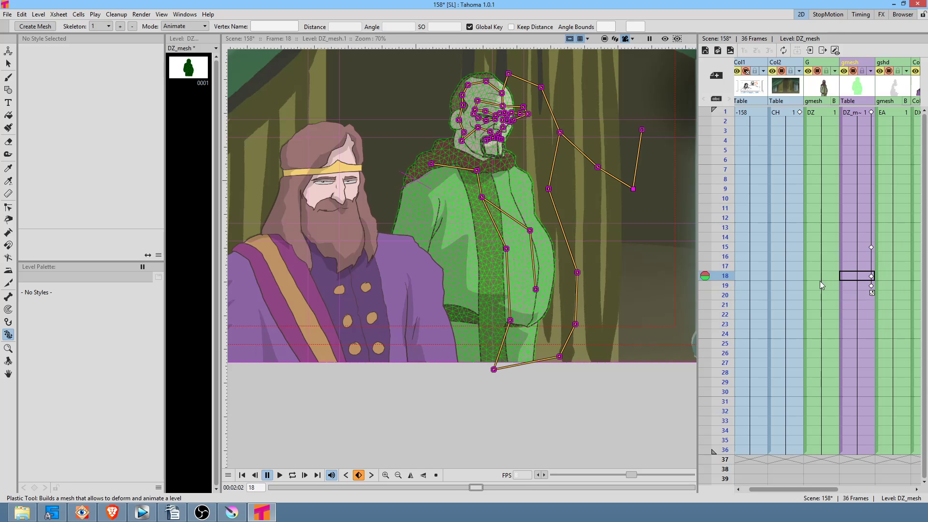
click(871, 286)
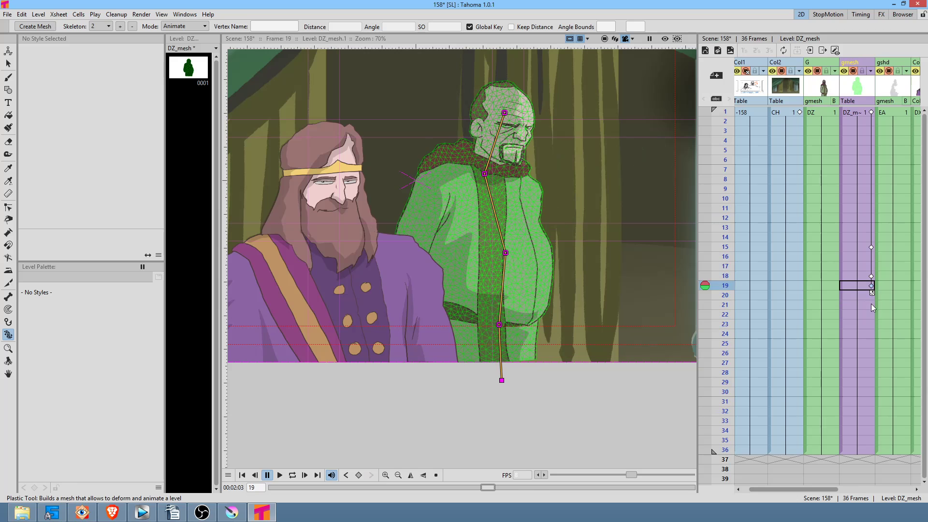
click(871, 286)
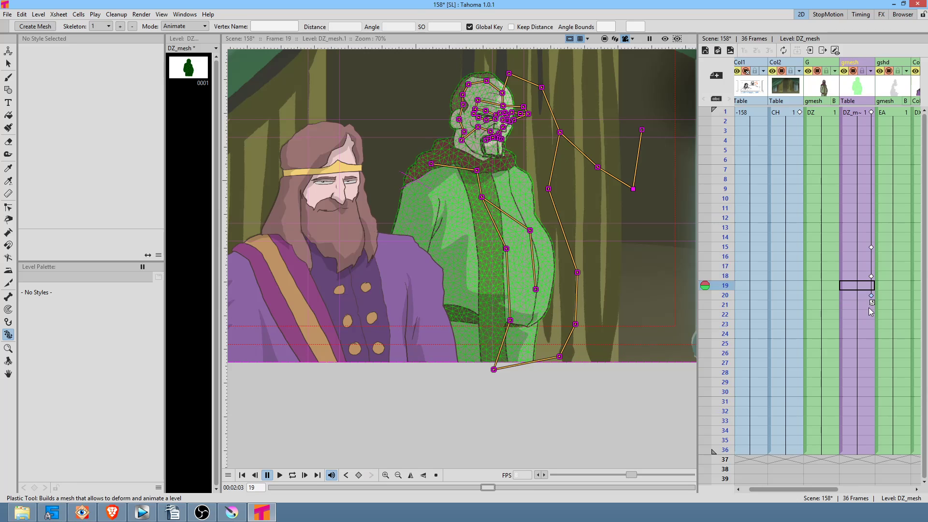
mouse_move(870, 315)
mouse_down()
mouse_move(871, 324)
mouse_move(871, 315)
mouse_up()
click(863, 305)
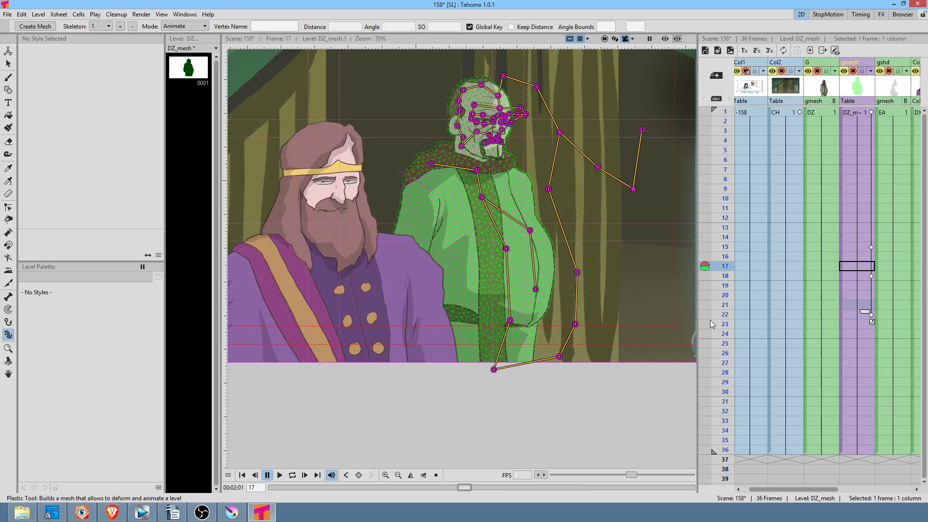
Step: Compare the green character's poses at the keyframes on frames 22, 18 and 15
click(869, 315)
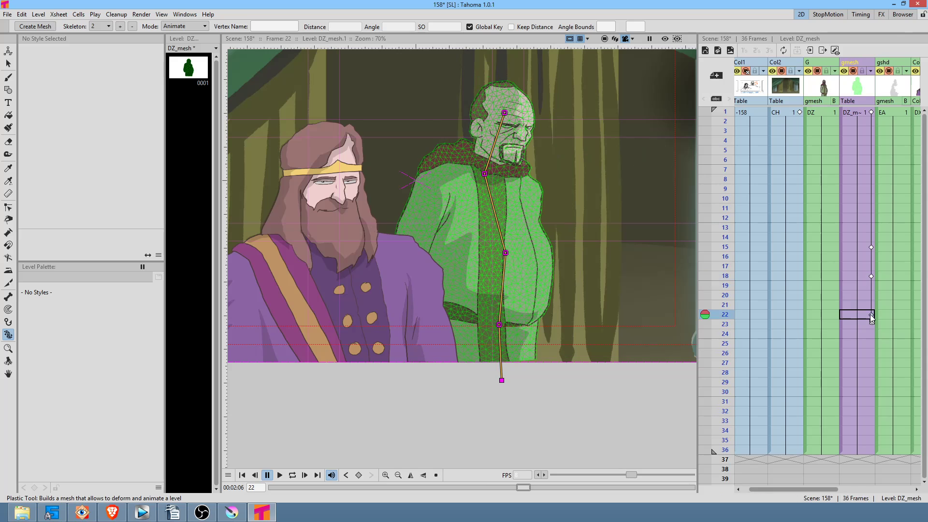
click(870, 276)
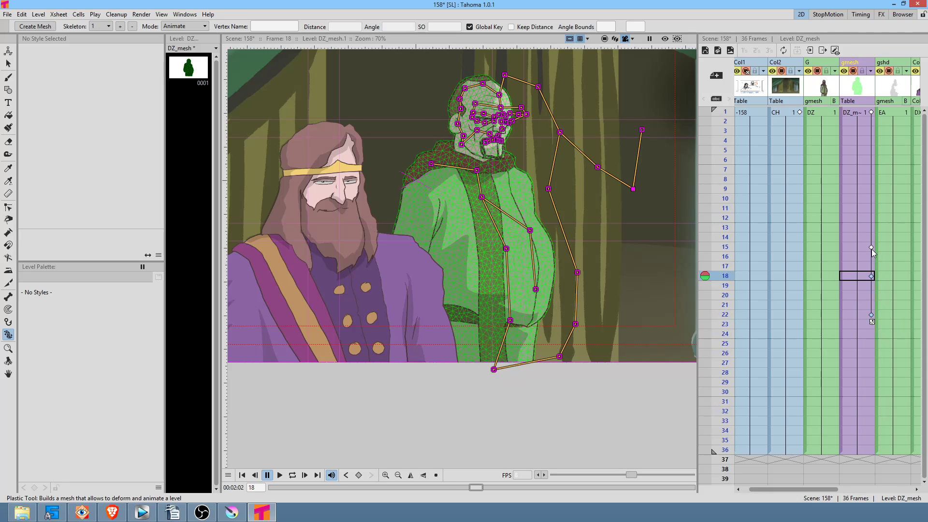
click(871, 248)
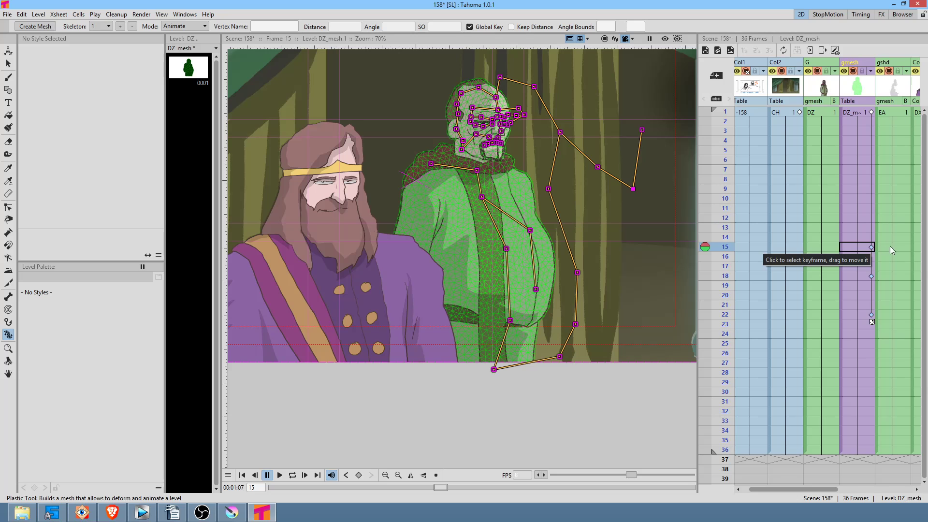
Step: Switch the green character's mesh to skeleton 2 on frame 1
click(871, 109)
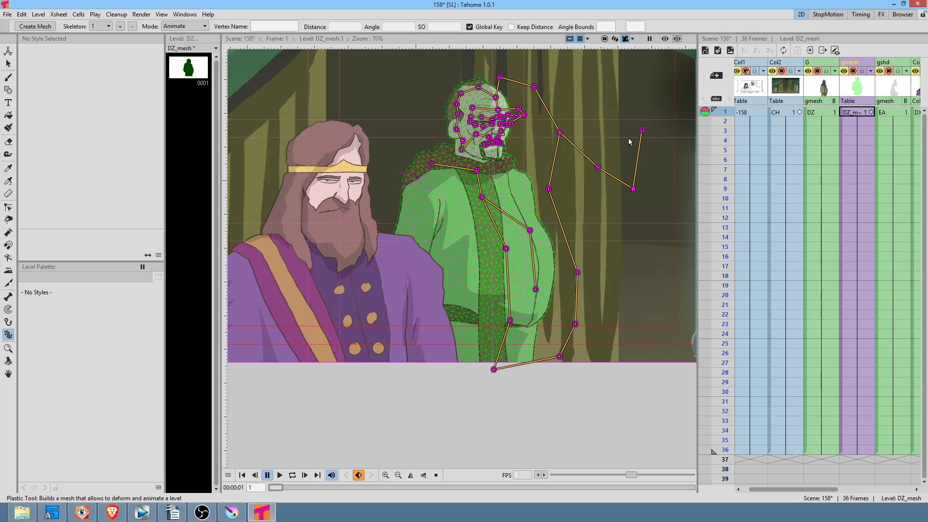
scroll(526, 134, up, 2)
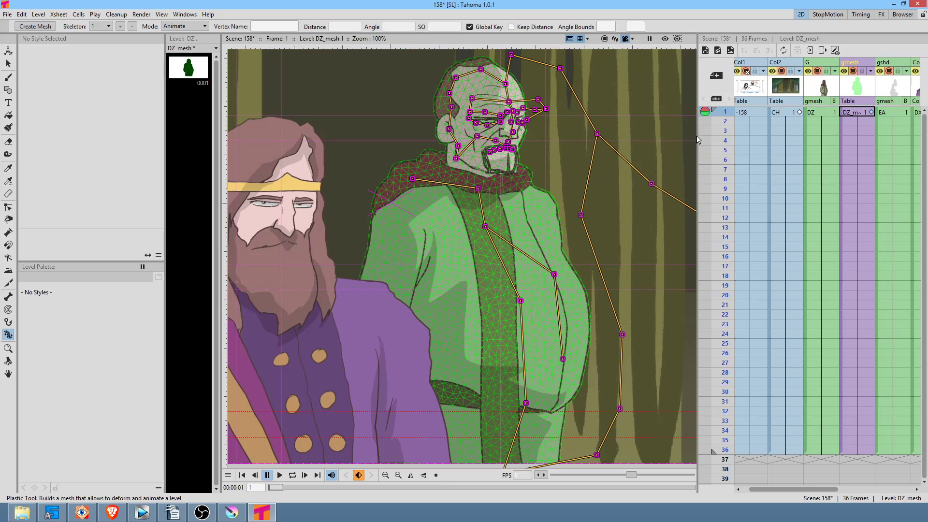
click(860, 109)
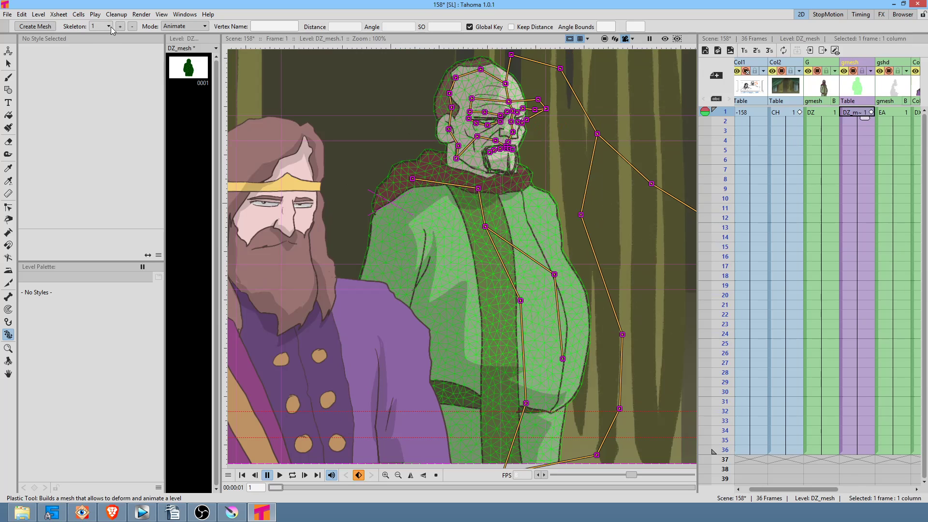
click(104, 43)
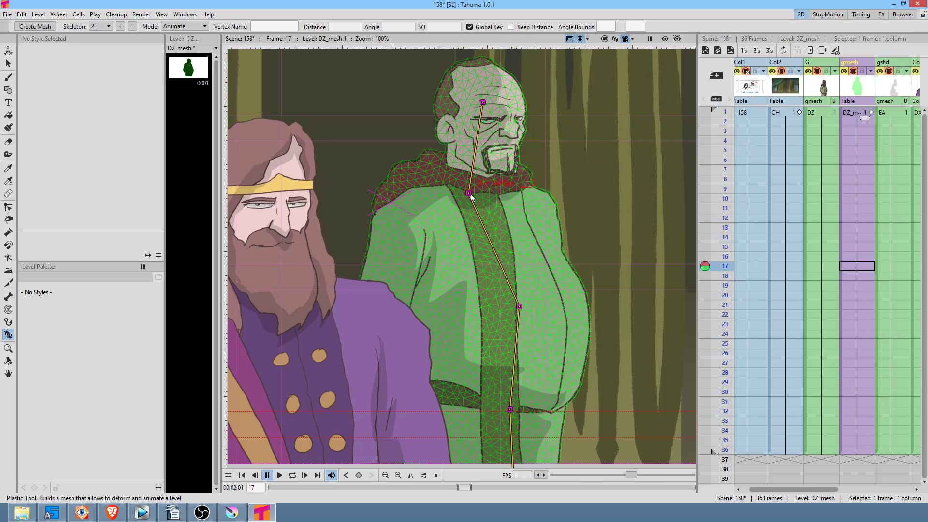
Step: Add a gmesh keyframe at frame 16, then with Keep Distance on rotate skeleton 2's neck vertex at frame 20 to about -6.8°
click(872, 111)
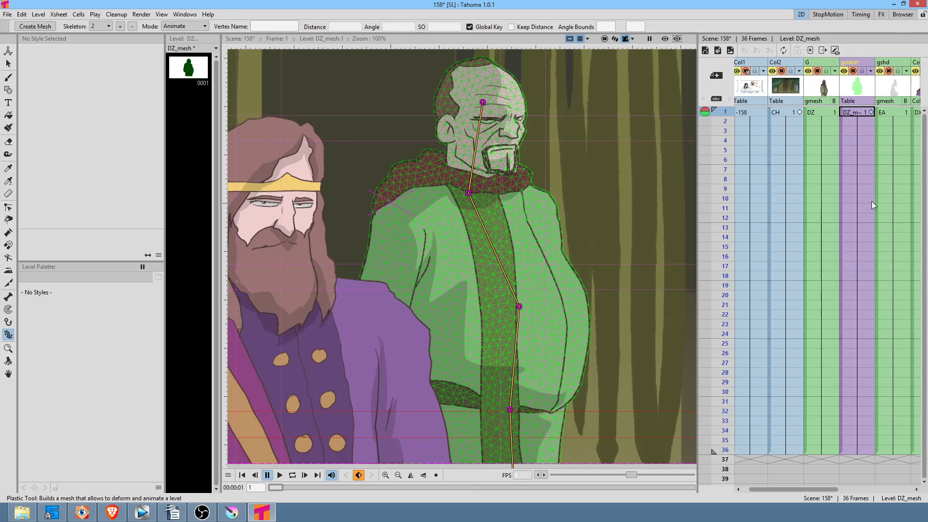
click(872, 255)
click(871, 256)
click(873, 296)
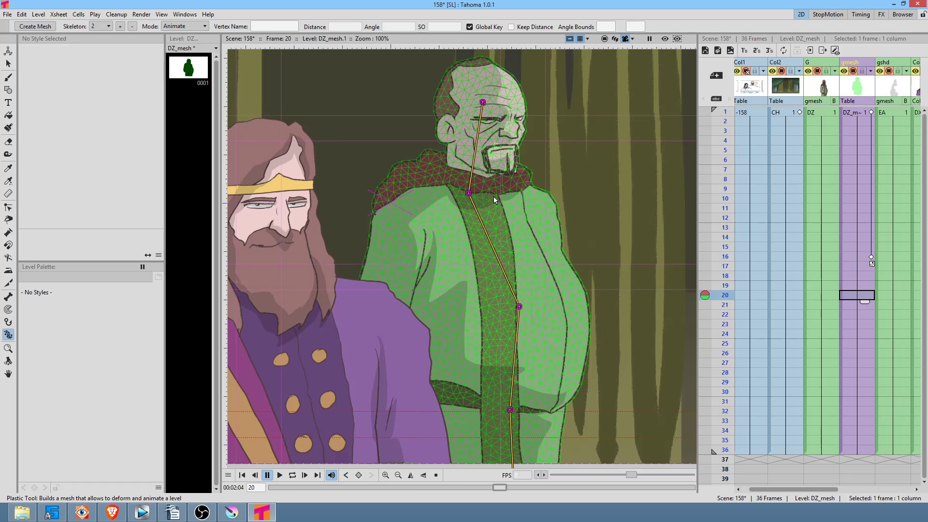
click(515, 27)
click(469, 193)
mouse_move(469, 194)
mouse_down()
mouse_move(480, 190)
mouse_move(483, 198)
mouse_move(472, 189)
mouse_up()
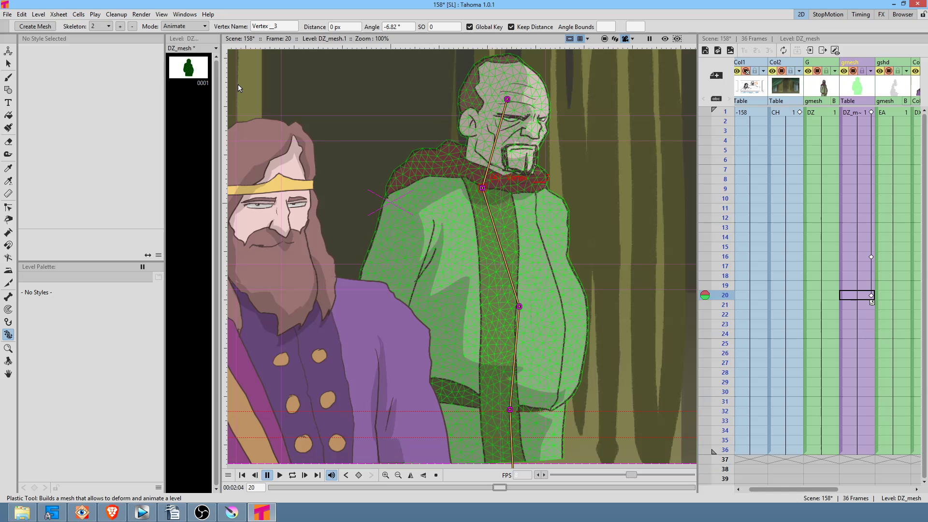
Step: In Build Skeleton mode, raise skeleton 2's head vertex and extend it over the crown and forehead to the bridge of the nose
click(202, 24)
click(191, 50)
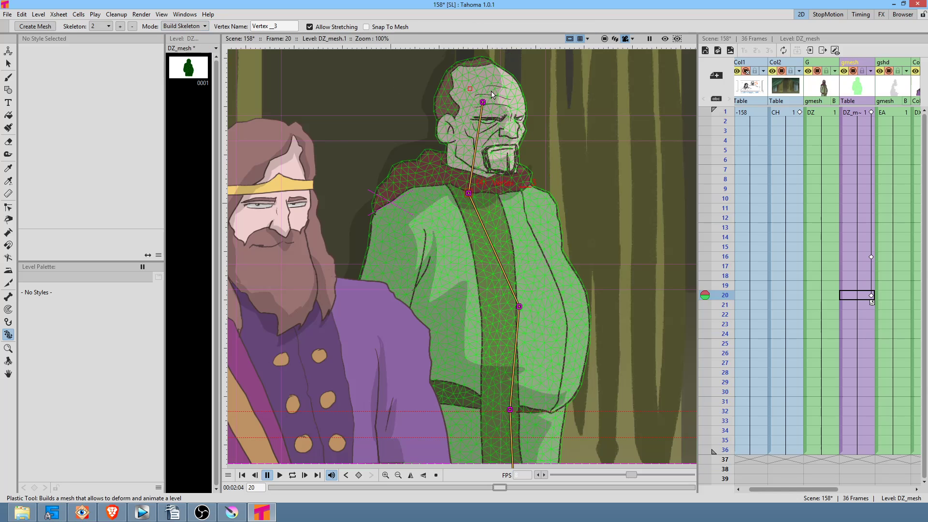
scroll(485, 94, up, 7)
drag(457, 135, 385, 88)
click(430, 80)
click(519, 158)
click(526, 208)
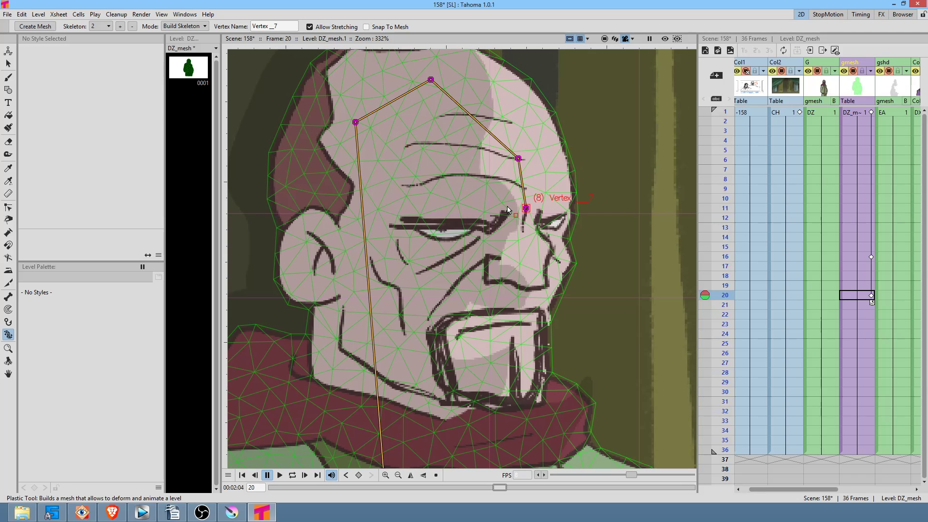
Step: Branch skeleton 2 from the nose bridge over the near eyebrow and around the near eye's upper and lower lids
click(411, 170)
click(395, 218)
click(447, 217)
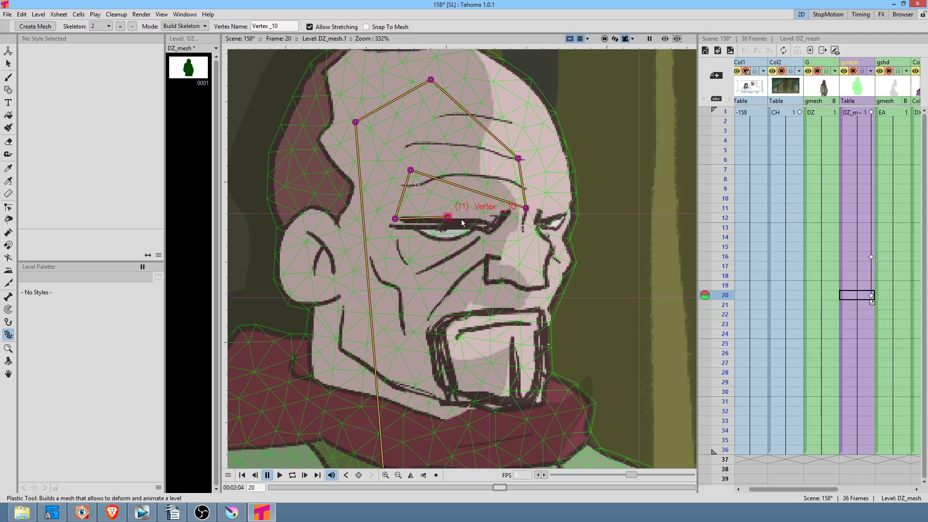
click(490, 225)
click(395, 219)
click(396, 232)
click(421, 254)
click(466, 253)
click(478, 242)
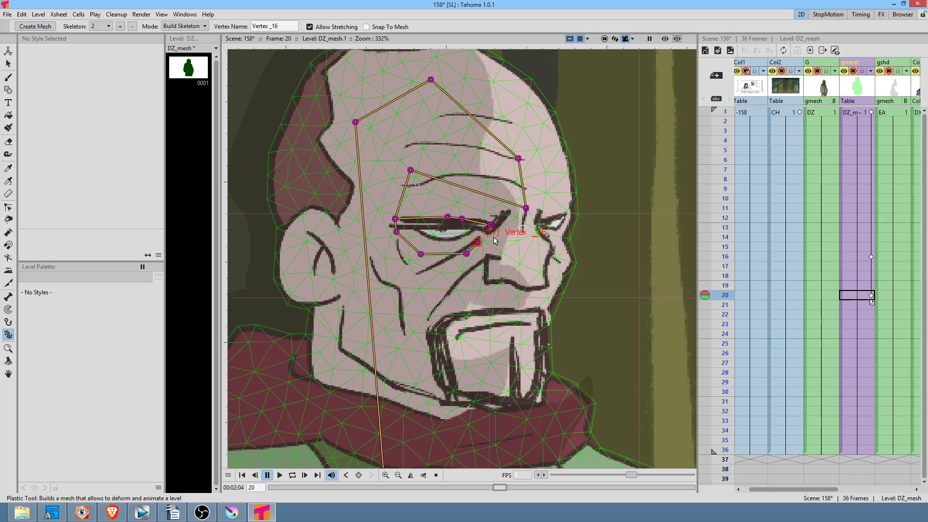
Step: Branch skeleton 2 from the nose bridge over the far eyebrow and around the far eye's upper and lower lids
click(526, 208)
click(565, 181)
click(573, 202)
click(555, 211)
click(537, 217)
click(571, 228)
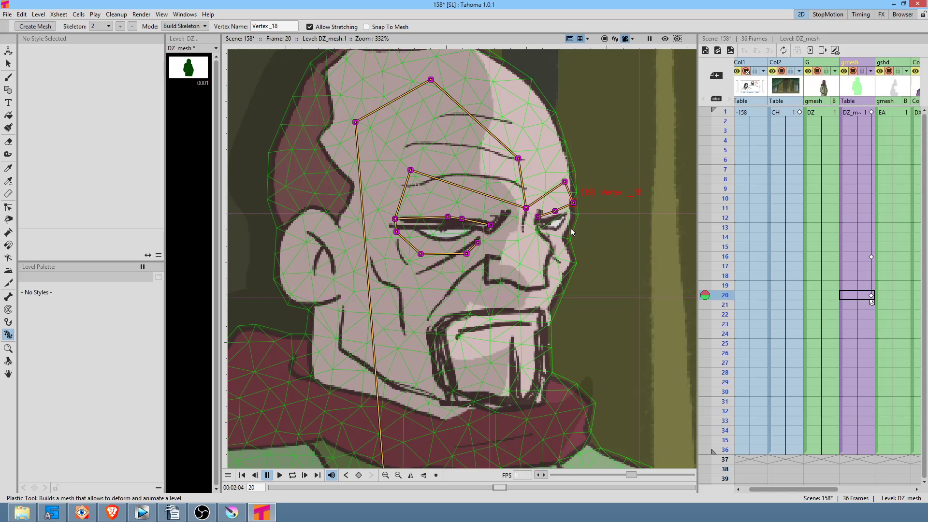
click(557, 234)
click(545, 231)
Step: Add a three-vertex branch to skeleton 2 from the nose bridge down the nose
click(526, 209)
click(530, 236)
click(524, 260)
click(527, 274)
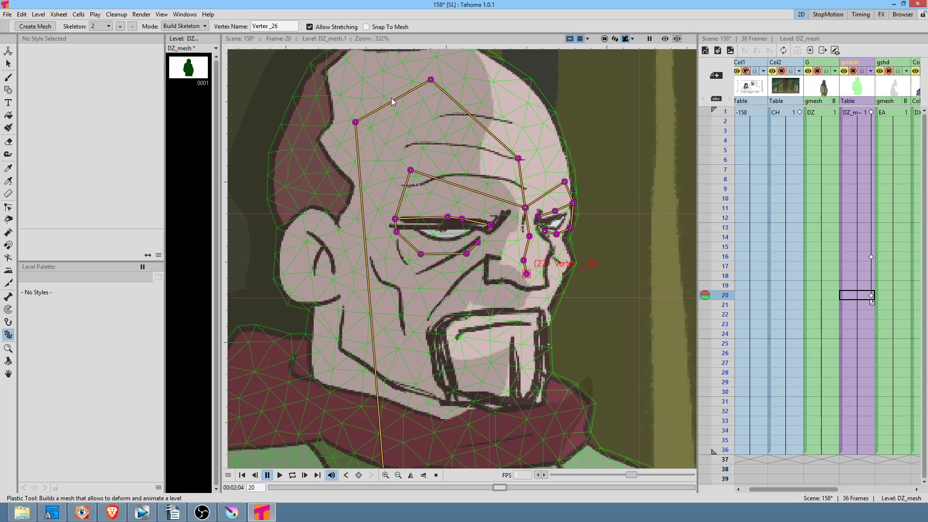
Step: In Animate mode with Keep Distance off, lower the inner upper-lid vertices of both eyes at frame 20
click(185, 27)
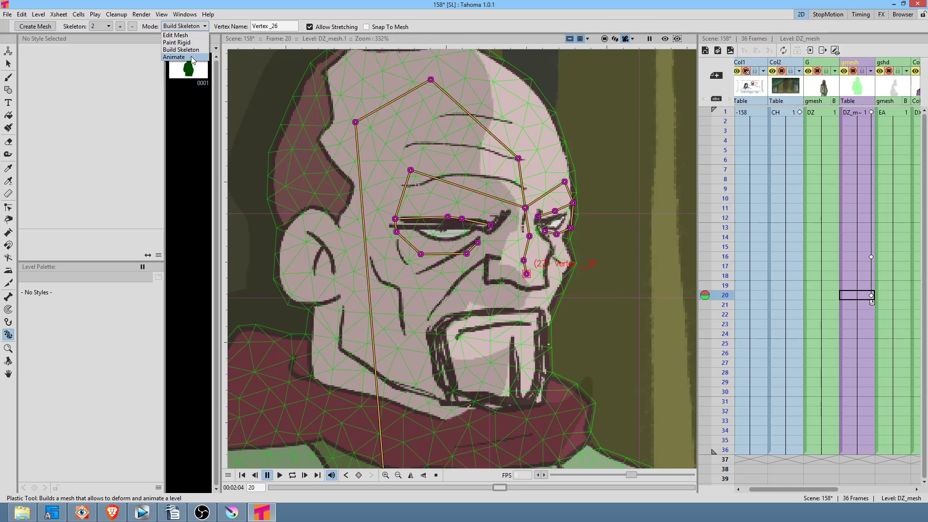
click(180, 57)
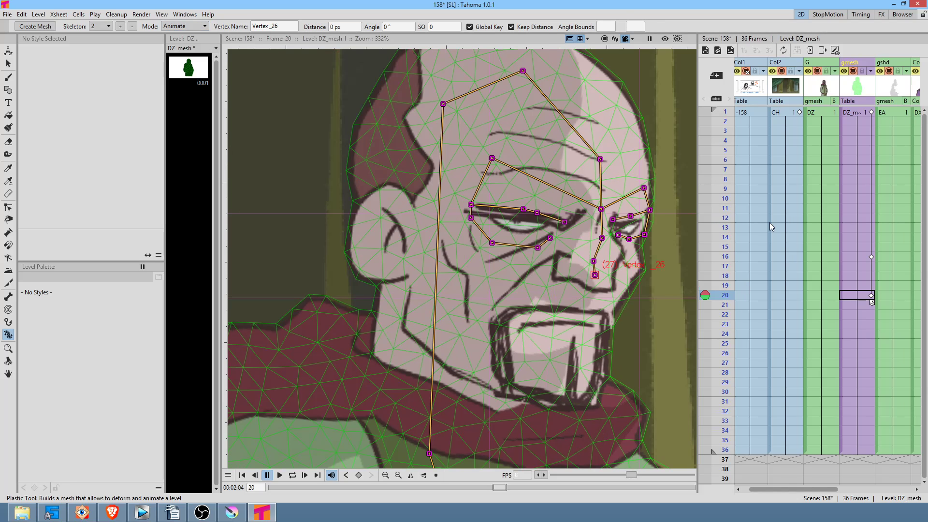
click(526, 28)
drag(537, 213, 538, 217)
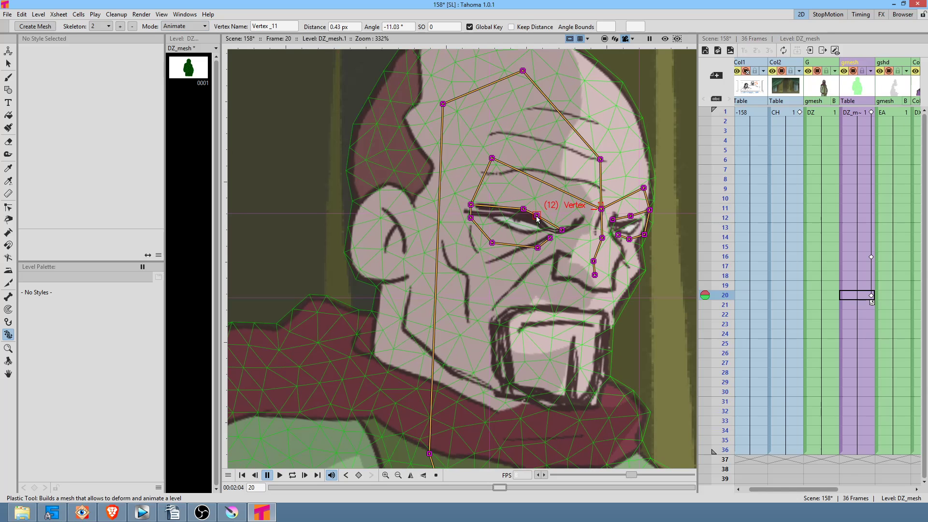
click(563, 227)
drag(564, 231, 563, 232)
drag(631, 218, 630, 221)
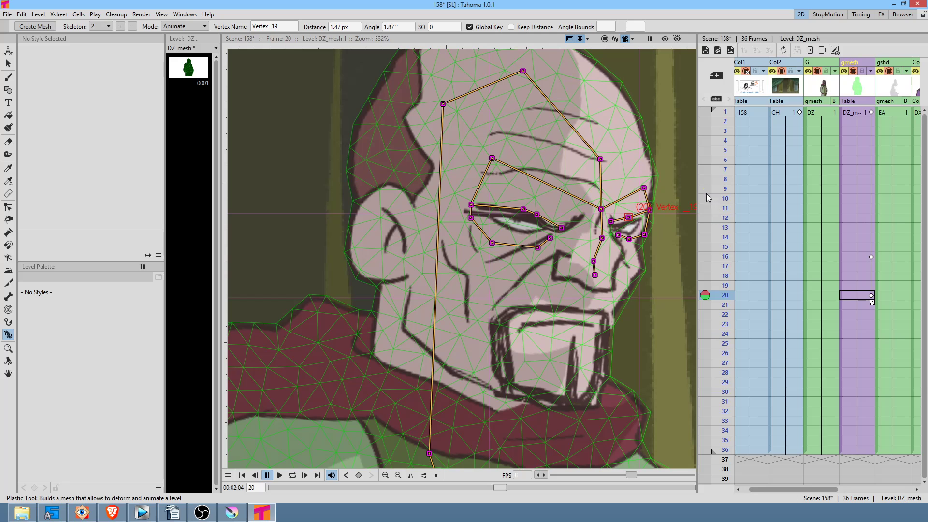
Step: At frame 16, raise the inner upper-lid vertices of both eyes, posing the far eye's at about -0.68 px and -7.13°
drag(724, 170, 741, 140)
drag(755, 86, 761, 243)
click(853, 257)
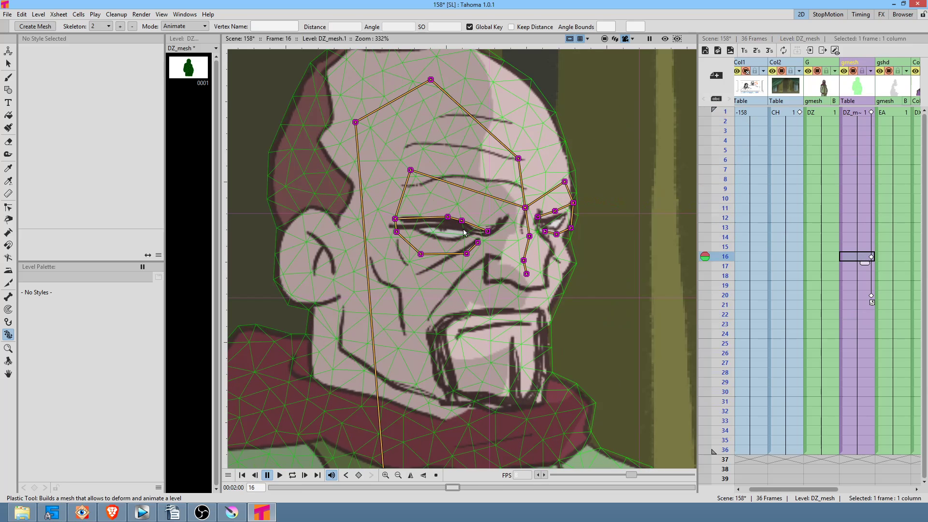
drag(488, 231, 465, 220)
drag(537, 218, 539, 216)
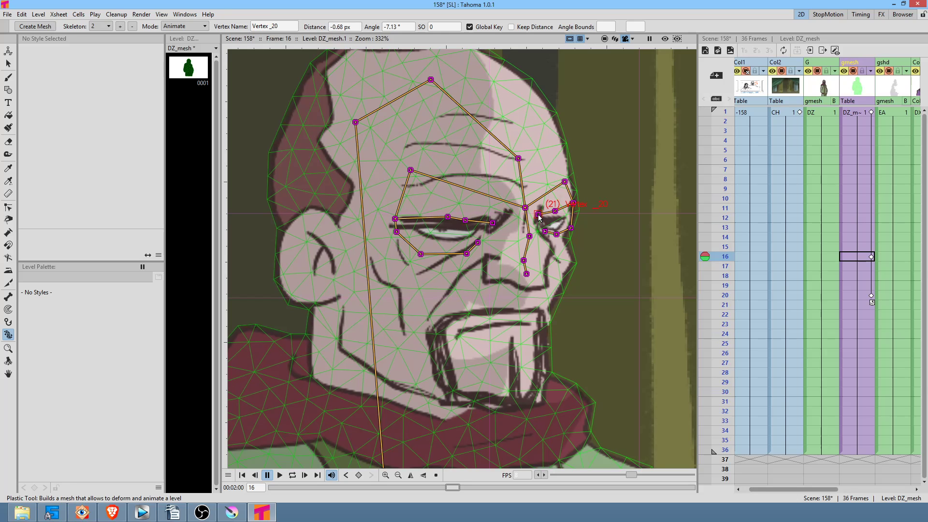
mouse_move(724, 257)
mouse_down()
mouse_move(726, 308)
mouse_move(727, 239)
mouse_move(734, 255)
mouse_up()
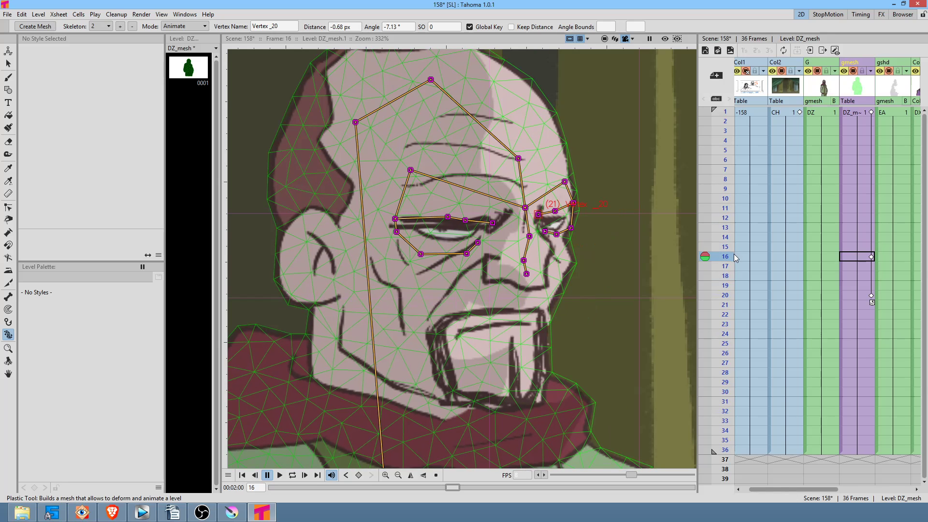
Step: In Build Skeleton mode, branch skeleton 2 from the head vertex through the cheek and below the nose to the middle of the mouth
click(196, 27)
click(183, 50)
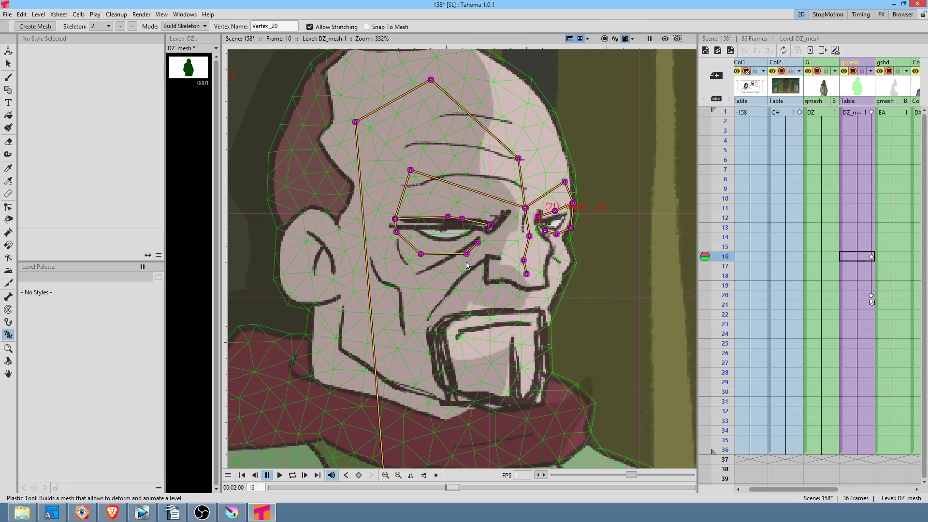
click(356, 122)
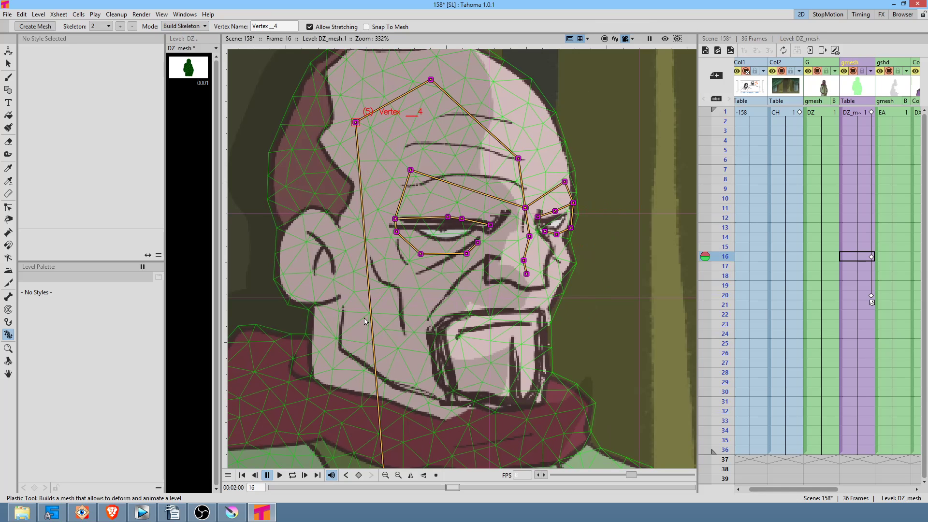
click(394, 308)
click(510, 299)
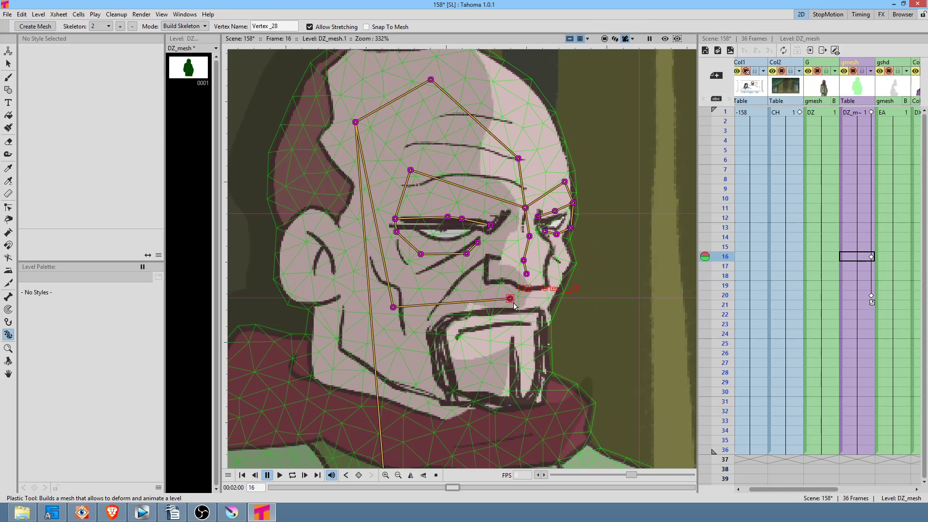
click(511, 311)
click(512, 320)
Step: Add mouth-line vertices from the middle of the mouth, three toward the near corner and two toward the far corner
click(492, 324)
click(479, 325)
click(464, 331)
click(511, 320)
click(521, 322)
click(528, 323)
Step: Try to pose the mouth's near corner vertex in Animate mode at frame 16
click(175, 26)
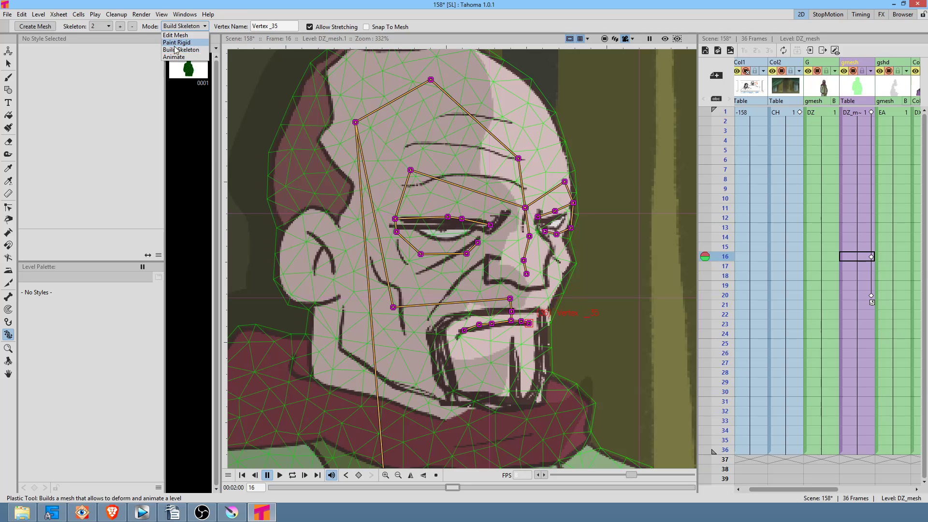
click(177, 56)
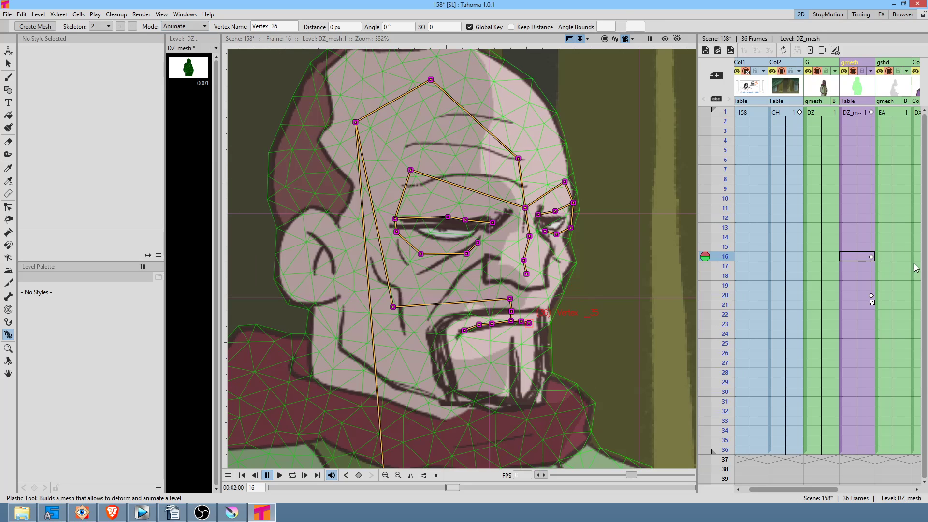
click(464, 331)
drag(462, 330, 464, 331)
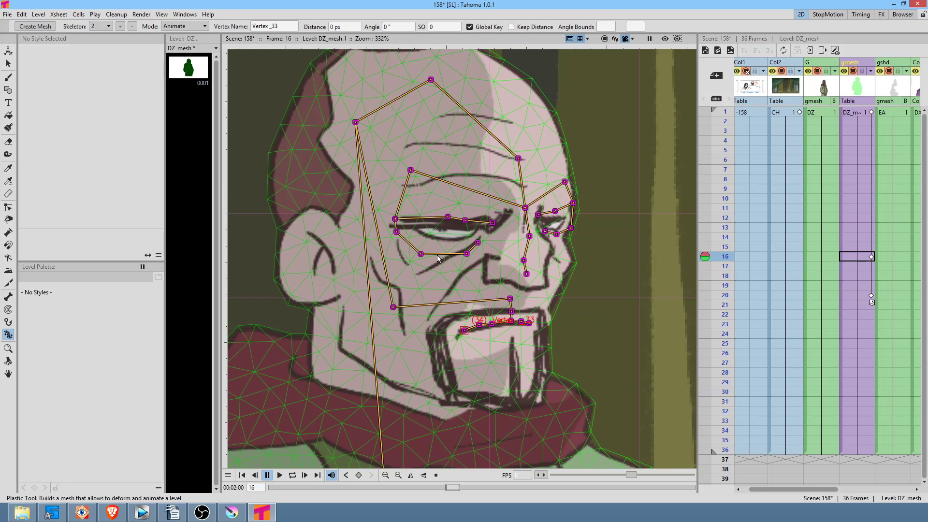
Step: Add moustache vertices to skeleton 2 from the center above the mouth, four toward the near side and three toward the far side
click(194, 27)
click(193, 50)
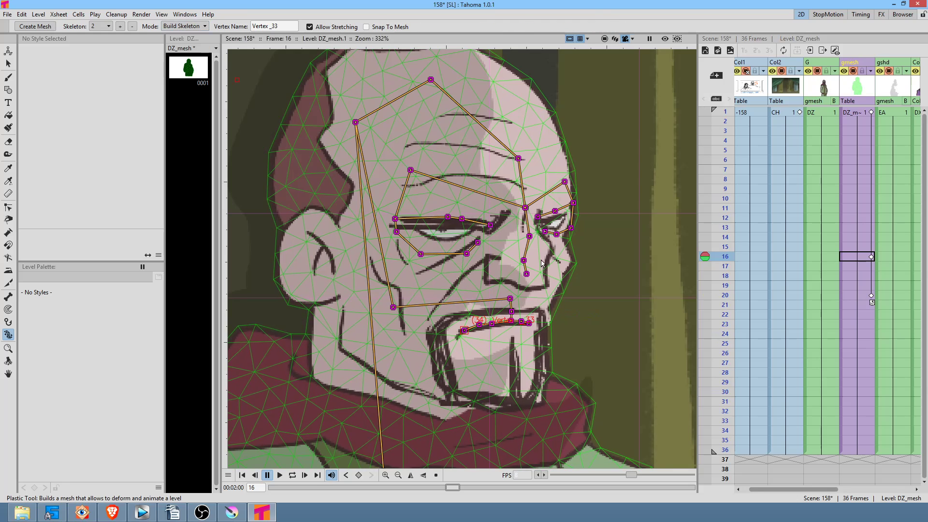
click(511, 311)
click(490, 311)
click(468, 311)
click(456, 313)
click(438, 325)
click(511, 311)
click(527, 308)
click(539, 307)
click(542, 312)
Step: Try to reshape the mouth line by moving a near-side vertex in Animate mode at frame 16, and undo it
click(186, 26)
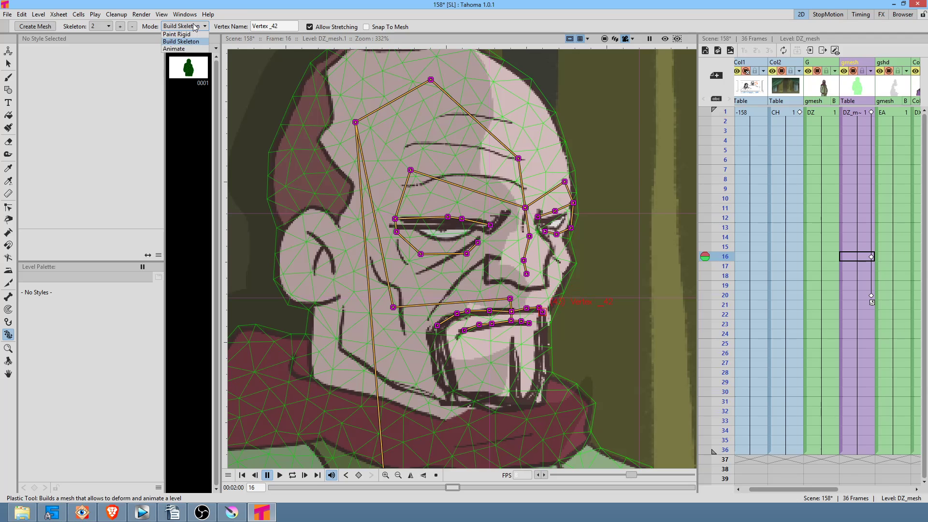
click(184, 61)
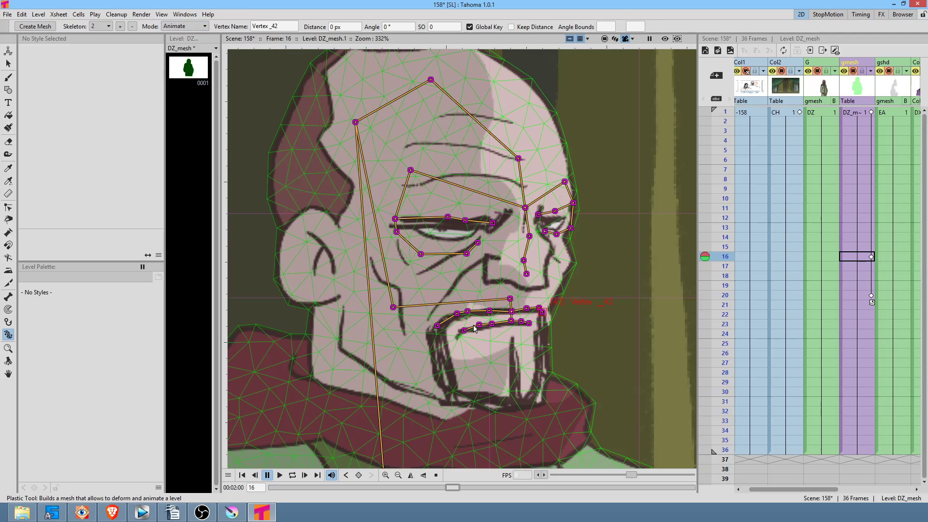
drag(479, 329, 457, 329)
key(ctrl+z)
Step: Recreate the green character's mesh from frame 1 with a shorter mesh edge length
click(860, 113)
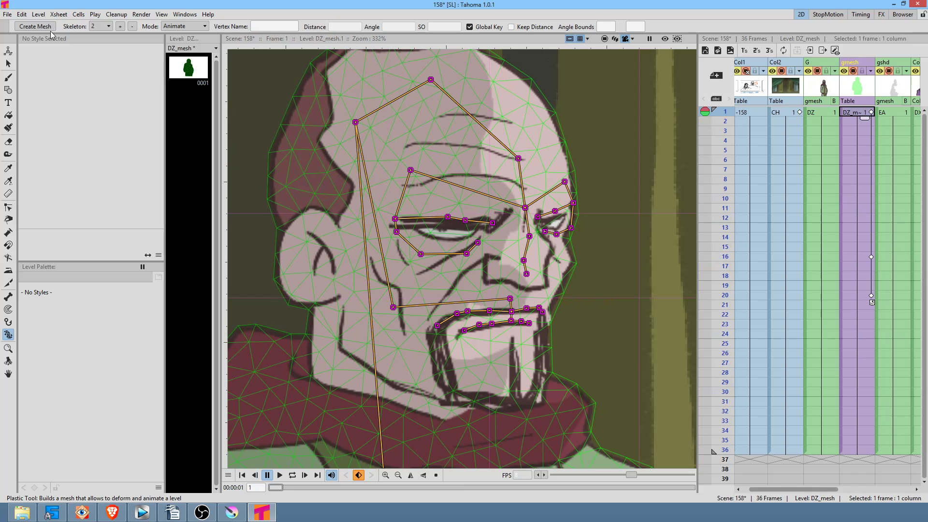
click(35, 26)
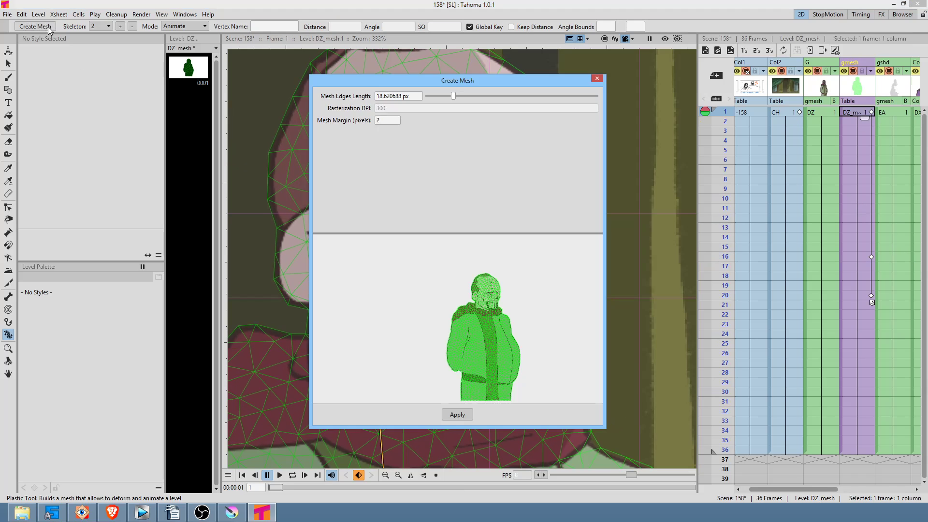
drag(453, 94, 447, 95)
click(457, 415)
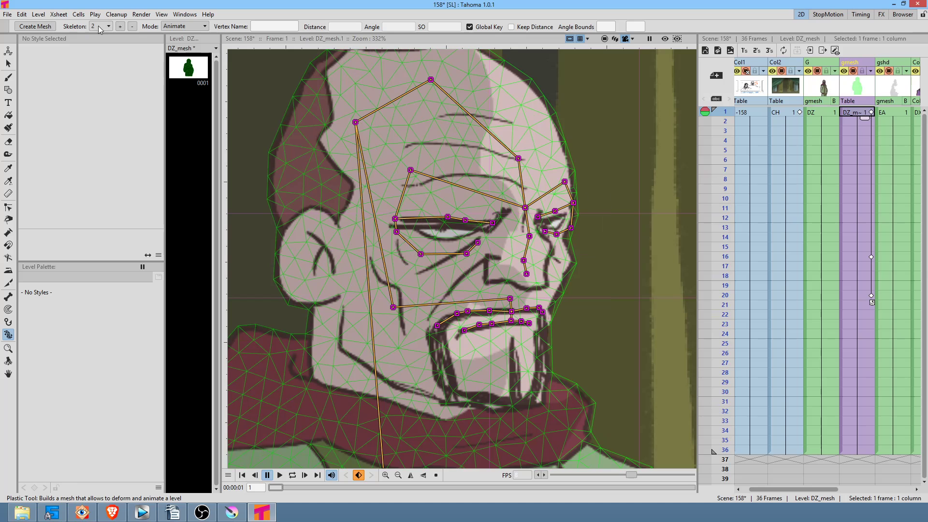
Step: Try to lower the mouth's near corner vertex at frame 20 to about -0.51 px and 27.8°, and undo the move
click(853, 295)
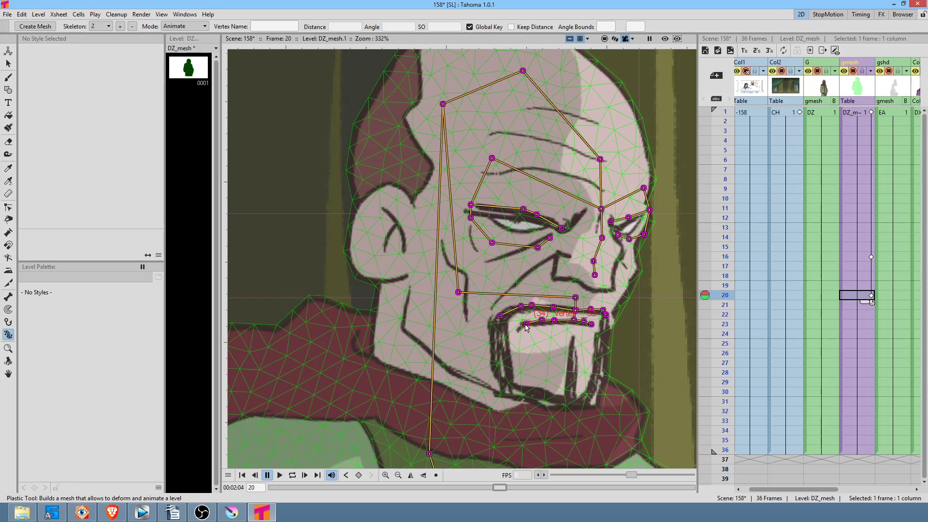
mouse_move(527, 327)
mouse_down()
mouse_move(532, 345)
mouse_move(532, 333)
mouse_up()
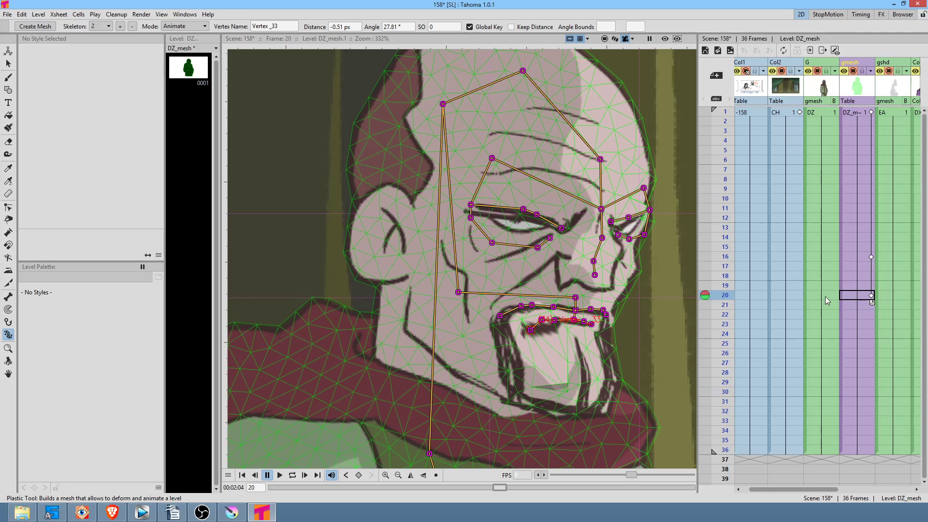
key(ctrl+z)
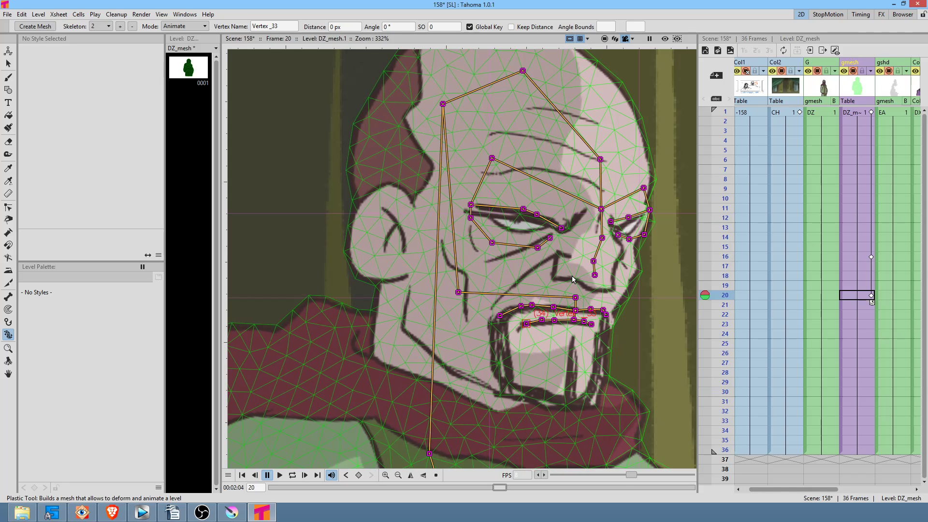
Step: Extend skeleton 2 in Build Skeleton mode from the cheek vertex with four vertices along the jaw and the beard's lower edge
click(186, 26)
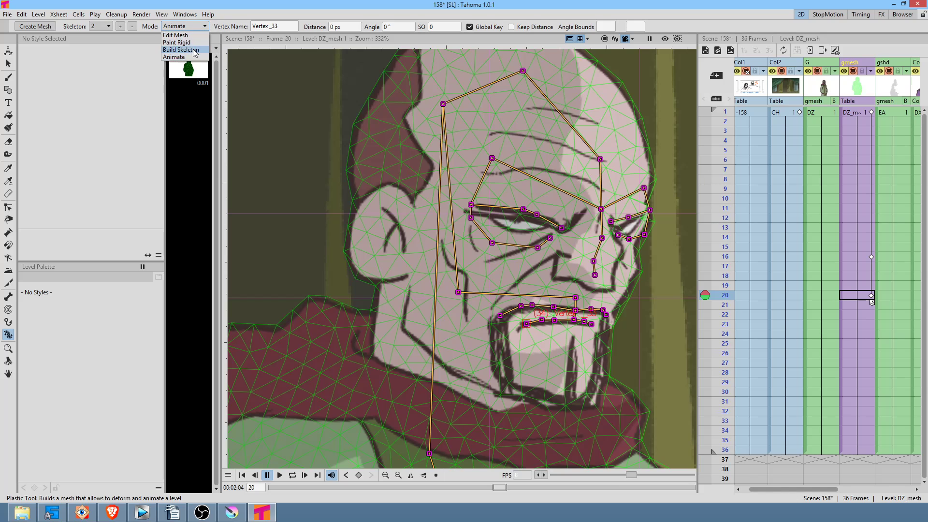
click(183, 52)
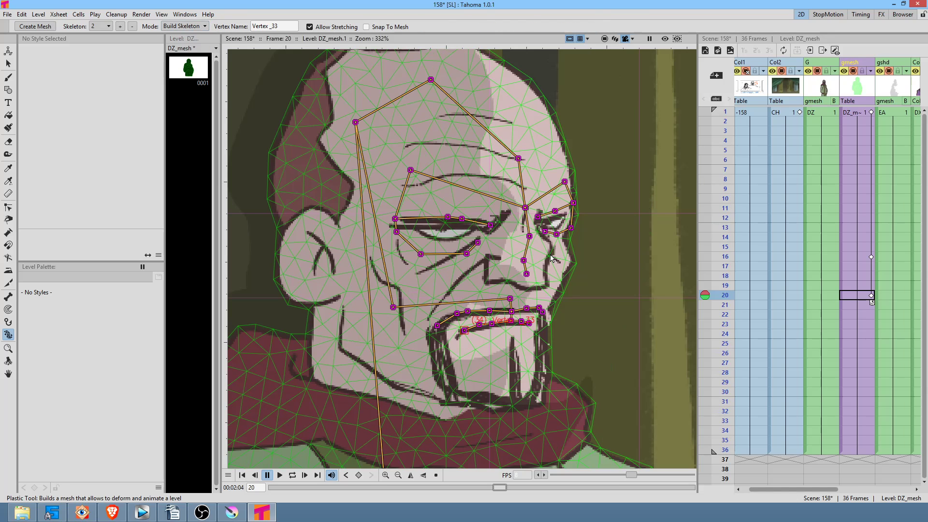
click(394, 307)
click(397, 368)
click(437, 382)
click(475, 386)
click(518, 387)
Step: Continue the vertex chain up the beard's far edge and back across the chin below the mouth with five vertices
click(537, 371)
click(536, 341)
click(502, 354)
click(471, 354)
click(434, 353)
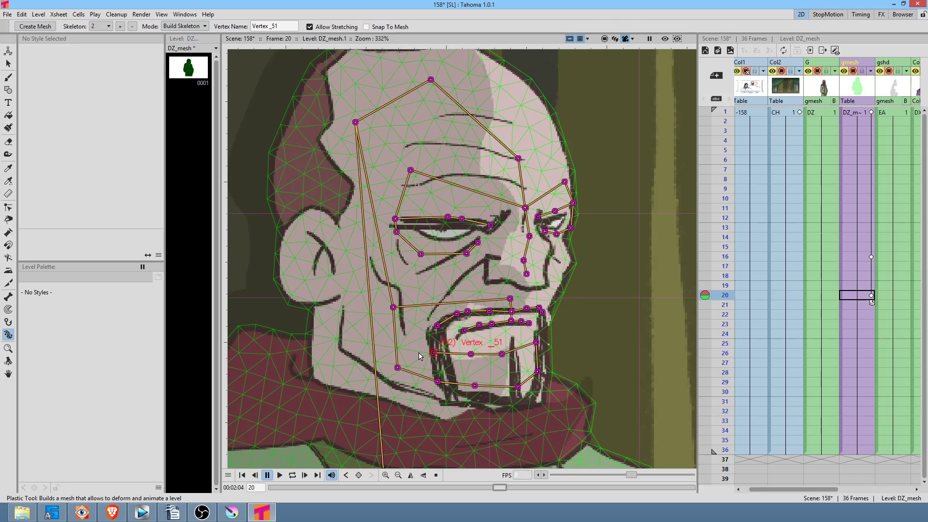
Step: Try to adjust the mouth line's near corner vertex in Animate mode at frame 20
click(184, 26)
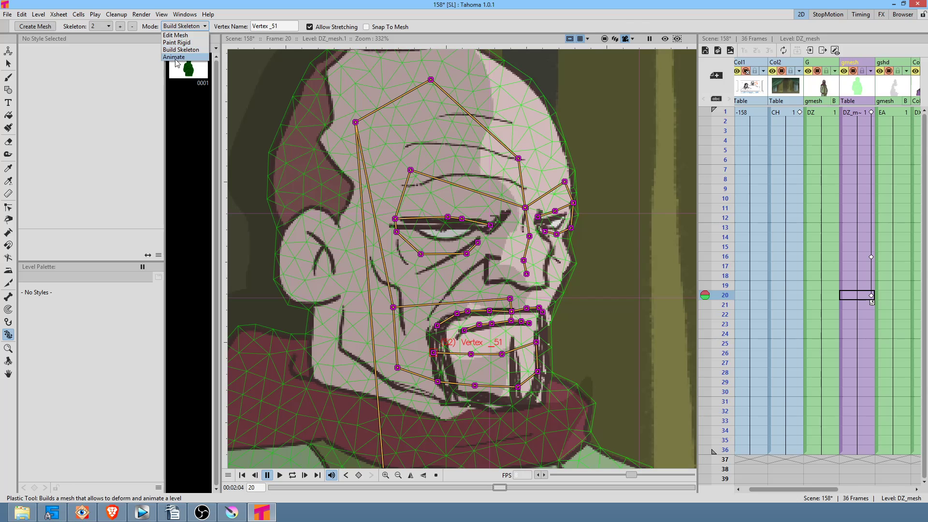
click(181, 67)
scroll(538, 324, up, 2)
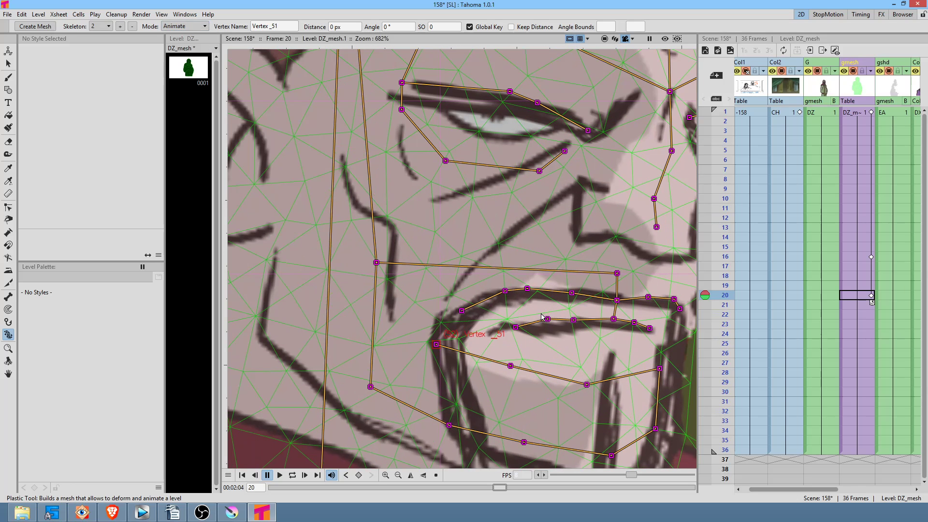
click(525, 324)
mouse_move(514, 332)
mouse_down()
mouse_move(518, 349)
mouse_move(536, 316)
mouse_move(535, 342)
mouse_move(520, 328)
mouse_up()
scroll(546, 298, down, 4)
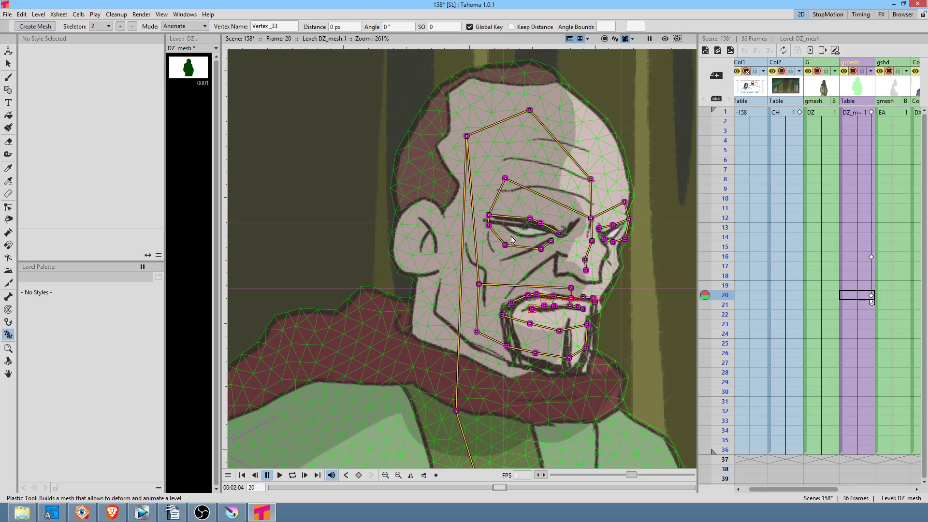
Step: Hide the mesh overlay and compare the green character's face and pose at frames 1, 16 and 20
click(854, 72)
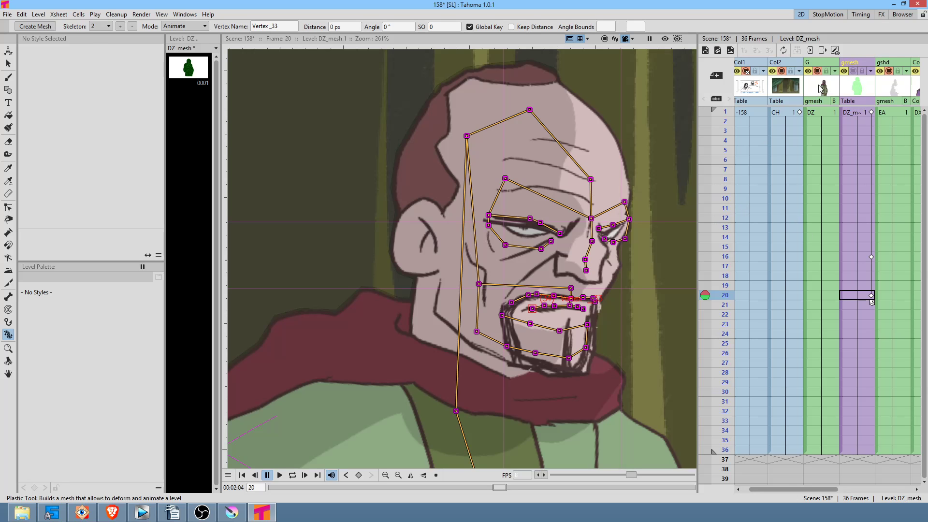
click(817, 295)
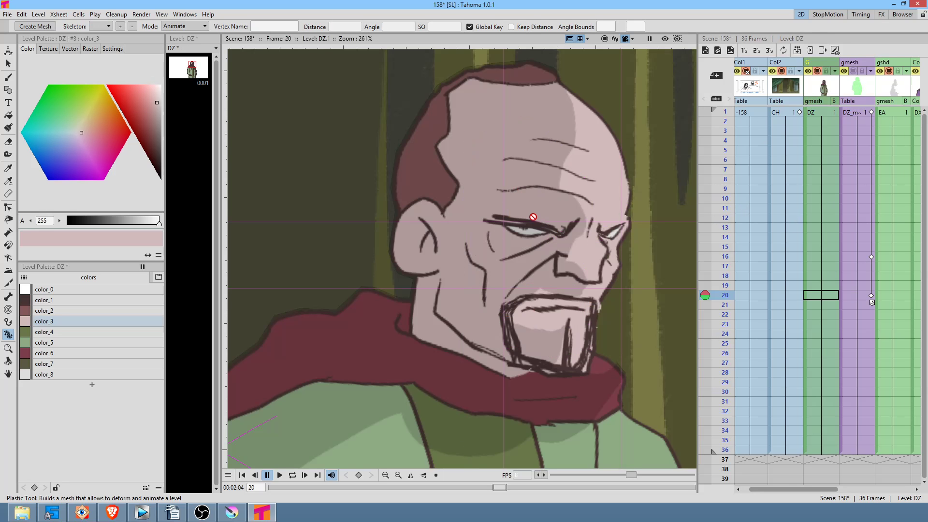
scroll(534, 215, down, 1)
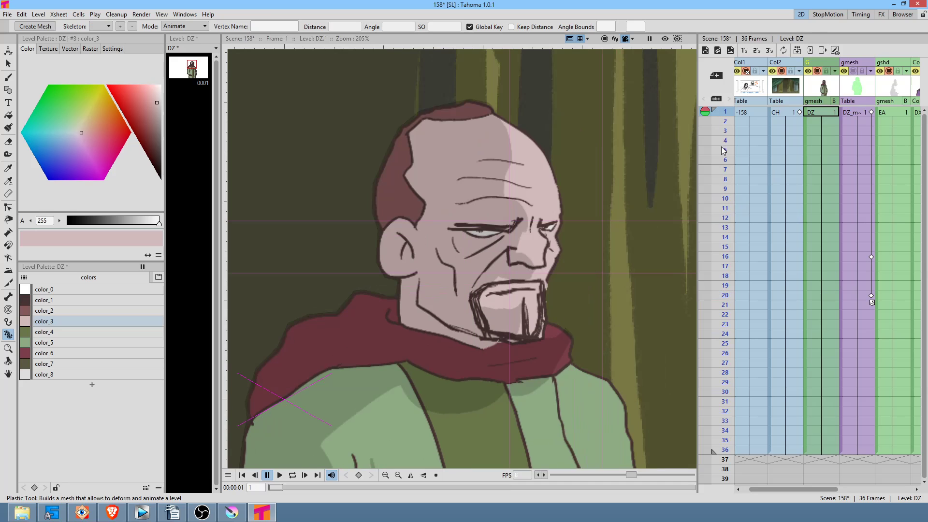
key(Up)
mouse_move(721, 315)
mouse_down()
mouse_move(722, 354)
mouse_move(723, 323)
mouse_up()
click(872, 256)
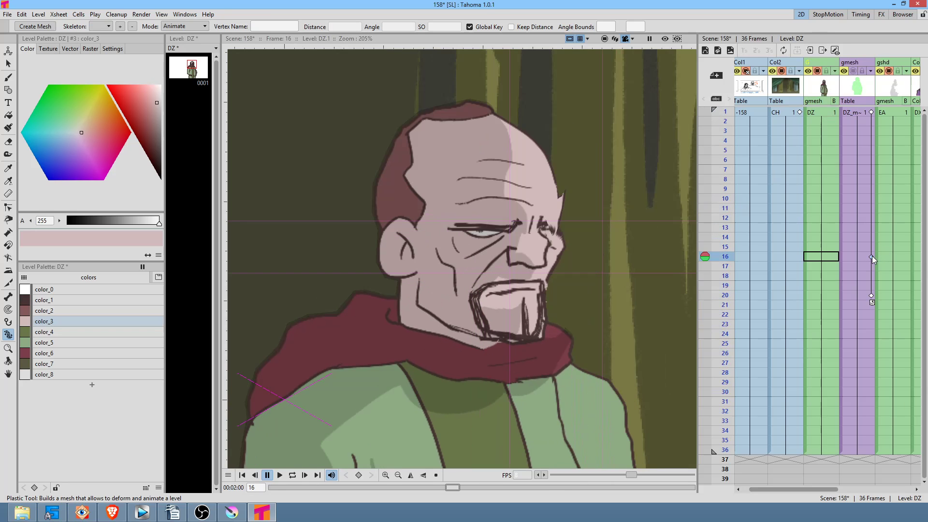
click(872, 112)
key(ctrl+v)
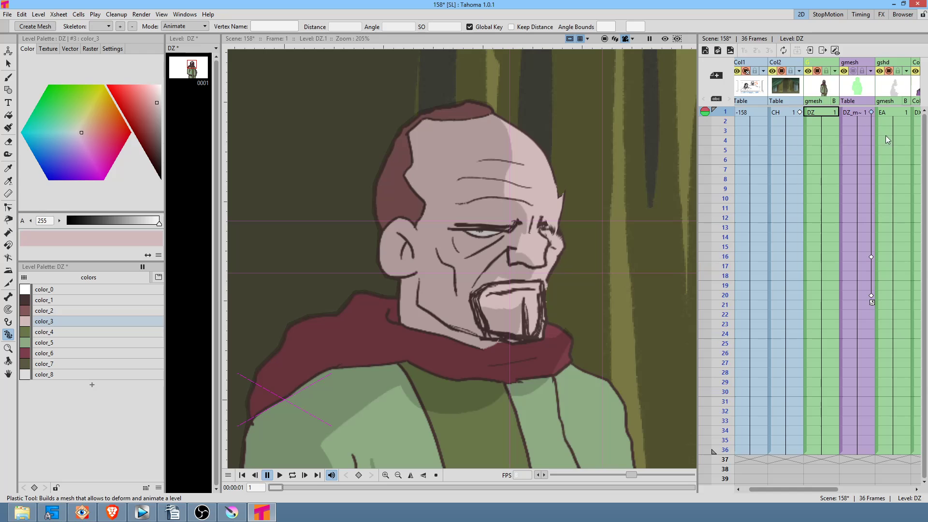
click(861, 257)
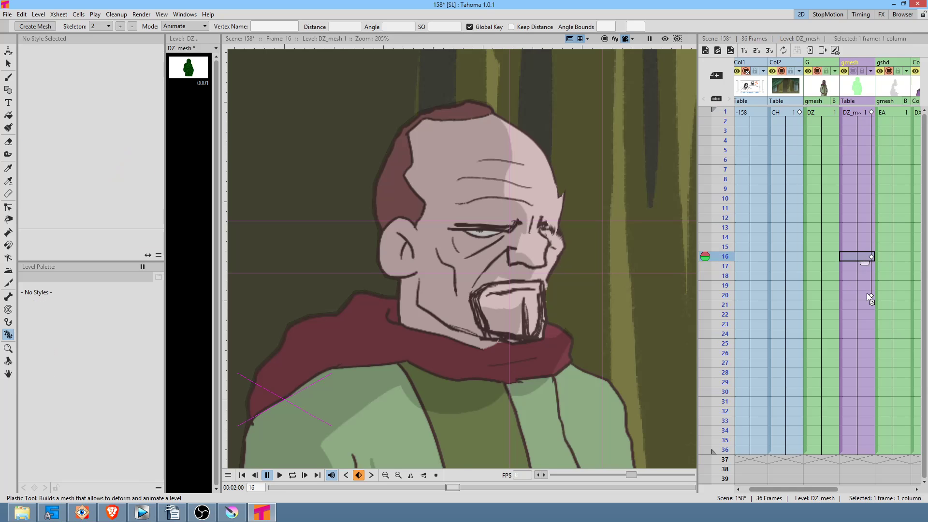
click(867, 295)
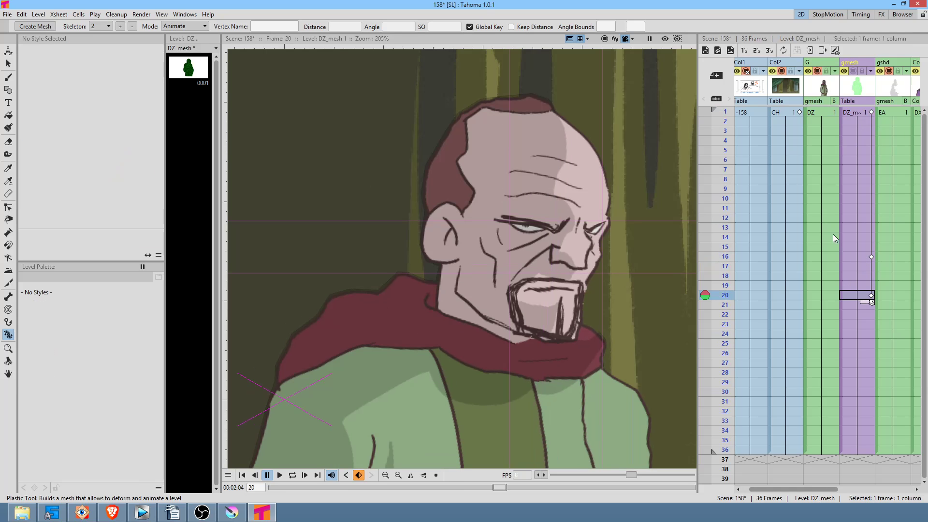
click(857, 256)
scroll(585, 216, down, 1)
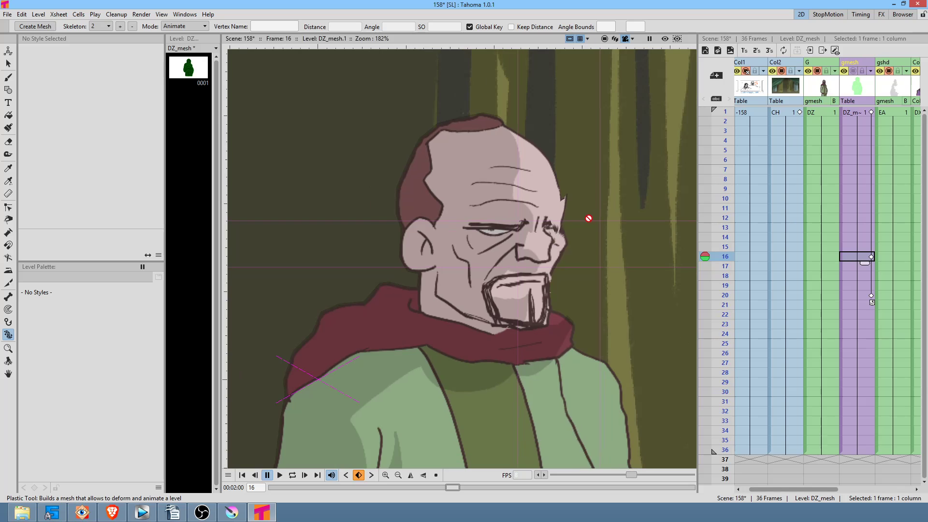
Step: Show the mesh overlay again and undo the vertices added along the beard's far edge and below the mouth
click(854, 71)
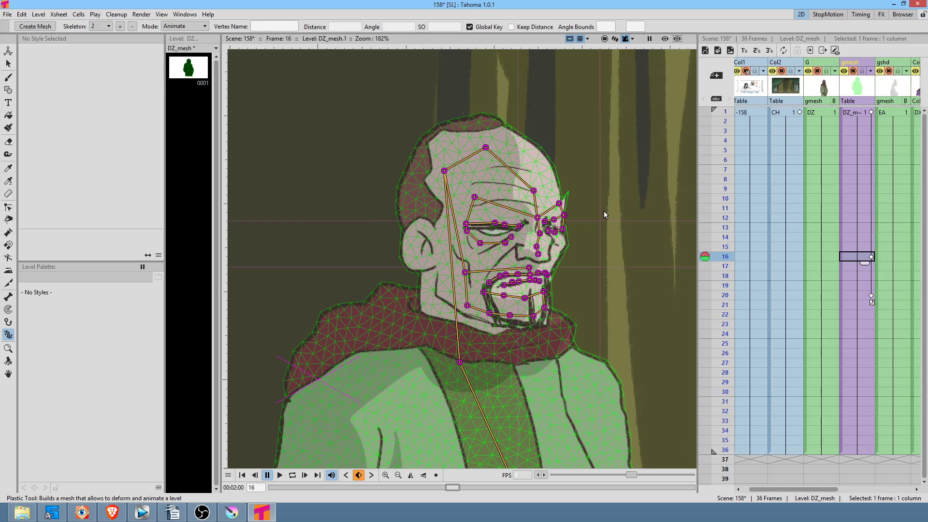
key(ctrl+period)
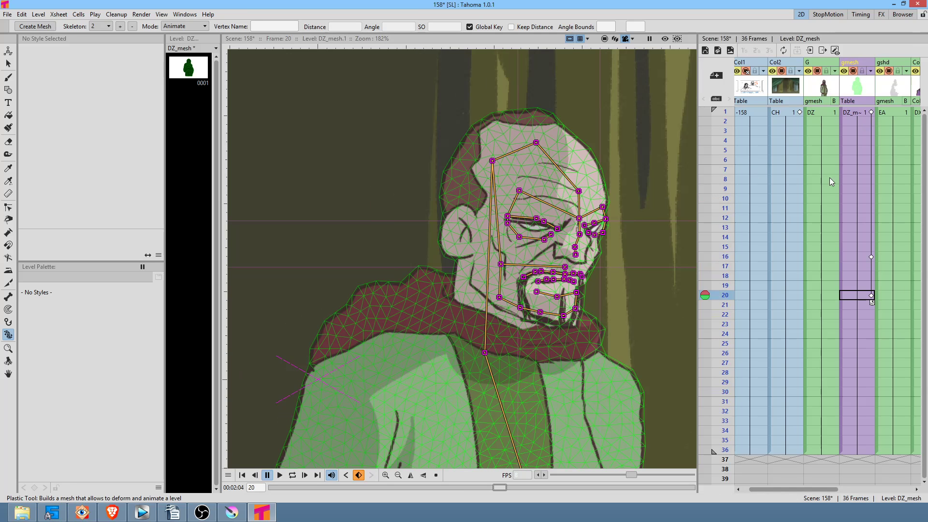
key(ctrl+comma)
key(ctrl+period)
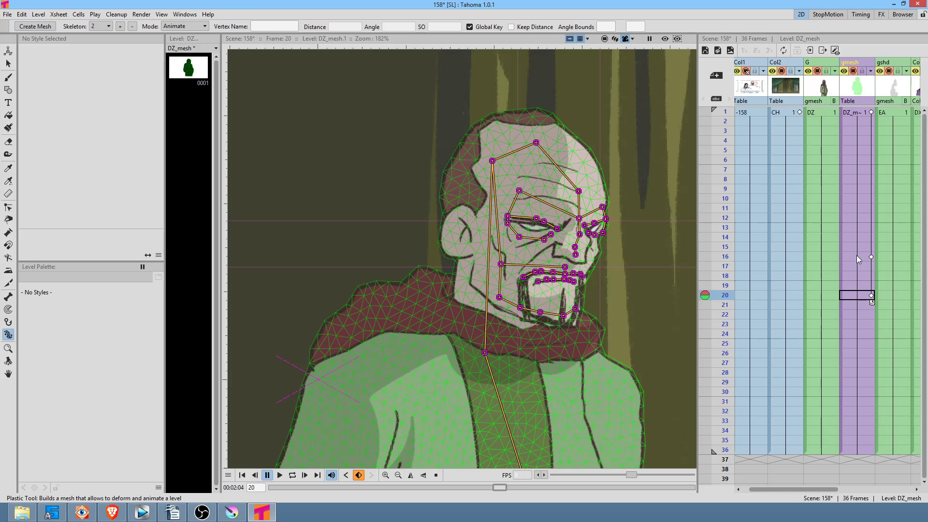
Step: Try to reshape the far eye at frame 16 by moving Vertex_19 to about -4.85 px and -23.25°
click(860, 254)
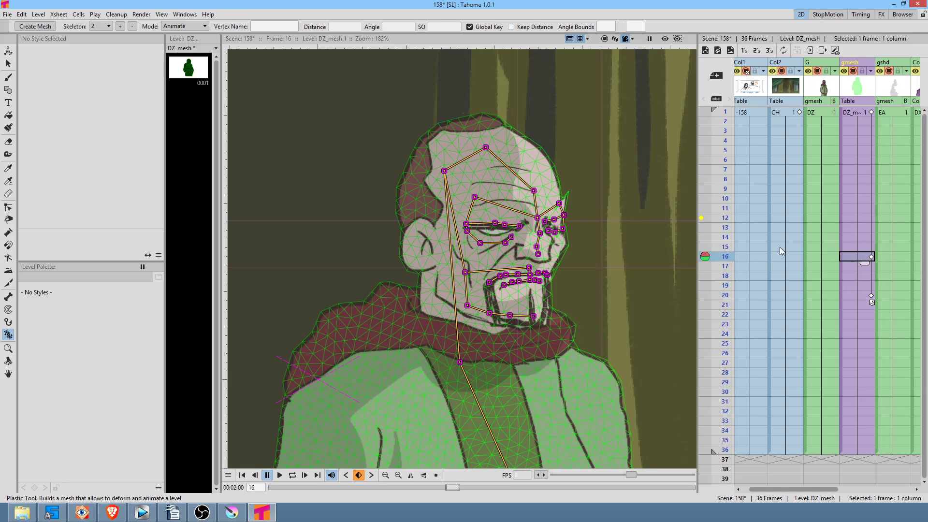
scroll(604, 216, up, 4)
mouse_move(492, 225)
mouse_down()
mouse_move(493, 233)
mouse_move(496, 214)
mouse_up()
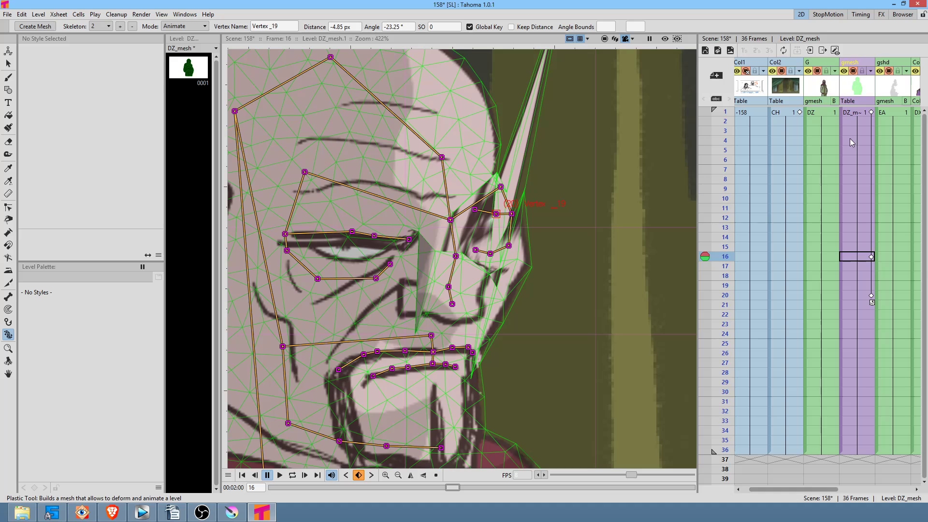
Step: Delete the green character's gmesh column and save the scene with all its levels
click(851, 86)
key(Delete)
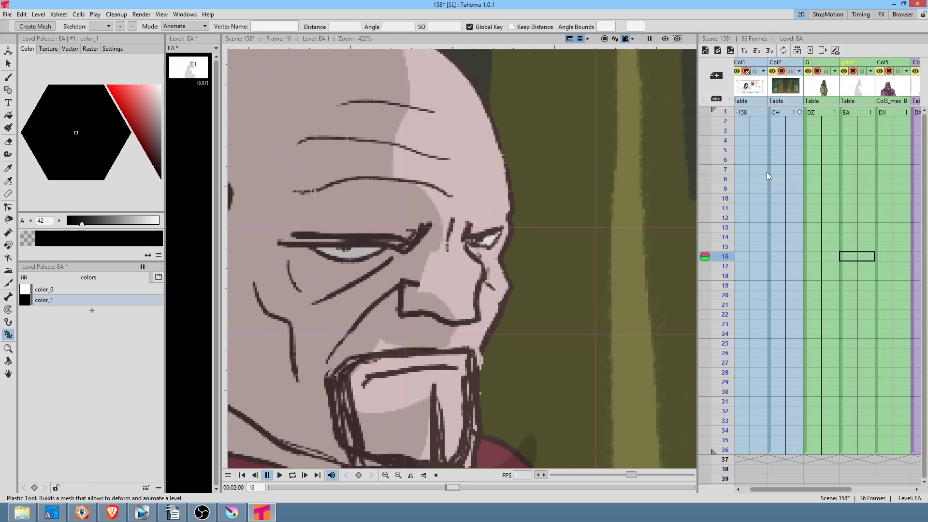
scroll(667, 225, down, 4)
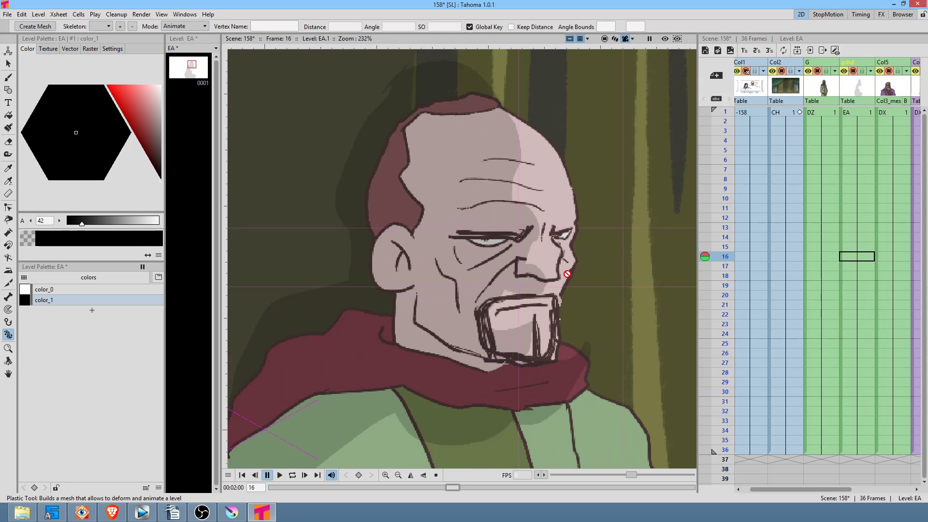
scroll(616, 245, down, 2)
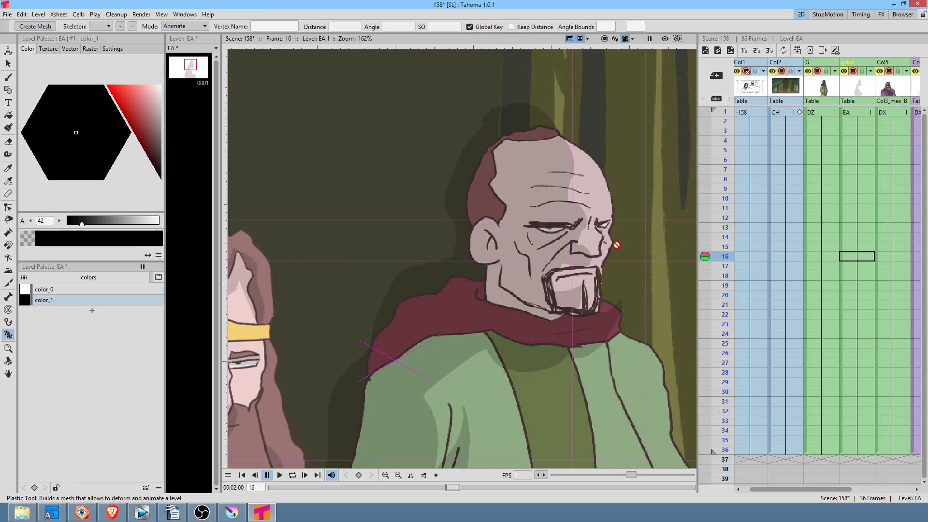
click(8, 14)
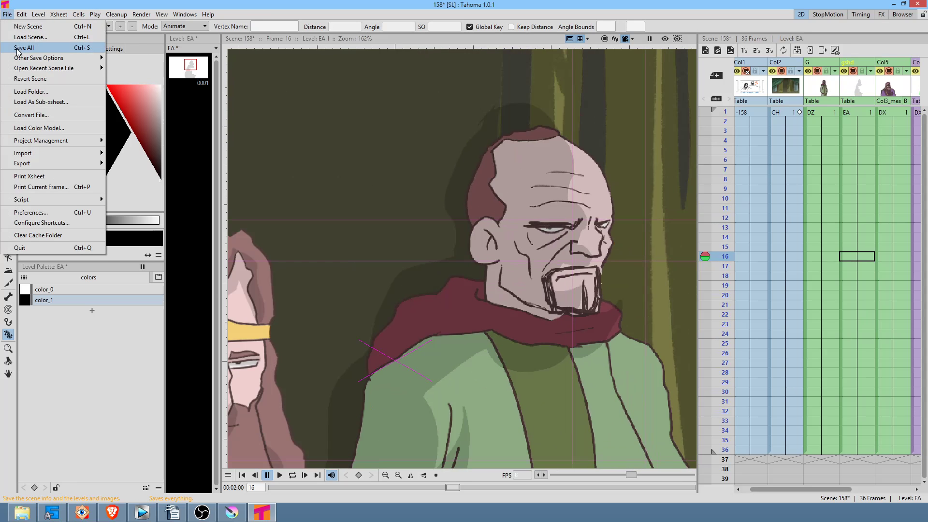
click(24, 48)
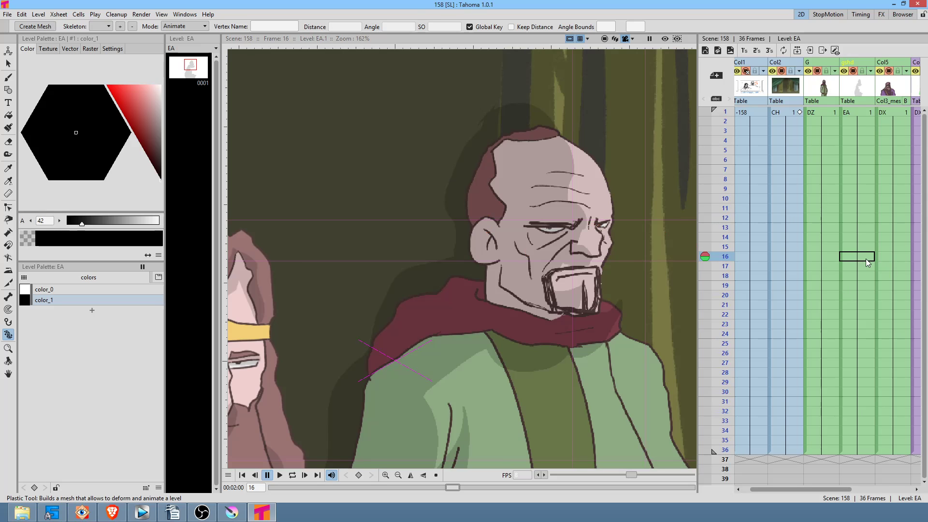
Step: Review the scene at frame 1, then open the DZ drawing by itself and examine the green character's face closely
click(865, 115)
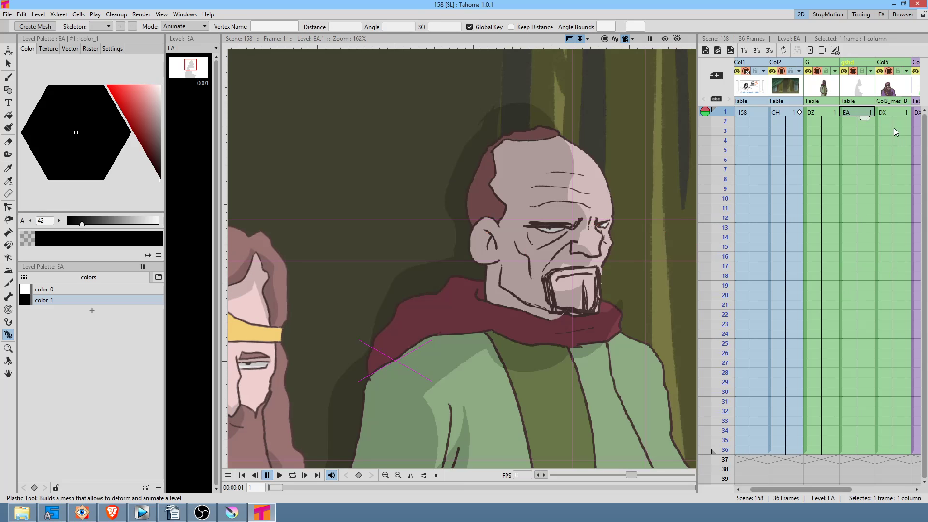
drag(864, 204, 806, 224)
scroll(559, 244, down, 6)
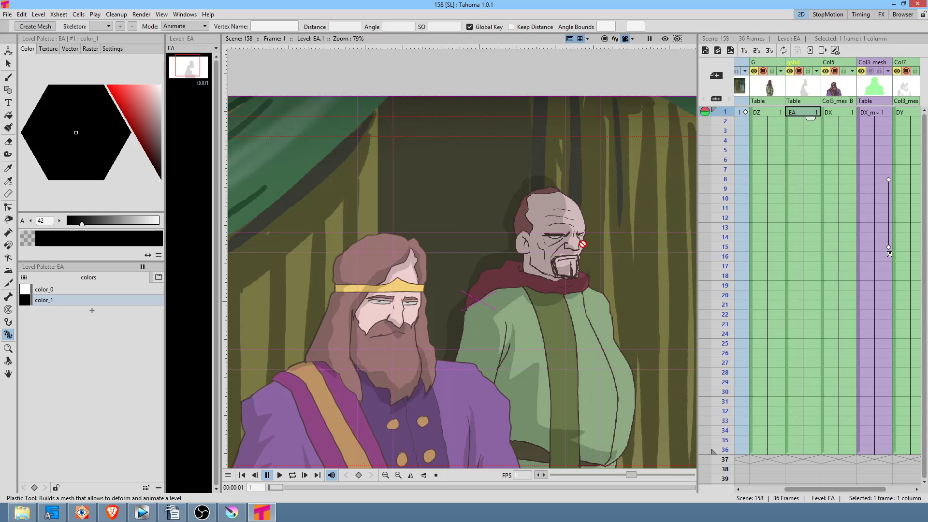
click(847, 115)
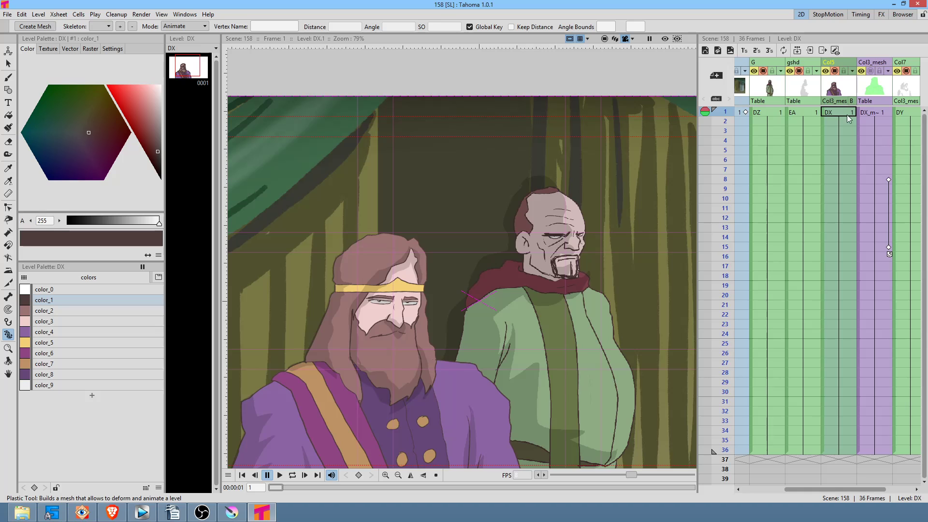
click(773, 115)
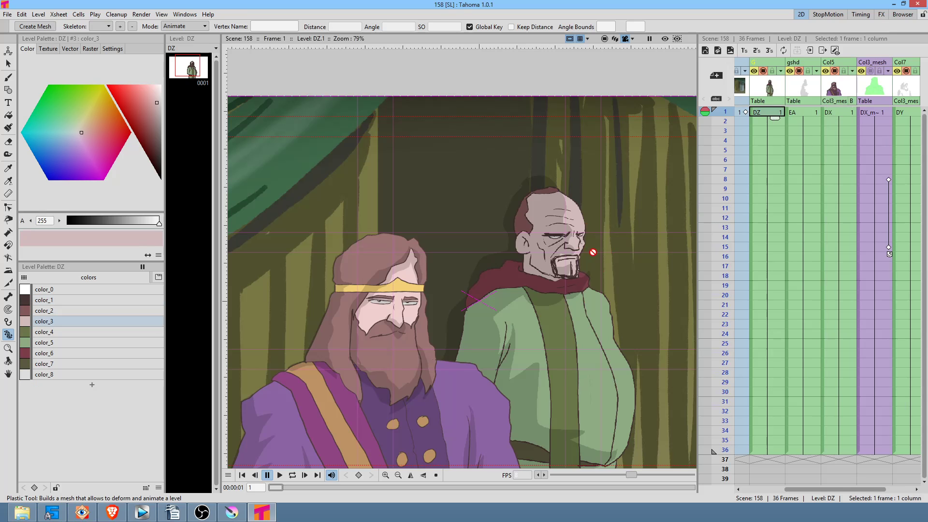
click(189, 64)
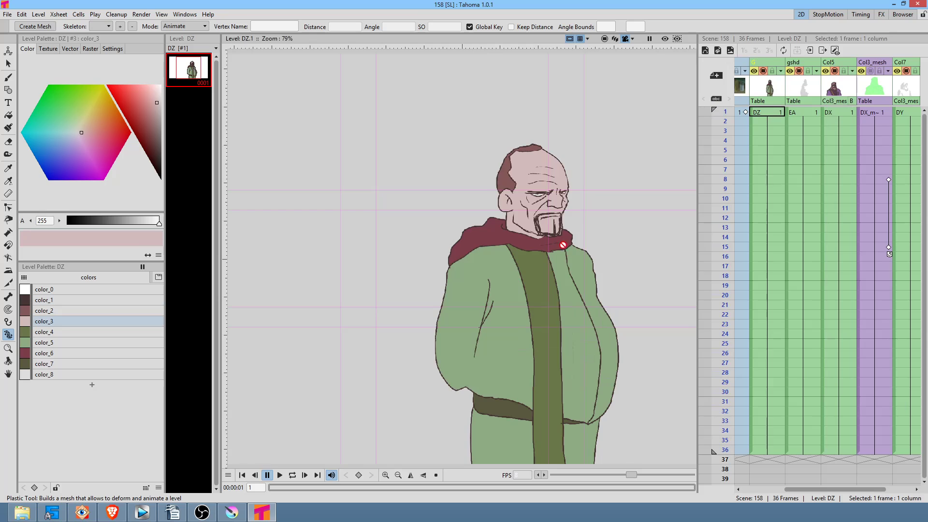
scroll(570, 226, up, 5)
scroll(569, 227, up, 4)
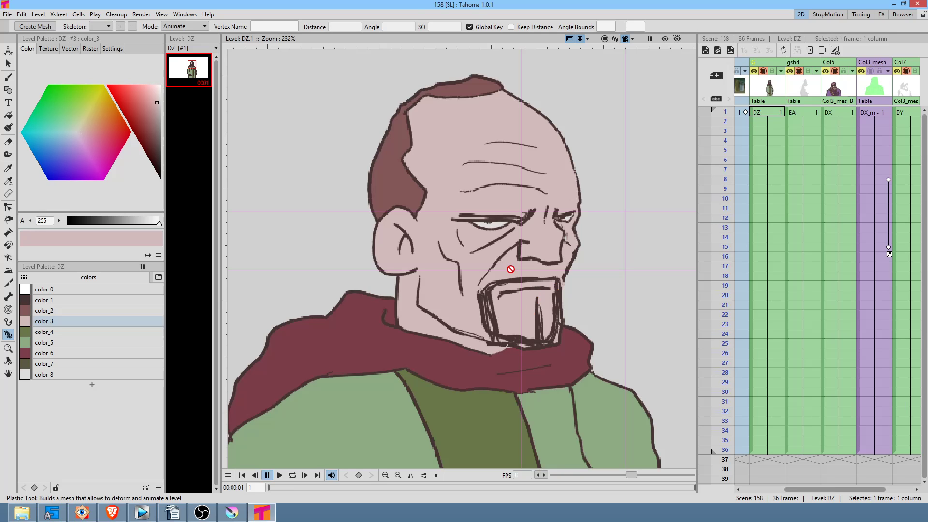
scroll(572, 214, down, 4)
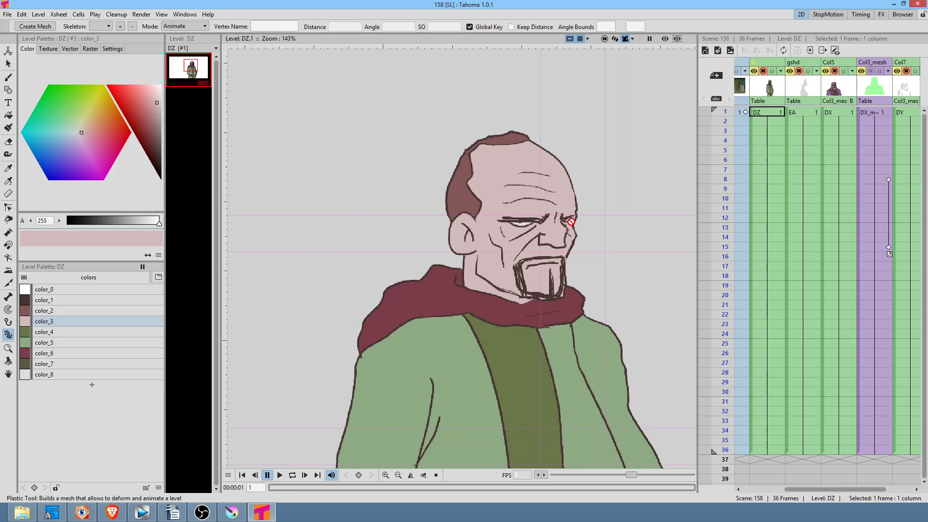
scroll(582, 234, up, 4)
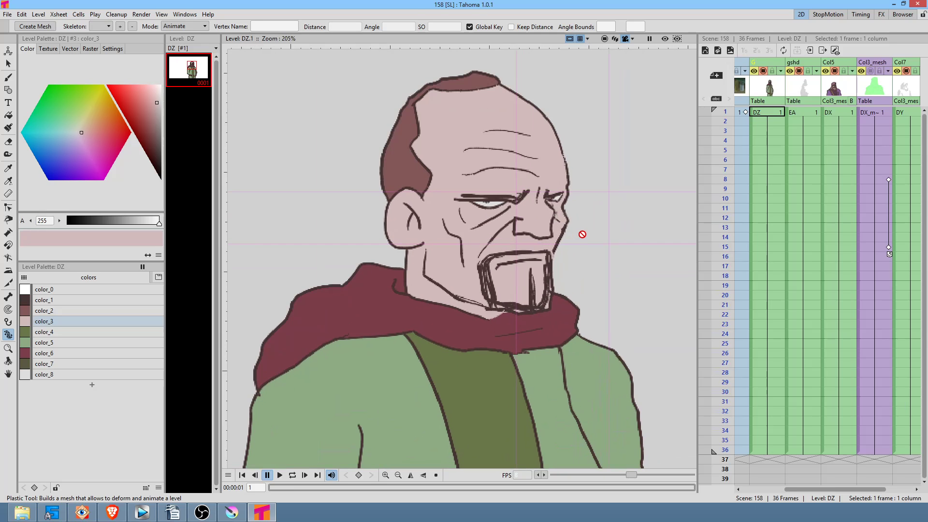
click(770, 92)
click(8, 14)
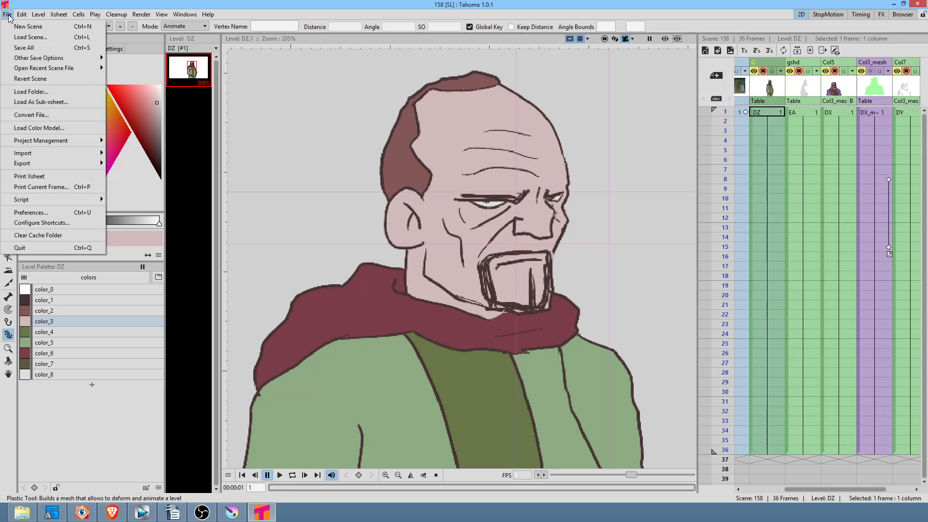
click(145, 55)
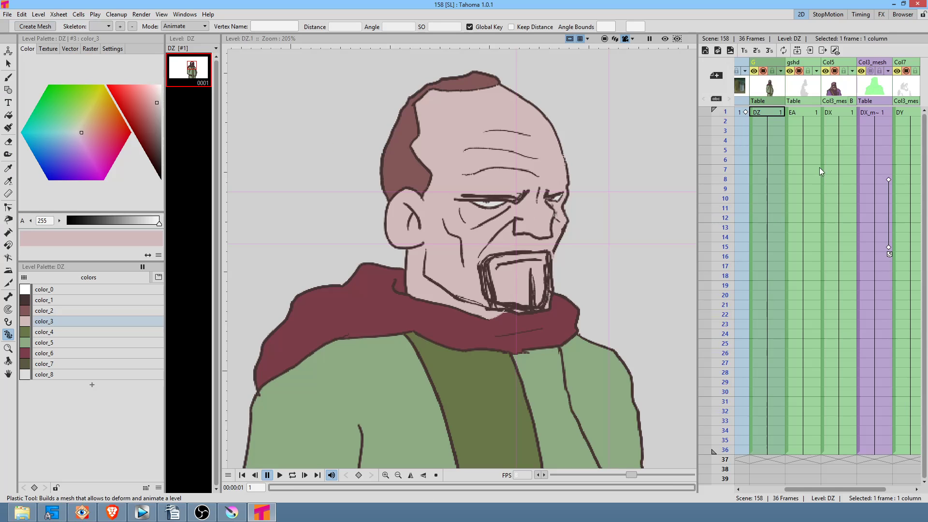
scroll(886, 184, left, 3)
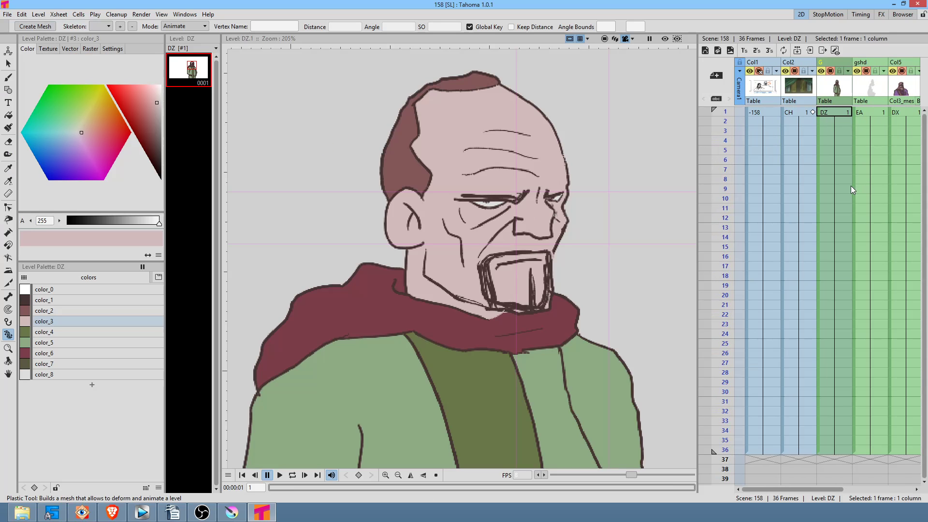
Step: Return to the full scene at frame 1 and play the animation to review both characters
click(791, 113)
scroll(463, 208, down, 4)
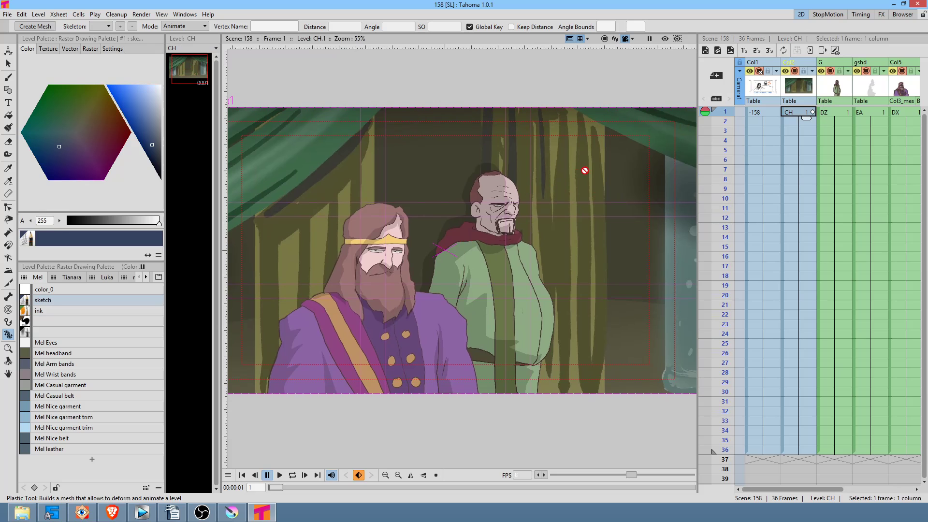
click(661, 39)
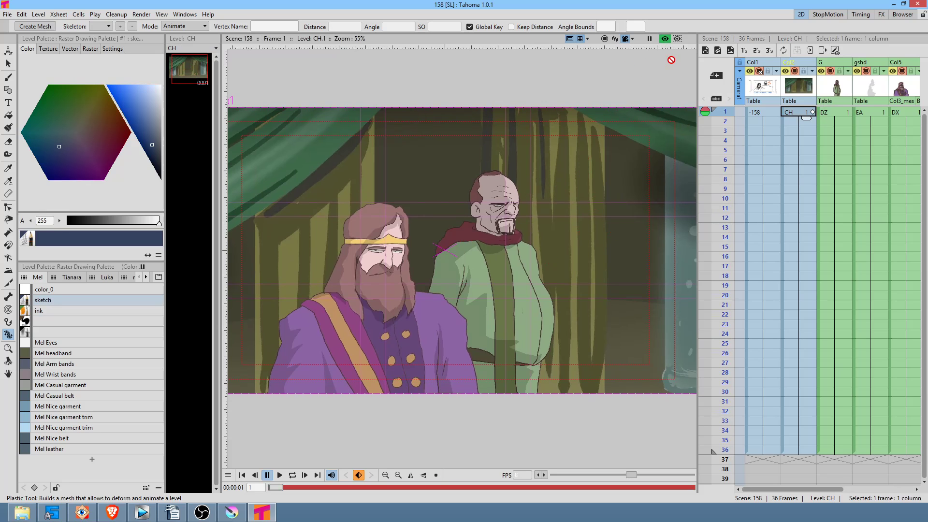
click(665, 39)
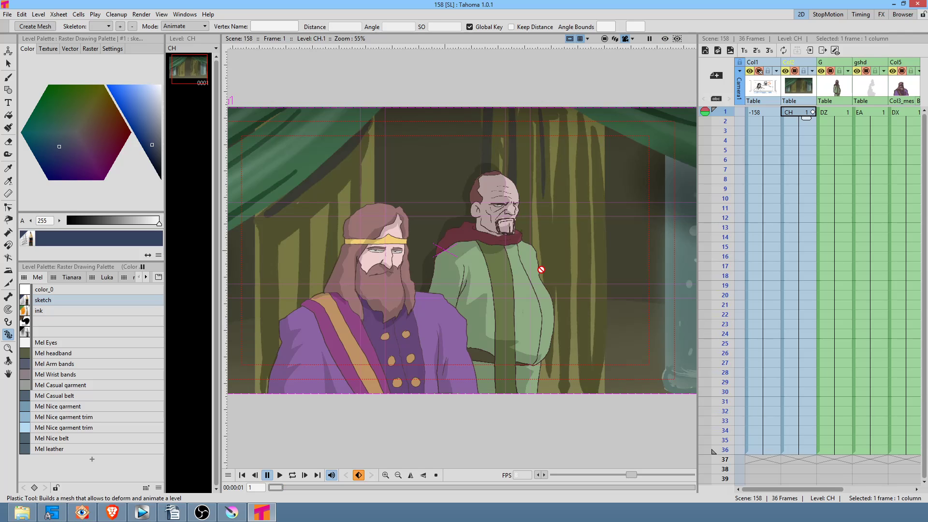
key(p)
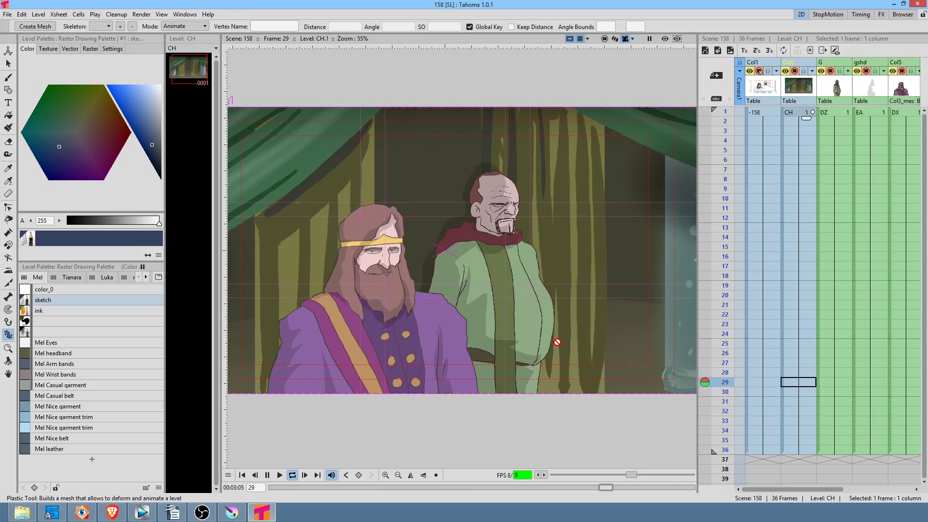
key(p)
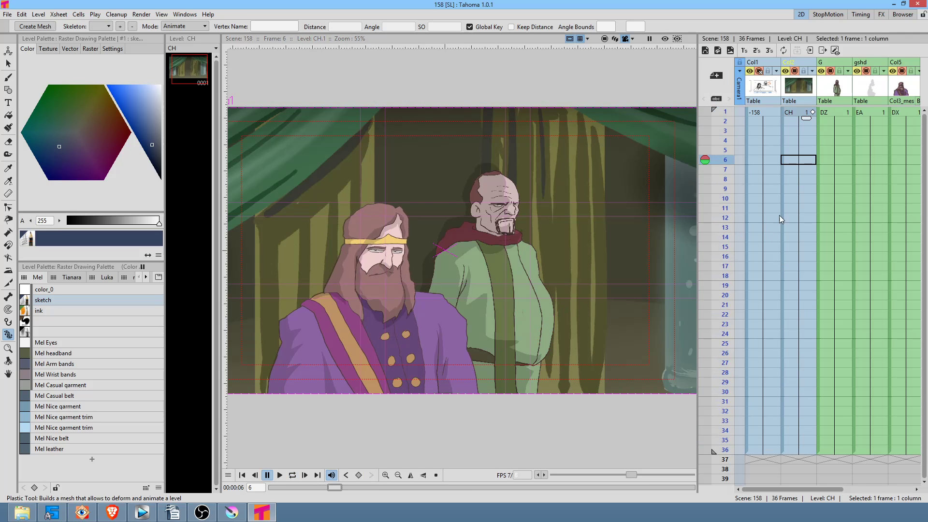
Step: Create a new mesh for the green character's DZ drawing with 14.137932 px edges and margin 2, deleting the old mesh level entirely
click(843, 114)
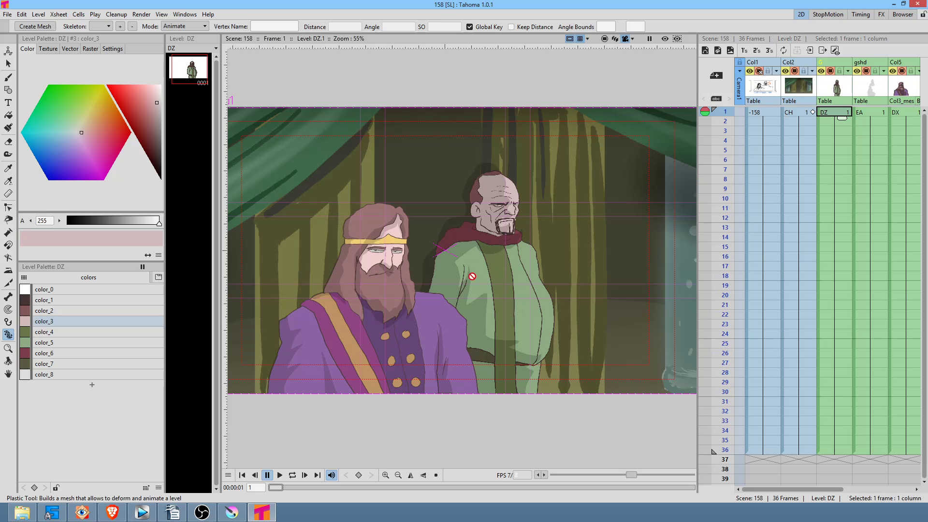
click(42, 26)
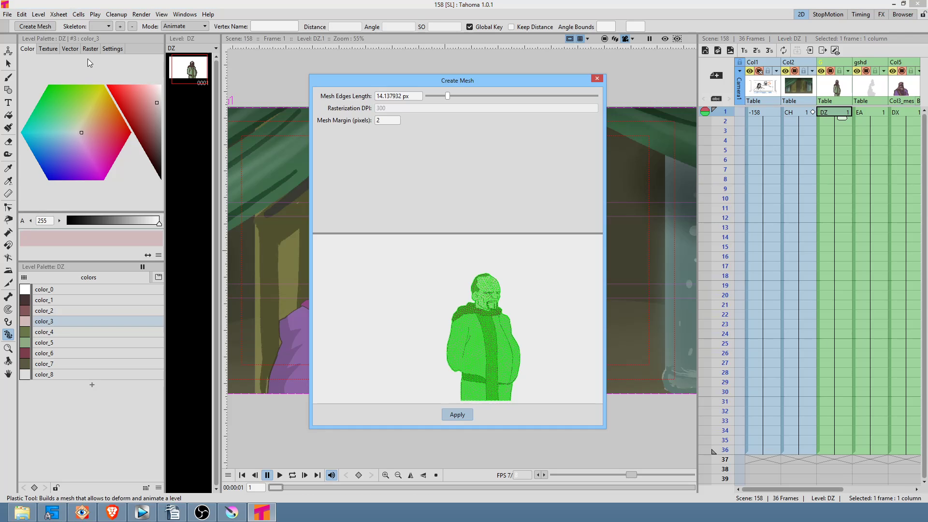
click(459, 414)
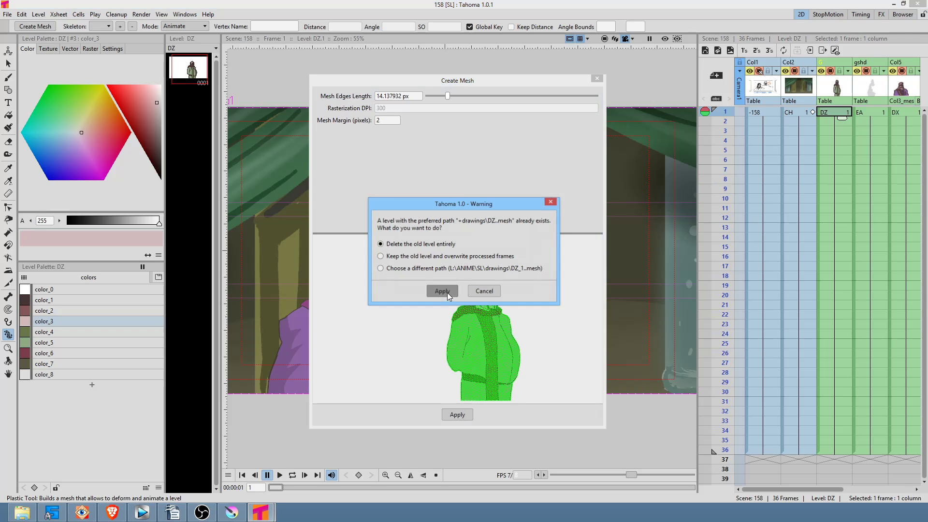
click(448, 292)
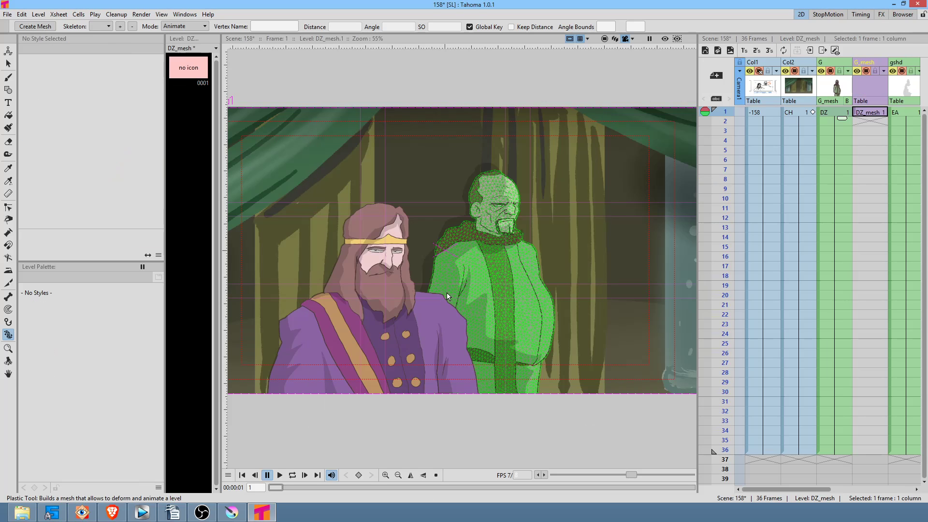
Step: Build a skeleton on the new mesh, chaining vertices from below the waist up through the belly, chest and neck to the forehead
click(181, 27)
click(182, 50)
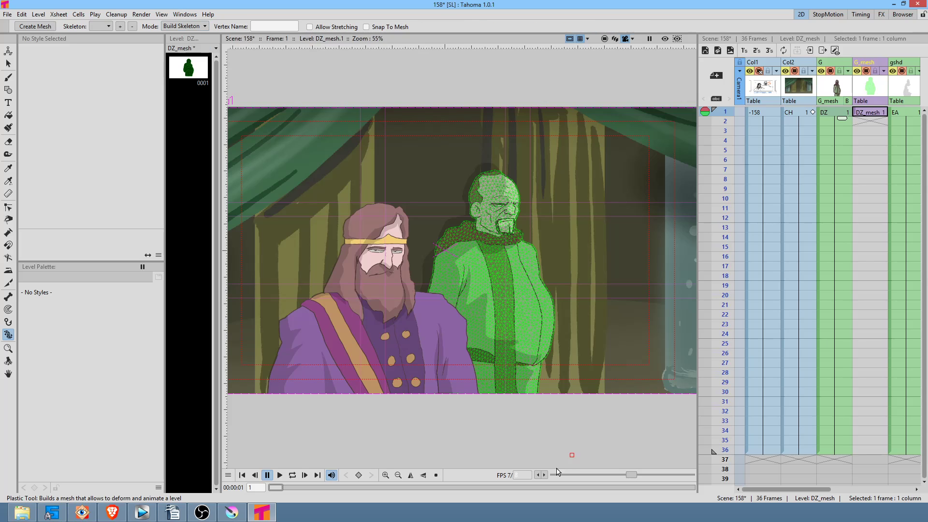
click(503, 405)
click(502, 369)
click(519, 338)
click(508, 255)
click(490, 237)
click(493, 214)
click(493, 190)
Step: Branch the skeleton out to both shoulders, from the neck vertex on one side and the upper-chest vertex on the other
click(491, 237)
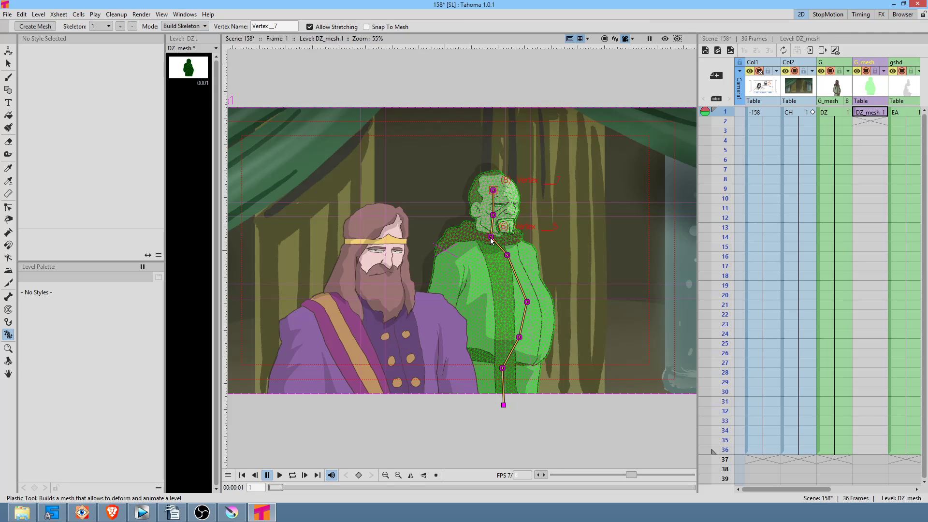
click(459, 236)
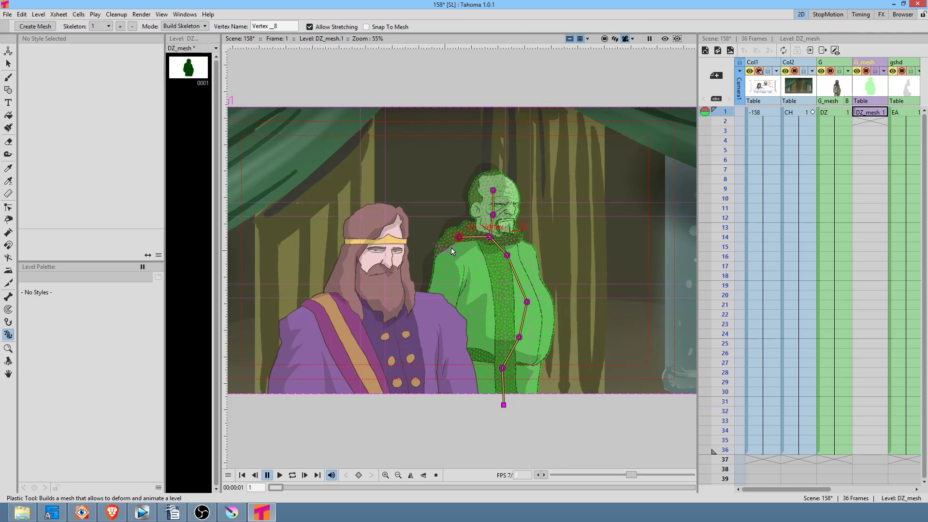
click(507, 255)
click(514, 238)
Step: Extend the DZ_mesh exposure through frame 36, then animate Vertex_4 at frame 1 to 0.69 px and -2.42° and enable Keep Distance
drag(872, 113, 871, 454)
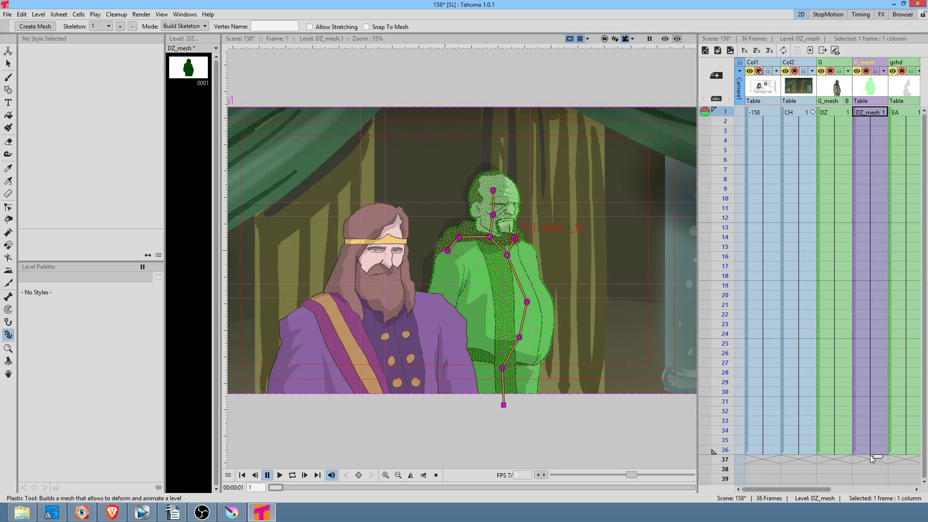
click(868, 113)
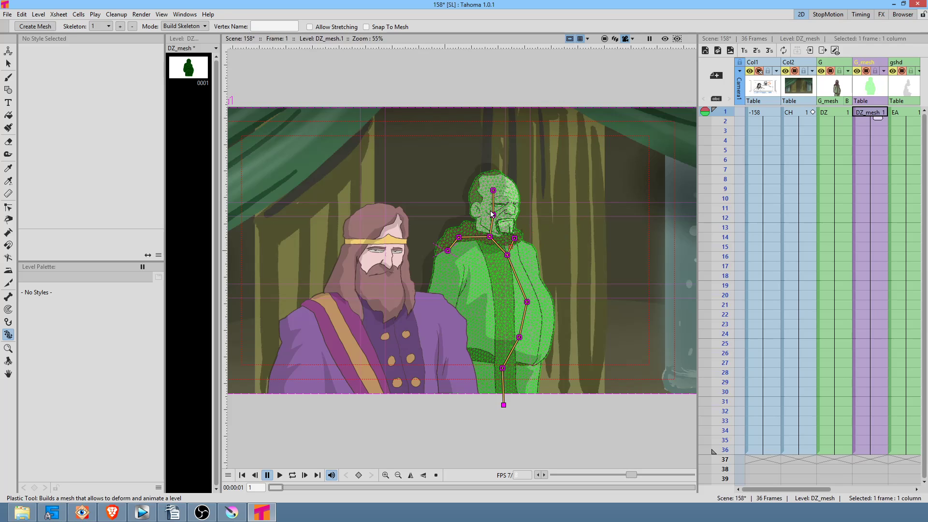
click(186, 26)
click(188, 60)
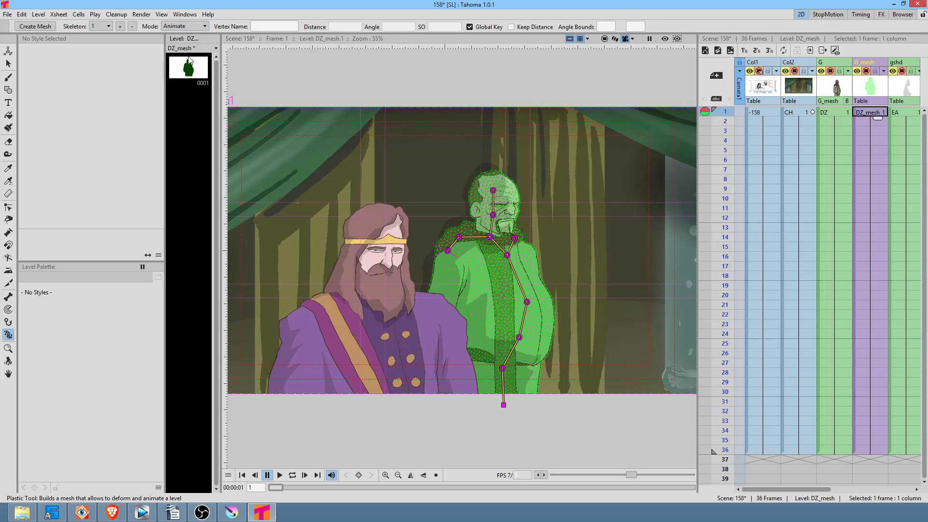
drag(507, 257, 510, 257)
click(511, 27)
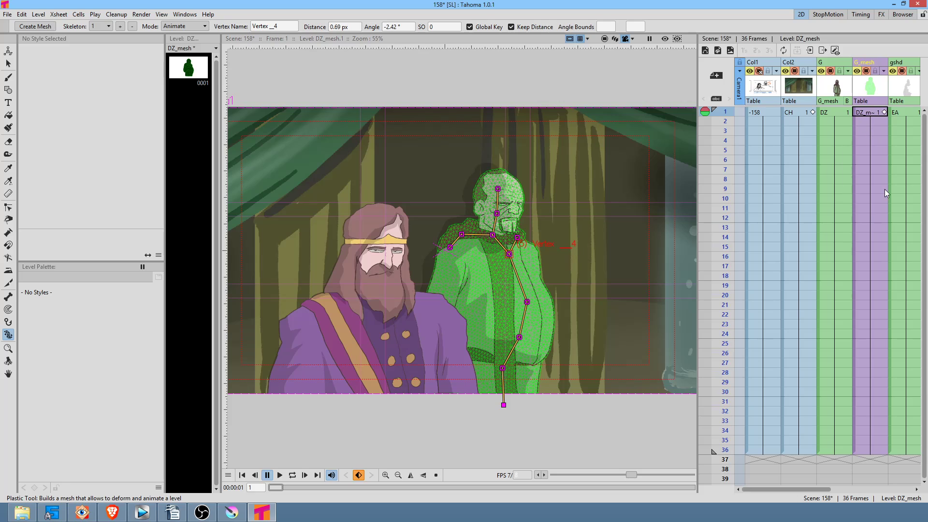
Step: Copy the G_mesh pose keyframe from frame 1 to frame 17
click(886, 112)
click(884, 268)
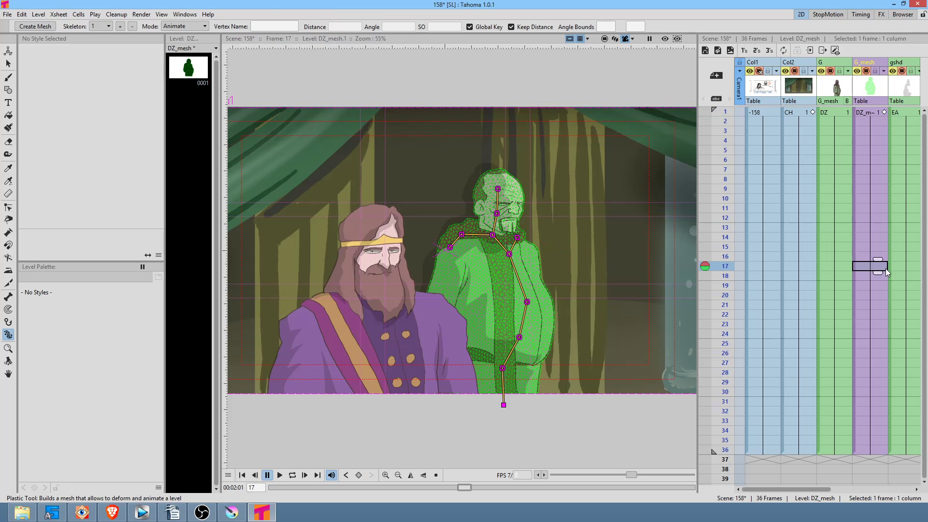
key(ctrl+v)
Step: At frame 21, lean the green character's torso back by shifting the belly vertex and setting Vertex_4 to 0.69 px and -1.69°
click(883, 304)
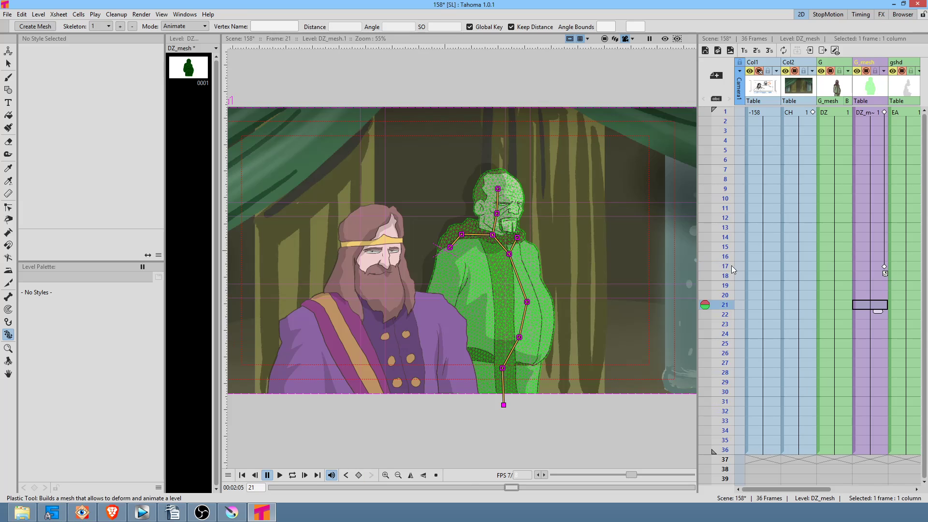
click(528, 302)
drag(528, 302, 525, 301)
drag(504, 257, 503, 253)
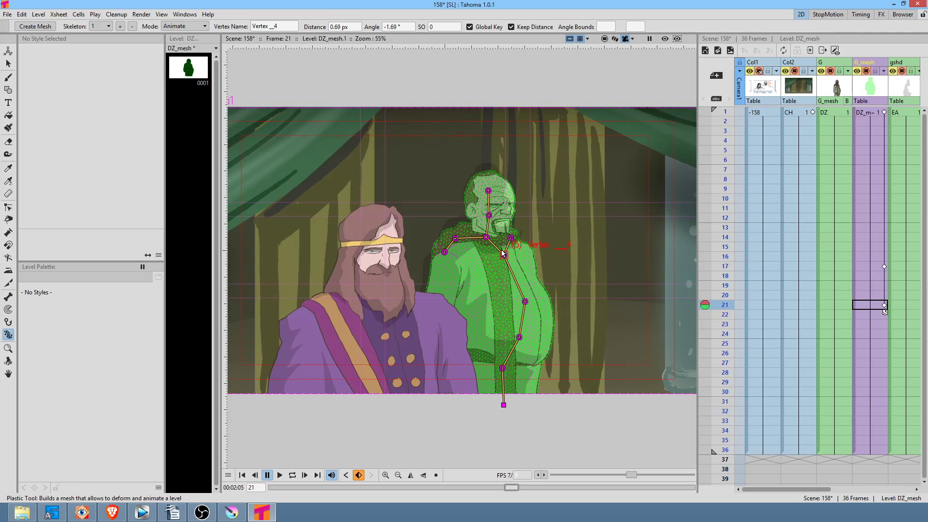
drag(722, 244, 697, 304)
Step: Link the gshd shading column to G_mesh in the Stage Schematic, then close the schematic
key(F3)
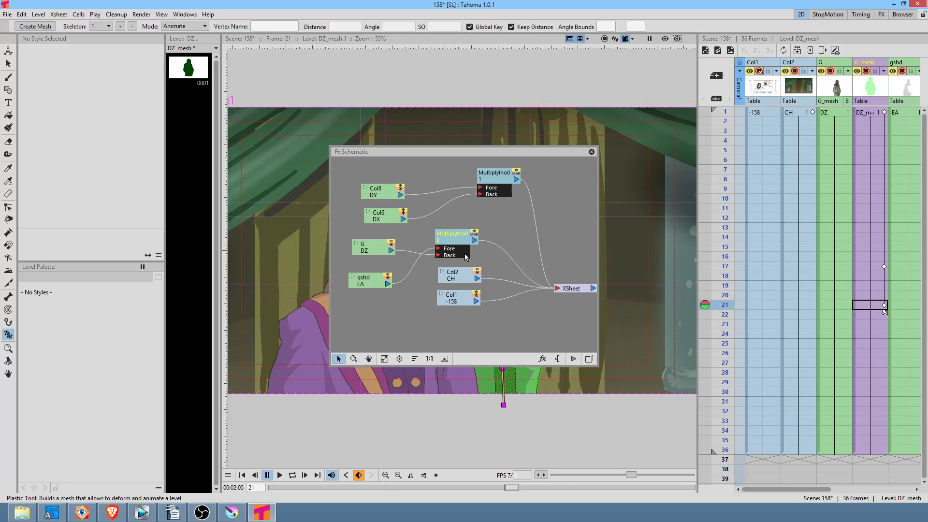
click(589, 359)
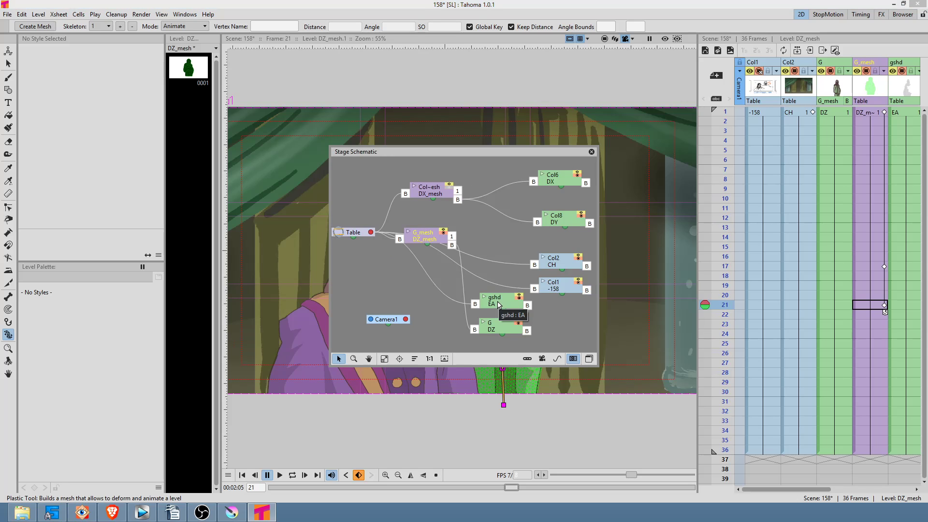
drag(509, 304, 452, 245)
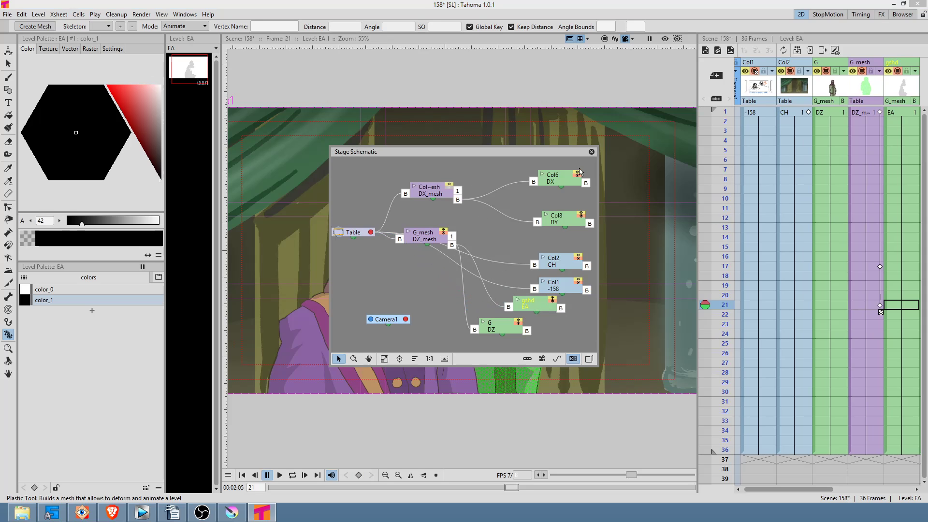
click(591, 152)
Step: Hide the G_mesh overlay in the viewer and look closer at the two characters
scroll(486, 221, down, 1)
scroll(486, 222, down, 3)
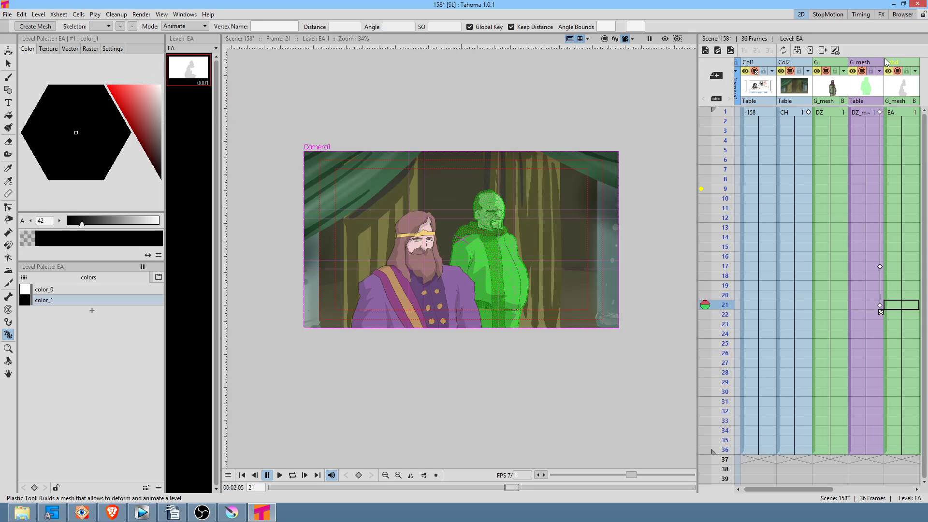
click(862, 70)
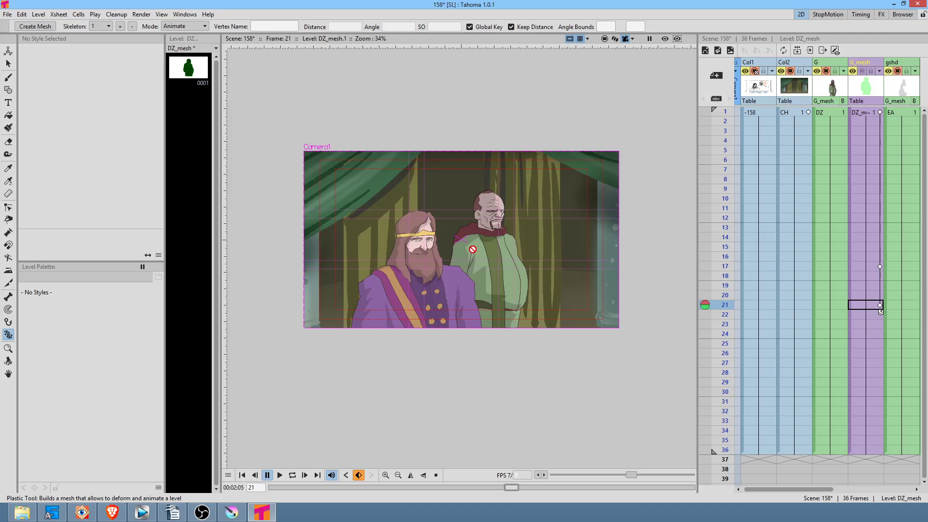
scroll(483, 224, up, 4)
scroll(545, 251, down, 1)
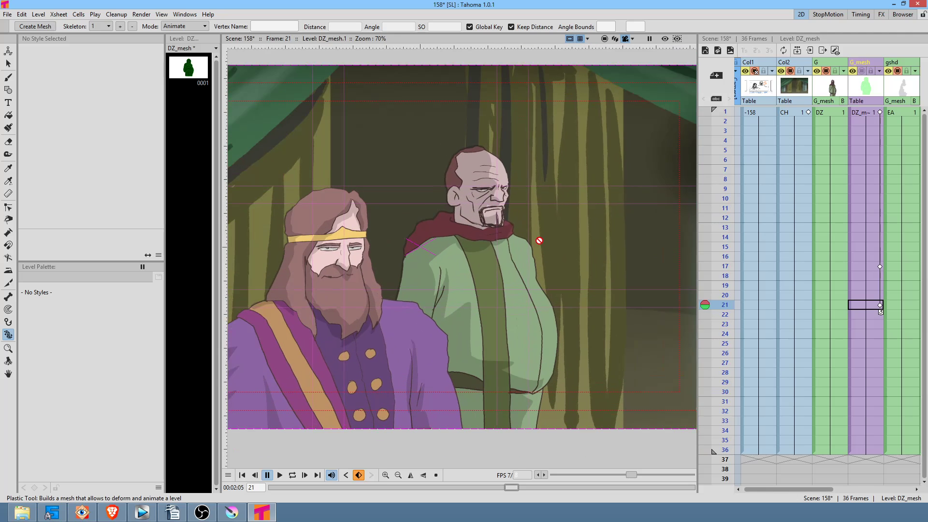
Step: Play the scene from frame 1 and review the green character's swaying movement
click(867, 112)
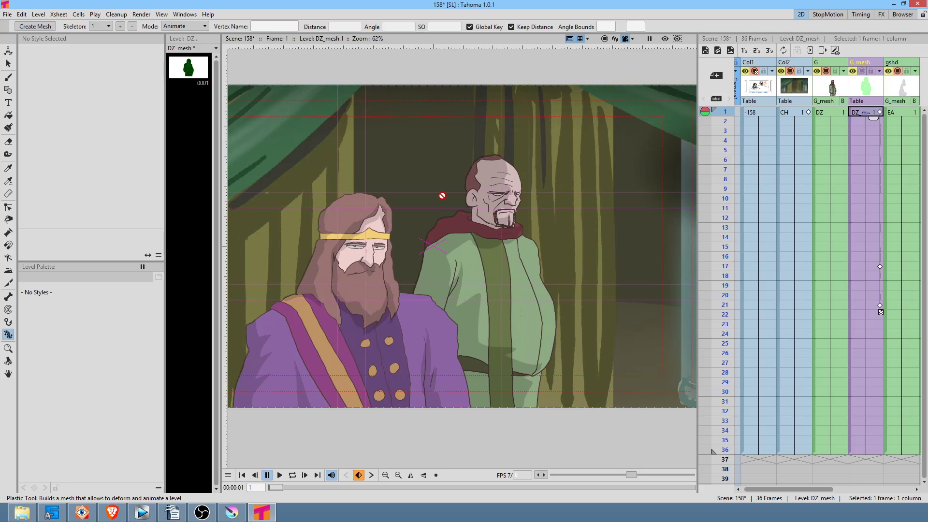
key(p)
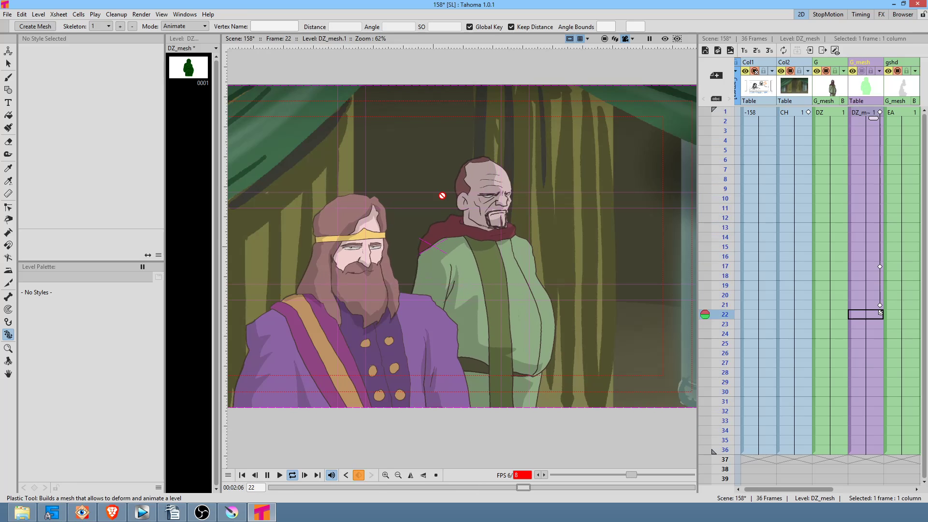
key(p)
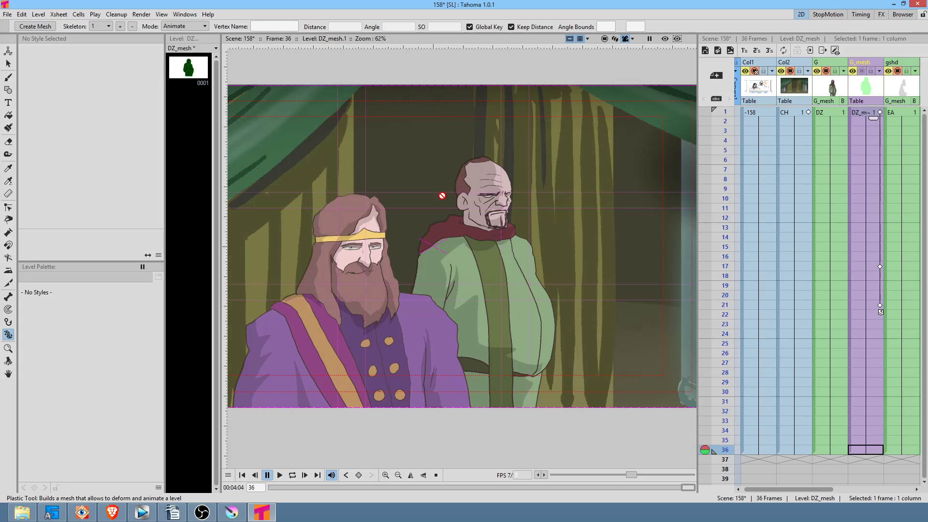
scroll(545, 224, down, 2)
scroll(545, 225, up, 1)
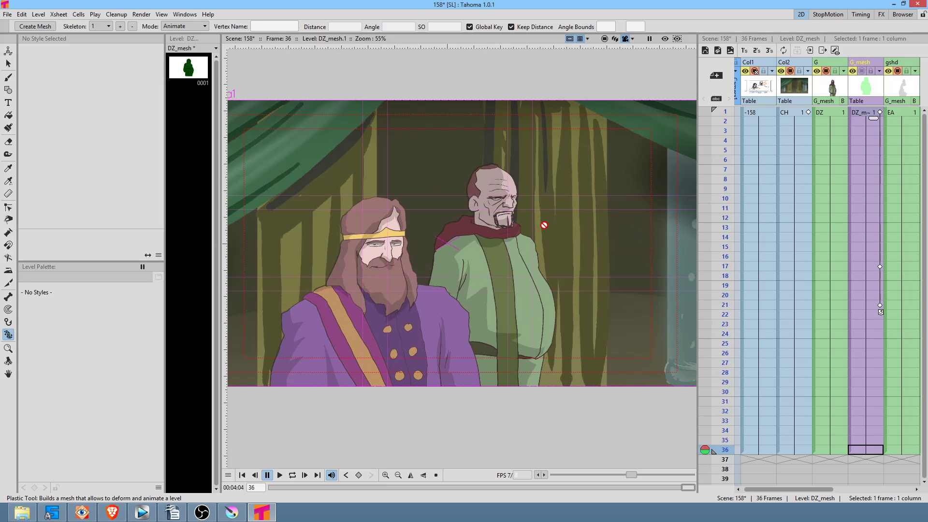
key(p)
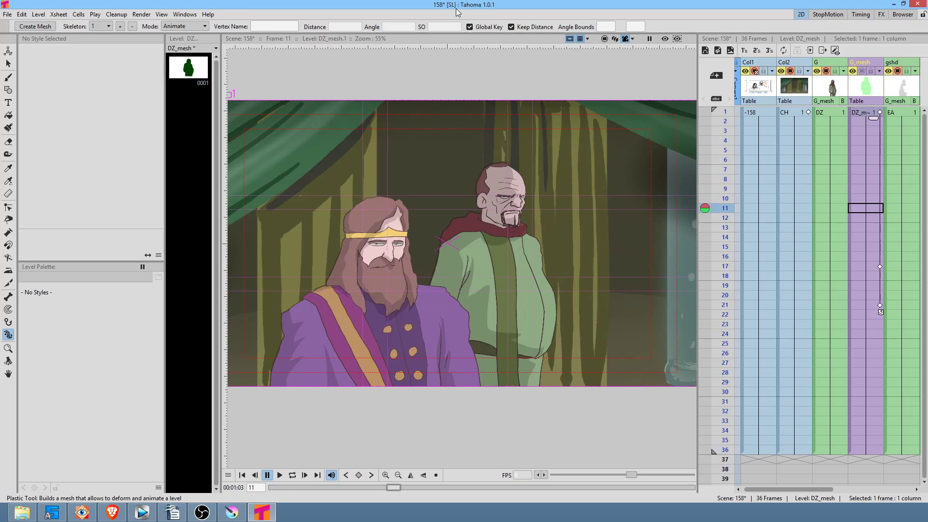
Step: Save the scene with all its levels and hide the CH background drawing in the viewer
click(7, 14)
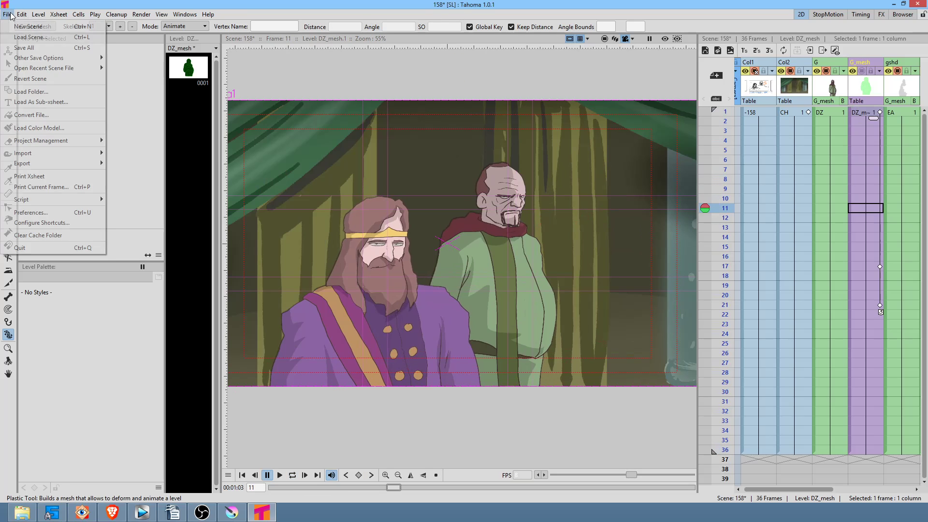
click(24, 47)
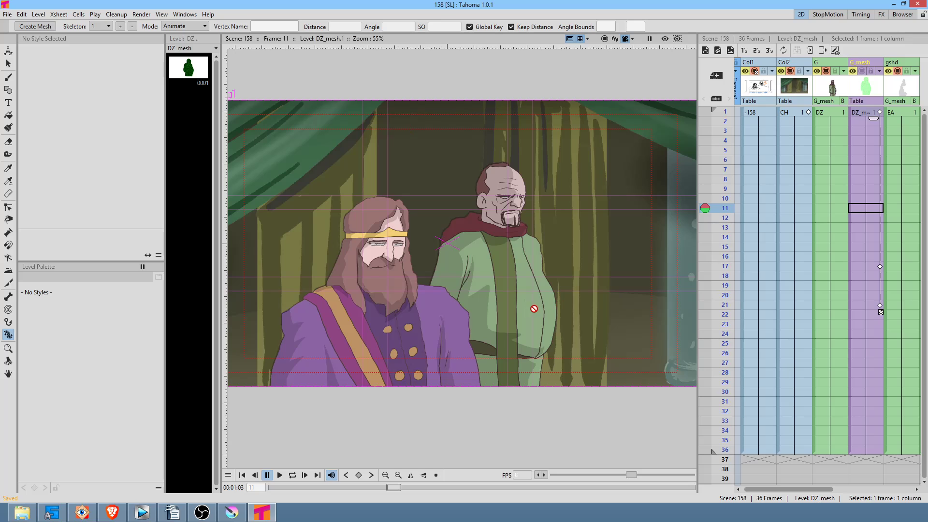
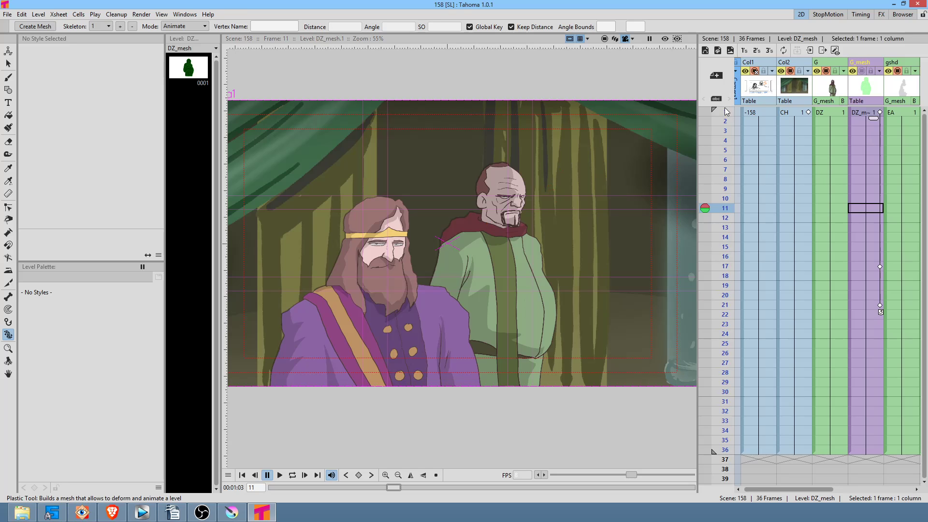
click(792, 70)
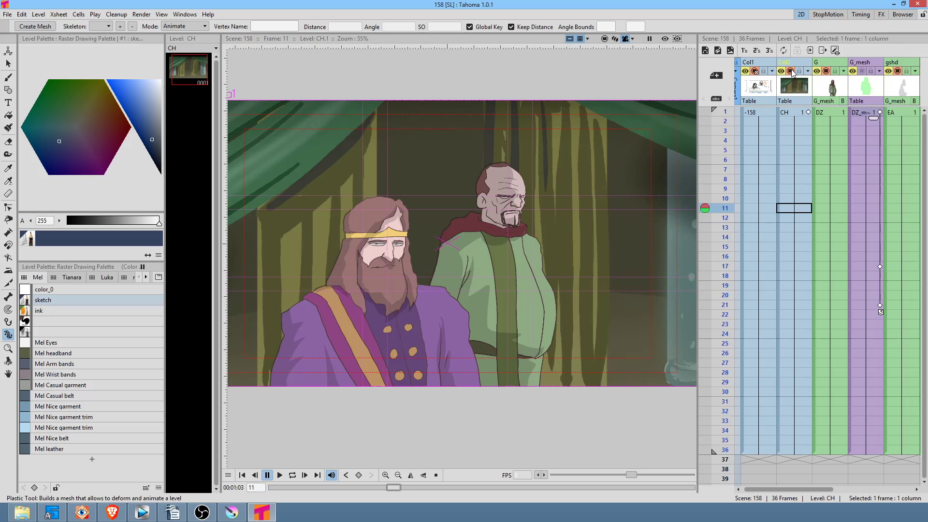
click(792, 71)
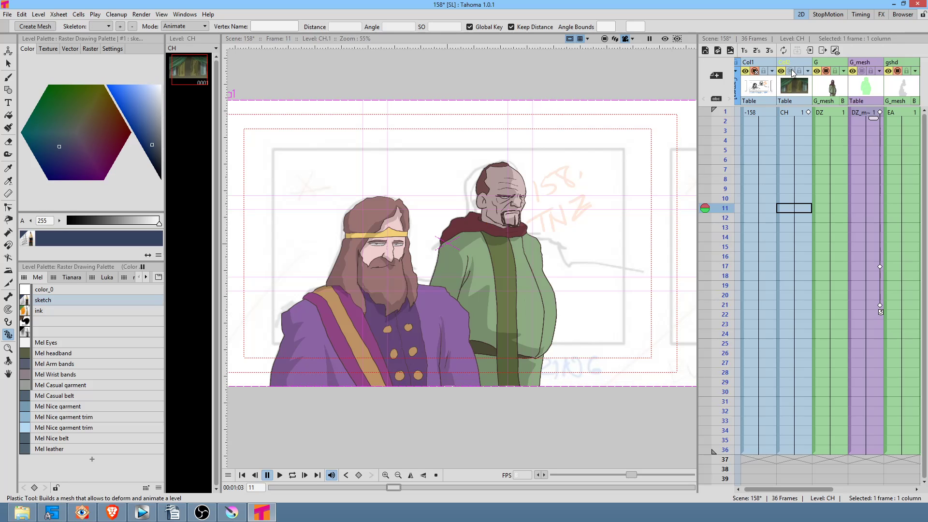
Step: Show the CH background drawing in the viewer again and scrub back to frame 9
click(791, 71)
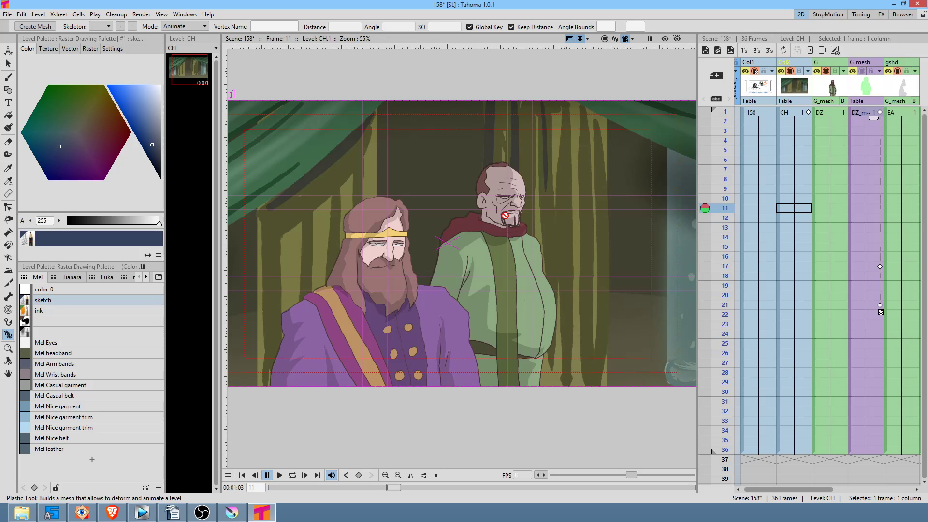
click(726, 131)
mouse_move(729, 186)
mouse_down()
mouse_move(722, 379)
mouse_move(752, 185)
mouse_up()
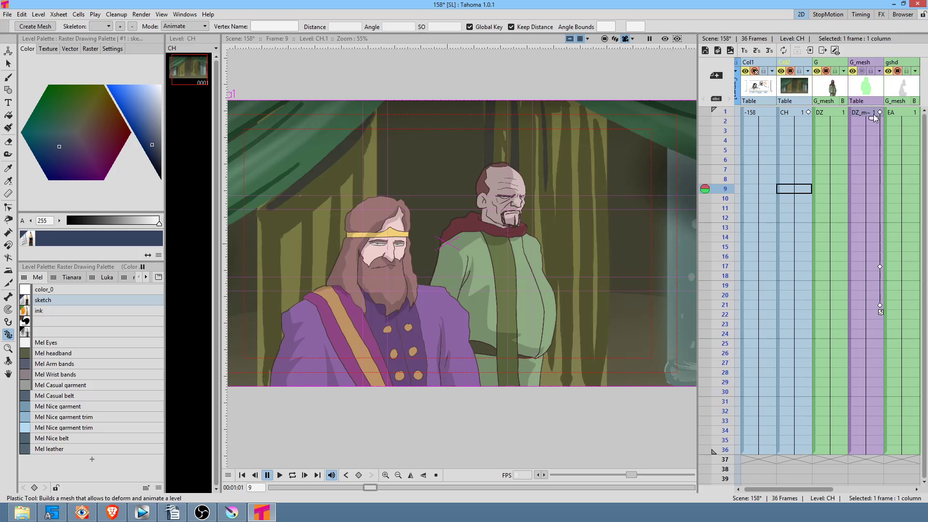
Step: Move the last G_mesh keyframe to frame 22 and scrub through the frames to check the cycle
click(881, 111)
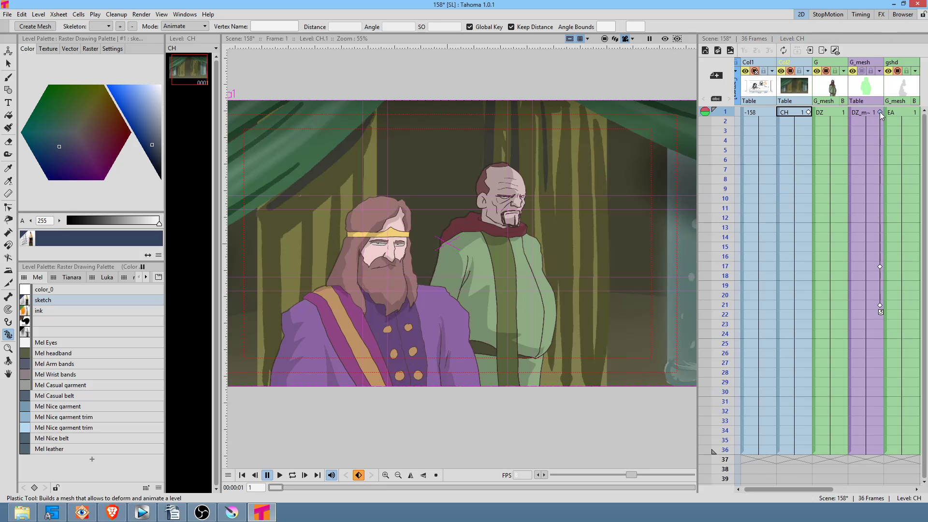
click(880, 305)
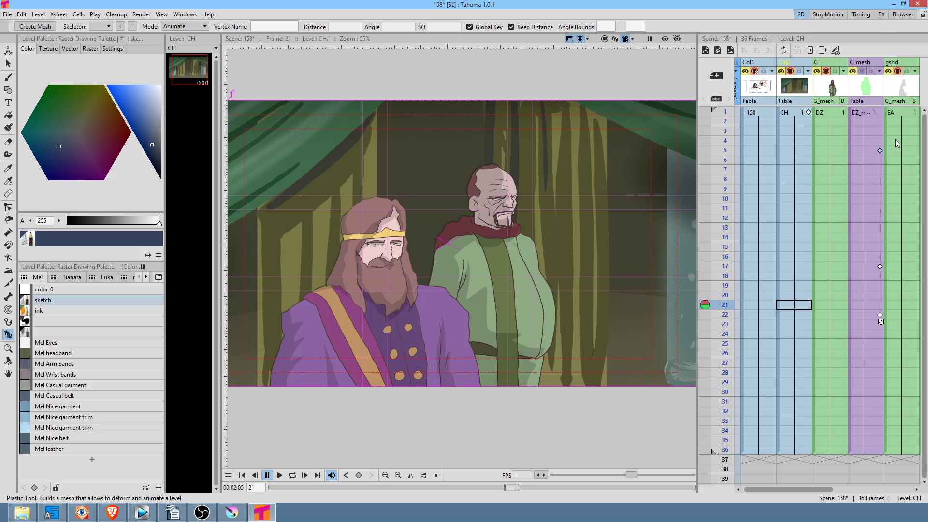
mouse_move(724, 112)
mouse_down()
mouse_move(698, 379)
mouse_move(704, 344)
mouse_up()
drag(707, 274, 707, 323)
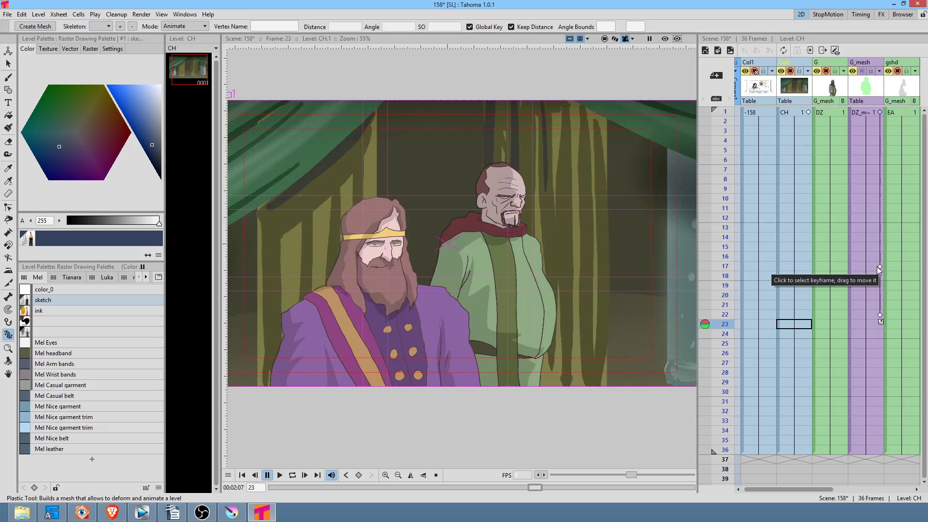
Step: Copy the G_mesh keyframe pose from frame 1 onto the keyframe at frame 17
click(869, 113)
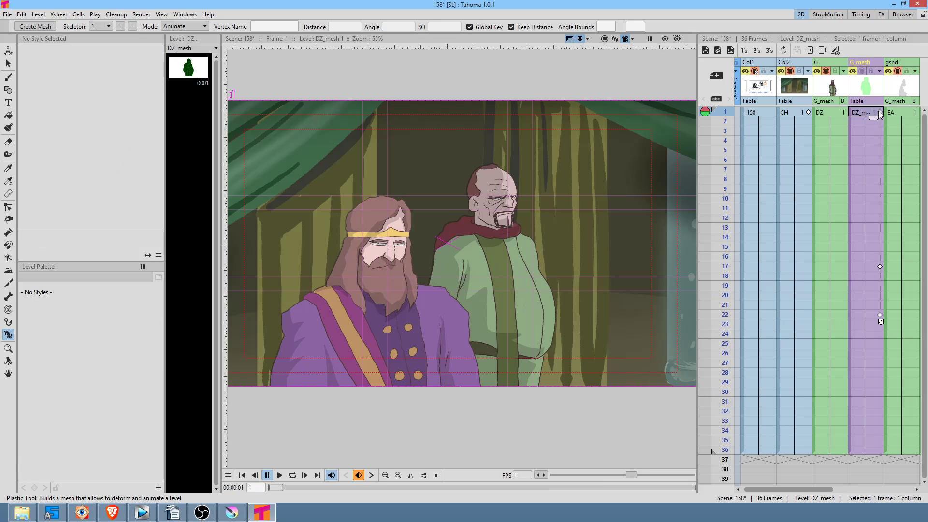
click(880, 113)
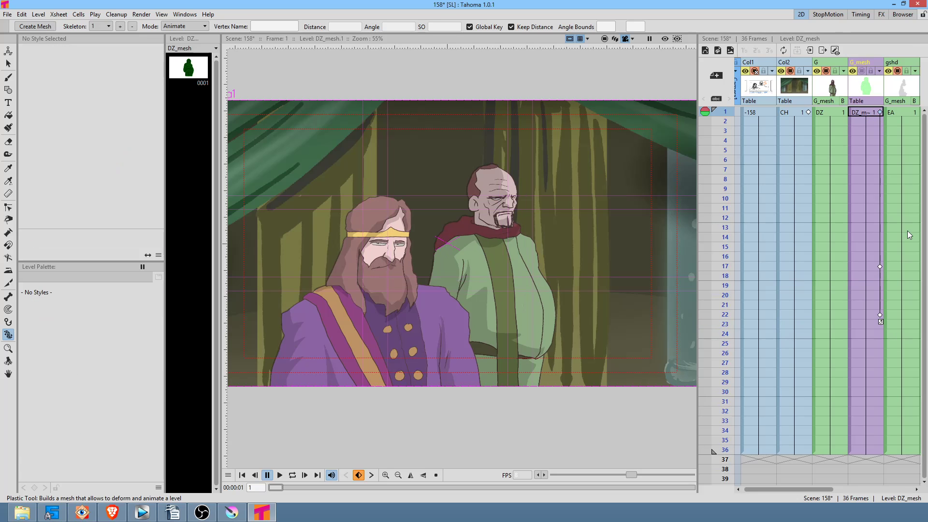
click(880, 267)
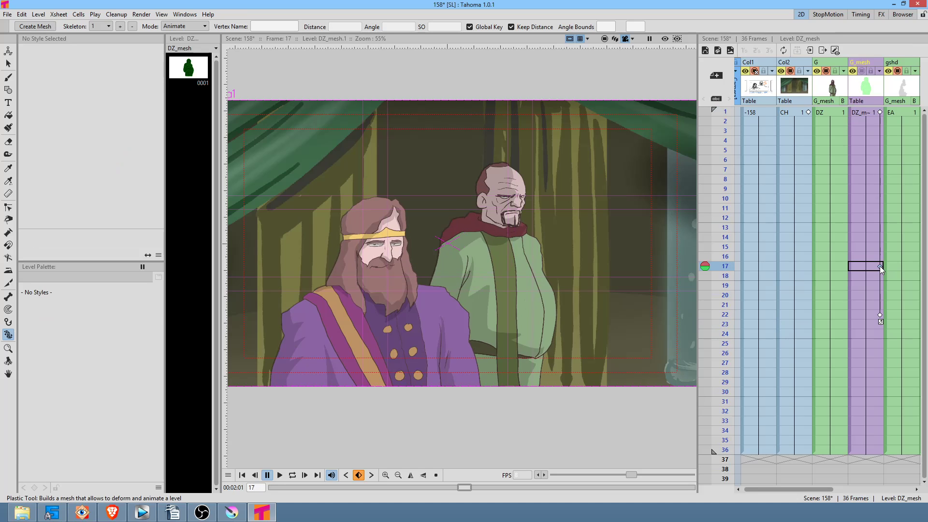
click(881, 267)
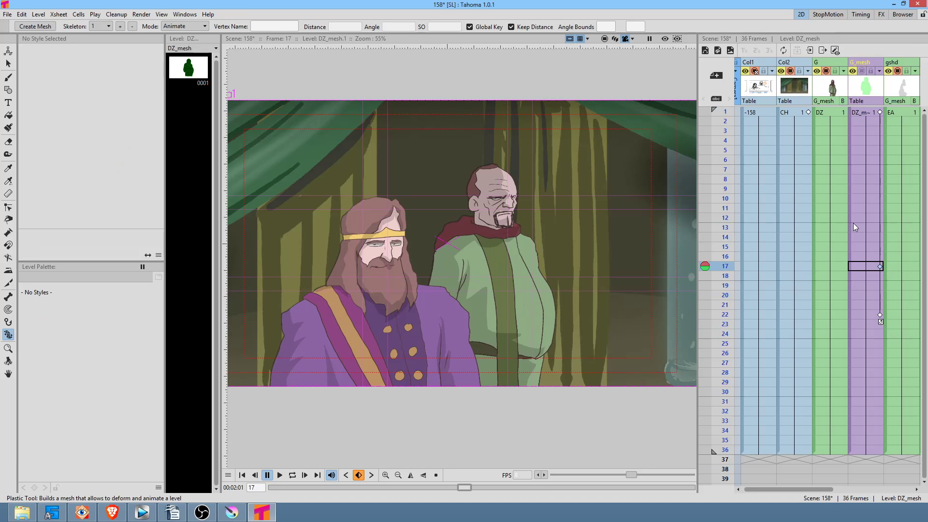
Step: Play the scene from frame 1 to review the adjusted sway, and save the scene
click(728, 113)
key(l)
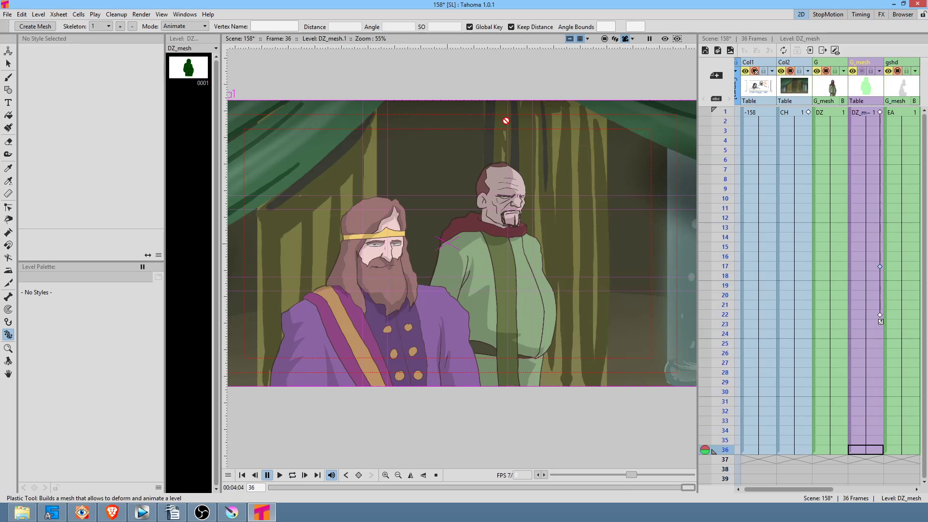
key(ctrl+s)
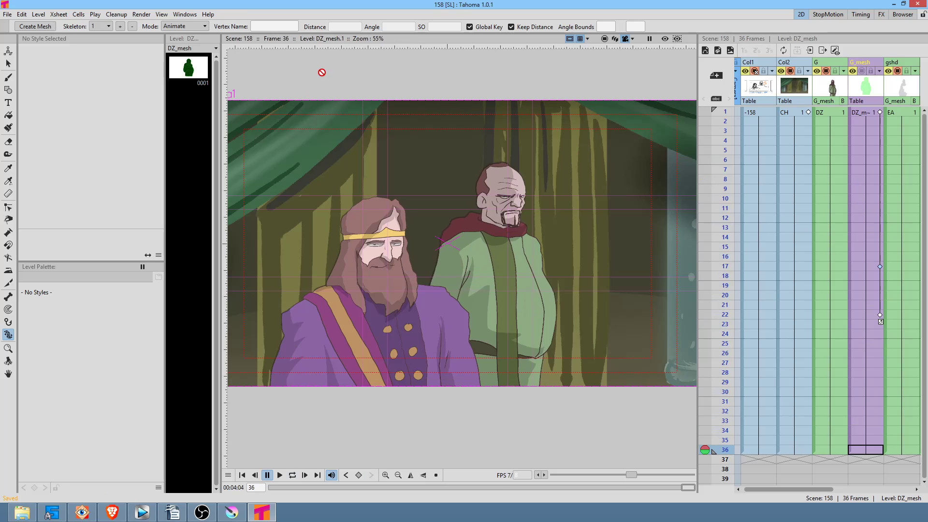
Step: Render a preview of frames 1 to 36 and begin saving its images, browsing to scene 158 within the project's scenes folder
key(ctrl+r)
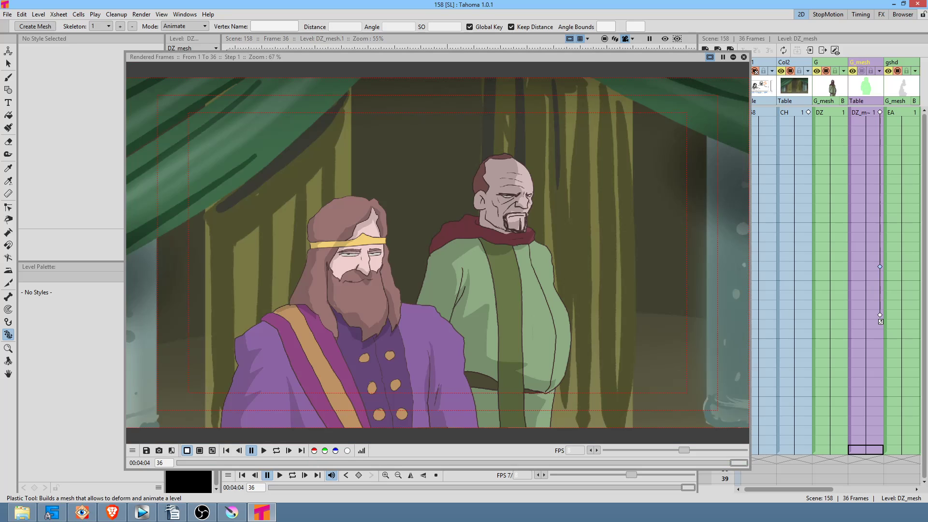
key(alt+Tab)
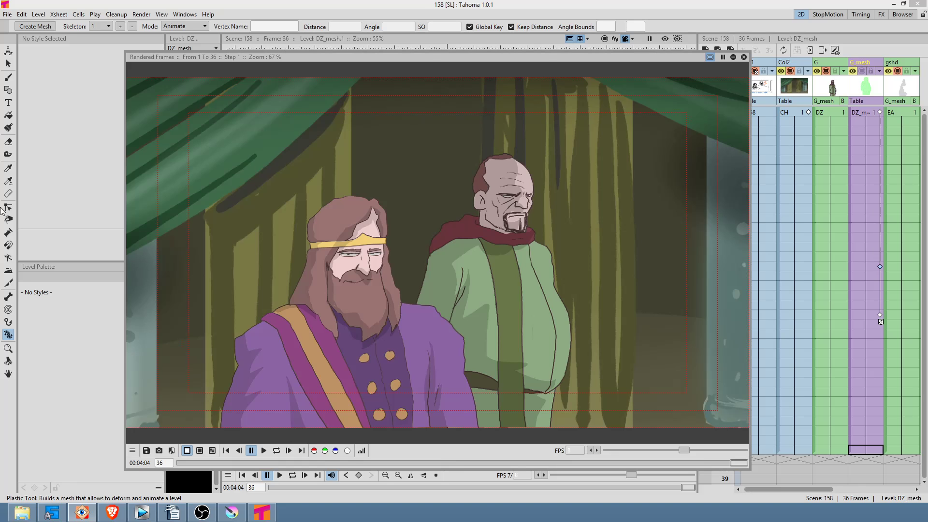
click(146, 450)
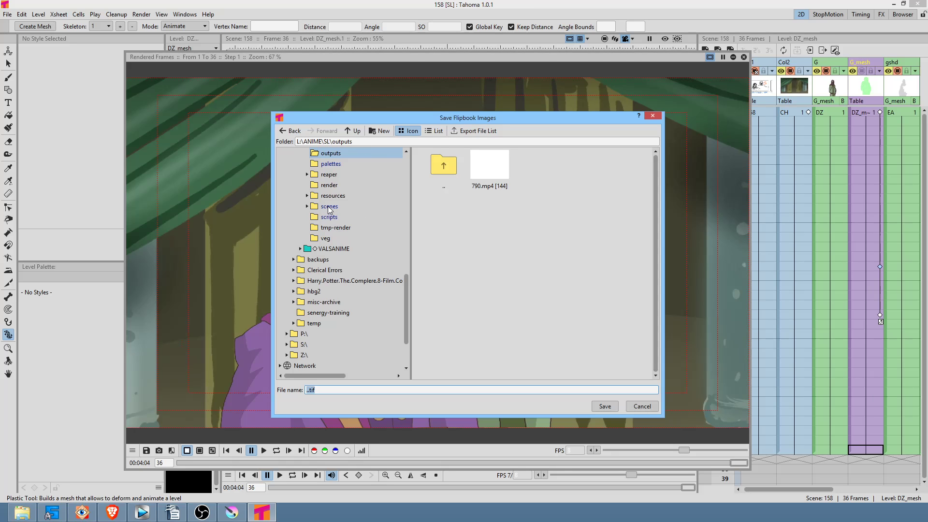
click(341, 208)
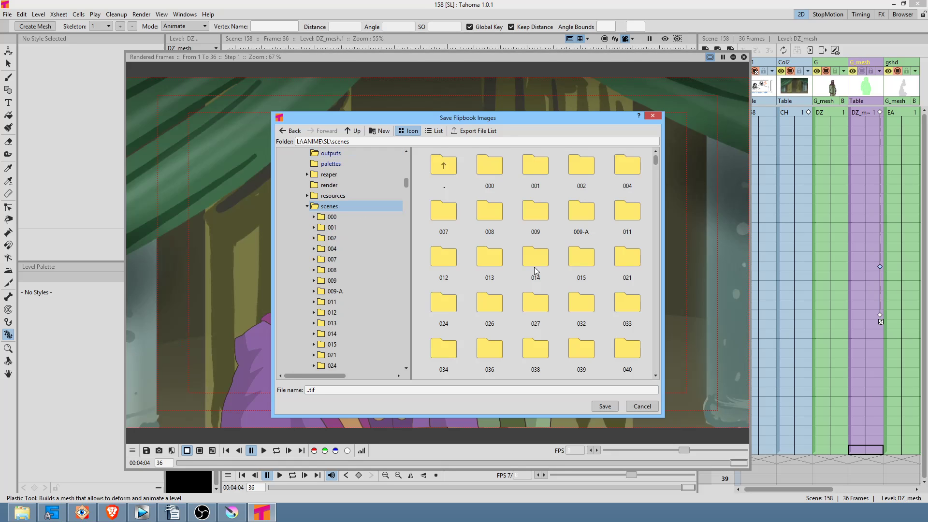
drag(406, 184, 399, 250)
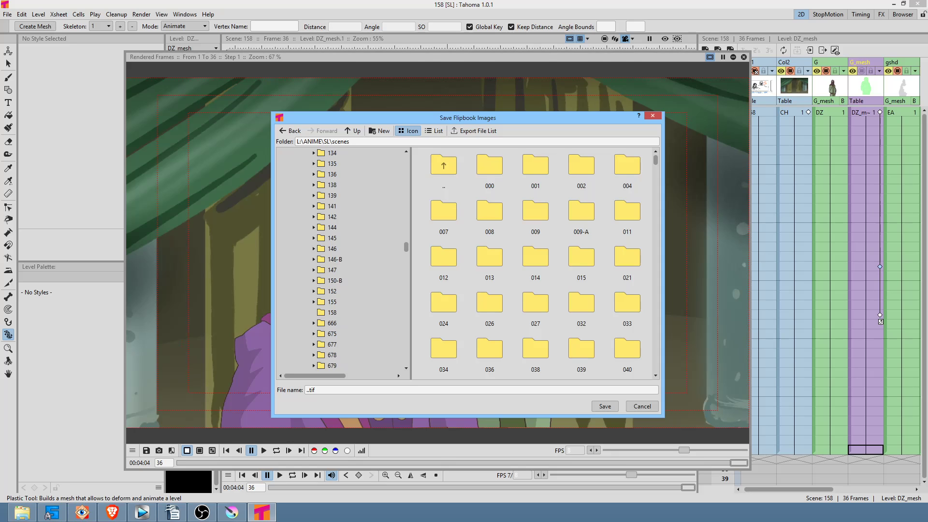
Step: Save the rendered frames as a 158.PNG image sequence in the RENDER folder of scene 158
key(alt+Tab)
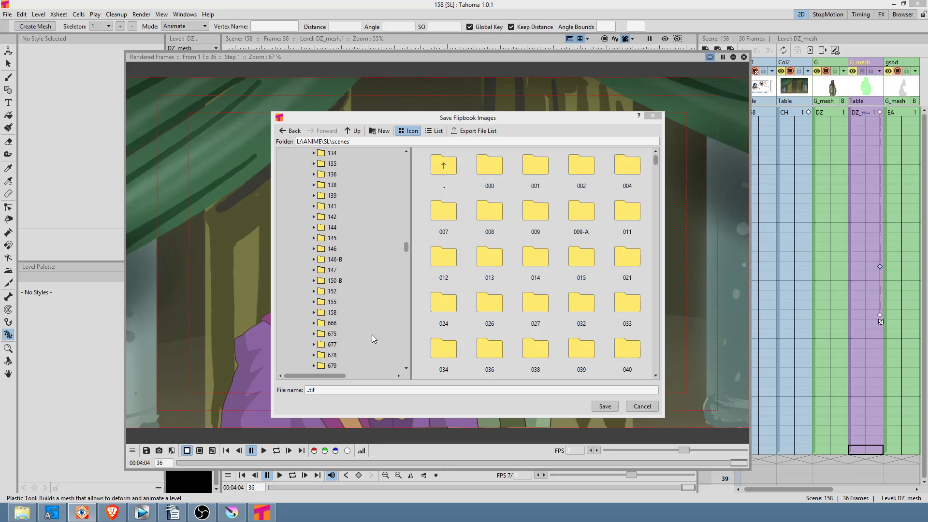
click(335, 313)
click(348, 324)
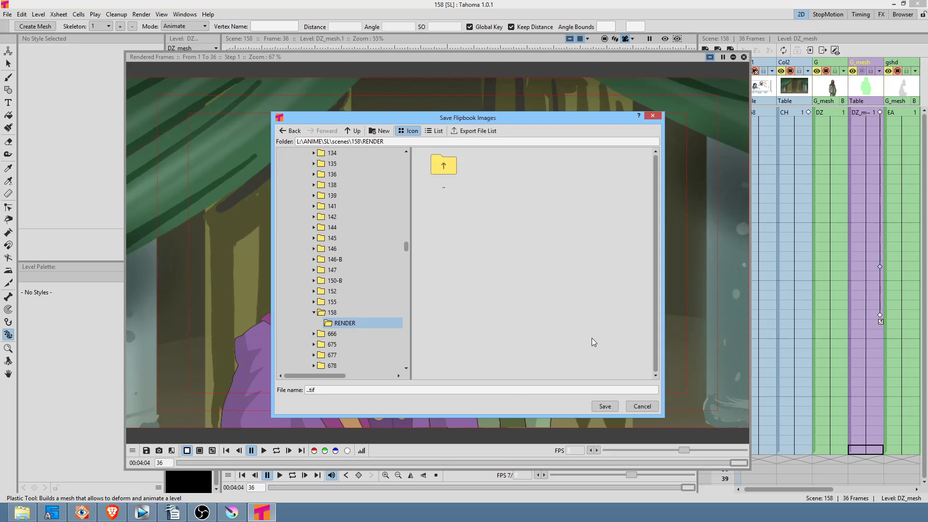
drag(354, 392, 249, 373)
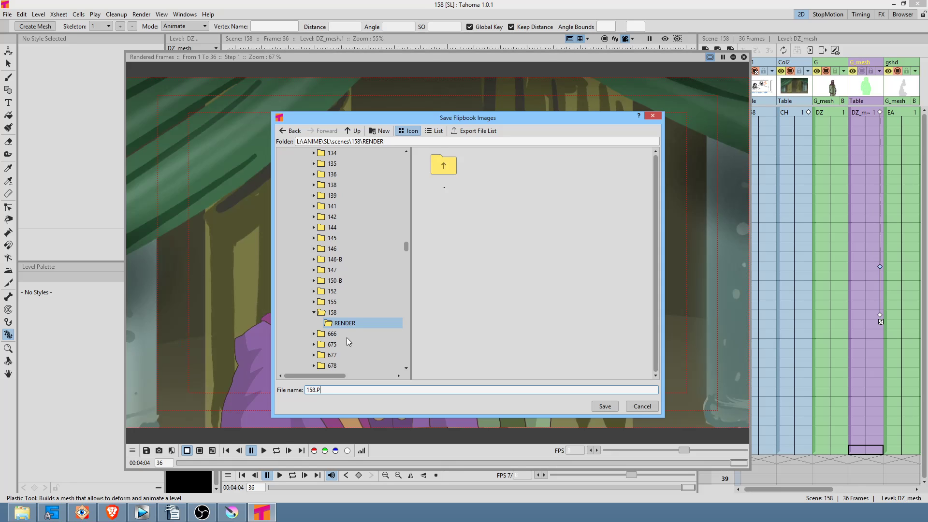
click(605, 406)
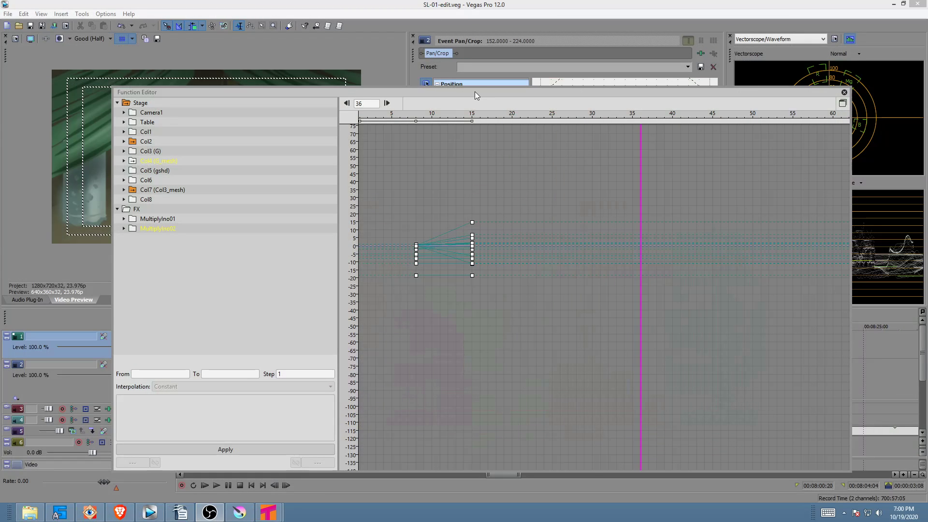
Step: Switch to the SL-01-edit project in Vegas Pro and place the cursor at the end of the 155 clip
click(442, 4)
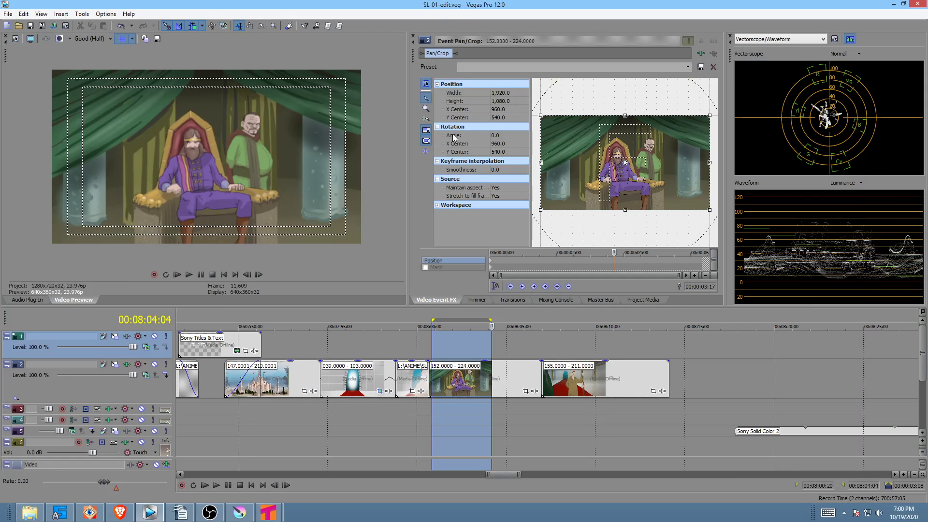
click(507, 345)
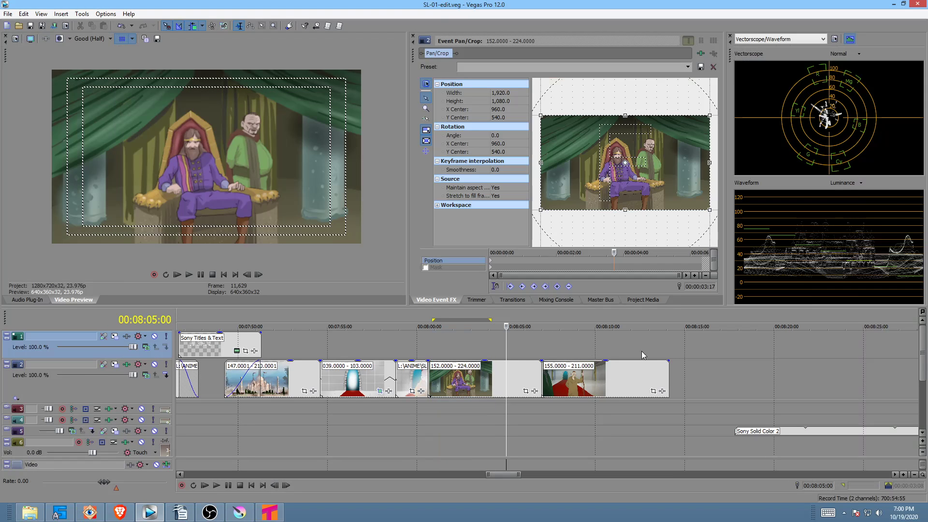
click(671, 377)
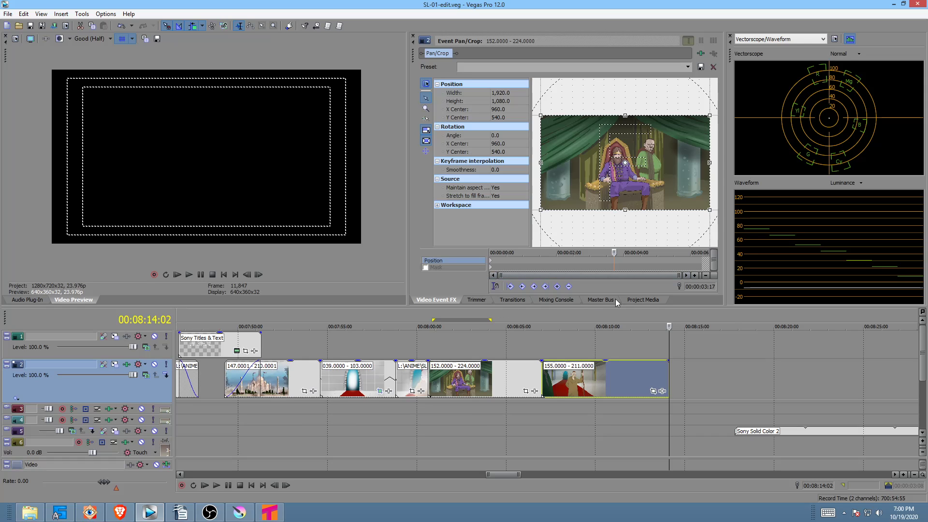
Step: Import 158.0001.PNG from scenes\158\RENDER into the project media as an image sequence
click(638, 299)
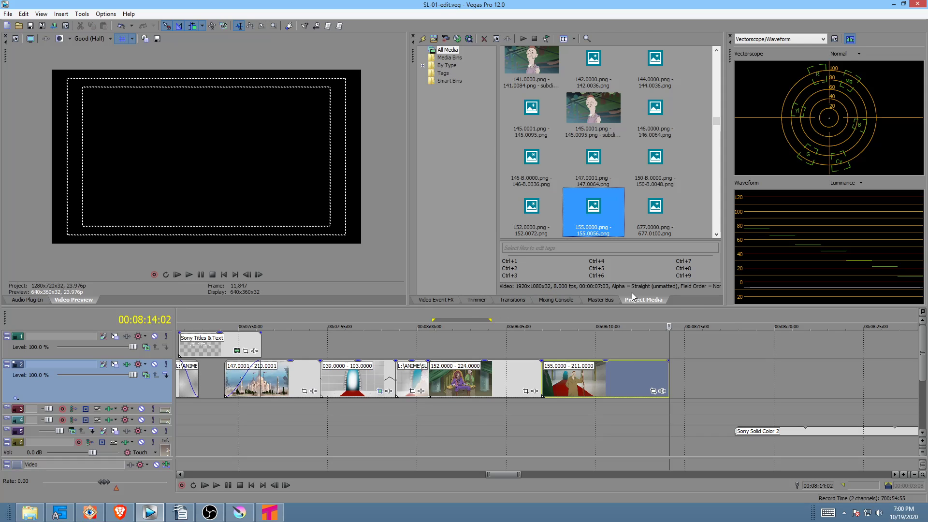
click(435, 40)
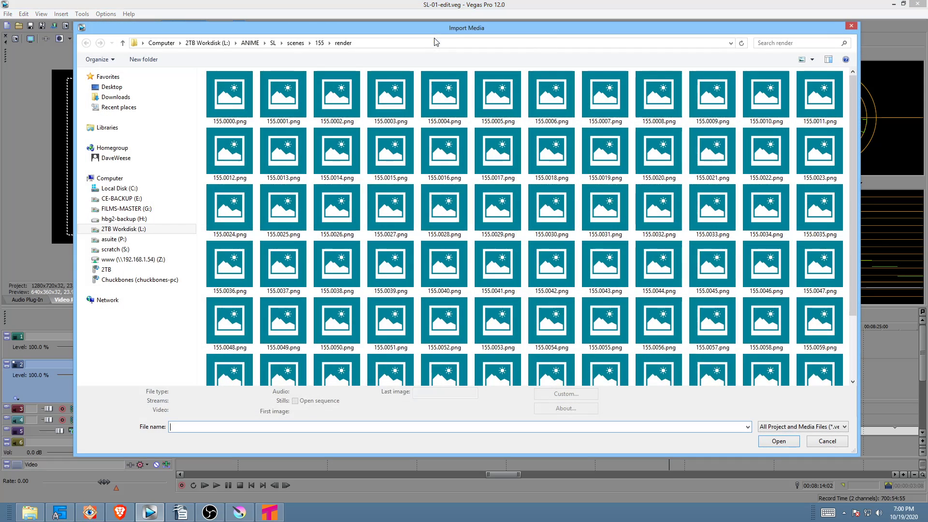
click(295, 43)
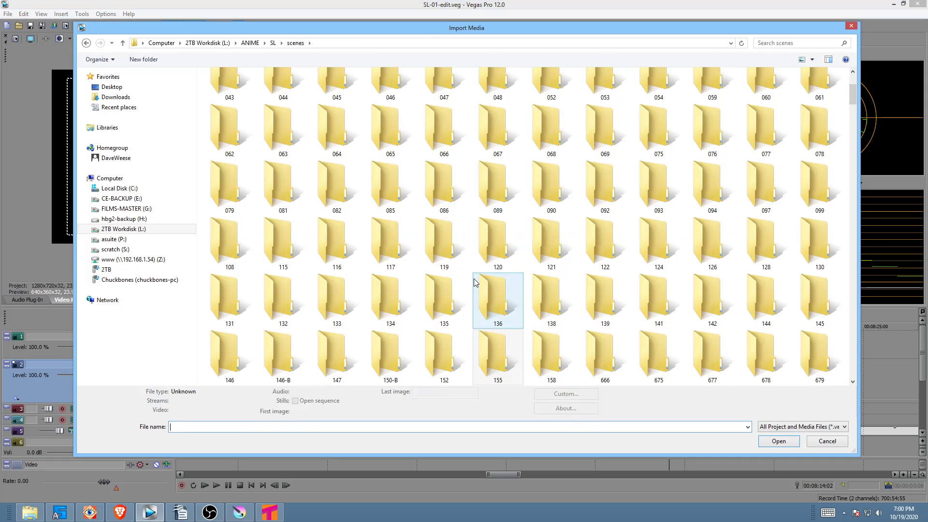
double_click(556, 358)
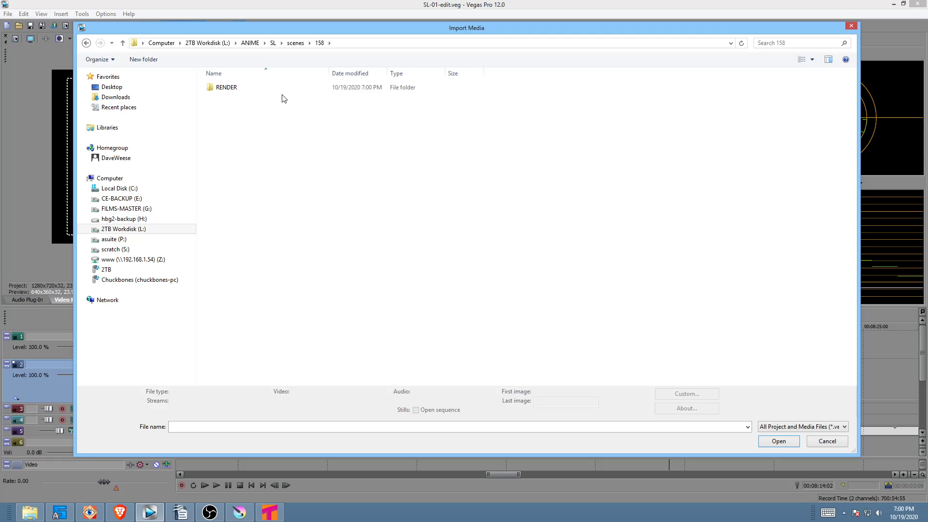
double_click(224, 90)
click(226, 95)
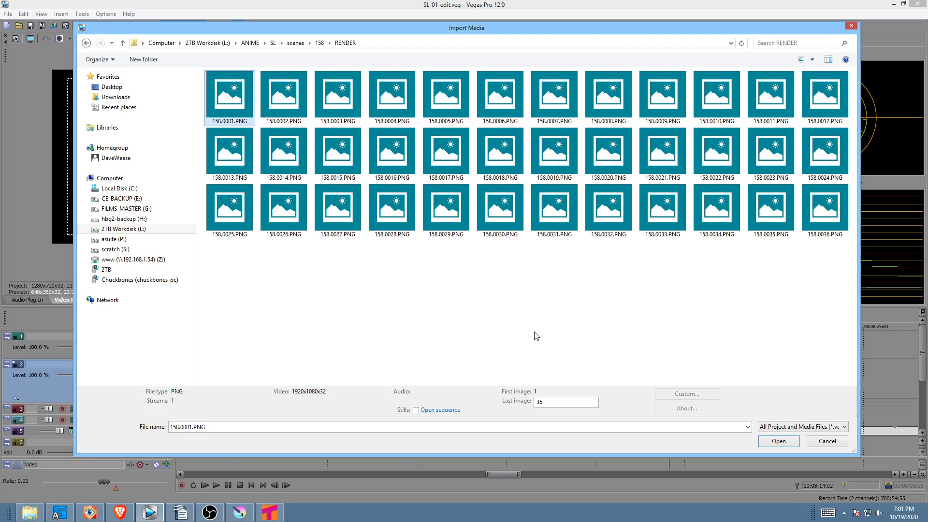
click(437, 411)
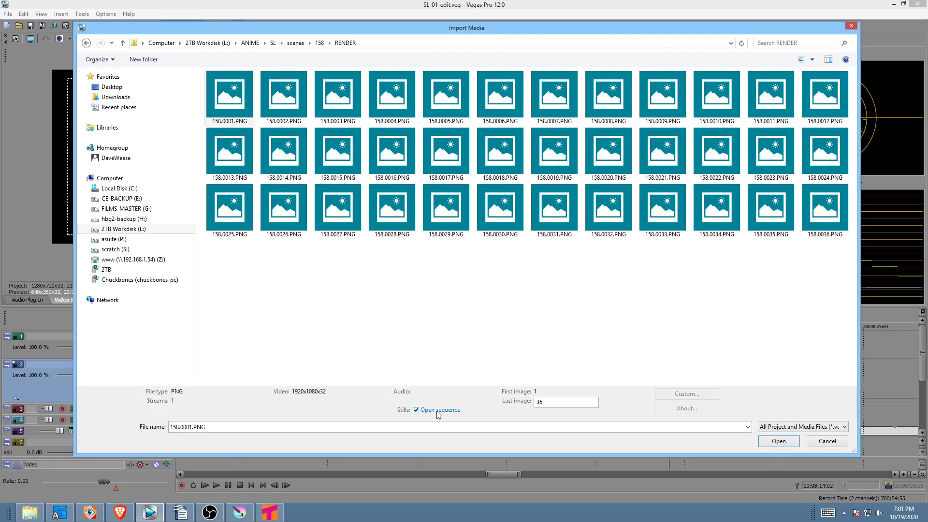
click(784, 445)
Step: Set the imported 158 sequence's frame rate to 8 fps
click(503, 225)
text(89)
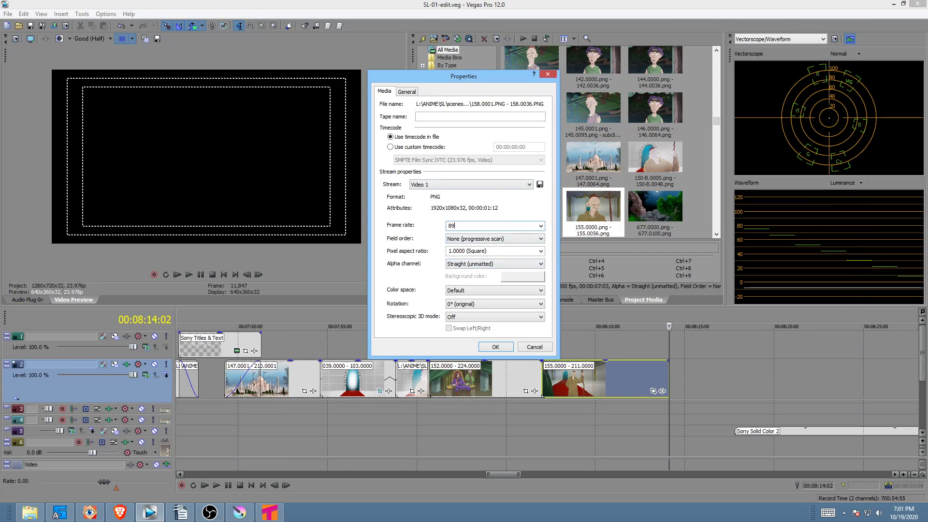
key(BackSpace)
click(502, 348)
Step: Place the 158 sequence on the video track directly after the 155 clip and disable resampling for it
drag(656, 212, 706, 366)
right_click(697, 376)
click(718, 373)
click(415, 199)
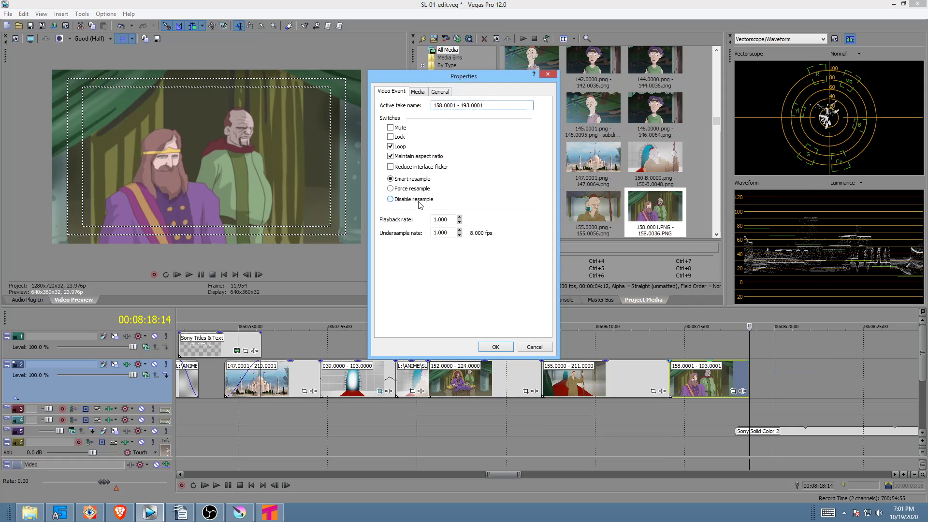
click(496, 346)
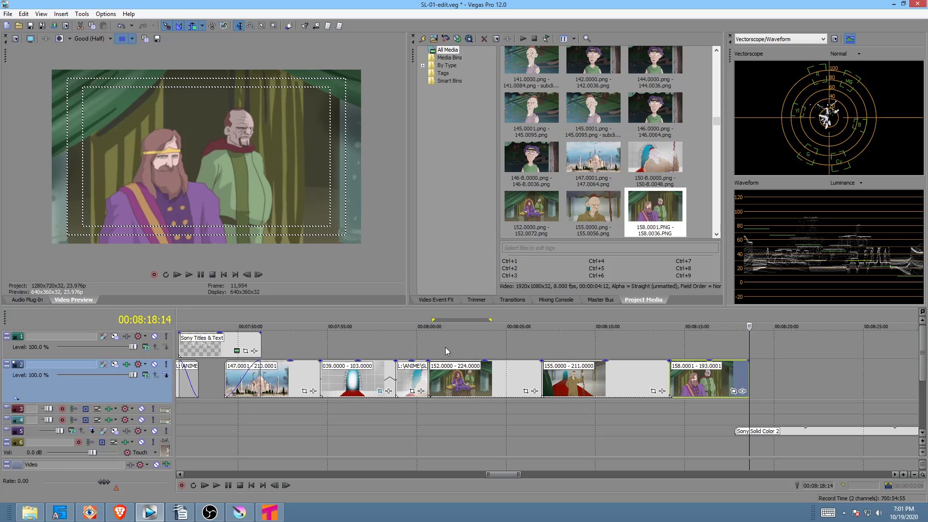
Step: Measure the combined length of the 152, 155 and 158 clips, and play the edit from just before the 152 clip
drag(429, 345, 748, 372)
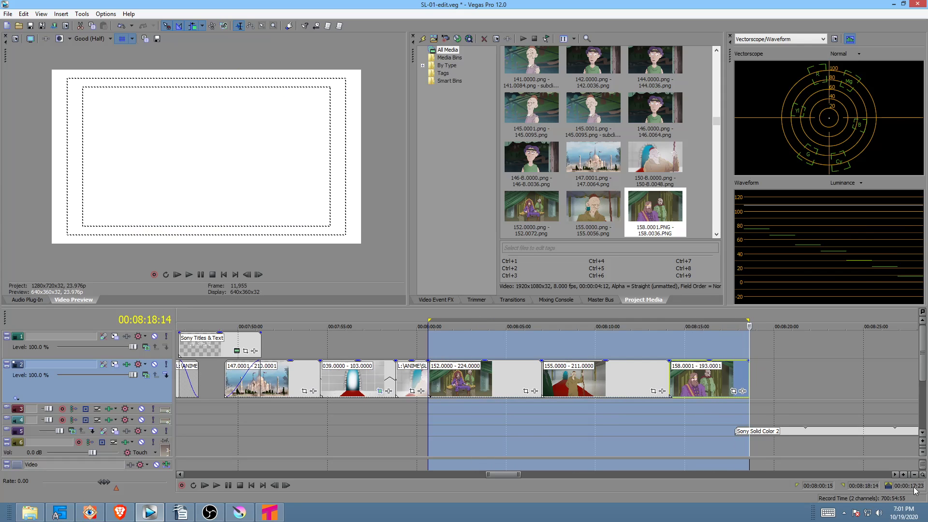
click(391, 341)
key(space)
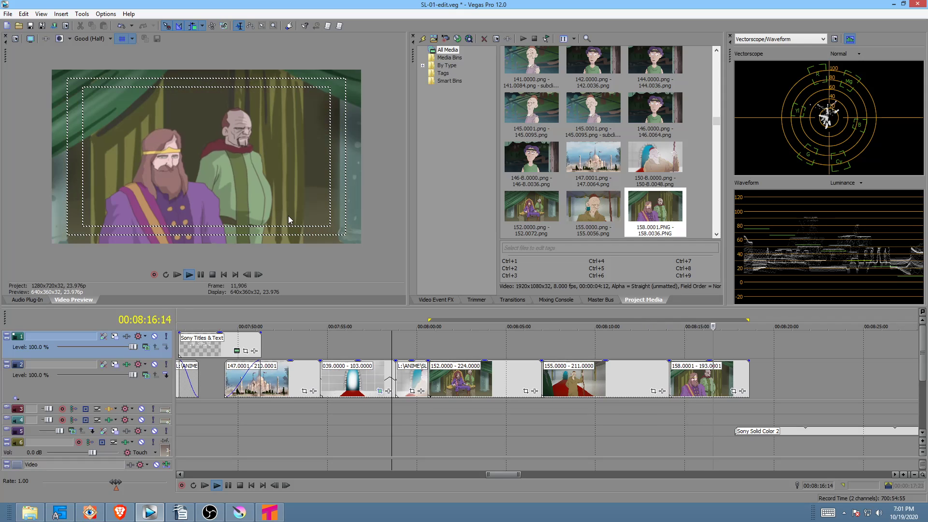
key(space)
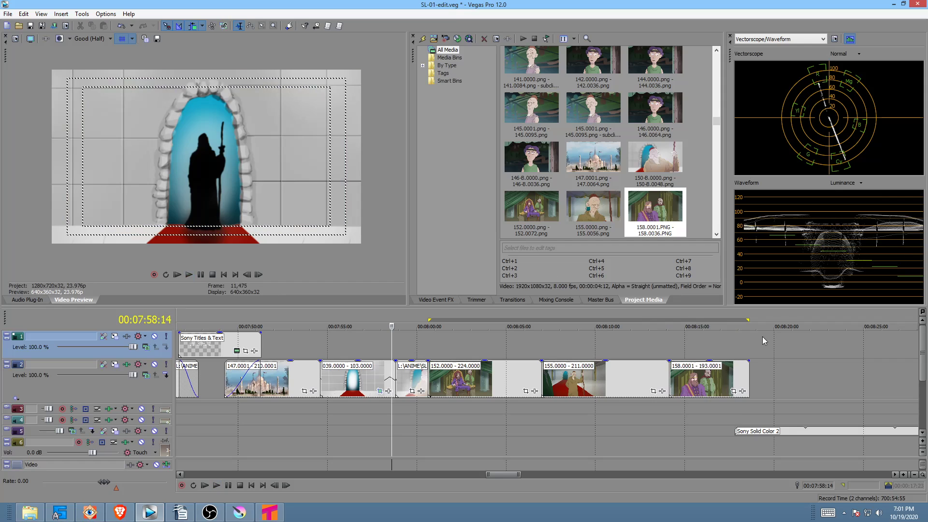